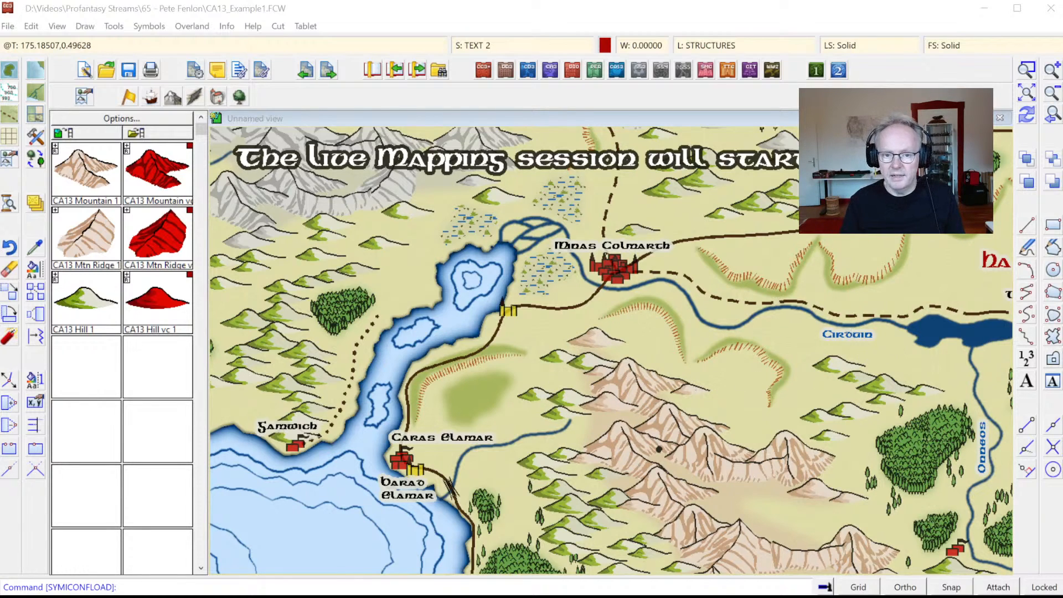
{"action": "left_click", "coordinate": [1027, 92]}
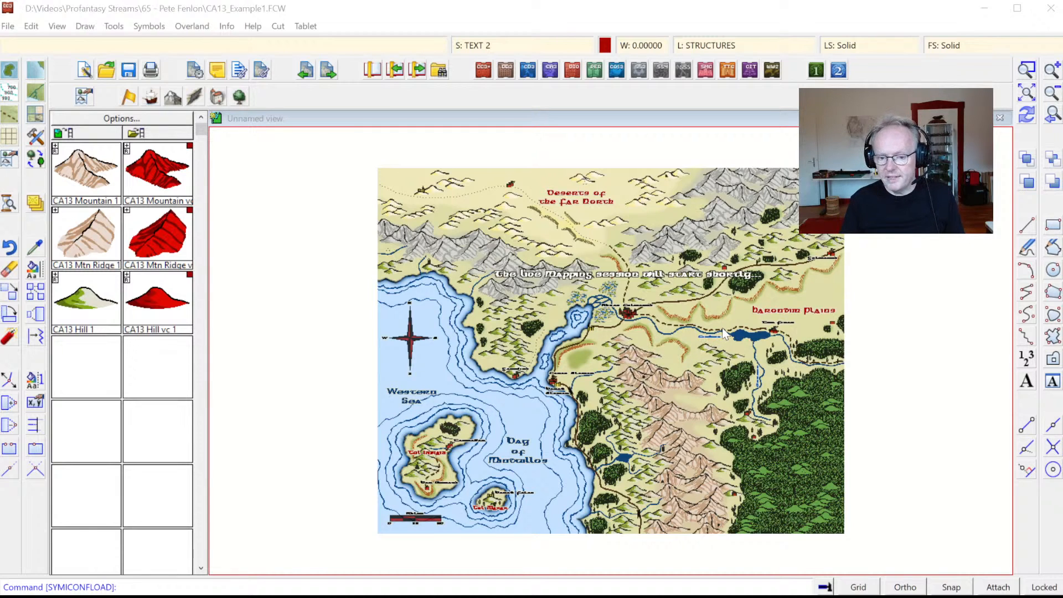
{"action": "left_click", "coordinate": [1048, 117]}
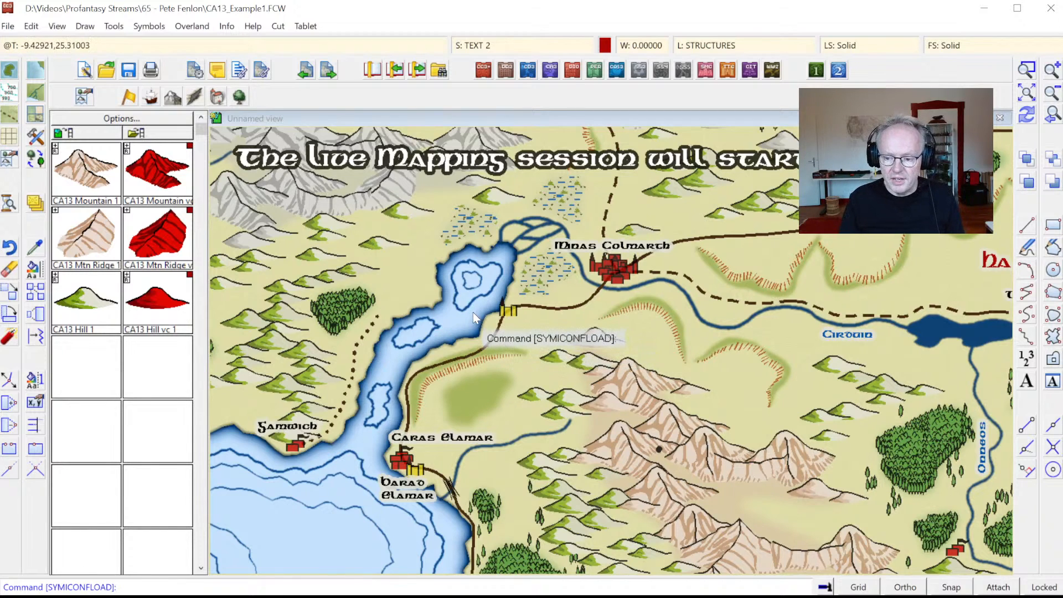
{"action": "left_click", "coordinate": [507, 309]}
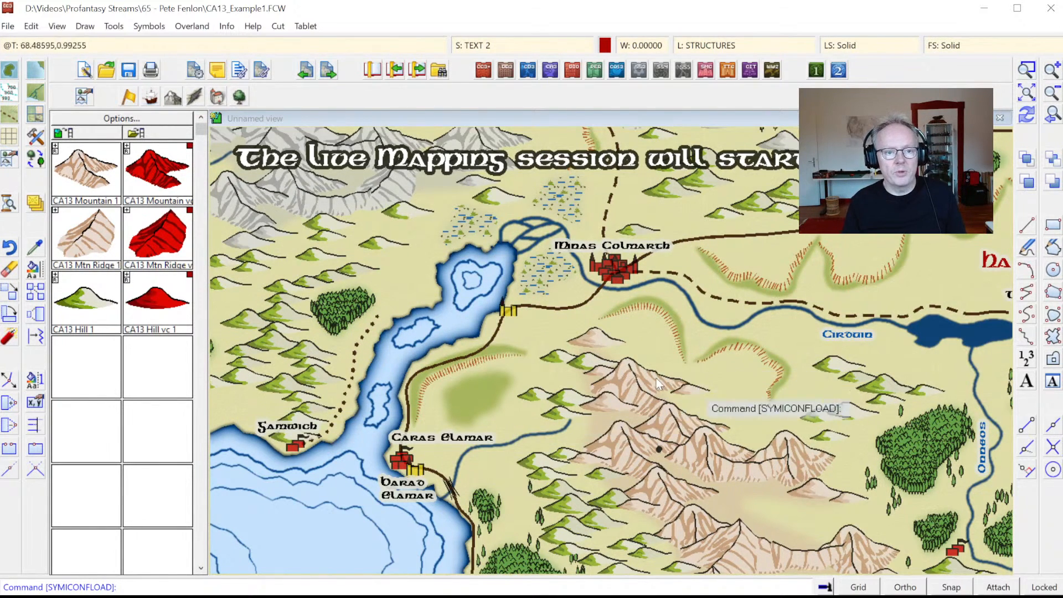
- Start a new drawing with the map type Overland Maps and the option to decide the settings manually
{"action": "left_click", "coordinate": [85, 71]}
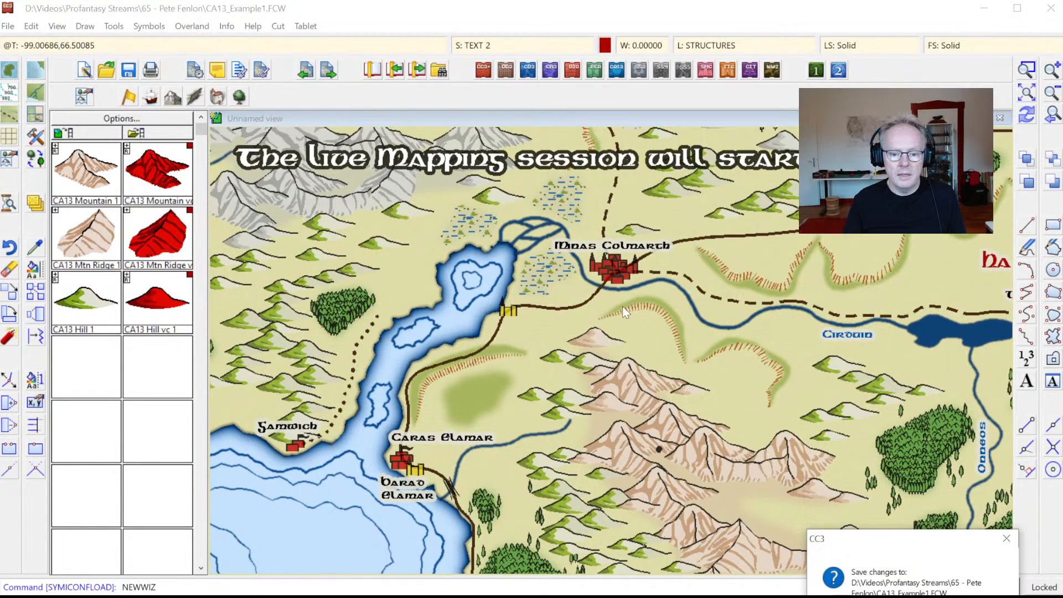
{"action": "left_click", "coordinate": [907, 597]}
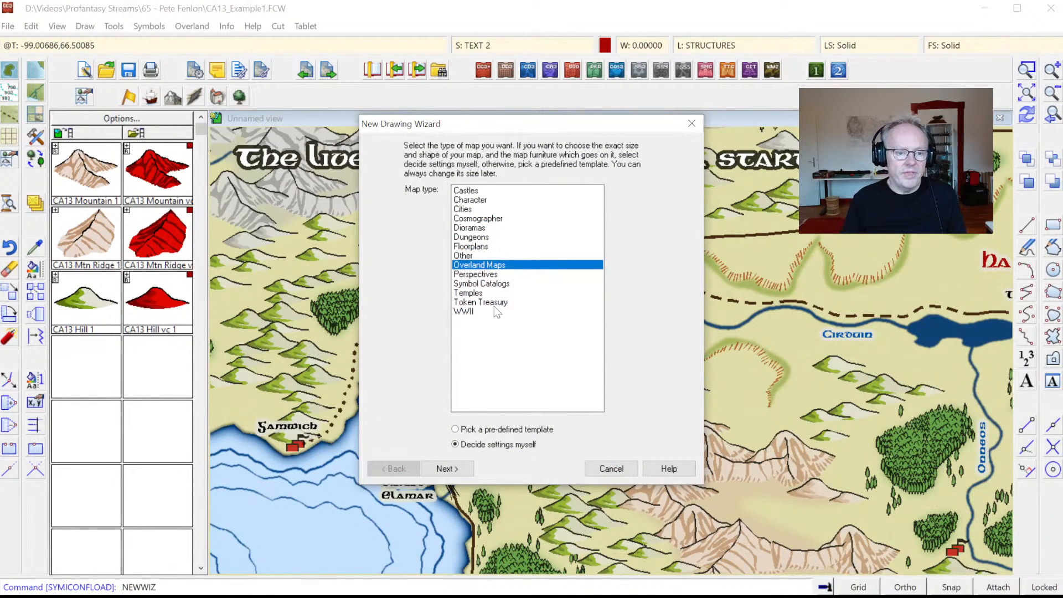
{"action": "left_click", "coordinate": [463, 256]}
{"action": "left_click", "coordinate": [472, 266]}
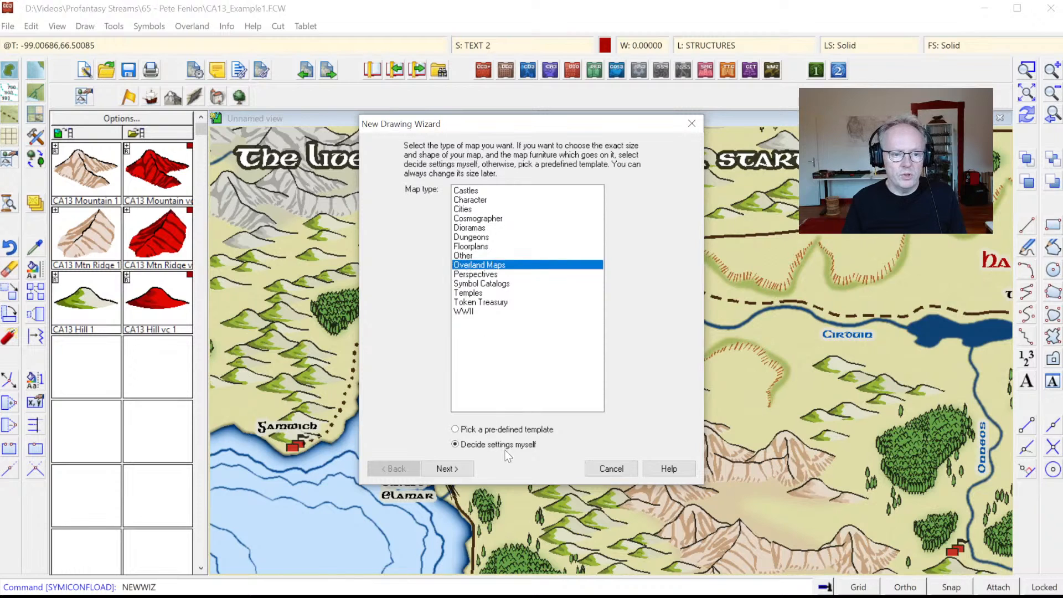
{"action": "left_click", "coordinate": [460, 472]}
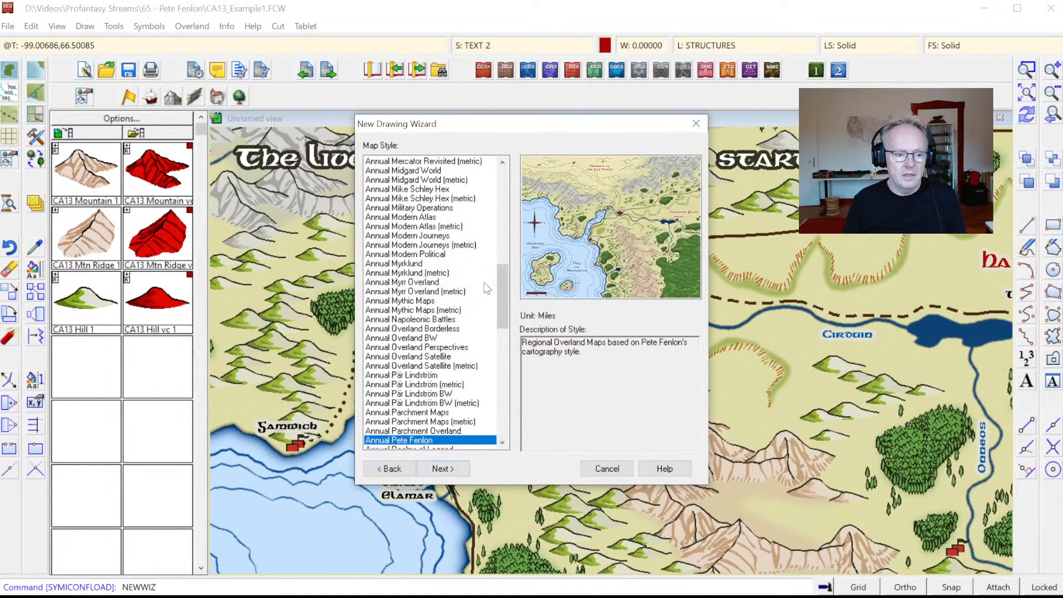
- Choose the map style Annual Pete Fenlon and finish the map setup with dimensions of 1000 x 800
{"action": "scroll", "coordinate": [506, 293], "scroll_direction": "down", "scroll_amount": 6}
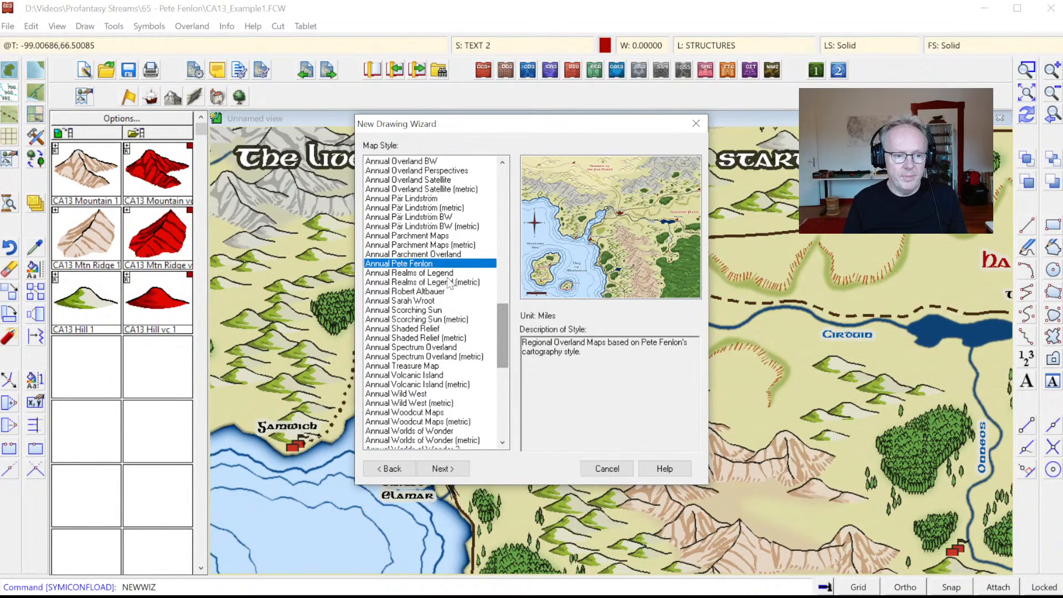
{"action": "left_click", "coordinate": [423, 270]}
{"action": "left_click", "coordinate": [424, 265]}
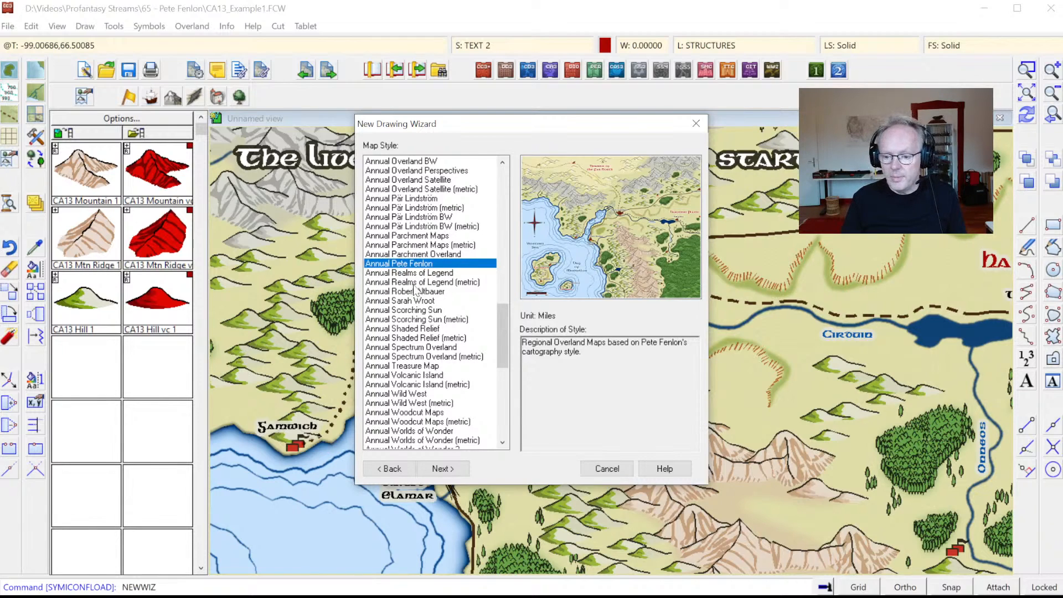
{"action": "left_click", "coordinate": [443, 469]}
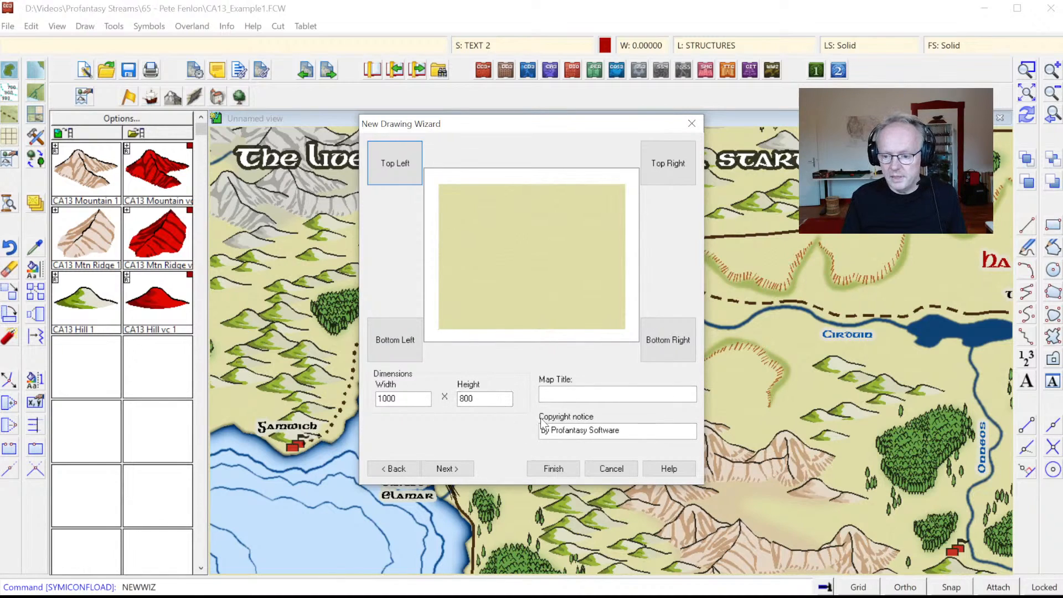
{"action": "left_click", "coordinate": [426, 398]}
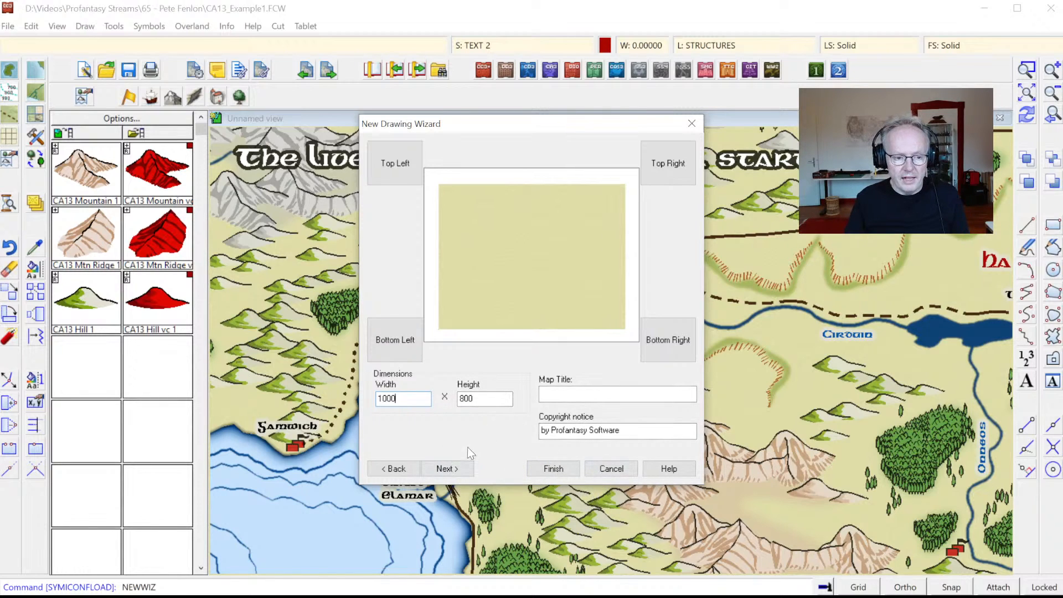
{"action": "left_click", "coordinate": [549, 469]}
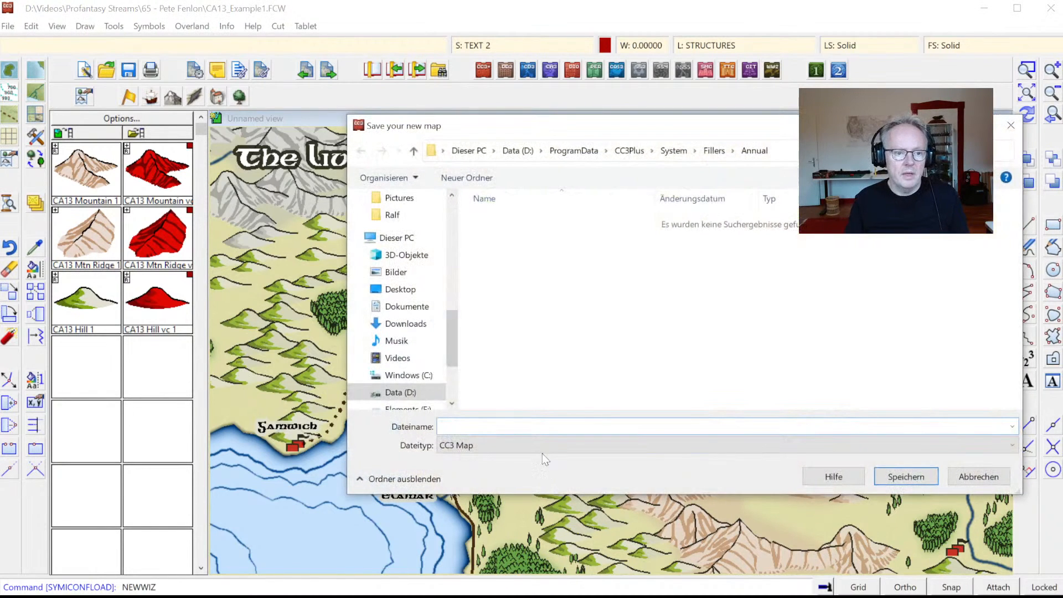
- Save the new map as Example in the folder 65 - Pete Fenlon within Profantasy Streams
{"action": "left_click", "coordinate": [412, 358]}
{"action": "double_click", "coordinate": [655, 244]}
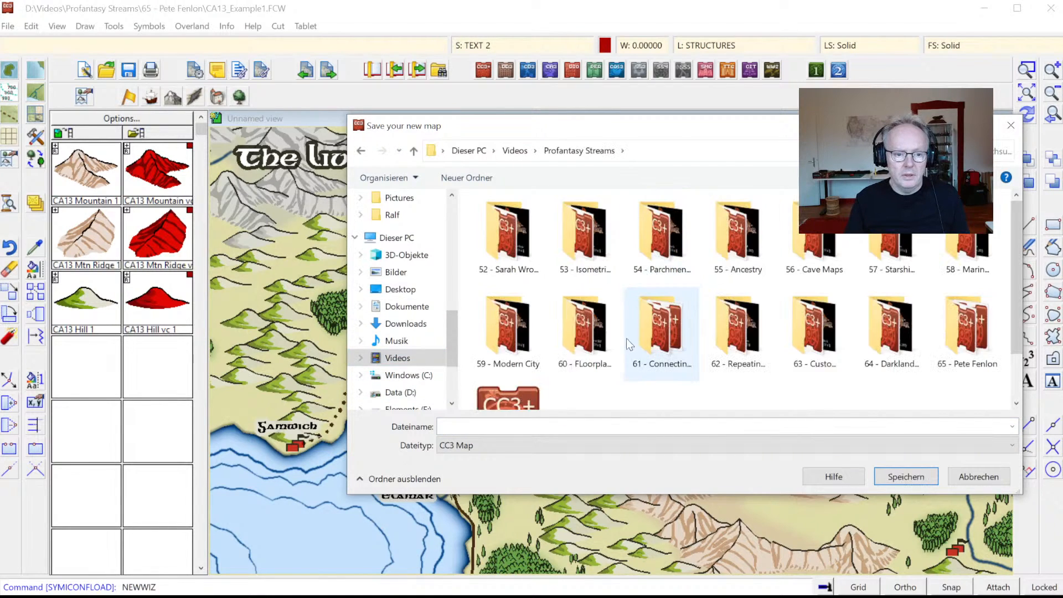
{"action": "double_click", "coordinate": [951, 292]}
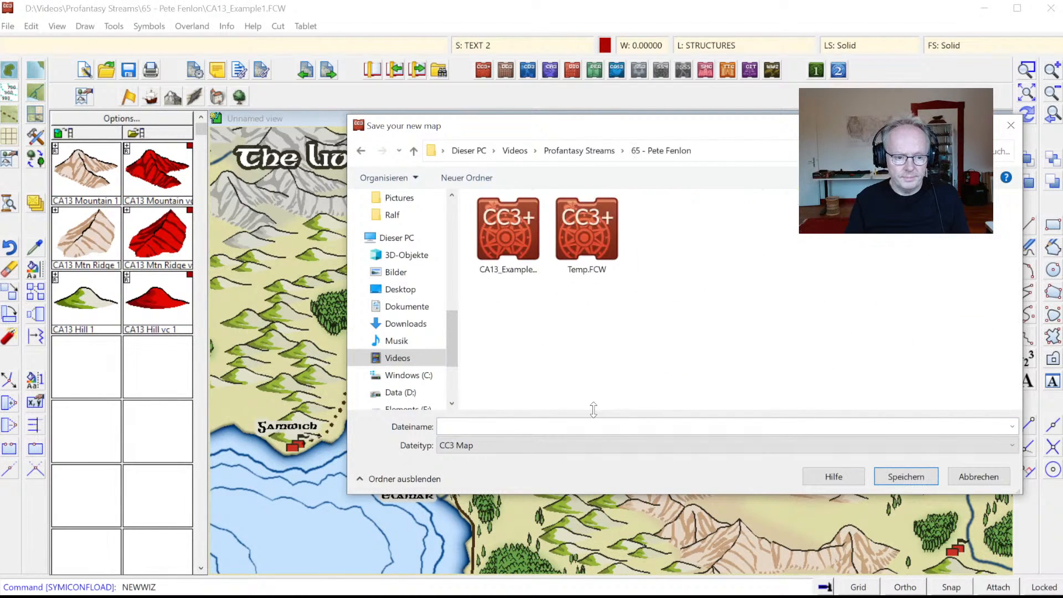
{"action": "left_click", "coordinate": [544, 426]}
{"action": "type", "text": "Examp"}
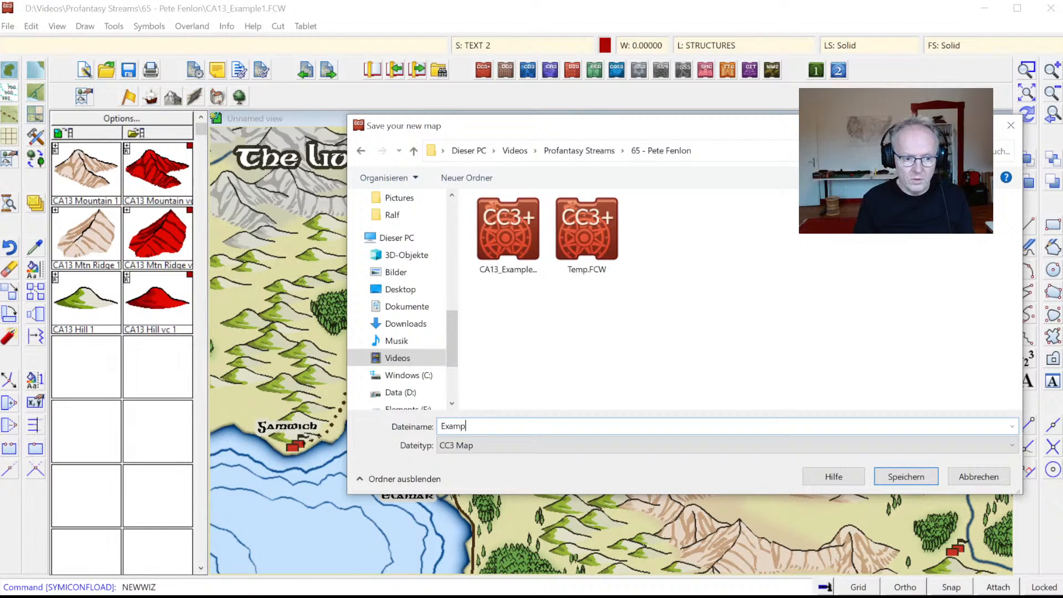
{"action": "type", "text": "le"}
{"action": "key", "text": "Return"}
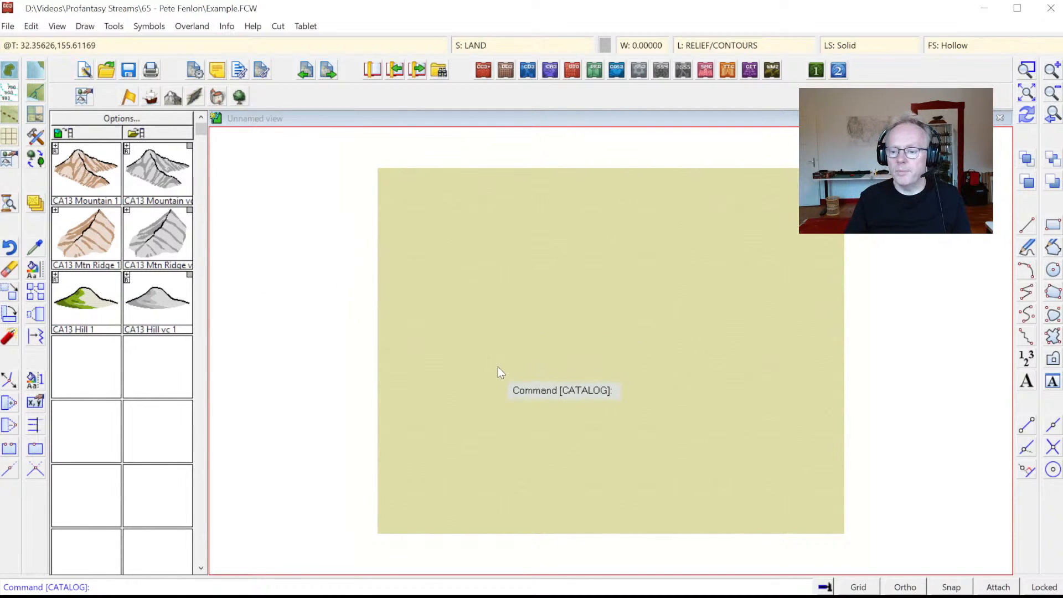
- Draw a fractal sea polygon across the map's south with a two-armed inlet reaching north, closing it outside the southern border, and redraw the map
{"action": "left_click", "coordinate": [37, 68]}
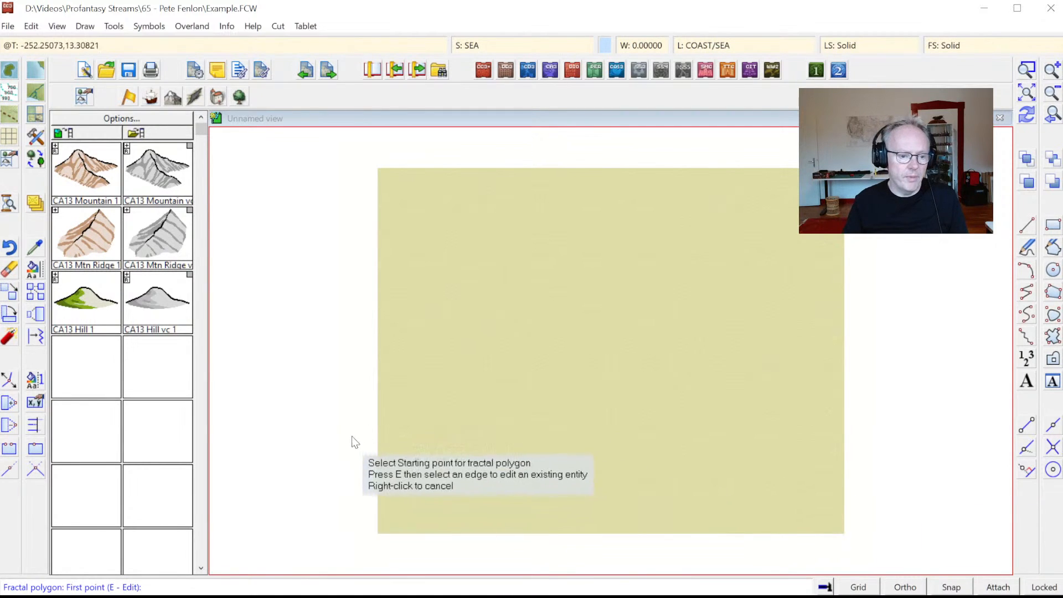
{"action": "left_click", "coordinate": [365, 444]}
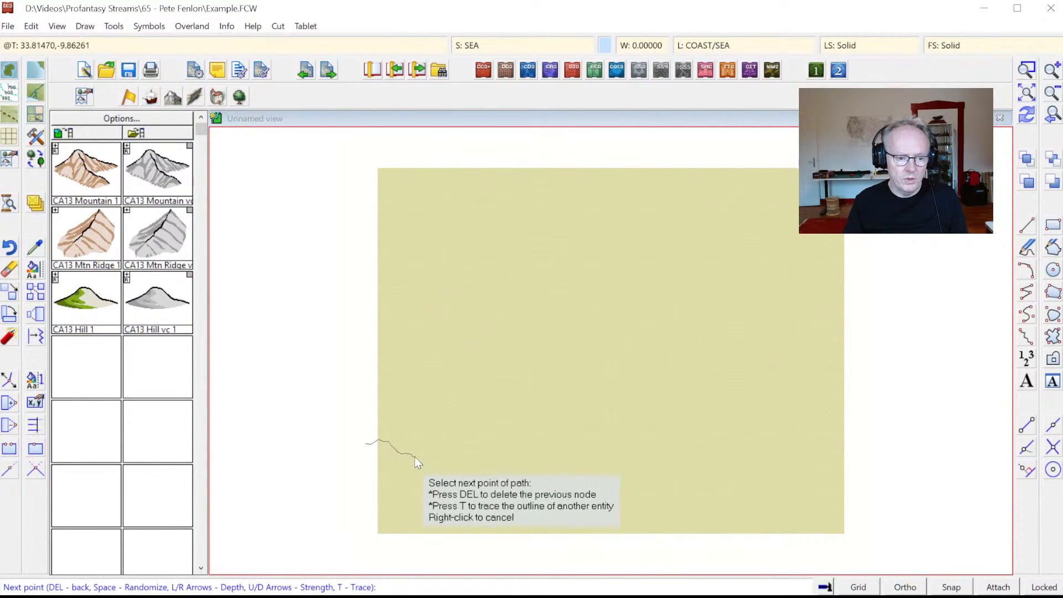
{"action": "left_click", "coordinate": [485, 433]}
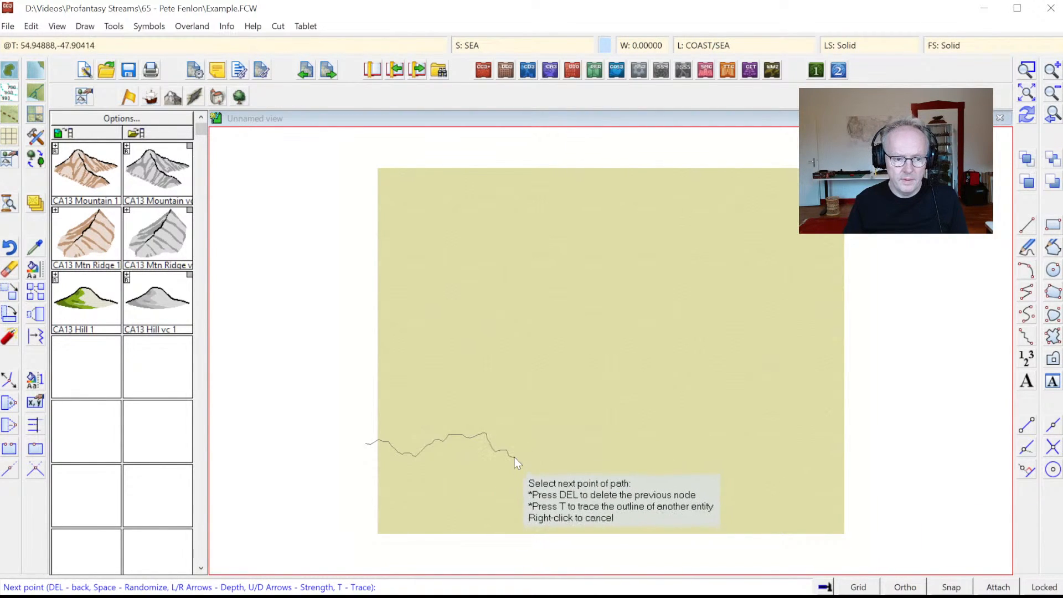
{"action": "left_click", "coordinate": [514, 481]}
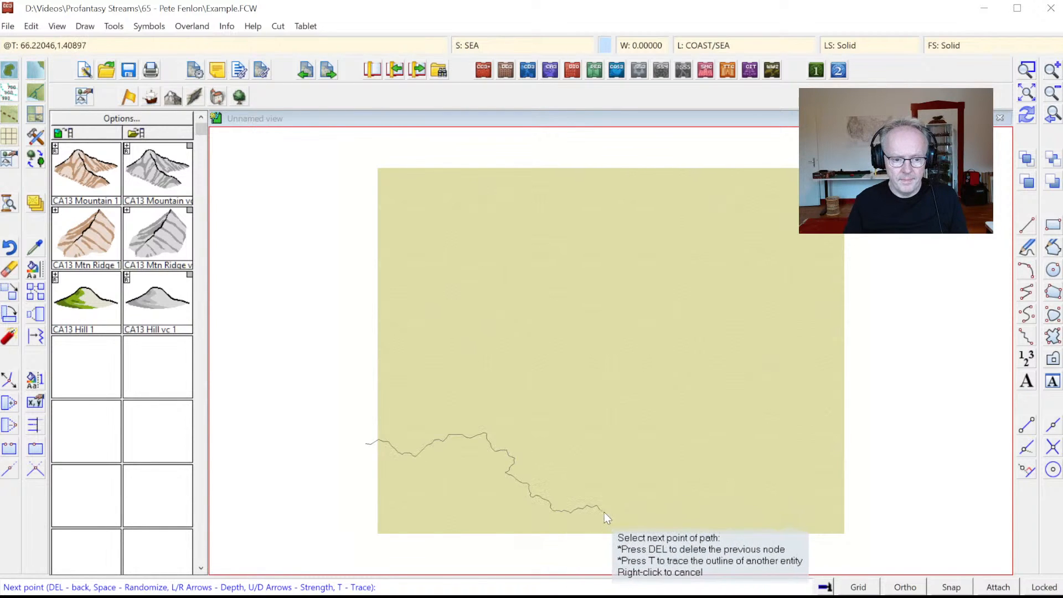
{"action": "left_click", "coordinate": [622, 474]}
{"action": "left_click", "coordinate": [637, 450]}
{"action": "left_click", "coordinate": [601, 421]}
{"action": "left_click", "coordinate": [609, 386]}
{"action": "left_click", "coordinate": [593, 364]}
{"action": "left_click", "coordinate": [577, 343]}
{"action": "left_click", "coordinate": [601, 327]}
{"action": "left_click", "coordinate": [635, 365]}
{"action": "left_click", "coordinate": [654, 387]}
{"action": "left_click", "coordinate": [686, 374]}
{"action": "left_click", "coordinate": [707, 357]}
{"action": "left_click", "coordinate": [723, 372]}
{"action": "left_click", "coordinate": [704, 397]}
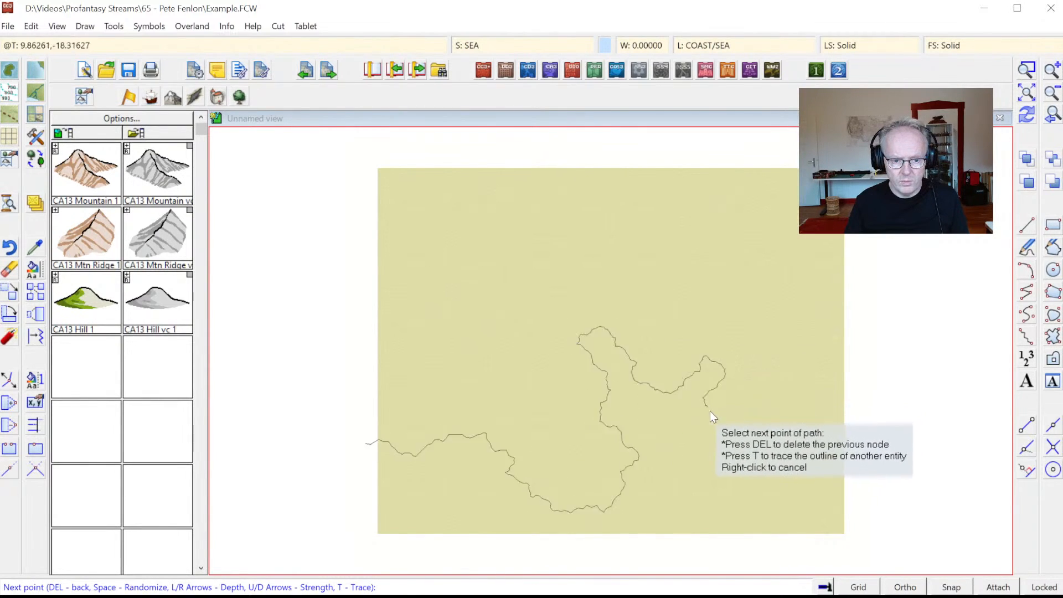
{"action": "left_click", "coordinate": [730, 454]}
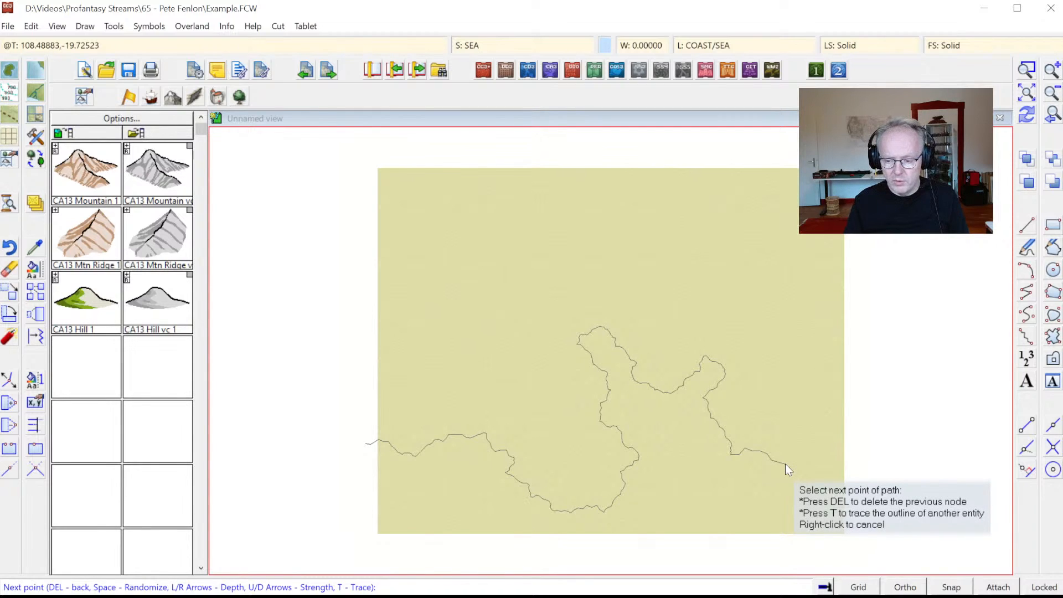
{"action": "key", "text": "space"}
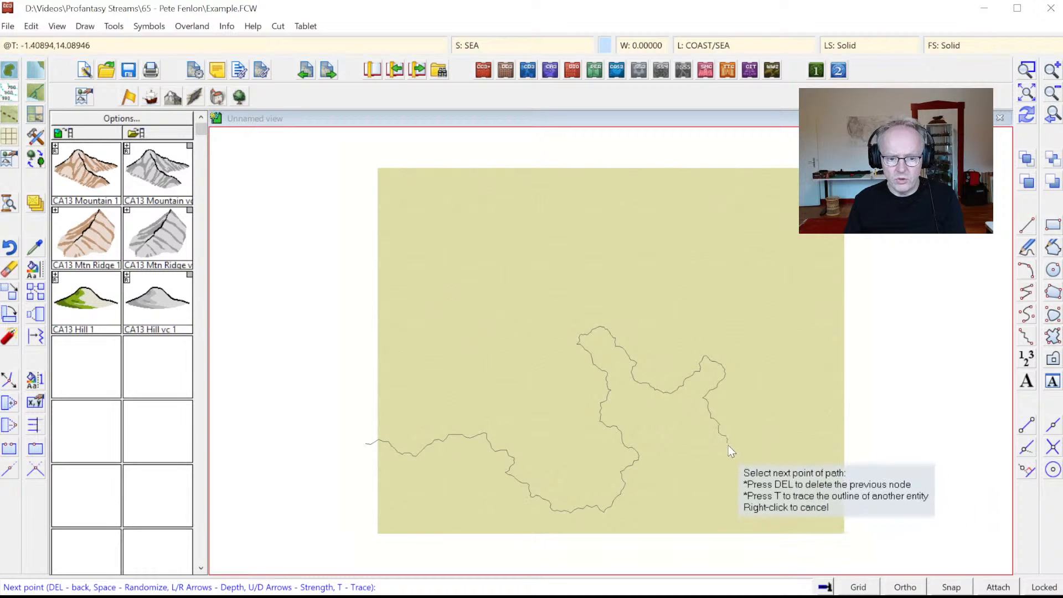
{"action": "left_click", "coordinate": [711, 393]}
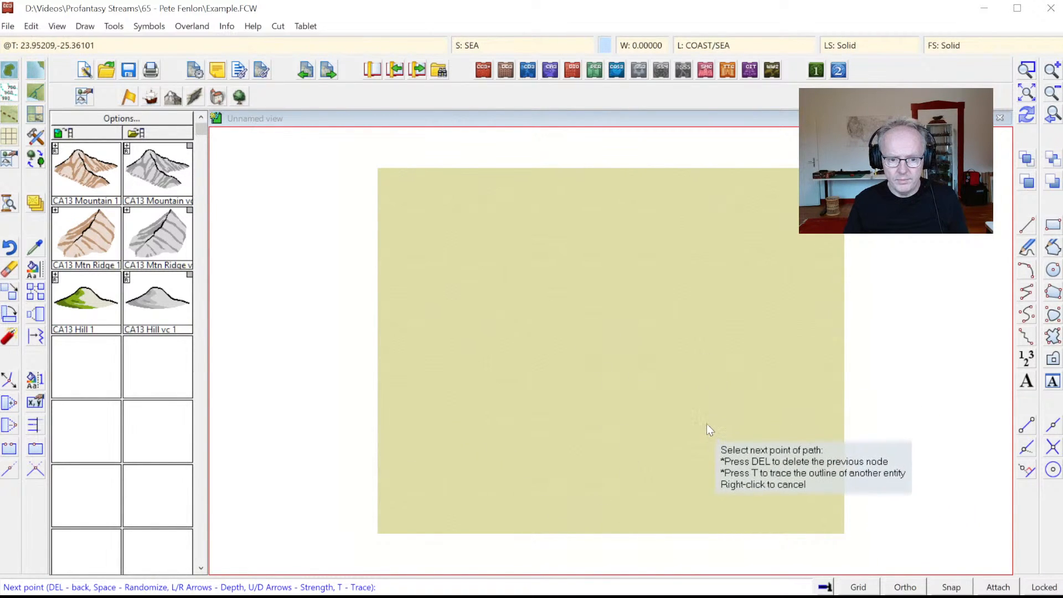
{"action": "left_click", "coordinate": [732, 454]}
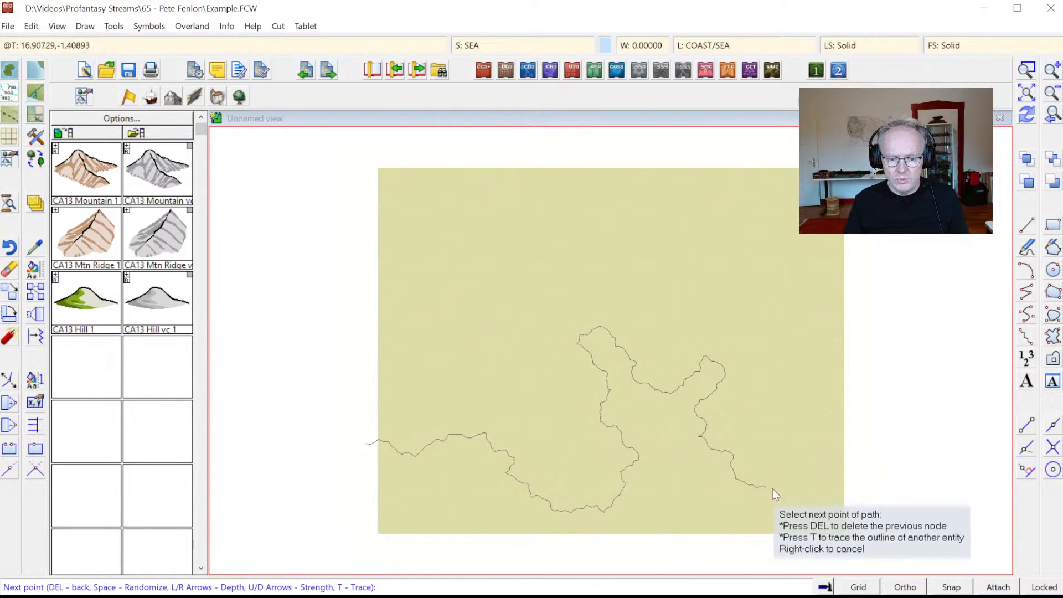
{"action": "left_click", "coordinate": [786, 447]}
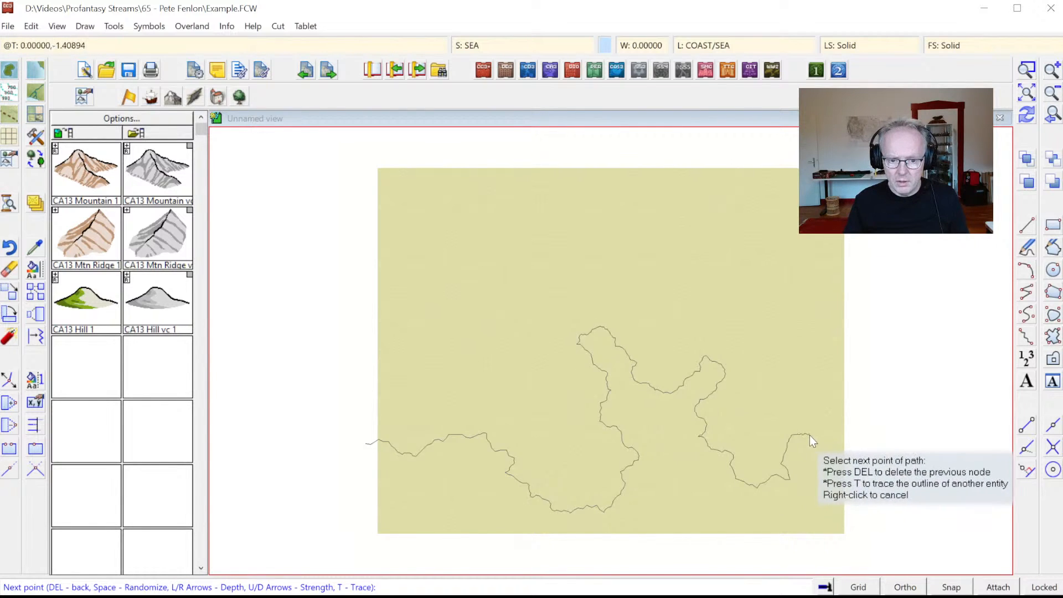
{"action": "left_click", "coordinate": [831, 463]}
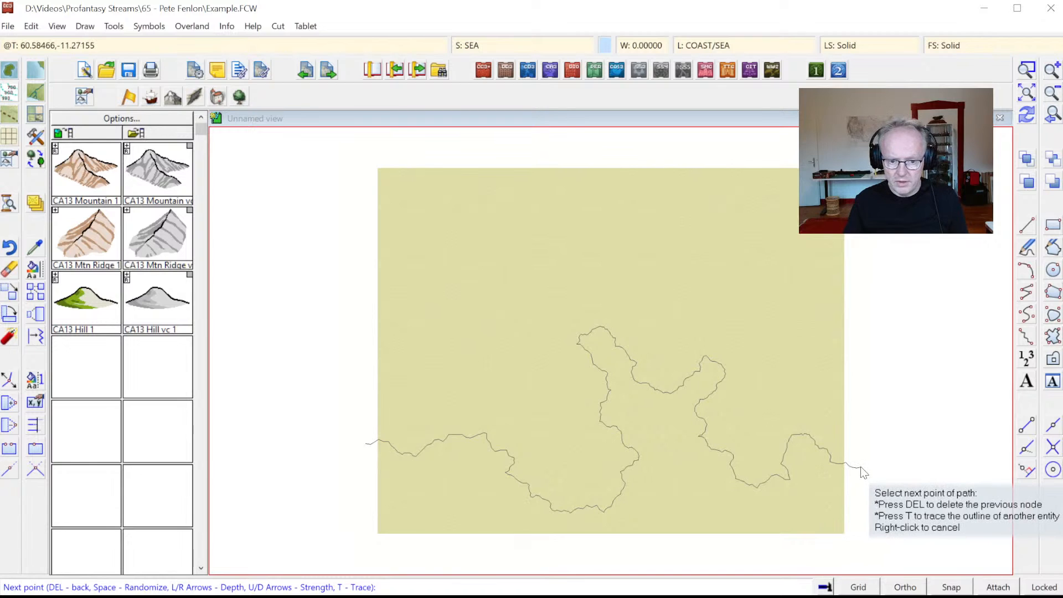
{"action": "left_click", "coordinate": [864, 471]}
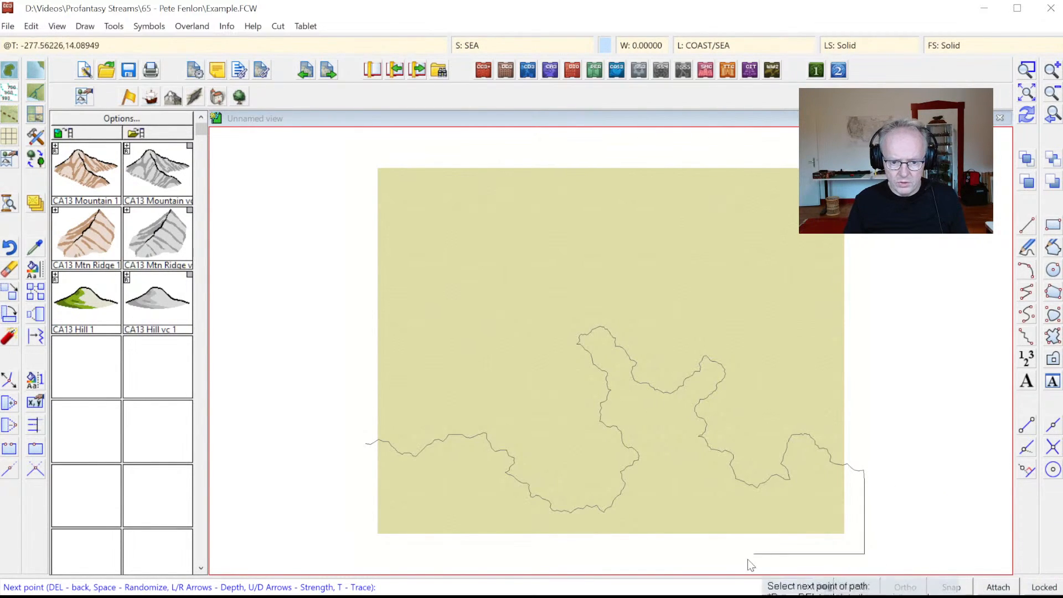
{"action": "right_click", "coordinate": [327, 557]}
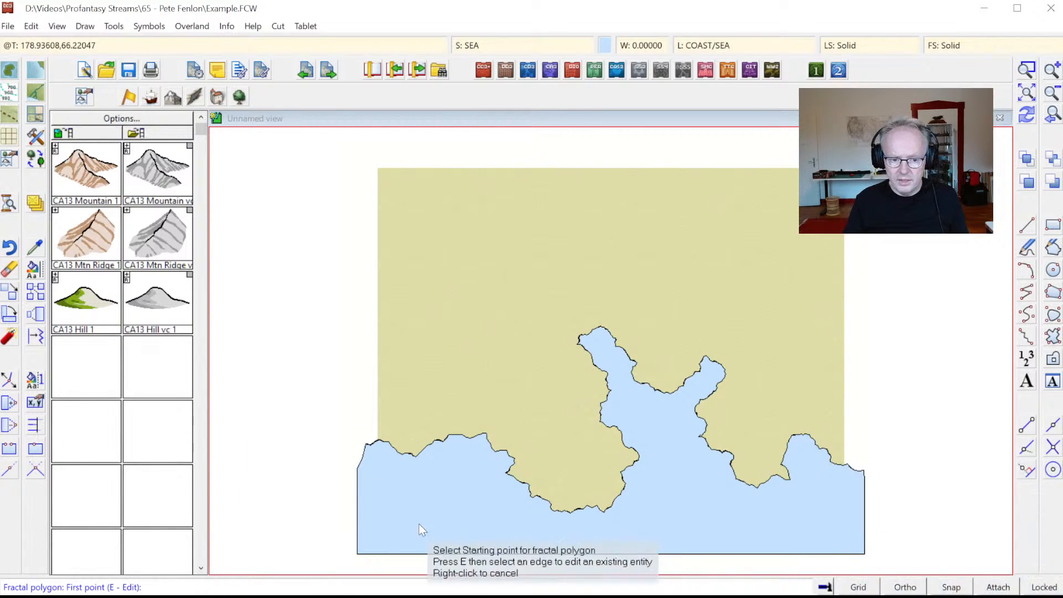
{"action": "left_click", "coordinate": [1027, 116]}
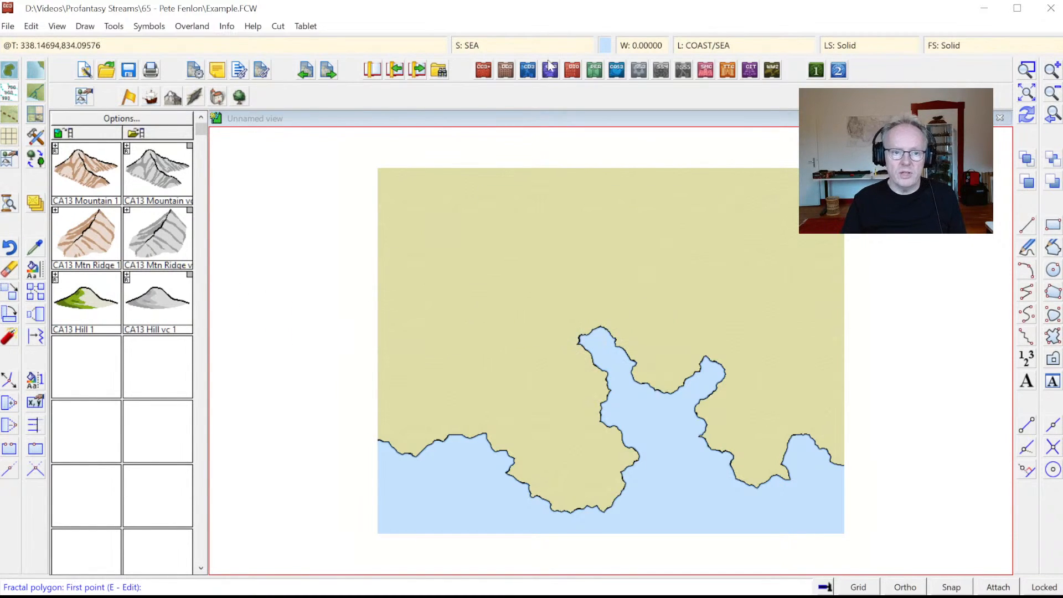
- Check the sheet effects and examine the coastline of the northwestern inlet arm up close
{"action": "left_click", "coordinate": [472, 47]}
{"action": "left_click", "coordinate": [707, 470]}
{"action": "left_click", "coordinate": [1026, 70]}
{"action": "left_click", "coordinate": [563, 308]}
{"action": "left_click", "coordinate": [635, 375]}
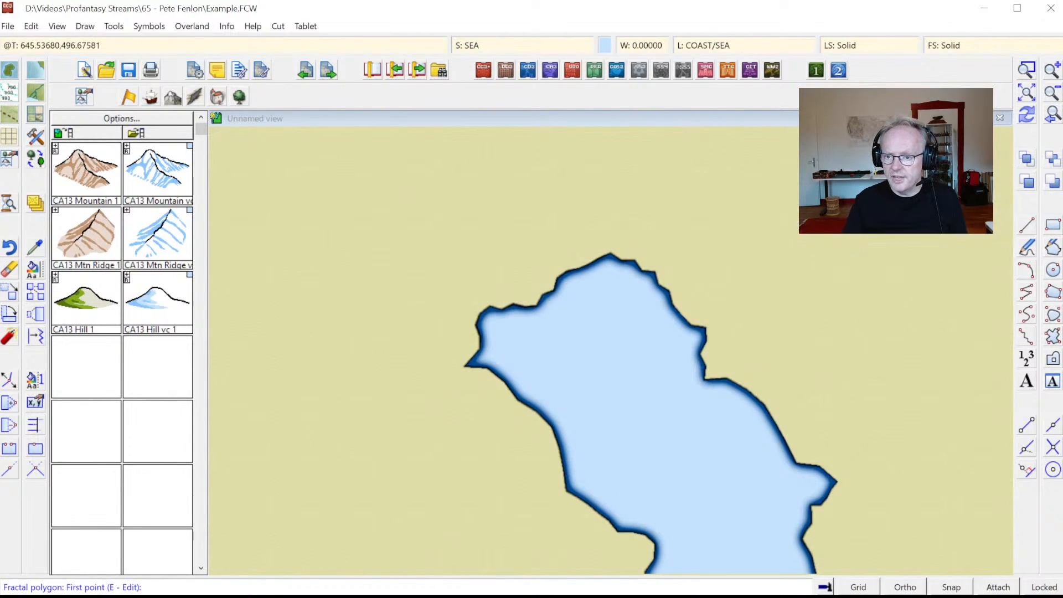
{"action": "left_click", "coordinate": [1053, 115]}
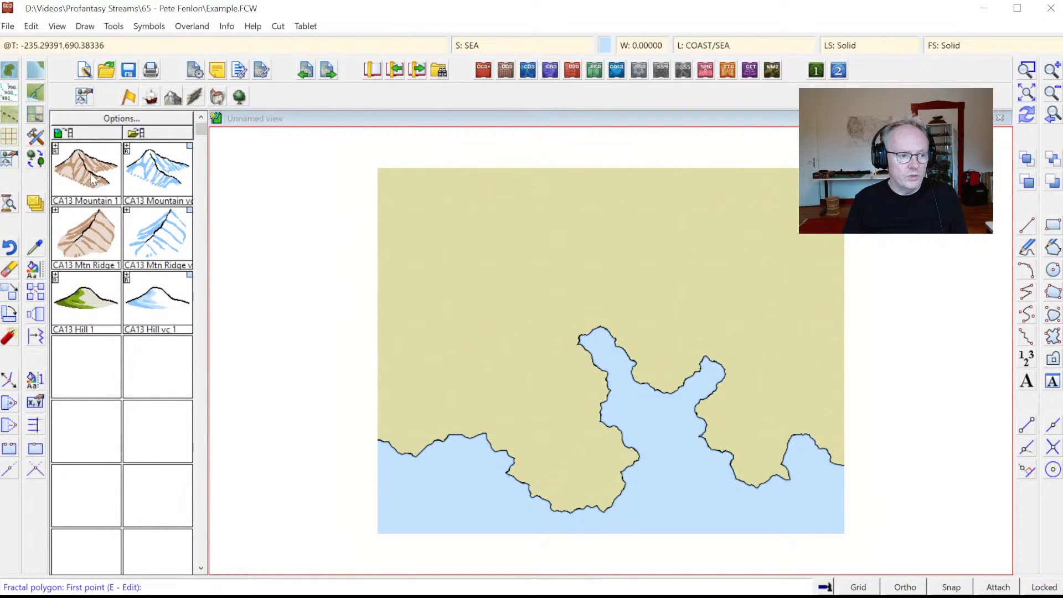
{"action": "left_click", "coordinate": [172, 99]}
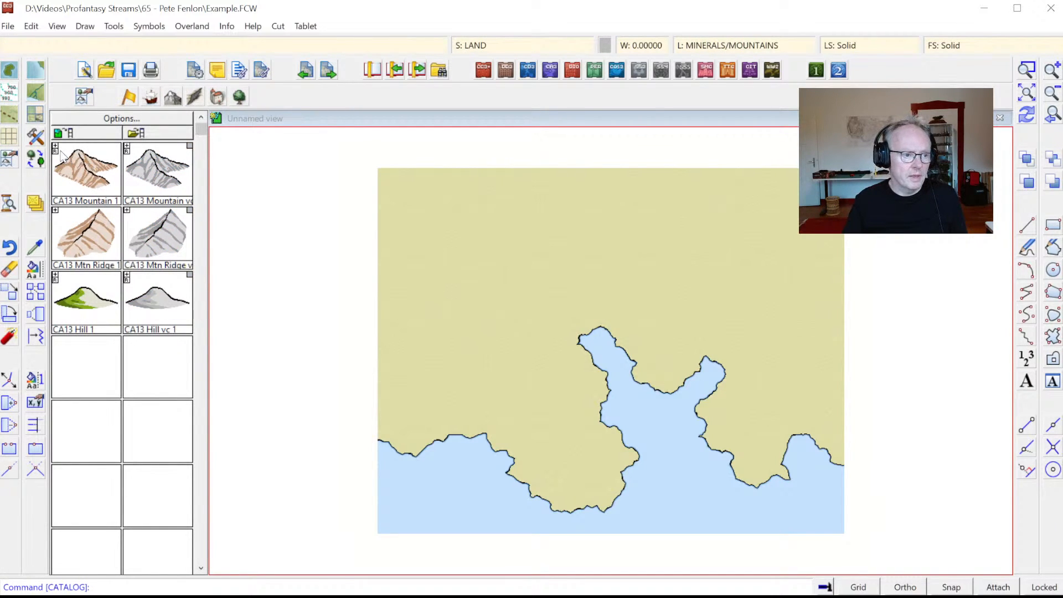
{"action": "left_click", "coordinate": [87, 173]}
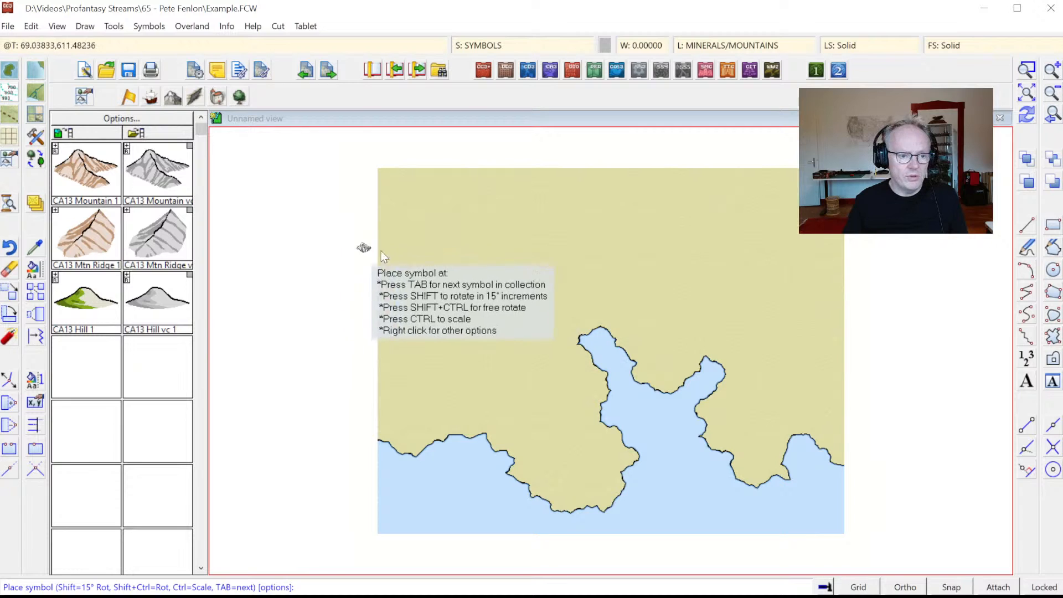
{"action": "right_click", "coordinate": [555, 271]}
{"action": "left_click", "coordinate": [582, 265]}
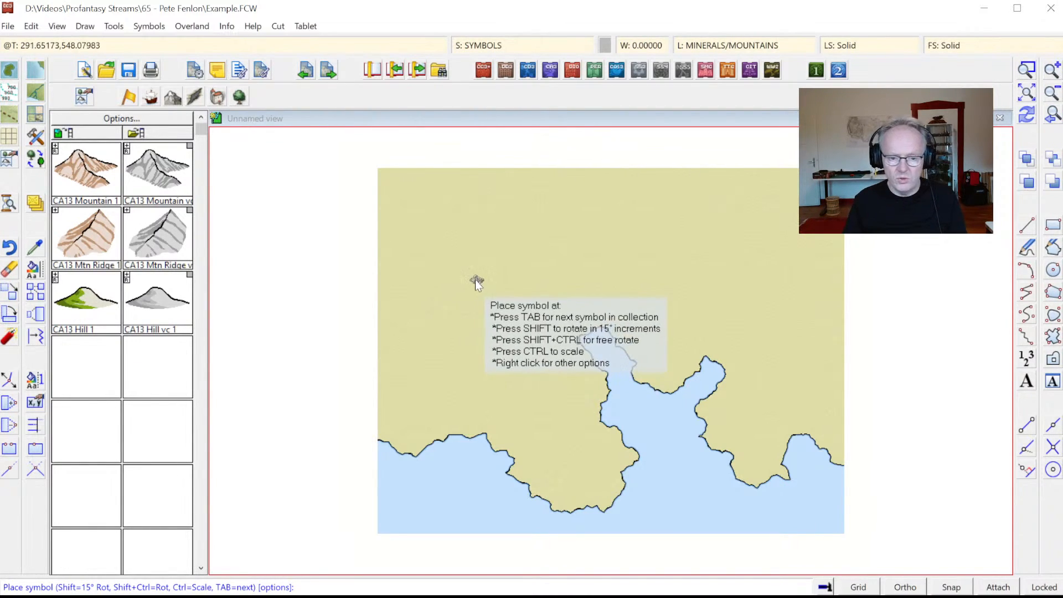
{"action": "key", "text": "Escape"}
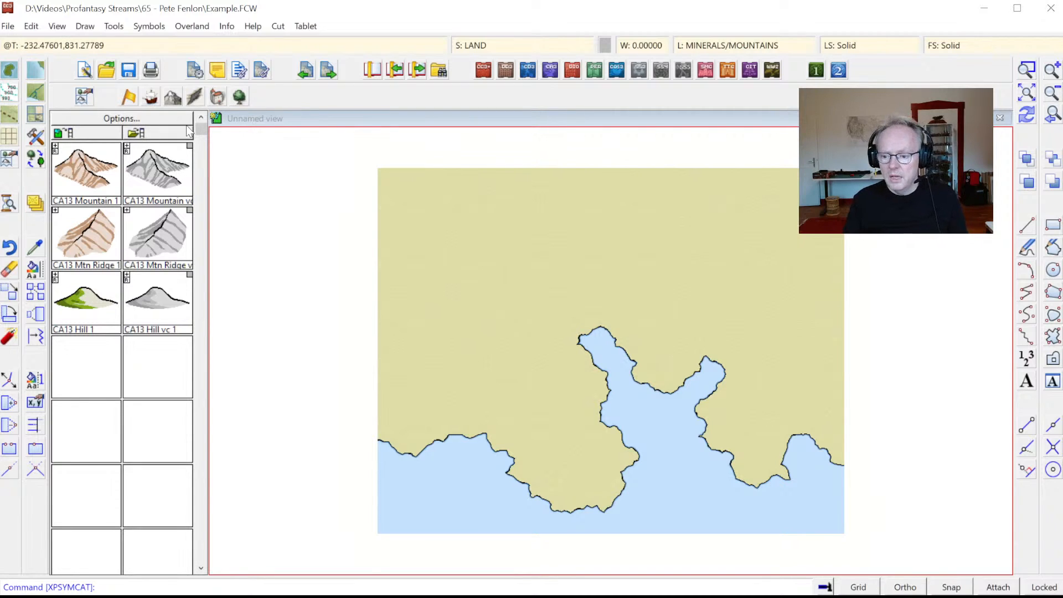
- Resize the drawing area to 600 x 450 and fit the whole drawing in view
{"action": "left_click", "coordinate": [8, 28]}
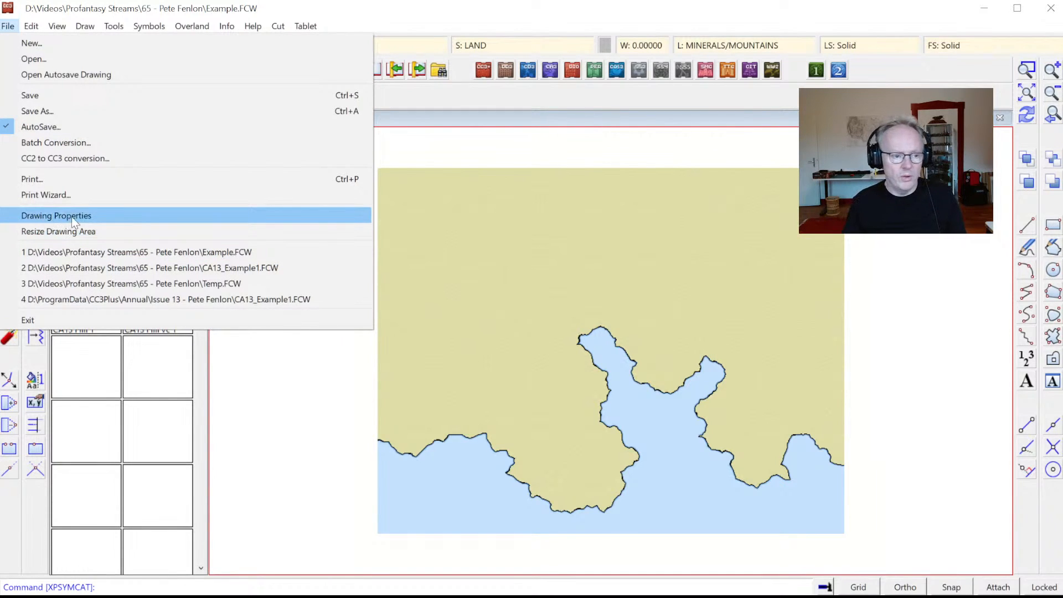
{"action": "left_click", "coordinate": [68, 232]}
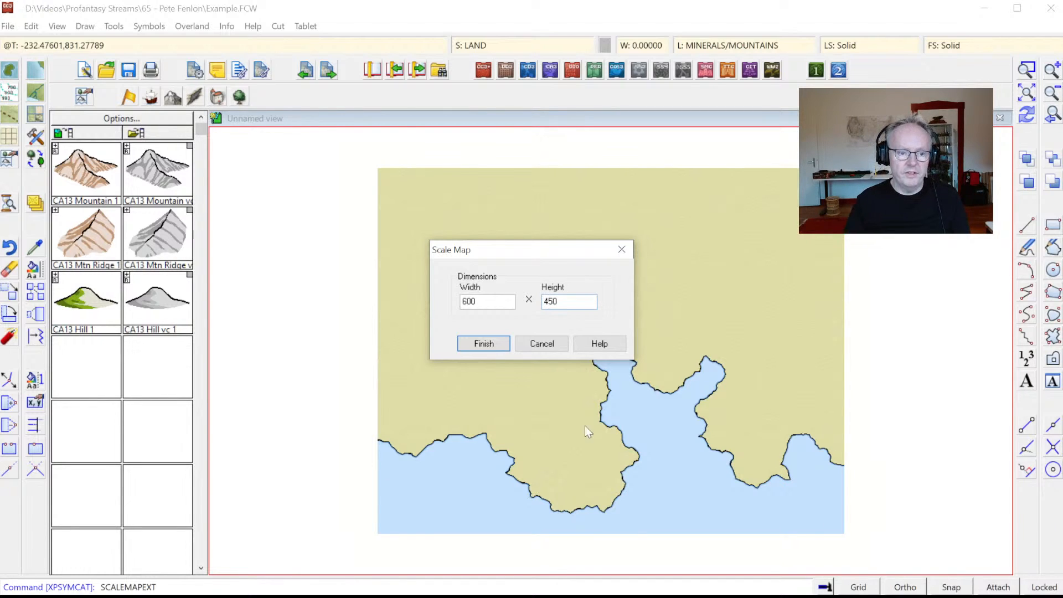
{"action": "left_click", "coordinate": [483, 344]}
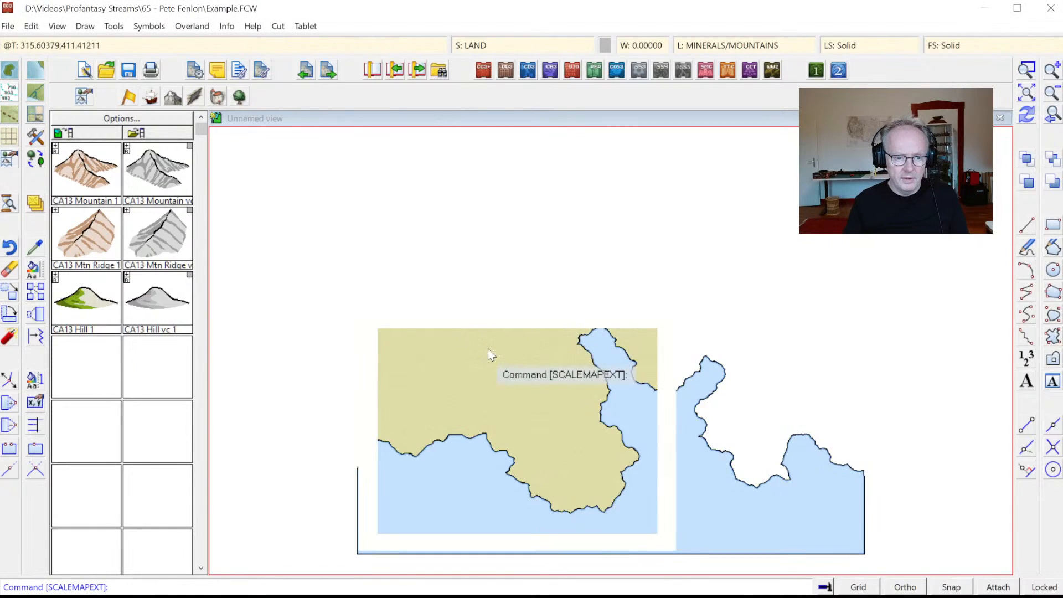
{"action": "left_click", "coordinate": [1025, 93]}
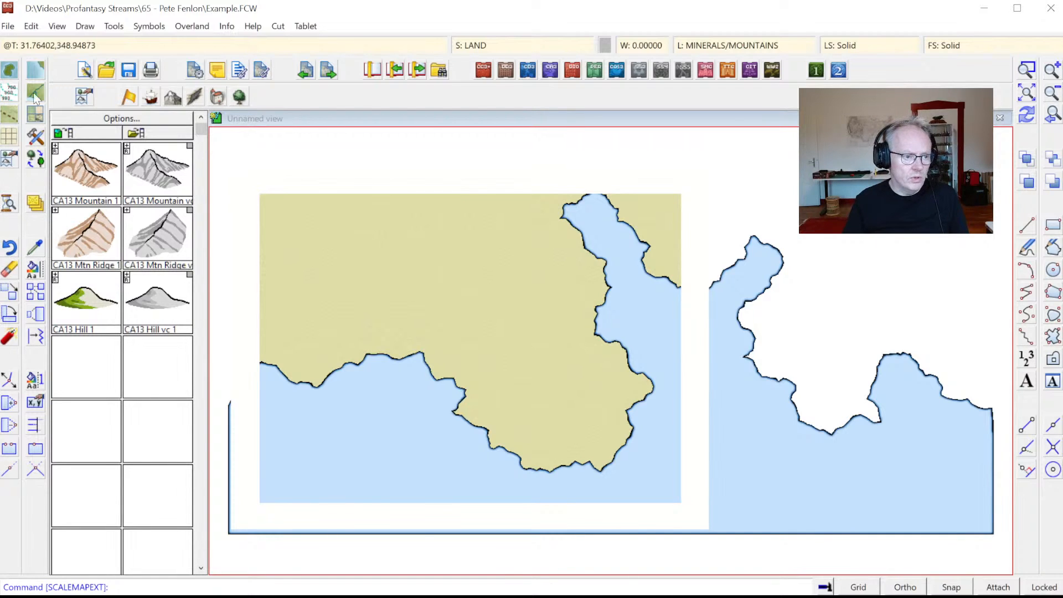
- Try to edit the sea polygon from the inlet's west shore, around outside the southeastern and southern borders, to the western coast
{"action": "left_click", "coordinate": [36, 69]}
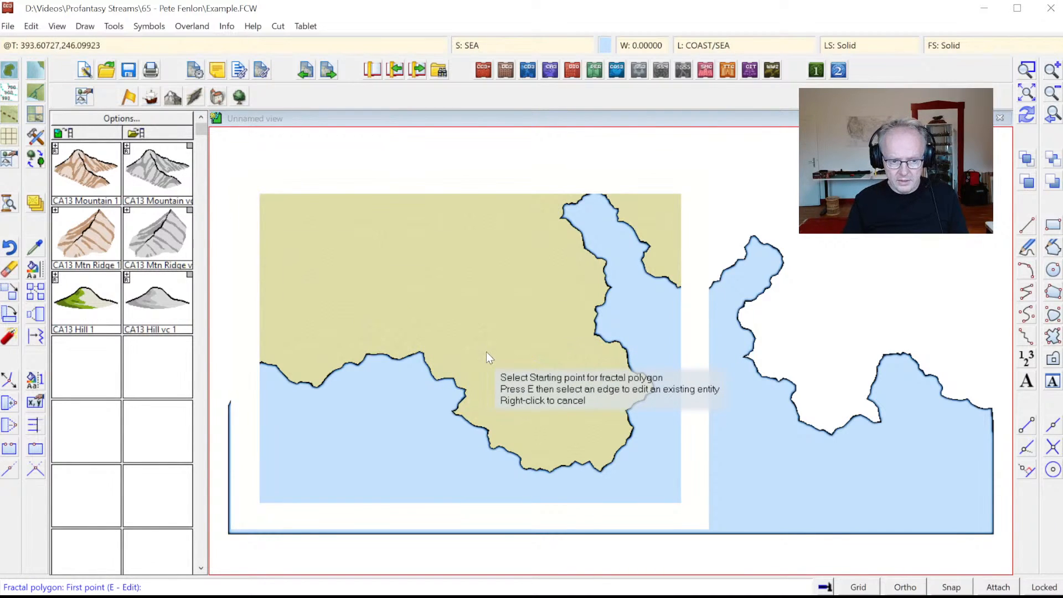
{"action": "key", "text": "e"}
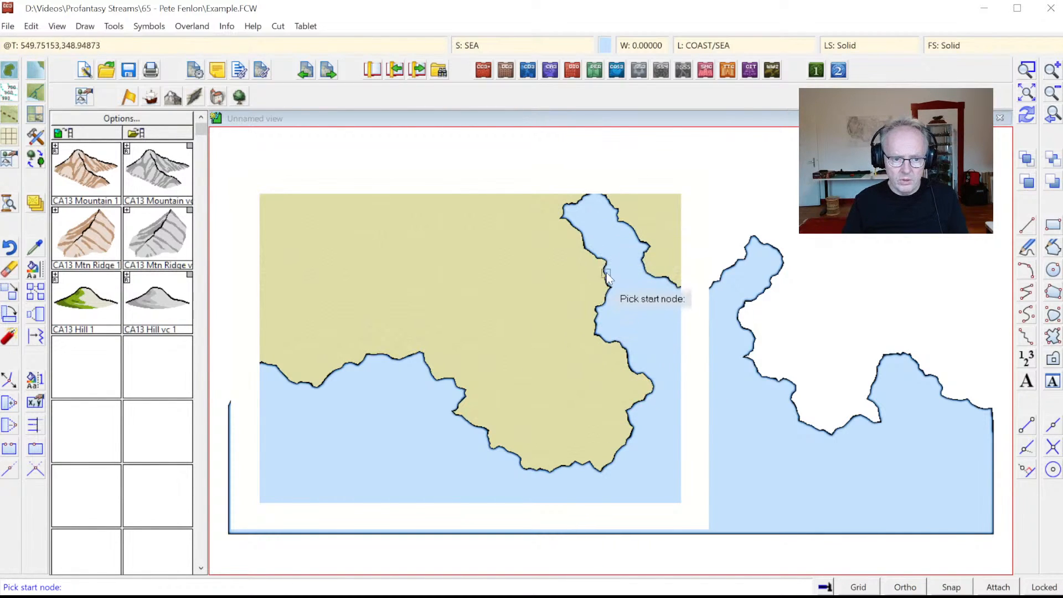
{"action": "left_click", "coordinate": [611, 289]}
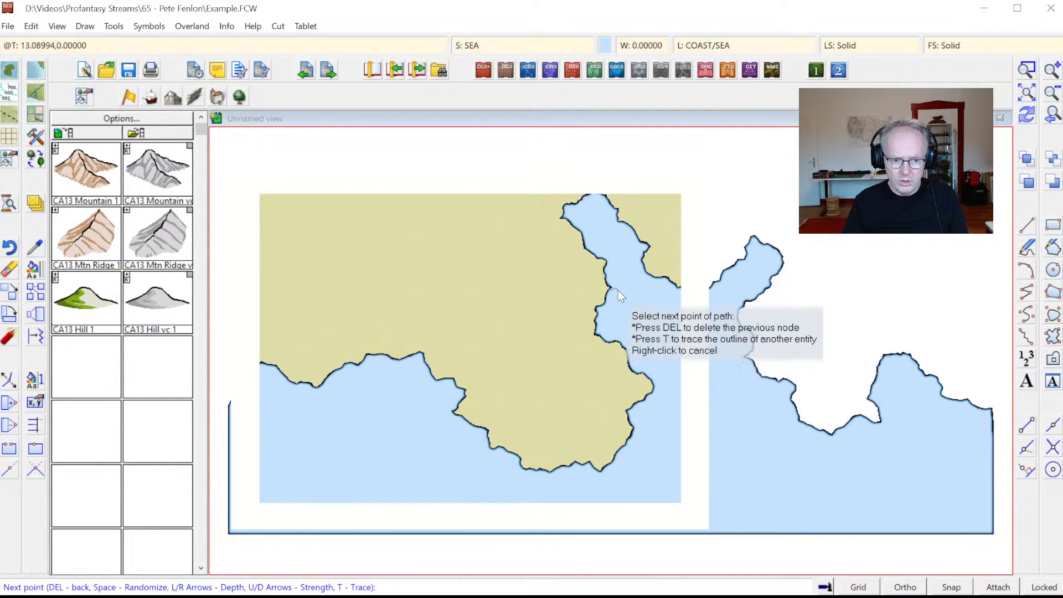
{"action": "left_click", "coordinate": [644, 282]}
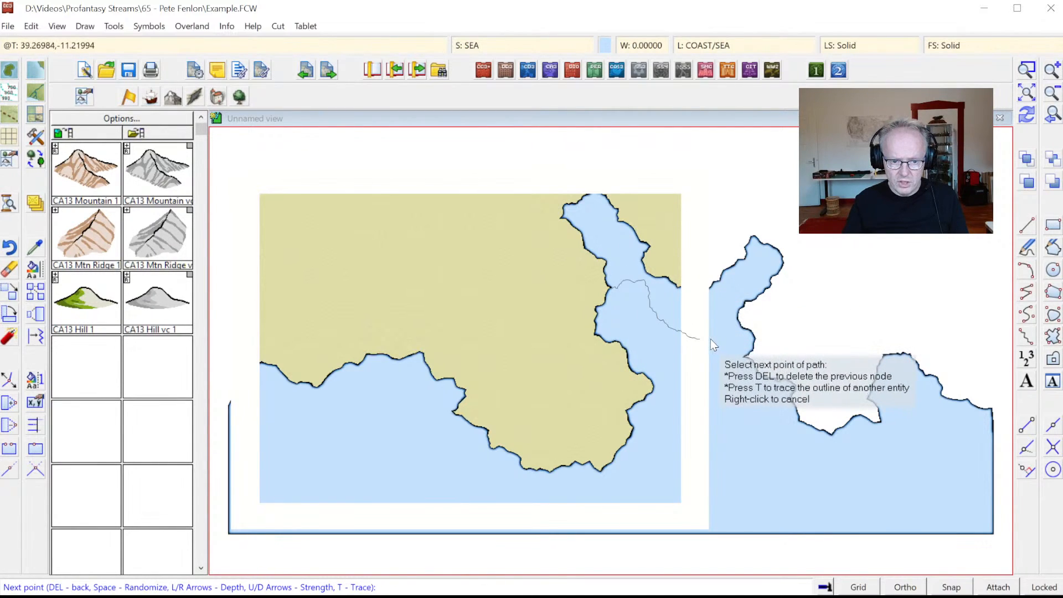
{"action": "left_click", "coordinate": [699, 339]}
{"action": "left_click", "coordinate": [700, 520]}
{"action": "left_click", "coordinate": [241, 520]}
{"action": "left_click", "coordinate": [239, 369]}
{"action": "right_click", "coordinate": [262, 364]}
{"action": "left_click", "coordinate": [262, 363]}
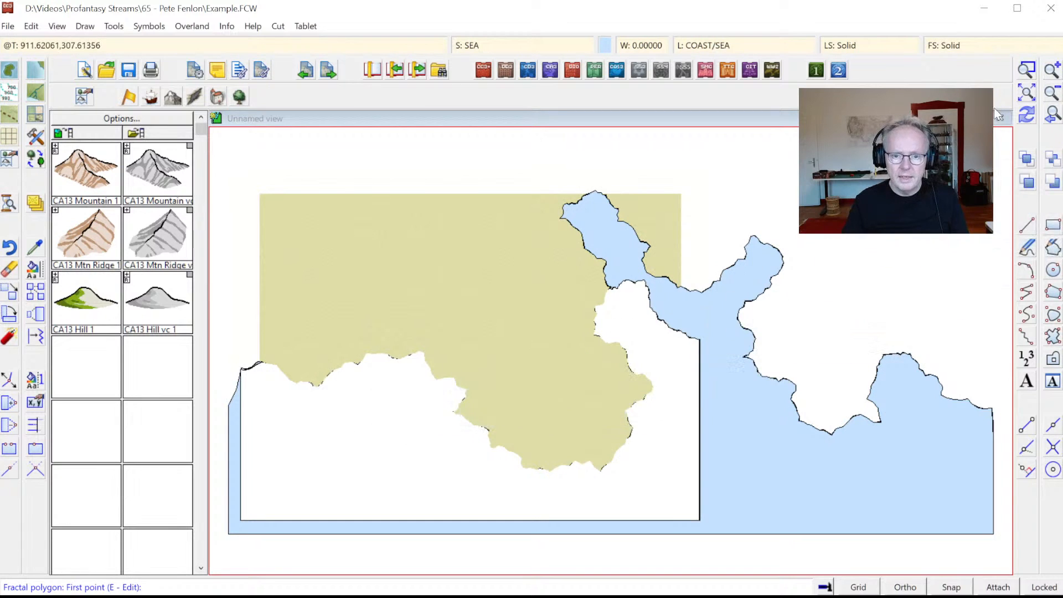
{"action": "left_click", "coordinate": [1030, 117]}
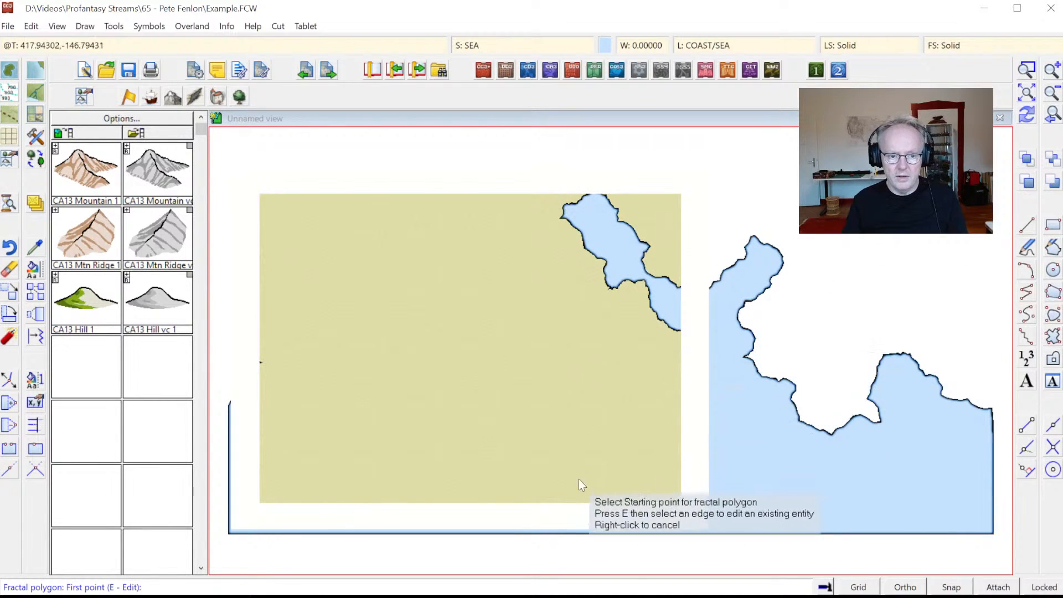
{"action": "right_click", "coordinate": [380, 527]}
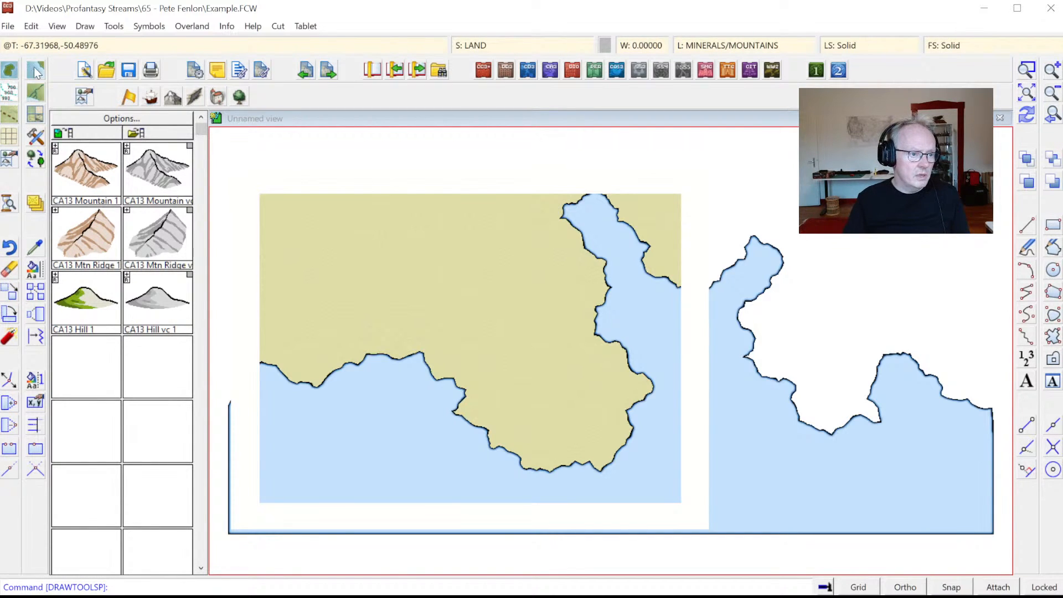
- Reroute the sea polygon's outer edge just outside the western, southern and eastern map borders up to the inlet's east shore, and redraw
{"action": "left_click", "coordinate": [11, 72]}
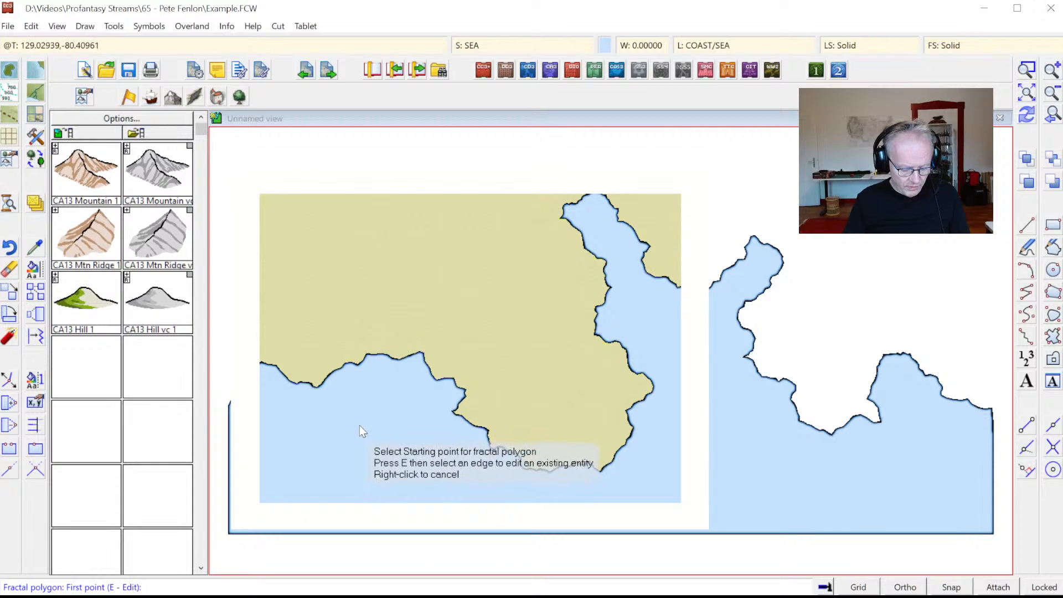
{"action": "key", "text": "e"}
{"action": "left_click", "coordinate": [256, 367]}
{"action": "left_click", "coordinate": [231, 390]}
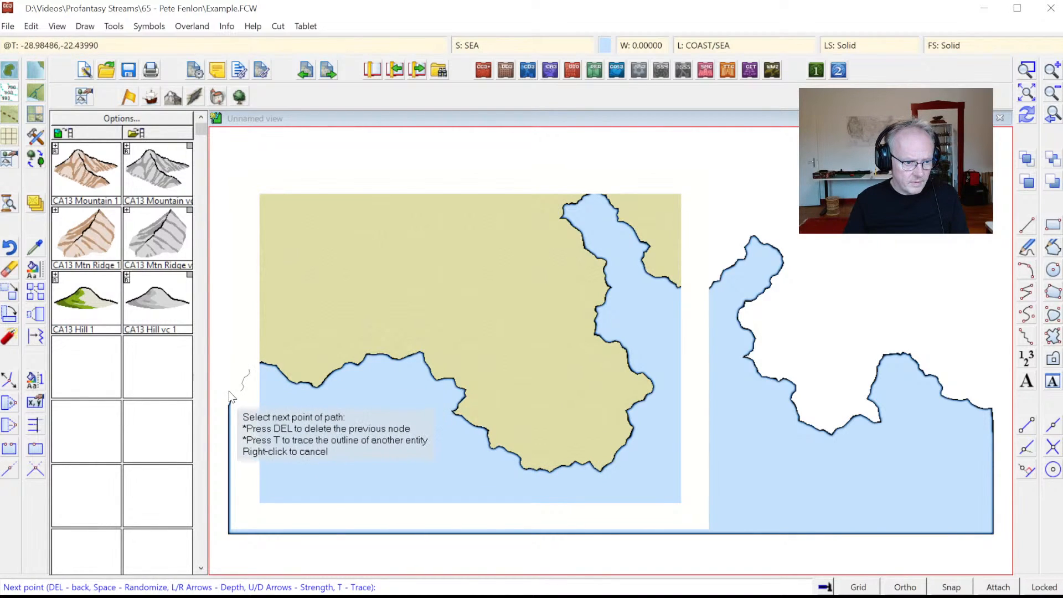
{"action": "left_click", "coordinate": [233, 536]}
{"action": "left_click", "coordinate": [695, 536]}
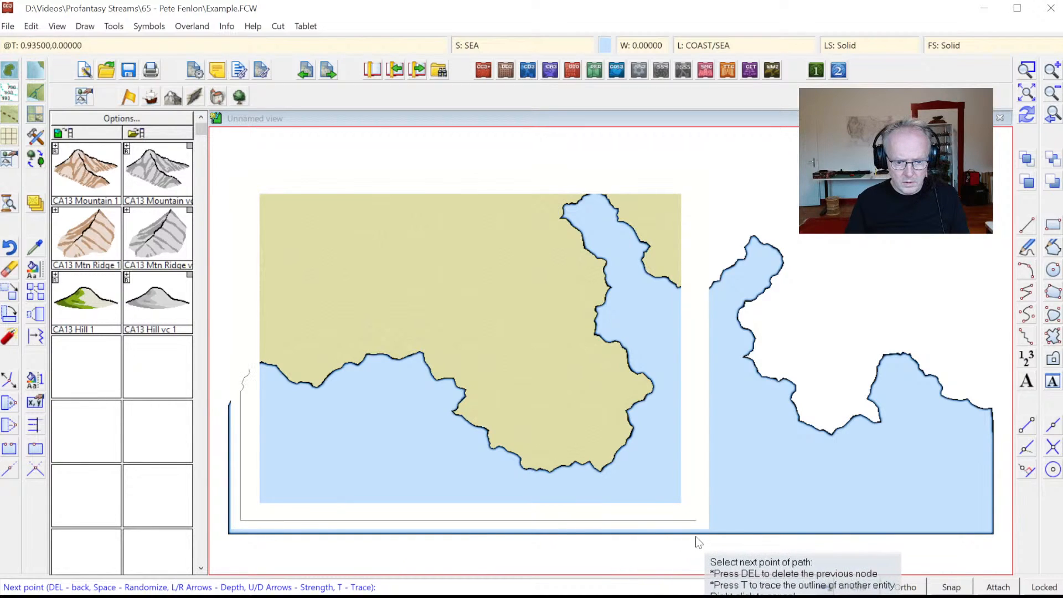
{"action": "left_click", "coordinate": [822, 557]}
{"action": "left_click", "coordinate": [719, 300]}
{"action": "right_click", "coordinate": [718, 298]}
{"action": "left_click", "coordinate": [699, 295]}
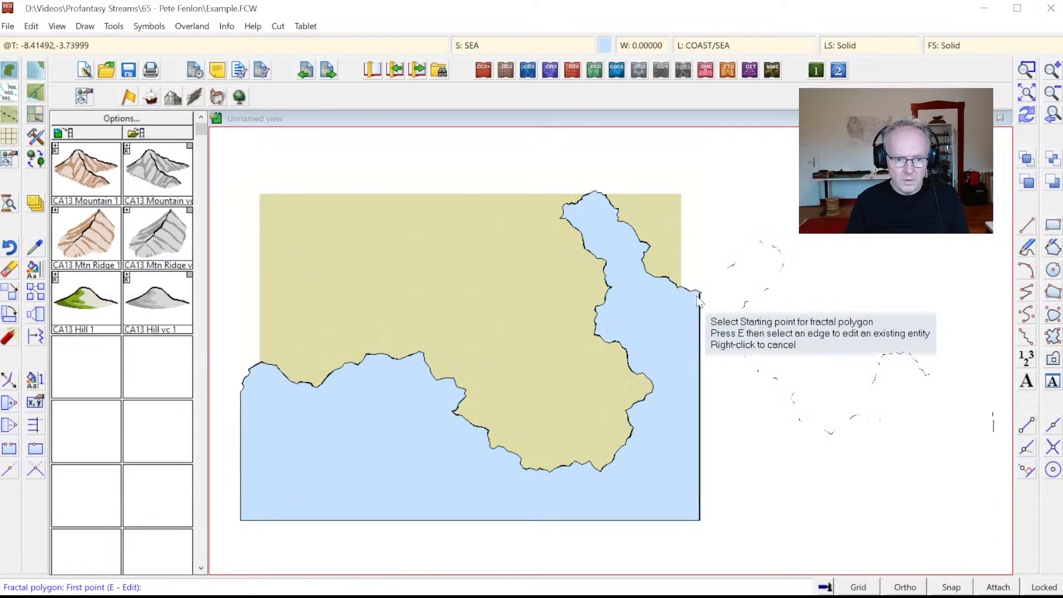
{"action": "left_click", "coordinate": [1029, 117]}
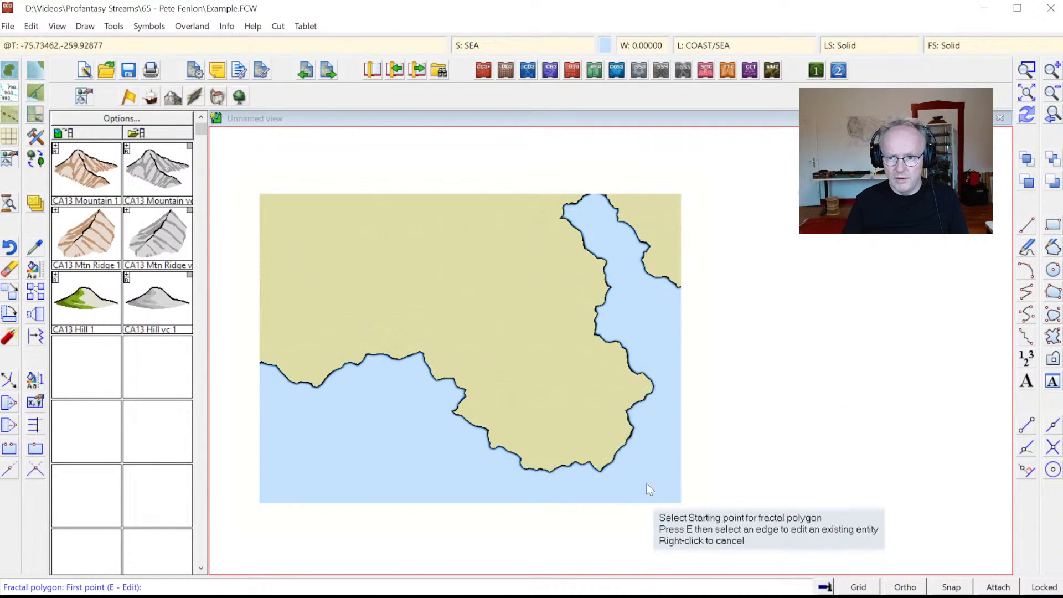
- Reshape the sea polygon's northern inlet into a shorter, narrow fractal bay ending below the northern map border, and redraw the map
{"action": "key", "text": "e"}
{"action": "left_click", "coordinate": [610, 289]}
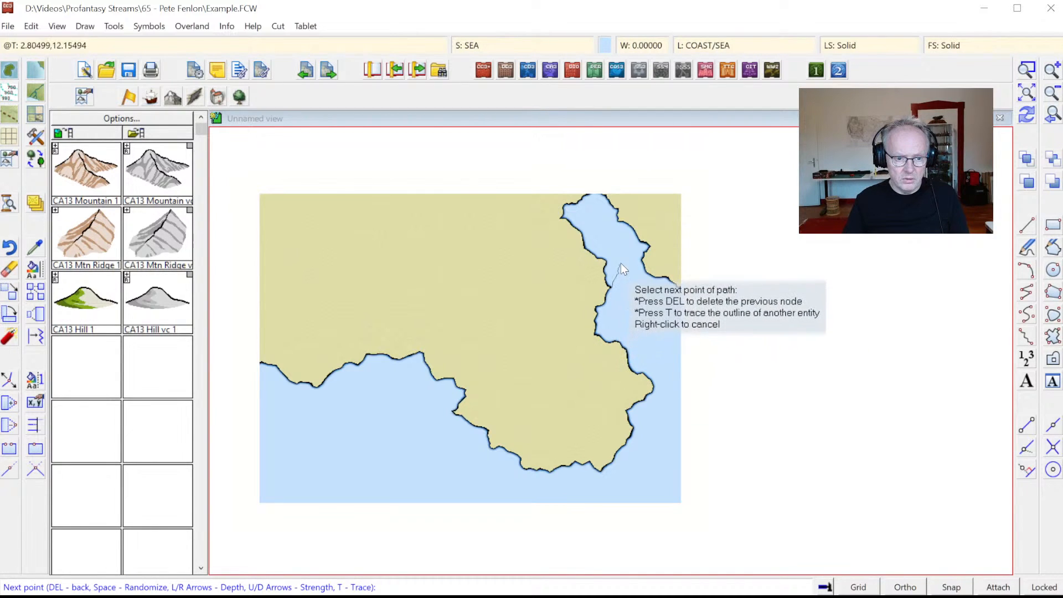
{"action": "left_click", "coordinate": [612, 231]}
{"action": "left_click", "coordinate": [640, 237]}
{"action": "left_click", "coordinate": [649, 270]}
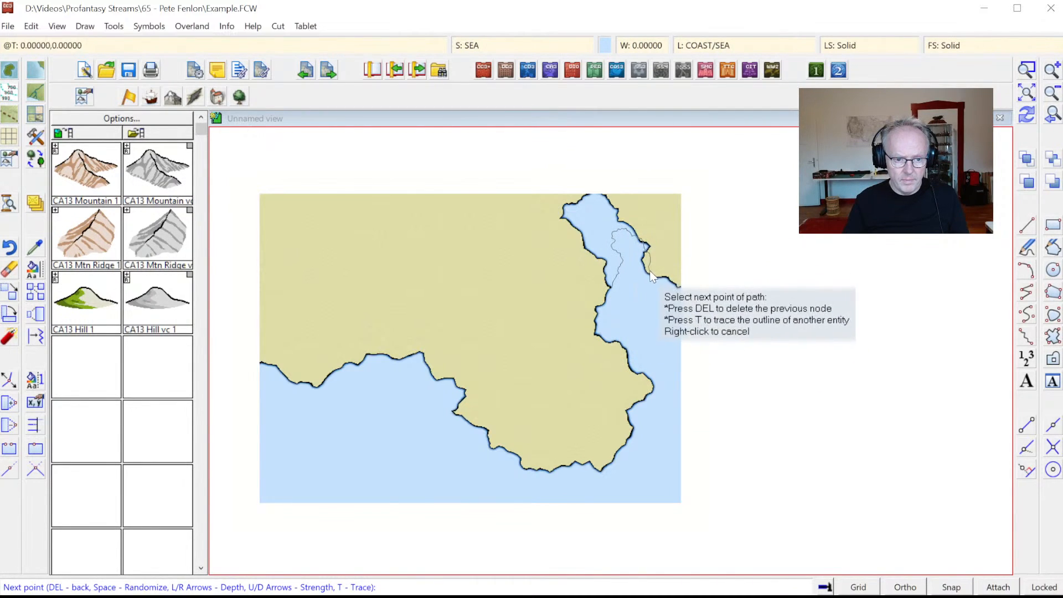
{"action": "left_click", "coordinate": [662, 284]}
{"action": "key", "text": "e"}
{"action": "left_click", "coordinate": [689, 289]}
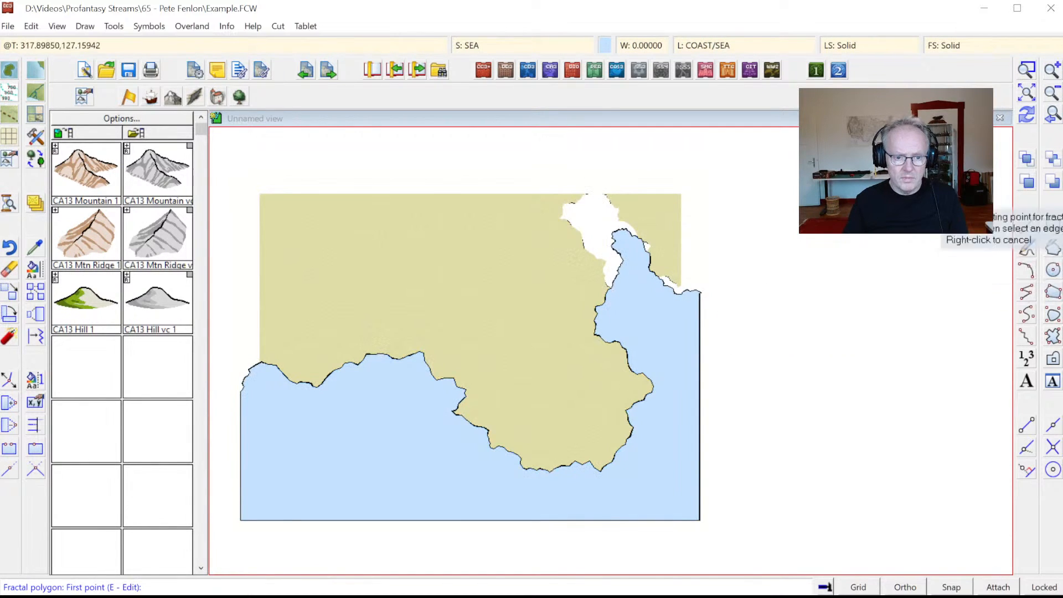
{"action": "left_click", "coordinate": [1027, 115]}
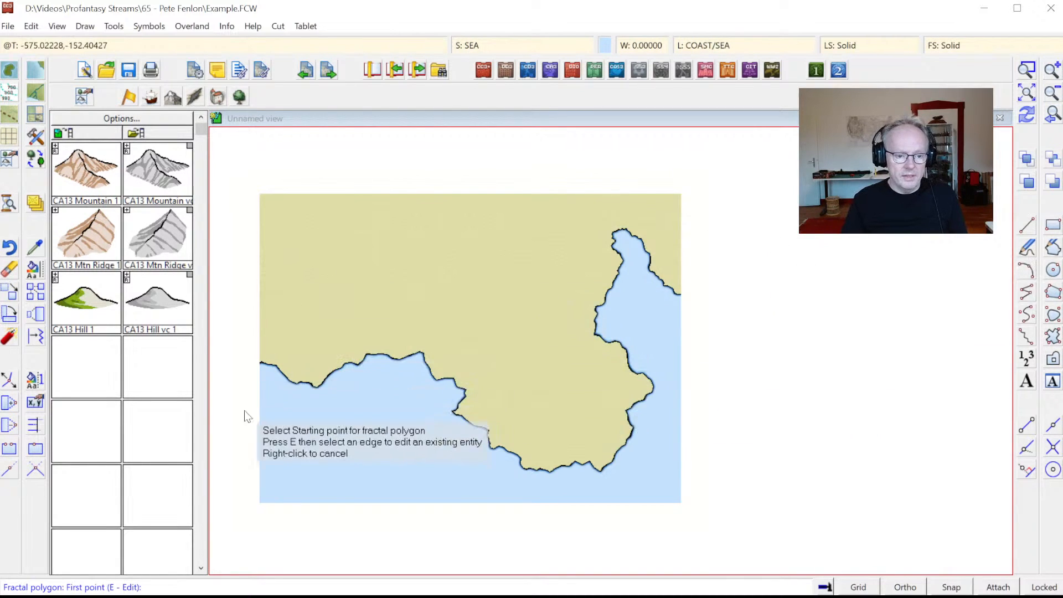
- Load the mountain symbols and set the current color to the muted olive 202
{"action": "left_click", "coordinate": [1028, 97]}
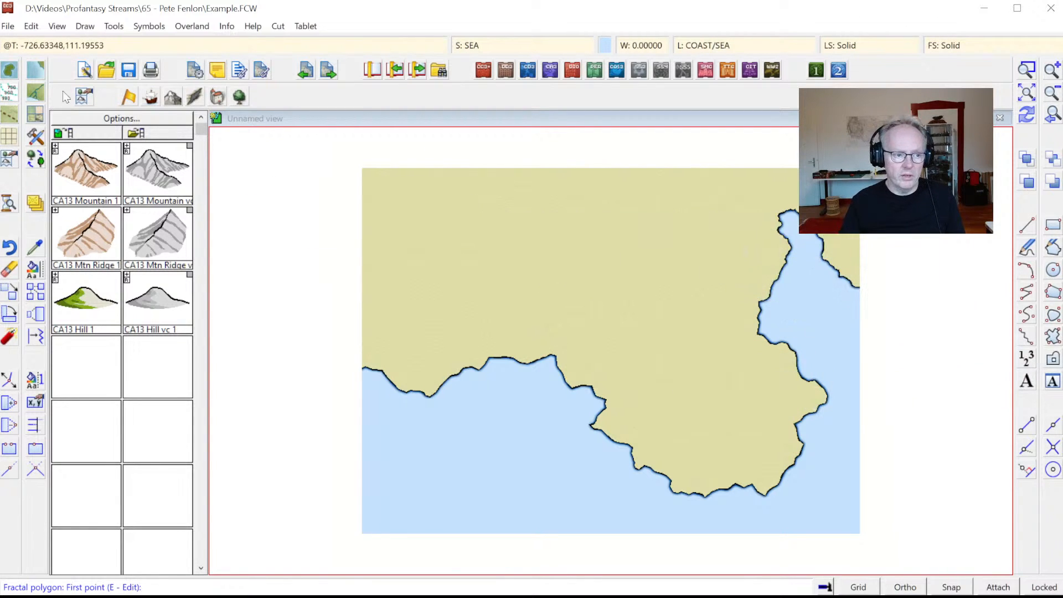
{"action": "left_click", "coordinate": [174, 97]}
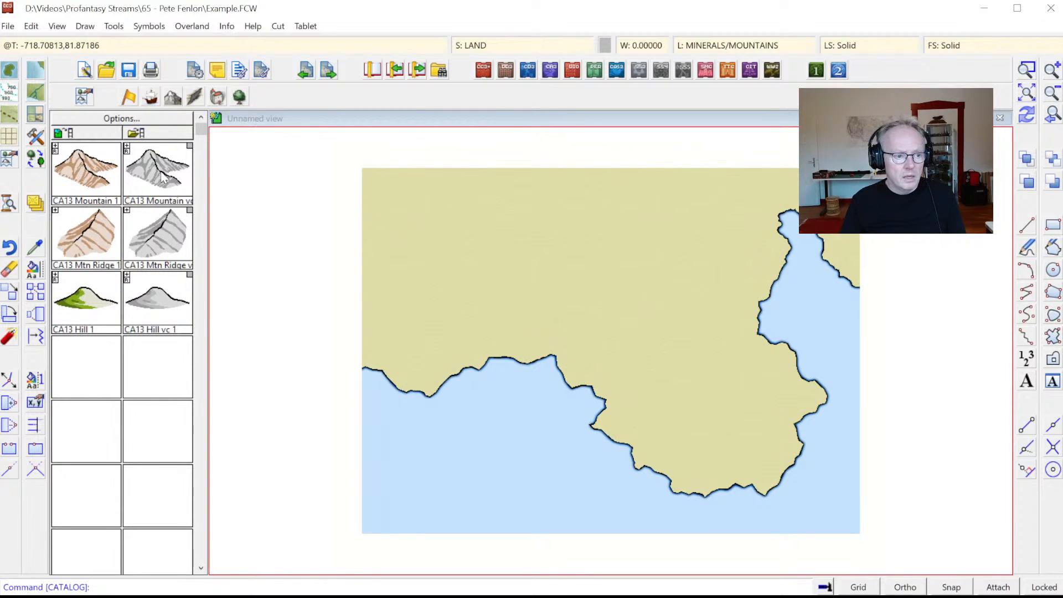
{"action": "left_click", "coordinate": [605, 46]}
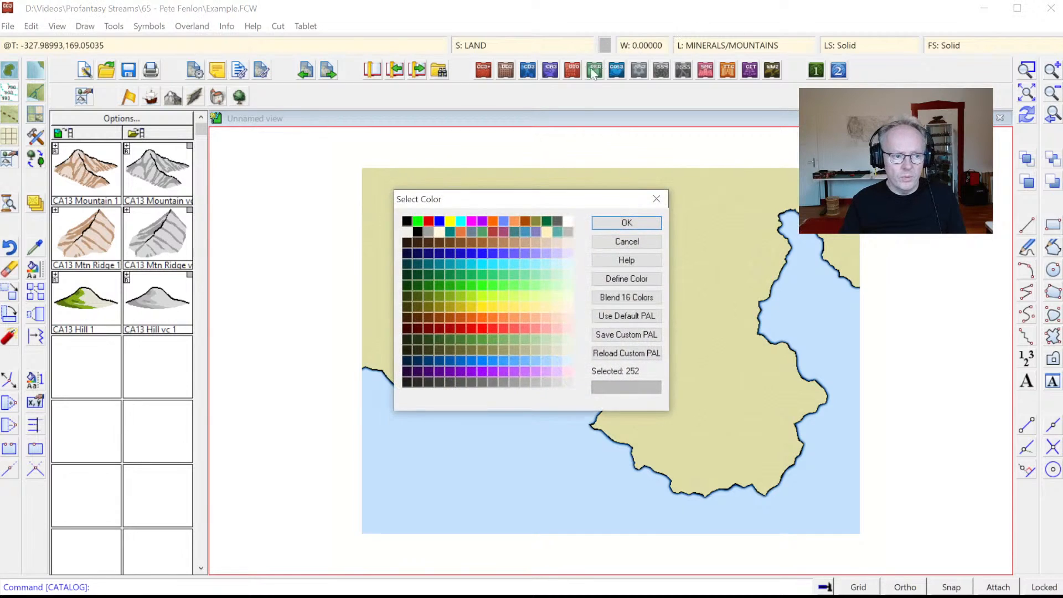
{"action": "left_click", "coordinate": [441, 348]}
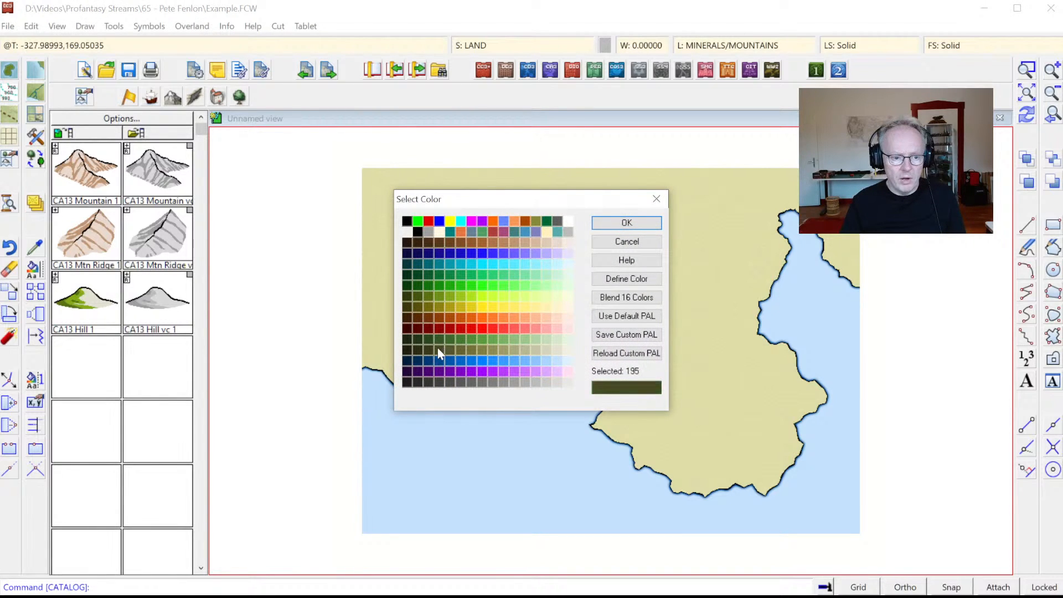
{"action": "left_click", "coordinate": [626, 223]}
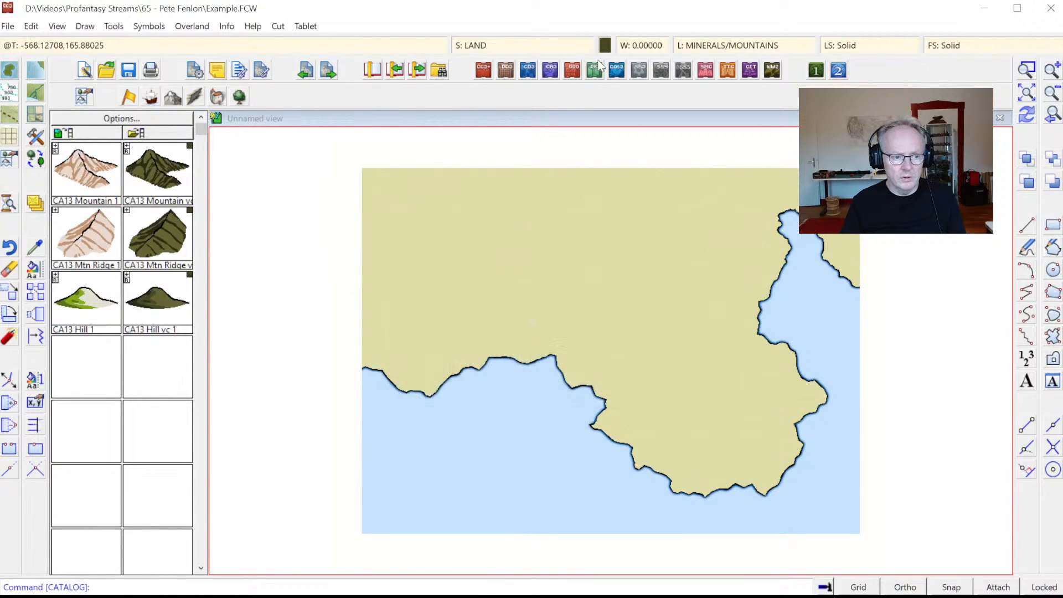
{"action": "left_click", "coordinate": [605, 45]}
{"action": "left_click", "coordinate": [511, 350]}
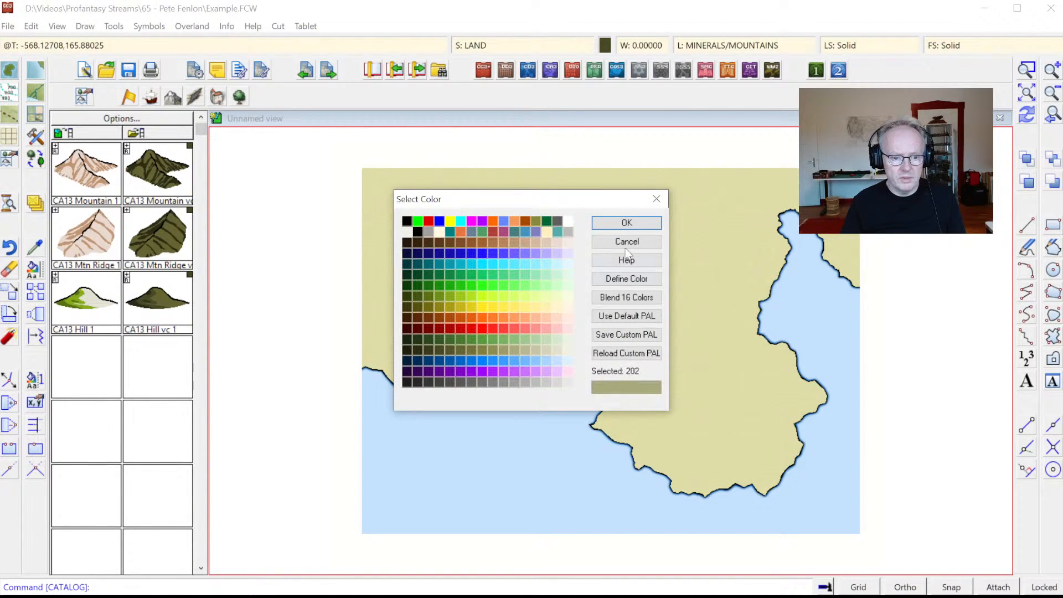
{"action": "left_click", "coordinate": [626, 222]}
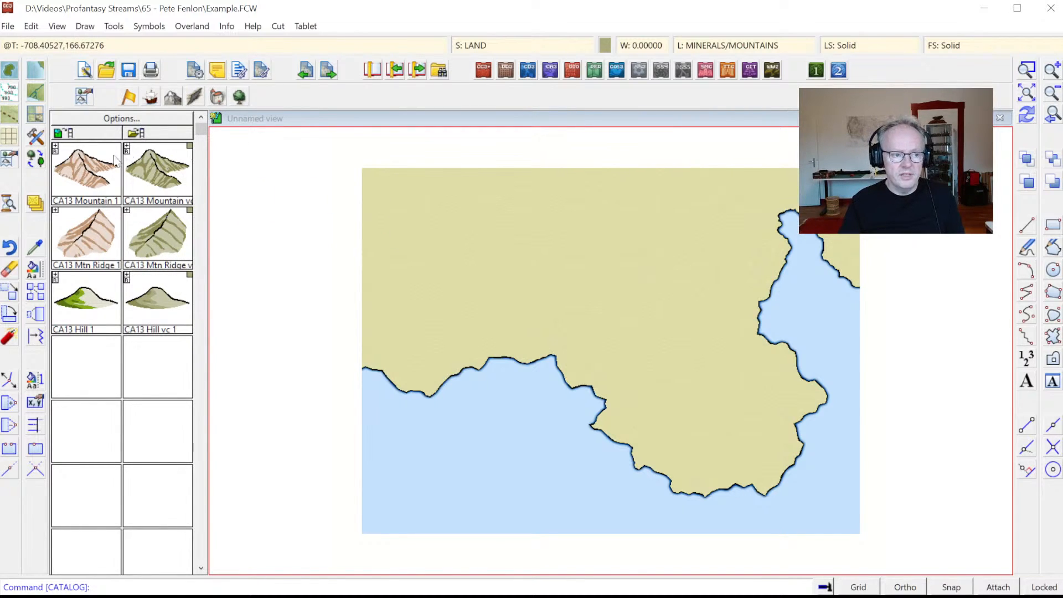
- Place a chain of CA13 Mountain 1 symbols from the map's northwestern corner southeastward toward the area west of the inlet
{"action": "left_click", "coordinate": [84, 171]}
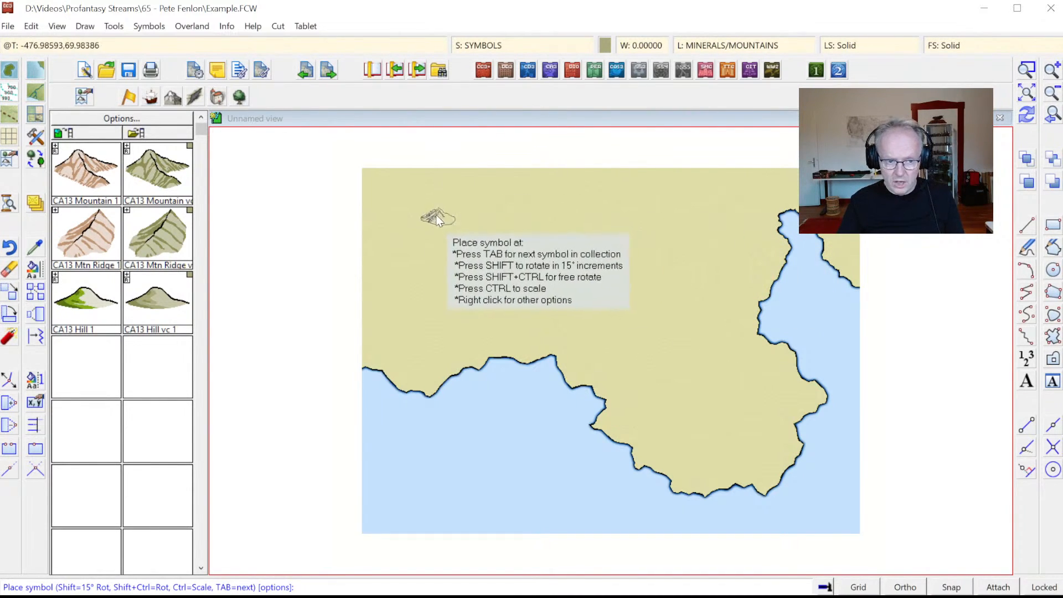
{"action": "left_click", "coordinate": [400, 187]}
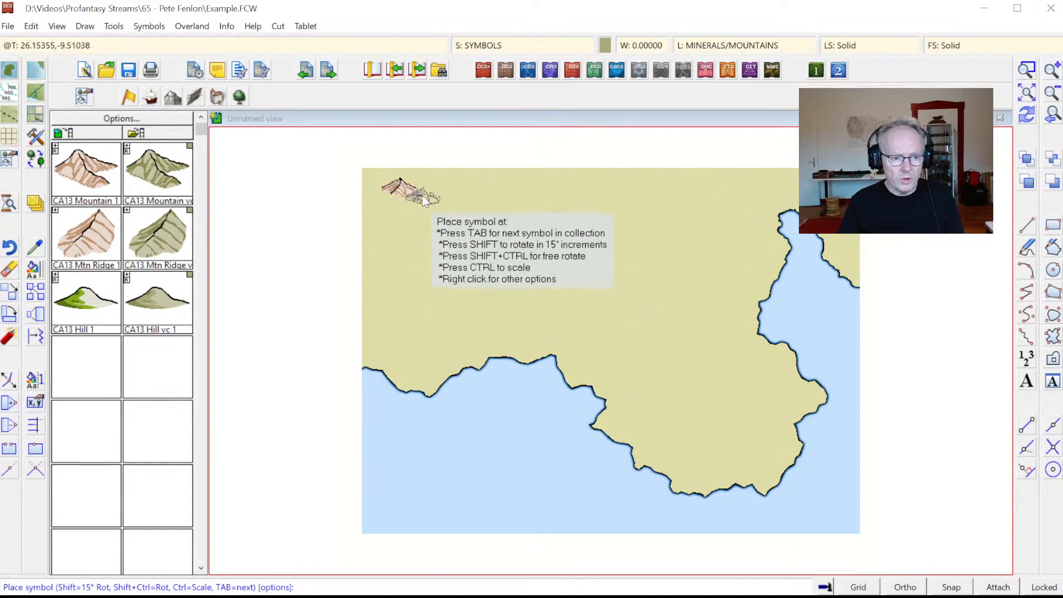
{"action": "left_click", "coordinate": [421, 194]}
{"action": "left_click", "coordinate": [445, 203]}
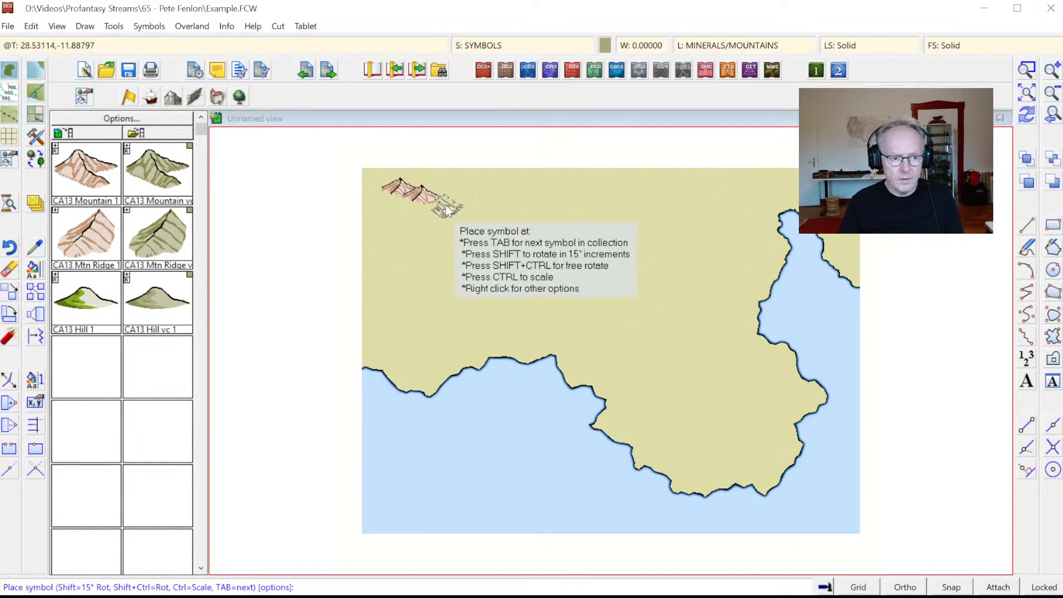
{"action": "left_click", "coordinate": [469, 210]}
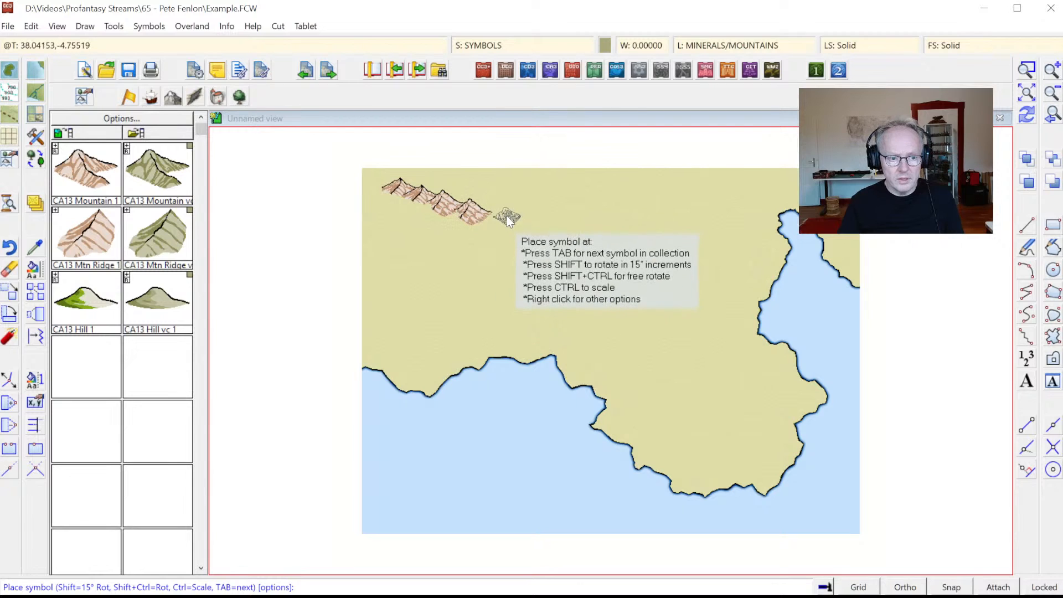
{"action": "left_click", "coordinate": [497, 216]}
{"action": "left_click", "coordinate": [515, 216]}
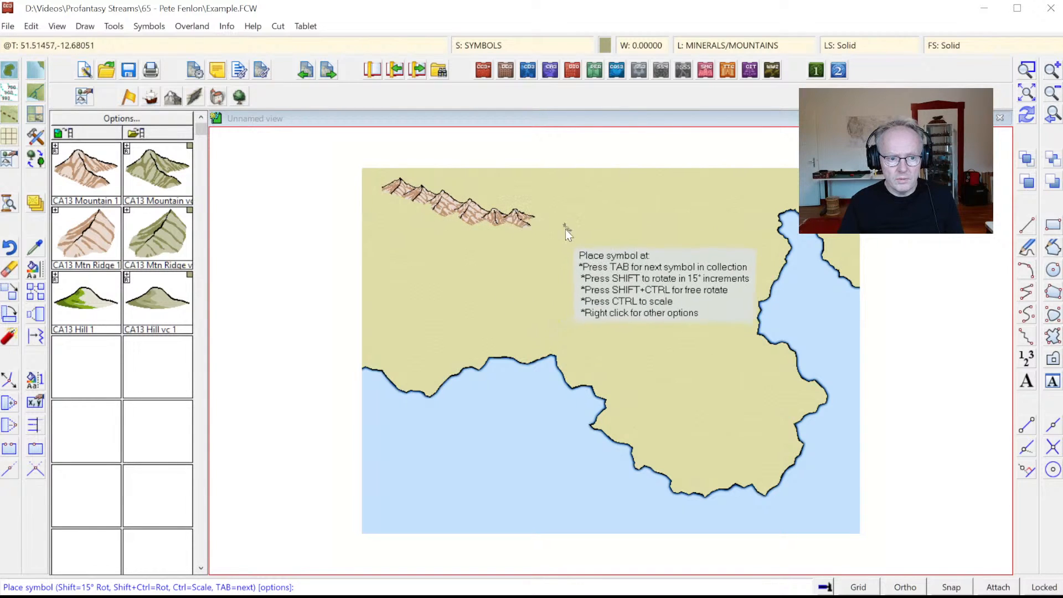
{"action": "left_click", "coordinate": [539, 235]}
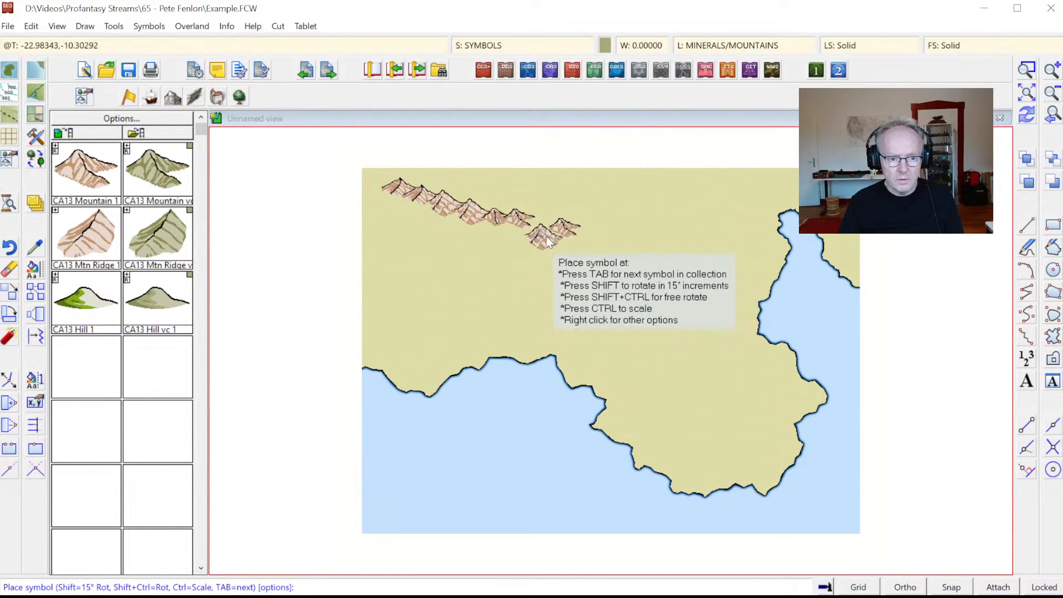
{"action": "left_click", "coordinate": [584, 243]}
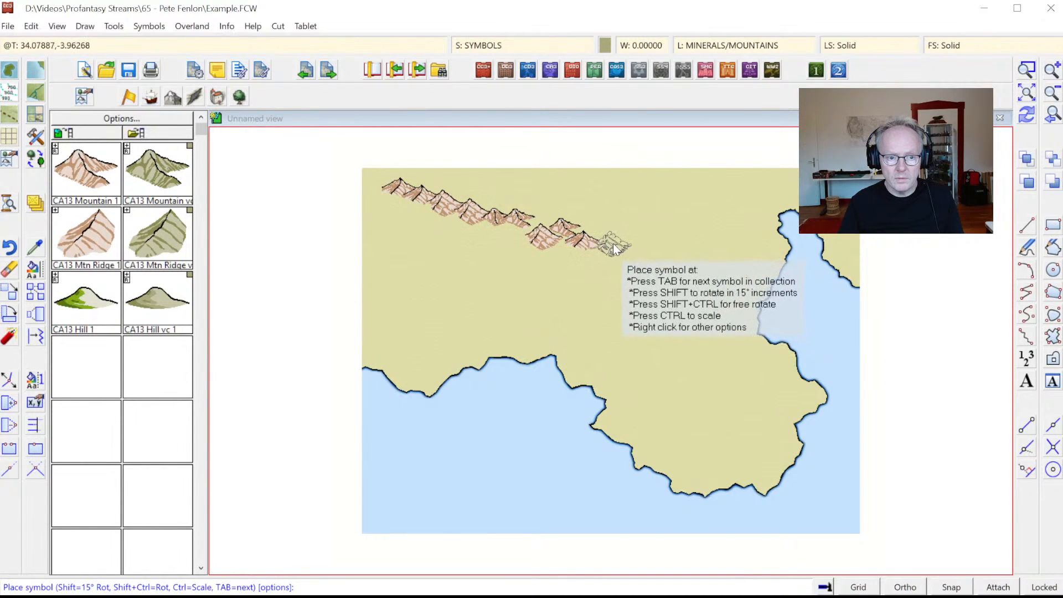
{"action": "left_click", "coordinate": [613, 251]}
{"action": "left_click", "coordinate": [636, 249]}
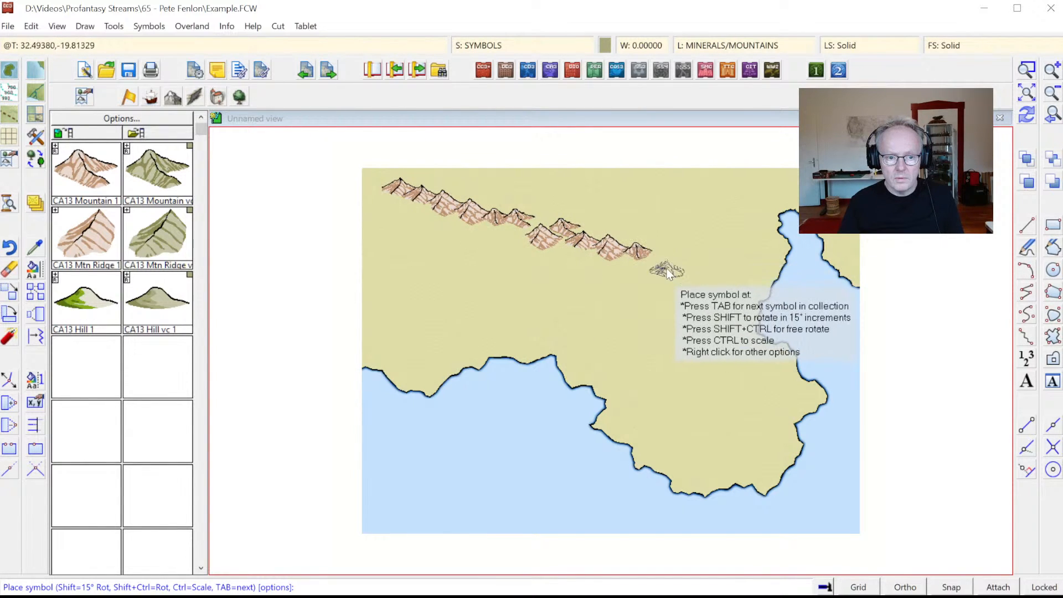
{"action": "left_click", "coordinate": [665, 255]}
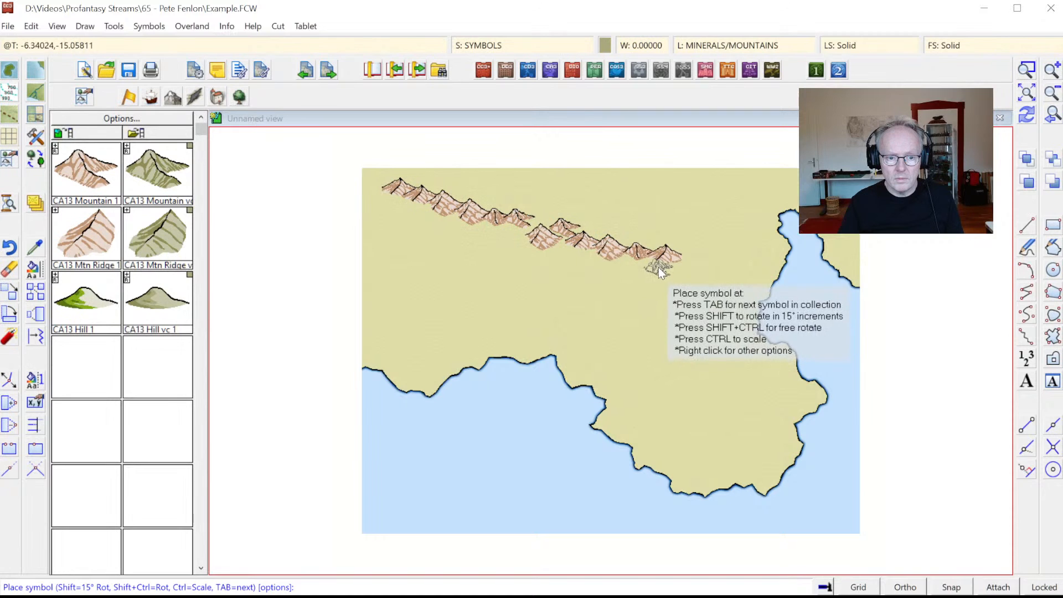
- Continue the CA13 Mountain 1 range southward from its eastern end into the middle of the southeastern peninsula
{"action": "left_click", "coordinate": [657, 265]}
{"action": "left_click", "coordinate": [660, 281]}
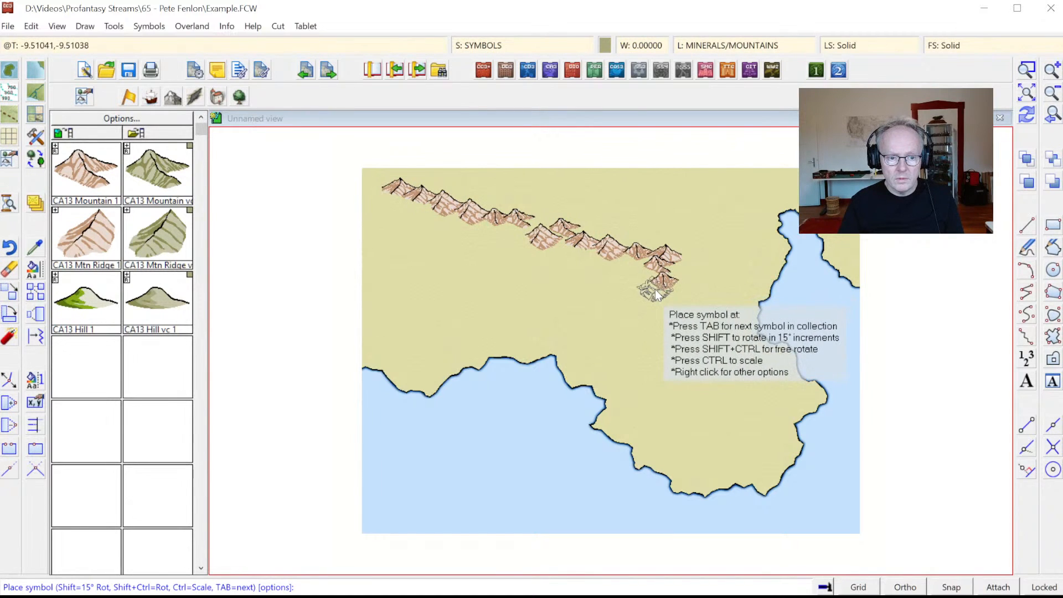
{"action": "left_click", "coordinate": [653, 291]}
{"action": "left_click", "coordinate": [657, 307]}
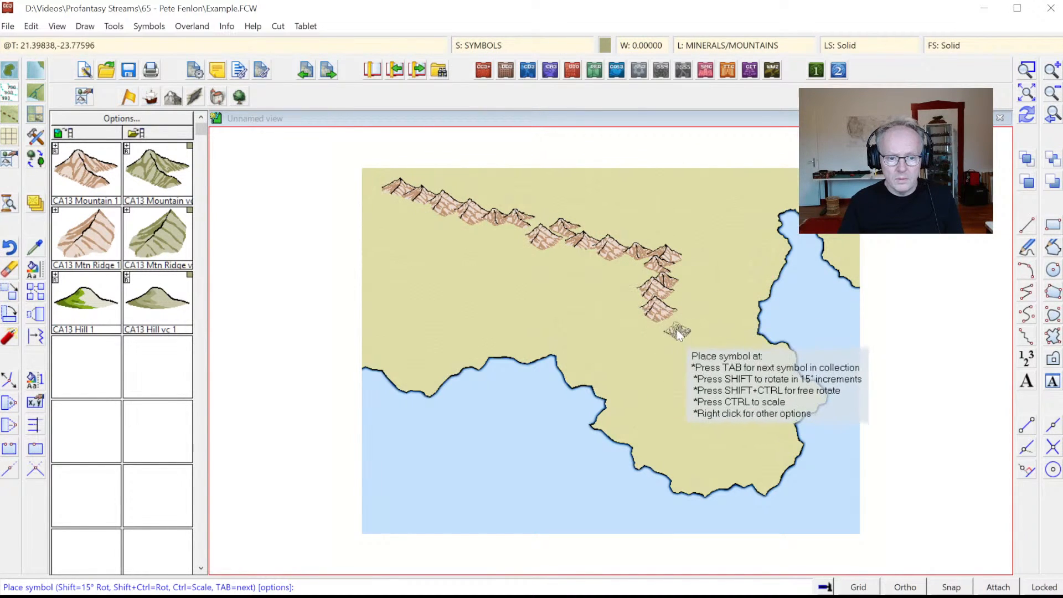
{"action": "left_click", "coordinate": [677, 336]}
{"action": "left_click", "coordinate": [684, 351]}
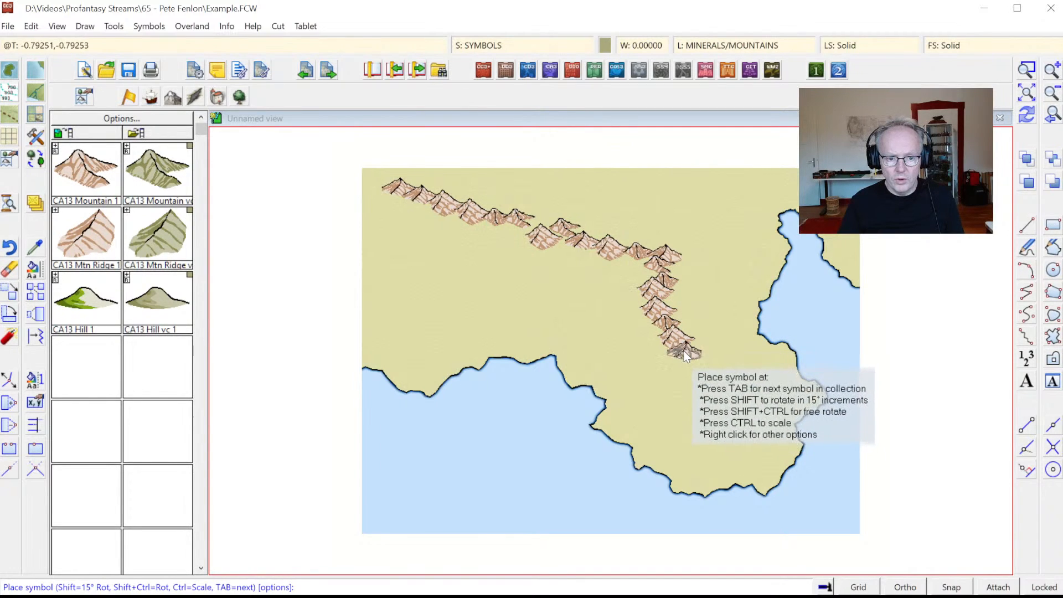
{"action": "left_click", "coordinate": [695, 368]}
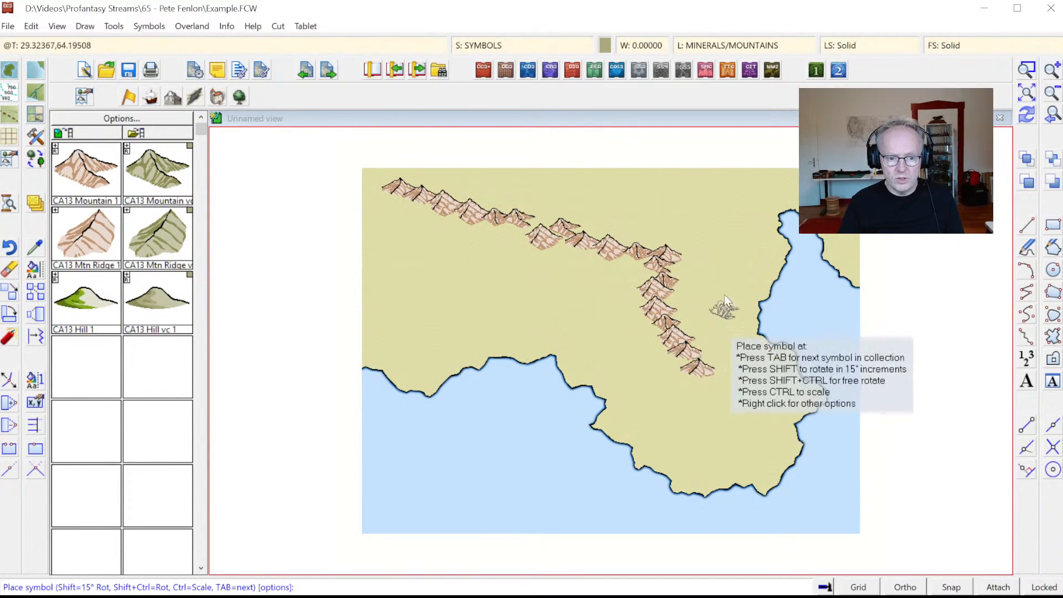
- Extend the main range's eastern end by one mountain and add a northeastern branch reaching from the inlet back to the range
{"action": "left_click", "coordinate": [687, 261]}
{"action": "left_click", "coordinate": [747, 206]}
{"action": "left_click", "coordinate": [731, 213]}
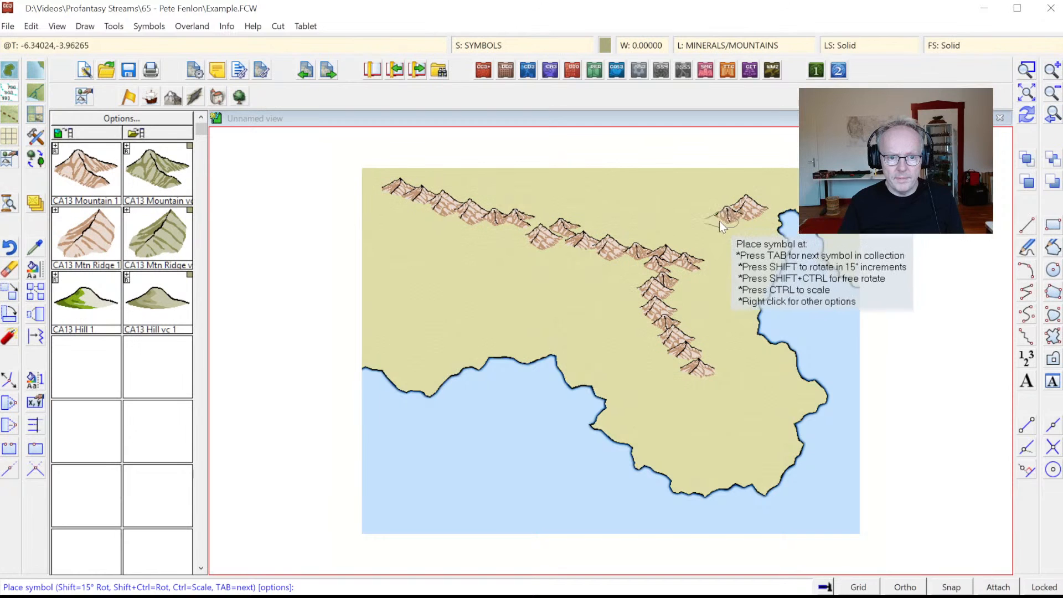
{"action": "left_click", "coordinate": [699, 229]}
{"action": "left_click", "coordinate": [670, 230]}
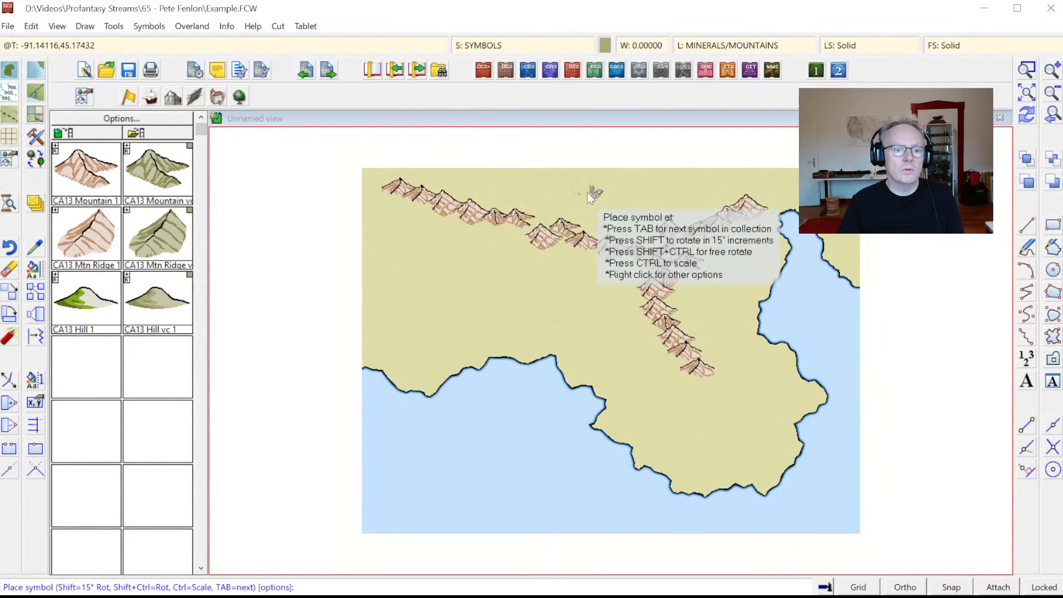
- Add a mountain branch from the northern border down to the main range, plus a small isolated mountain cluster near the western coast
{"action": "left_click", "coordinate": [599, 171]}
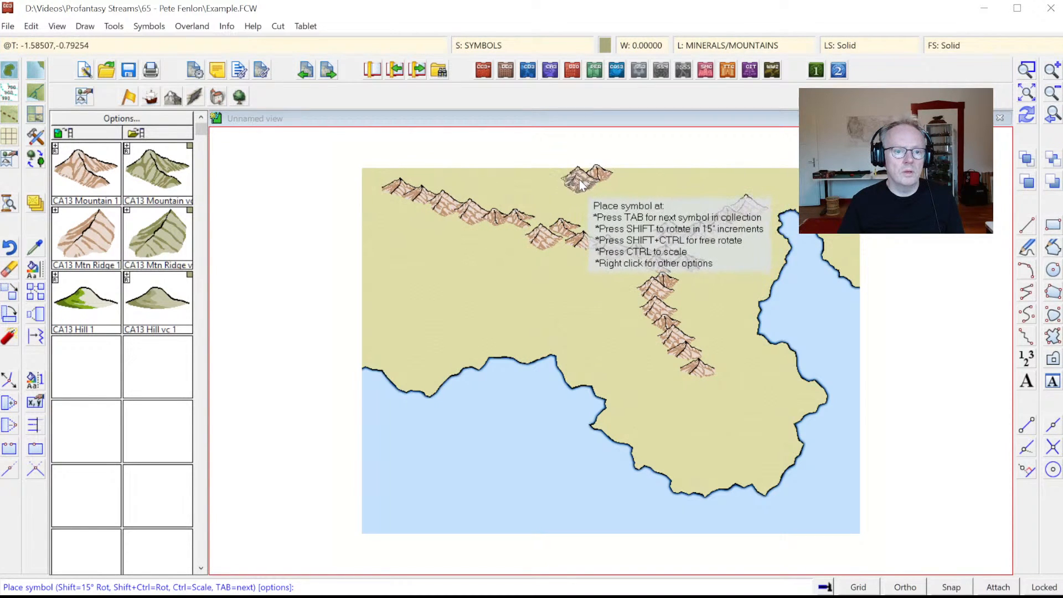
{"action": "left_click", "coordinate": [557, 185]}
{"action": "left_click", "coordinate": [538, 204]}
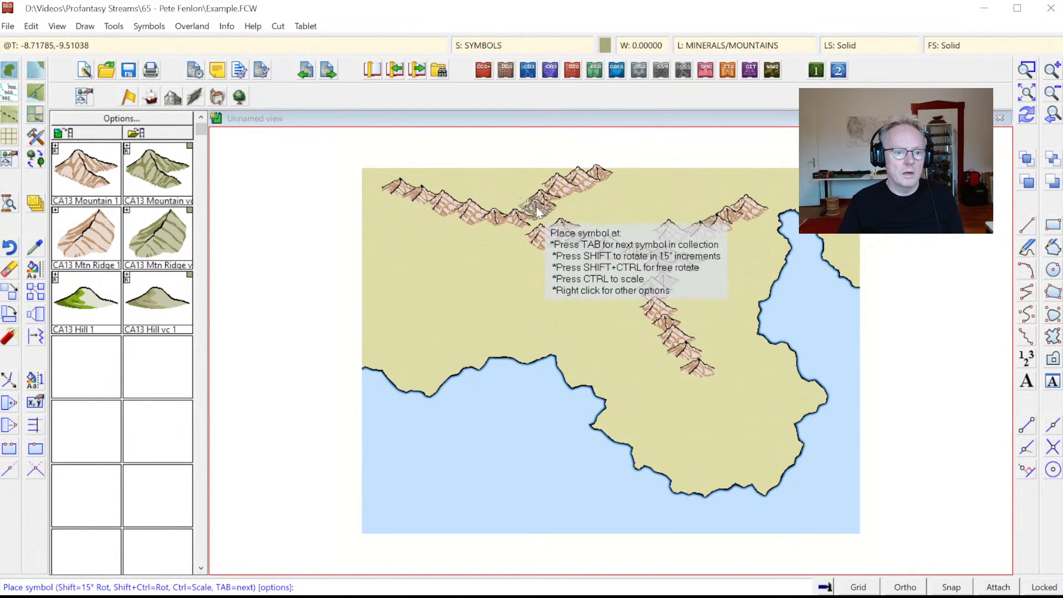
{"action": "left_click", "coordinate": [407, 315]}
{"action": "left_click", "coordinate": [425, 310]}
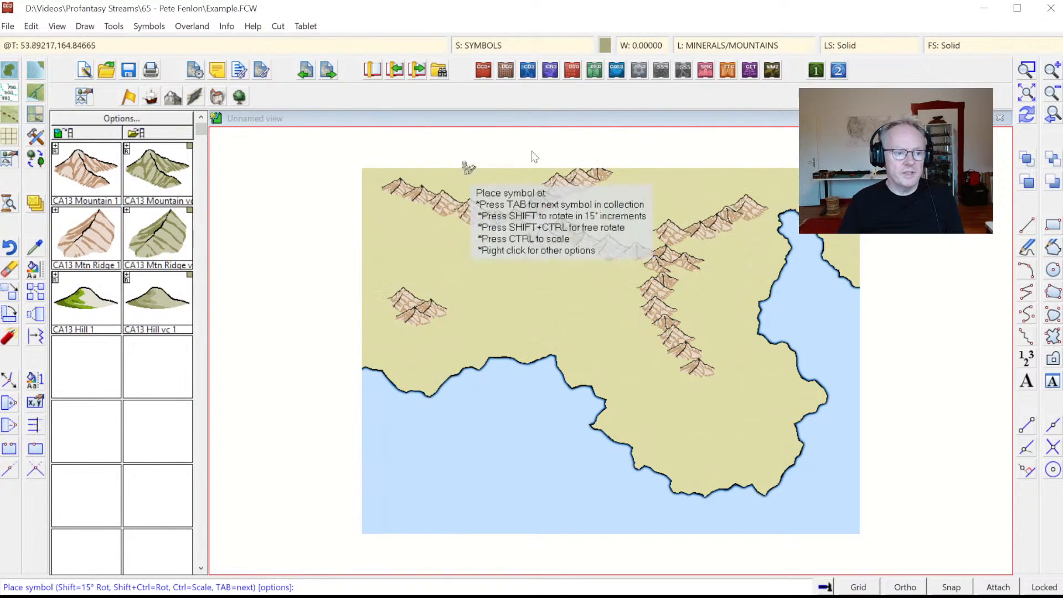
- Place three CA13 Mtn Ridge 1 symbols as southwest-running spurs below the peaks of the northwestern range
{"action": "left_click", "coordinate": [56, 211]}
{"action": "left_click", "coordinate": [55, 211]}
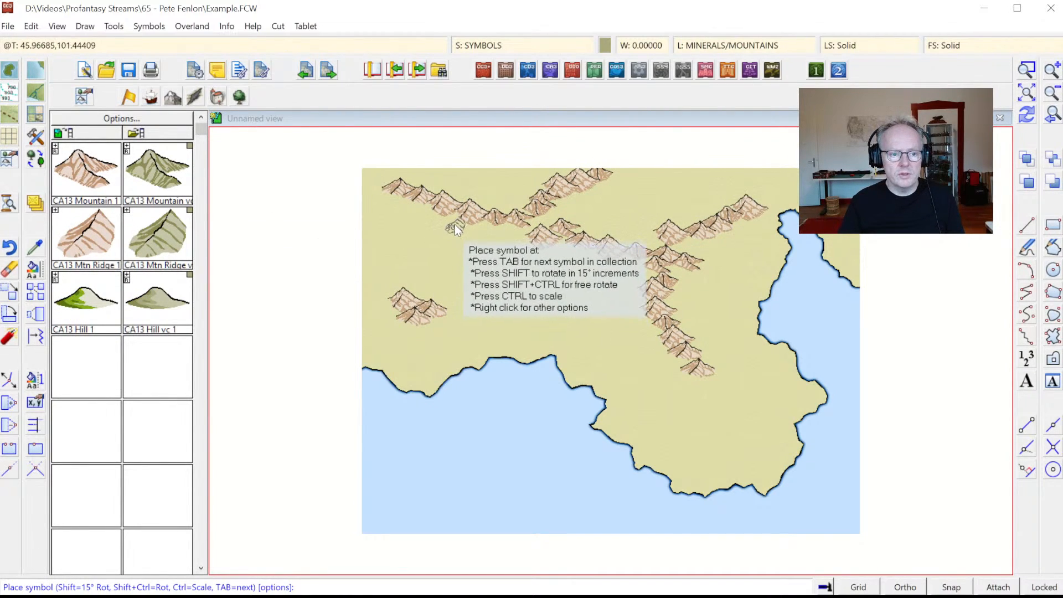
{"action": "left_click", "coordinate": [1026, 70]}
{"action": "left_click", "coordinate": [646, 266]}
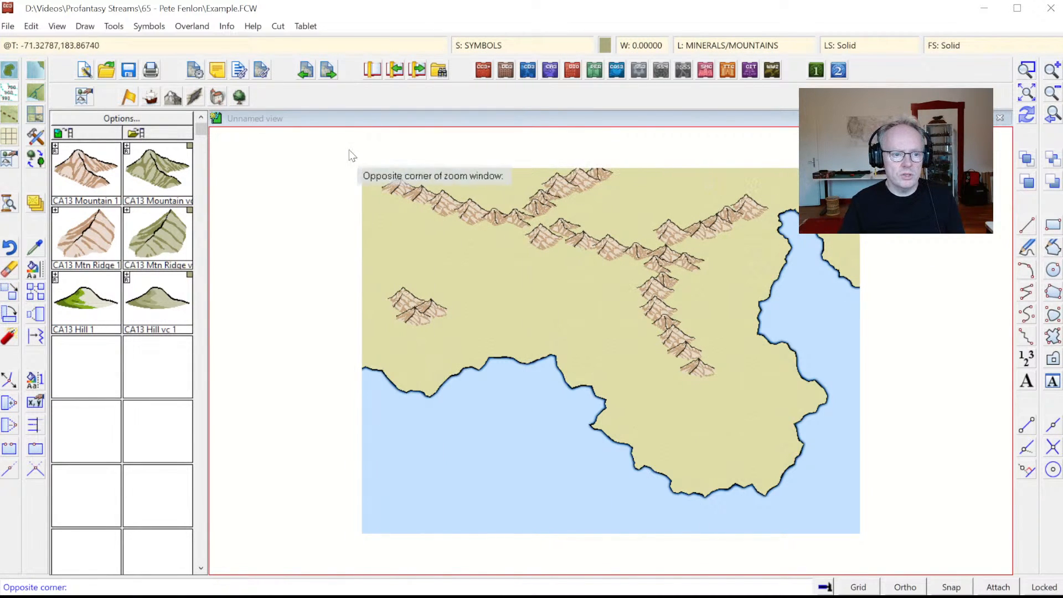
{"action": "left_click", "coordinate": [351, 158]}
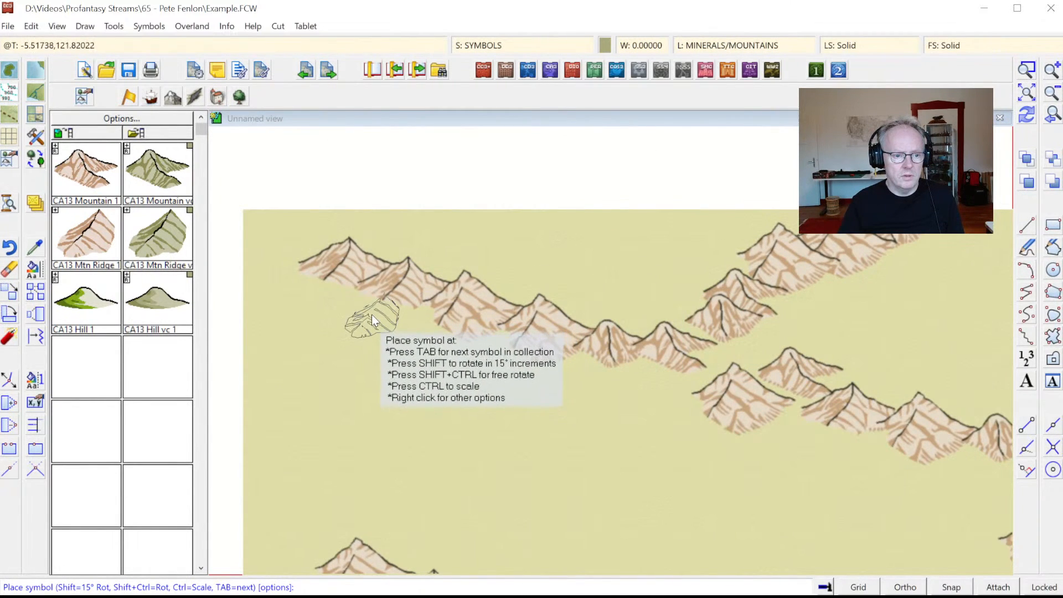
{"action": "left_click", "coordinate": [371, 314]}
{"action": "left_click", "coordinate": [431, 344]}
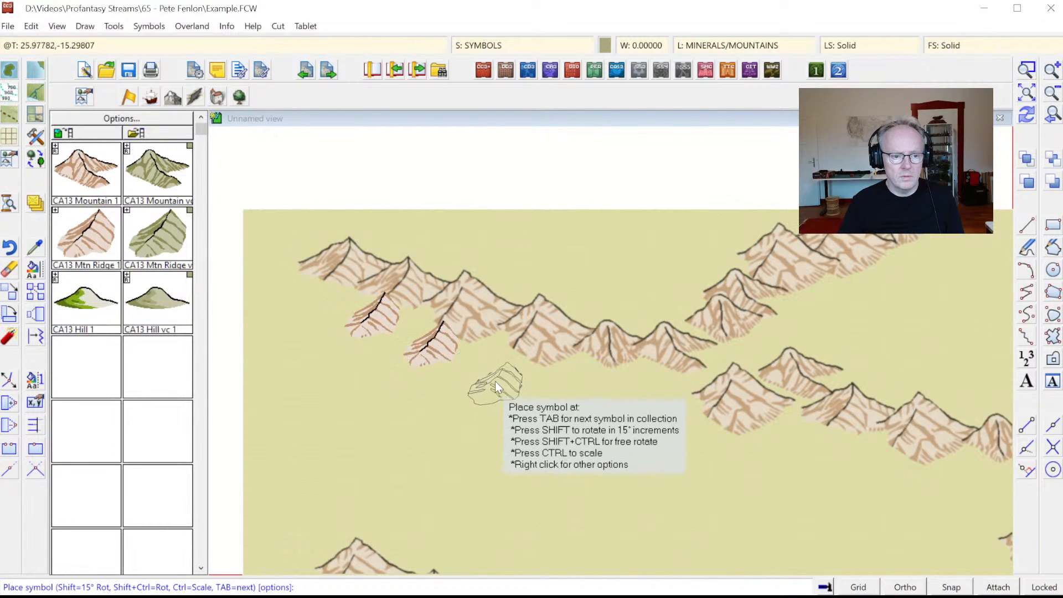
{"action": "left_click", "coordinate": [500, 364]}
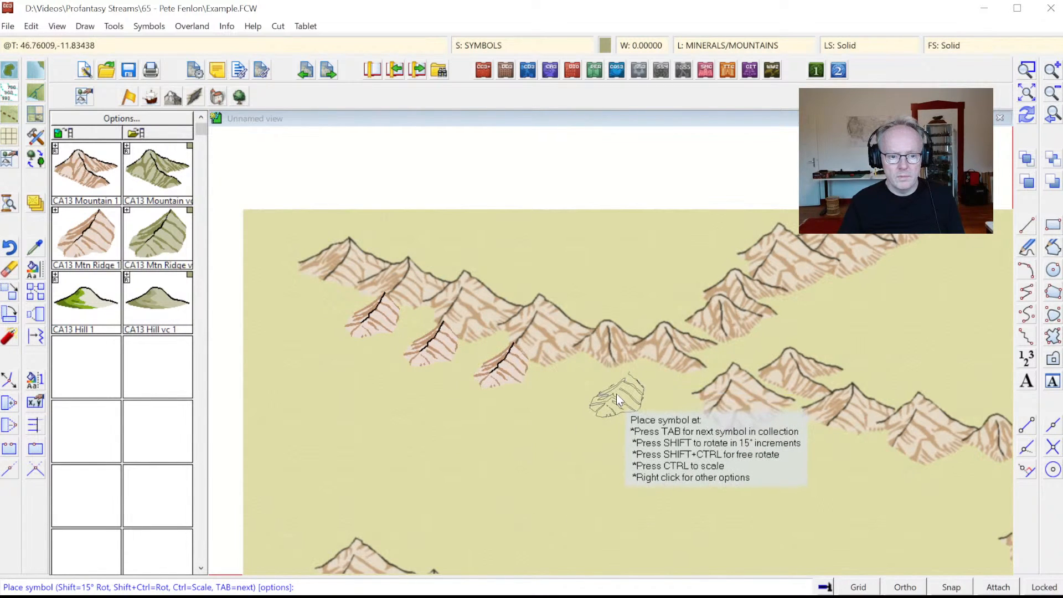
- Place two front-facing, saddle-shaped ridge variants, one beside the northern branch and one between peaks of the main range
{"action": "left_click", "coordinate": [812, 297]}
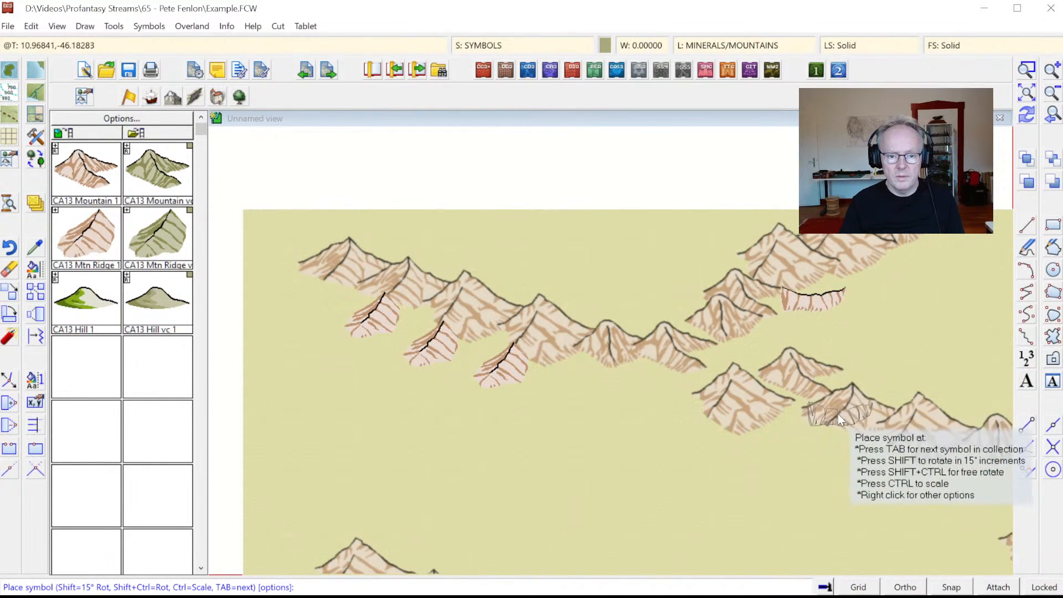
{"action": "left_click", "coordinate": [800, 403]}
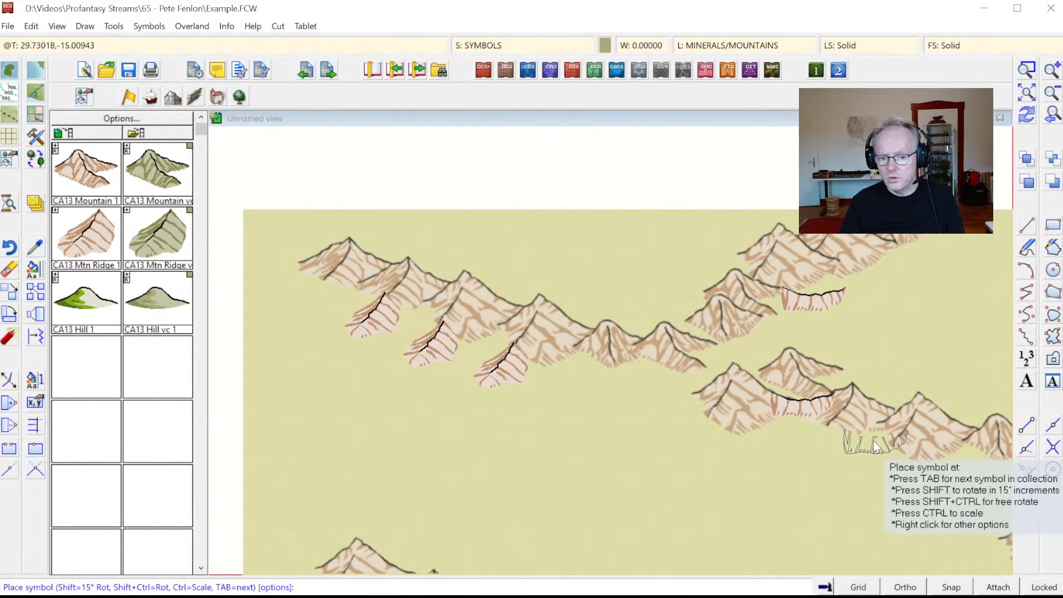
- Mirror the ridge symbol with scale -1 and place three southeast-running spurs along the northern branch and the main range
{"action": "right_click", "coordinate": [492, 433]}
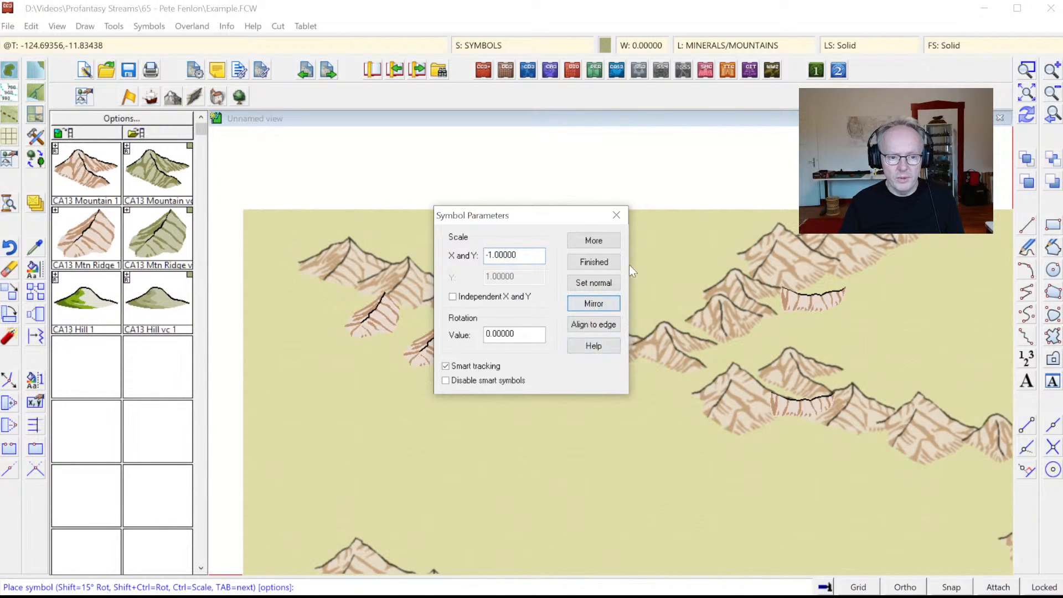
{"action": "left_click", "coordinate": [592, 242]}
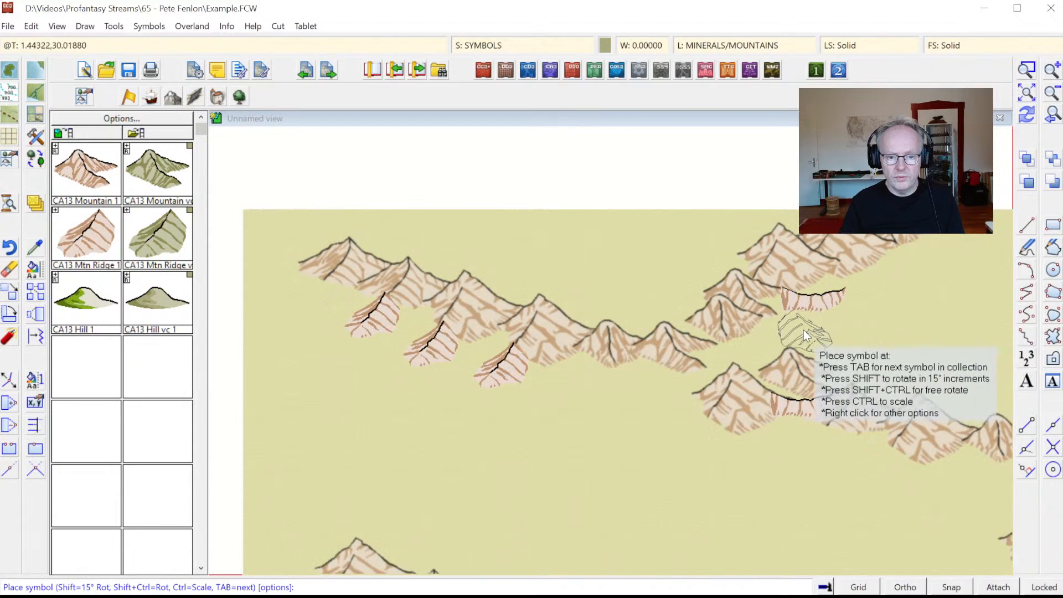
{"action": "left_click", "coordinate": [778, 332]}
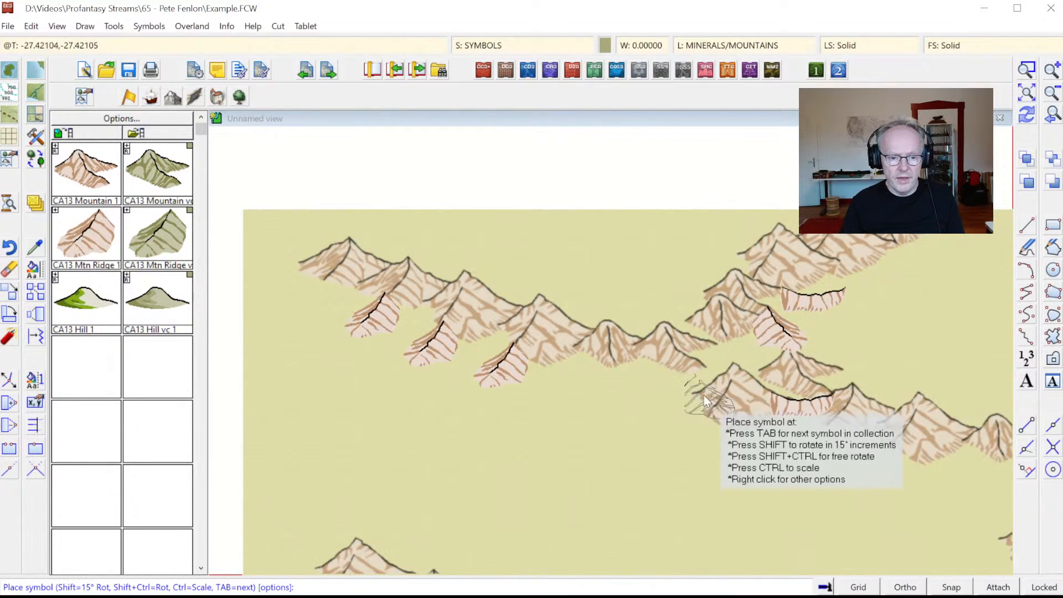
{"action": "left_click", "coordinate": [626, 380]}
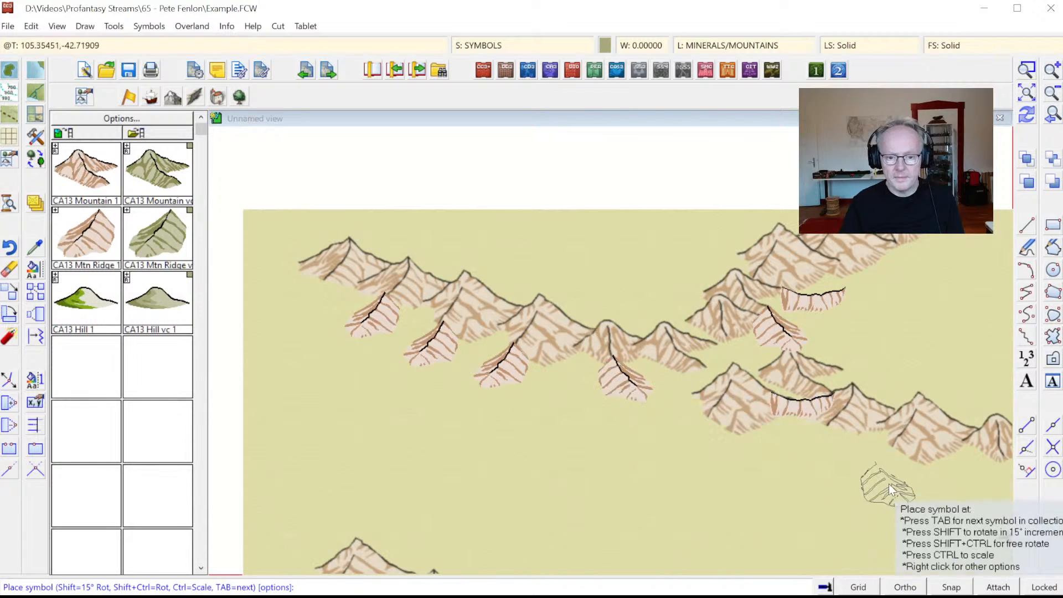
{"action": "left_click", "coordinate": [942, 462]}
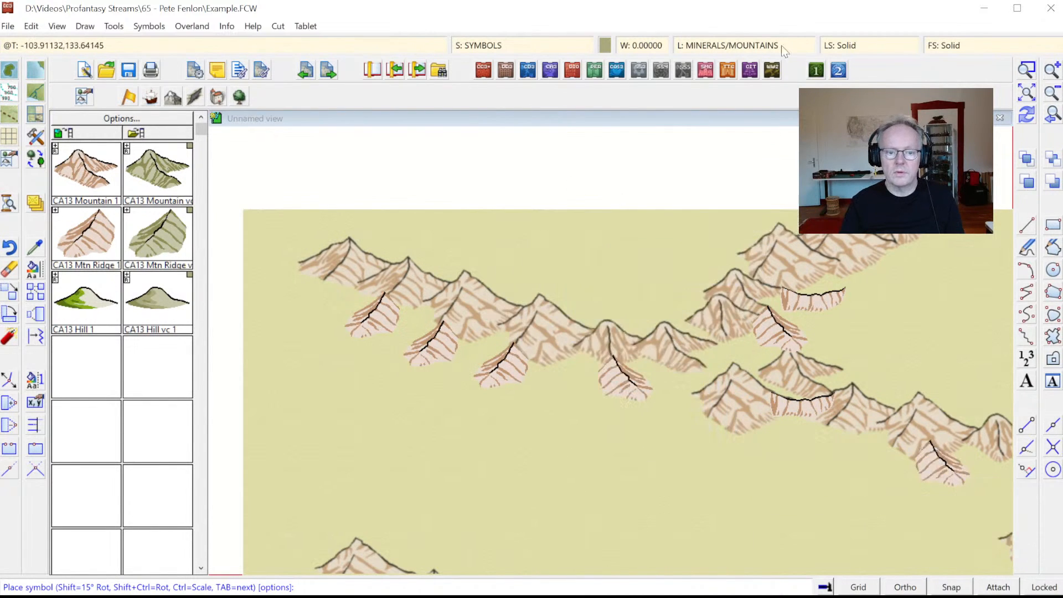
- Turn off the ridge symbol's mirroring and place a southwest-running ridge spur on the southern range's western slope
{"action": "left_click", "coordinate": [1049, 120]}
{"action": "left_click", "coordinate": [1028, 70]}
{"action": "left_click", "coordinate": [609, 282]}
{"action": "left_click", "coordinate": [734, 401]}
{"action": "left_click", "coordinate": [689, 406]}
{"action": "right_click", "coordinate": [493, 340]}
{"action": "left_click", "coordinate": [592, 240]}
{"action": "left_click", "coordinate": [574, 363]}
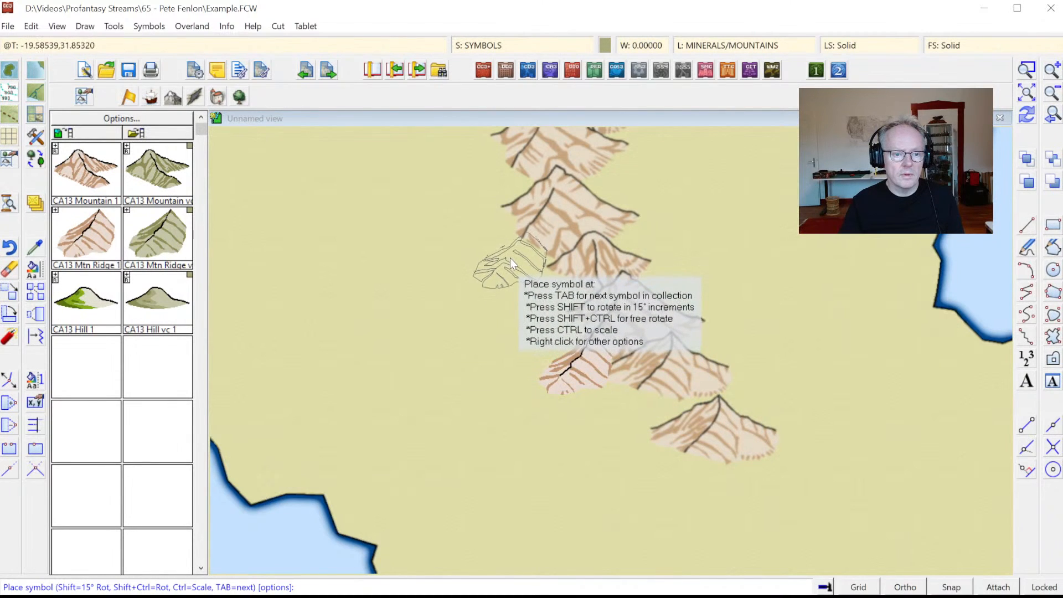
- Mirror the ridge symbol again and place two spurs on the southern range, on its upper eastern slope and at its southern end
{"action": "right_click", "coordinate": [423, 254]}
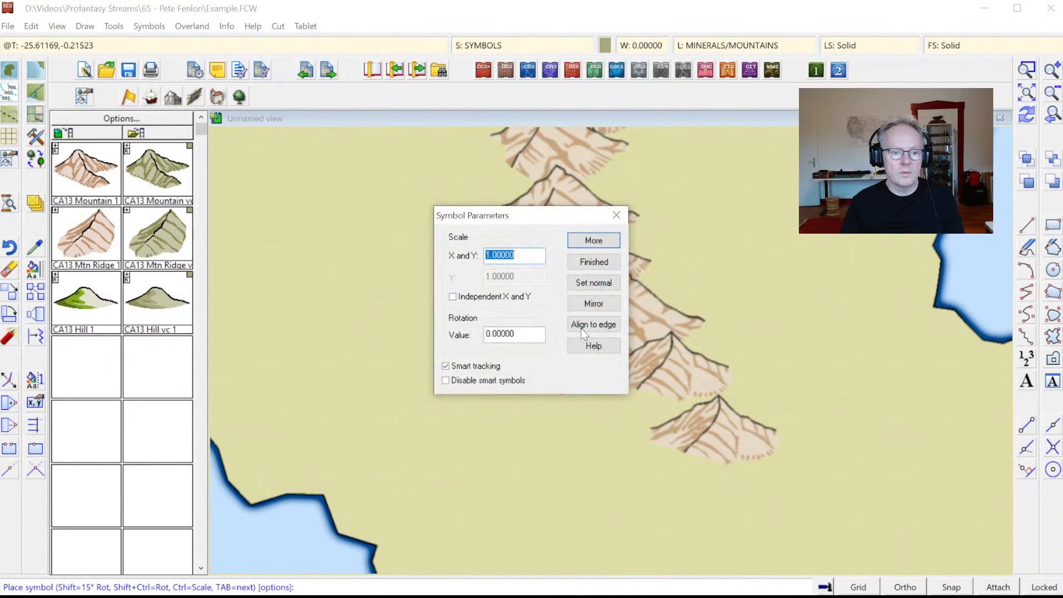
{"action": "left_click", "coordinate": [597, 239]}
{"action": "left_click", "coordinate": [648, 176]}
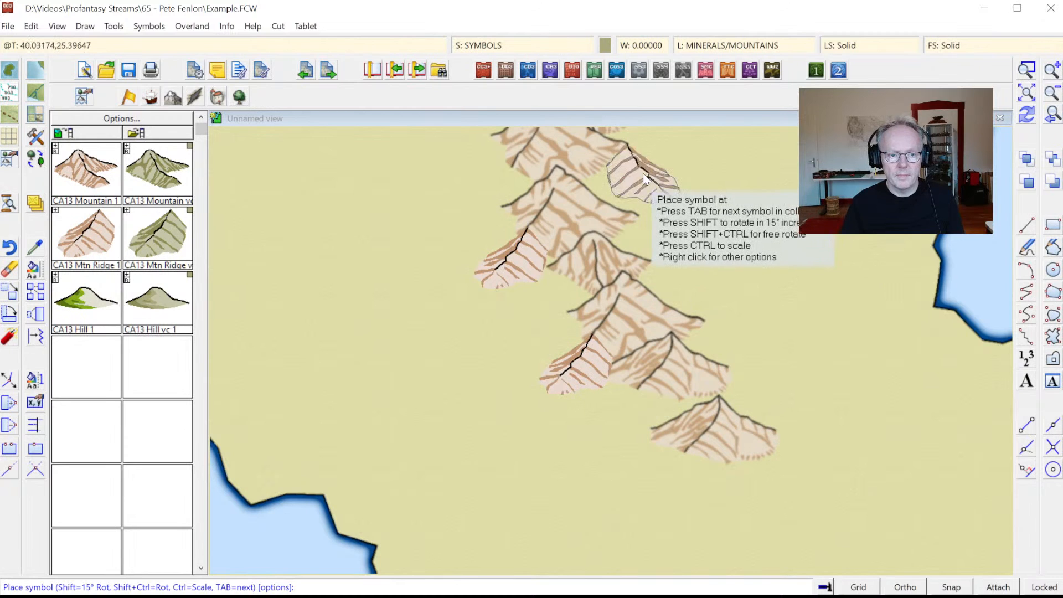
{"action": "left_click", "coordinate": [754, 469]}
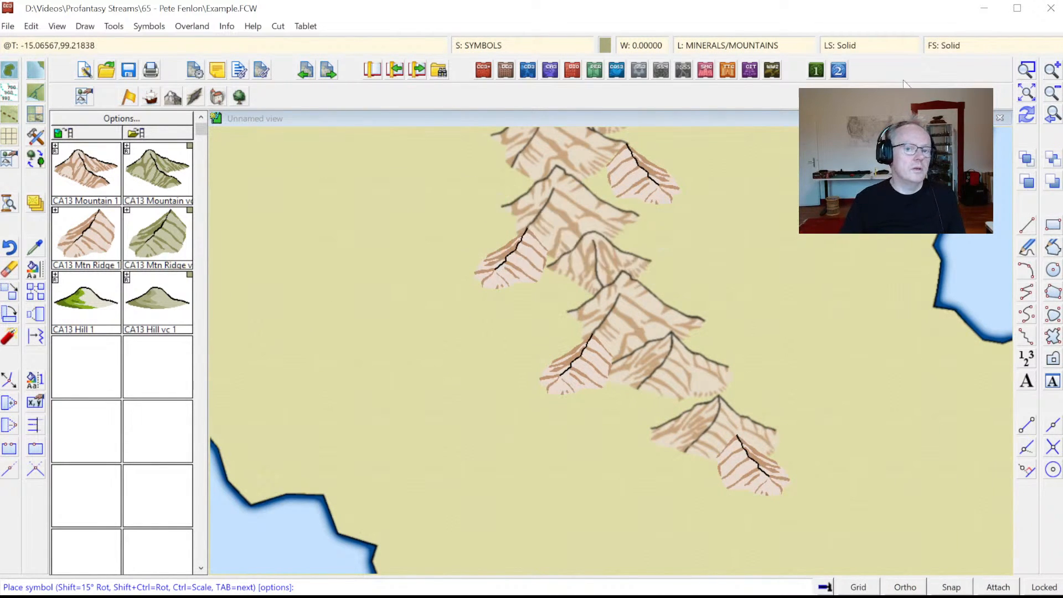
{"action": "left_click", "coordinate": [1044, 84]}
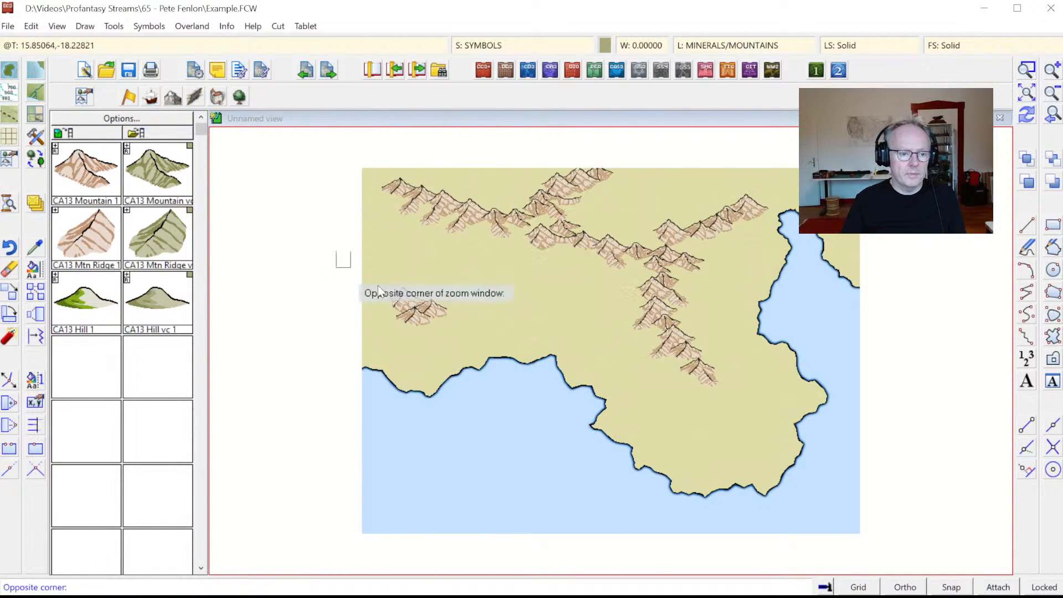
- Place an unmirrored southwest-running ridge spur and a mirrored southeast-running one on the isolated western mountain group
{"action": "left_click", "coordinate": [501, 387]}
{"action": "right_click", "coordinate": [553, 385]}
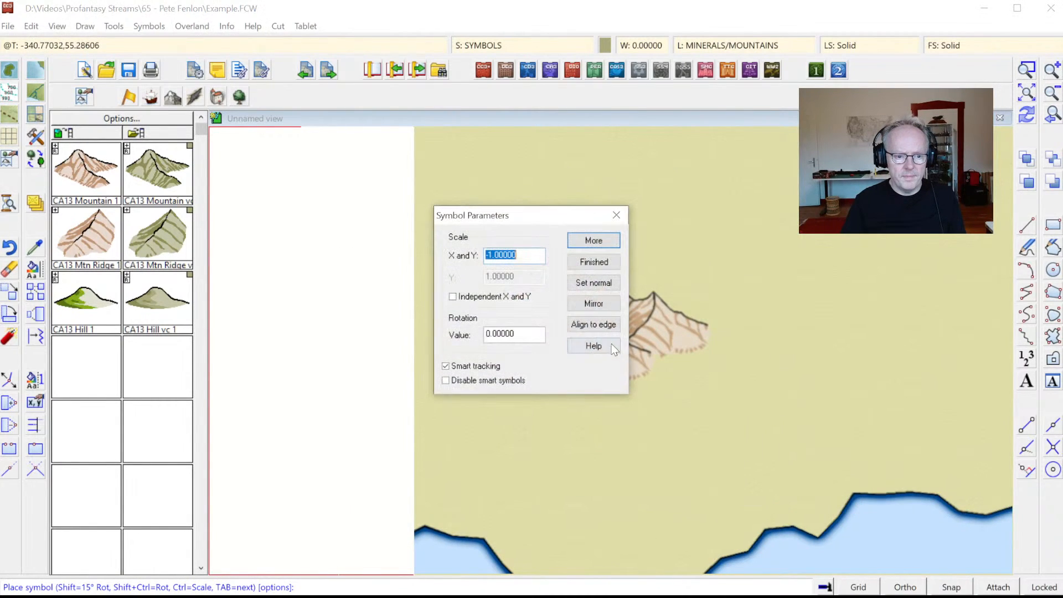
{"action": "left_click", "coordinate": [594, 243]}
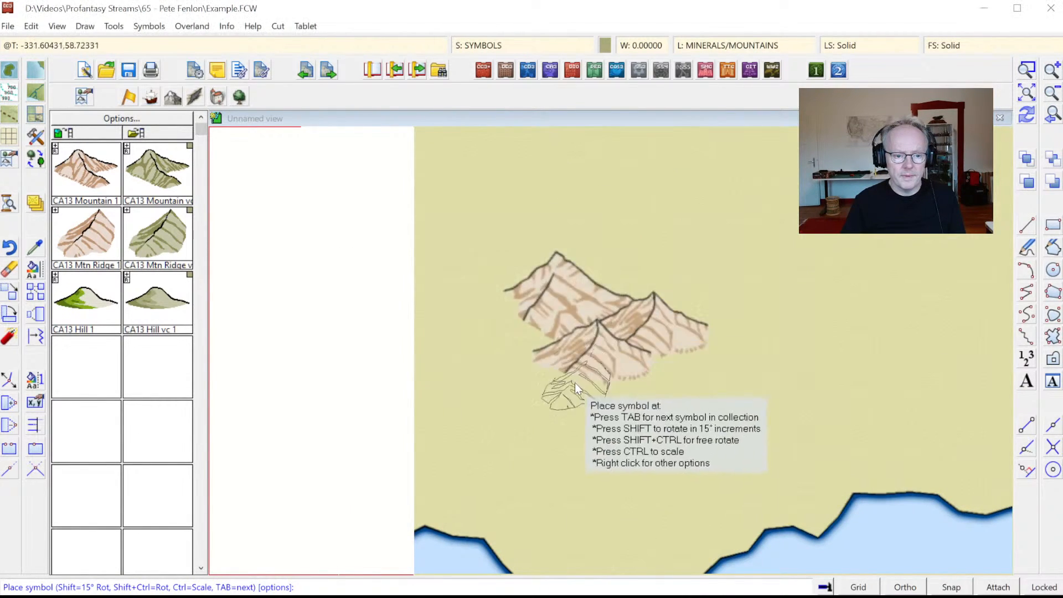
{"action": "left_click", "coordinate": [555, 393]}
{"action": "right_click", "coordinate": [698, 384]}
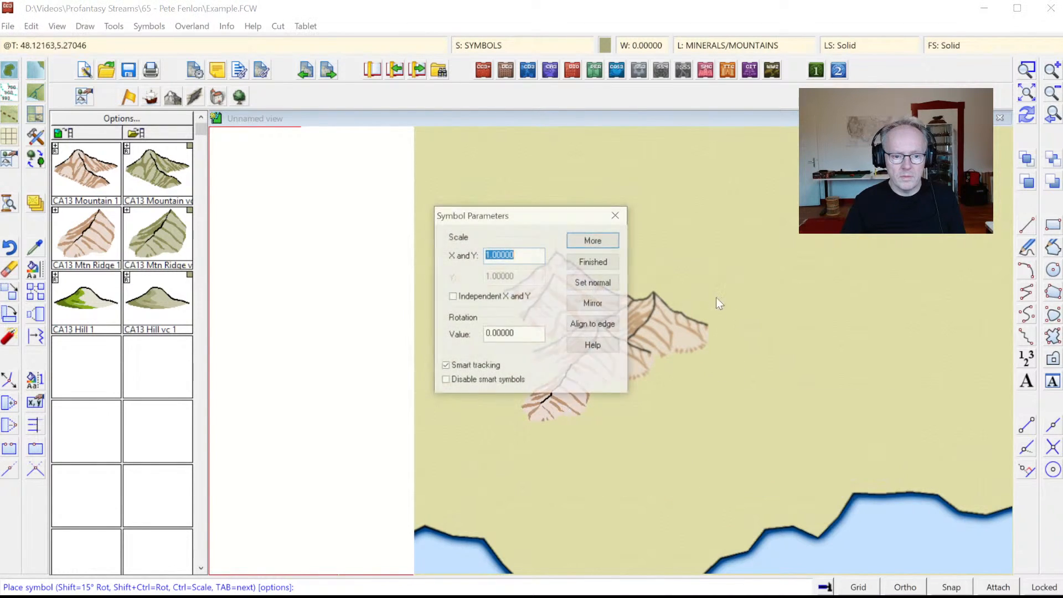
{"action": "left_click", "coordinate": [604, 260]}
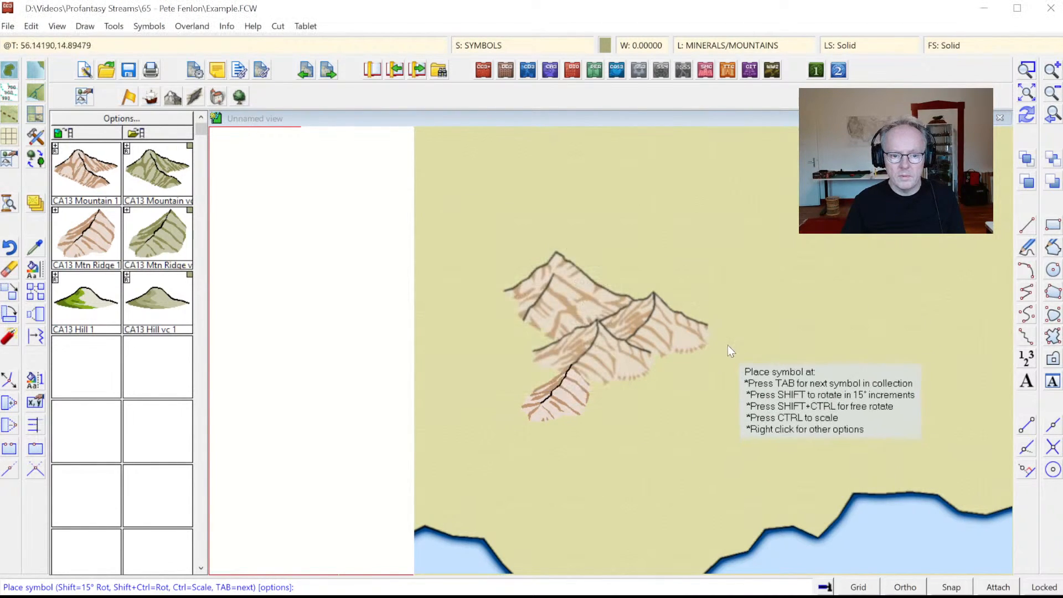
{"action": "left_click", "coordinate": [722, 351]}
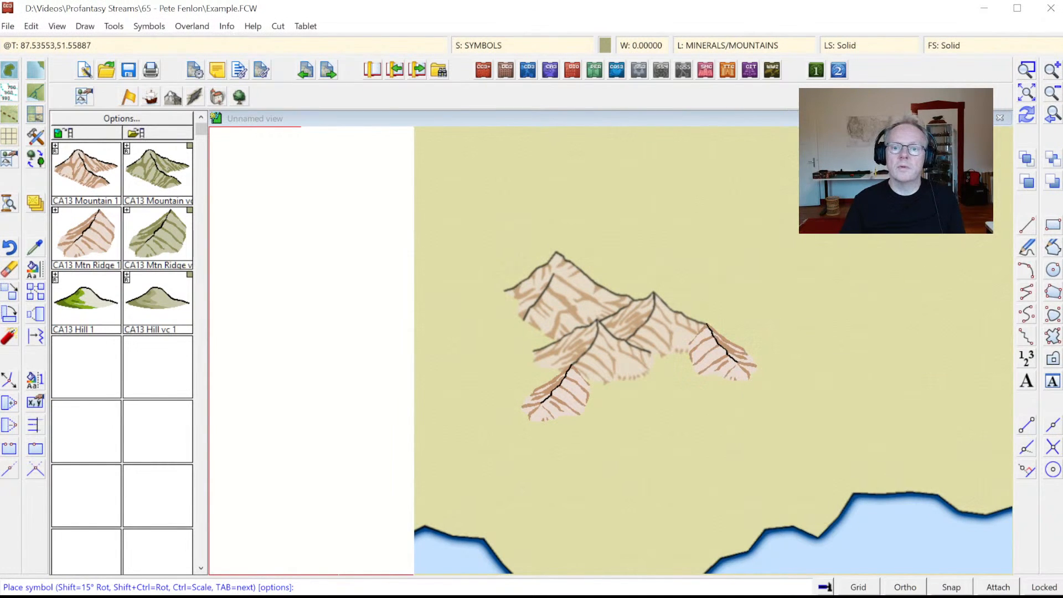
- Extend the main mountain range past the map's northwest corner with two more mountain symbols
{"action": "left_click", "coordinate": [1054, 114]}
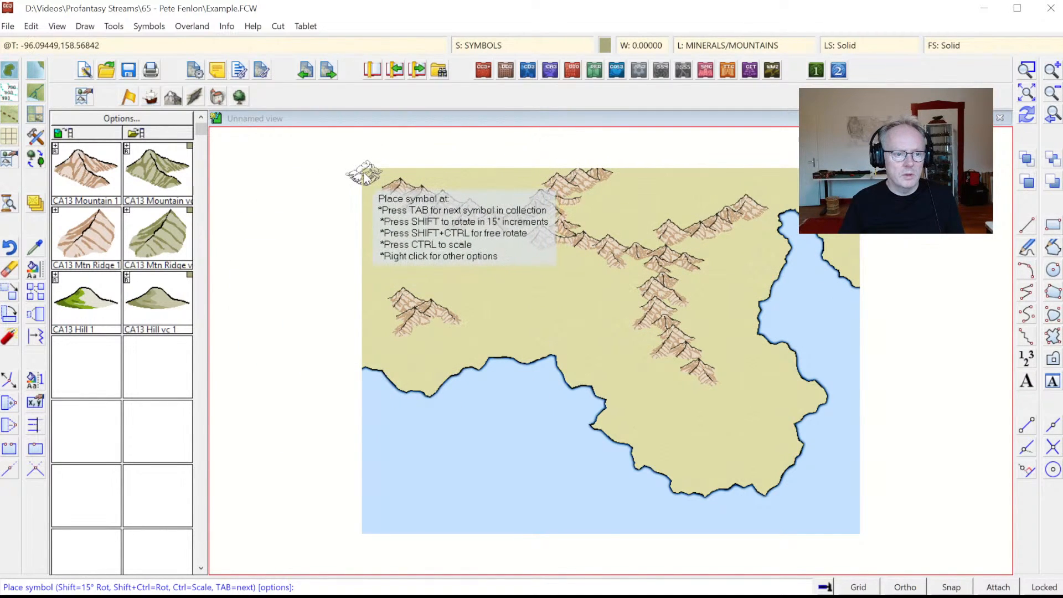
{"action": "left_click", "coordinate": [367, 176]}
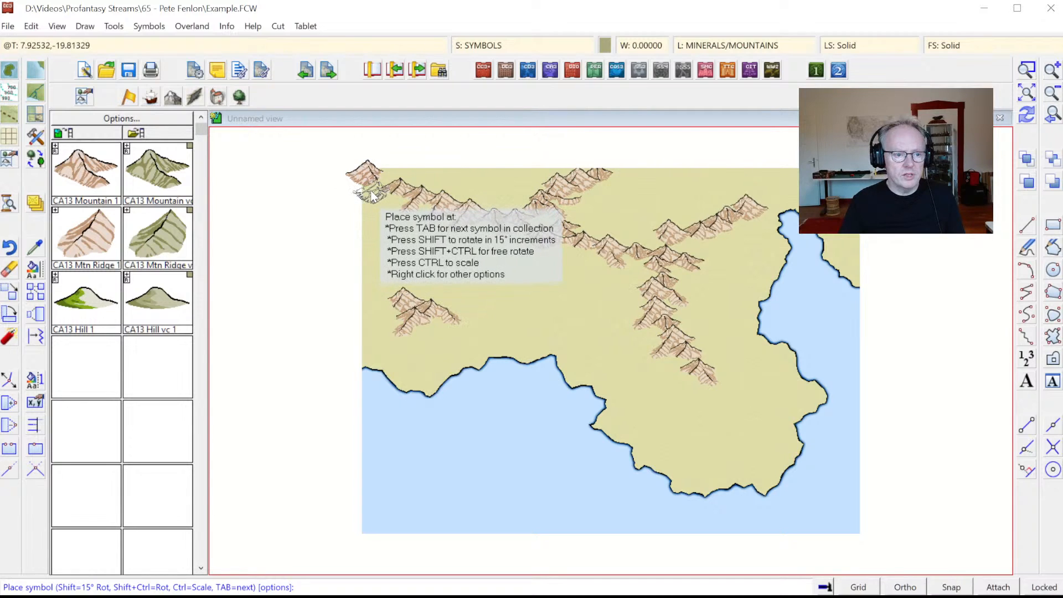
{"action": "left_click", "coordinate": [368, 201]}
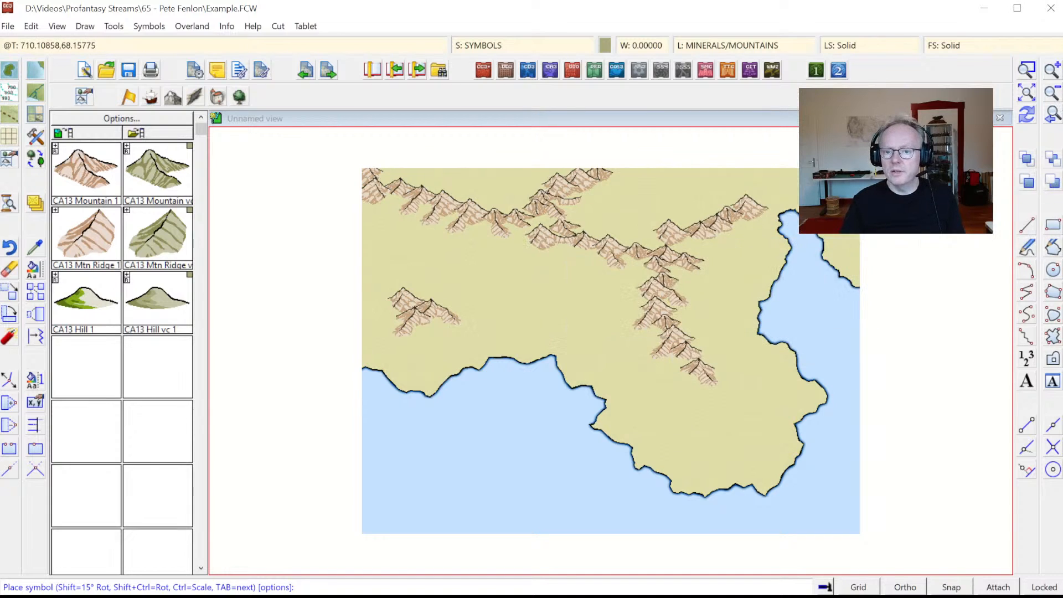
- Place green-sided hill symbols as foothills along the southern side of the main range's northwestern part
{"action": "left_click", "coordinate": [1026, 72]}
{"action": "left_click", "coordinate": [355, 154]}
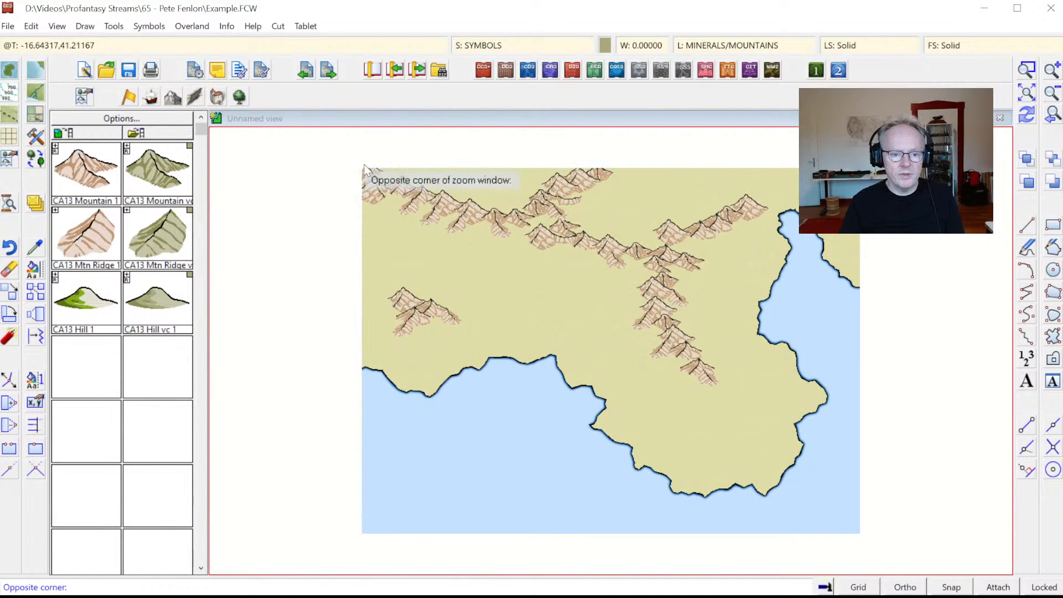
{"action": "left_click", "coordinate": [743, 437]}
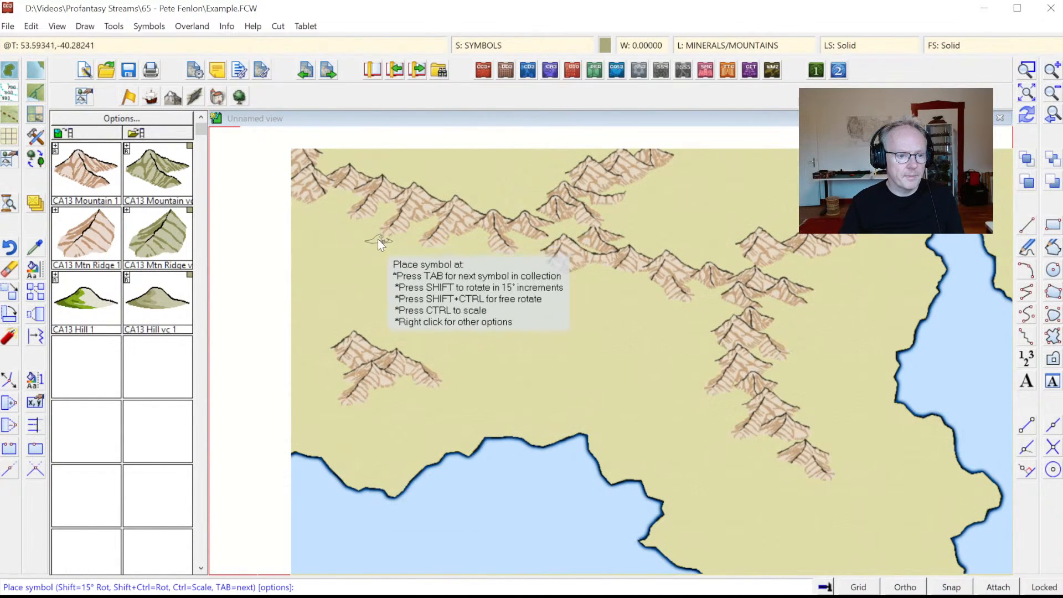
{"action": "left_click", "coordinate": [348, 219]}
{"action": "left_click", "coordinate": [331, 219]}
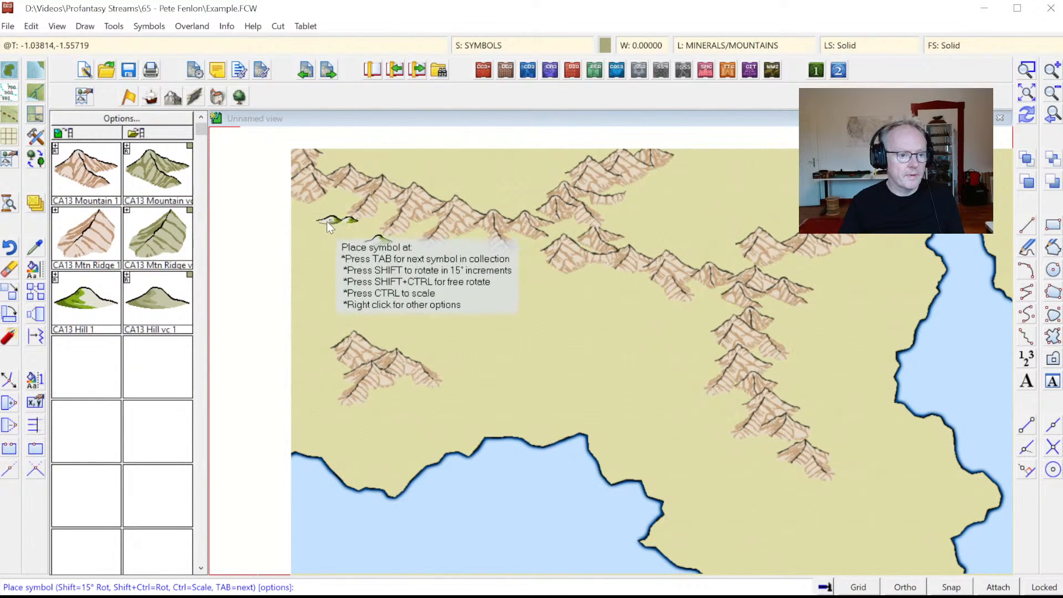
{"action": "left_click", "coordinate": [313, 227]}
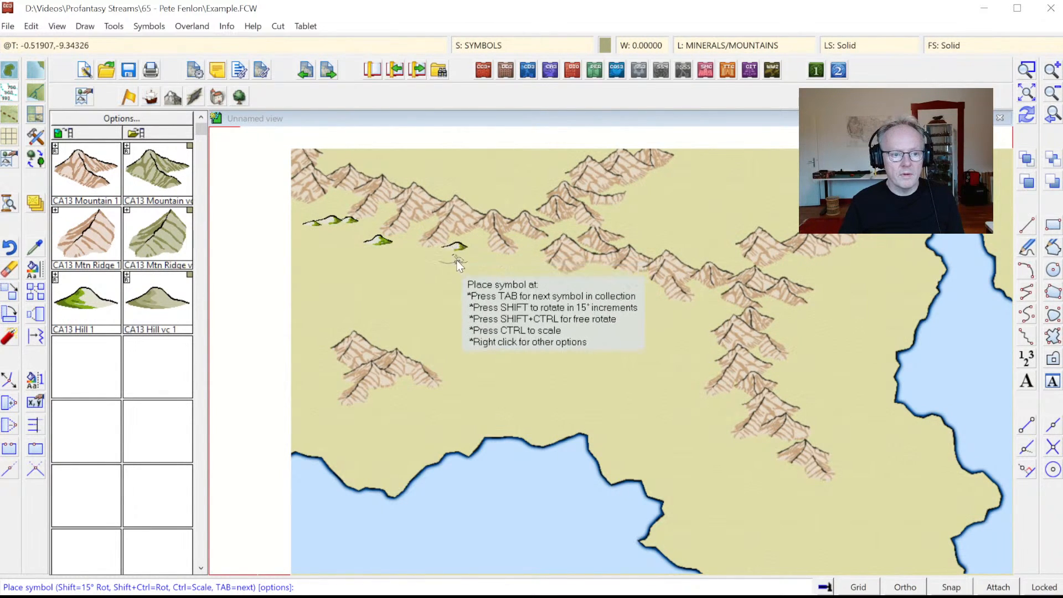
{"action": "left_click", "coordinate": [451, 250]}
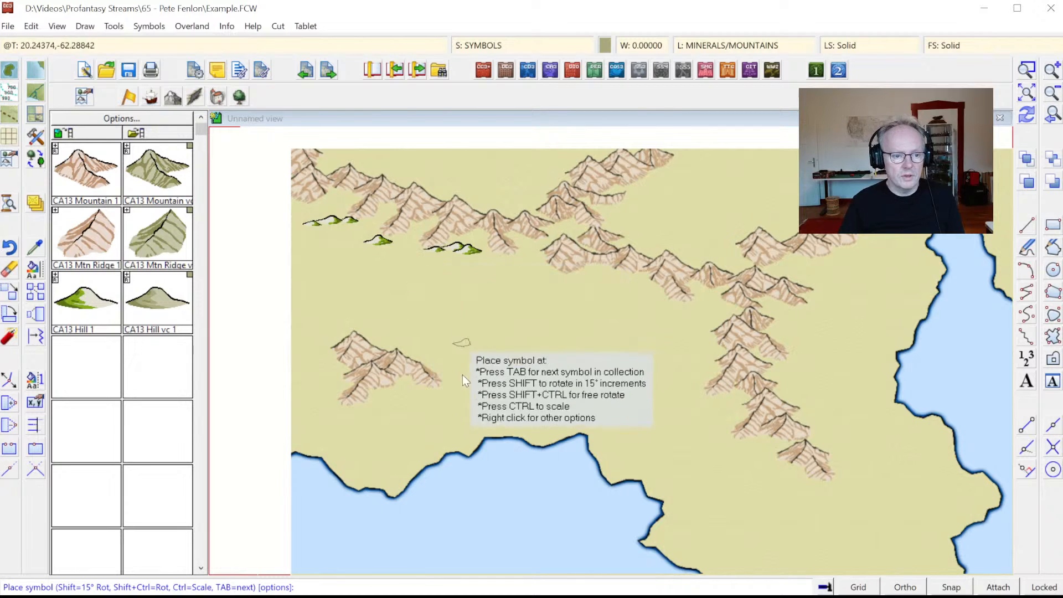
- Surround the isolated western mountain group with small hills on its western, southern, eastern and northern sides
{"action": "left_click", "coordinate": [325, 414]}
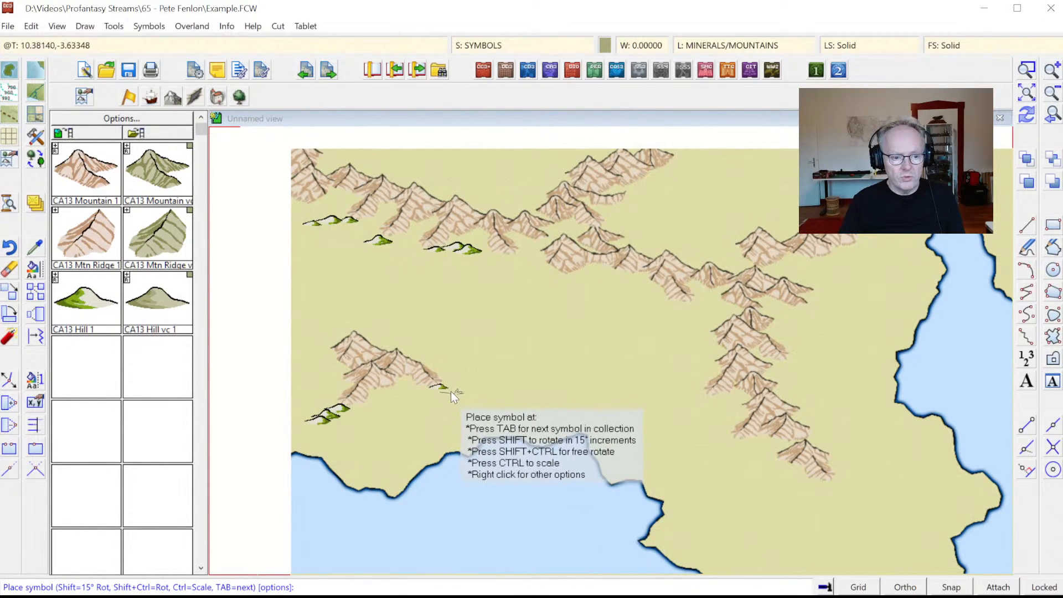
{"action": "left_click", "coordinate": [327, 353]}
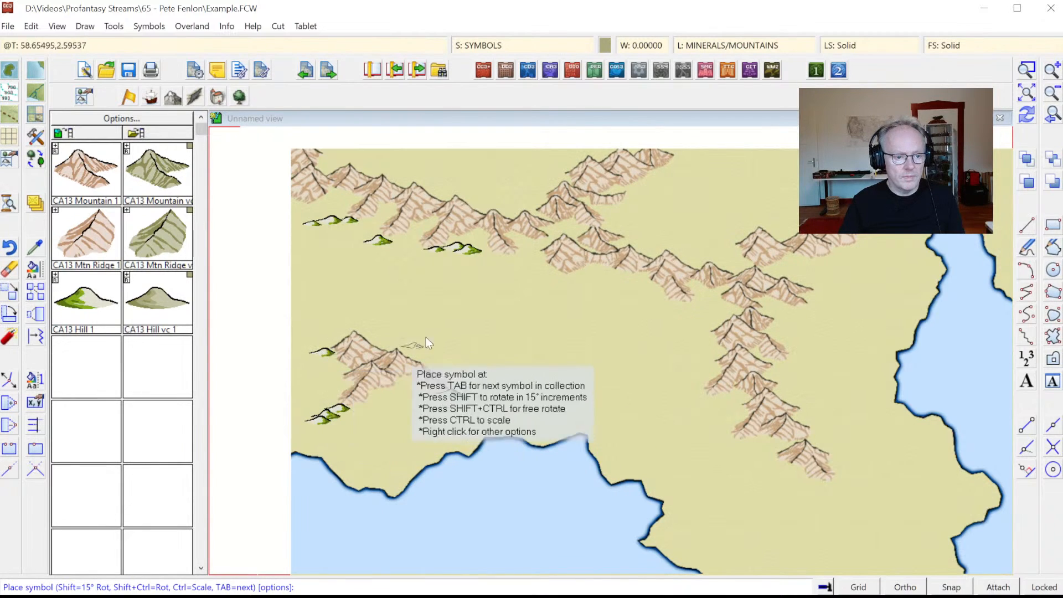
{"action": "left_click", "coordinate": [401, 337]}
- Place foothills along the southern side of the main range's central part, up to the junction with the southern range
{"action": "left_click", "coordinate": [559, 273]}
{"action": "left_click", "coordinate": [573, 283]}
{"action": "left_click", "coordinate": [597, 281]}
{"action": "left_click", "coordinate": [664, 306]}
{"action": "left_click", "coordinate": [689, 313]}
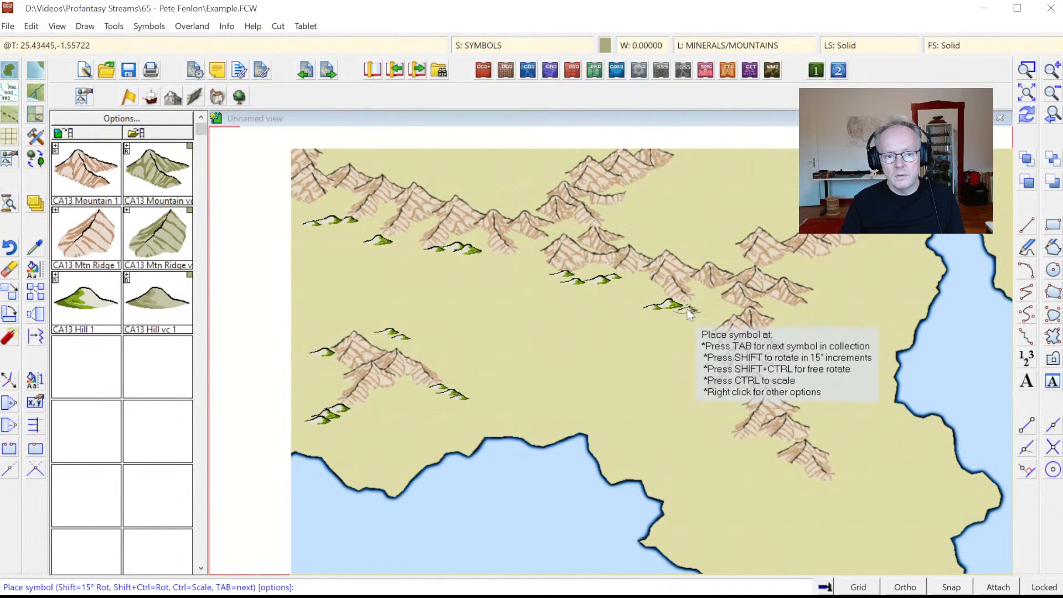
- Place foothills on the southern range's western side, east of the range junction and beyond the range's southern tip
{"action": "left_click", "coordinate": [685, 349]}
{"action": "left_click", "coordinate": [801, 303]}
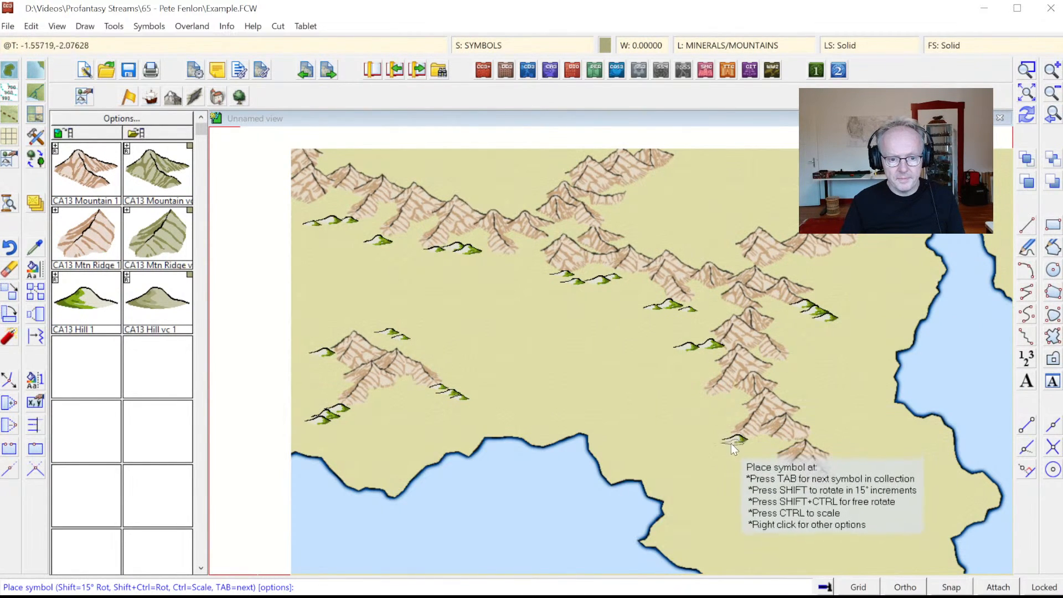
{"action": "left_click", "coordinate": [712, 441]}
{"action": "left_click", "coordinate": [823, 484]}
{"action": "left_click", "coordinate": [834, 492]}
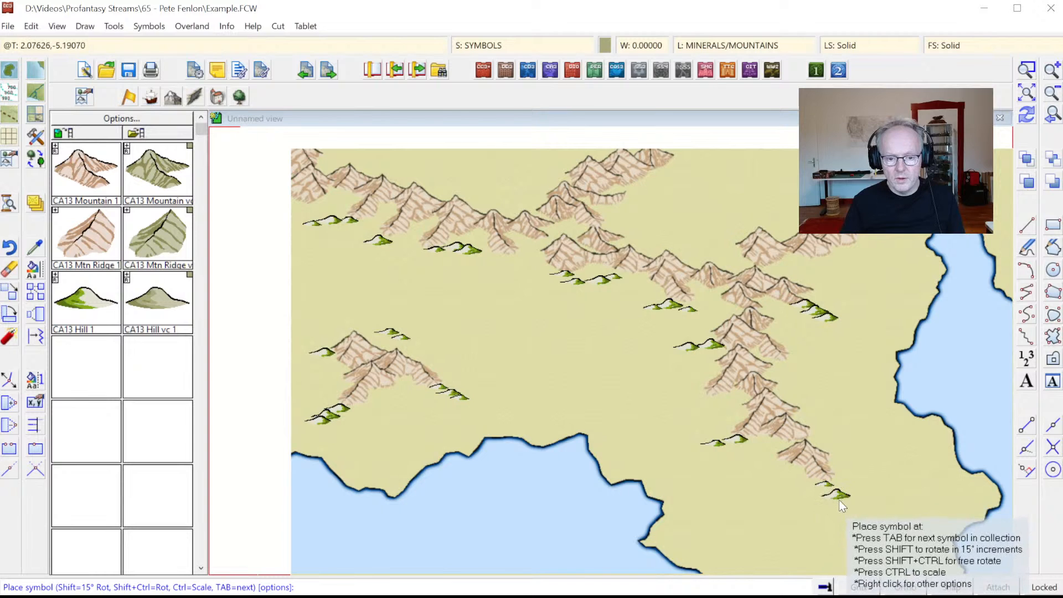
{"action": "left_click", "coordinate": [849, 512]}
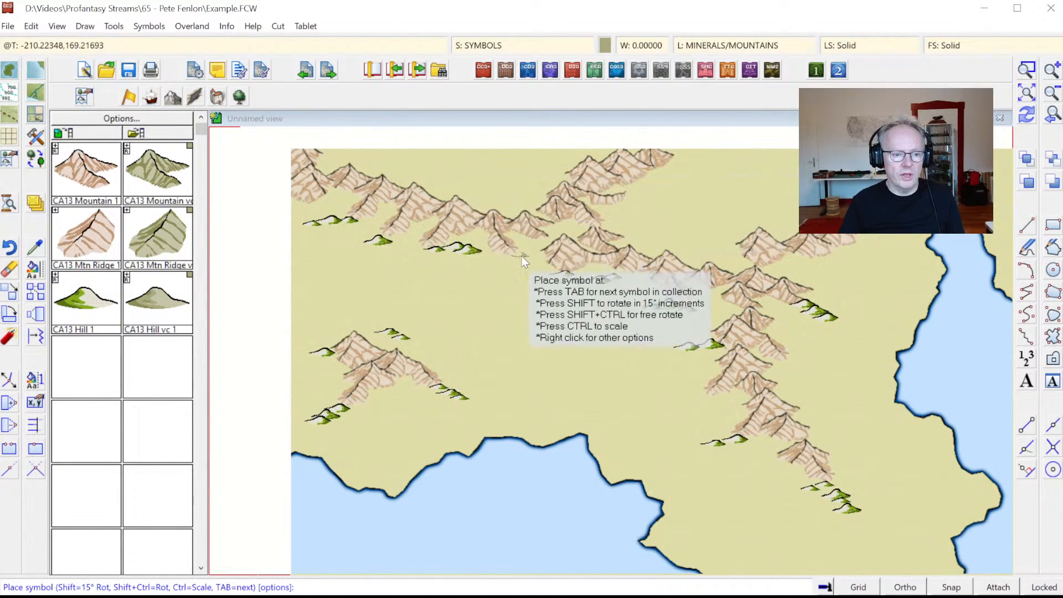
- Place small hill groups in the central plain and north of the main range near the map's northern edge
{"action": "left_click", "coordinate": [563, 383]}
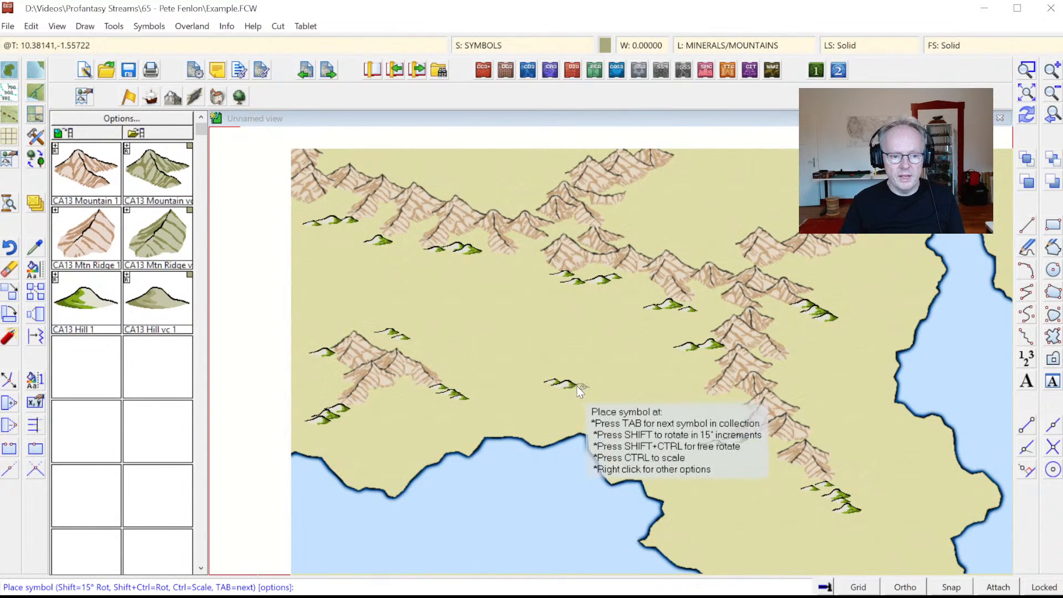
{"action": "left_click", "coordinate": [494, 171]}
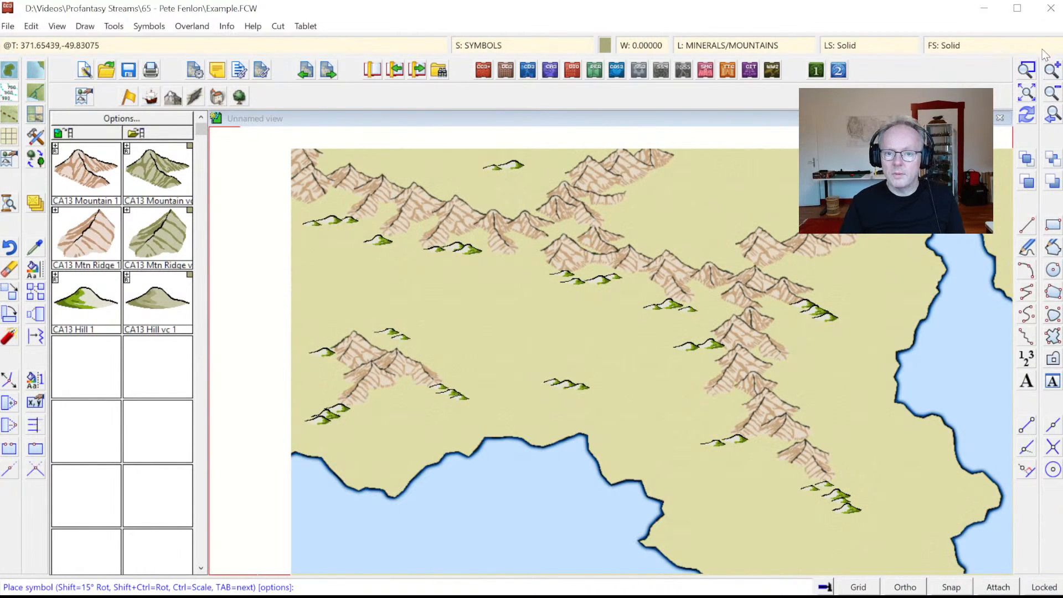
{"action": "left_click", "coordinate": [1026, 92]}
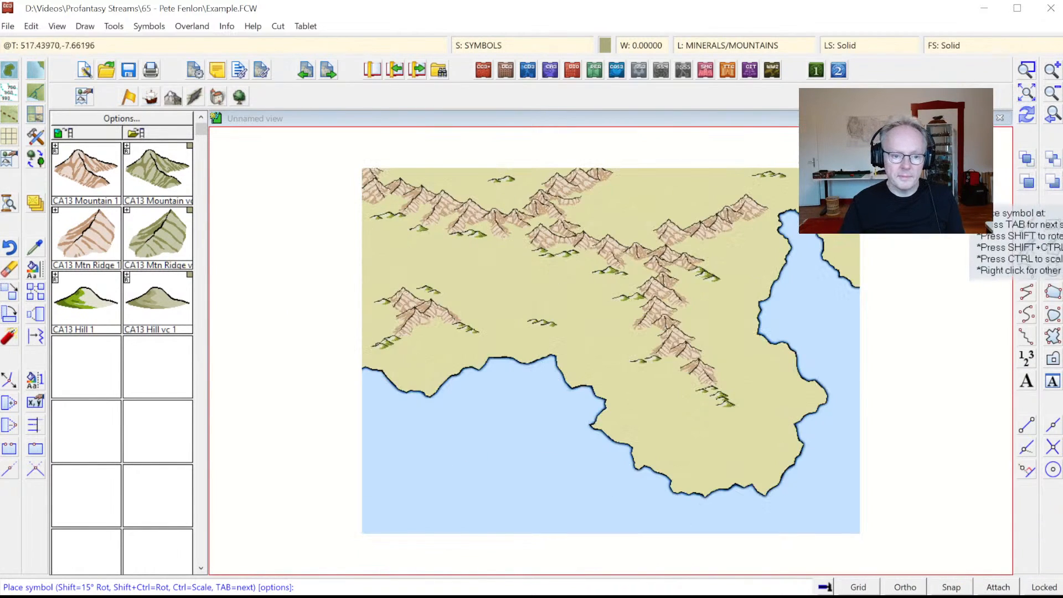
- Place a hill cluster on the southern peninsula and further hills beside the northern branch and on the small southwestern headland
{"action": "left_click", "coordinate": [690, 449]}
{"action": "left_click", "coordinate": [701, 452]}
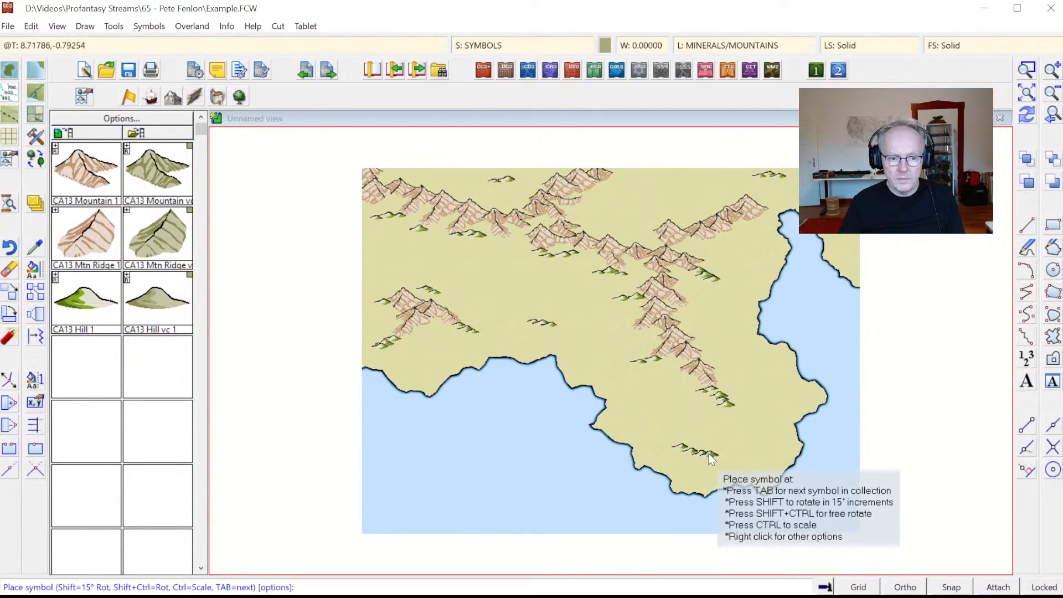
{"action": "left_click", "coordinate": [711, 453]}
{"action": "left_click", "coordinate": [726, 453]}
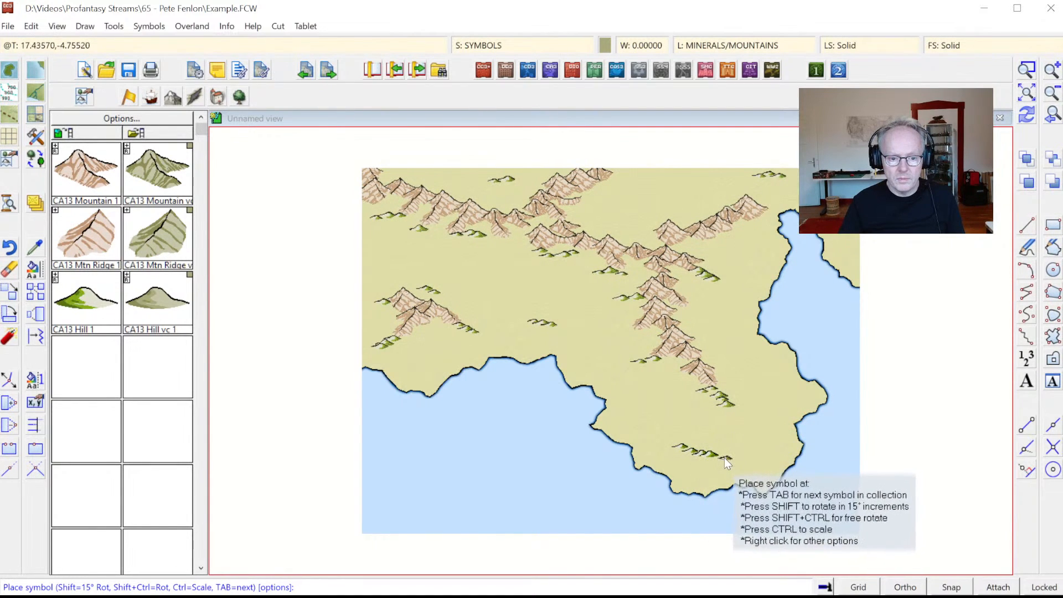
{"action": "left_click", "coordinate": [692, 462]}
{"action": "left_click", "coordinate": [683, 466]}
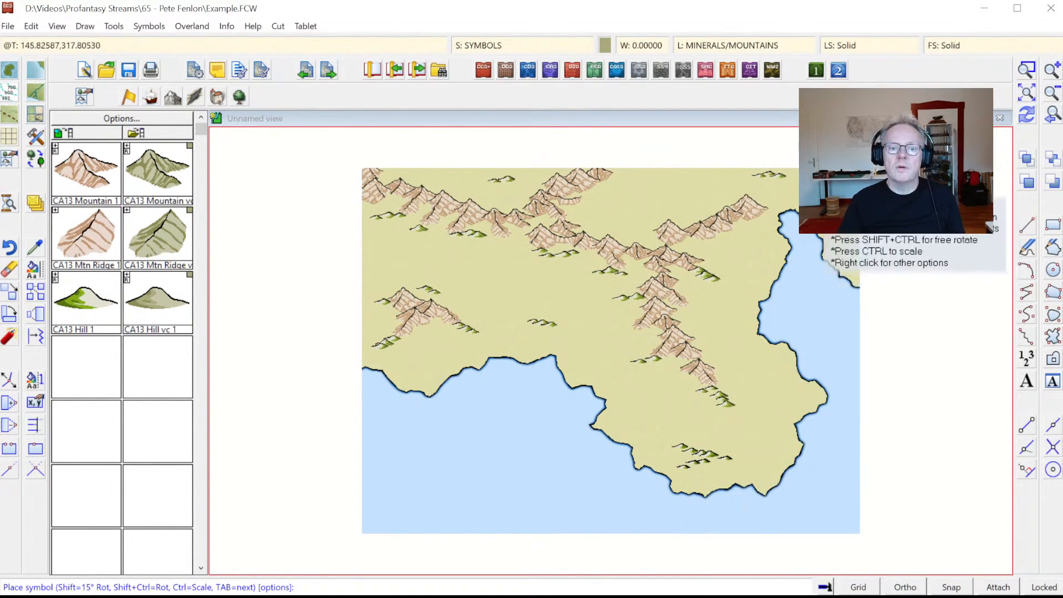
{"action": "left_click", "coordinate": [589, 205]}
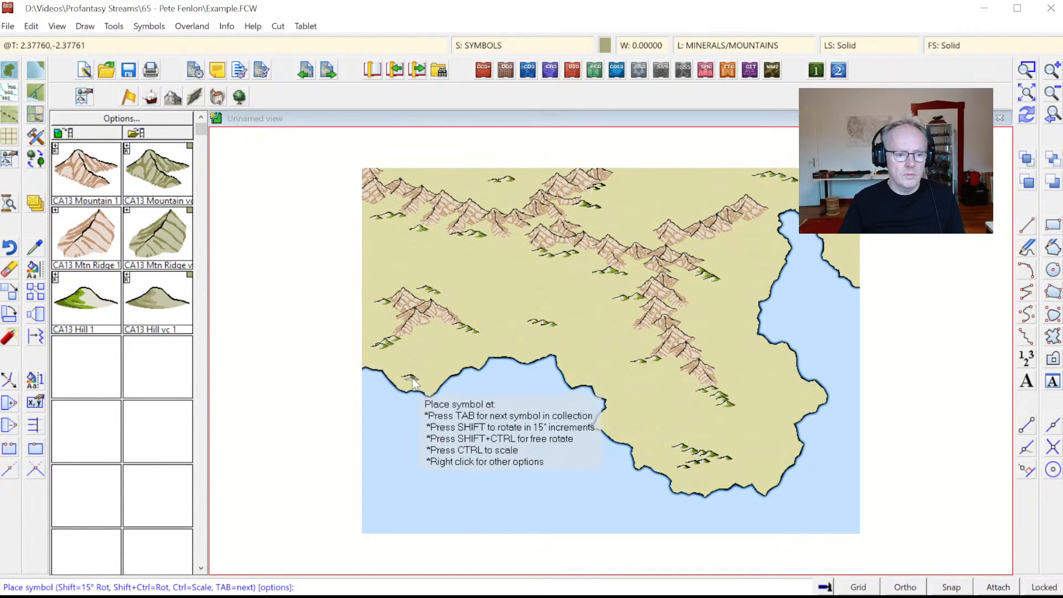
{"action": "key", "text": "Escape"}
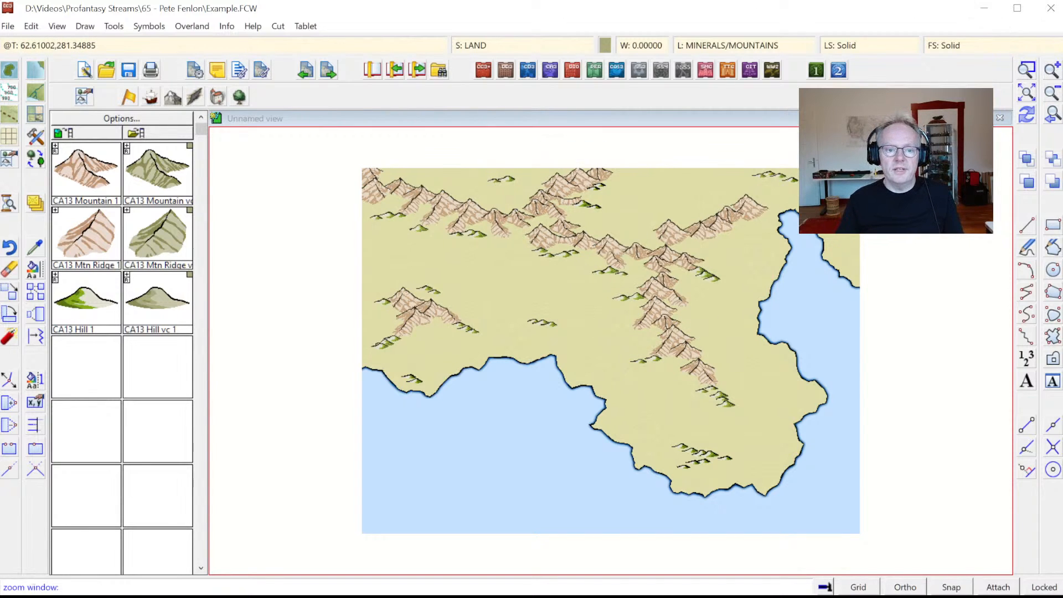
{"action": "left_click", "coordinate": [363, 135]}
{"action": "left_click", "coordinate": [620, 316]}
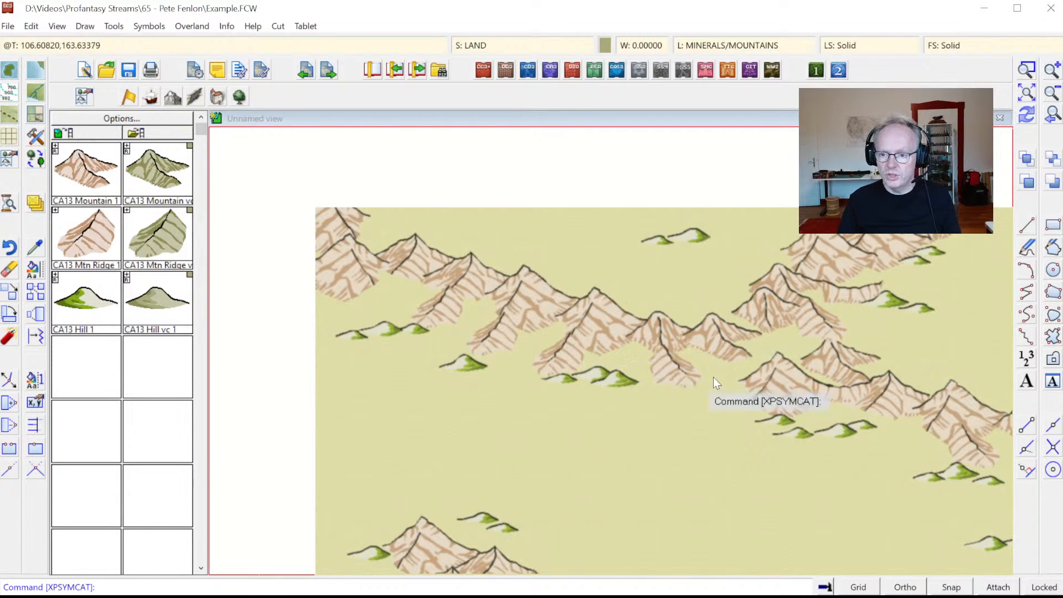
{"action": "left_click", "coordinate": [1053, 115]}
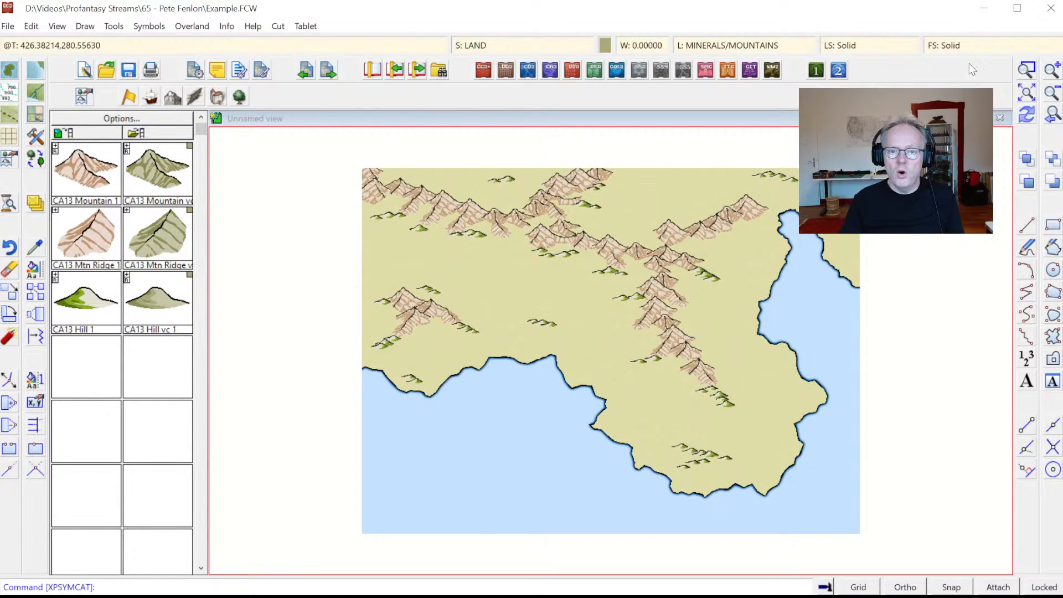
- Sort all symbols in the map so that those nearer the bottom lie in front of those behind them
{"action": "left_click", "coordinate": [1026, 69]}
{"action": "left_click", "coordinate": [581, 236]}
{"action": "left_click", "coordinate": [612, 261]}
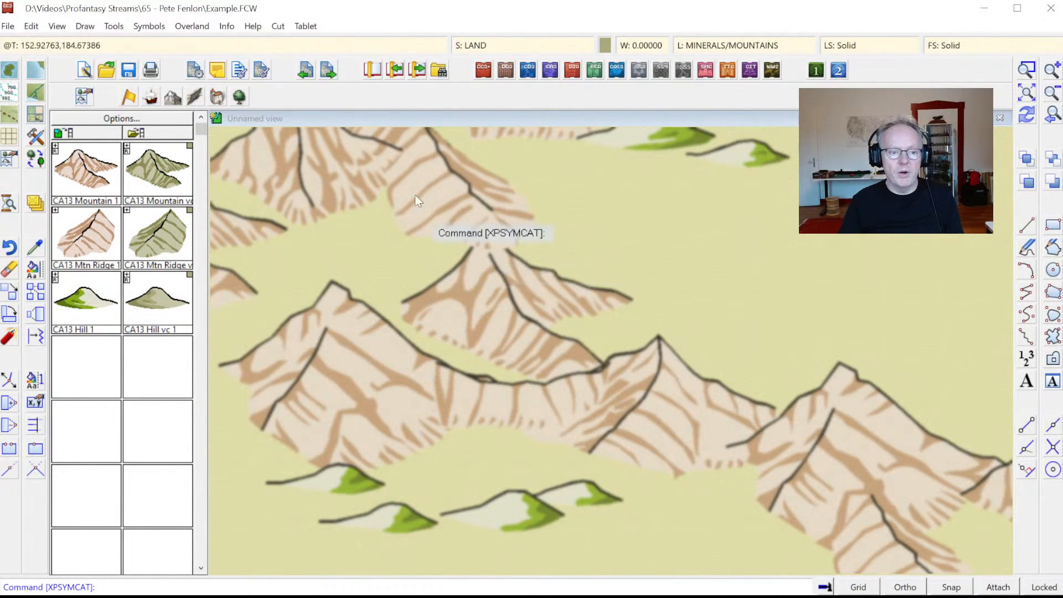
{"action": "left_click", "coordinate": [158, 31]}
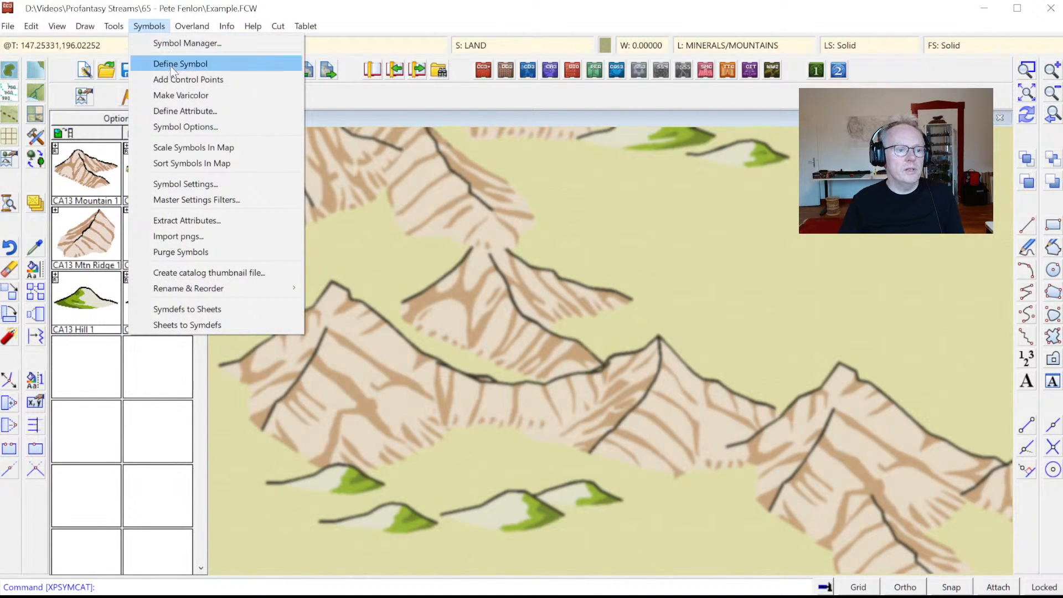
{"action": "left_click", "coordinate": [200, 168]}
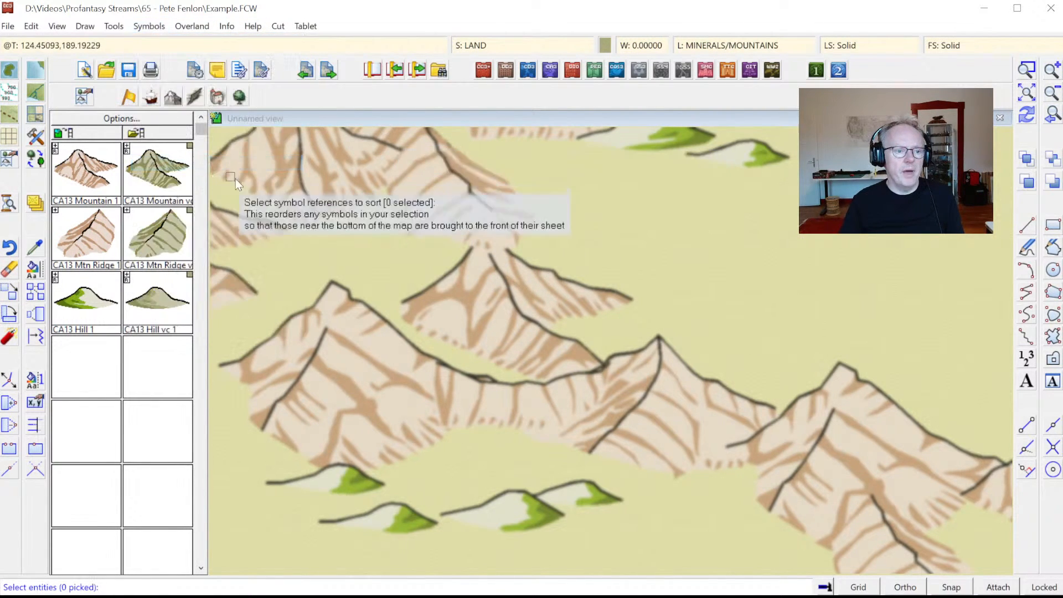
{"action": "right_click", "coordinate": [628, 231]}
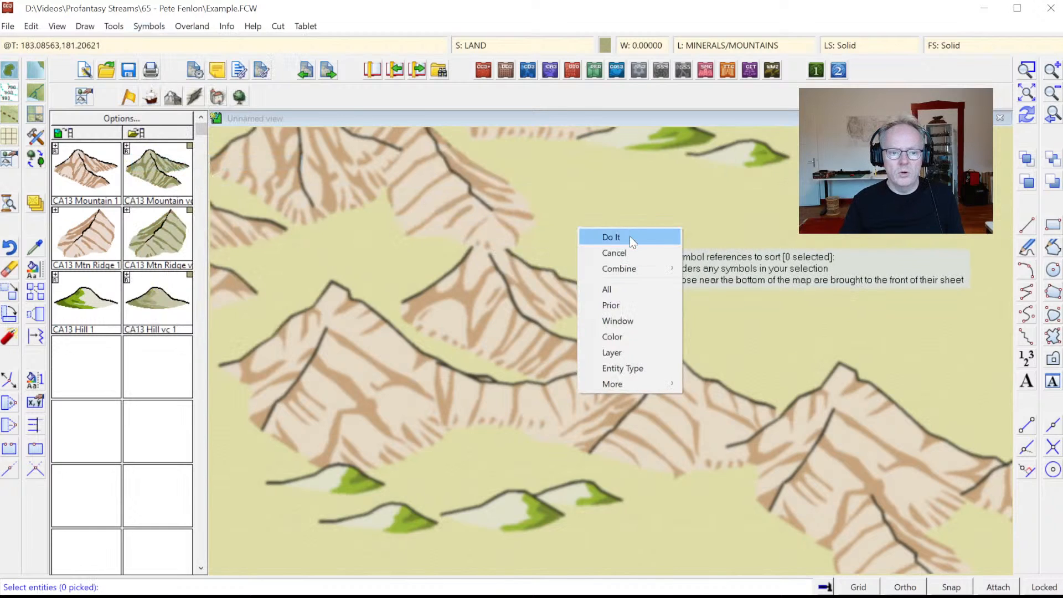
{"action": "left_click", "coordinate": [615, 287]}
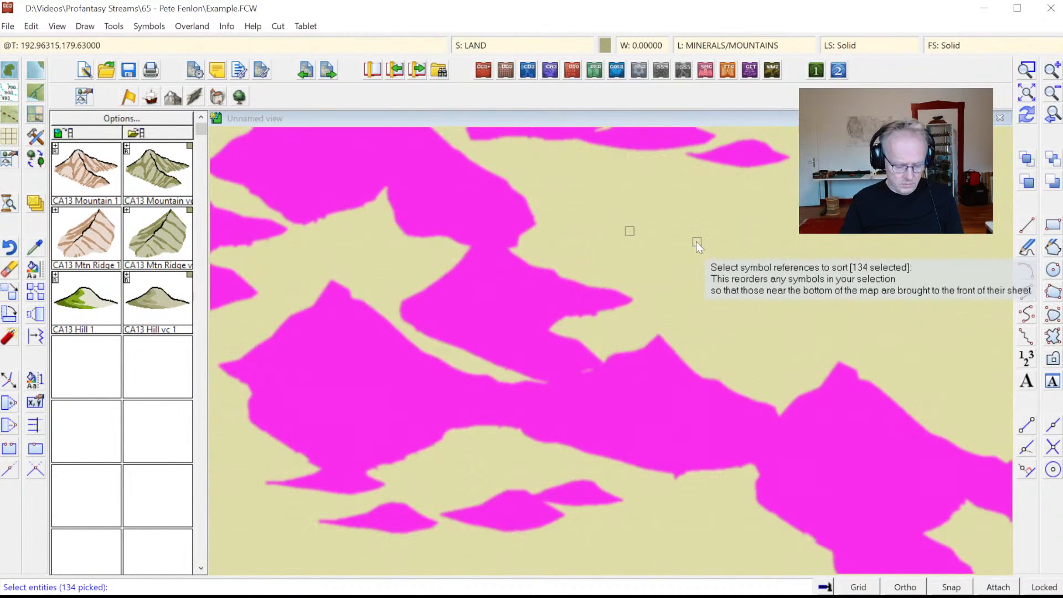
{"action": "key", "text": "Return"}
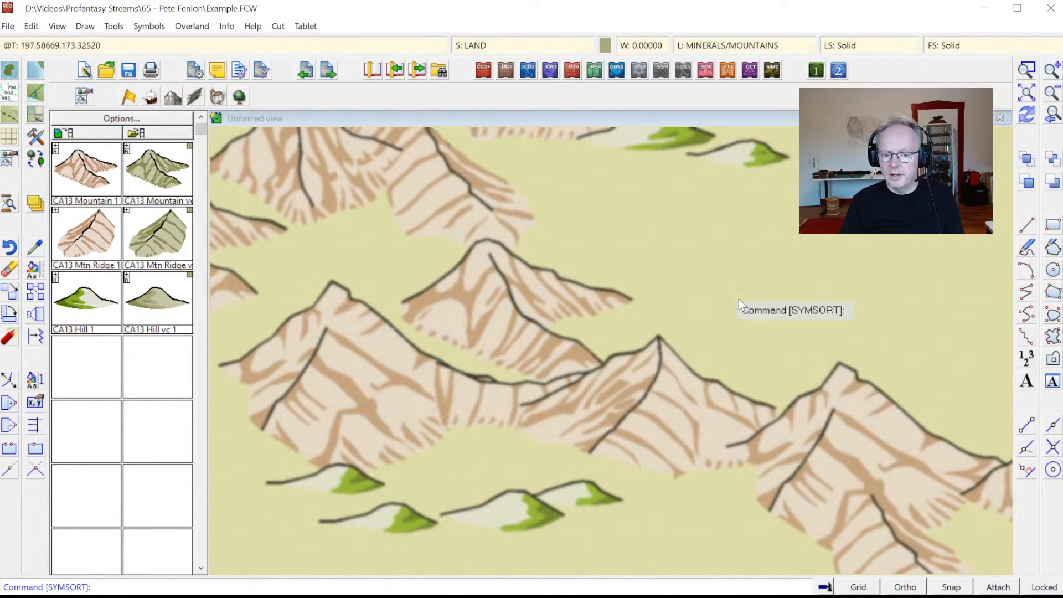
- Load the coast and water drawing tools into the catalog and choose the River, Default tool from the Annual Fenlon river tools
{"action": "left_click", "coordinate": [1052, 116]}
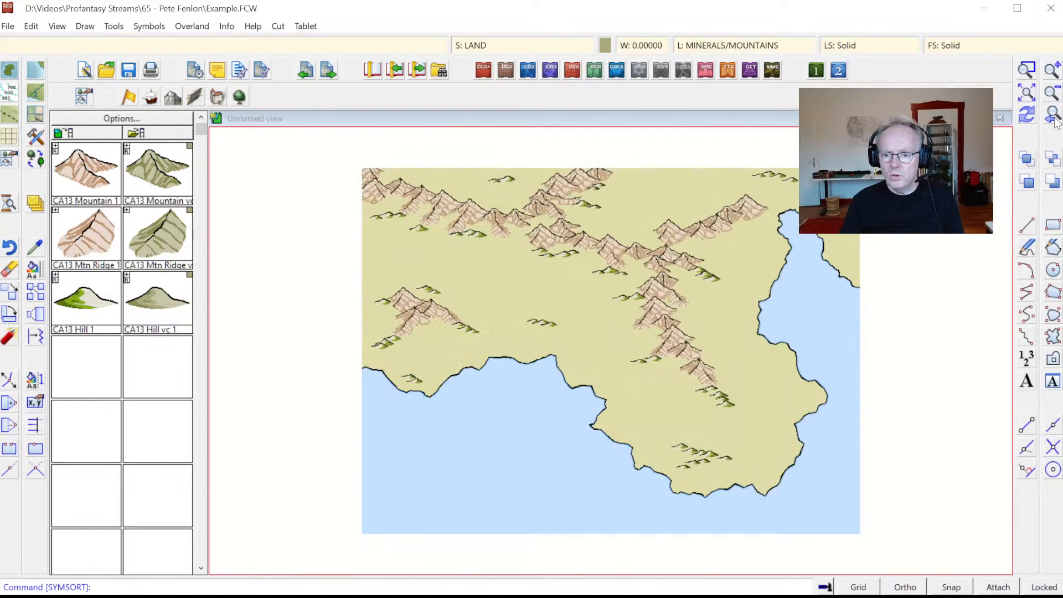
{"action": "left_click", "coordinate": [1026, 70]}
{"action": "left_click", "coordinate": [386, 201]}
{"action": "left_click", "coordinate": [742, 464]}
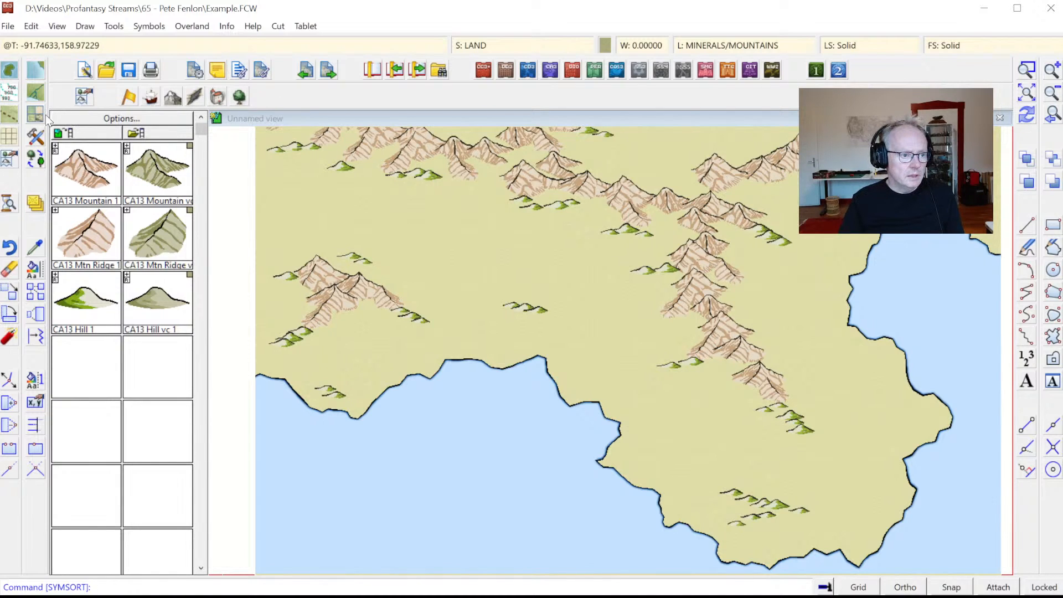
{"action": "left_click", "coordinate": [34, 93]}
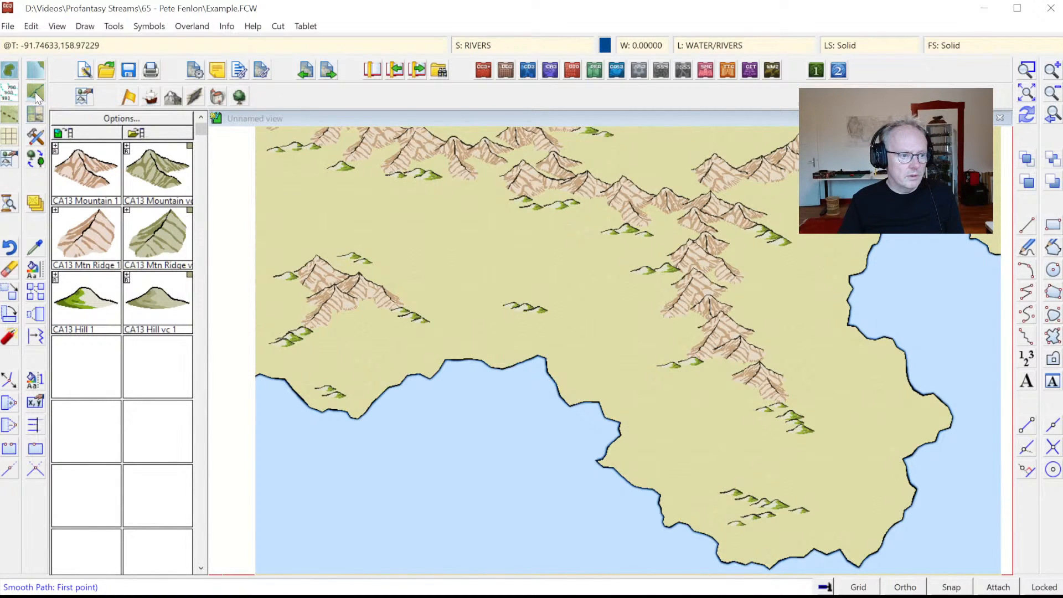
{"action": "left_click", "coordinate": [135, 133]}
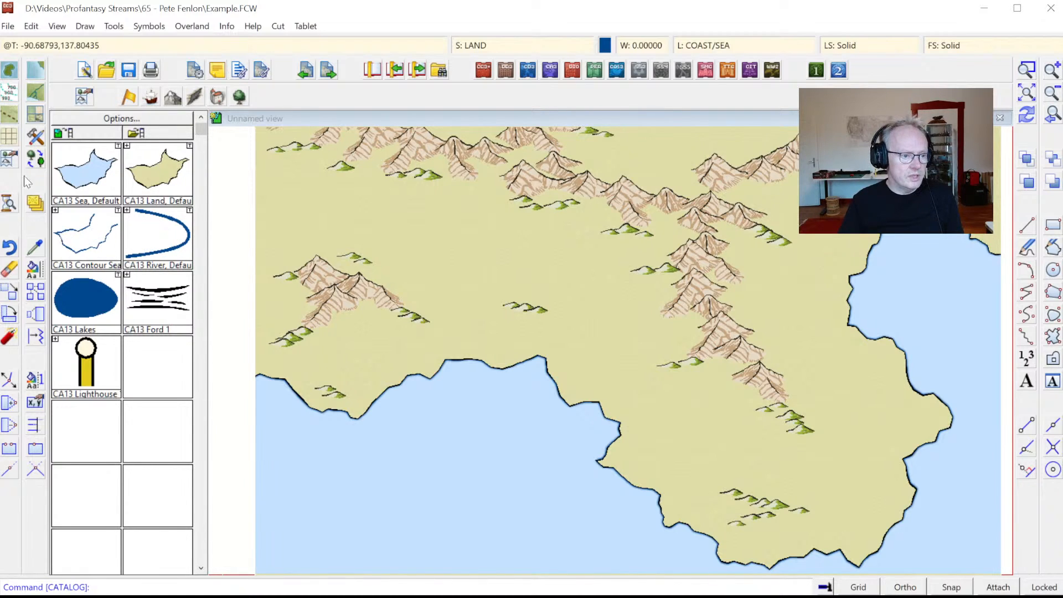
{"action": "left_click", "coordinate": [32, 98]}
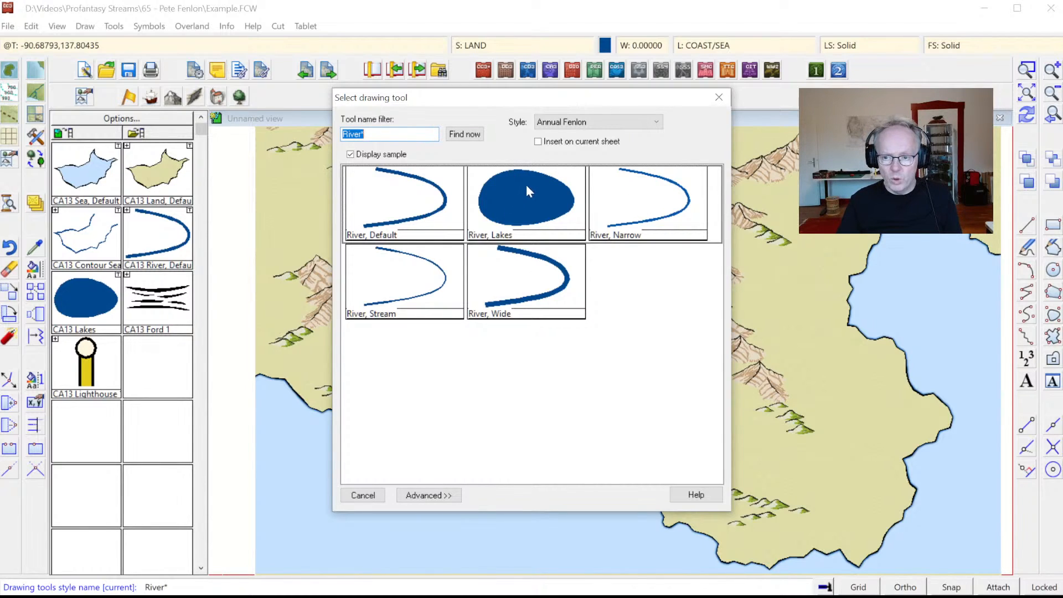
{"action": "left_click", "coordinate": [424, 204]}
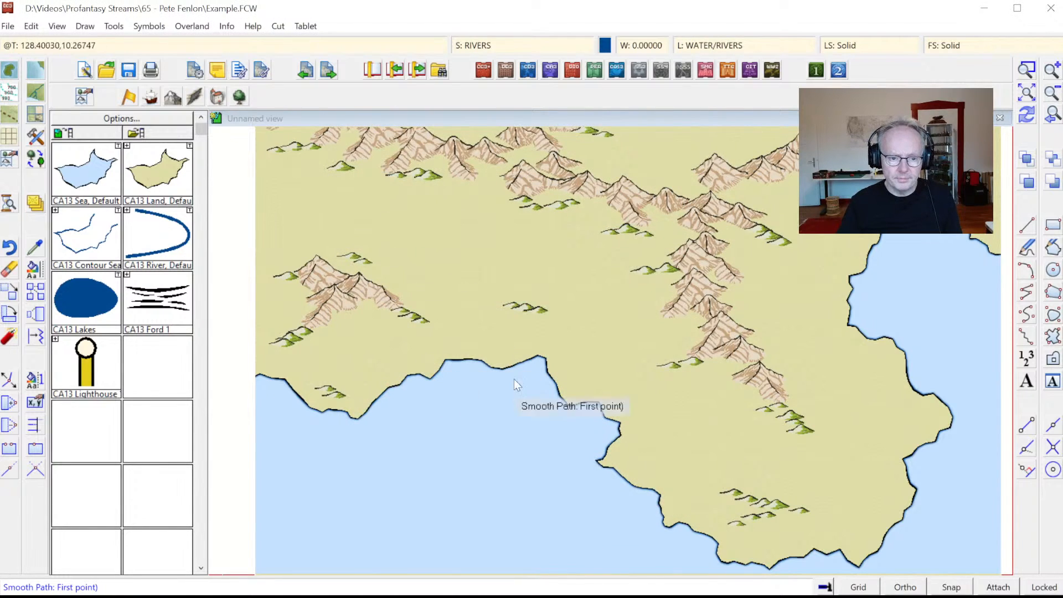
- Draw the main river as a winding path from the range junction southwest to the corner of the southern coastline
{"action": "left_click", "coordinate": [699, 237]}
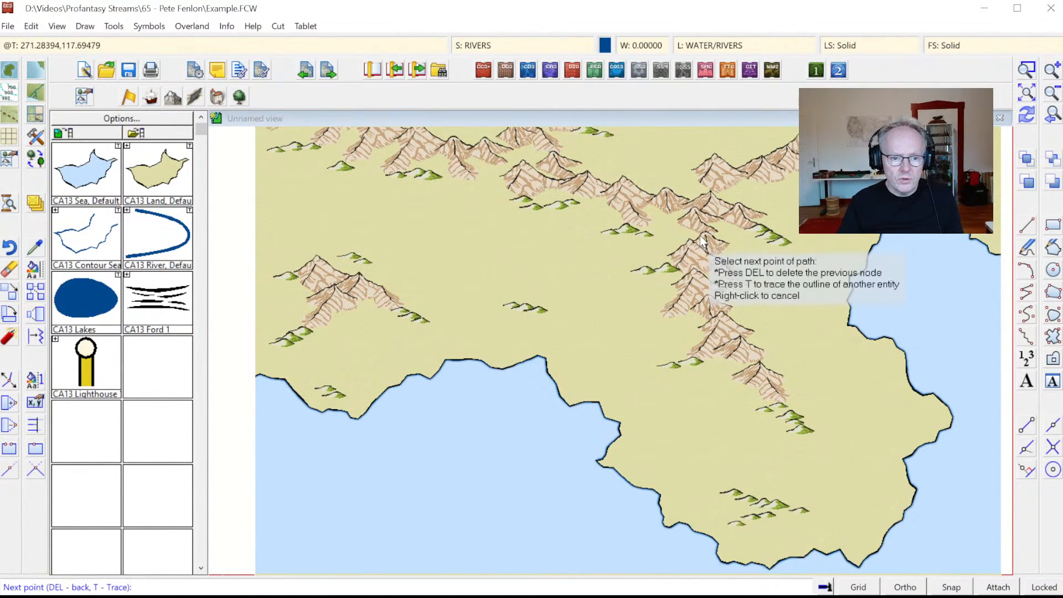
{"action": "left_click", "coordinate": [666, 231]}
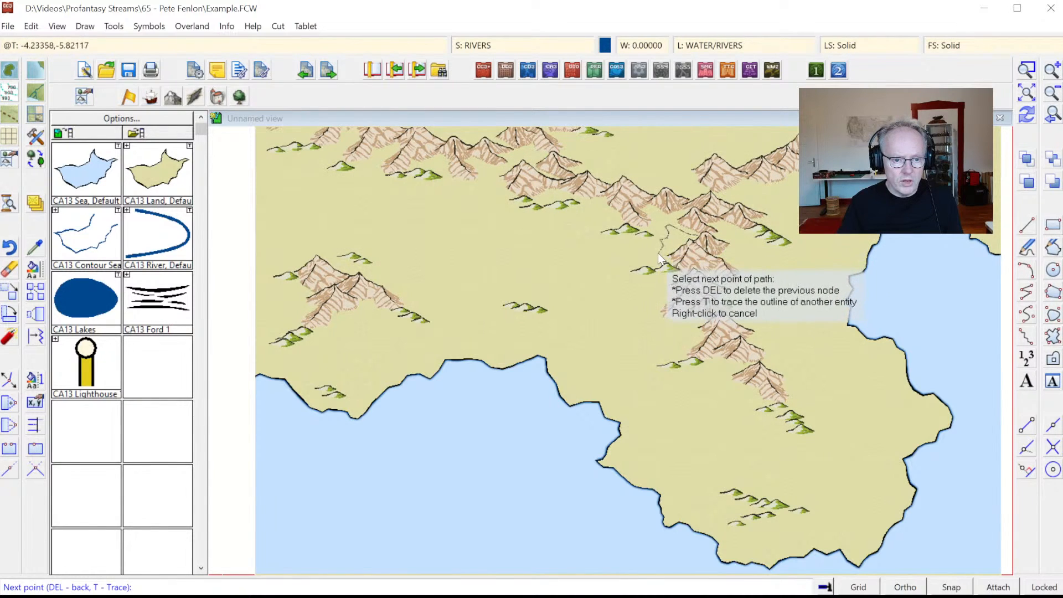
{"action": "left_click", "coordinate": [610, 256]}
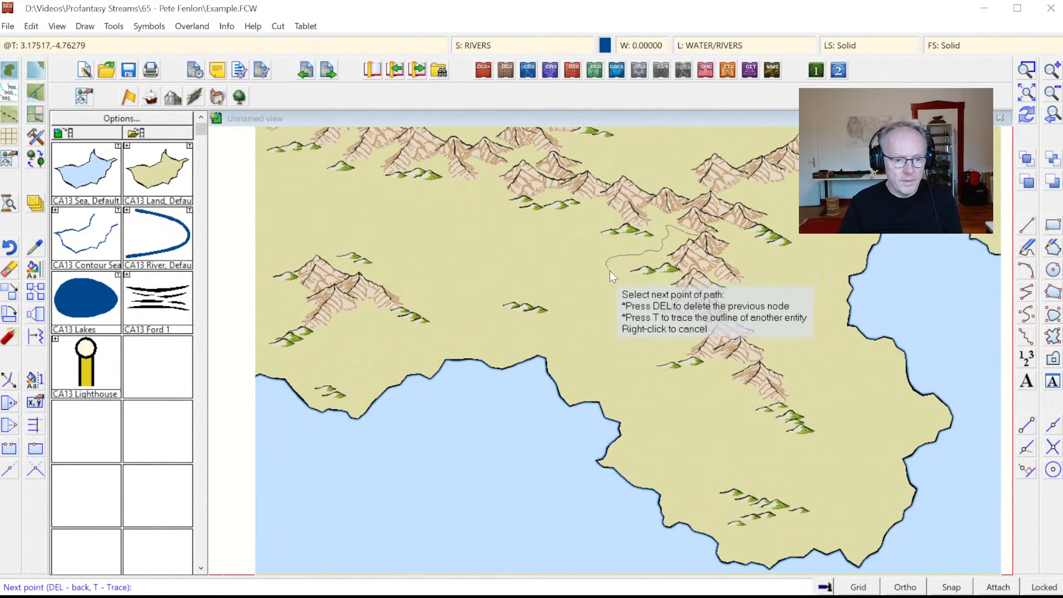
{"action": "left_click", "coordinate": [600, 280]}
{"action": "left_click", "coordinate": [579, 285]}
{"action": "left_click", "coordinate": [599, 296]}
{"action": "left_click", "coordinate": [595, 306]}
{"action": "left_click", "coordinate": [600, 326]}
{"action": "left_click", "coordinate": [593, 336]}
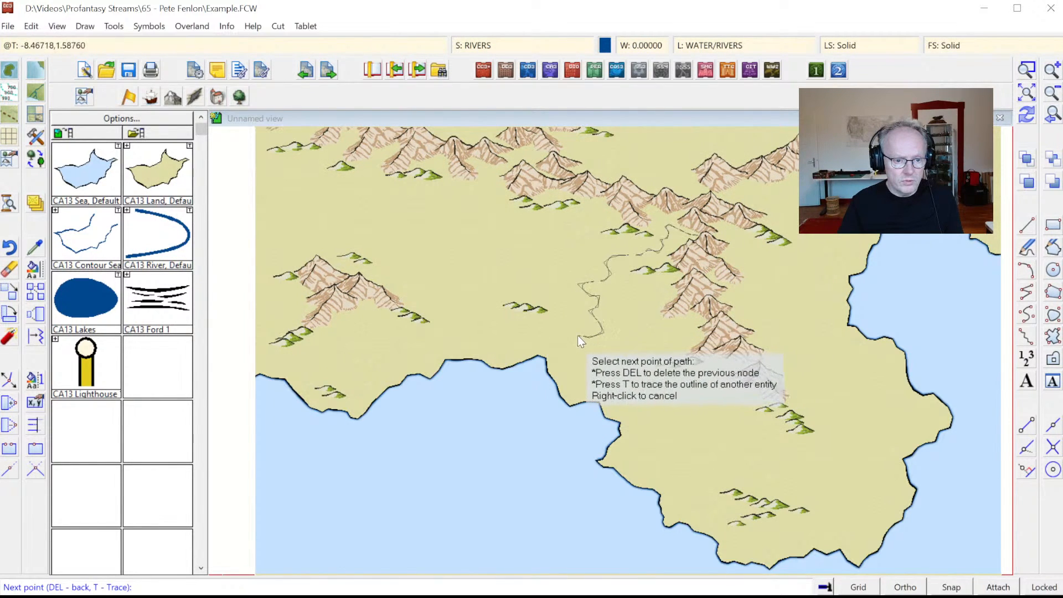
{"action": "left_click", "coordinate": [565, 345]}
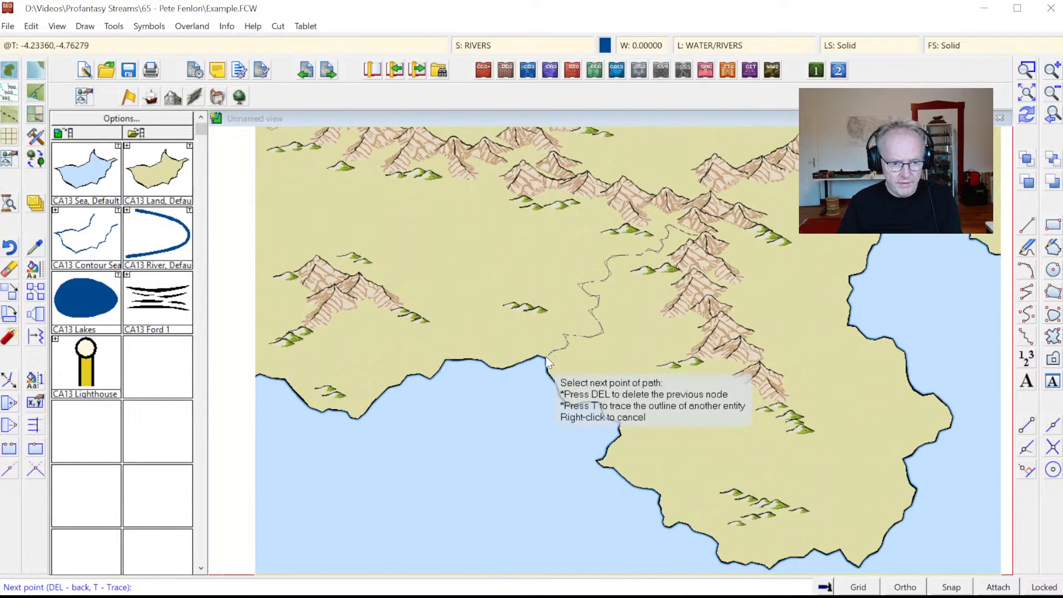
{"action": "key", "text": "F8"}
{"action": "left_click", "coordinate": [544, 357]}
{"action": "right_click", "coordinate": [563, 368]}
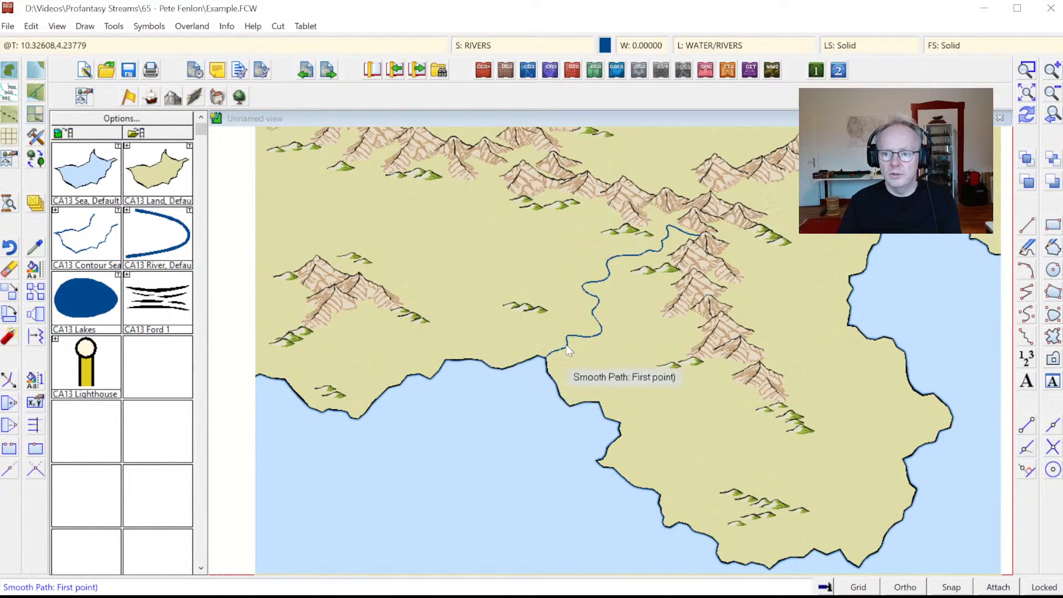
- Draw a winding tributary from the foothills south of the main range to the upper bend of the main river
{"action": "left_click", "coordinate": [575, 208]}
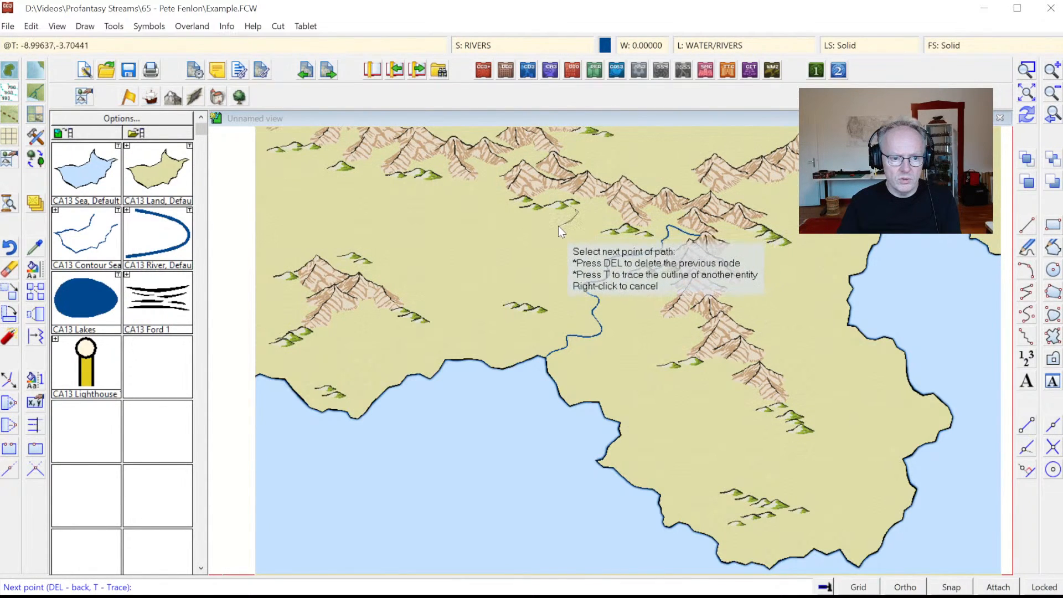
{"action": "left_click", "coordinate": [541, 259]}
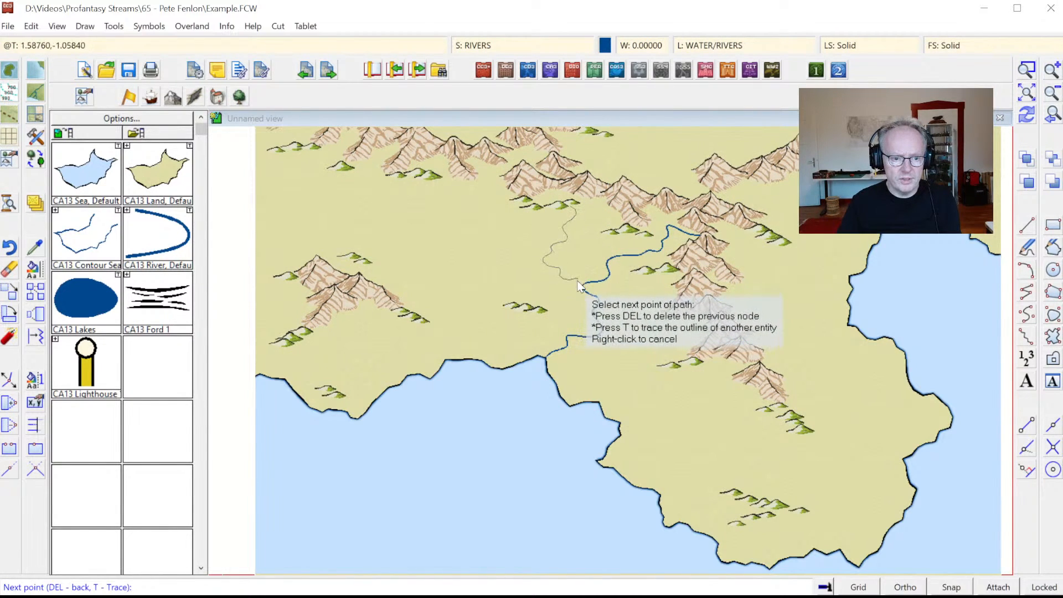
{"action": "key", "text": "t"}
{"action": "left_click", "coordinate": [586, 288]}
{"action": "right_click", "coordinate": [633, 337]}
- Draw a second tributary from the main river's lower bend eastward to the western side of the southern range
{"action": "key", "text": "F8"}
{"action": "left_click", "coordinate": [602, 331]}
{"action": "left_click", "coordinate": [620, 327]}
{"action": "left_click", "coordinate": [623, 339]}
{"action": "left_click", "coordinate": [632, 335]}
{"action": "left_click", "coordinate": [644, 331]}
{"action": "left_click", "coordinate": [652, 338]}
{"action": "left_click", "coordinate": [667, 331]}
{"action": "left_click", "coordinate": [685, 330]}
{"action": "left_click", "coordinate": [692, 322]}
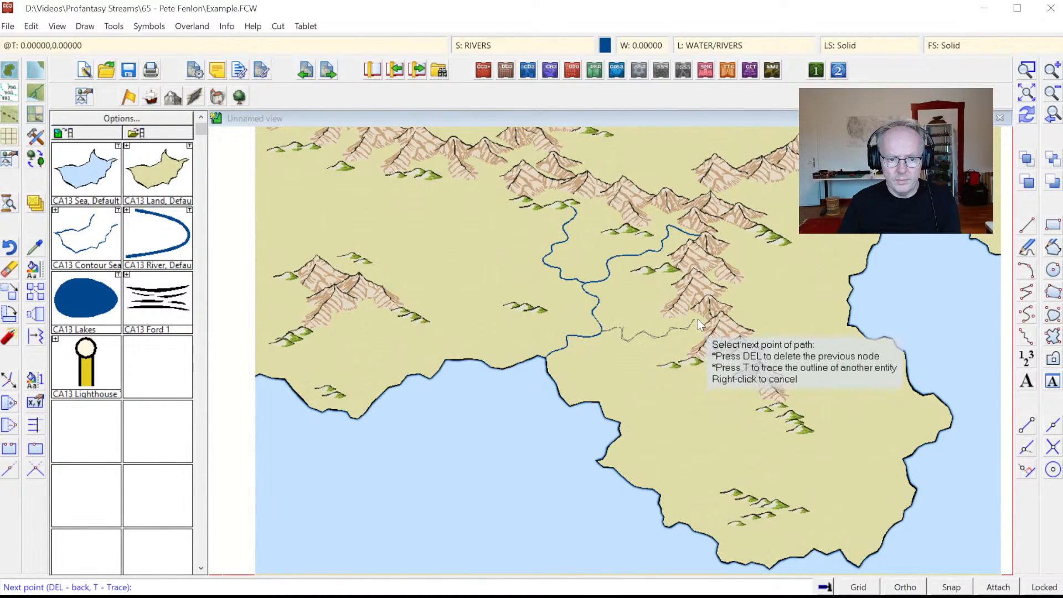
{"action": "left_click", "coordinate": [703, 317]}
{"action": "right_click", "coordinate": [703, 317]}
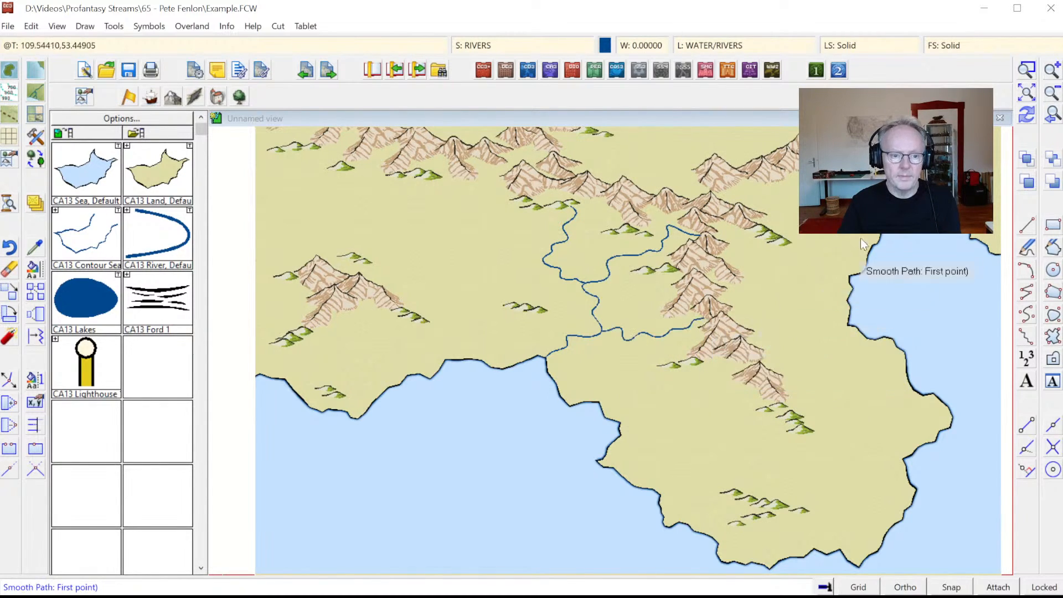
- Adjust the main river's end node so that it meets the corner of the coastline at the river mouth
{"action": "left_click", "coordinate": [1030, 69]}
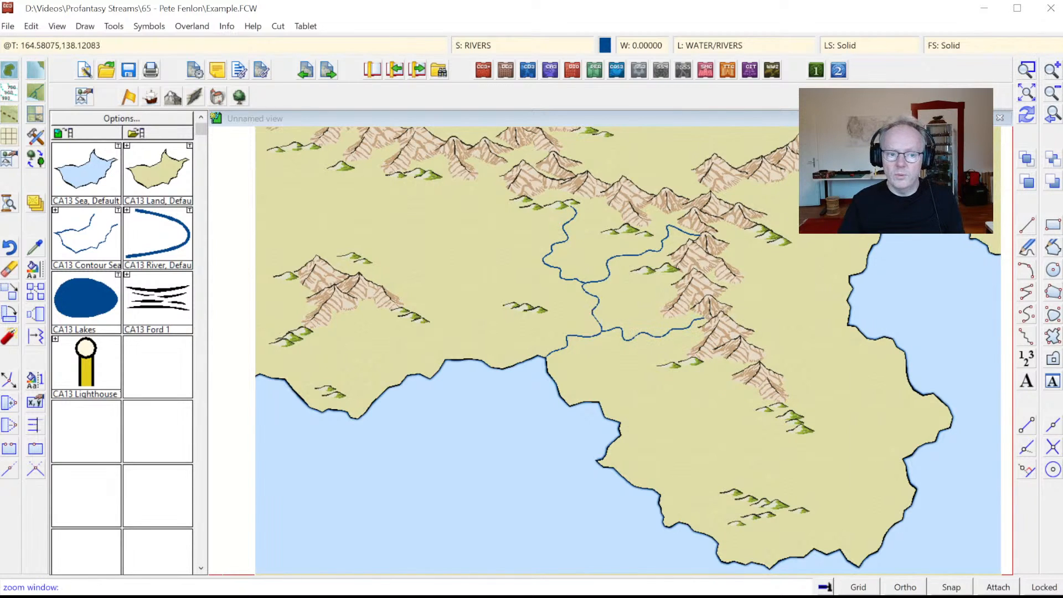
{"action": "left_click", "coordinate": [527, 327]}
{"action": "left_click", "coordinate": [596, 391]}
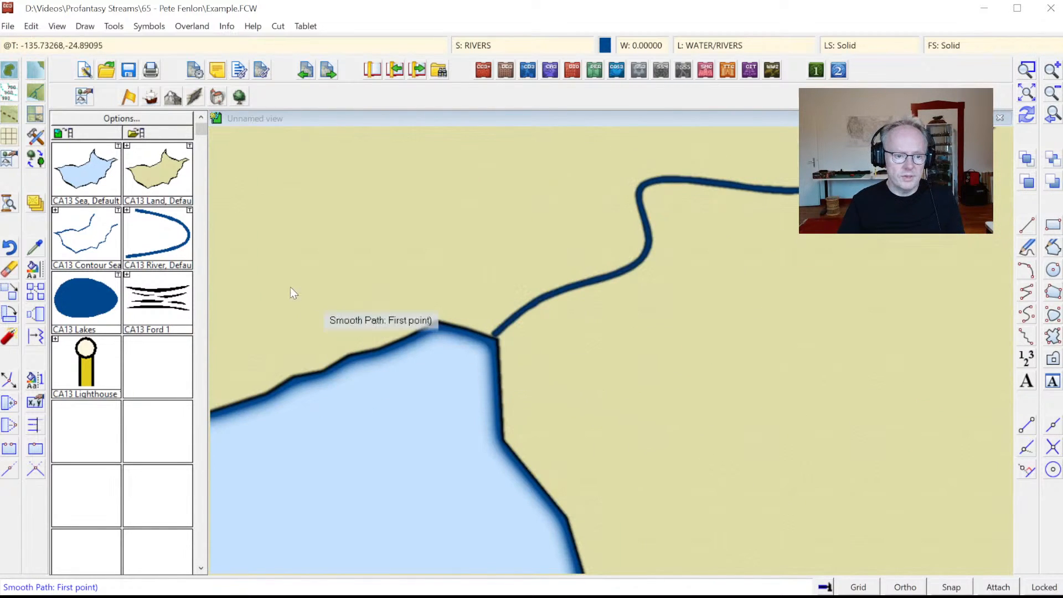
{"action": "left_click", "coordinate": [11, 387]}
{"action": "left_click", "coordinate": [495, 335]}
{"action": "right_click", "coordinate": [503, 347]}
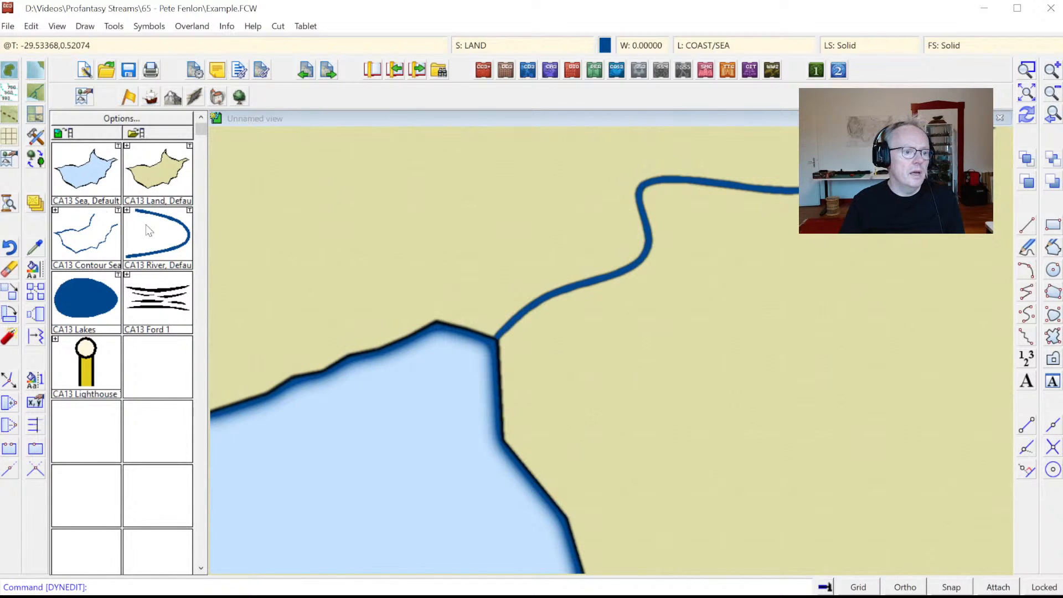
- Draw a short curved delta arm with the river tool from the lower main river to the coast west of its mouth
{"action": "left_click", "coordinate": [34, 94]}
{"action": "key", "text": "F7"}
{"action": "left_click", "coordinate": [525, 309]}
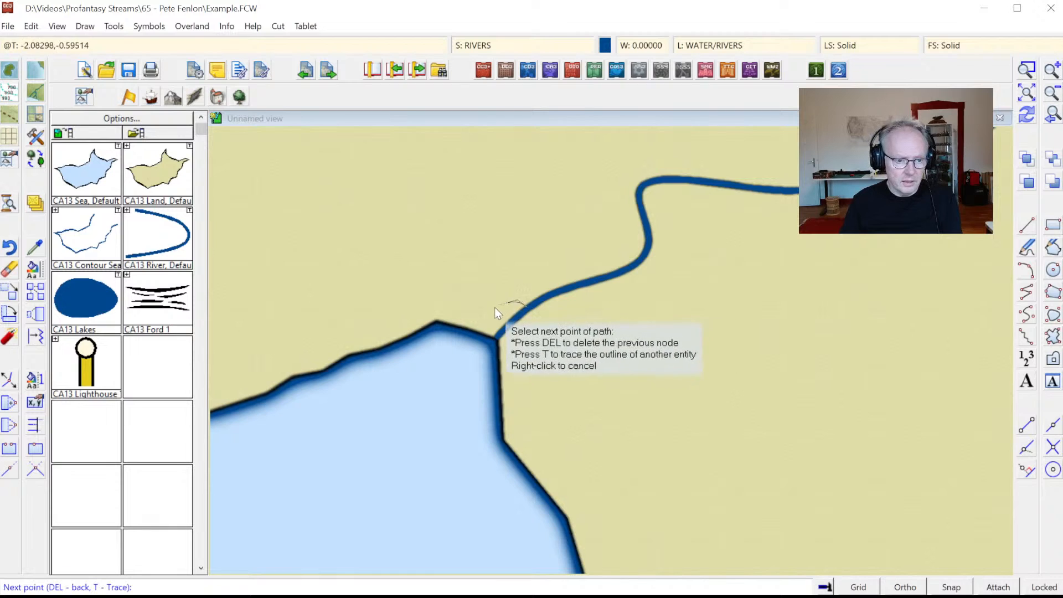
{"action": "key", "text": "F7"}
{"action": "left_click", "coordinate": [473, 327]}
{"action": "right_click", "coordinate": [473, 328]}
- Draw a longer delta arm branching off the main river's eastern side and ending on the coast south of the mouth
{"action": "key", "text": "F7"}
{"action": "left_click", "coordinate": [574, 299]}
{"action": "right_click", "coordinate": [574, 298]}
{"action": "key", "text": "F7"}
{"action": "left_click", "coordinate": [573, 294]}
{"action": "left_click", "coordinate": [561, 322]}
{"action": "left_click", "coordinate": [561, 336]}
{"action": "left_click", "coordinate": [546, 344]}
{"action": "left_click", "coordinate": [534, 356]}
{"action": "left_click", "coordinate": [523, 369]}
{"action": "left_click", "coordinate": [511, 373]}
{"action": "key", "text": "F7"}
{"action": "left_click", "coordinate": [500, 386]}
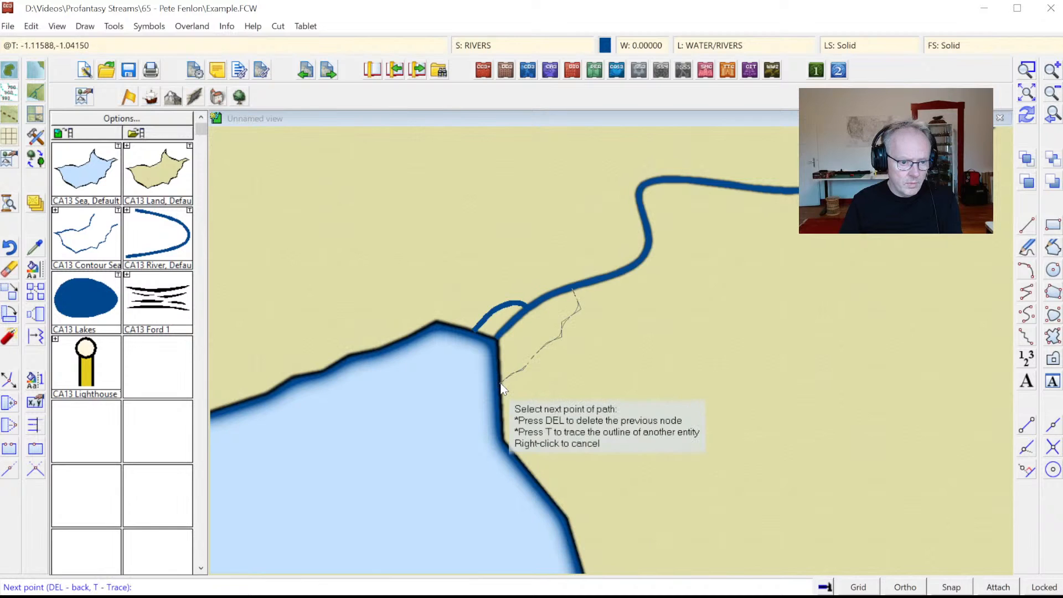
{"action": "right_click", "coordinate": [502, 386]}
- Draw a side channel from the eastern delta arm to the coast between that arm and the river mouth
{"action": "left_click", "coordinate": [556, 336]}
{"action": "left_click", "coordinate": [533, 334]}
{"action": "left_click", "coordinate": [511, 352]}
{"action": "key", "text": "F7"}
{"action": "left_click", "coordinate": [500, 357]}
{"action": "right_click", "coordinate": [501, 358]}
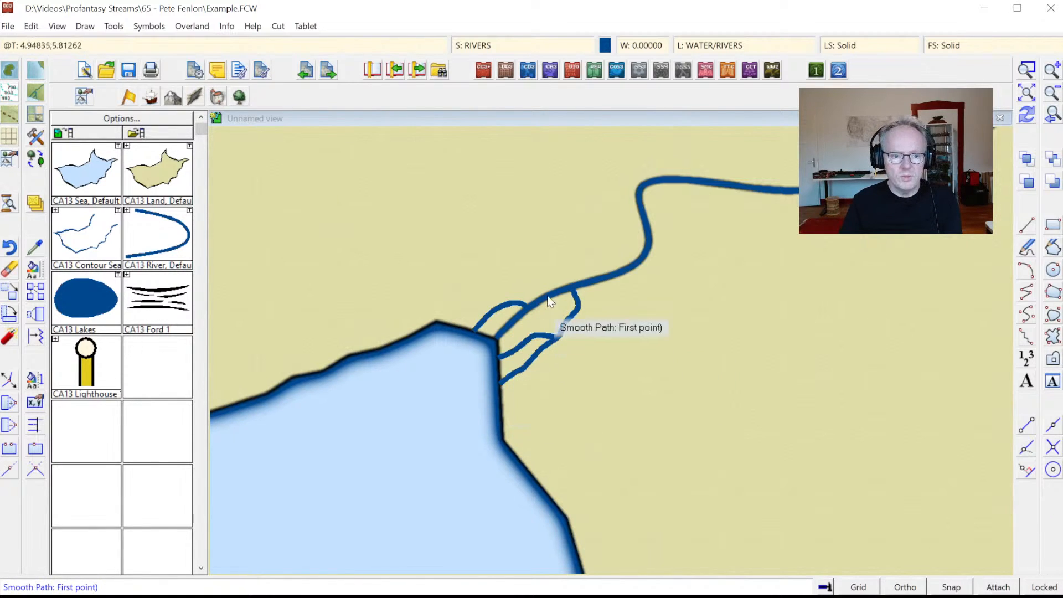
- Connect the main river to the side channel of the eastern delta arm with a short channel
{"action": "left_click", "coordinate": [549, 298]}
{"action": "left_click", "coordinate": [545, 308]}
{"action": "left_click", "coordinate": [546, 319]}
{"action": "left_click", "coordinate": [533, 335]}
{"action": "right_click", "coordinate": [539, 340]}
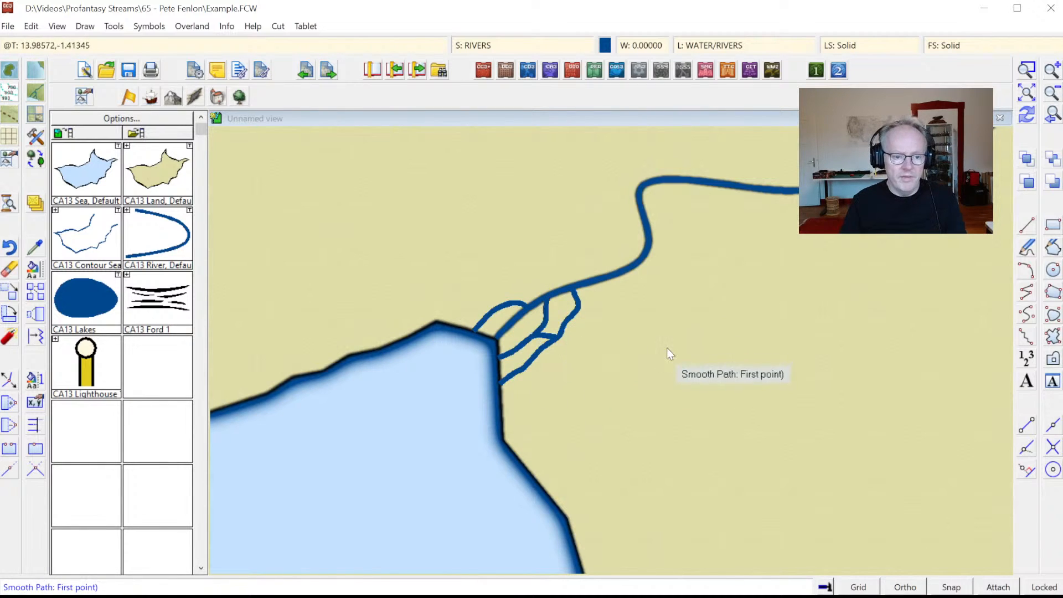
- Split the main river at its lower confluence, where the eastern tributary from the southern range joins
{"action": "left_click", "coordinate": [1048, 119]}
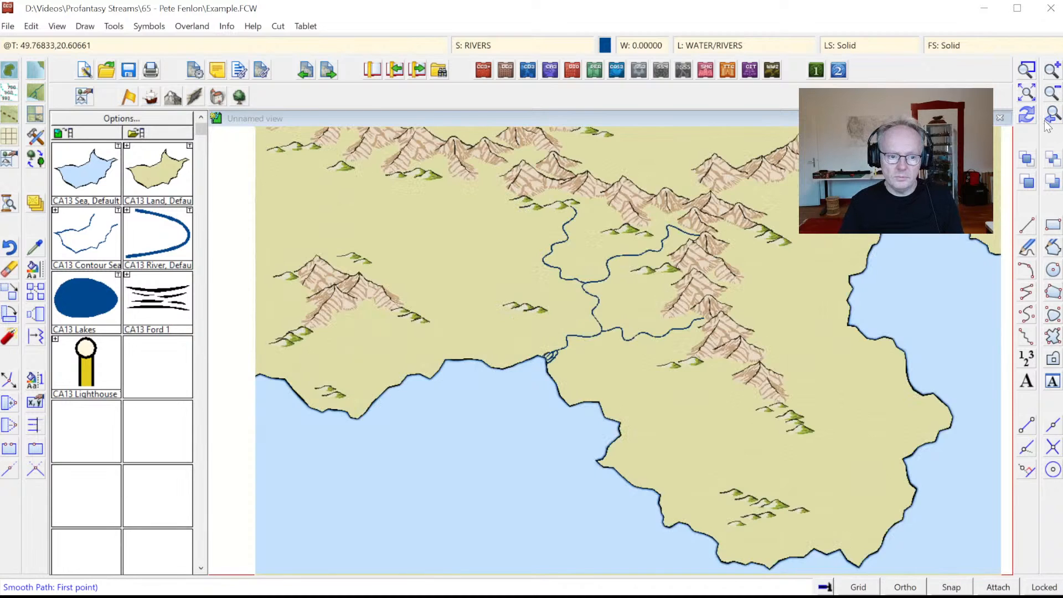
{"action": "left_click", "coordinate": [1053, 71]}
{"action": "left_click", "coordinate": [482, 187]}
{"action": "left_click", "coordinate": [850, 472]}
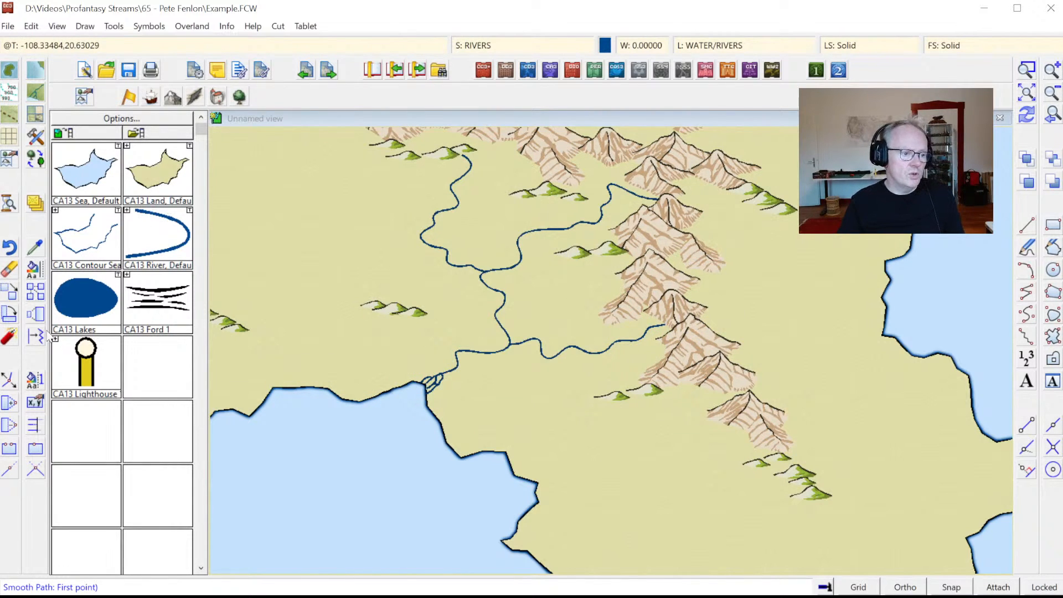
{"action": "left_click", "coordinate": [35, 451]}
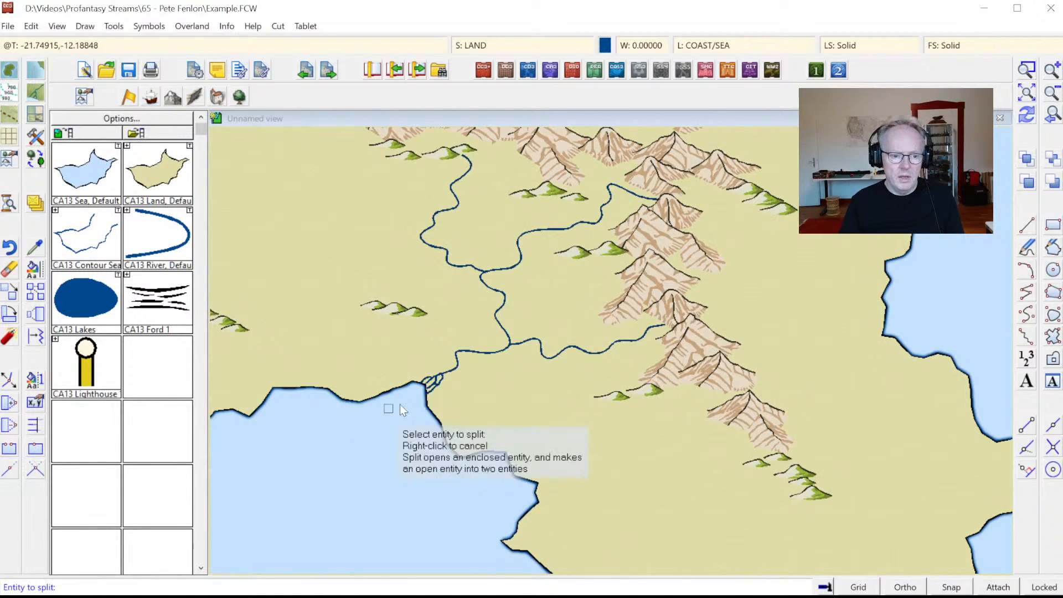
{"action": "left_click", "coordinate": [477, 352]}
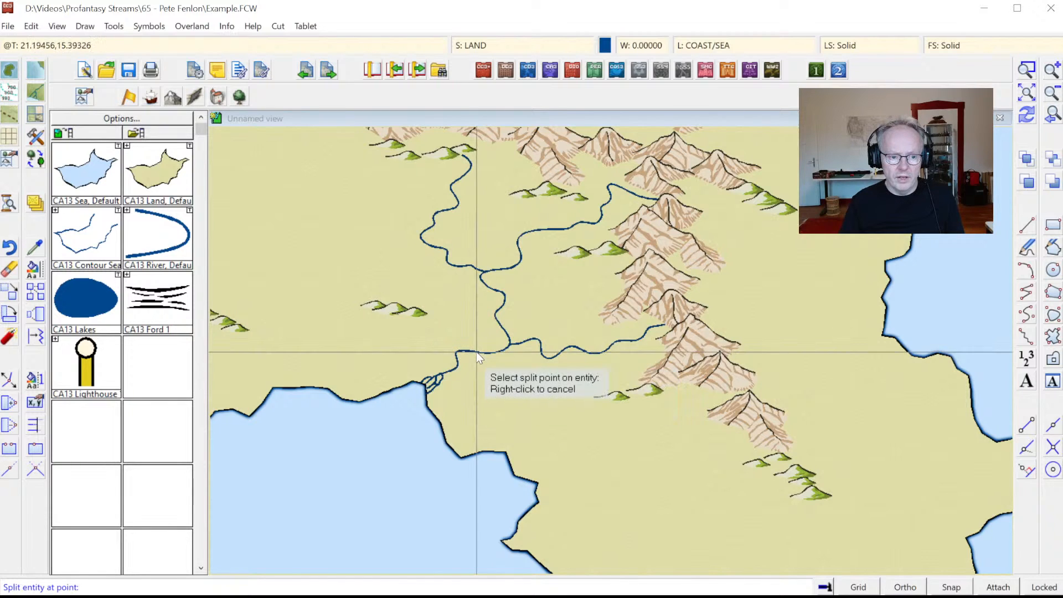
{"action": "left_click", "coordinate": [514, 348]}
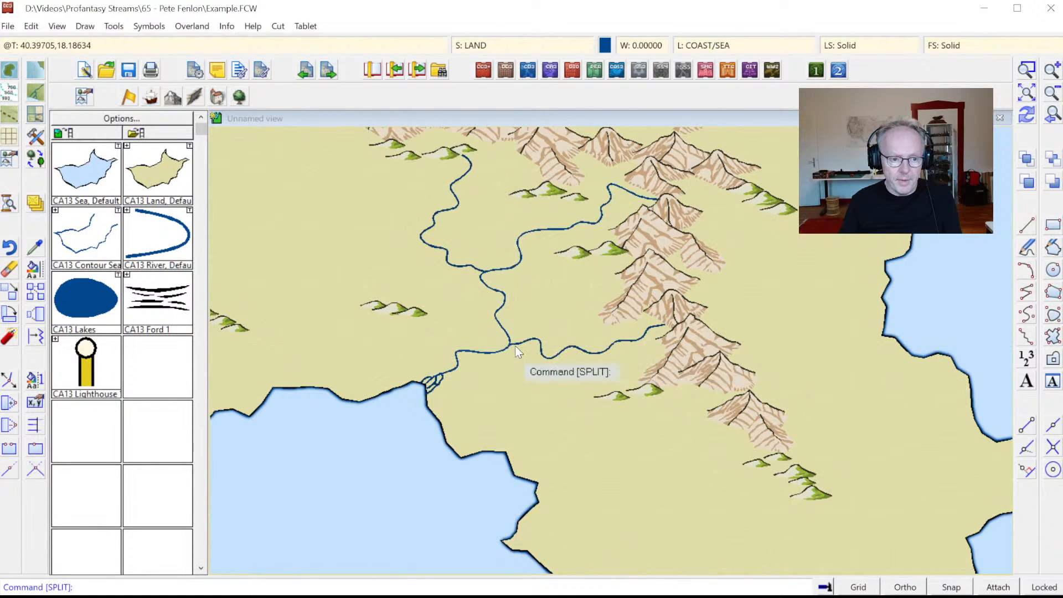
- Split the main river at its upper confluence, using the endpoint of the northern tributary as the split point
{"action": "right_click", "coordinate": [469, 272]}
{"action": "left_click", "coordinate": [470, 268]}
{"action": "key", "text": "F5"}
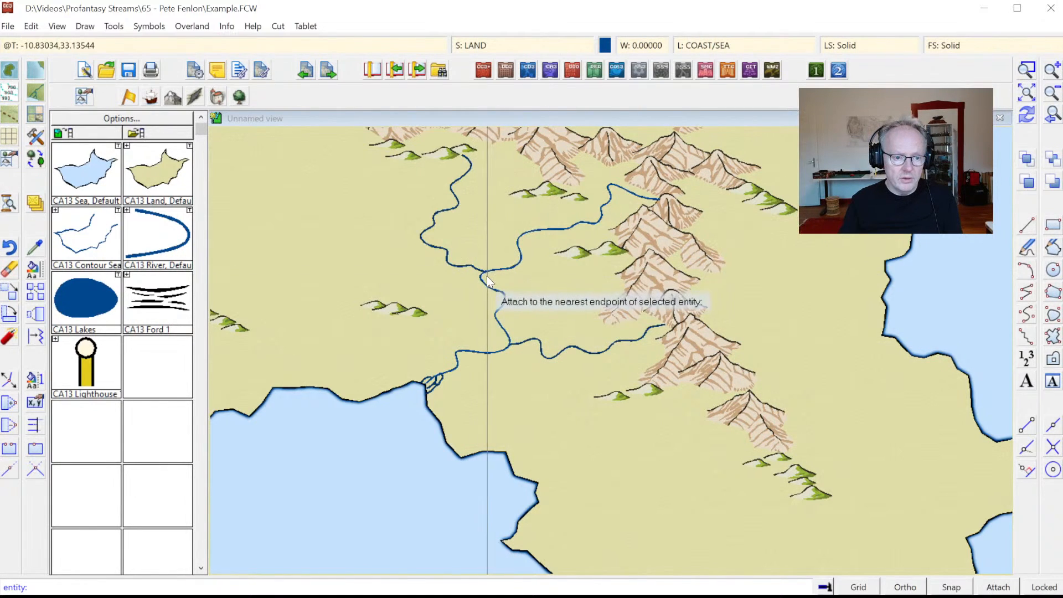
{"action": "left_click", "coordinate": [486, 278]}
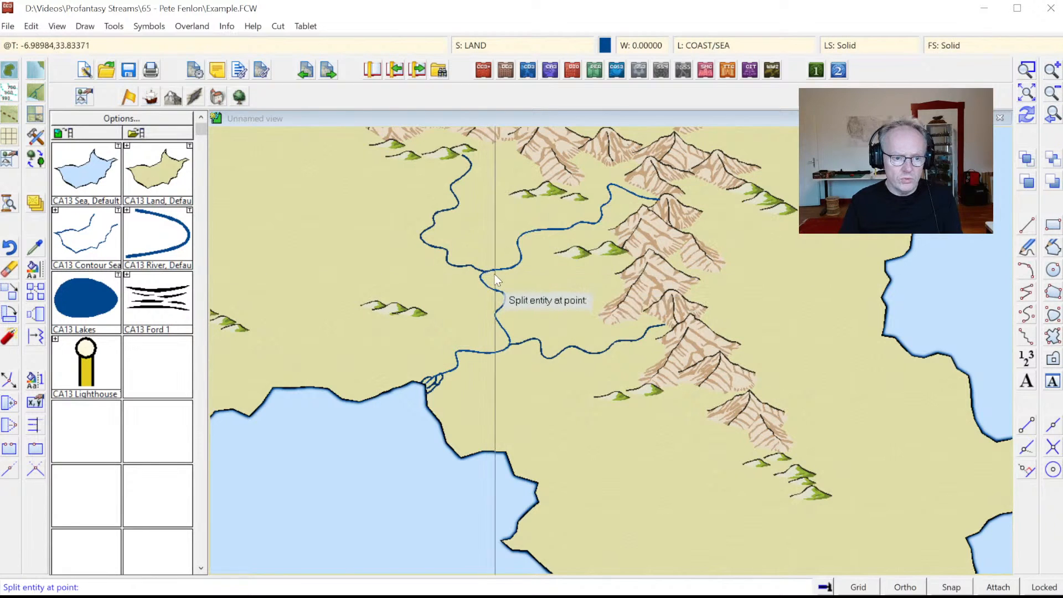
{"action": "right_click", "coordinate": [494, 274]}
{"action": "left_click", "coordinate": [490, 276]}
{"action": "key", "text": "F5"}
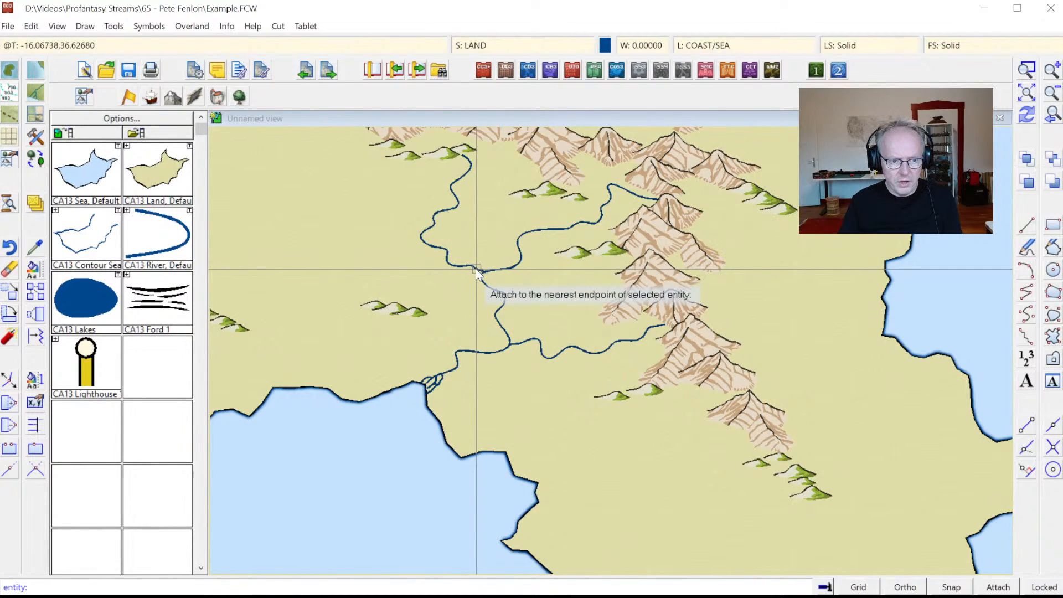
{"action": "left_click", "coordinate": [477, 271]}
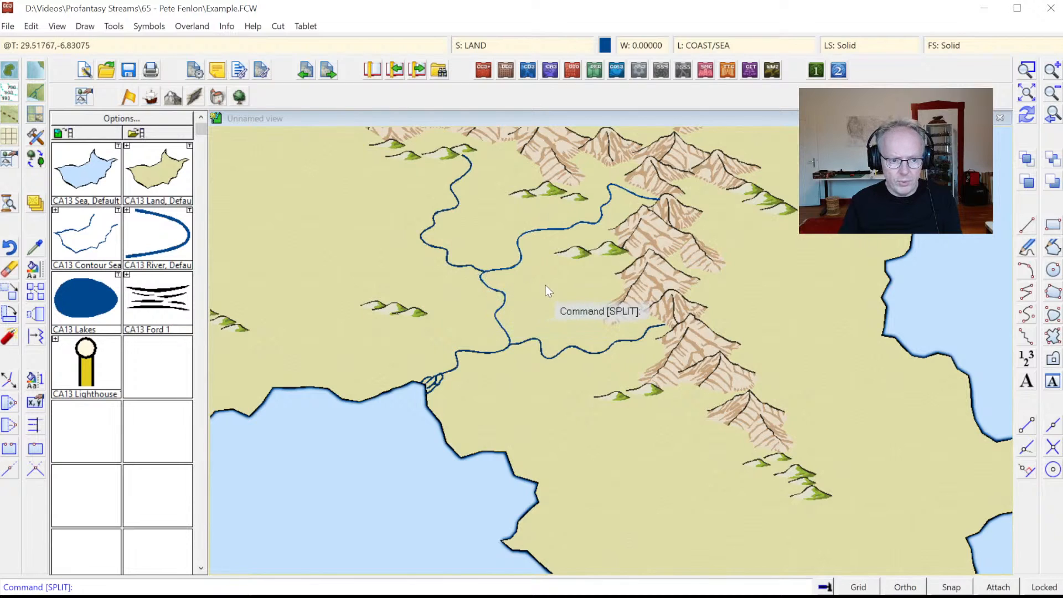
- Split the main river's upper course, the northern tributary and the eastern tributary each partway along their length
{"action": "left_click", "coordinate": [560, 230]}
{"action": "left_click", "coordinate": [560, 229]}
{"action": "left_click", "coordinate": [447, 200]}
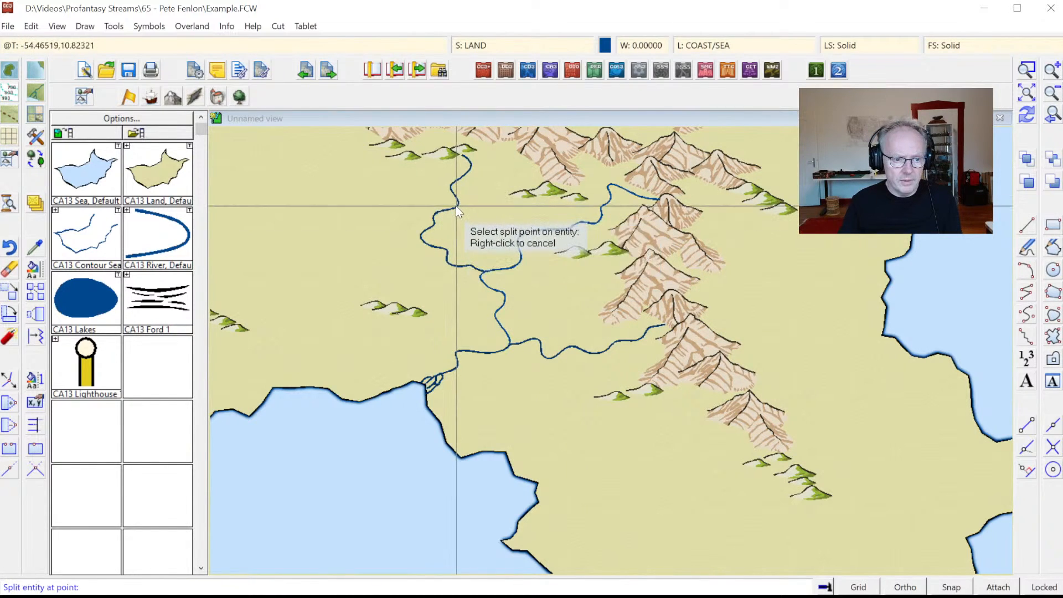
{"action": "right_click", "coordinate": [455, 215]}
{"action": "right_click", "coordinate": [593, 351]}
{"action": "left_click", "coordinate": [581, 351]}
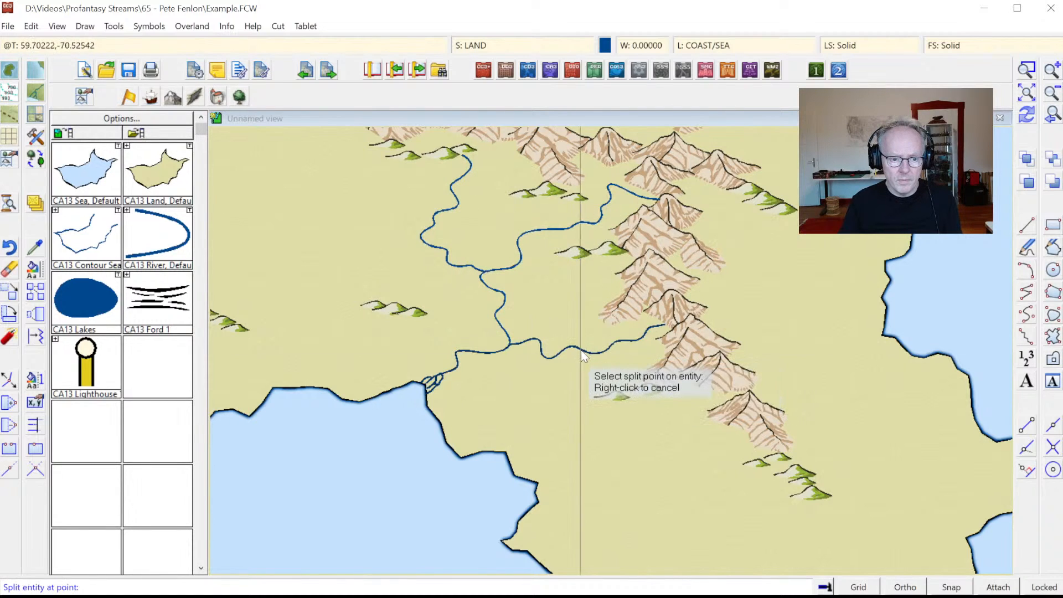
{"action": "left_click", "coordinate": [591, 354]}
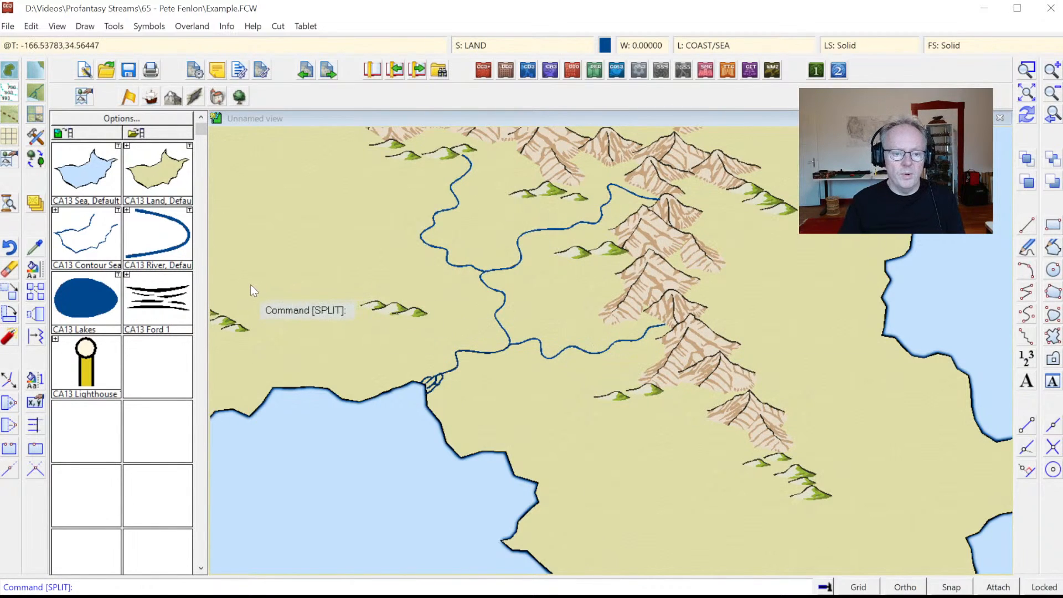
- Match the current drawing properties to those of the main river's lowest section
{"action": "left_click", "coordinate": [31, 248]}
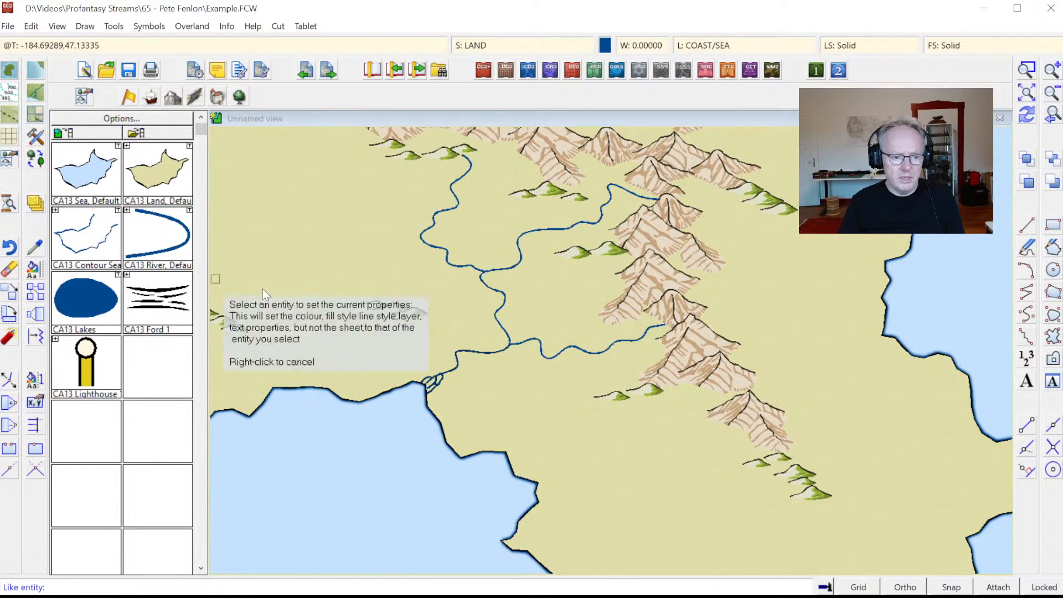
{"action": "left_click", "coordinate": [468, 356]}
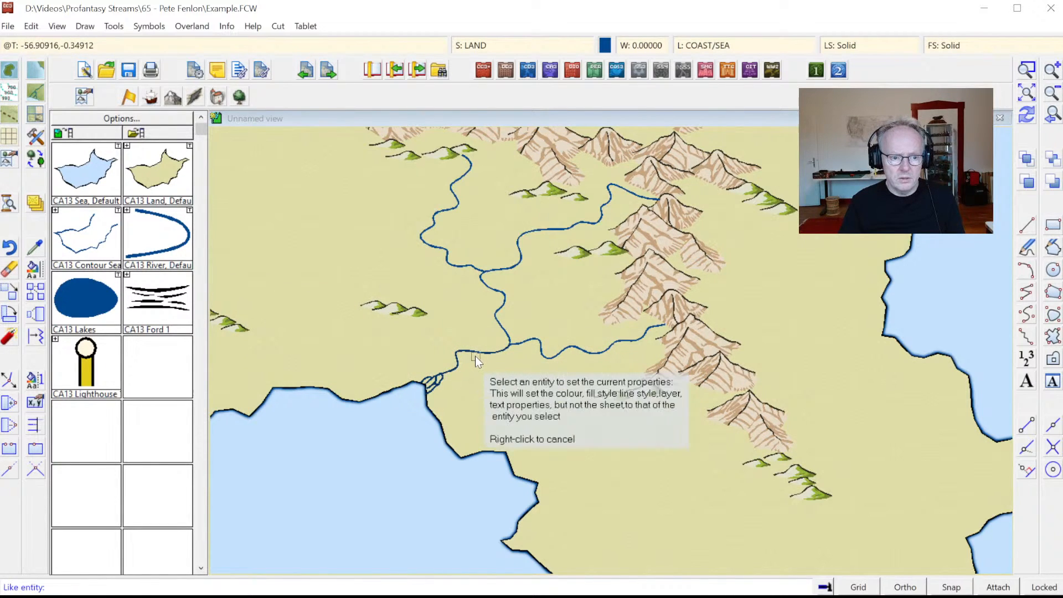
{"action": "left_click", "coordinate": [476, 353]}
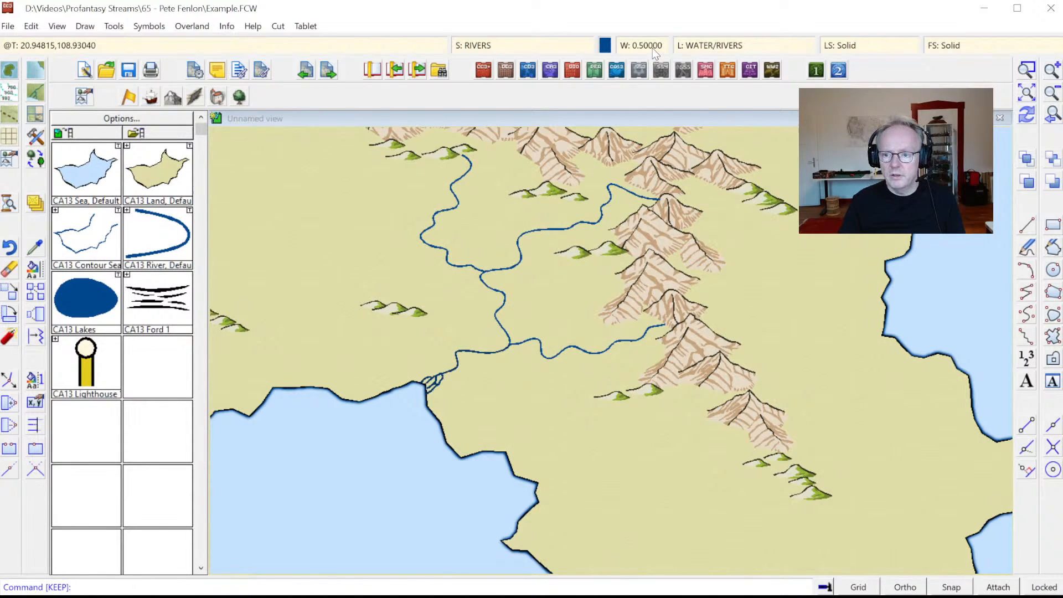
- Set the line width of the main river's lowest section, from the lower confluence to the delta, to 1
{"action": "right_click", "coordinate": [41, 272]}
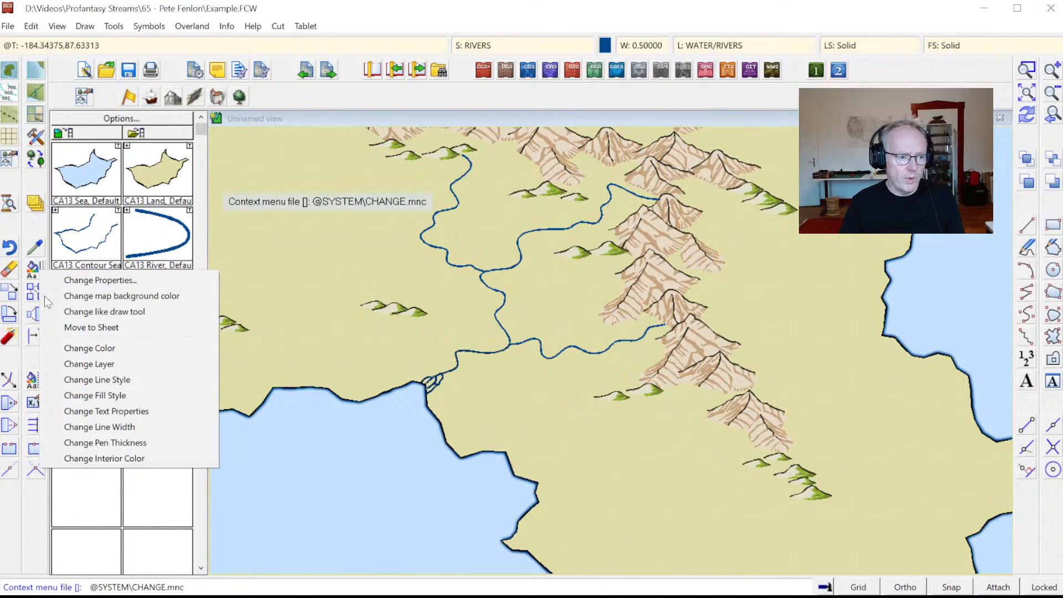
{"action": "left_click", "coordinate": [100, 427]}
{"action": "left_click", "coordinate": [457, 354]}
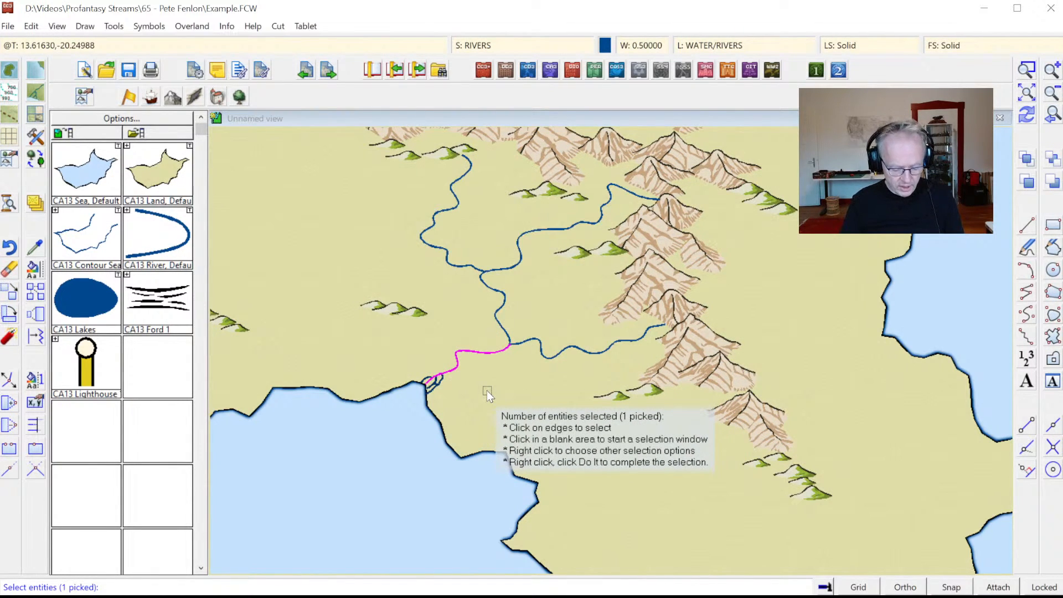
{"action": "key", "text": "d"}
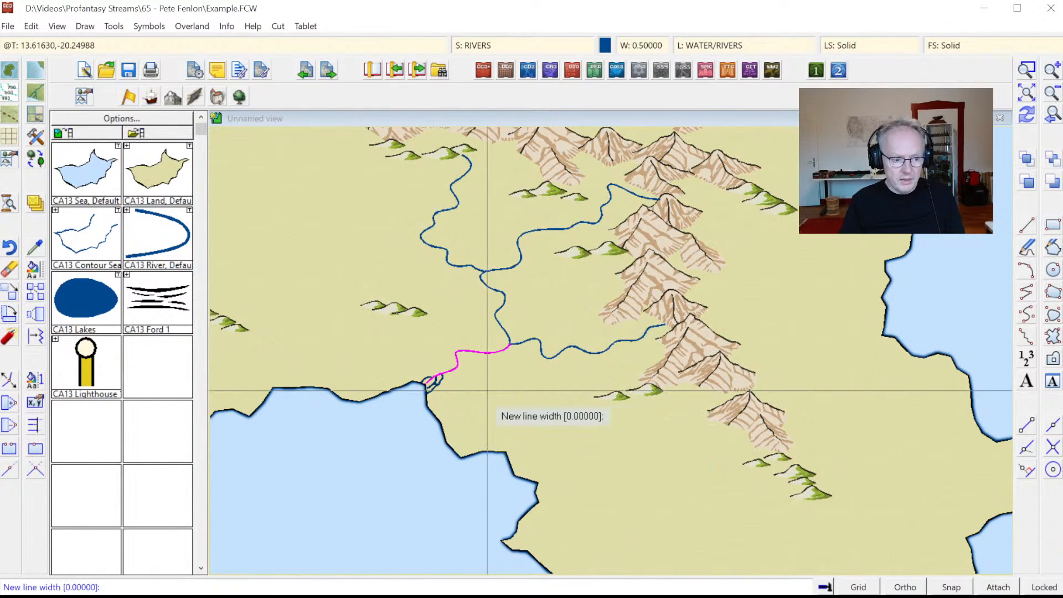
{"action": "key", "text": "Return"}
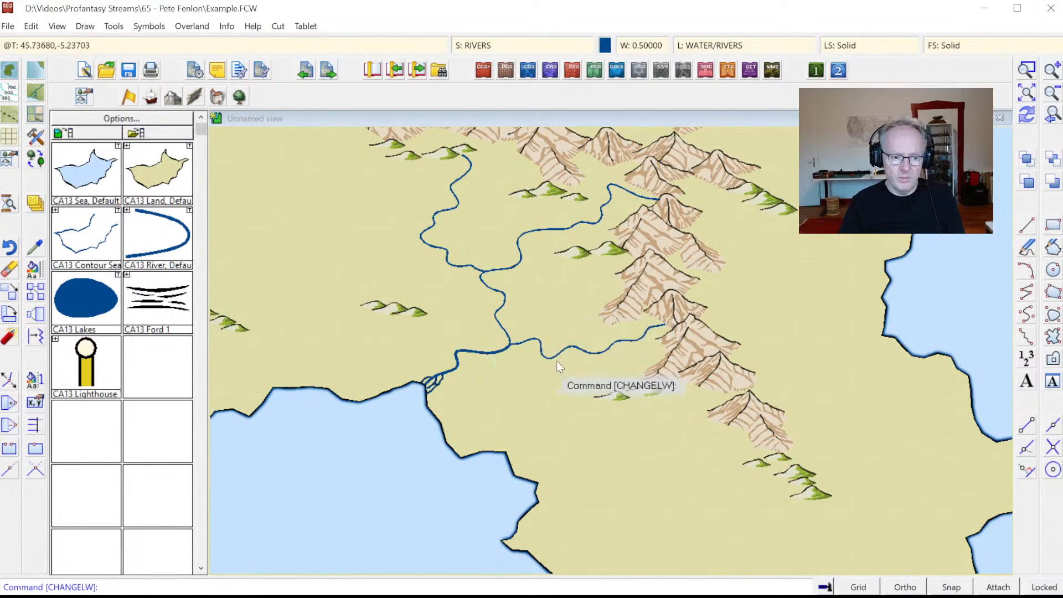
- Set the line width of the main river section between the two confluences to .75
{"action": "key", "text": "Return"}
{"action": "left_click", "coordinate": [500, 307]}
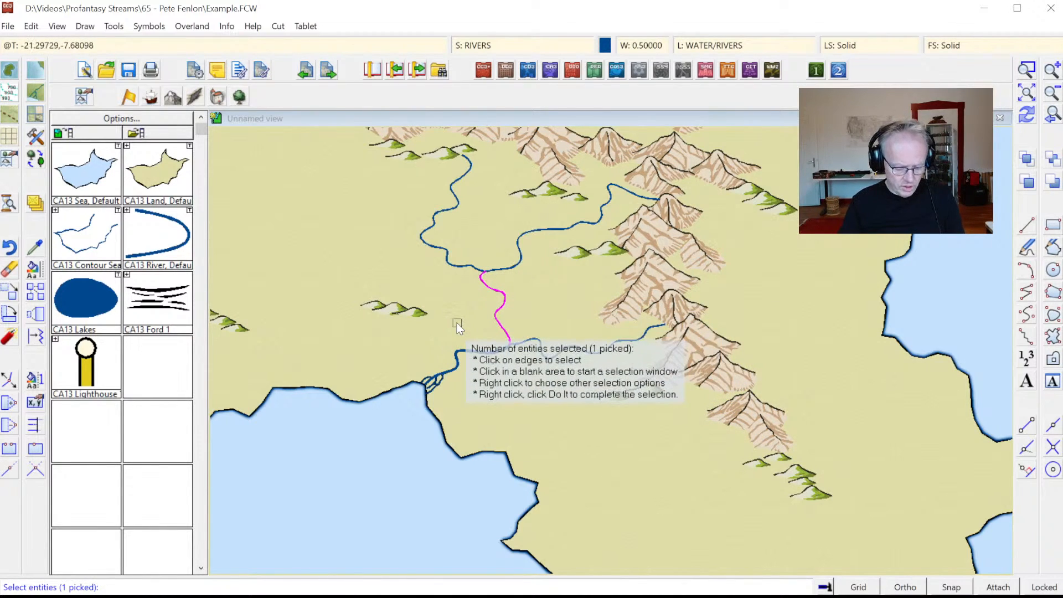
{"action": "key", "text": "Return"}
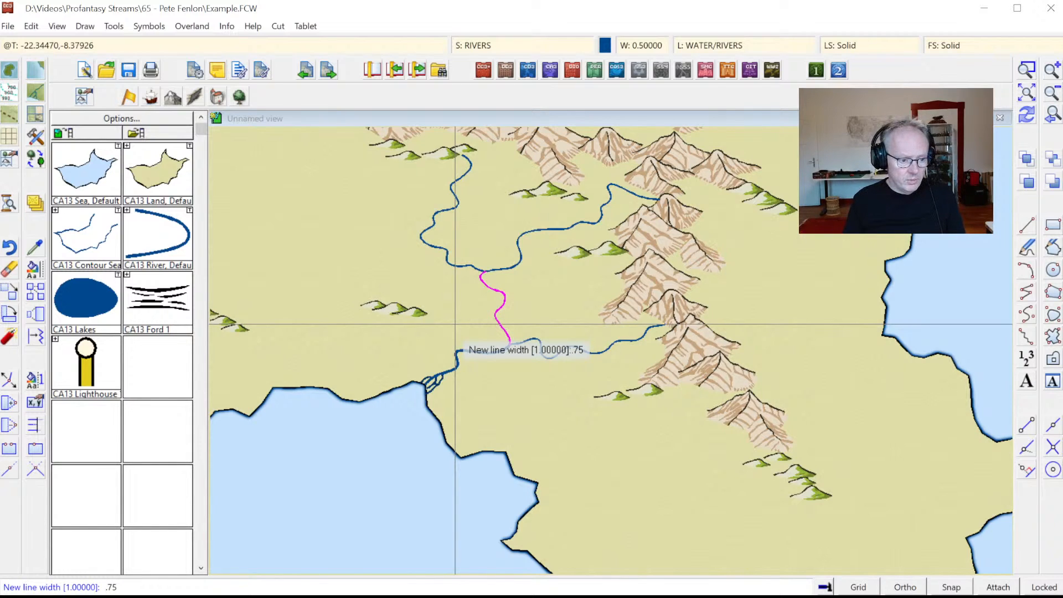
{"action": "key", "text": "Return"}
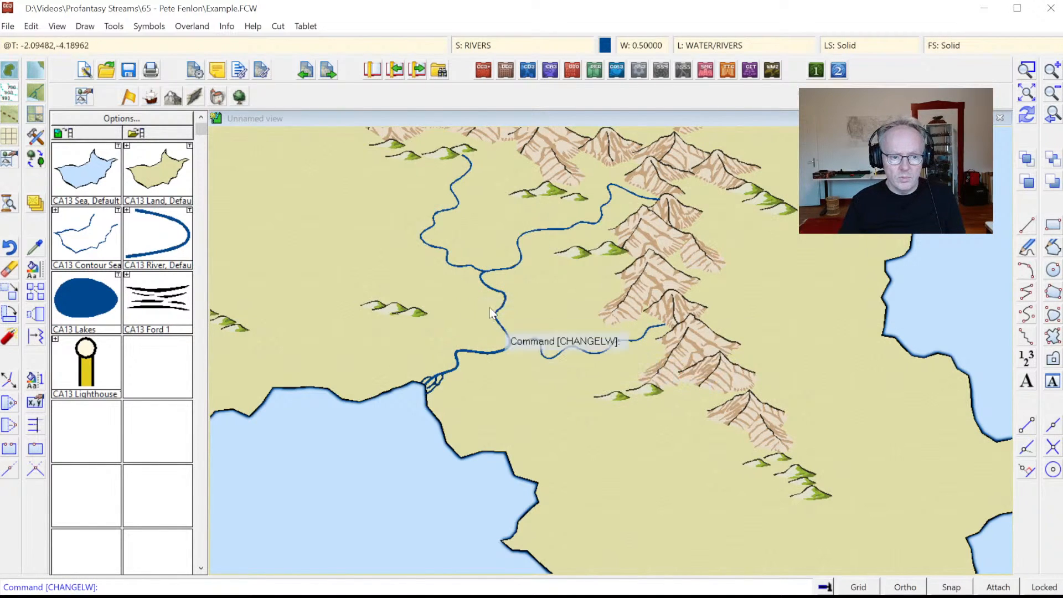
- Set the line width of the uppermost sections of the main river, northern tributary and eastern tributary to .3
{"action": "key", "text": "Return"}
{"action": "left_click", "coordinate": [464, 178]}
{"action": "left_click", "coordinate": [606, 206]}
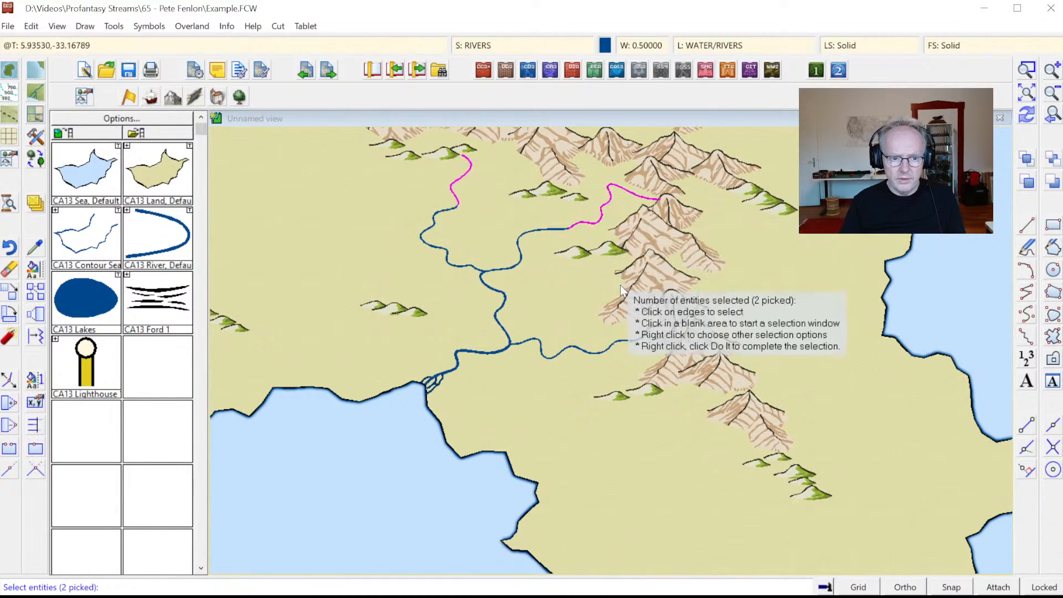
{"action": "left_click", "coordinate": [629, 340]}
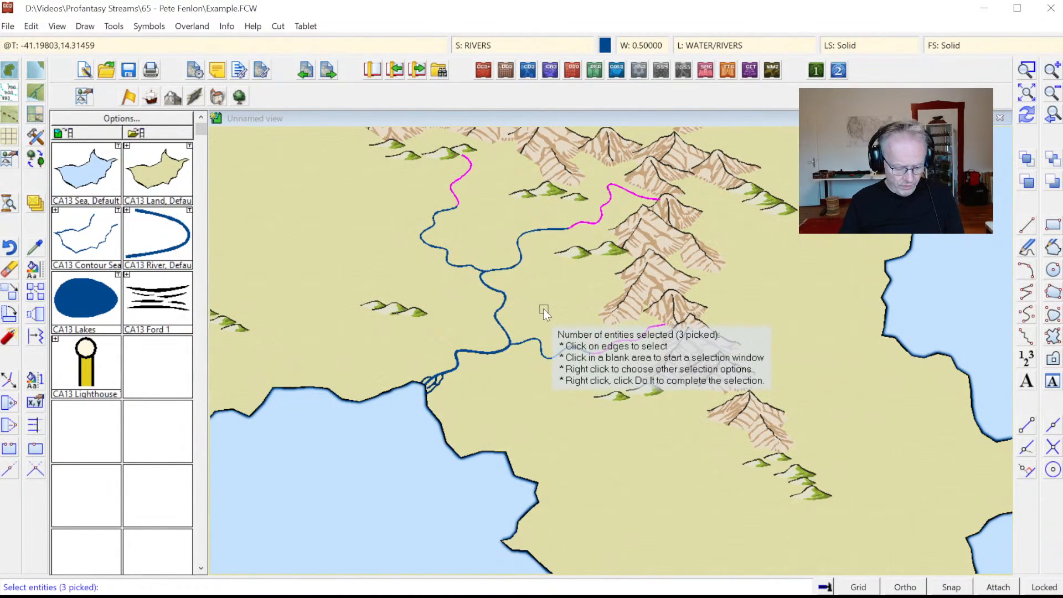
{"action": "key", "text": "Return"}
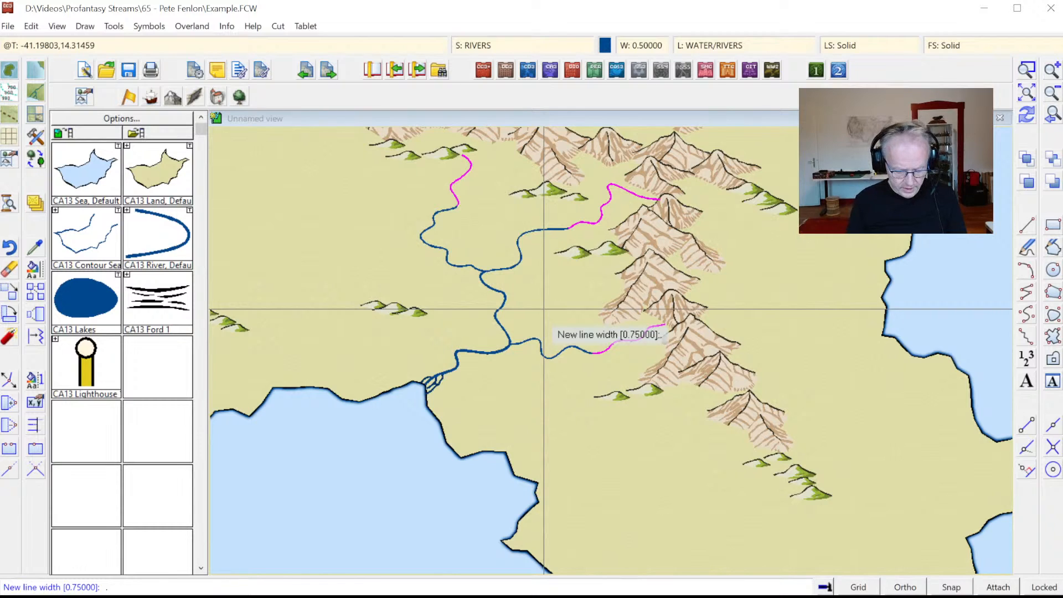
{"action": "type", "text": ".3"}
{"action": "key", "text": "Return"}
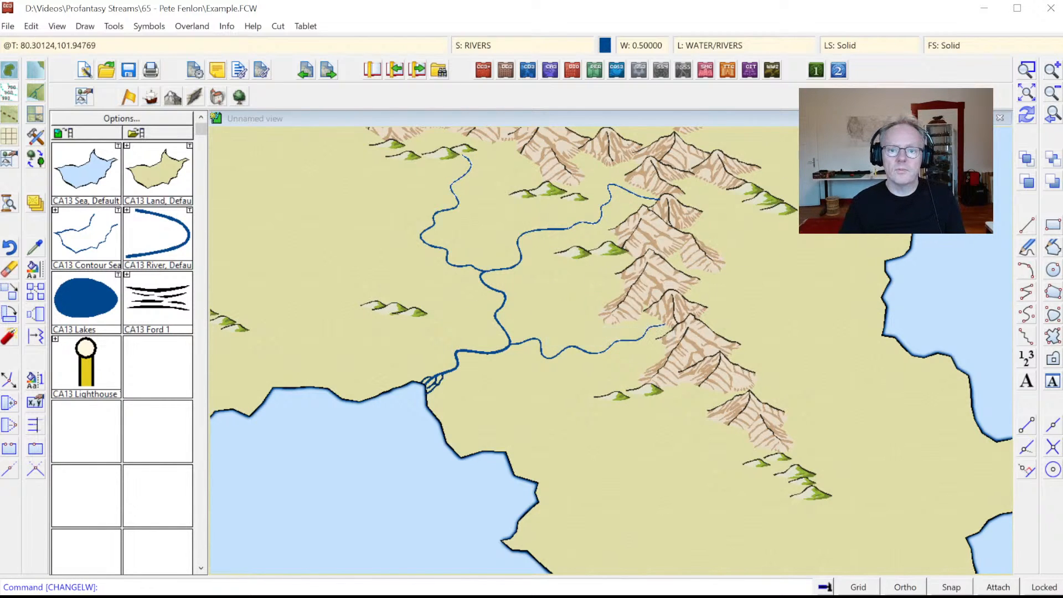
- Draw a smooth river from the isolated western mountains south to the coast, ending on the coastline
{"action": "left_click", "coordinate": [1027, 119]}
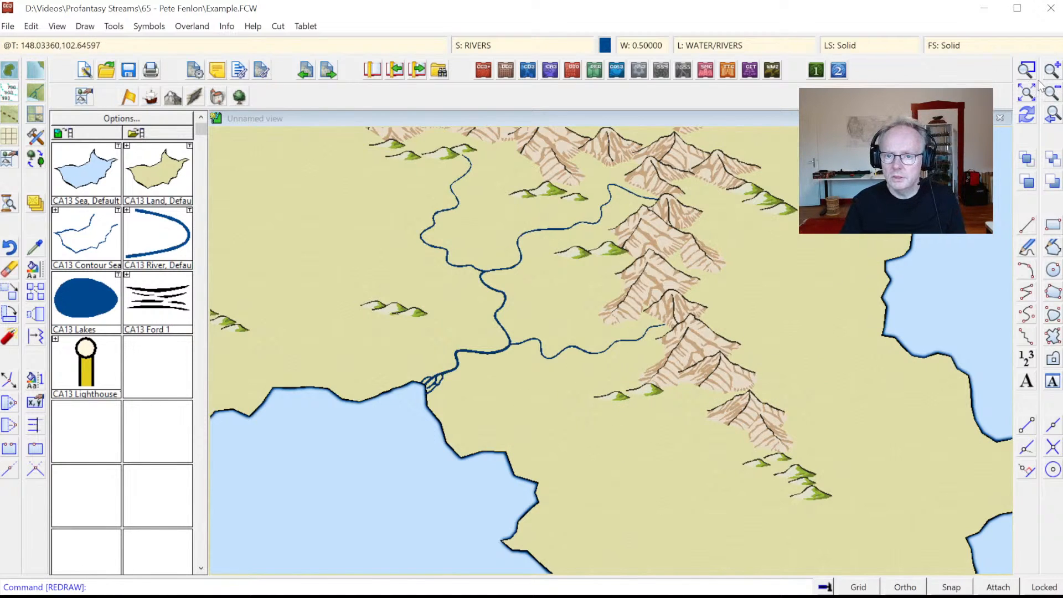
{"action": "left_click", "coordinate": [1025, 92]}
{"action": "left_click", "coordinate": [1025, 70]}
{"action": "left_click", "coordinate": [363, 167]}
{"action": "left_click", "coordinate": [857, 504]}
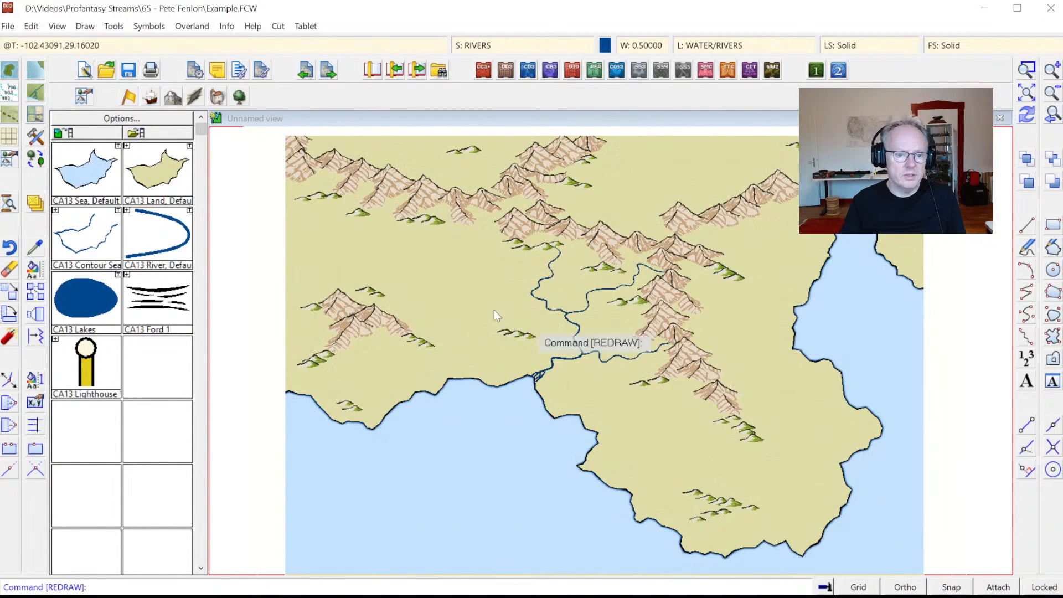
{"action": "left_click", "coordinate": [40, 105]}
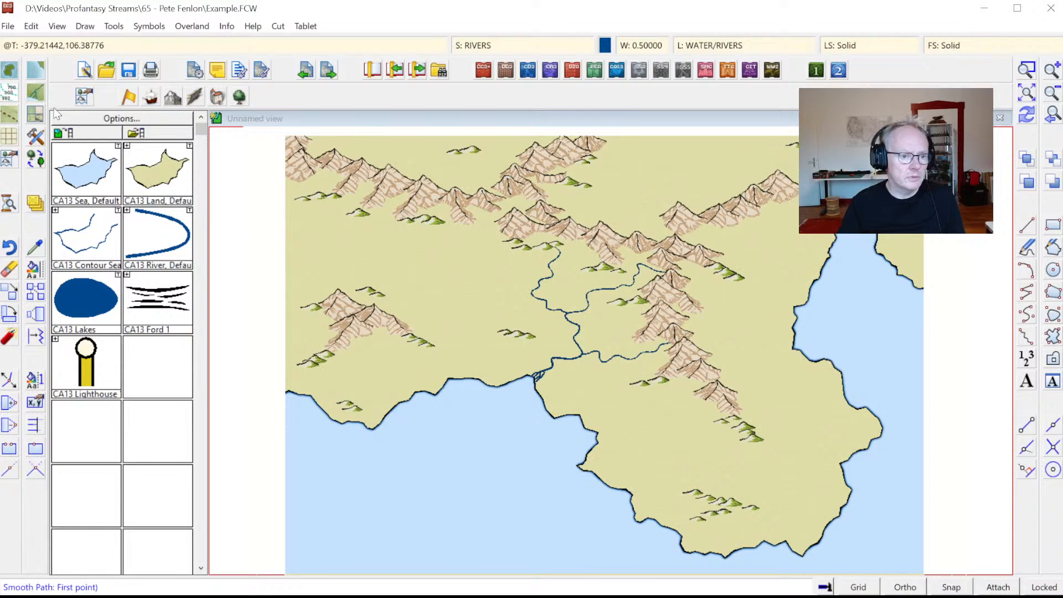
{"action": "mouse_move", "coordinate": [370, 331]}
{"action": "left_mouse_down"}
{"action": "mouse_move", "coordinate": [382, 373]}
{"action": "mouse_move", "coordinate": [373, 379]}
{"action": "mouse_move", "coordinate": [399, 405]}
{"action": "left_mouse_up"}
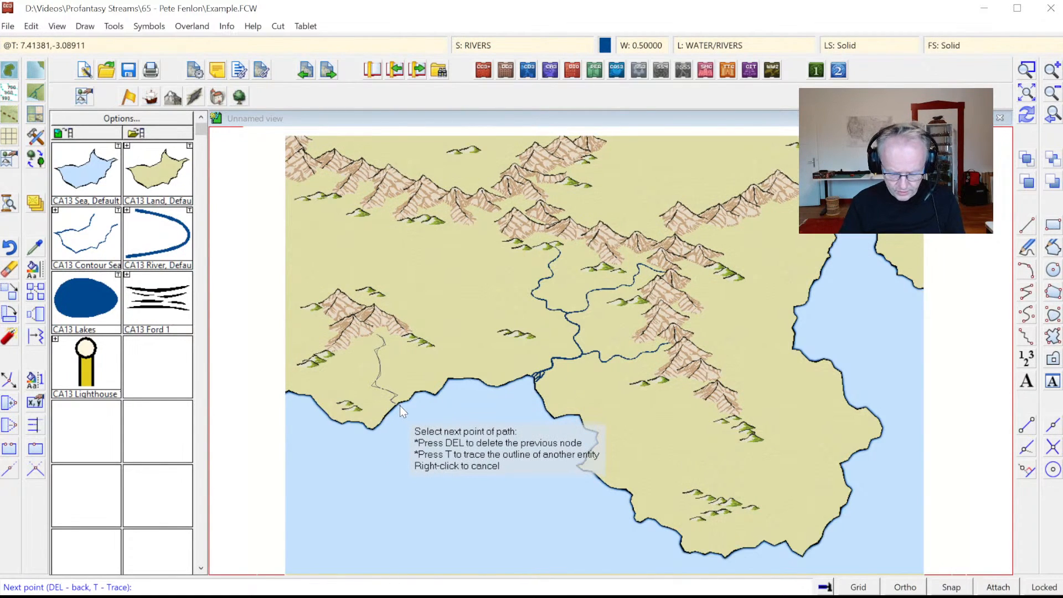
{"action": "key", "text": "F8"}
{"action": "left_click", "coordinate": [396, 406]}
{"action": "right_click", "coordinate": [396, 405]}
- Draw a river from the northwestern mountain range southwest past the western map edge
{"action": "left_click", "coordinate": [363, 182]}
{"action": "left_click", "coordinate": [332, 224]}
{"action": "left_click", "coordinate": [318, 222]}
{"action": "left_click", "coordinate": [299, 223]}
{"action": "left_click", "coordinate": [284, 231]}
{"action": "left_click", "coordinate": [279, 234]}
{"action": "right_click", "coordinate": [279, 235]}
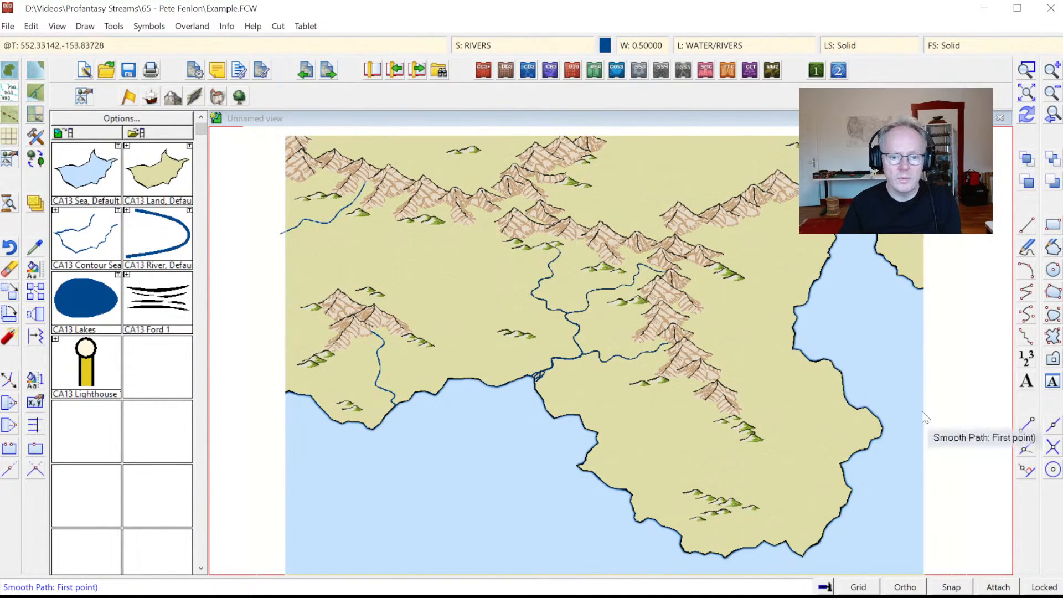
- Draw a winding river from the southern end of the eastern range southwest to the peninsula's western coast
{"action": "left_click", "coordinate": [699, 384]}
{"action": "left_click", "coordinate": [689, 387]}
{"action": "left_click", "coordinate": [685, 400]}
{"action": "left_click", "coordinate": [689, 407]}
{"action": "left_click", "coordinate": [675, 412]}
{"action": "left_click", "coordinate": [671, 421]}
{"action": "left_click", "coordinate": [674, 428]}
{"action": "left_click", "coordinate": [677, 438]}
{"action": "left_click", "coordinate": [669, 449]}
{"action": "left_click", "coordinate": [653, 451]}
{"action": "left_click", "coordinate": [646, 459]}
{"action": "left_click", "coordinate": [638, 465]}
{"action": "left_click", "coordinate": [642, 474]}
{"action": "left_click", "coordinate": [640, 484]}
{"action": "key", "text": "F7"}
{"action": "left_click", "coordinate": [631, 490]}
{"action": "right_click", "coordinate": [631, 490]}
- Draw a river from the northeastern foothills southeast to the east coast, attaching its end to the coastline
{"action": "left_click", "coordinate": [720, 258]}
{"action": "left_click", "coordinate": [751, 261]}
{"action": "left_click", "coordinate": [763, 298]}
{"action": "left_click", "coordinate": [746, 316]}
{"action": "left_click", "coordinate": [771, 323]}
{"action": "left_click", "coordinate": [754, 340]}
{"action": "left_click", "coordinate": [782, 335]}
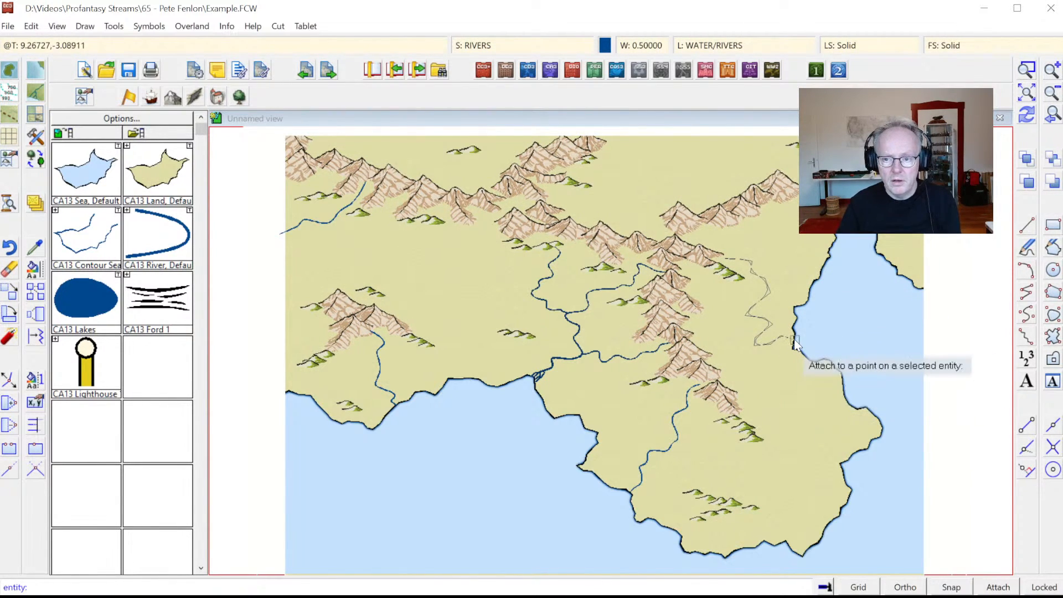
{"action": "left_click", "coordinate": [808, 341]}
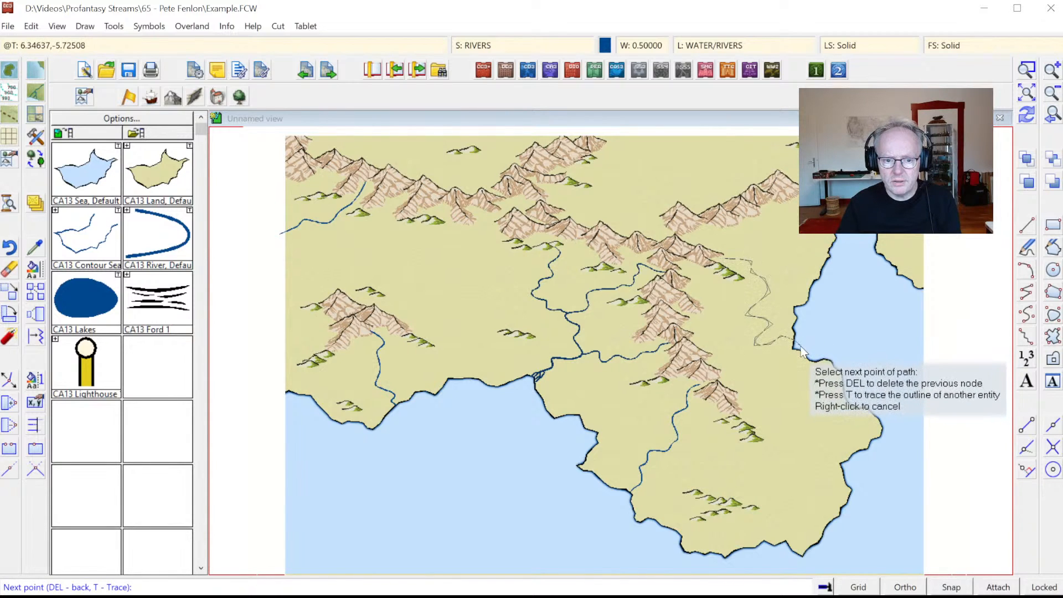
{"action": "right_click", "coordinate": [808, 341]}
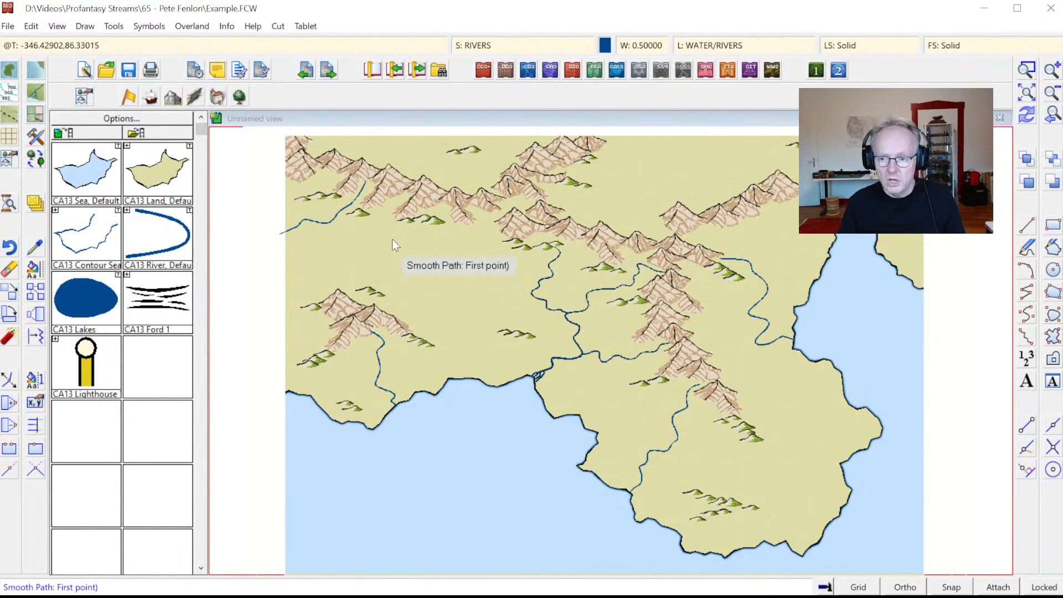
- Draw a long winding river from the northern range between the western mountains and main river, attaching its mouth to the south coast
{"action": "left_click", "coordinate": [451, 222]}
{"action": "left_click", "coordinate": [444, 239]}
{"action": "left_click", "coordinate": [451, 252]}
{"action": "left_click", "coordinate": [421, 268]}
{"action": "left_click", "coordinate": [443, 281]}
{"action": "left_click", "coordinate": [435, 291]}
{"action": "left_click", "coordinate": [463, 308]}
{"action": "left_click", "coordinate": [449, 327]}
{"action": "left_click", "coordinate": [462, 338]}
{"action": "left_click", "coordinate": [447, 353]}
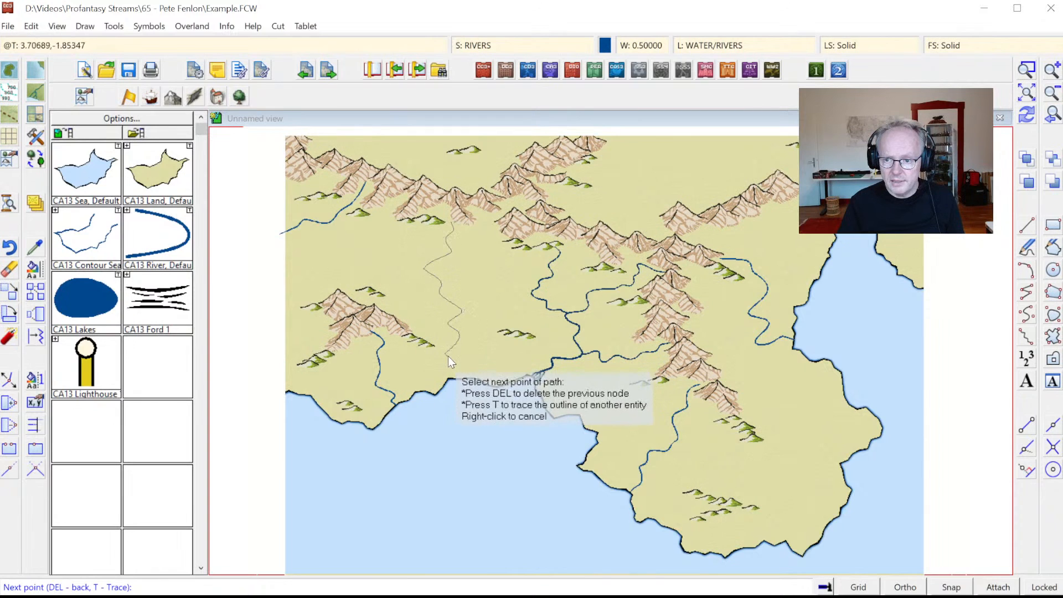
{"action": "left_click", "coordinate": [463, 357]}
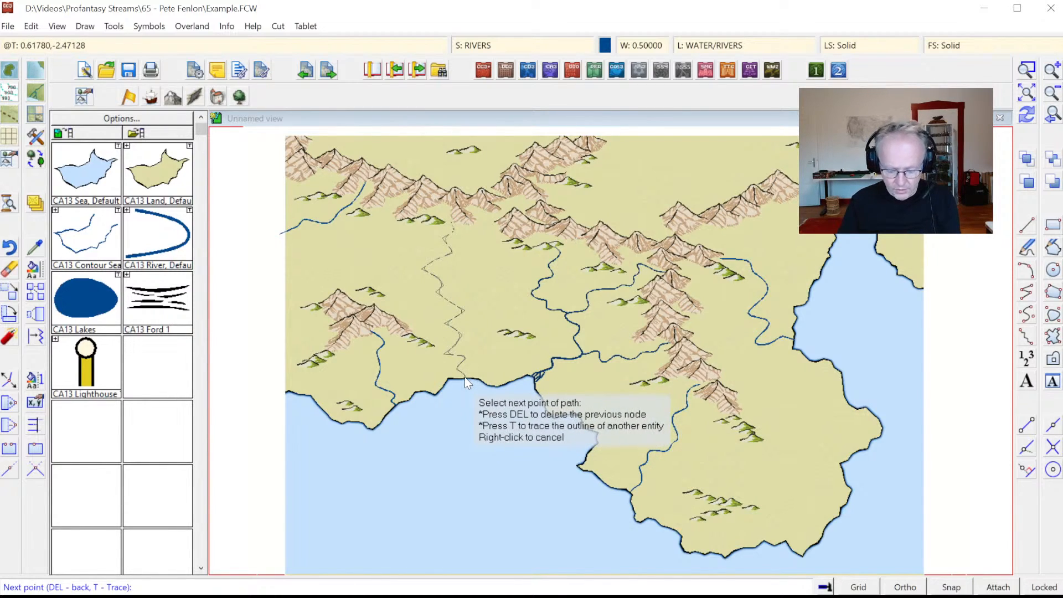
{"action": "key", "text": "t"}
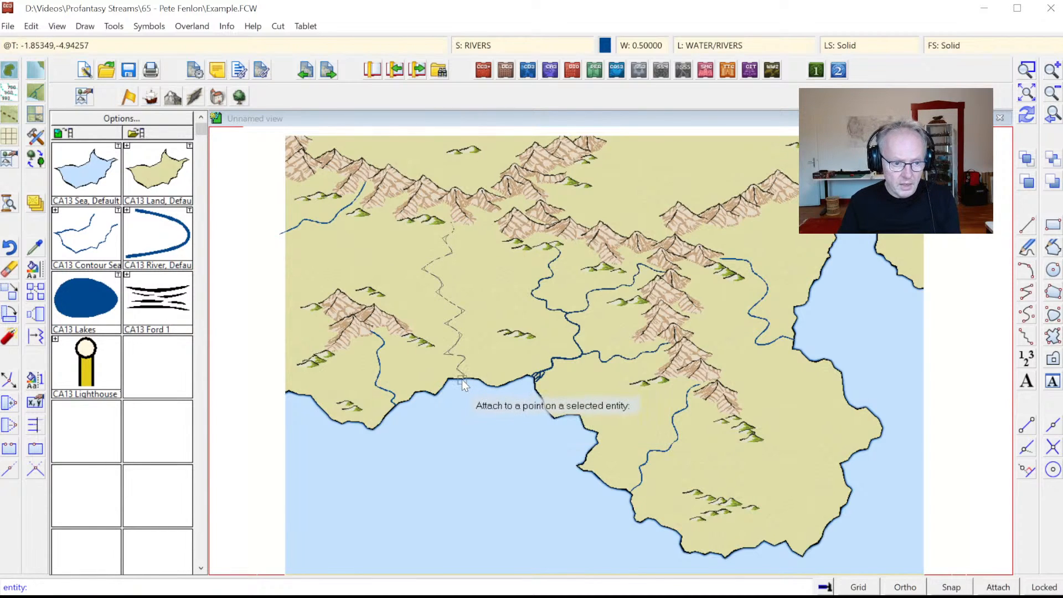
{"action": "left_click", "coordinate": [464, 377]}
{"action": "right_click", "coordinate": [474, 380]}
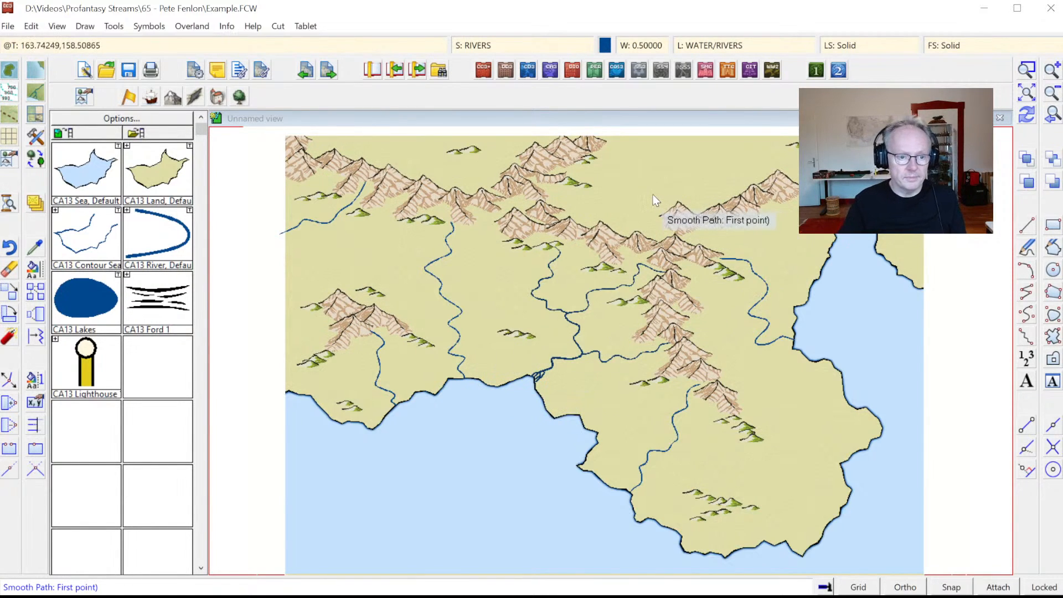
- Draw a river from the foothills below the eastern range to the peninsula's southern coast, attaching its end to the coastline
{"action": "left_click", "coordinate": [755, 441]}
{"action": "left_click", "coordinate": [768, 471]}
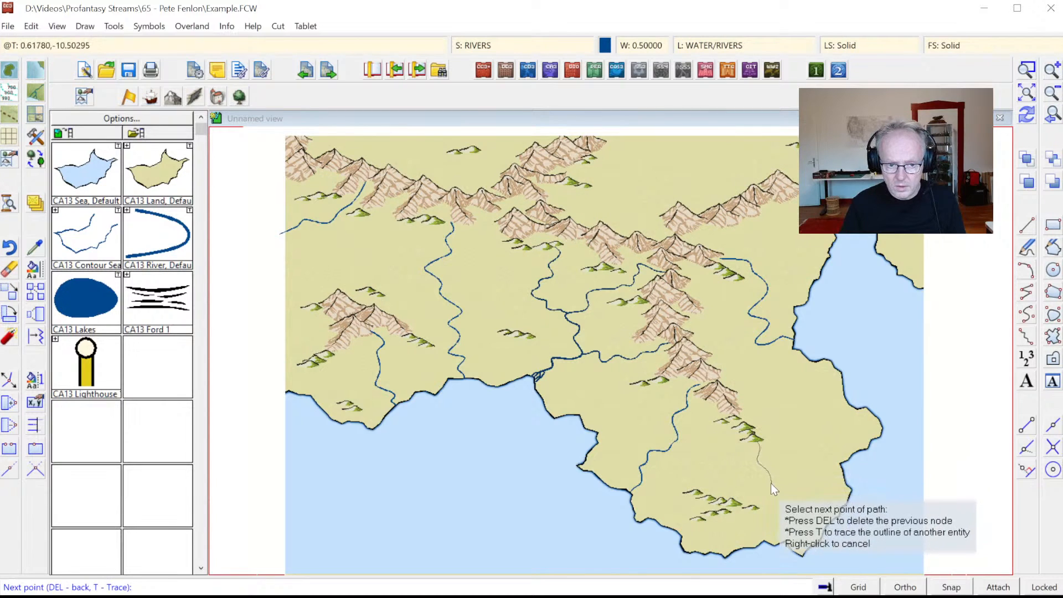
{"action": "left_click", "coordinate": [757, 492]}
{"action": "left_click", "coordinate": [801, 501]}
{"action": "left_click", "coordinate": [790, 523]}
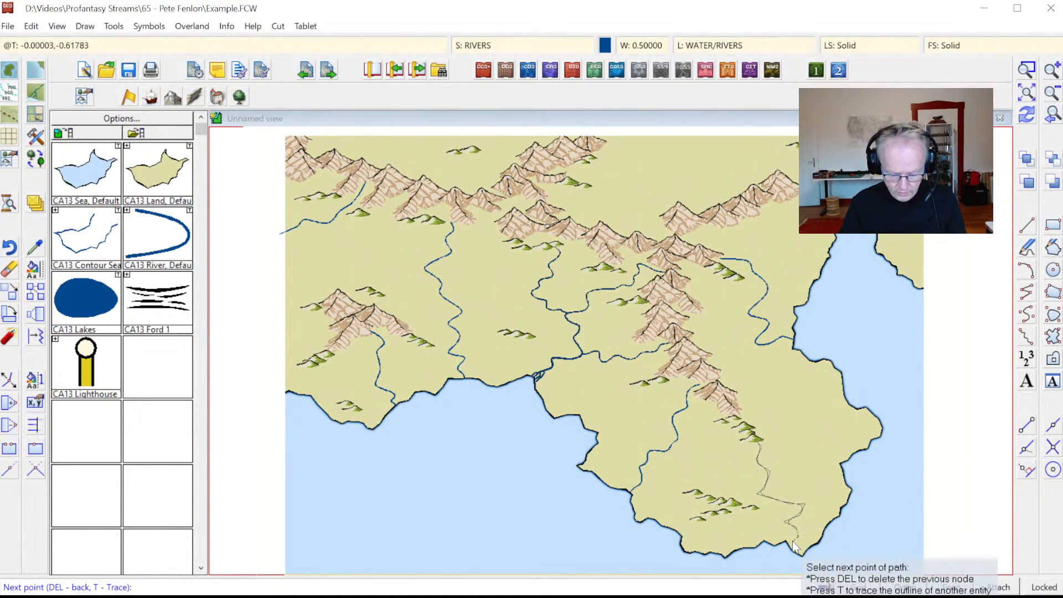
{"action": "key", "text": "t"}
{"action": "left_click", "coordinate": [788, 546]}
{"action": "right_click", "coordinate": [790, 546]}
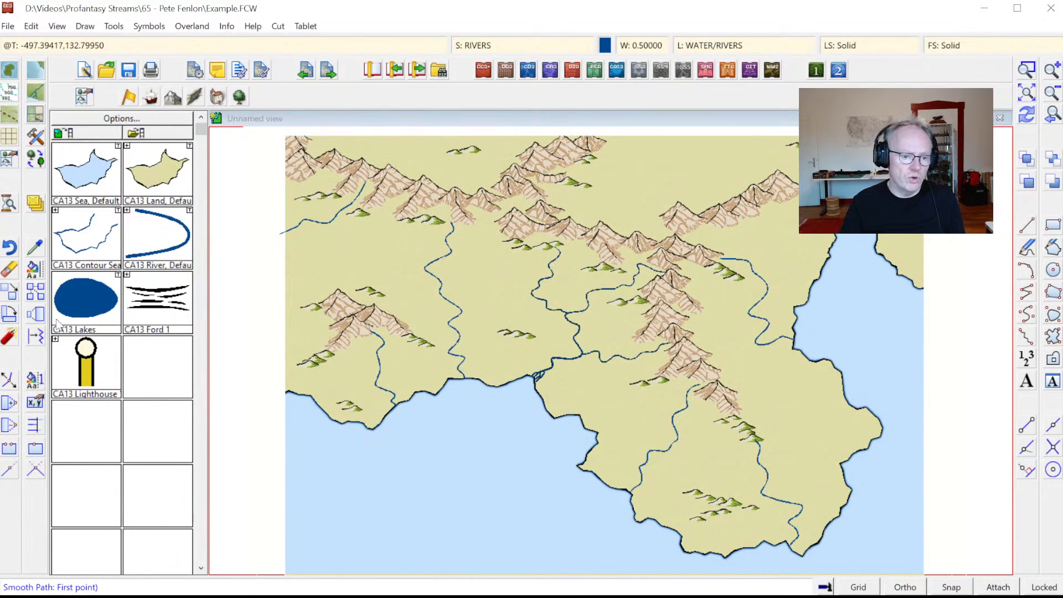
- Split the long river east of the western mountains at two points along its course
{"action": "left_click", "coordinate": [36, 450]}
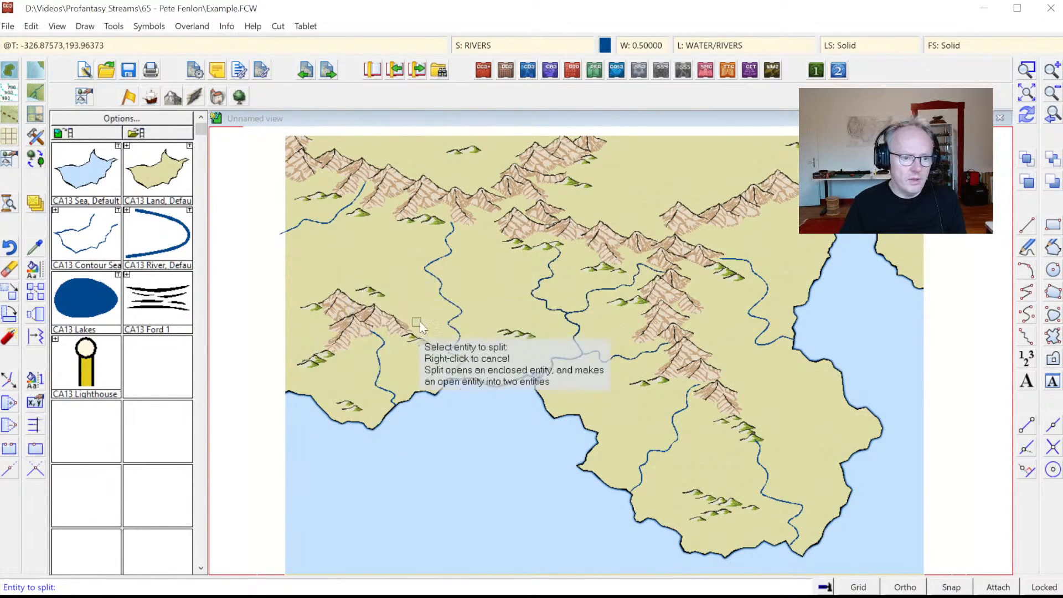
{"action": "left_click", "coordinate": [442, 296]}
{"action": "left_click", "coordinate": [450, 319]}
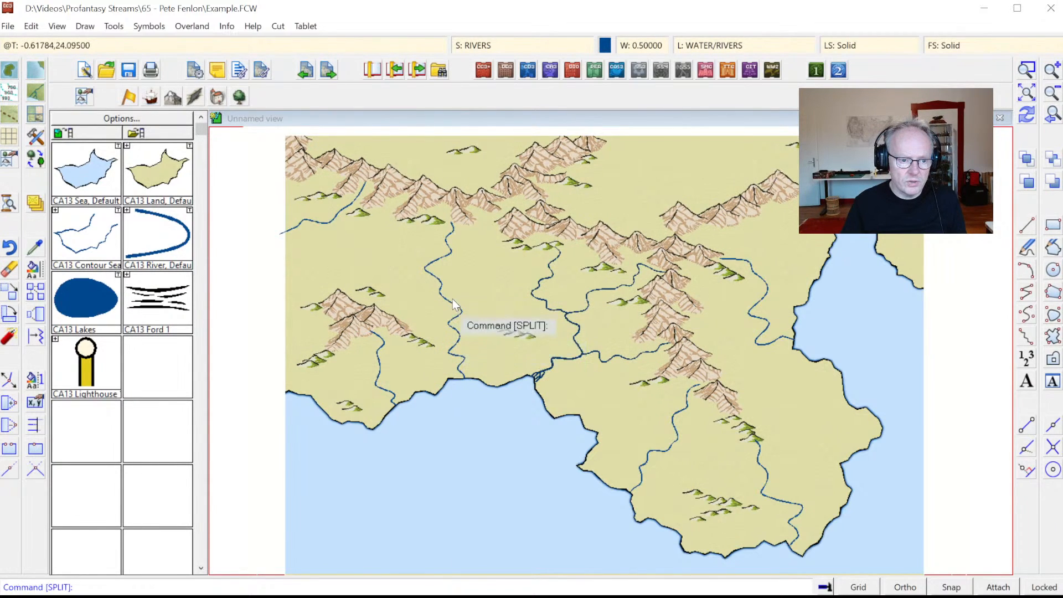
{"action": "left_click", "coordinate": [447, 303]}
{"action": "left_click", "coordinate": [433, 271]}
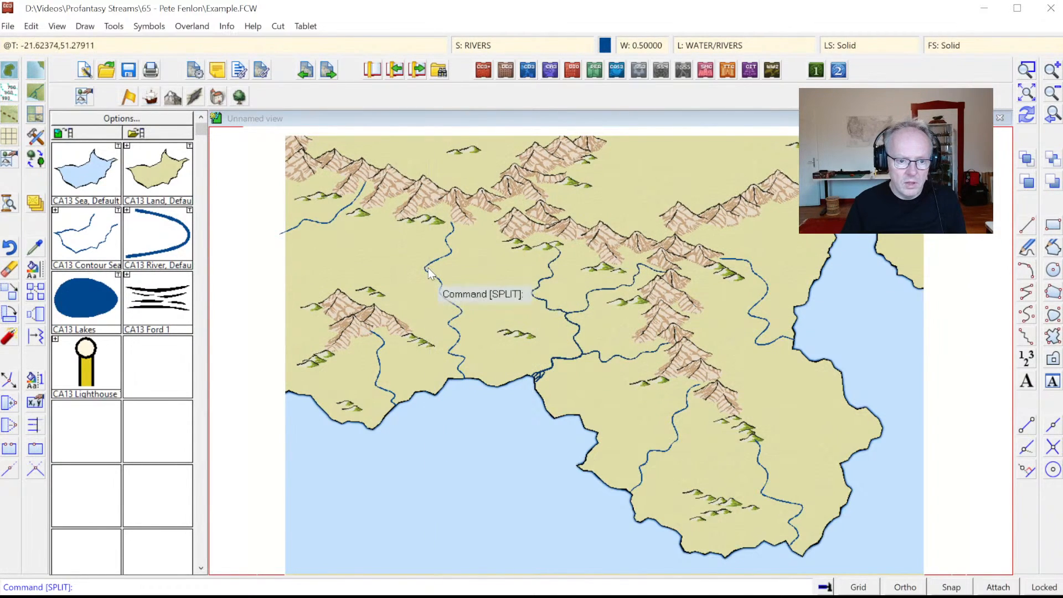
- Split the two peninsula rivers and the east coast river partway along their courses
{"action": "left_click", "coordinate": [647, 458]}
{"action": "left_click", "coordinate": [649, 455]}
{"action": "left_click", "coordinate": [676, 425]}
{"action": "left_click", "coordinate": [676, 425]}
{"action": "left_click", "coordinate": [785, 494]}
{"action": "left_click", "coordinate": [777, 474]}
{"action": "left_click", "coordinate": [764, 322]}
{"action": "left_click", "coordinate": [754, 328]}
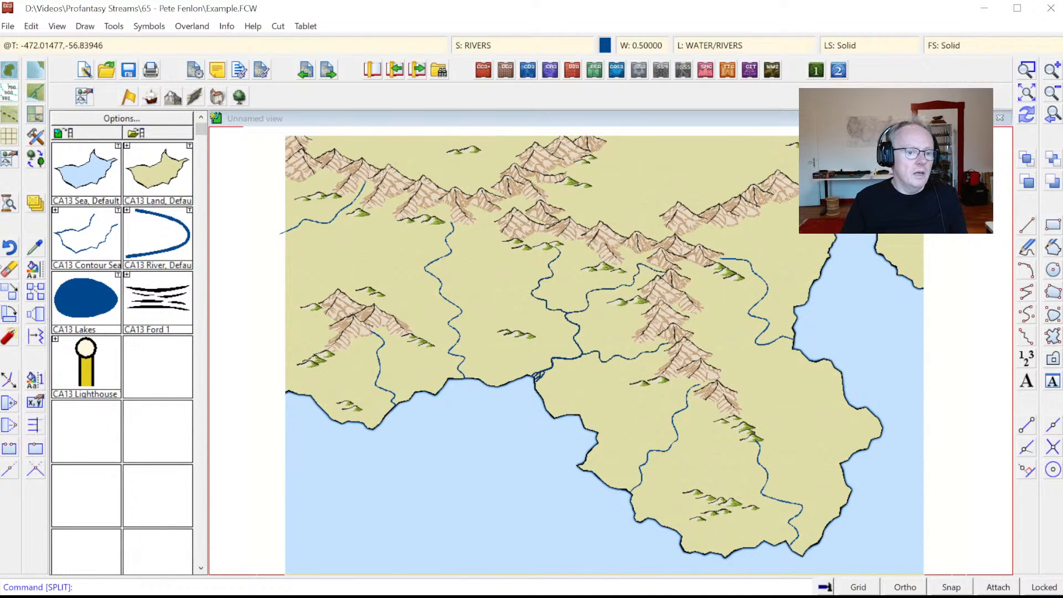
- Split the short river south of the western mountains partway along its length
{"action": "right_click", "coordinate": [379, 382]}
{"action": "left_click", "coordinate": [377, 382]}
{"action": "left_click", "coordinate": [380, 375]}
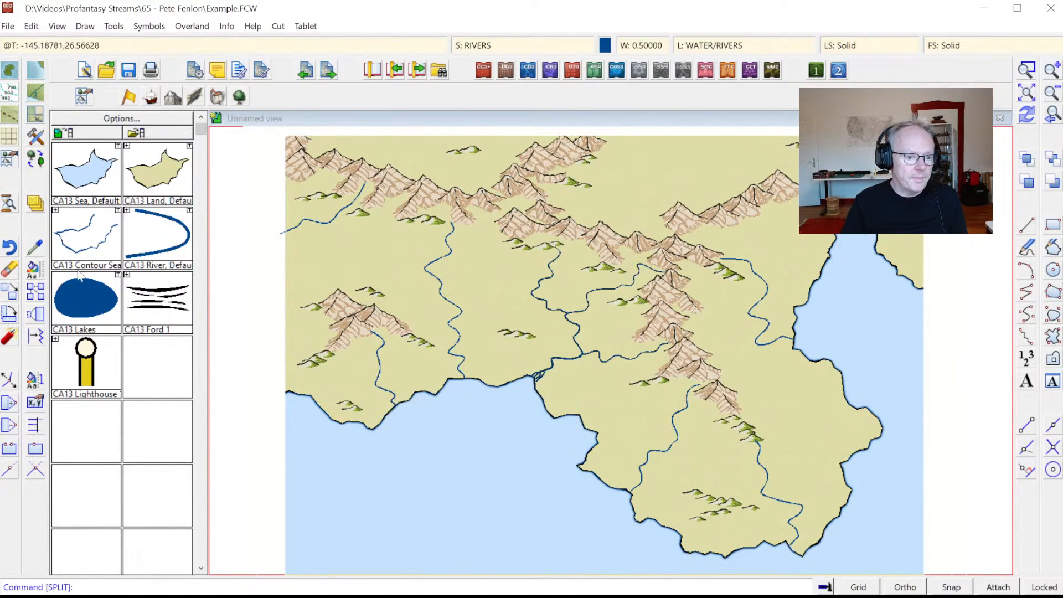
- Set the line width of the northwestern river and the upper segments of the long western, two peninsula and east coast rivers to 0.3
{"action": "right_click", "coordinate": [34, 281]}
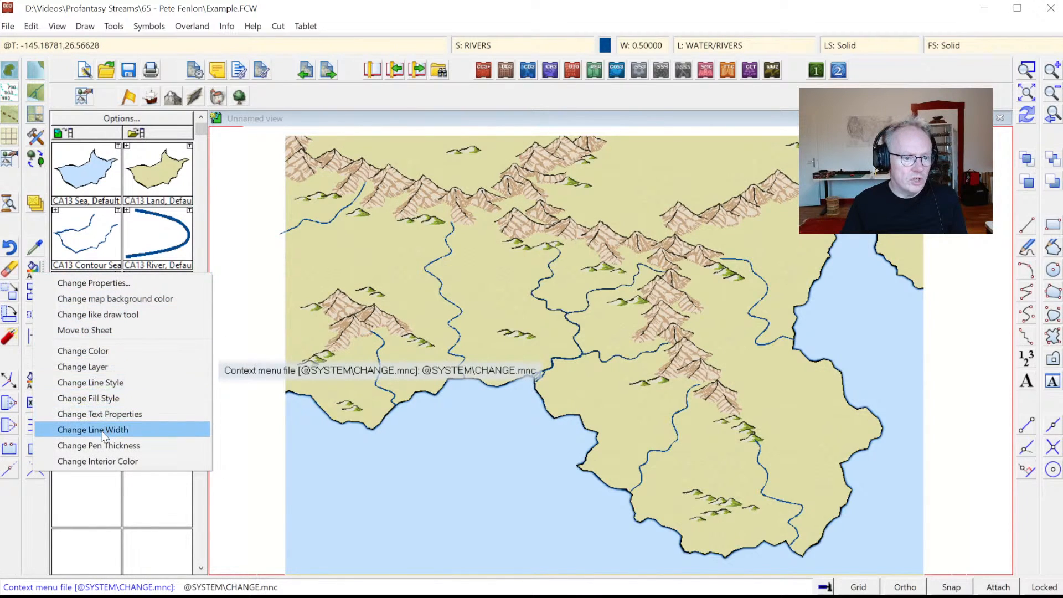
{"action": "left_click", "coordinate": [83, 430]}
{"action": "left_click", "coordinate": [344, 209]}
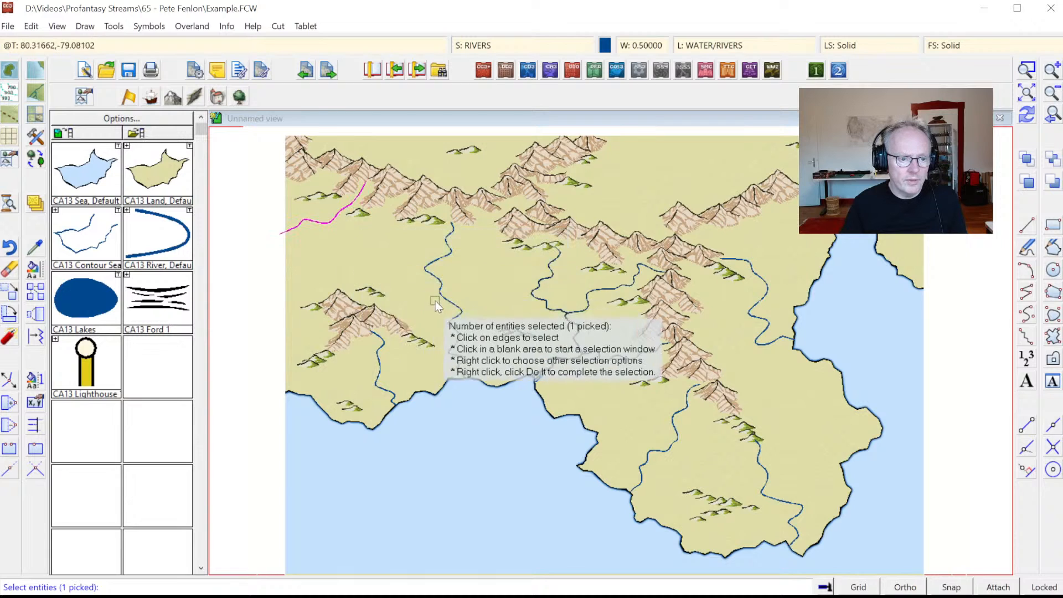
{"action": "left_click", "coordinate": [450, 256]}
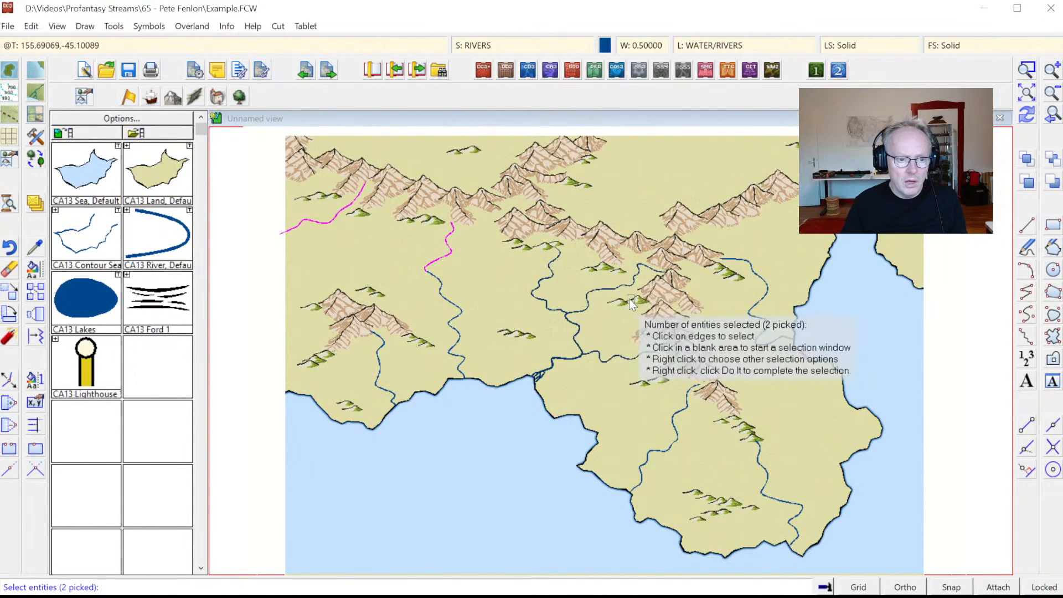
{"action": "left_click", "coordinate": [678, 408]}
{"action": "left_click", "coordinate": [759, 456]}
{"action": "left_click", "coordinate": [762, 275]}
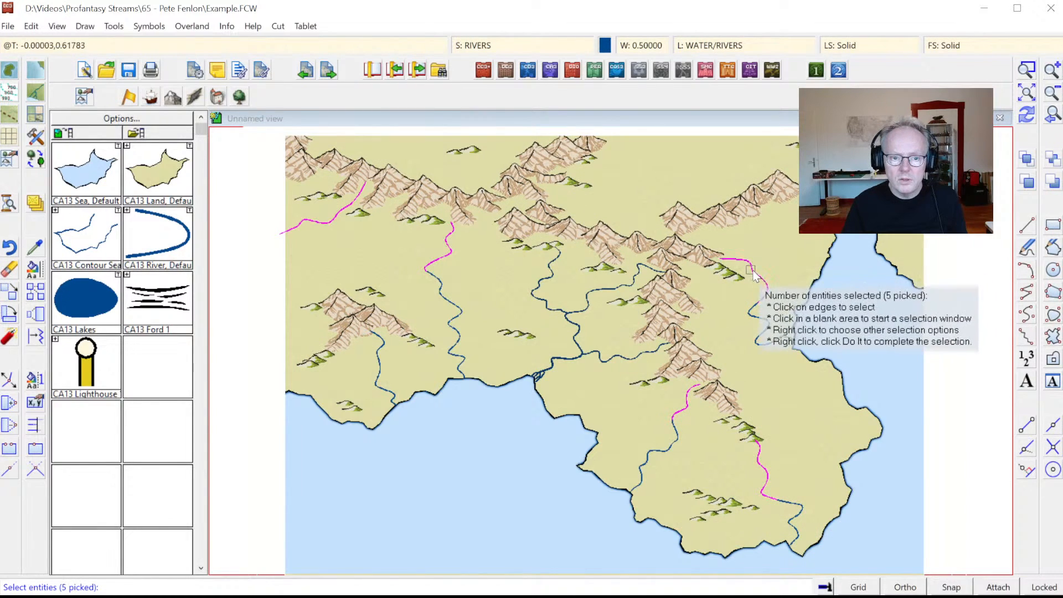
{"action": "right_click", "coordinate": [702, 369]}
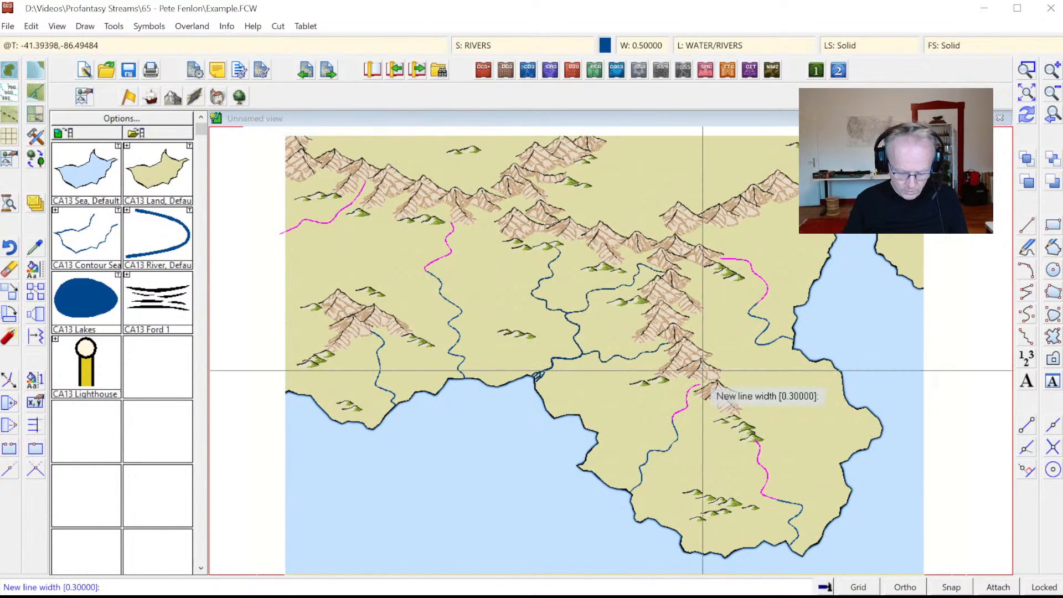
{"action": "key", "text": "Return"}
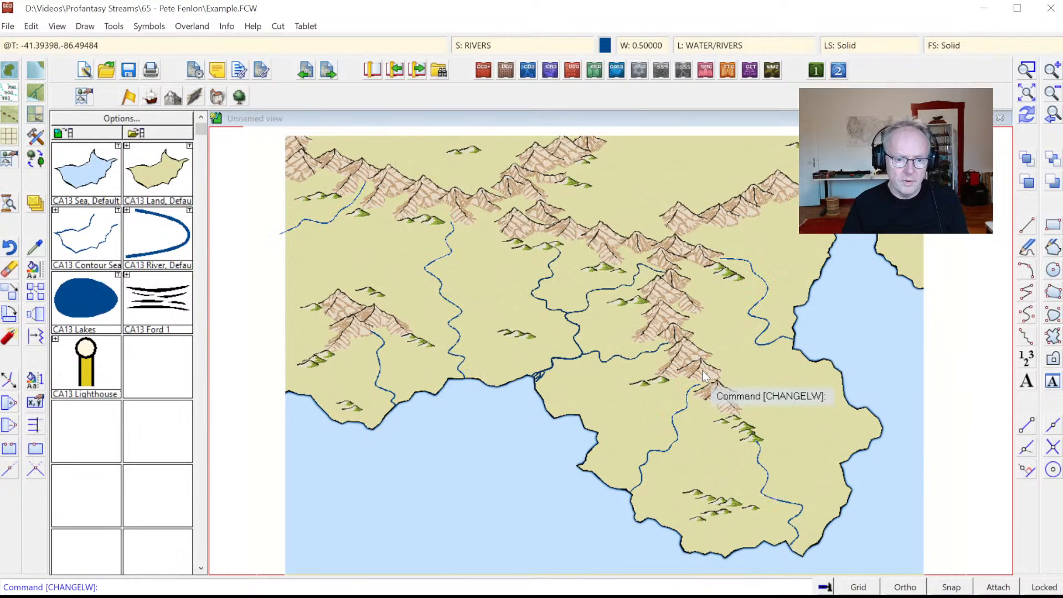
- Change the line width of the lowest segments of the long western river and the western peninsula river, excluding the eastern peninsula river
{"action": "key", "text": "Return"}
{"action": "left_click", "coordinate": [639, 486]}
{"action": "left_click", "coordinate": [796, 517]}
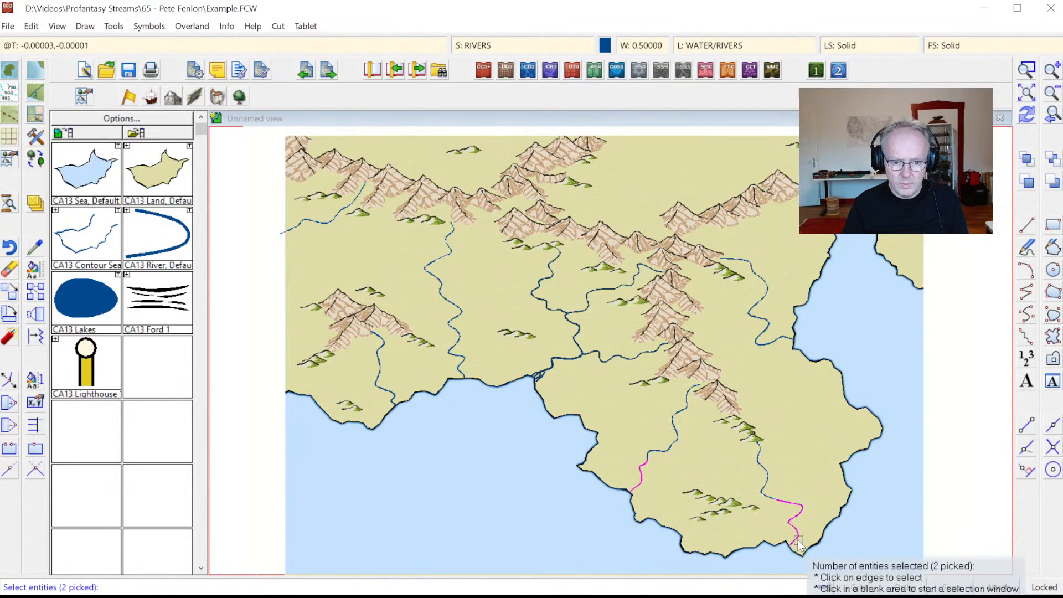
{"action": "right_click", "coordinate": [744, 534]}
{"action": "left_click", "coordinate": [672, 470]}
{"action": "left_click", "coordinate": [645, 478]}
{"action": "left_click", "coordinate": [634, 481]}
{"action": "left_click", "coordinate": [462, 354]}
{"action": "right_click", "coordinate": [682, 394]}
{"action": "left_click", "coordinate": [743, 433]}
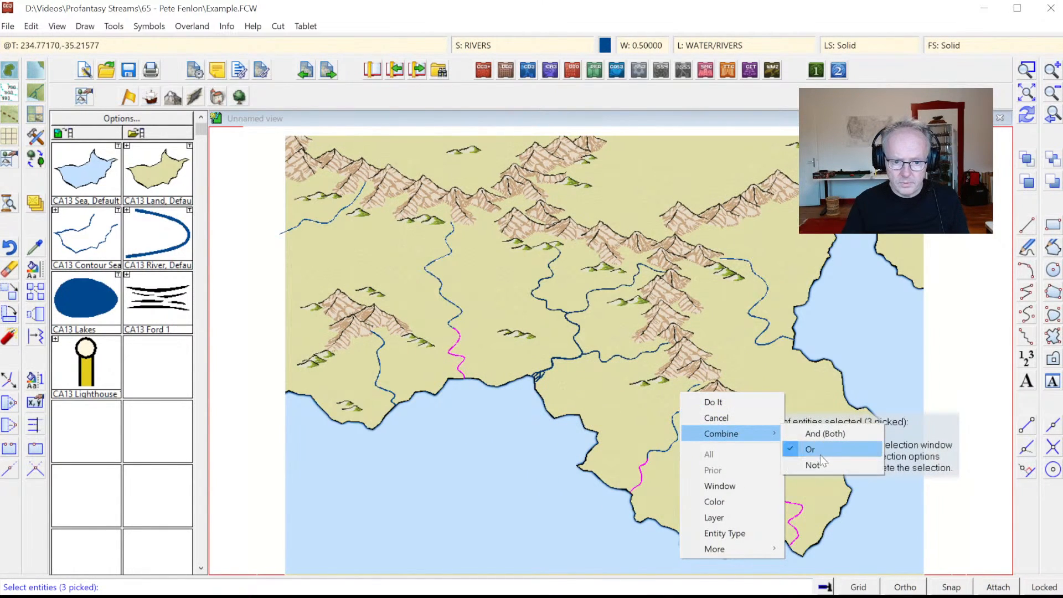
{"action": "left_click", "coordinate": [818, 464]}
{"action": "left_click", "coordinate": [791, 521]}
{"action": "right_click", "coordinate": [611, 428]}
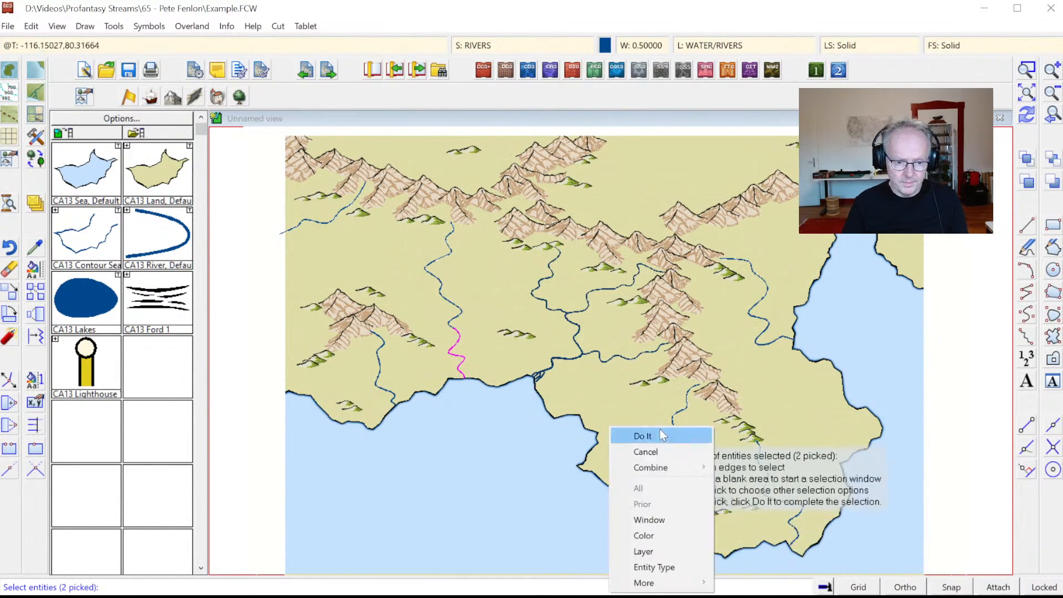
{"action": "left_click", "coordinate": [637, 437]}
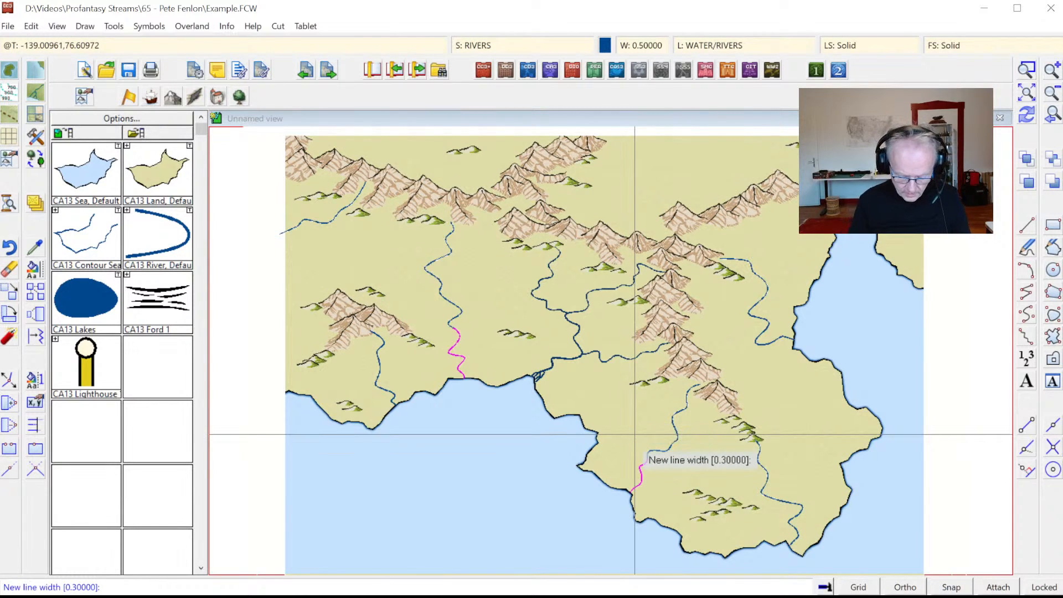
{"action": "key", "text": "Return"}
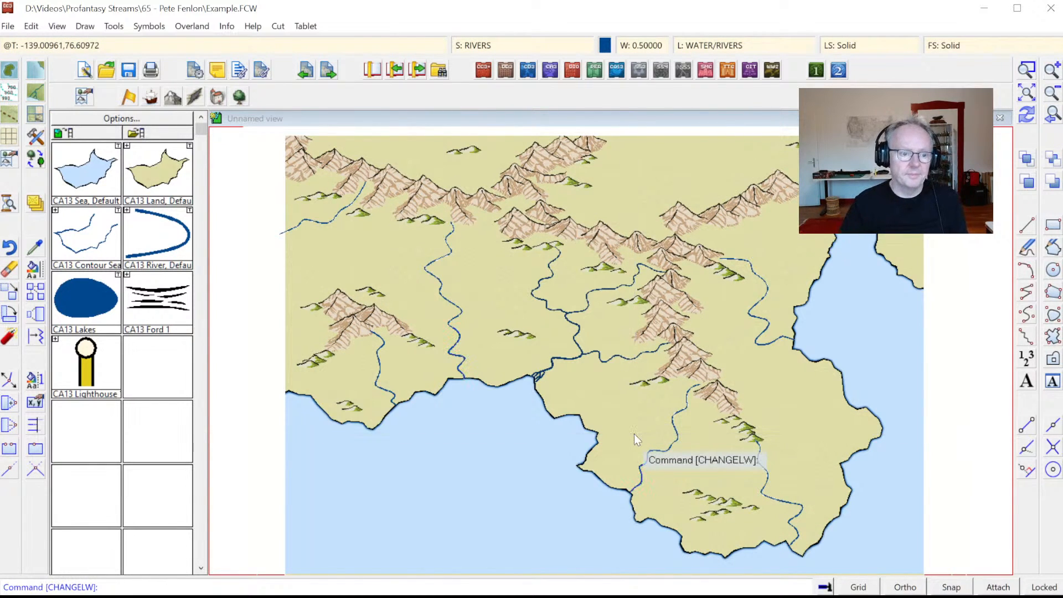
{"action": "left_click", "coordinate": [1026, 115]}
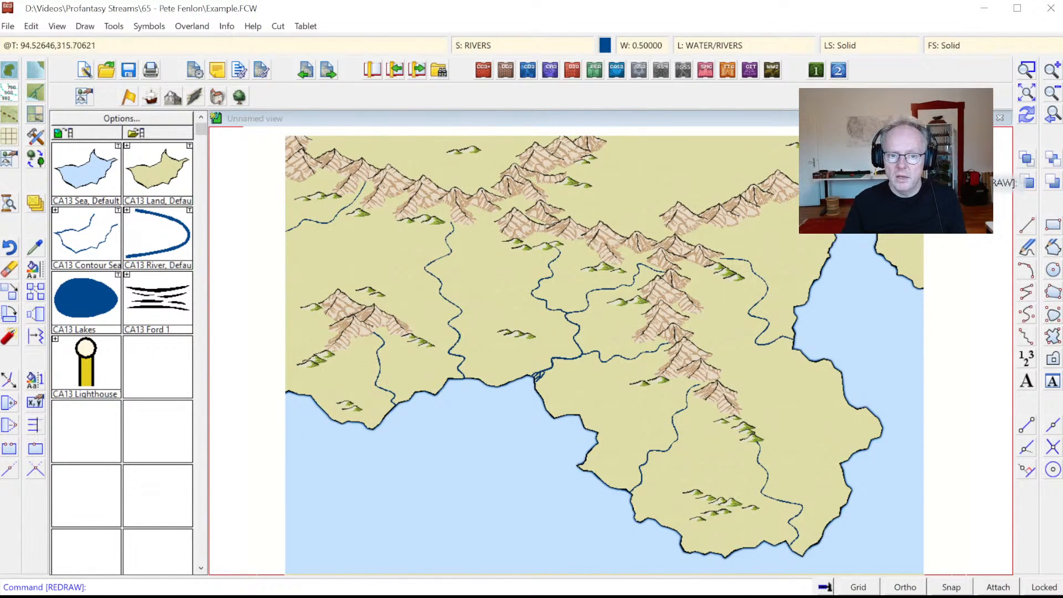
- Edit the Annual Fenlon drawing tool Terrain Default, Variable to use the current color, and save its settings
{"action": "left_click", "coordinate": [35, 117]}
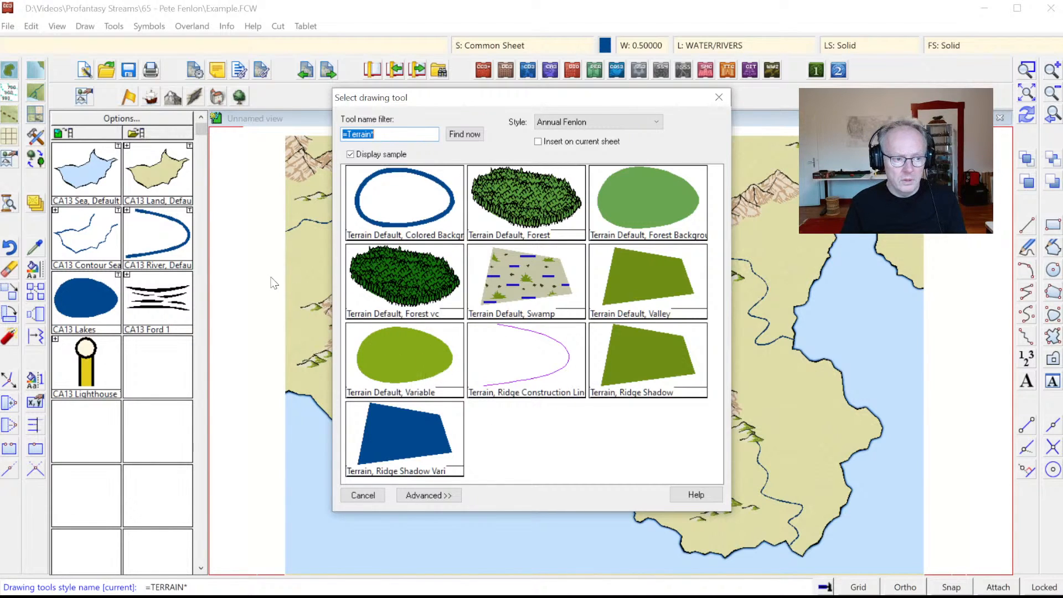
{"action": "key", "text": "Escape"}
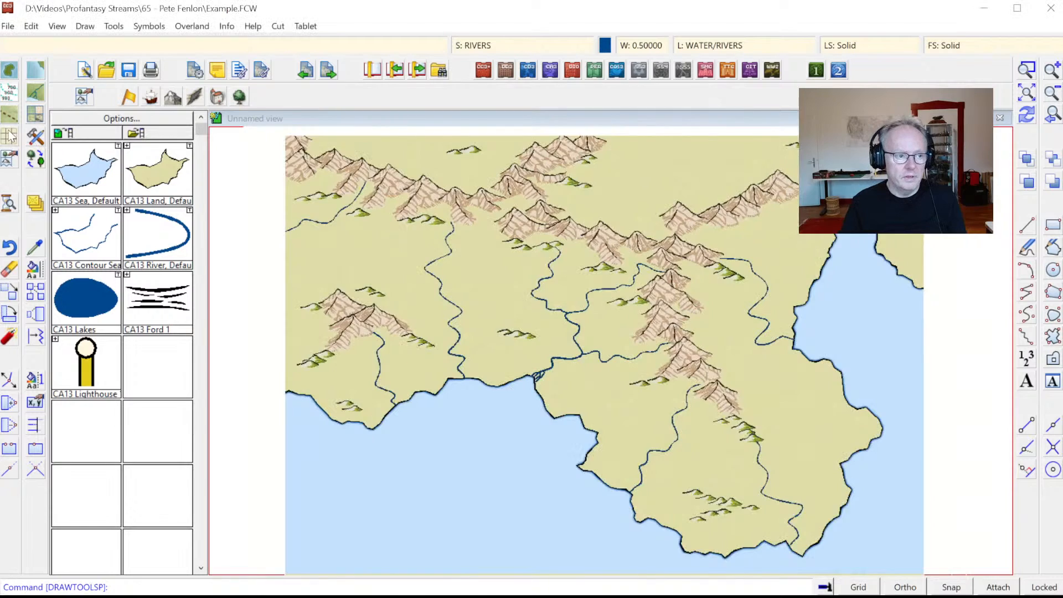
{"action": "left_click", "coordinate": [36, 138]}
{"action": "left_click_drag", "start_coordinate": [716, 192], "coordinate": [711, 388]}
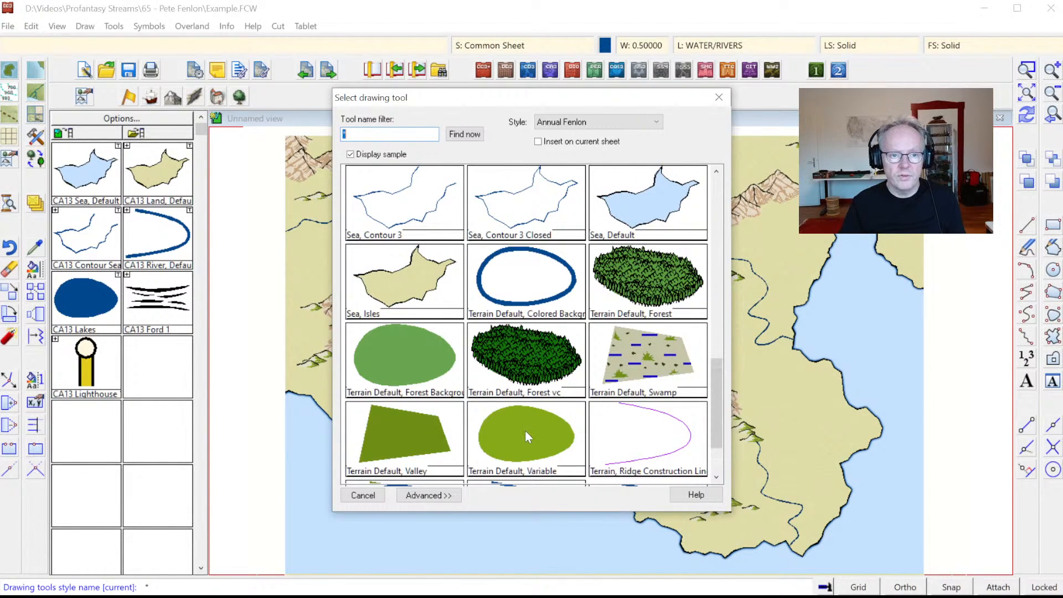
{"action": "left_click", "coordinate": [429, 495]}
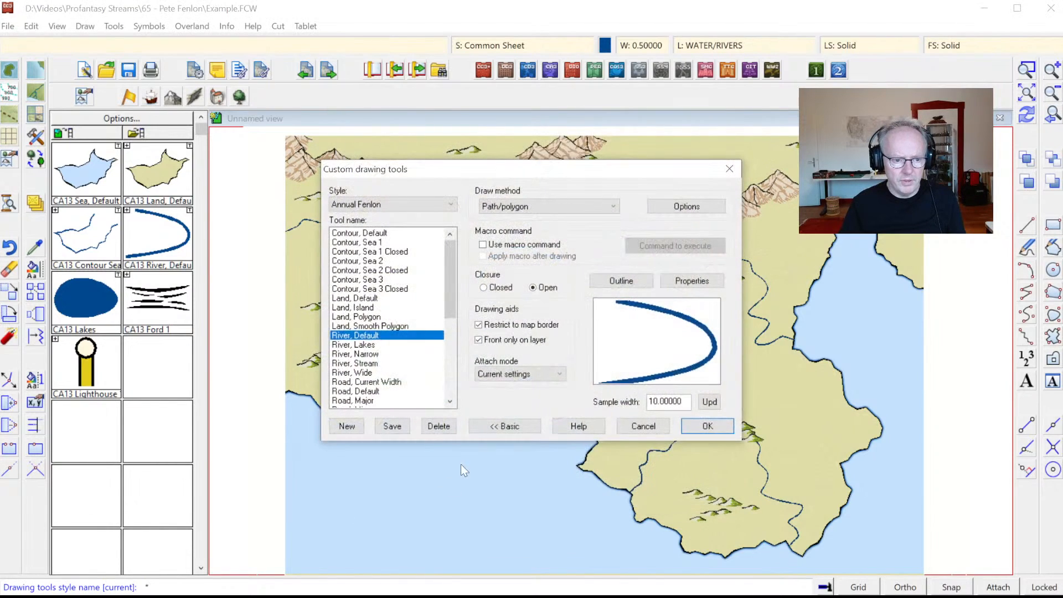
{"action": "left_click_drag", "start_coordinate": [450, 264], "coordinate": [446, 341]}
{"action": "left_click", "coordinate": [386, 372]}
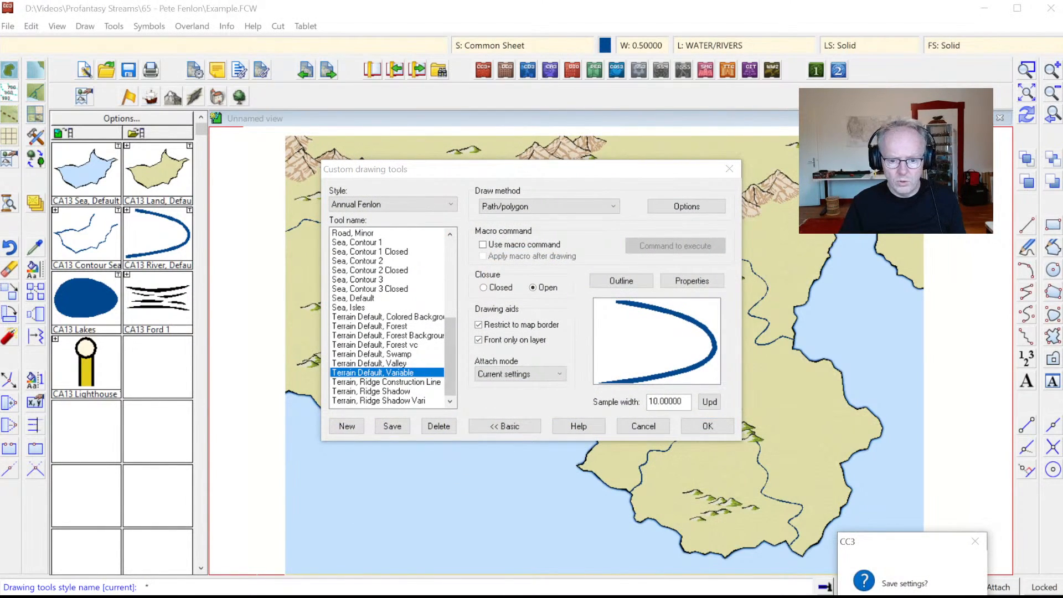
{"action": "left_click", "coordinate": [893, 596]}
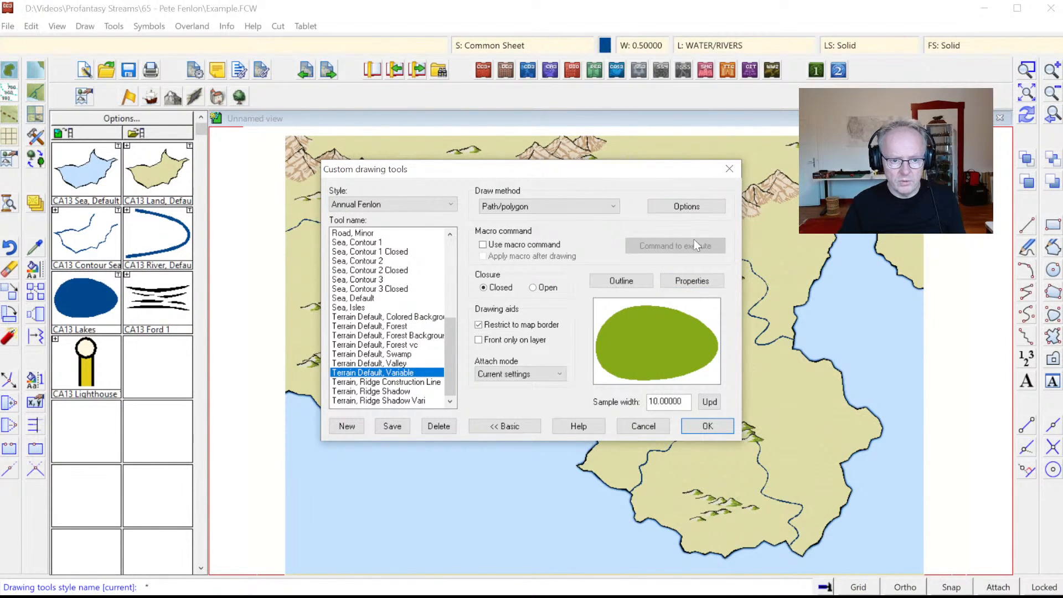
{"action": "left_click", "coordinate": [694, 279]}
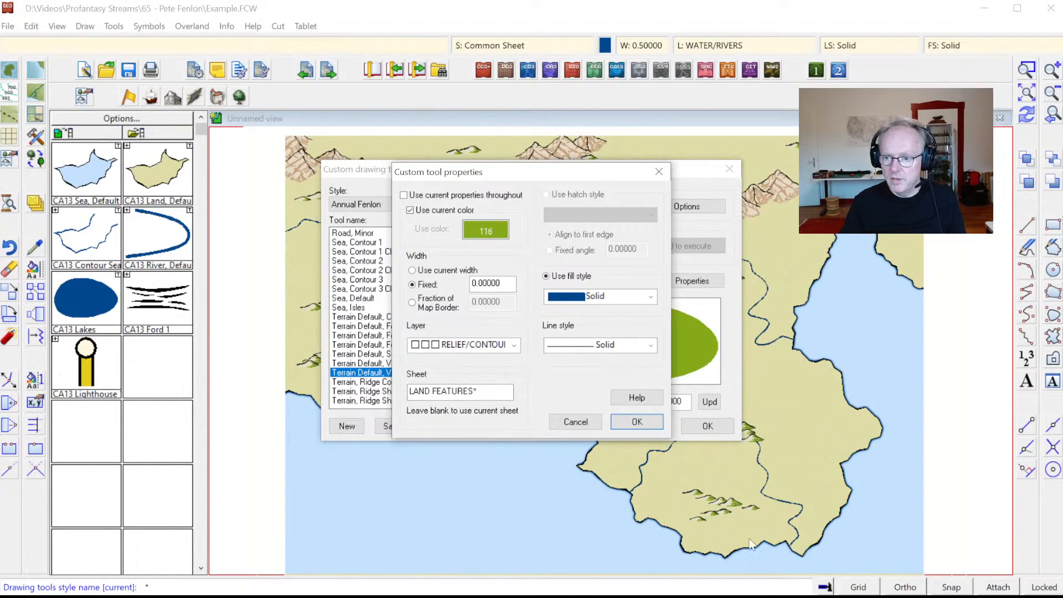
{"action": "left_click", "coordinate": [651, 427]}
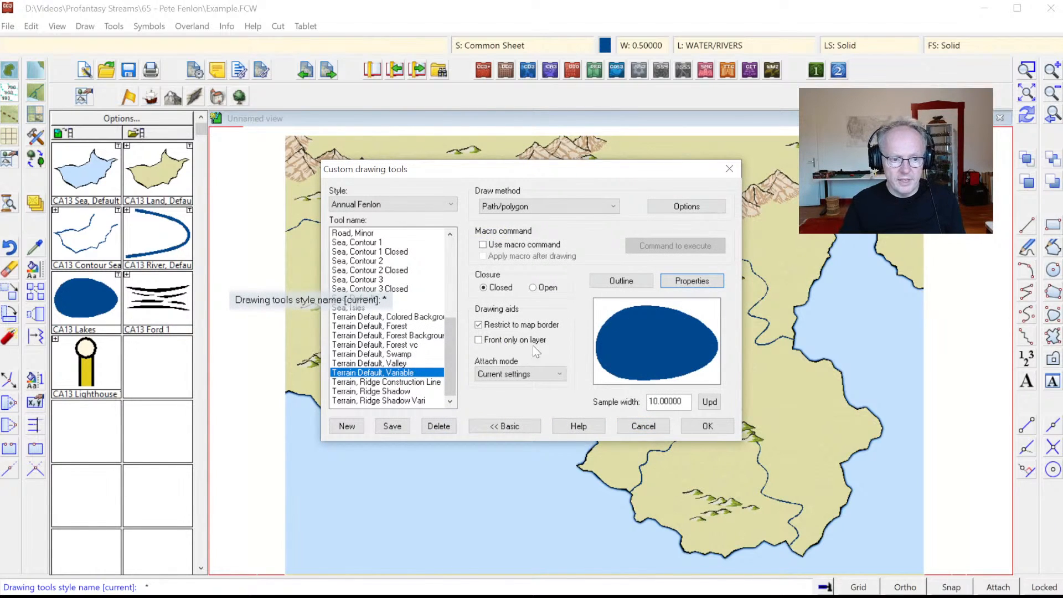
{"action": "left_click", "coordinate": [688, 428]}
{"action": "key", "text": "Return"}
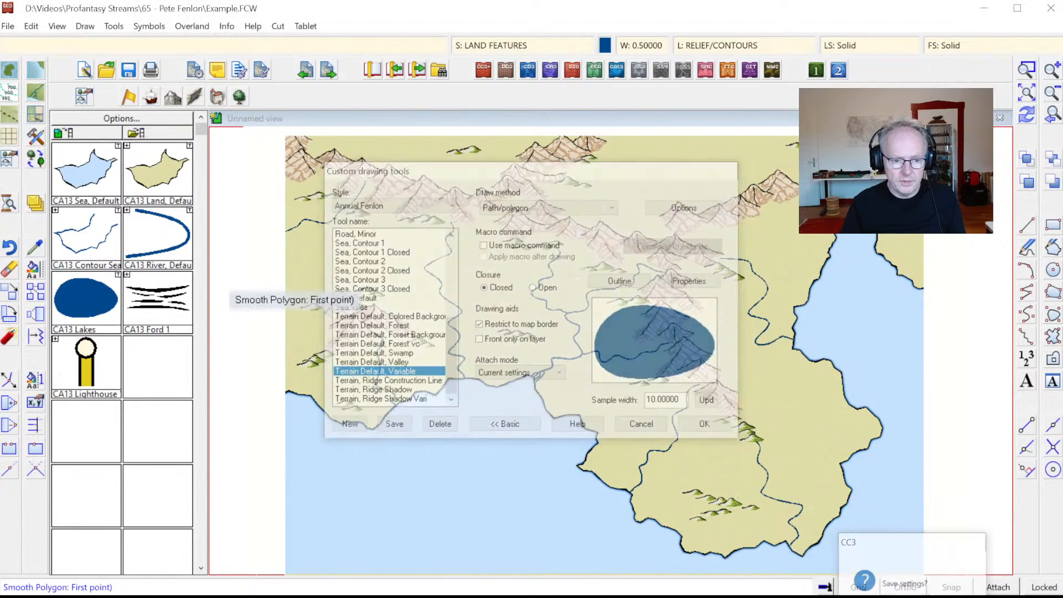
- Try to draw a terrain area in color 45 around the connected mountain ranges, and undo it
{"action": "left_click", "coordinate": [606, 46]}
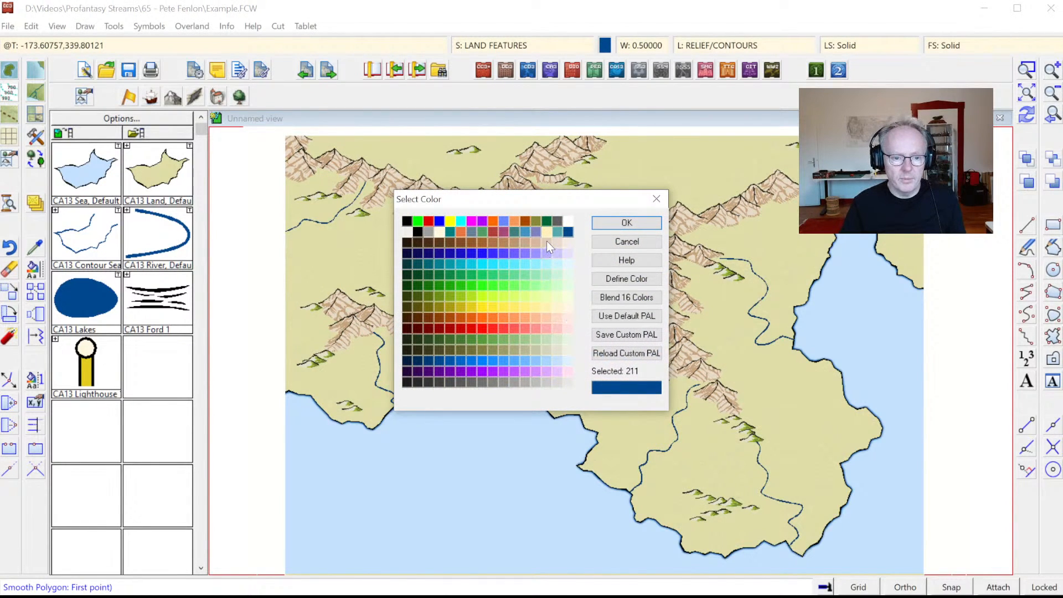
{"action": "left_click", "coordinate": [546, 241]}
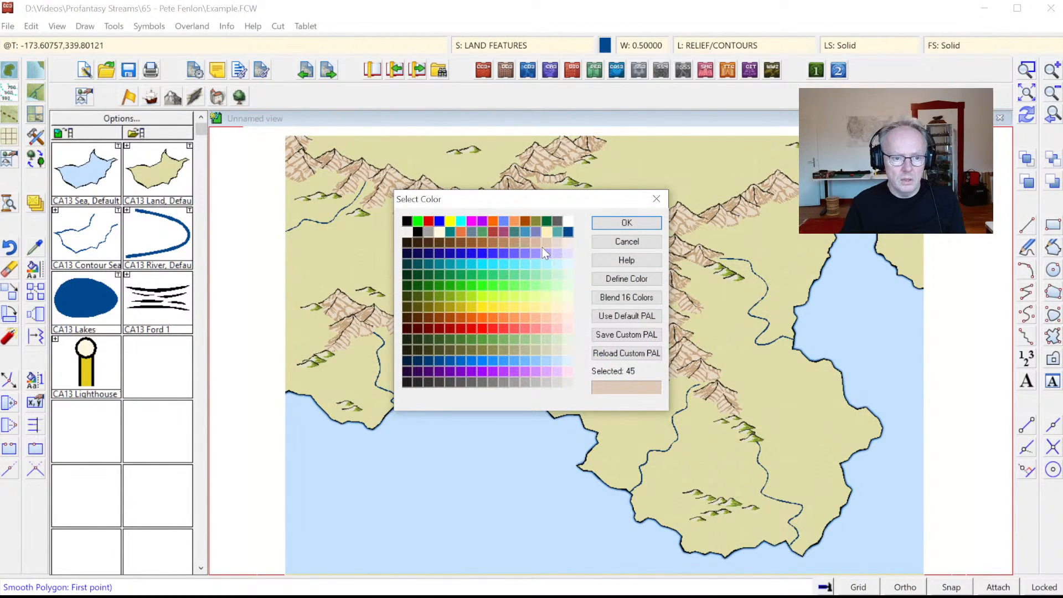
{"action": "left_click", "coordinate": [626, 223]}
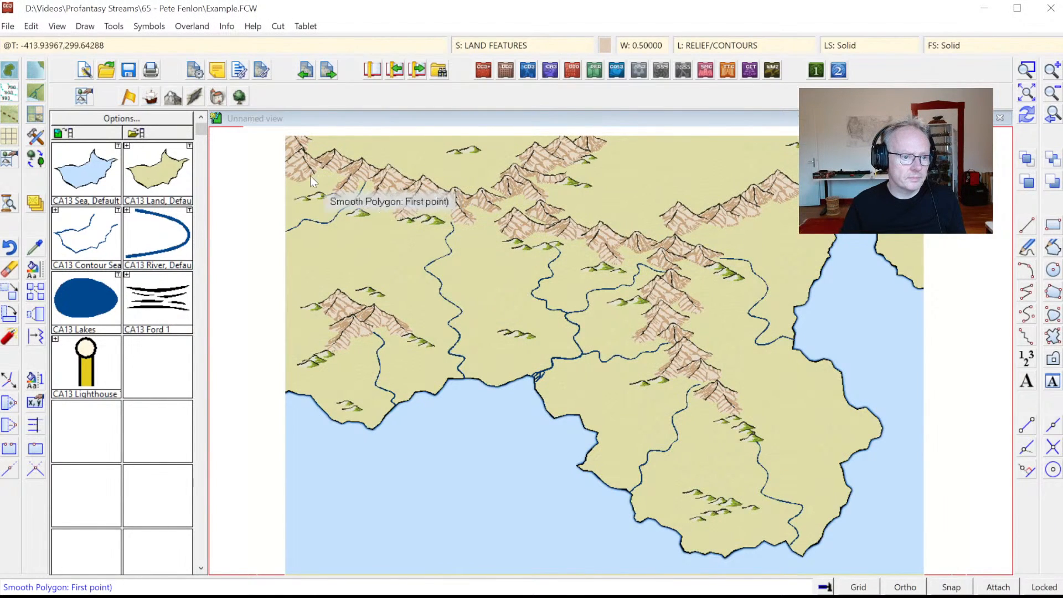
{"action": "left_click", "coordinate": [299, 186]}
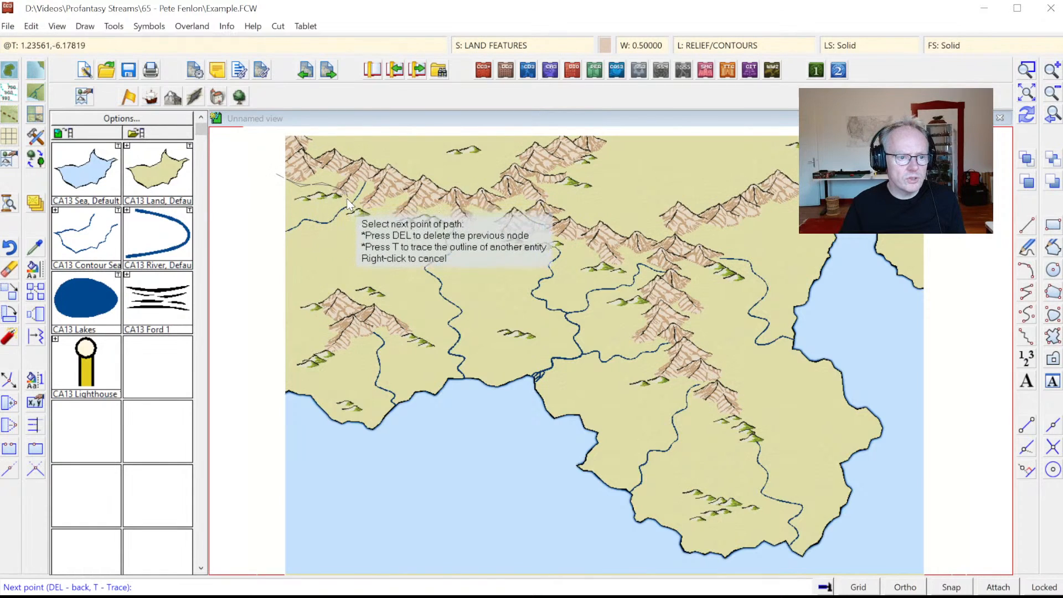
{"action": "left_click", "coordinate": [377, 217]}
{"action": "left_click", "coordinate": [418, 209]}
{"action": "left_click", "coordinate": [448, 215]}
{"action": "left_click", "coordinate": [458, 224]}
{"action": "left_click", "coordinate": [485, 220]}
{"action": "left_click", "coordinate": [495, 237]}
{"action": "left_click", "coordinate": [517, 242]}
{"action": "left_click", "coordinate": [547, 236]}
{"action": "left_click", "coordinate": [583, 252]}
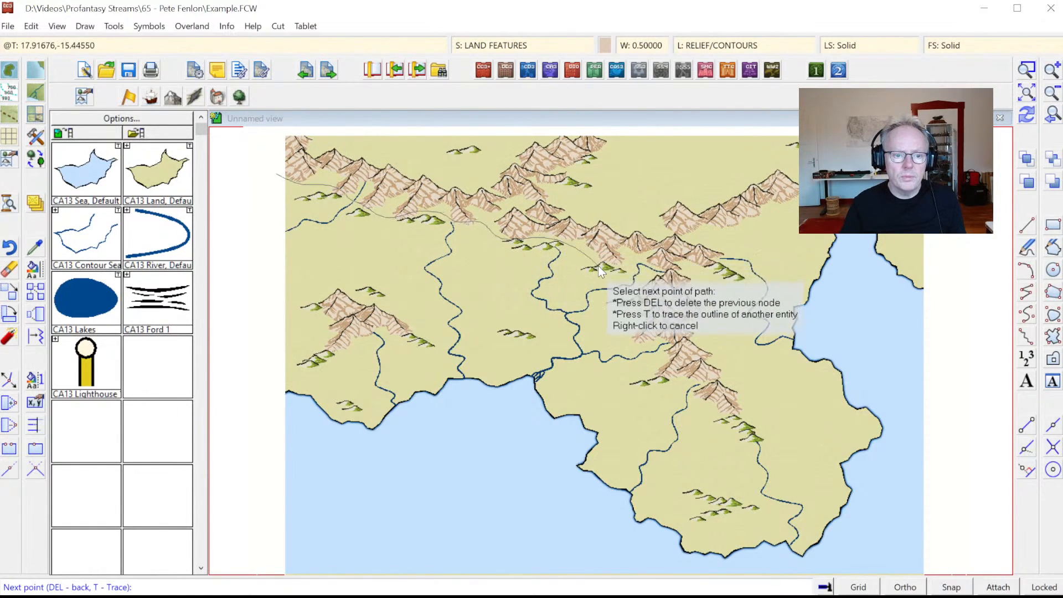
{"action": "left_click", "coordinate": [604, 262]}
{"action": "left_click", "coordinate": [624, 266]}
{"action": "left_click", "coordinate": [616, 280]}
{"action": "left_click", "coordinate": [651, 310]}
{"action": "left_click", "coordinate": [636, 334]}
{"action": "left_click", "coordinate": [629, 355]}
{"action": "left_click", "coordinate": [656, 378]}
{"action": "left_click", "coordinate": [664, 397]}
{"action": "left_click", "coordinate": [698, 408]}
{"action": "left_click", "coordinate": [731, 421]}
{"action": "left_click", "coordinate": [758, 423]}
{"action": "left_click", "coordinate": [740, 384]}
{"action": "left_click", "coordinate": [724, 361]}
{"action": "left_click", "coordinate": [689, 311]}
{"action": "left_click", "coordinate": [701, 292]}
{"action": "left_click", "coordinate": [684, 271]}
{"action": "left_click", "coordinate": [712, 268]}
{"action": "left_click", "coordinate": [747, 235]}
{"action": "left_click", "coordinate": [791, 206]}
{"action": "left_click", "coordinate": [819, 177]}
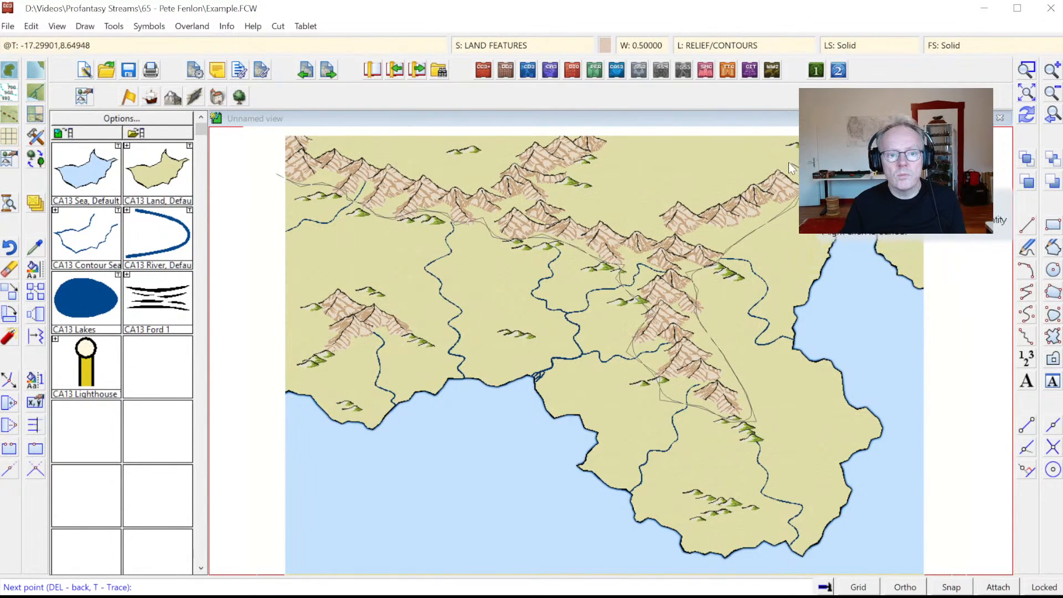
{"action": "right_click", "coordinate": [772, 170]}
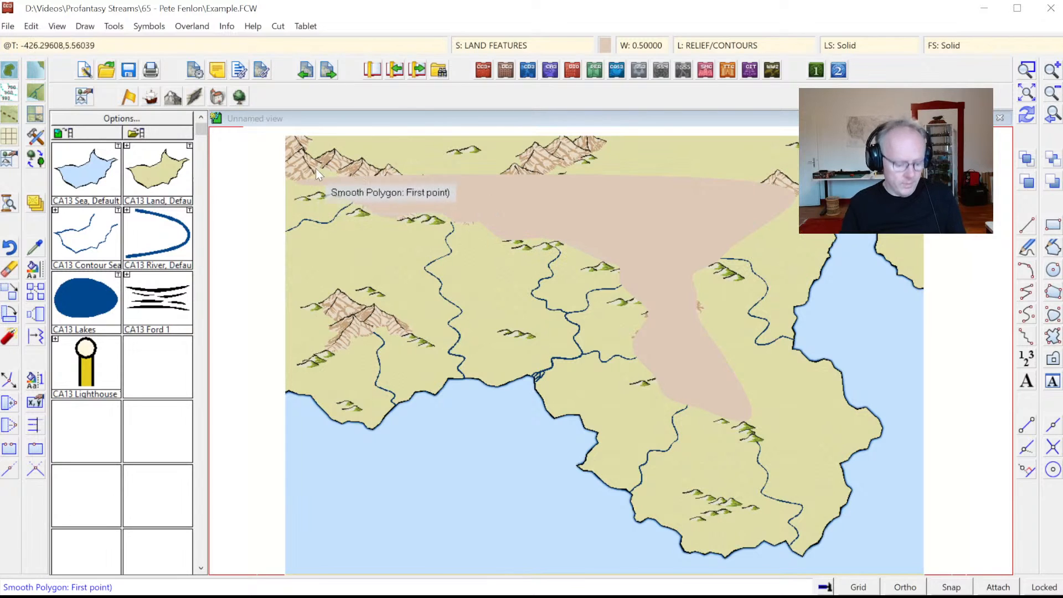
{"action": "key", "text": "Escape"}
{"action": "key", "text": "ctrl+z"}
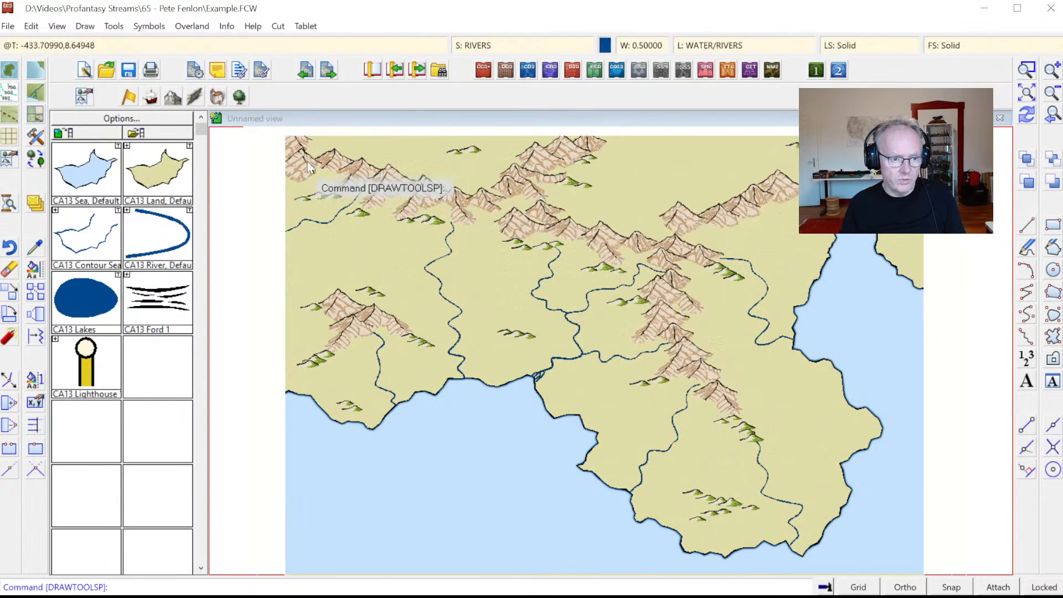
- Draw a light pinkish-brown Terrain Default, Variable area closely around both sides of the connected northern and eastern mountain ranges
{"action": "left_click", "coordinate": [41, 111]}
{"action": "left_click", "coordinate": [400, 366]}
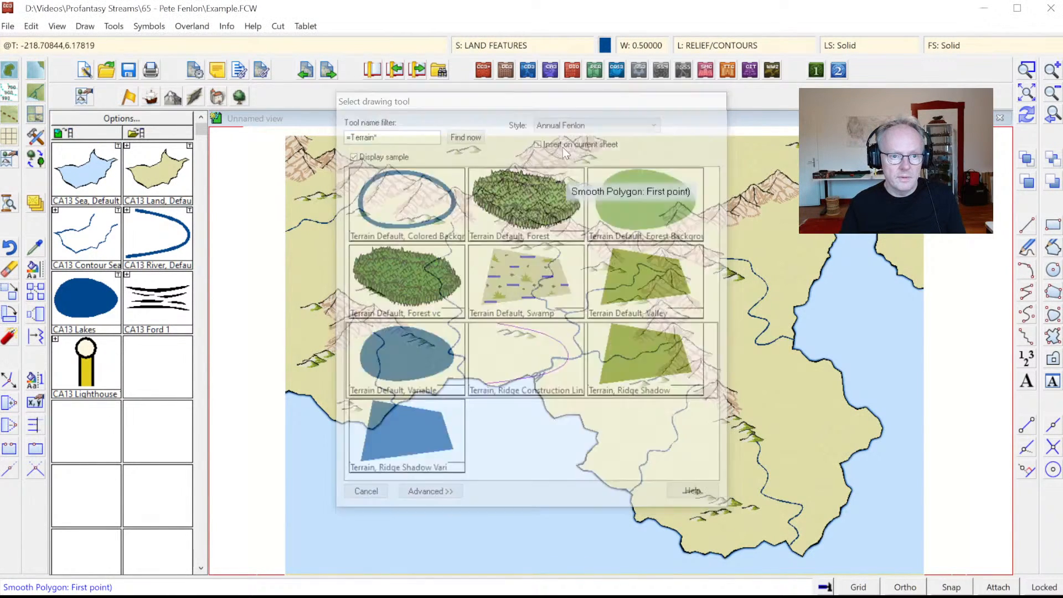
{"action": "left_click", "coordinate": [604, 50]}
{"action": "left_click", "coordinate": [537, 244]}
{"action": "left_click", "coordinate": [542, 241]}
{"action": "left_click", "coordinate": [624, 223]}
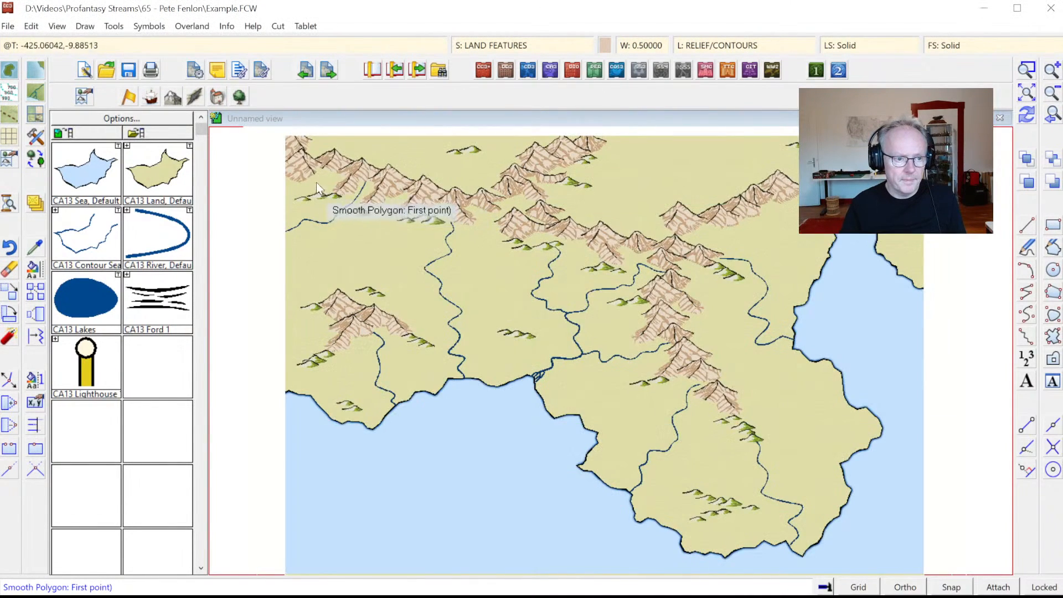
{"action": "left_click", "coordinate": [274, 182]}
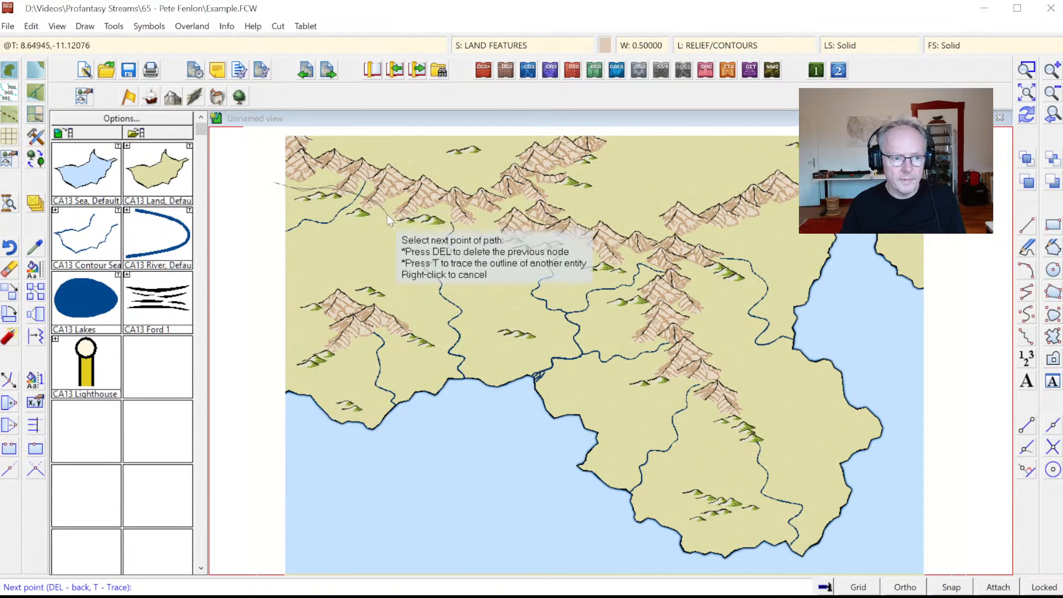
{"action": "left_click", "coordinate": [566, 240]}
{"action": "left_click", "coordinate": [585, 272]}
{"action": "left_click", "coordinate": [630, 290]}
{"action": "left_click", "coordinate": [613, 337]}
{"action": "left_click", "coordinate": [649, 364]}
{"action": "left_click", "coordinate": [671, 378]}
{"action": "left_click", "coordinate": [662, 403]}
{"action": "left_click", "coordinate": [713, 412]}
{"action": "left_click", "coordinate": [745, 414]}
{"action": "left_click", "coordinate": [742, 384]}
{"action": "left_click", "coordinate": [722, 362]}
{"action": "left_click", "coordinate": [697, 308]}
{"action": "left_click", "coordinate": [695, 280]}
{"action": "left_click", "coordinate": [727, 247]}
{"action": "left_click", "coordinate": [739, 225]}
{"action": "left_click", "coordinate": [756, 216]}
{"action": "left_click", "coordinate": [814, 195]}
{"action": "left_click", "coordinate": [812, 171]}
{"action": "left_click", "coordinate": [738, 181]}
{"action": "left_click", "coordinate": [693, 198]}
{"action": "left_click", "coordinate": [660, 215]}
{"action": "left_click", "coordinate": [624, 220]}
{"action": "left_click", "coordinate": [590, 218]}
{"action": "left_click", "coordinate": [563, 196]}
{"action": "left_click", "coordinate": [579, 164]}
{"action": "left_click", "coordinate": [608, 131]}
{"action": "left_click", "coordinate": [572, 129]}
{"action": "left_click", "coordinate": [546, 136]}
{"action": "left_click", "coordinate": [506, 168]}
{"action": "left_click", "coordinate": [477, 180]}
{"action": "left_click", "coordinate": [441, 177]}
{"action": "left_click", "coordinate": [408, 165]}
{"action": "left_click", "coordinate": [377, 156]}
{"action": "left_click", "coordinate": [348, 147]}
{"action": "left_click", "coordinate": [317, 131]}
{"action": "left_click", "coordinate": [294, 129]}
{"action": "left_click", "coordinate": [279, 132]}
{"action": "left_click", "coordinate": [274, 151]}
{"action": "right_click", "coordinate": [275, 158]}
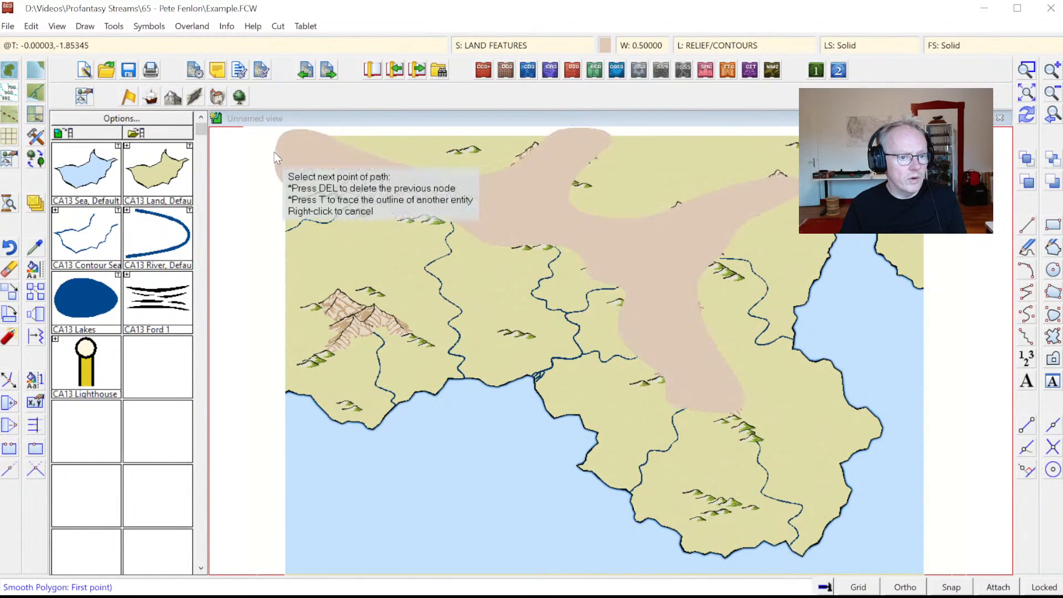
- Draw a second area in the same color around the isolated western mountains and redraw the map
{"action": "left_click", "coordinate": [327, 280]}
{"action": "left_click", "coordinate": [306, 294]}
{"action": "left_click", "coordinate": [318, 317]}
{"action": "left_click", "coordinate": [319, 345]}
{"action": "left_click", "coordinate": [342, 347]}
{"action": "left_click", "coordinate": [413, 333]}
{"action": "left_click", "coordinate": [378, 300]}
{"action": "left_click", "coordinate": [343, 281]}
{"action": "right_click", "coordinate": [343, 281]}
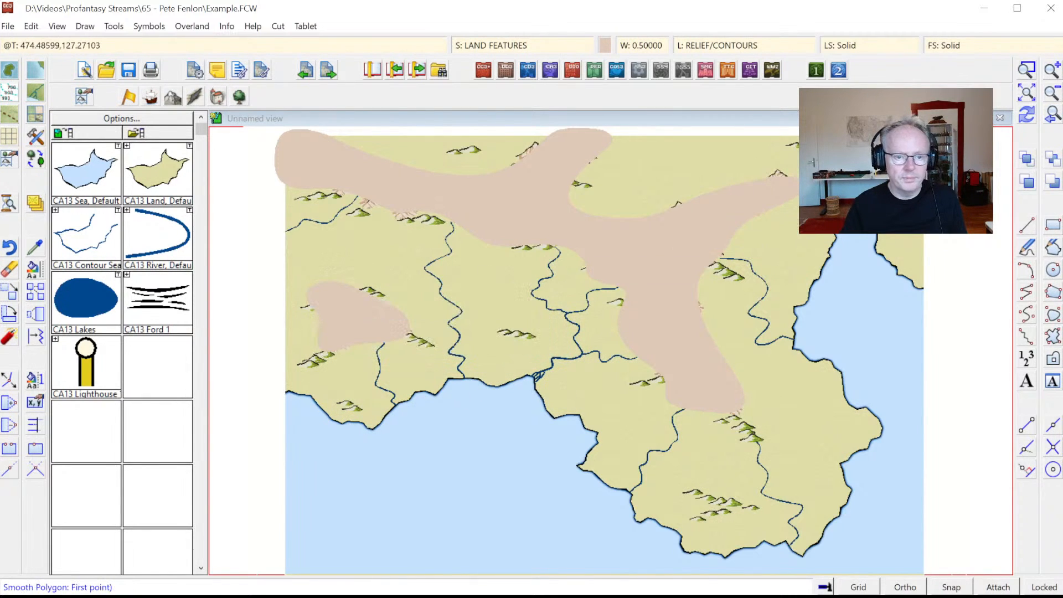
{"action": "left_click", "coordinate": [1032, 112]}
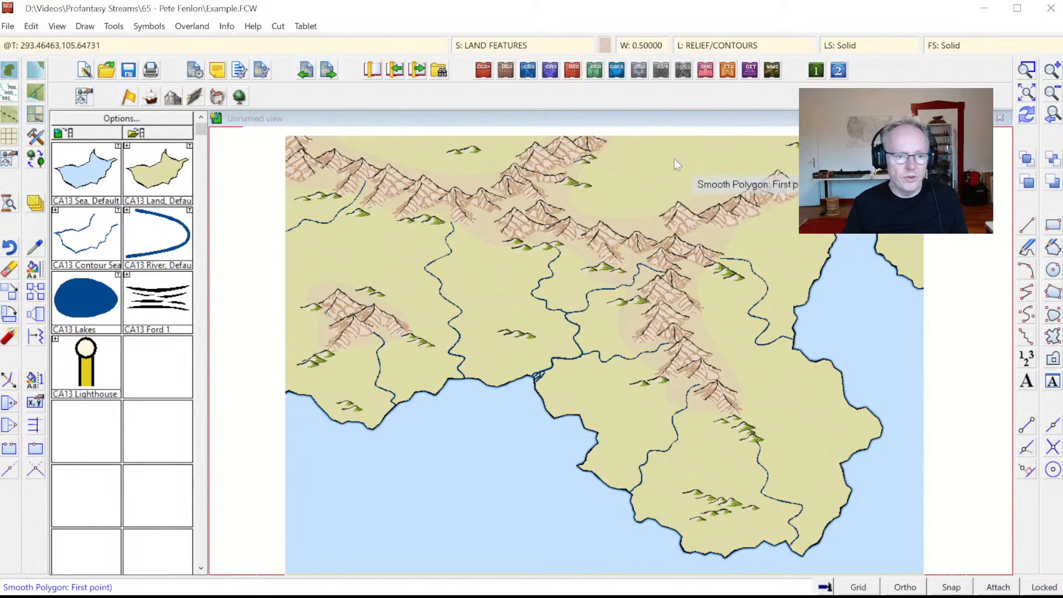
- Draw a Terrain Default, Variable area in gray color 253 north of the connected mountain ranges, extending past the map's northern edge
{"action": "left_click", "coordinate": [36, 132]}
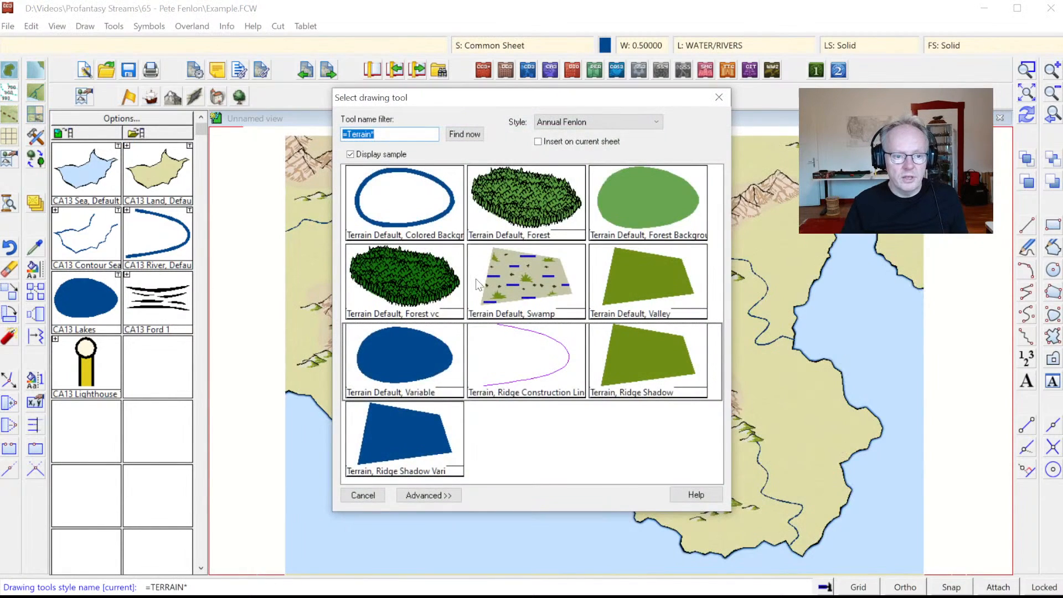
{"action": "double_click", "coordinate": [394, 362]}
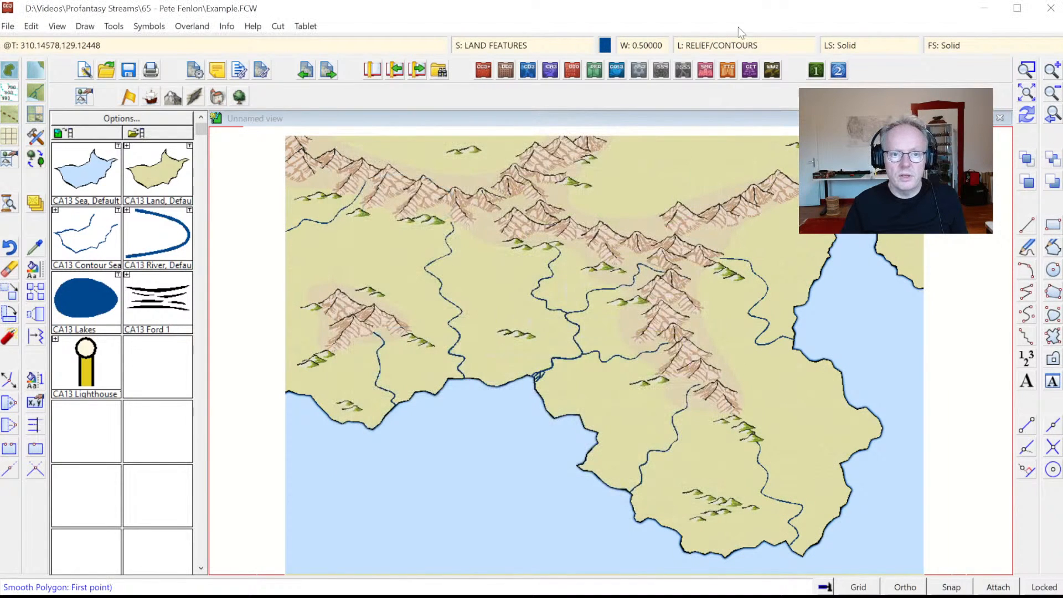
{"action": "left_click", "coordinate": [605, 46]}
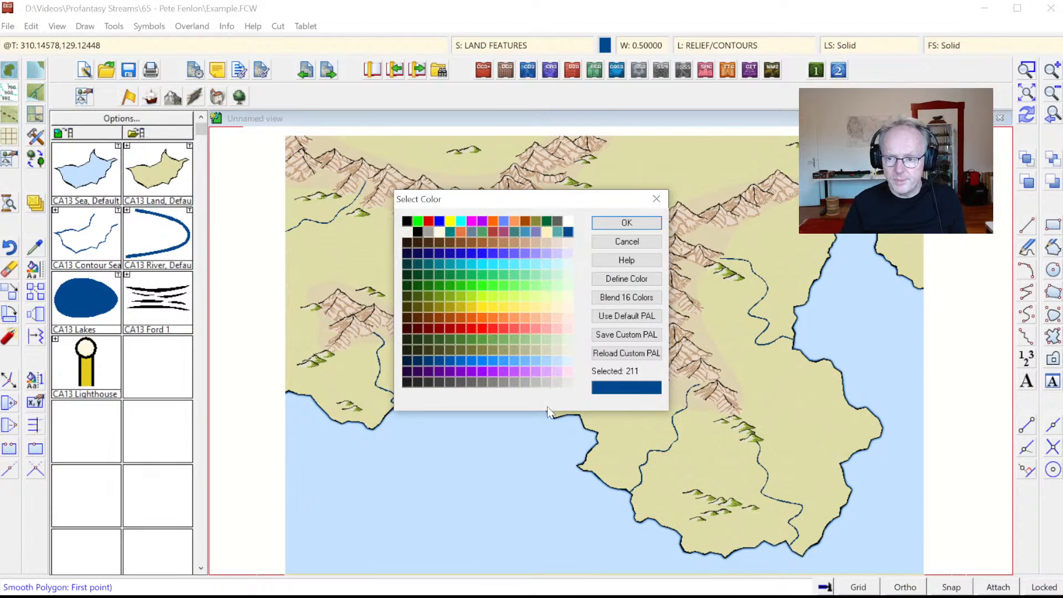
{"action": "left_click", "coordinate": [546, 381]}
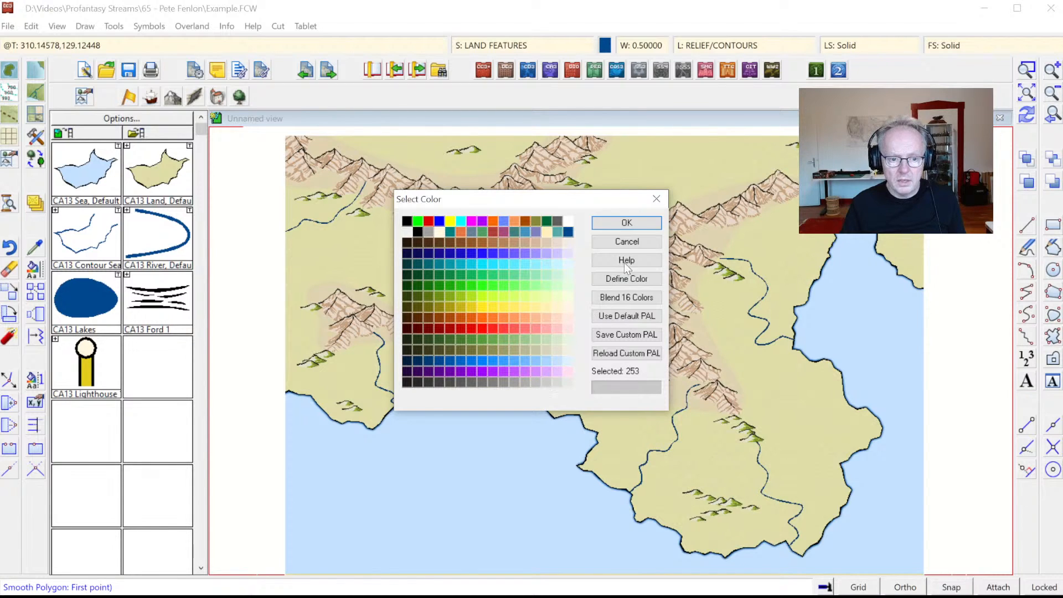
{"action": "left_click", "coordinate": [625, 223]}
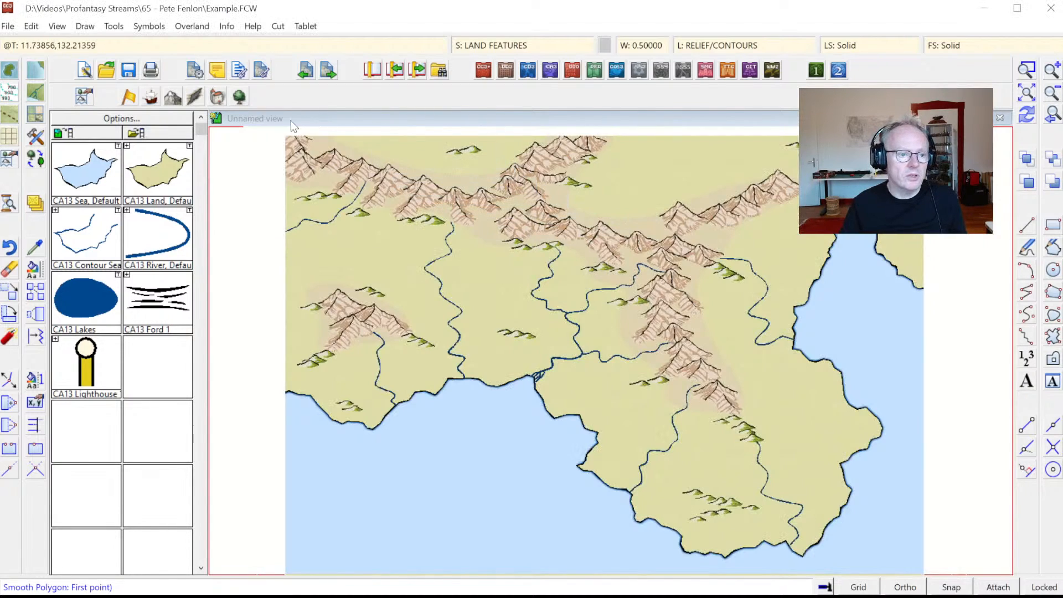
{"action": "left_click", "coordinate": [291, 131]}
{"action": "left_click", "coordinate": [300, 150]}
{"action": "left_click", "coordinate": [332, 153]}
{"action": "left_click", "coordinate": [377, 160]}
{"action": "left_click", "coordinate": [430, 183]}
{"action": "left_click", "coordinate": [472, 189]}
{"action": "left_click", "coordinate": [528, 182]}
{"action": "left_click", "coordinate": [552, 211]}
{"action": "left_click", "coordinate": [592, 226]}
{"action": "left_click", "coordinate": [637, 232]}
{"action": "left_click", "coordinate": [682, 218]}
{"action": "left_click", "coordinate": [743, 200]}
{"action": "left_click", "coordinate": [783, 184]}
{"action": "left_click", "coordinate": [795, 160]}
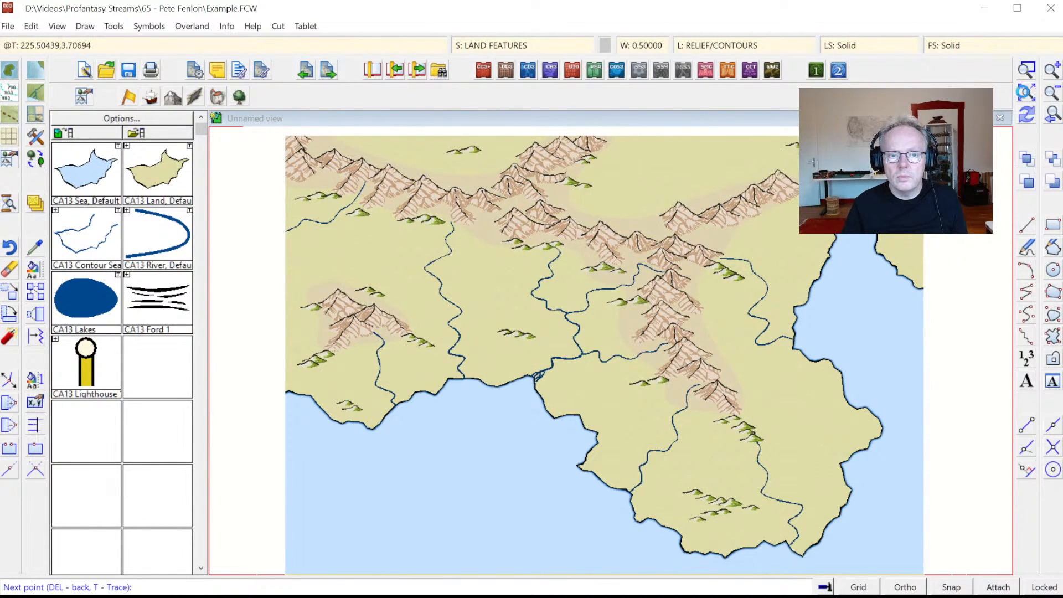
{"action": "scroll", "coordinate": [672, 158], "scroll_direction": "down", "scroll_amount": 2}
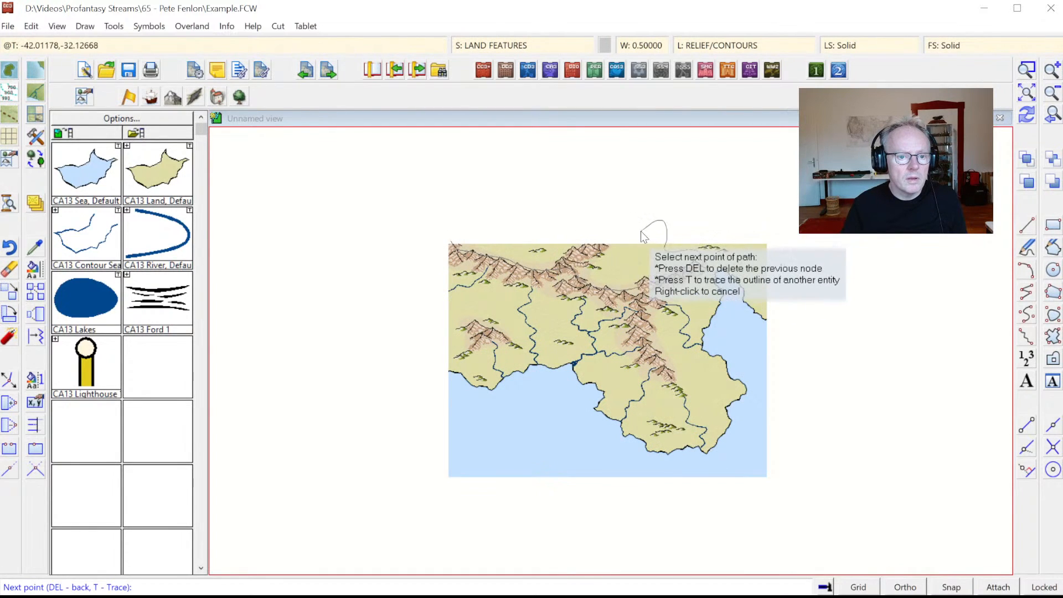
{"action": "left_click", "coordinate": [481, 226]}
{"action": "left_click", "coordinate": [443, 235]}
{"action": "left_click", "coordinate": [432, 261]}
{"action": "right_click", "coordinate": [435, 262]}
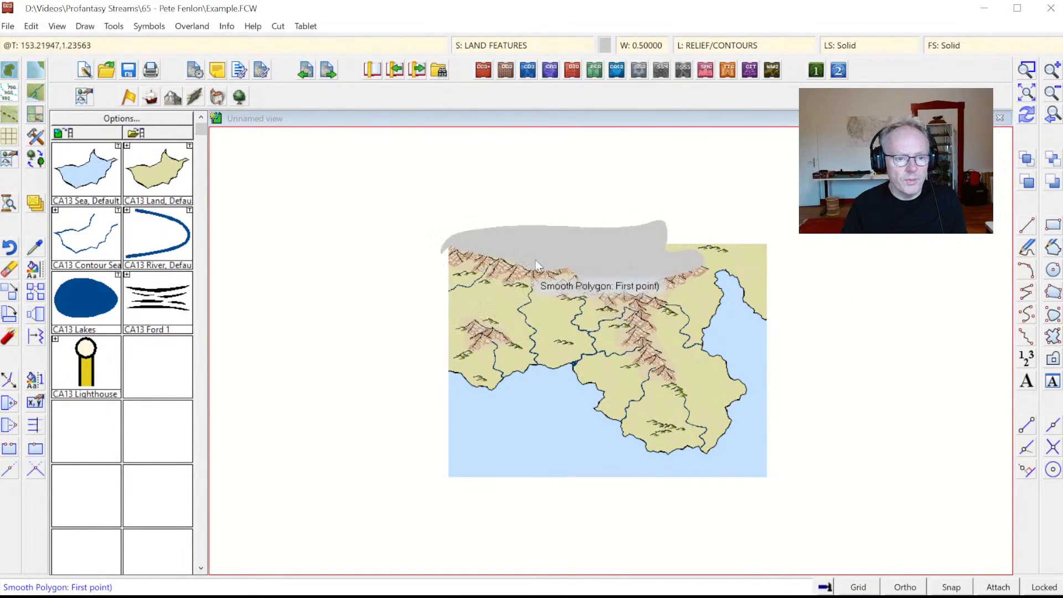
{"action": "left_click", "coordinate": [1051, 118]}
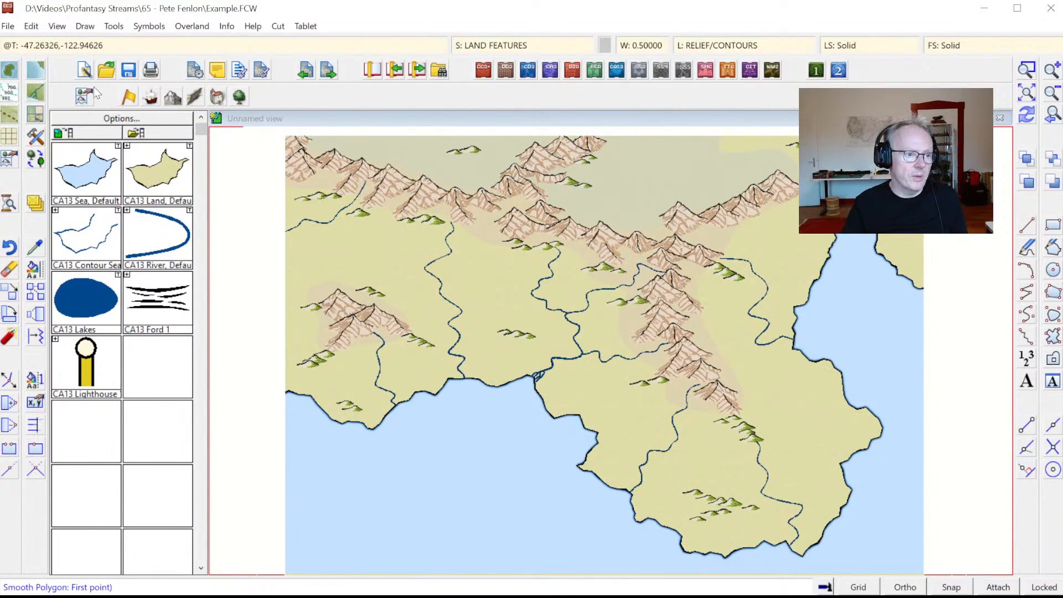
- Change the Annual Fenlon drawing tool Terrain Default, Valley to the Smooth path option, save it and start drawing with it
{"action": "left_click", "coordinate": [34, 115]}
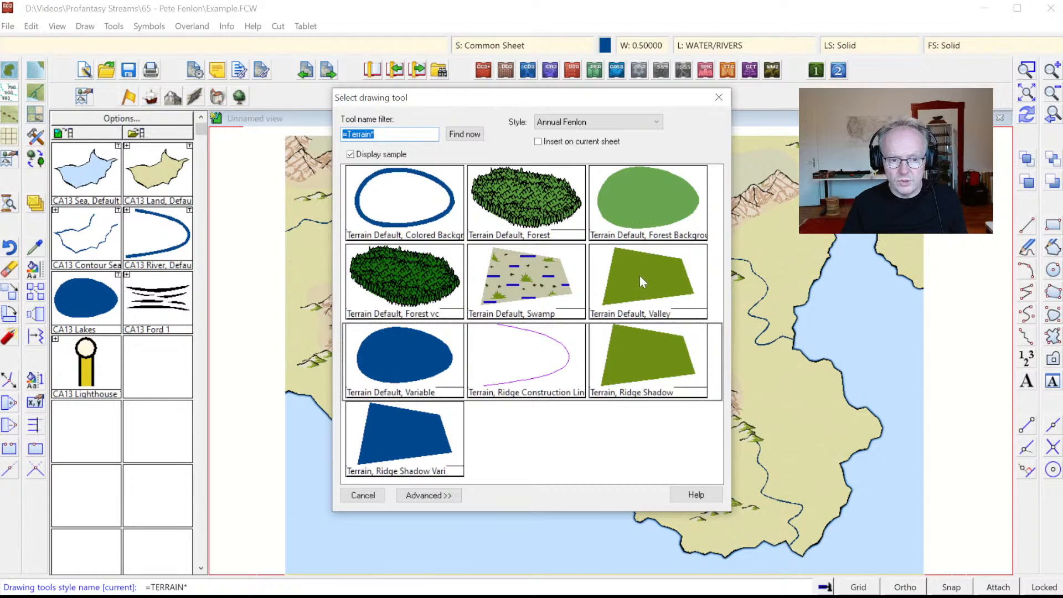
{"action": "left_click", "coordinate": [427, 496]}
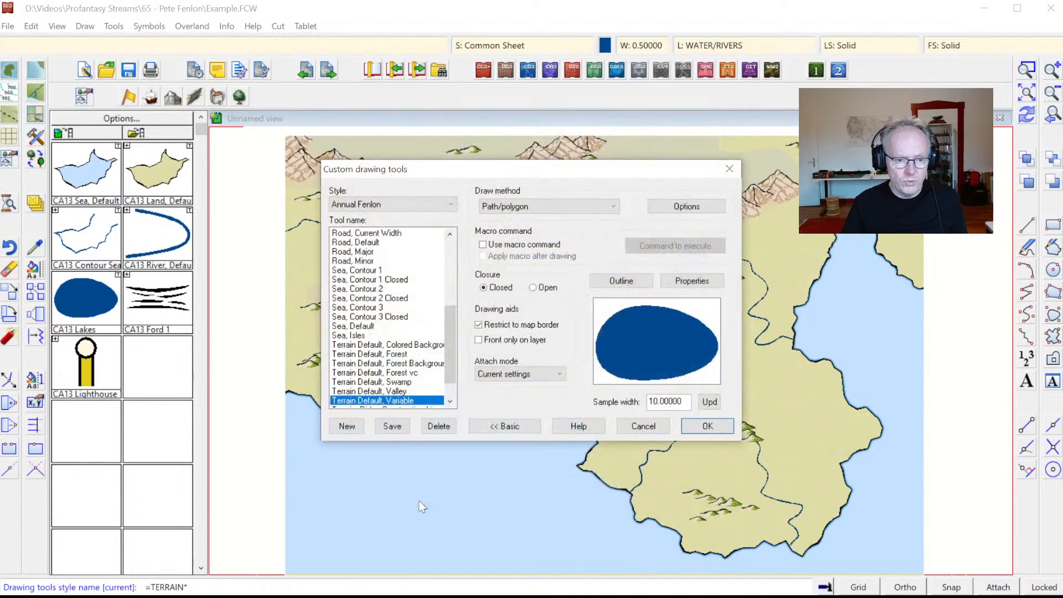
{"action": "scroll", "coordinate": [446, 333], "scroll_direction": "down", "scroll_amount": 1}
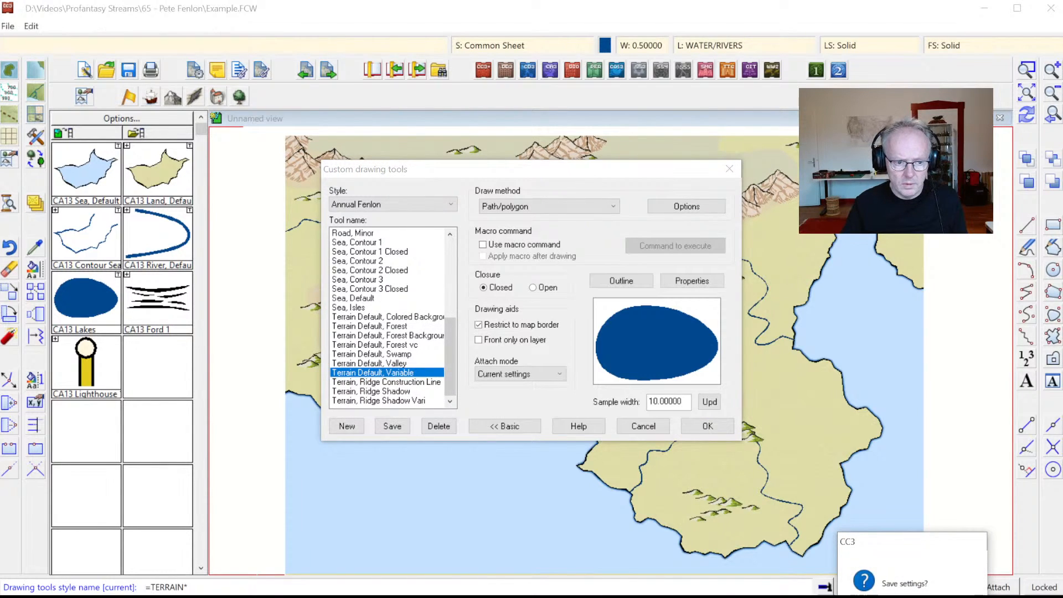
{"action": "left_click", "coordinate": [376, 363]}
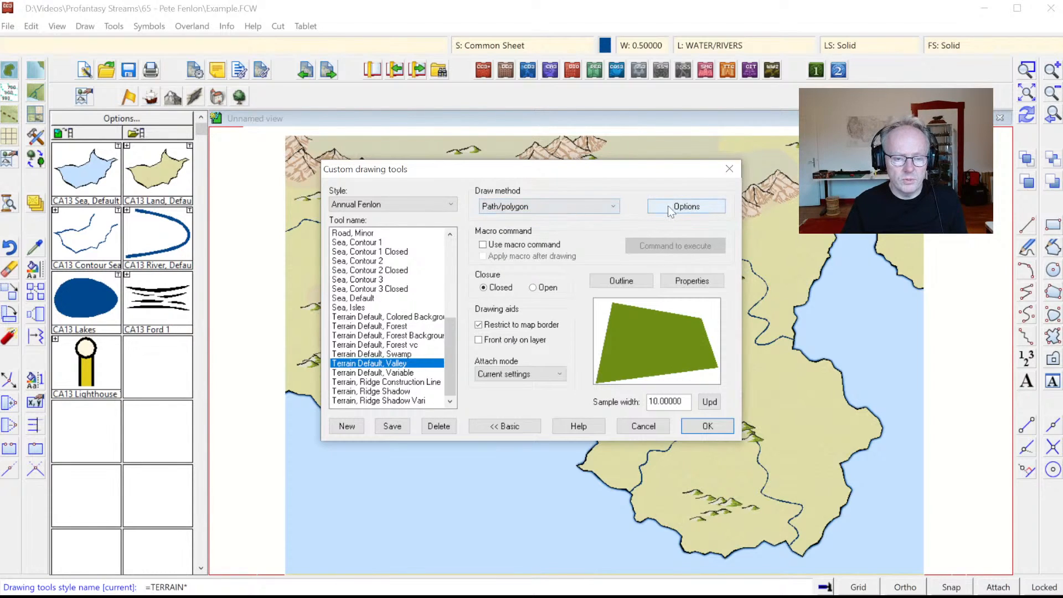
{"action": "left_click", "coordinate": [689, 210]}
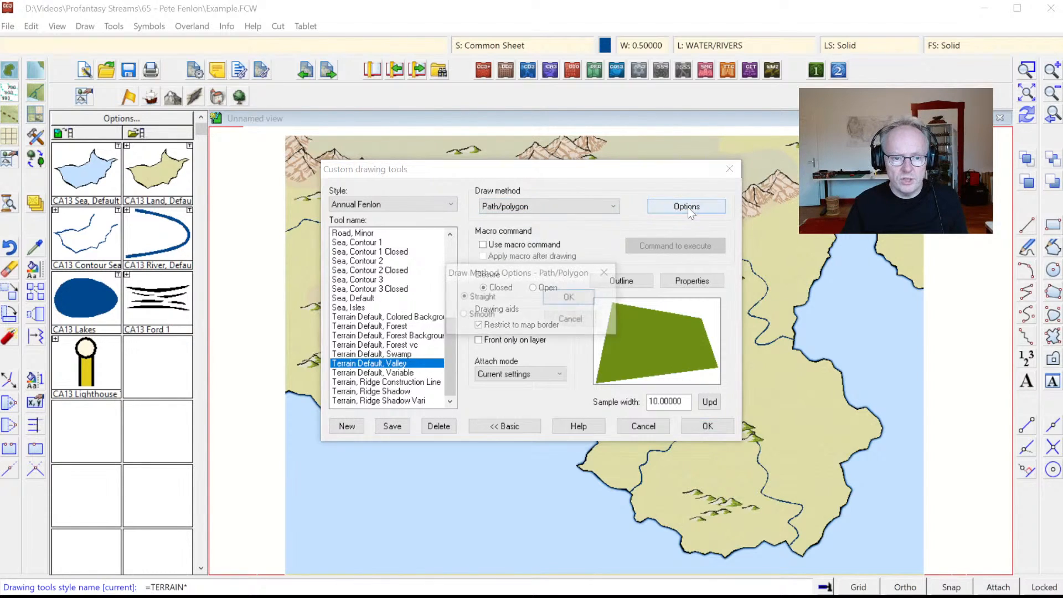
{"action": "left_click", "coordinate": [570, 300]}
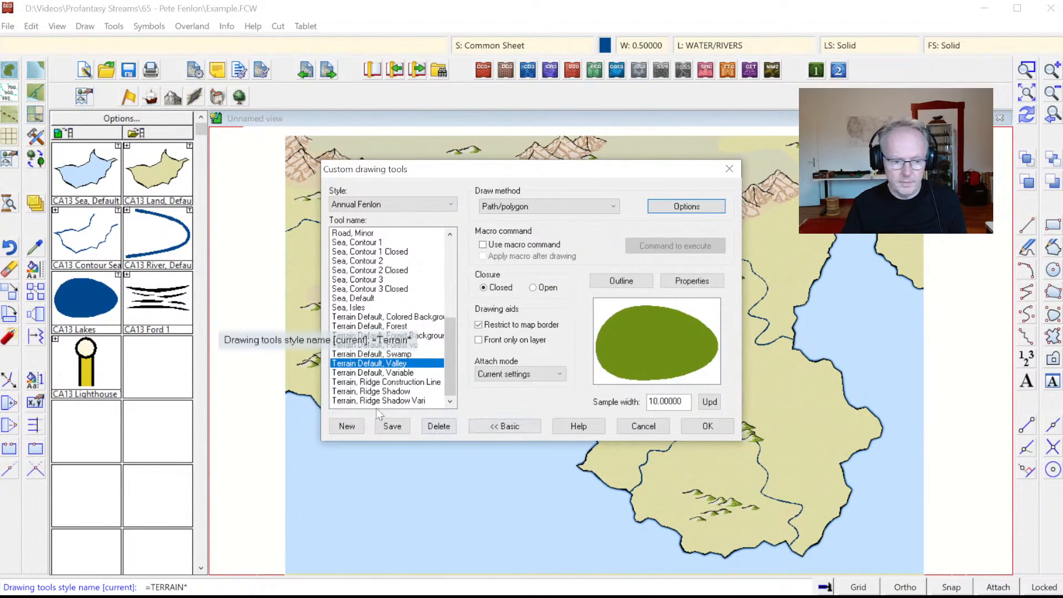
{"action": "left_click", "coordinate": [387, 427]}
{"action": "left_click", "coordinate": [699, 425]}
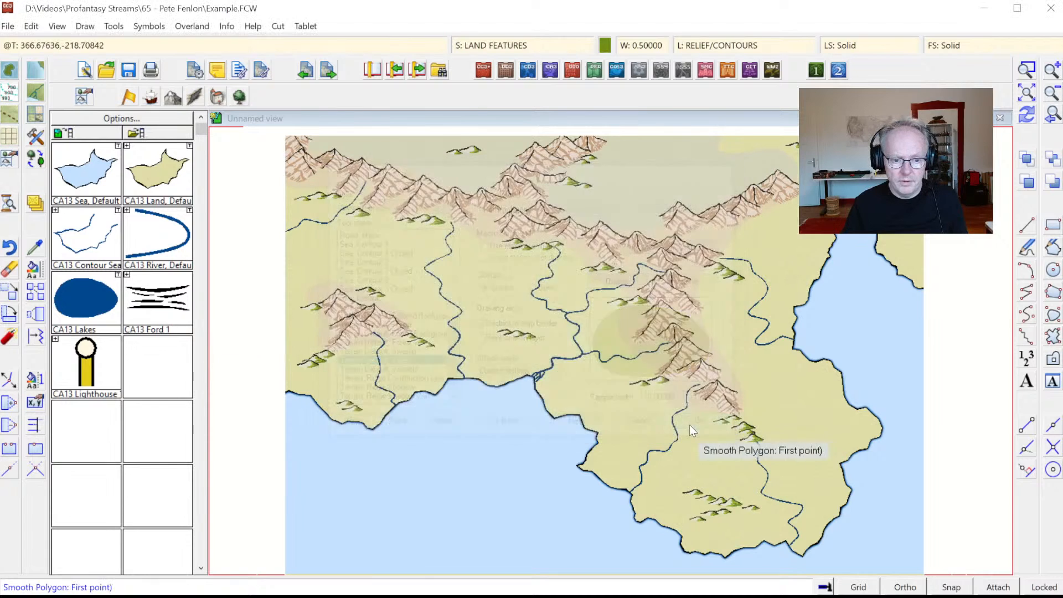
- Outline the western side of a green valley along the central river, from the foothills down to the river delta
{"action": "left_click", "coordinate": [541, 275]}
{"action": "left_click", "coordinate": [536, 308]}
{"action": "left_click", "coordinate": [551, 314]}
{"action": "left_click", "coordinate": [560, 321]}
{"action": "left_click", "coordinate": [570, 327]}
{"action": "left_click", "coordinate": [565, 334]}
{"action": "left_click", "coordinate": [570, 341]}
{"action": "left_click", "coordinate": [567, 348]}
{"action": "left_click", "coordinate": [549, 352]}
{"action": "left_click", "coordinate": [545, 358]}
{"action": "left_click", "coordinate": [543, 366]}
{"action": "left_click", "coordinate": [532, 370]}
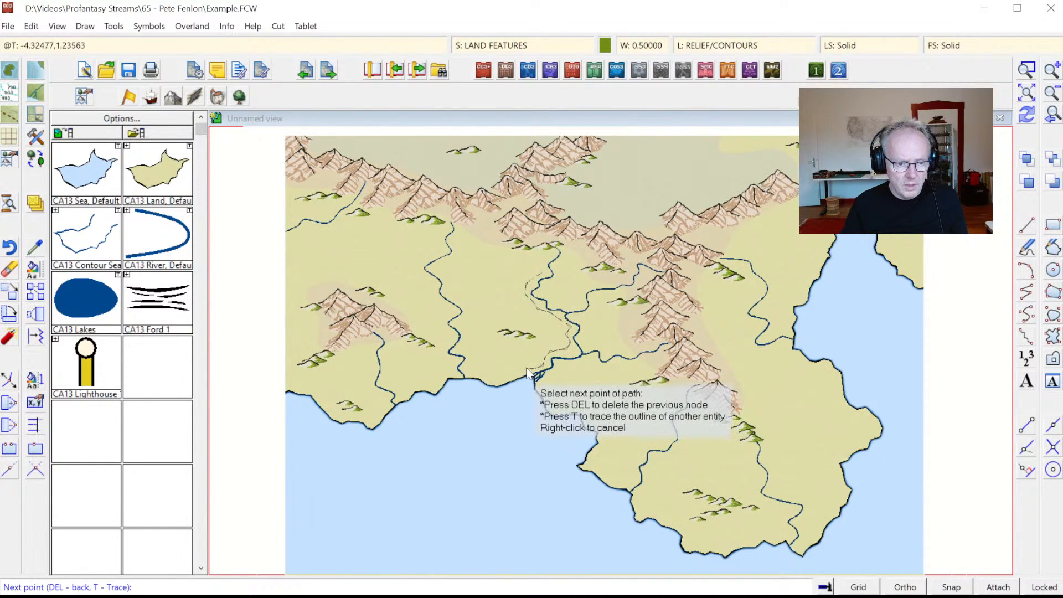
- Trace the coastline across the central river's delta and close the valley area along the river's eastern side
{"action": "left_click", "coordinate": [1028, 94]}
{"action": "left_click", "coordinate": [502, 360]}
{"action": "left_click", "coordinate": [621, 400]}
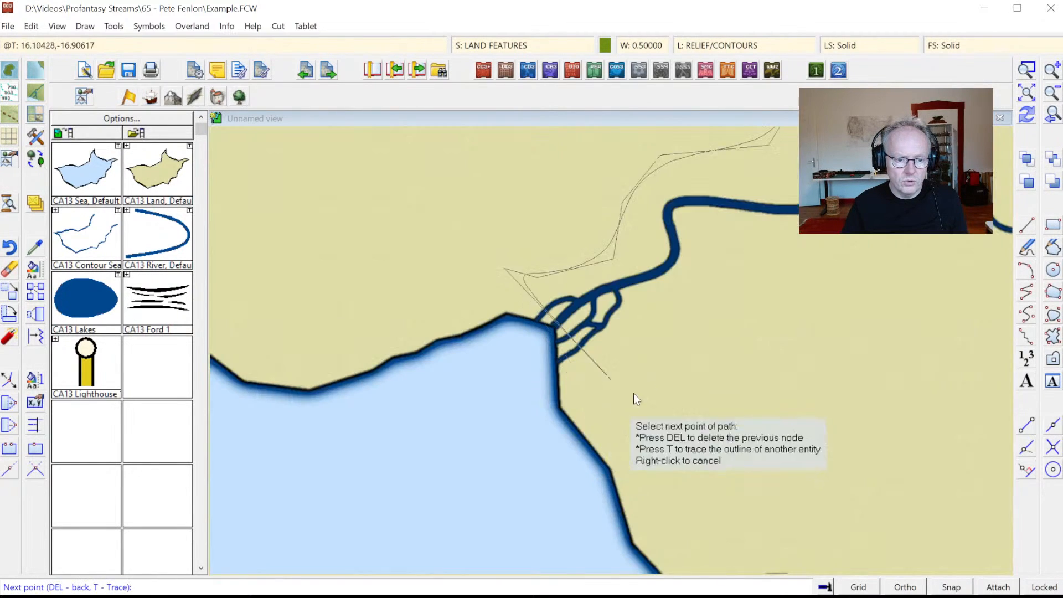
{"action": "left_click", "coordinate": [477, 283]}
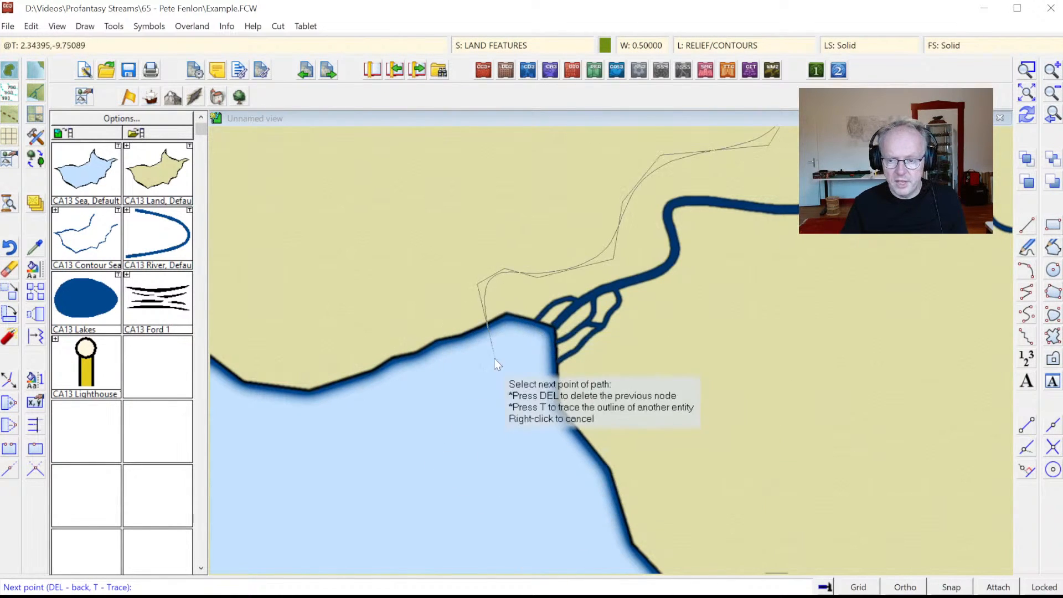
{"action": "key", "text": "t"}
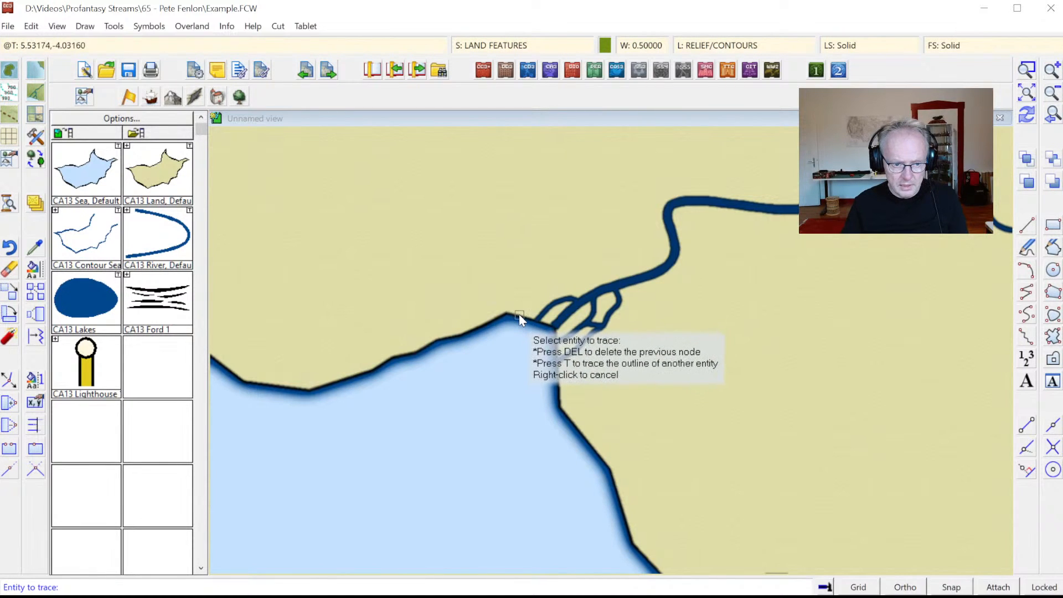
{"action": "left_click", "coordinate": [519, 314]}
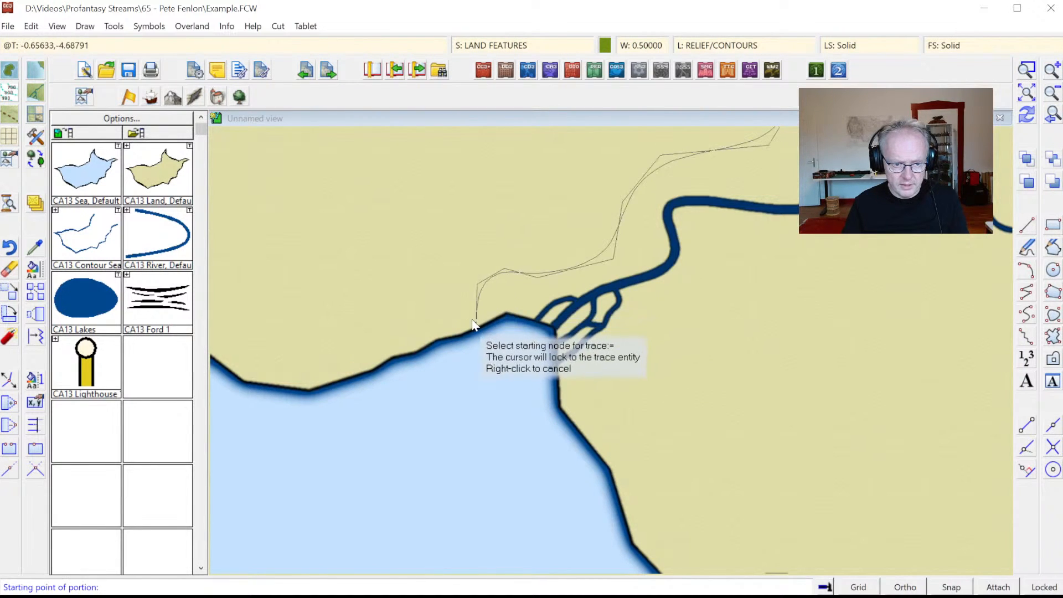
{"action": "left_click", "coordinate": [464, 334]}
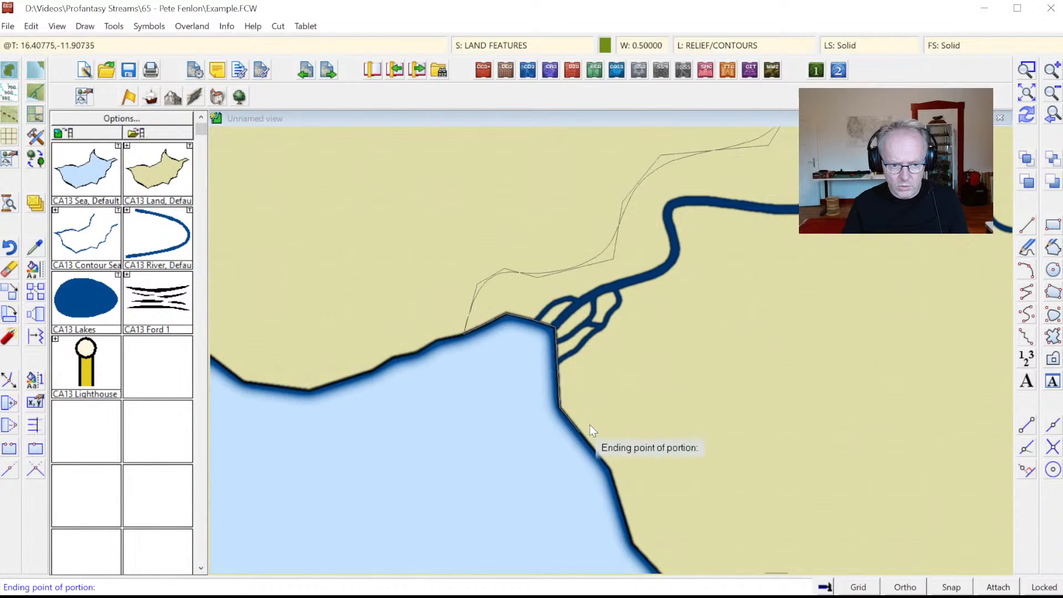
{"action": "left_click", "coordinate": [620, 457]}
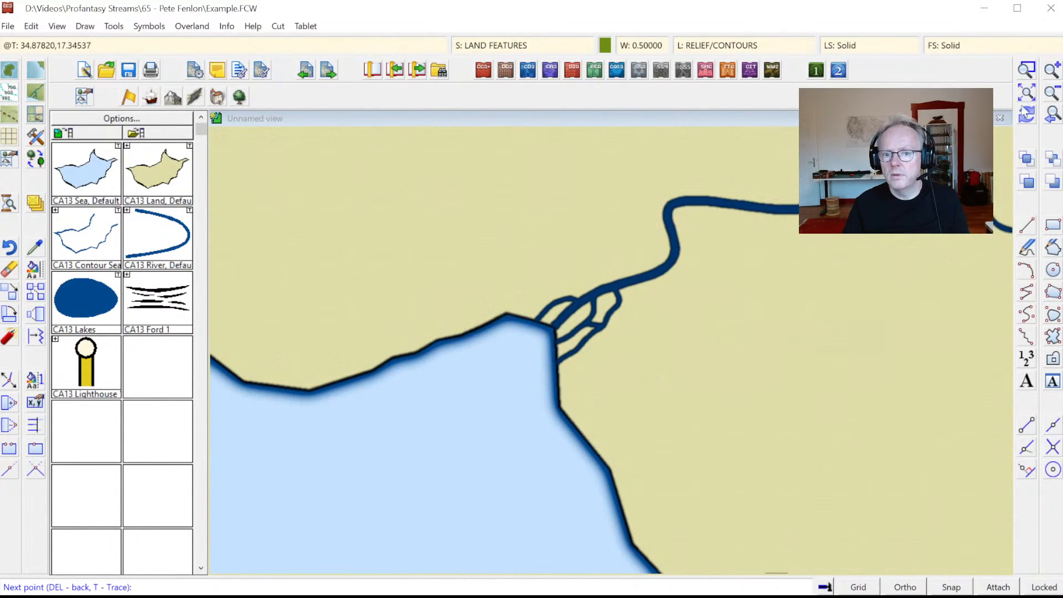
{"action": "left_click", "coordinate": [1052, 115]}
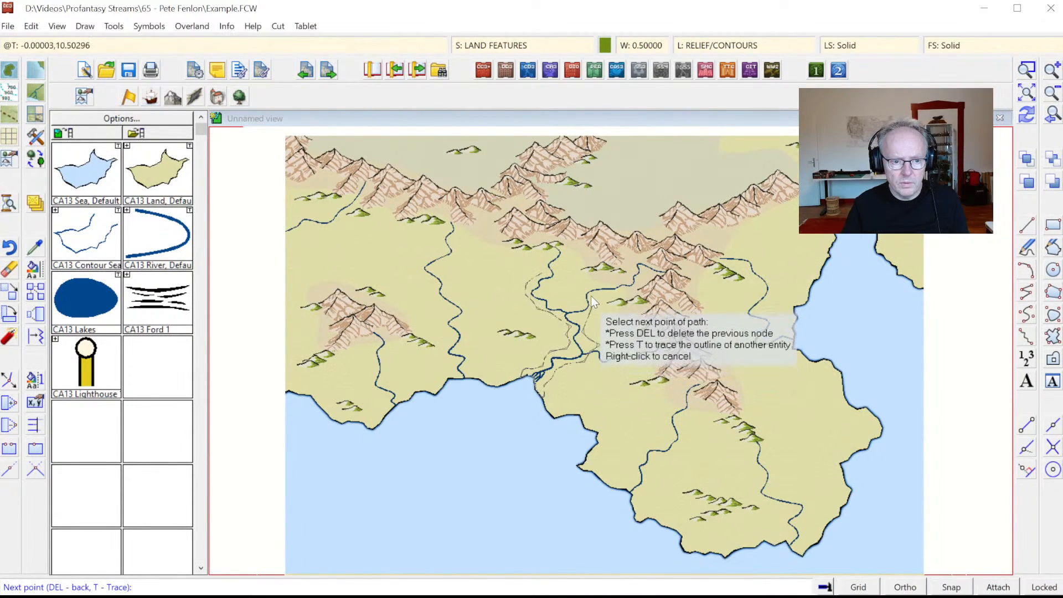
{"action": "left_click", "coordinate": [550, 263]}
{"action": "right_click", "coordinate": [545, 267]}
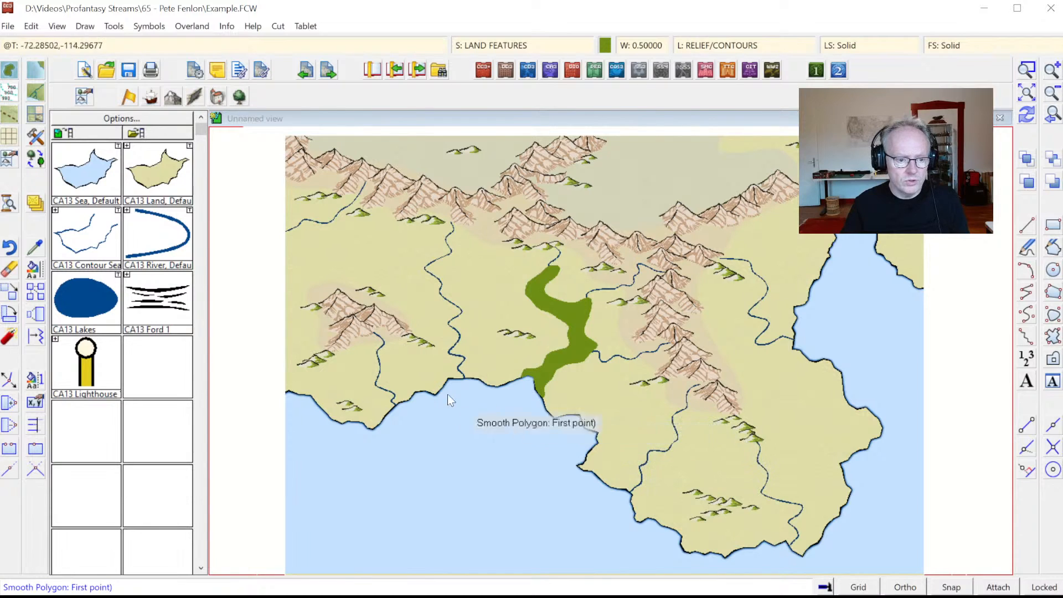
- Draw one green valley area around the lower courses of the two western rivers, tracing the coastline between and beyond their mouths
{"action": "left_click", "coordinate": [370, 362]}
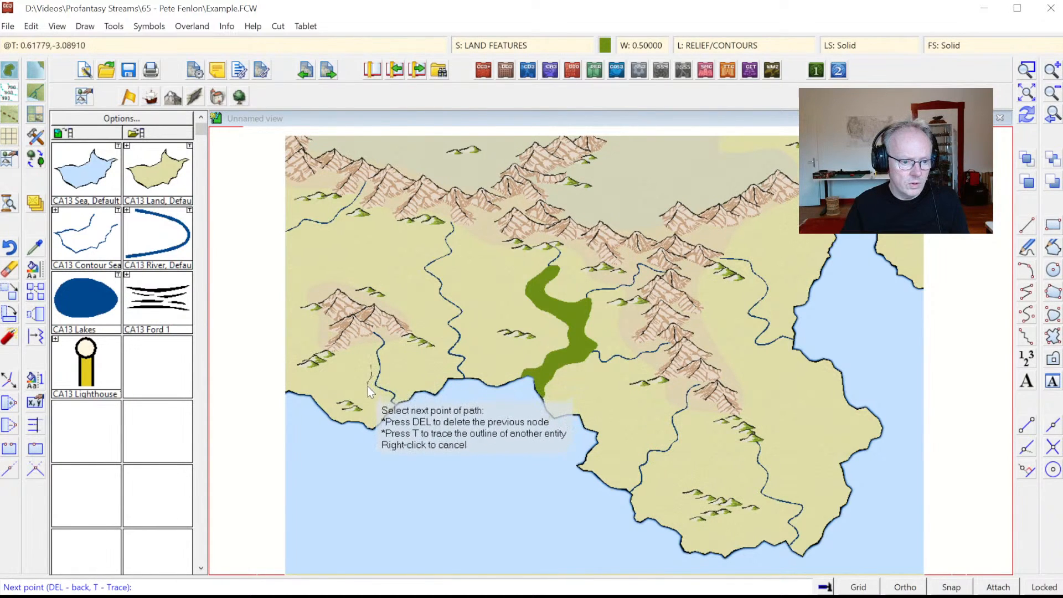
{"action": "key", "text": "t"}
{"action": "left_click", "coordinate": [427, 394]}
{"action": "left_click", "coordinate": [388, 410]}
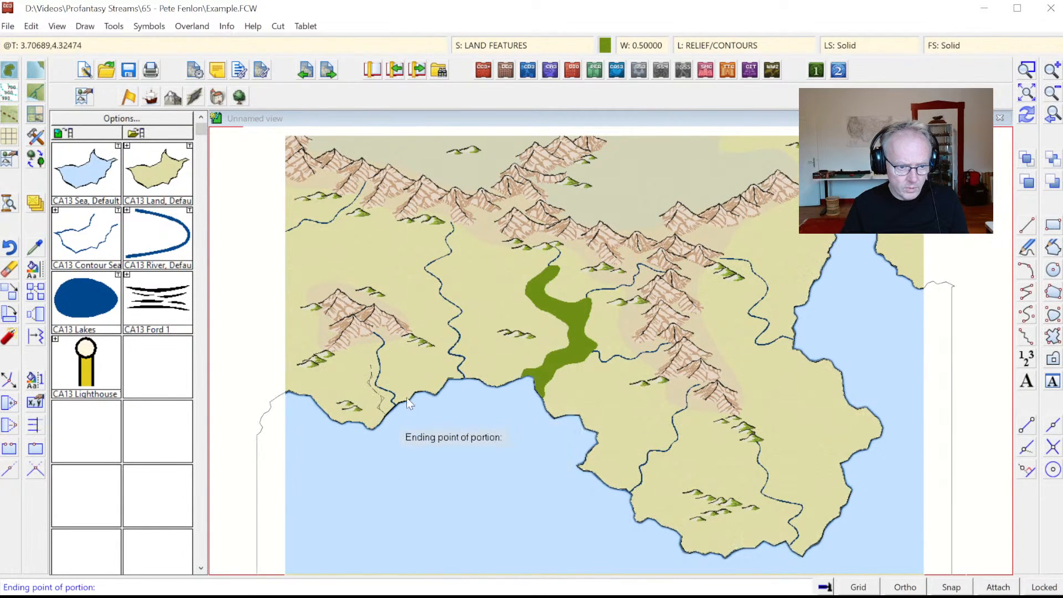
{"action": "left_click", "coordinate": [509, 380]}
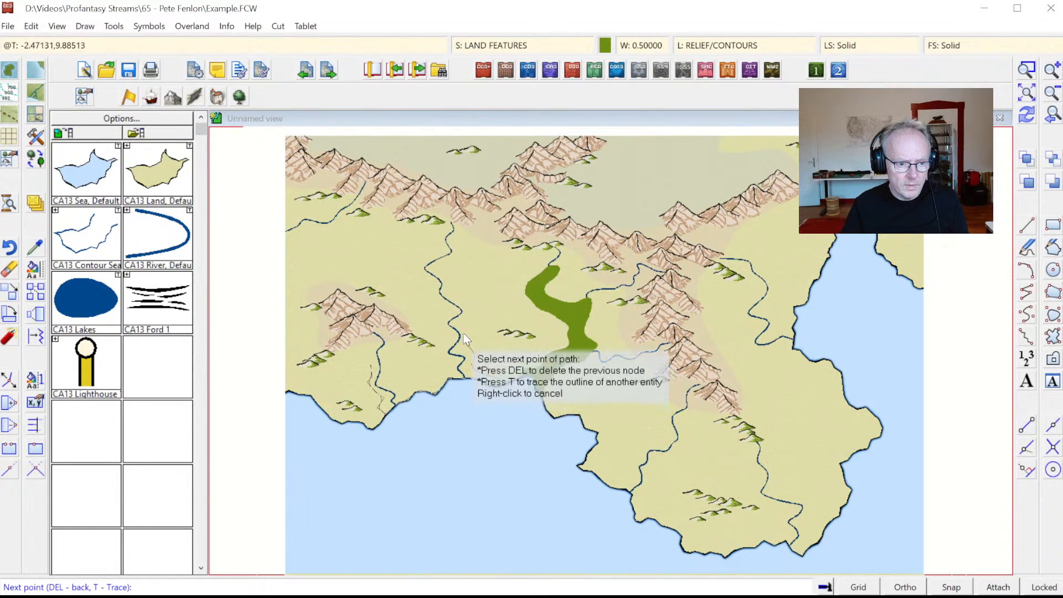
{"action": "left_click", "coordinate": [449, 297]}
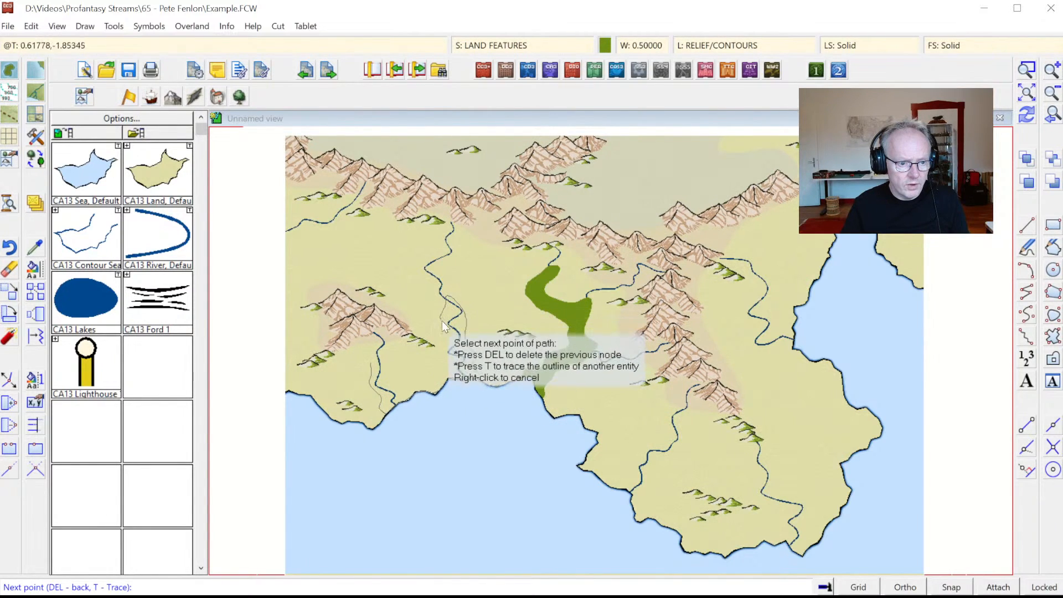
{"action": "left_click", "coordinate": [444, 338]}
{"action": "left_click", "coordinate": [447, 365]}
{"action": "left_click", "coordinate": [406, 387]}
{"action": "left_click", "coordinate": [388, 359]}
{"action": "left_click", "coordinate": [379, 353]}
{"action": "right_click", "coordinate": [379, 353]}
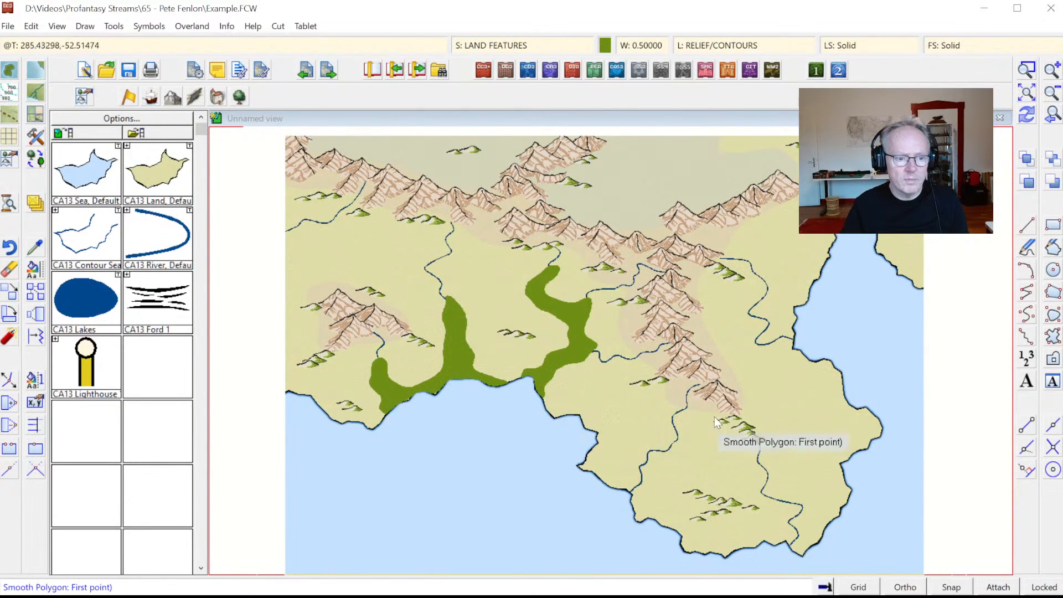
- Draw a green valley area around the lower course of the southern peninsula's western river, tracing the coast at its mouth
{"action": "left_click", "coordinate": [665, 437]}
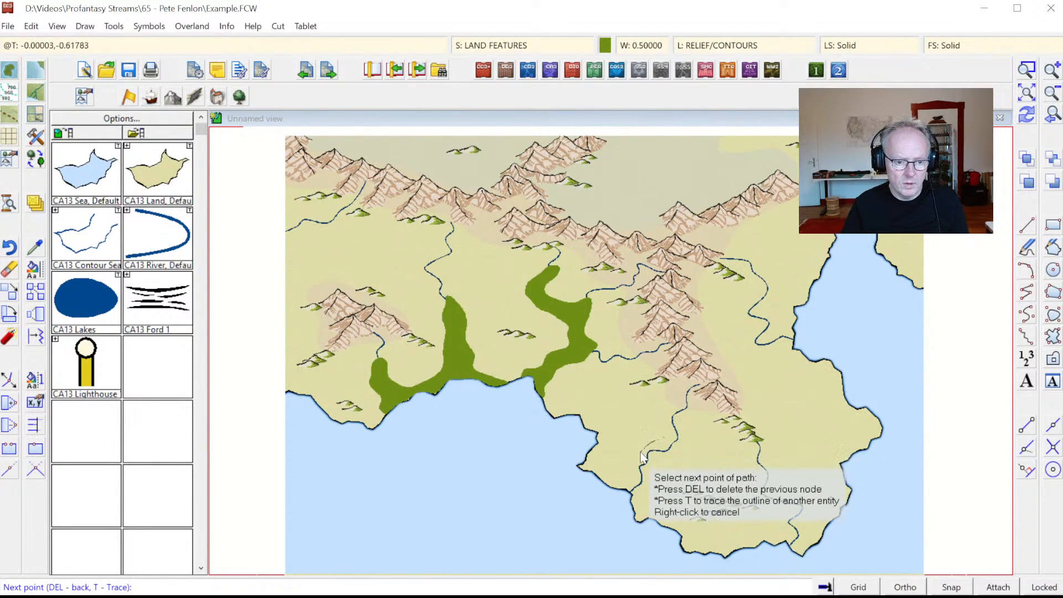
{"action": "key", "text": "t"}
{"action": "left_click", "coordinate": [621, 489]}
{"action": "left_click", "coordinate": [620, 489]}
{"action": "left_click", "coordinate": [636, 498]}
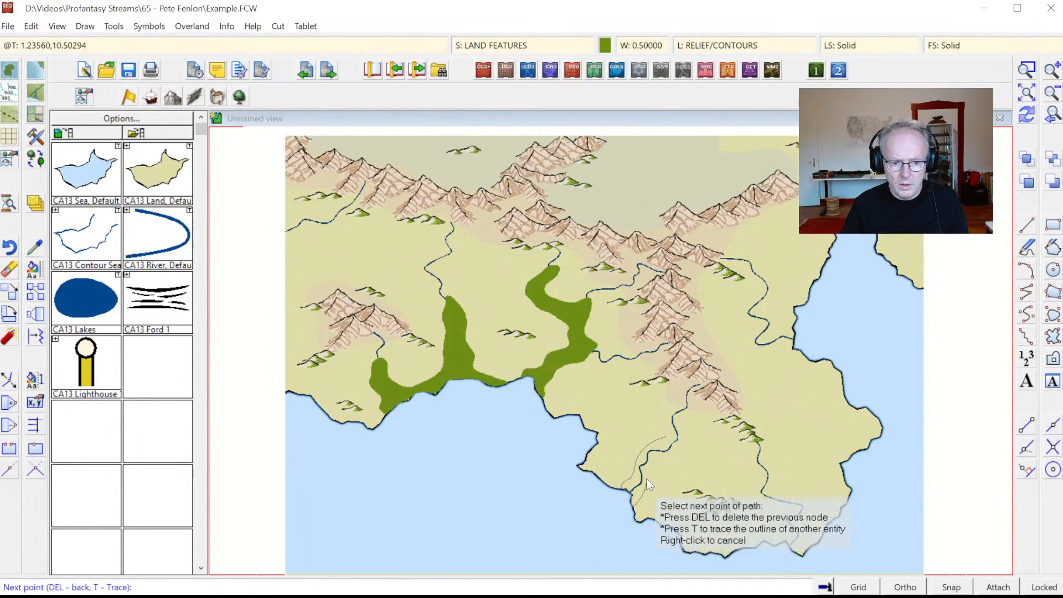
{"action": "left_click", "coordinate": [670, 448]}
{"action": "left_click", "coordinate": [684, 436]}
{"action": "left_click", "coordinate": [669, 427]}
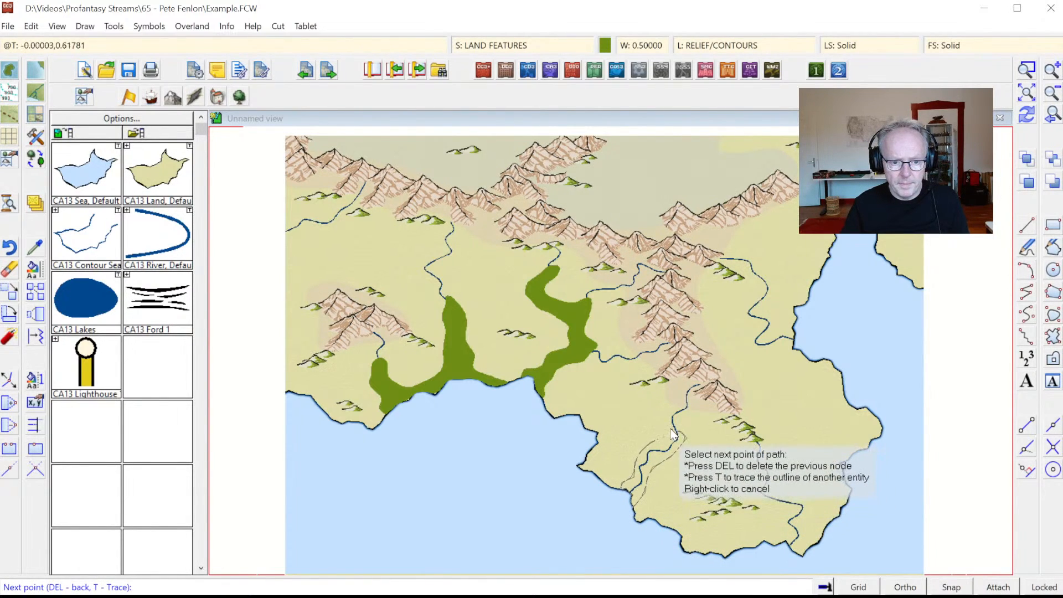
{"action": "right_click", "coordinate": [669, 426]}
- Draw a green valley area around the lower course of the southern peninsula's eastern river, tracing the coastline at its mouth
{"action": "left_click", "coordinate": [766, 502]}
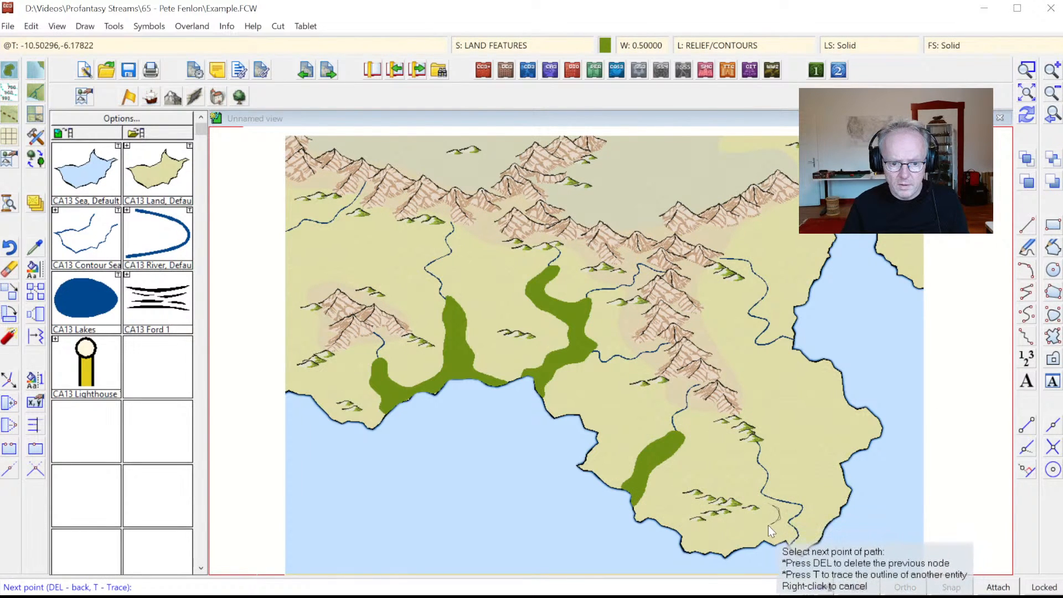
{"action": "key", "text": "t"}
{"action": "left_click", "coordinate": [769, 547]}
{"action": "left_click", "coordinate": [771, 548]}
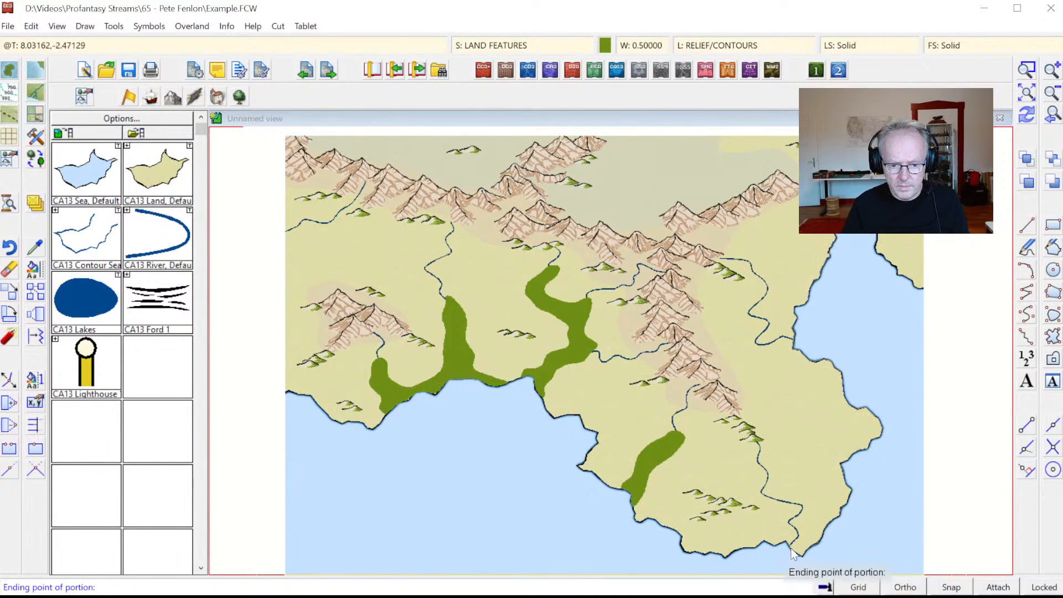
{"action": "left_click", "coordinate": [813, 547]}
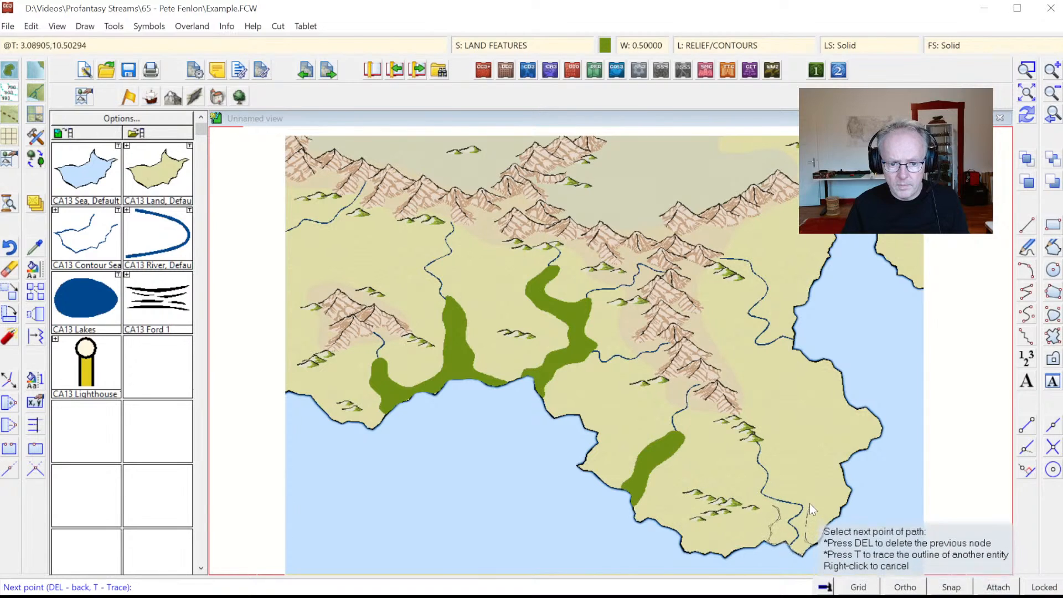
{"action": "left_click", "coordinate": [770, 491]}
{"action": "left_click", "coordinate": [764, 479]}
{"action": "left_click", "coordinate": [756, 484]}
{"action": "left_click", "coordinate": [757, 493]}
{"action": "right_click", "coordinate": [768, 515]}
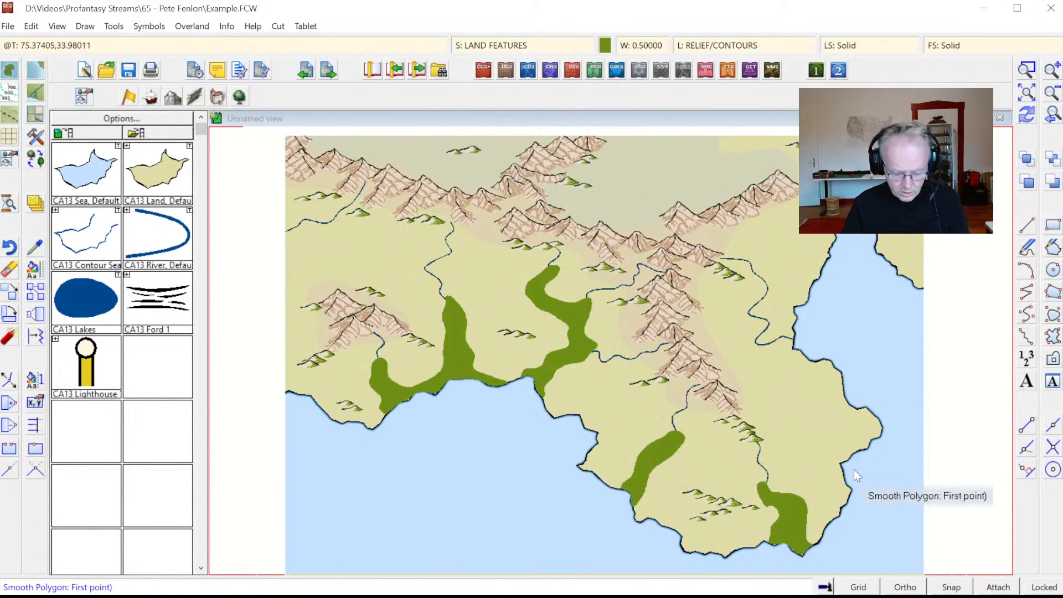
- Draw a green lowland strip along the east coast from the cape to just beyond the eastern river's mouth, tracing the coastline
{"action": "left_click", "coordinate": [833, 448]}
{"action": "key", "text": "t"}
{"action": "left_click", "coordinate": [849, 458]}
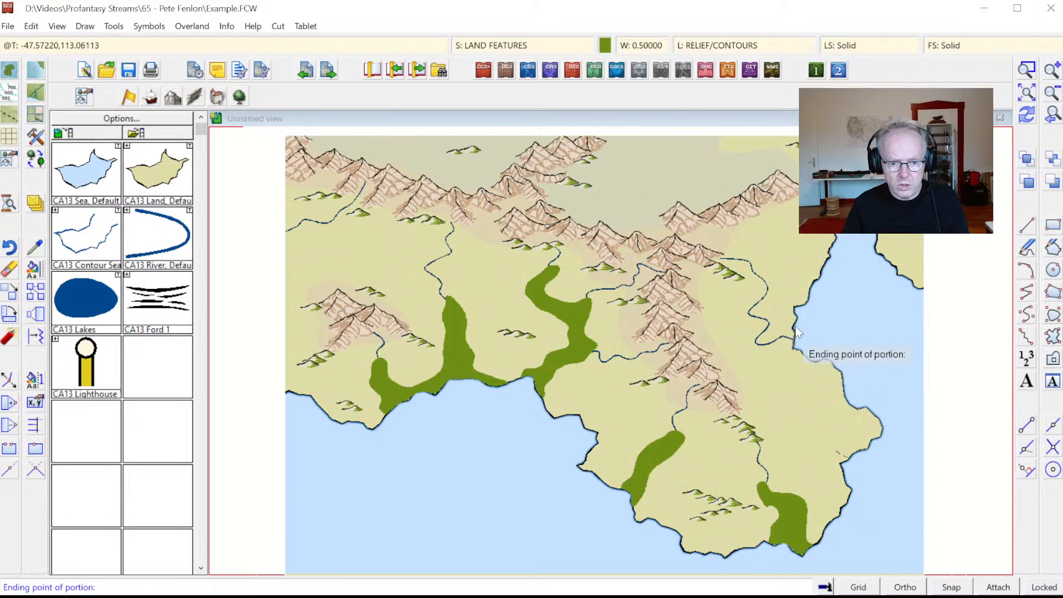
{"action": "left_click", "coordinate": [792, 306]}
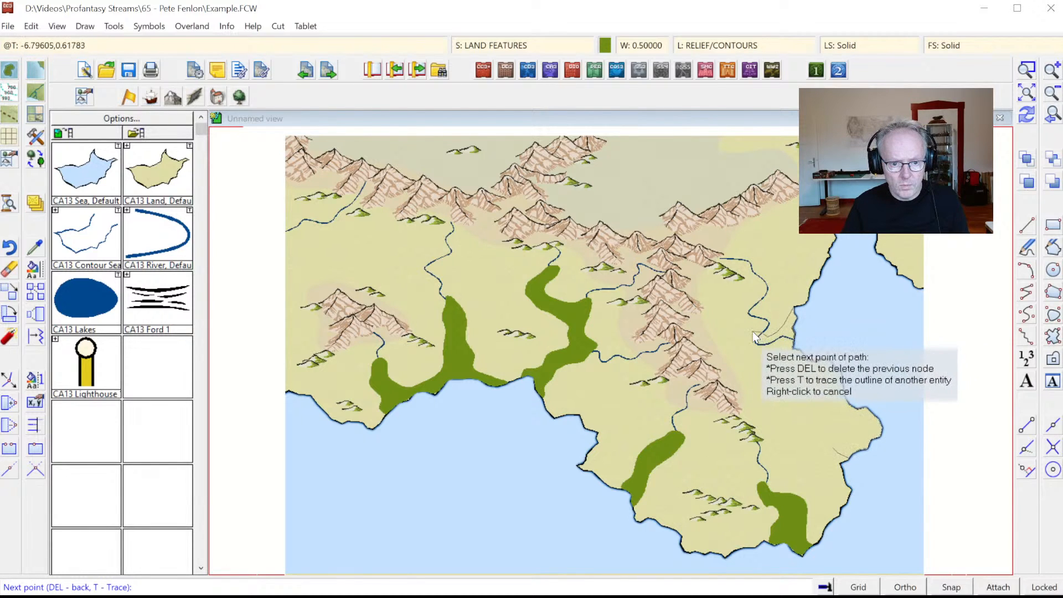
{"action": "left_click", "coordinate": [747, 348]}
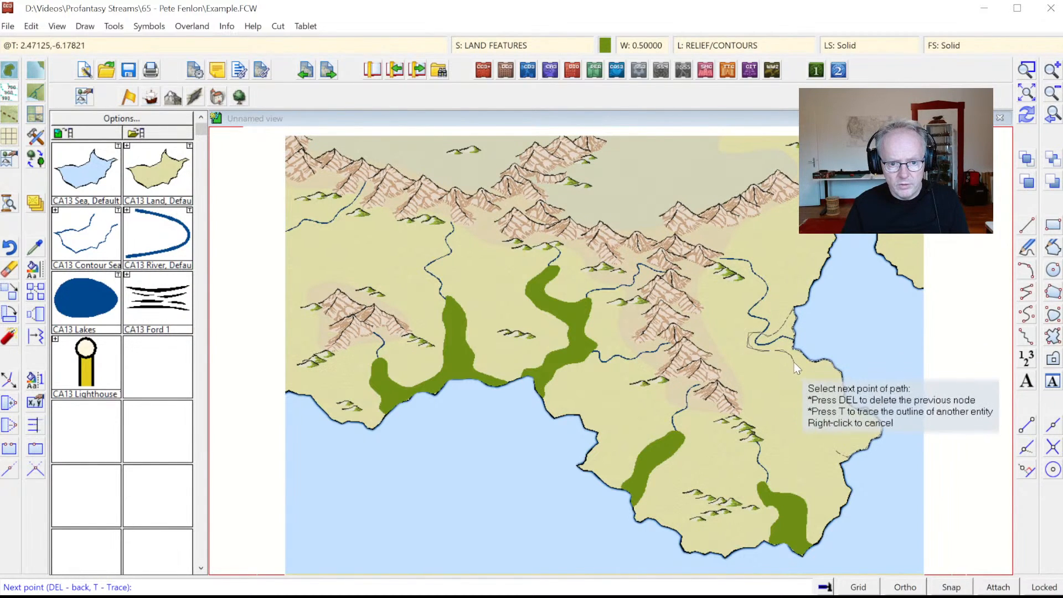
{"action": "left_click", "coordinate": [828, 380]}
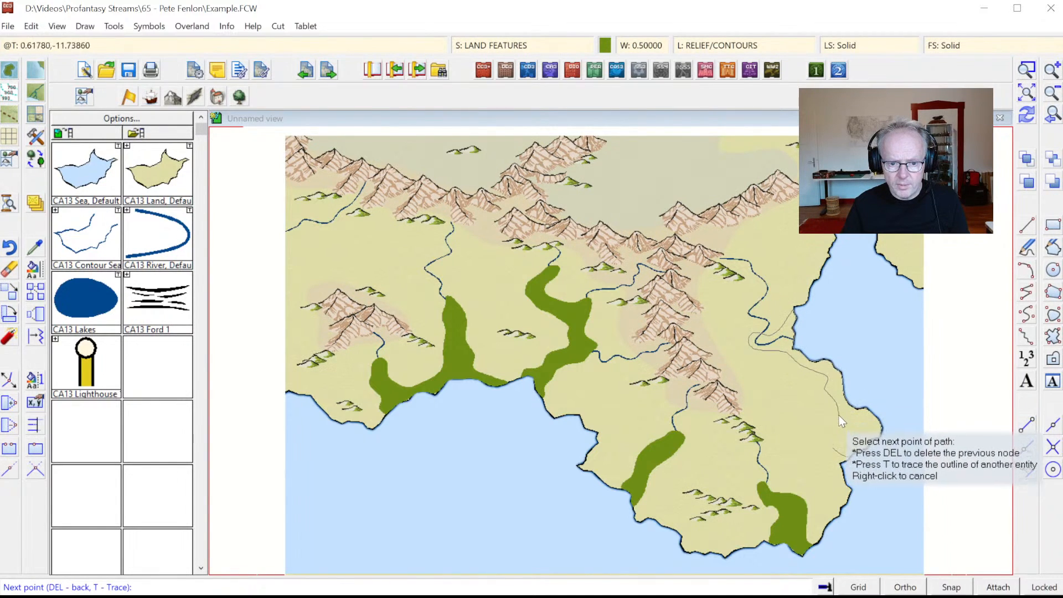
{"action": "left_click", "coordinate": [856, 436]}
{"action": "left_click", "coordinate": [837, 441]}
{"action": "right_click", "coordinate": [837, 441]}
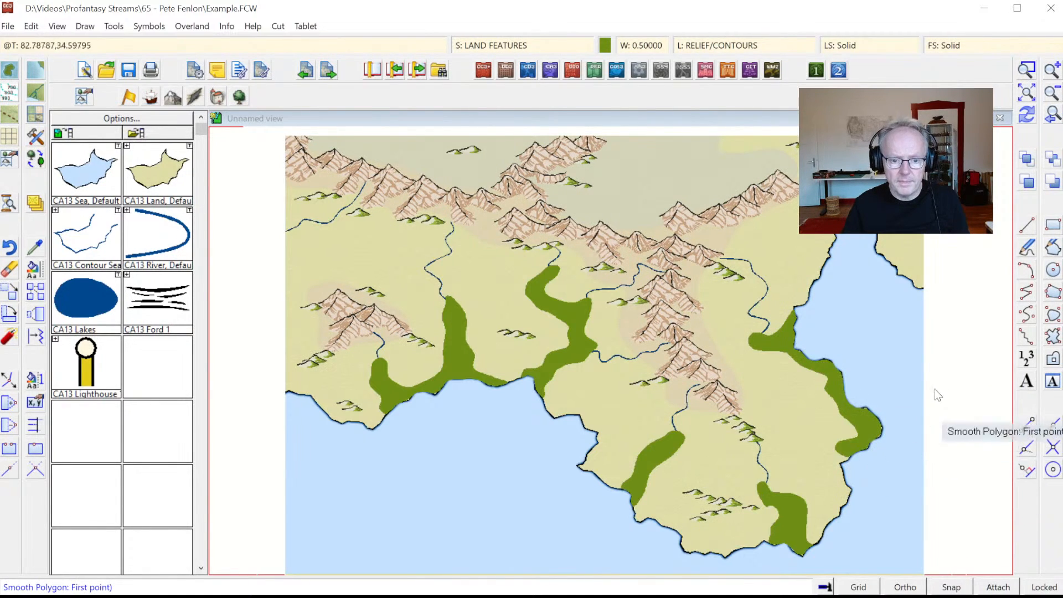
- Draw a narrow green lowland strip along the east coast north of the eastern river's mouth and redraw the map
{"action": "left_click", "coordinate": [817, 239]}
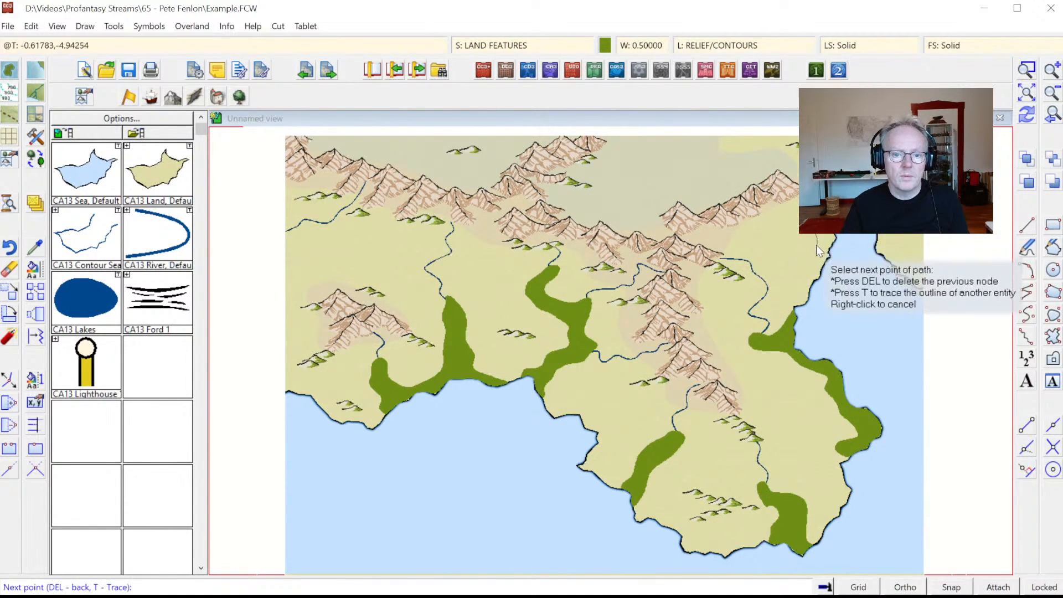
{"action": "key", "text": "t"}
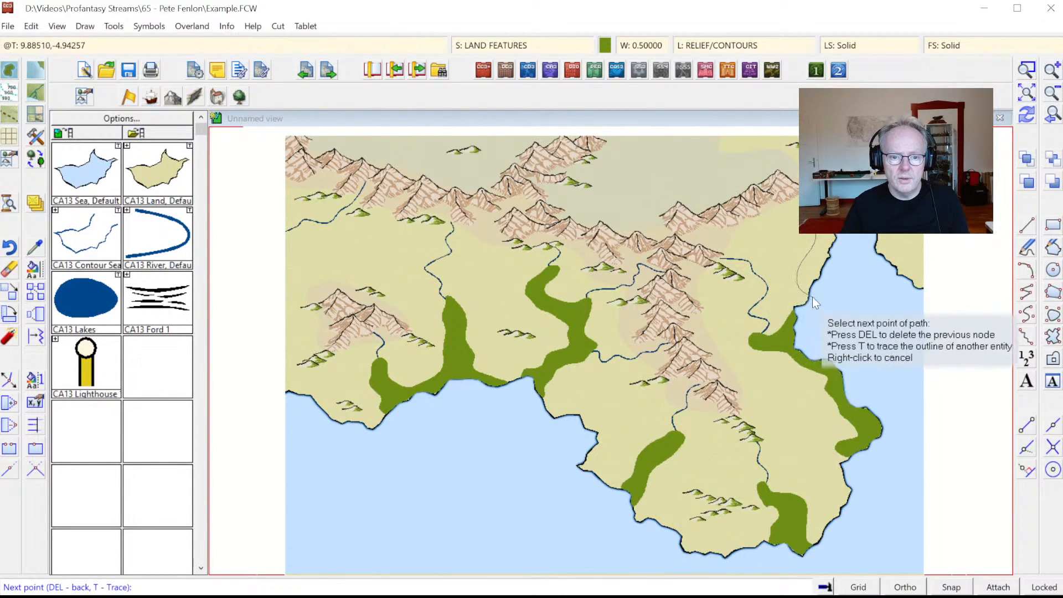
{"action": "left_click", "coordinate": [812, 287]}
{"action": "left_click", "coordinate": [810, 293]}
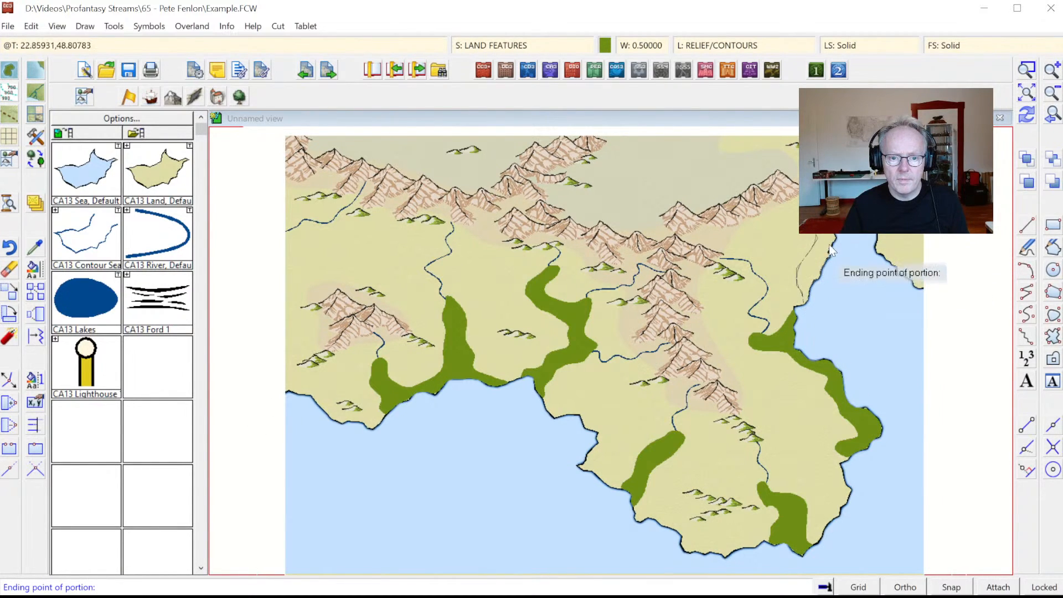
{"action": "left_click", "coordinate": [825, 222]}
{"action": "right_click", "coordinate": [817, 226]}
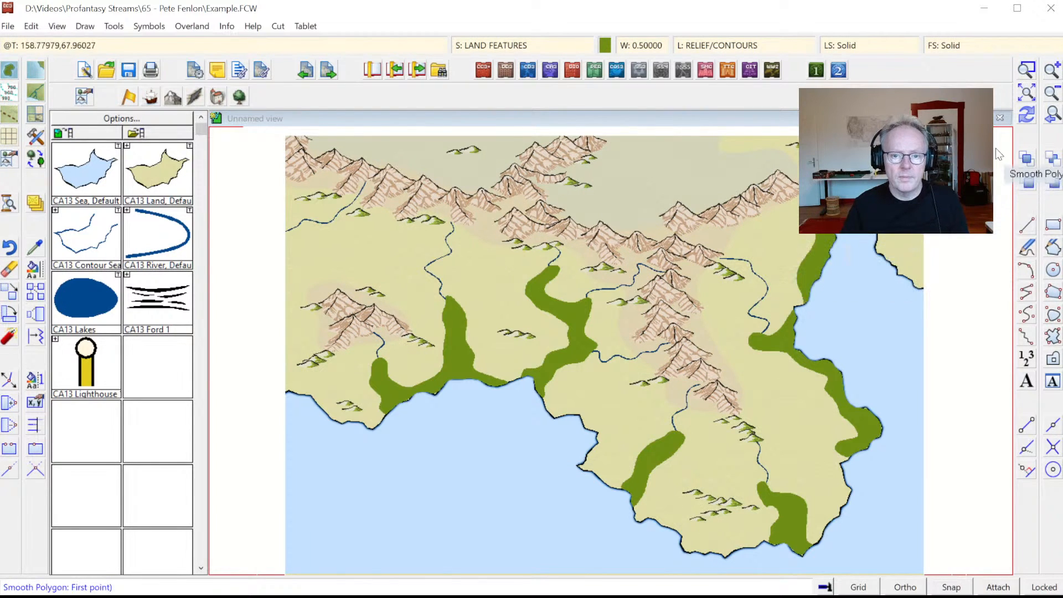
{"action": "left_click", "coordinate": [1027, 122]}
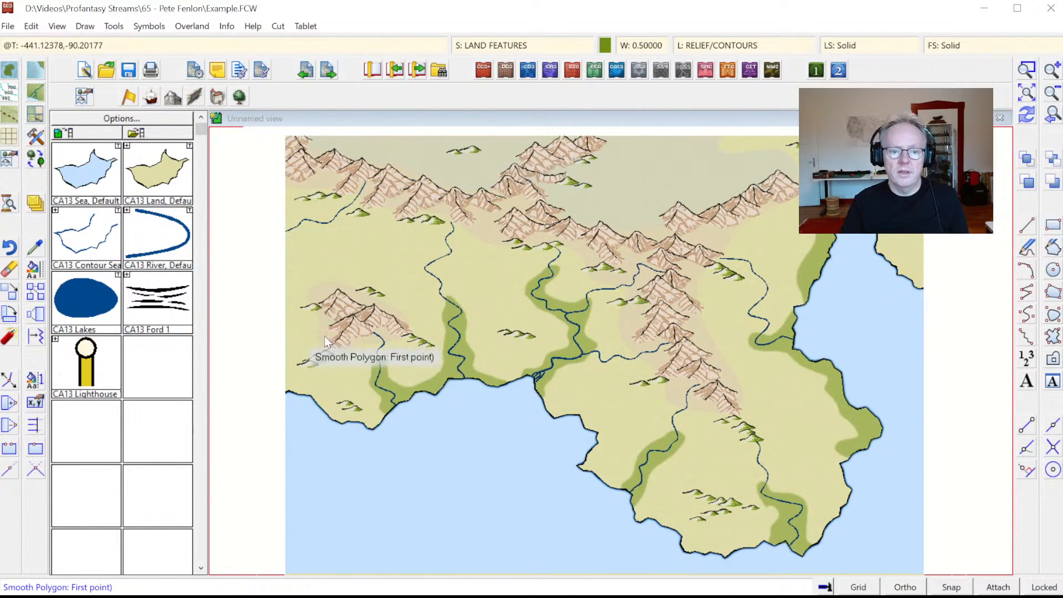
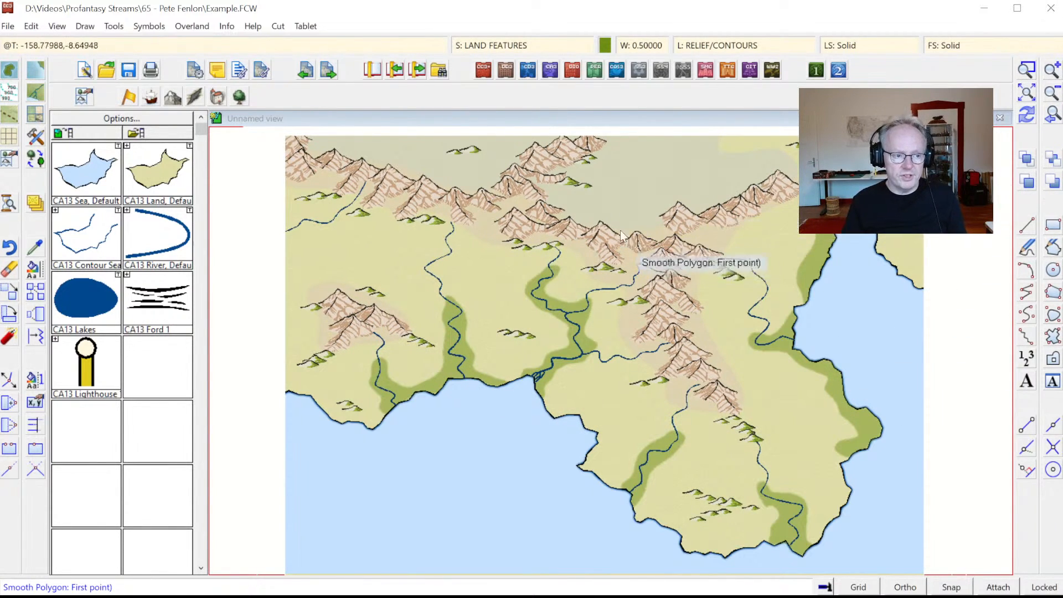
- Load the vegetation symbol catalog and activate the Terrain Default, Forest drawing tool
{"action": "left_click", "coordinate": [240, 98]}
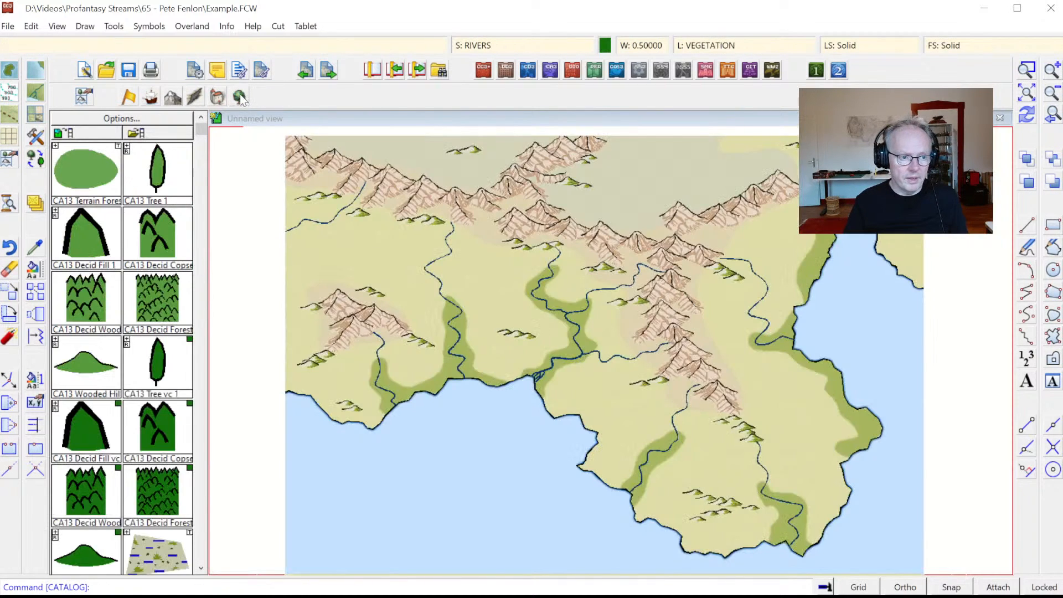
{"action": "left_click", "coordinate": [201, 568]}
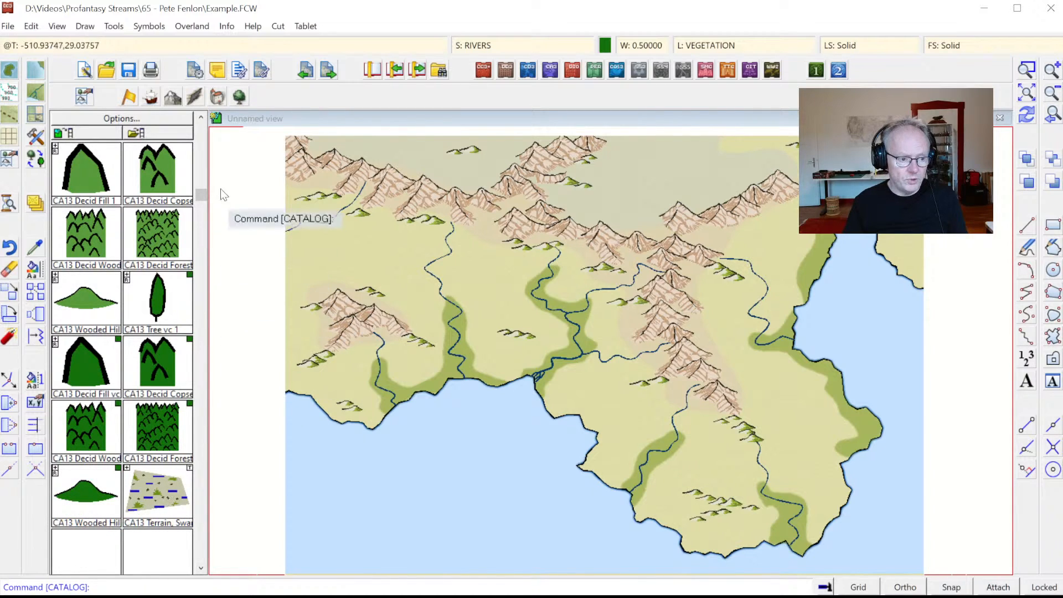
{"action": "left_click", "coordinate": [201, 118]}
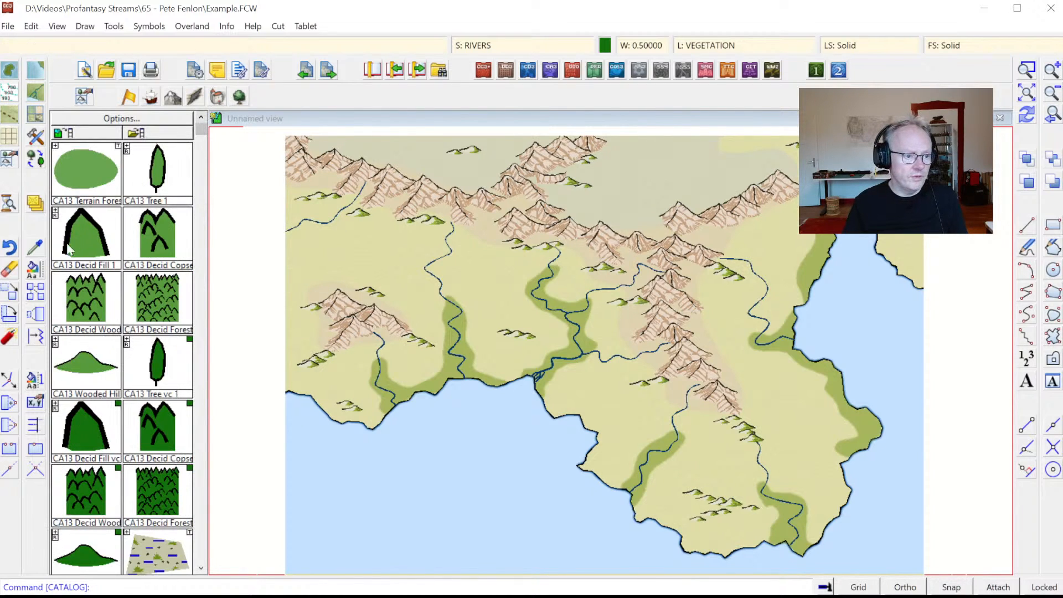
{"action": "left_click", "coordinate": [35, 114]}
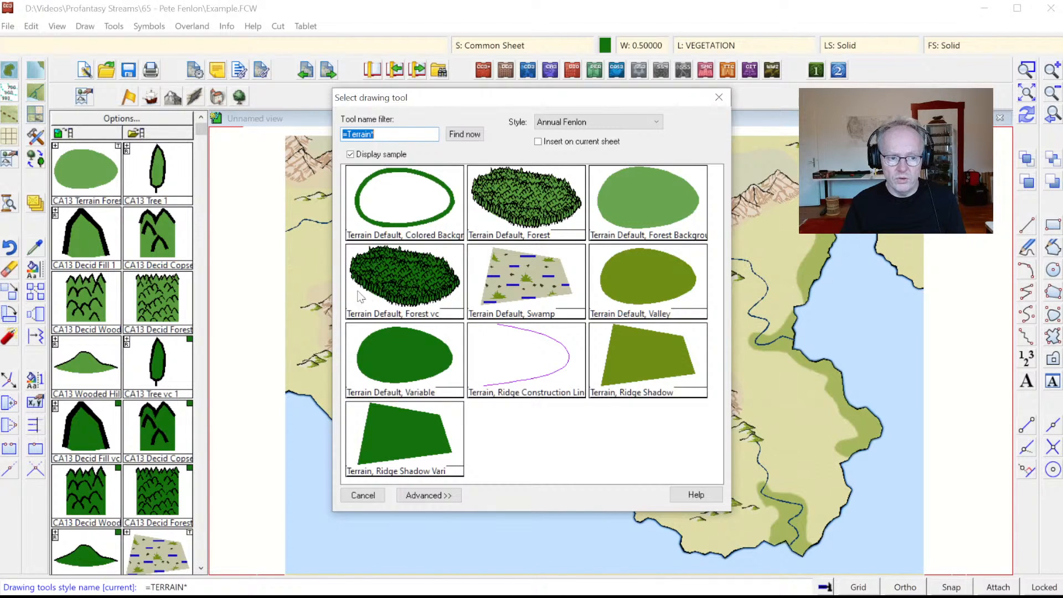
{"action": "left_click", "coordinate": [522, 200]}
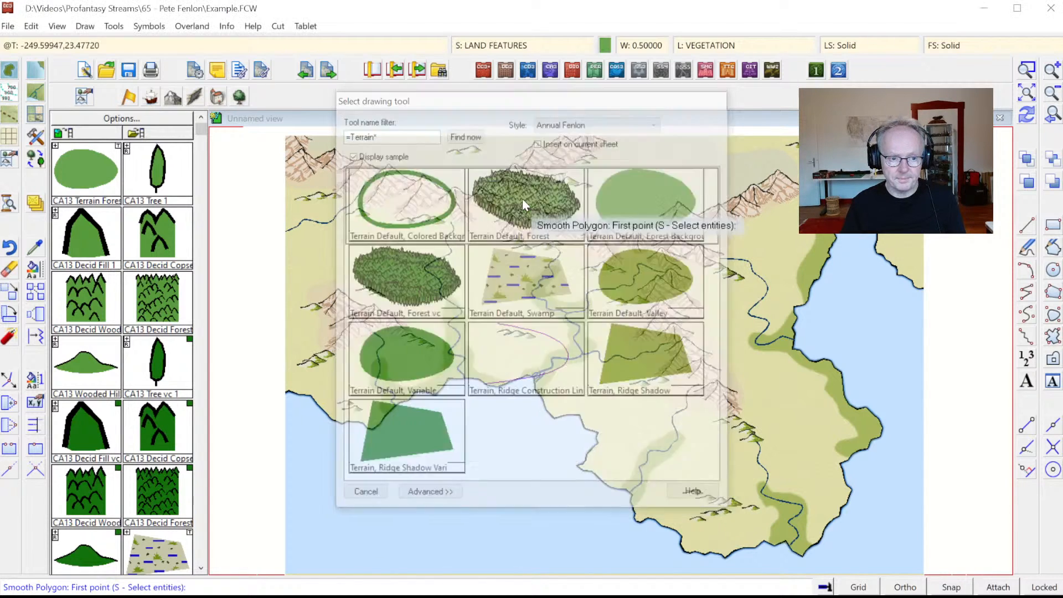
{"action": "left_click", "coordinate": [1026, 71]}
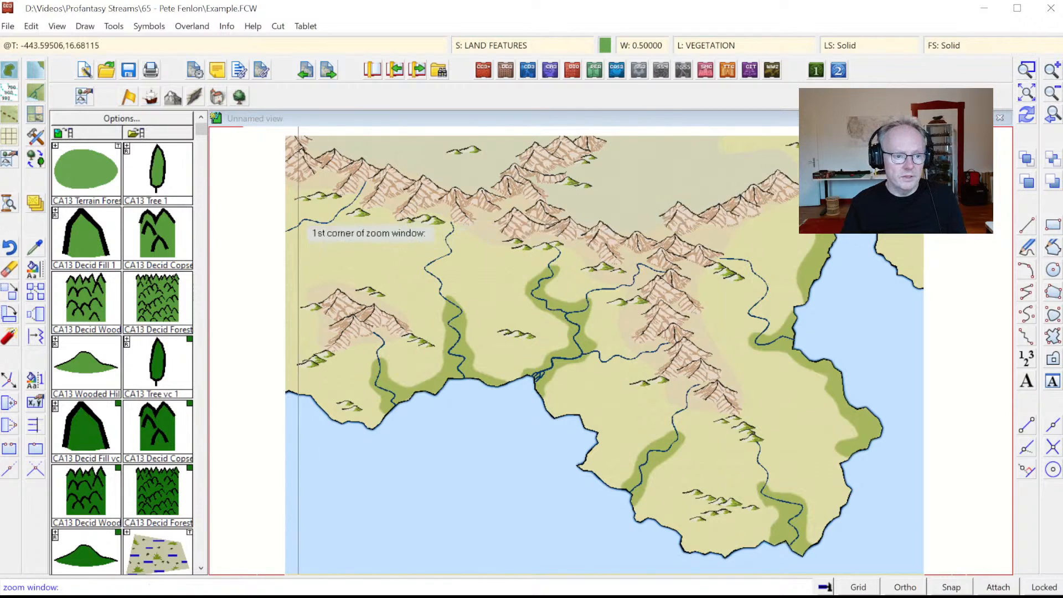
{"action": "left_click", "coordinate": [260, 176]}
{"action": "left_click", "coordinate": [606, 440]}
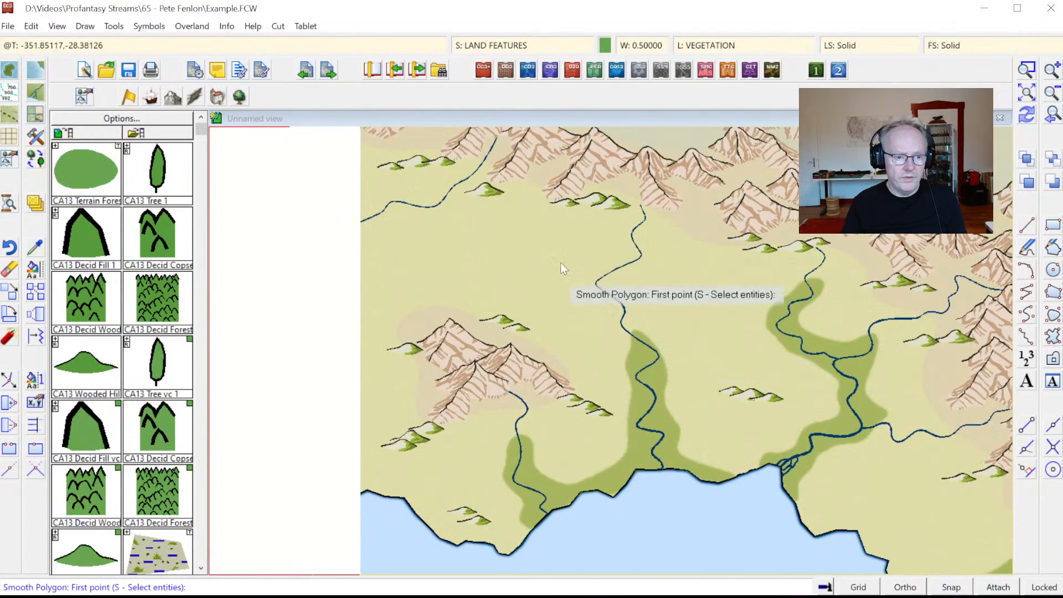
- Outline a forest area from the northwestern river past the map's western edge and along an irregular southern edge to the next river east
{"action": "left_click", "coordinate": [469, 200]}
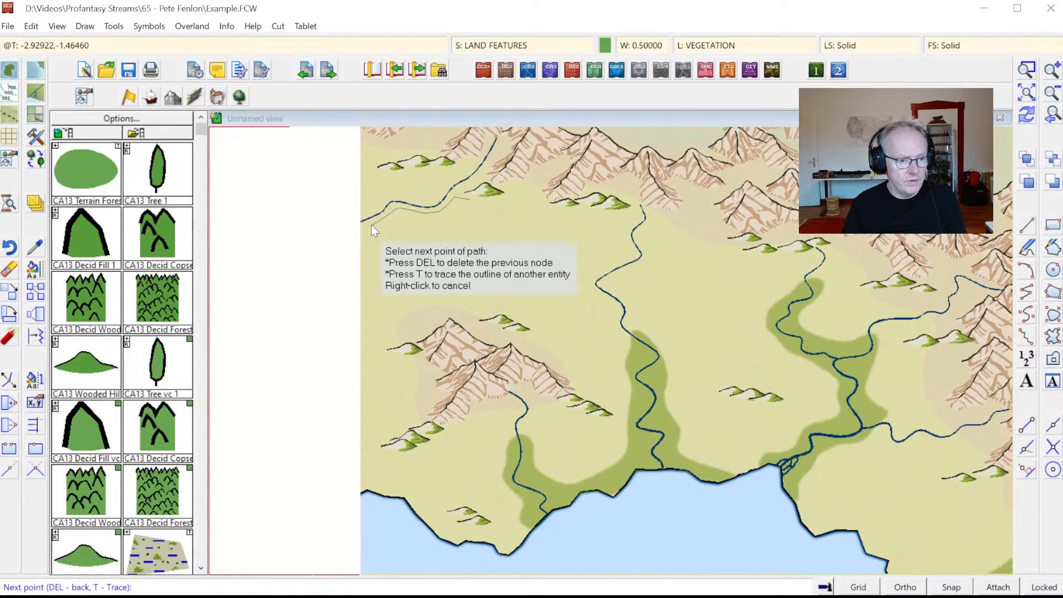
{"action": "left_click", "coordinate": [346, 227]}
{"action": "left_click", "coordinate": [345, 275]}
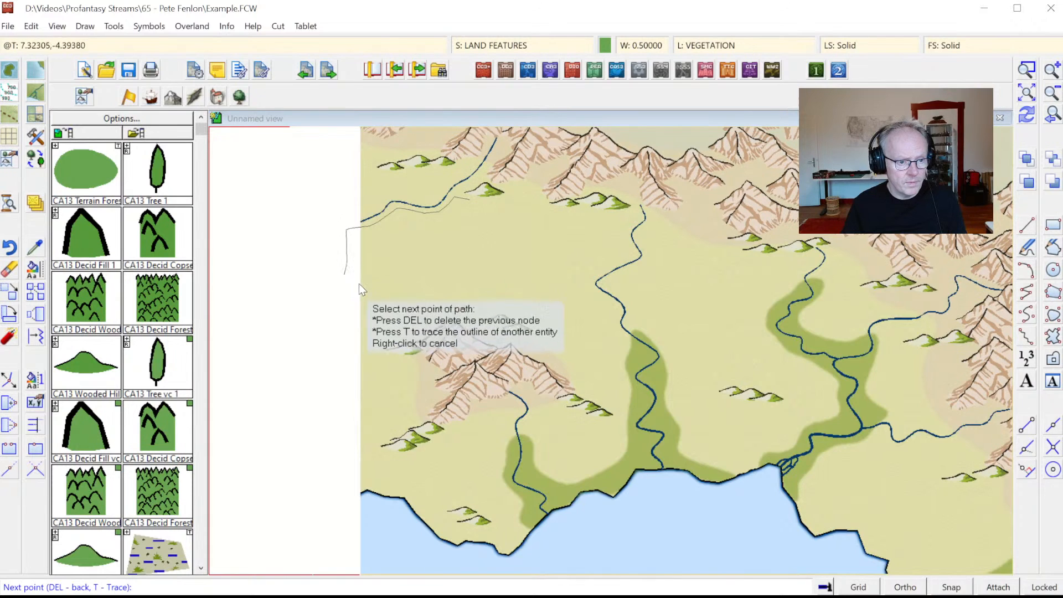
{"action": "left_click", "coordinate": [364, 284]}
{"action": "left_click", "coordinate": [397, 276]}
{"action": "left_click", "coordinate": [401, 286]}
{"action": "left_click", "coordinate": [419, 294]}
{"action": "left_click", "coordinate": [441, 288]}
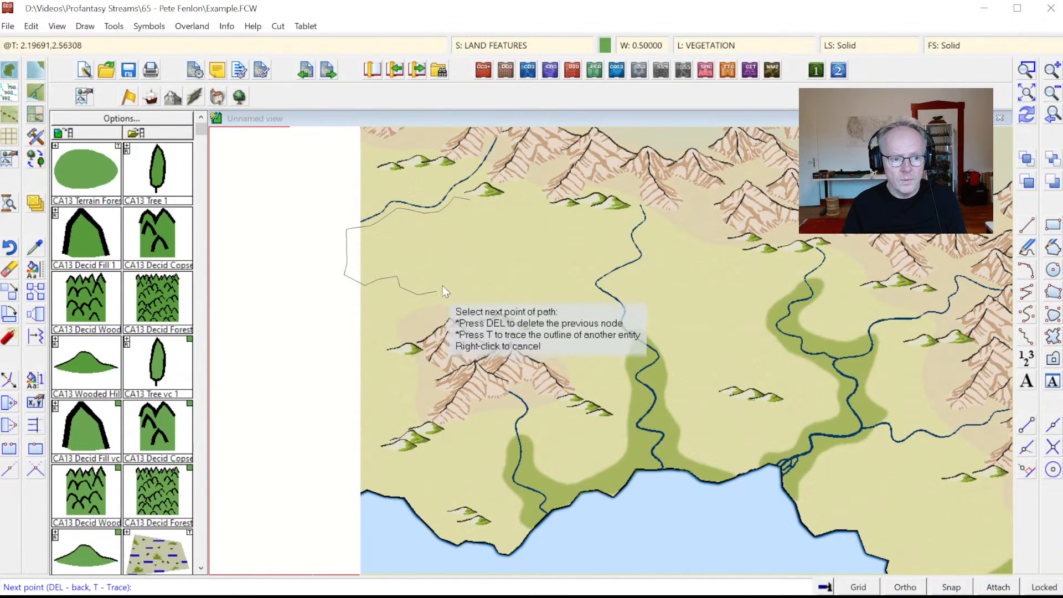
{"action": "left_click", "coordinate": [462, 266]}
{"action": "left_click", "coordinate": [480, 272]}
{"action": "left_click", "coordinate": [479, 281]}
{"action": "left_click", "coordinate": [519, 288]}
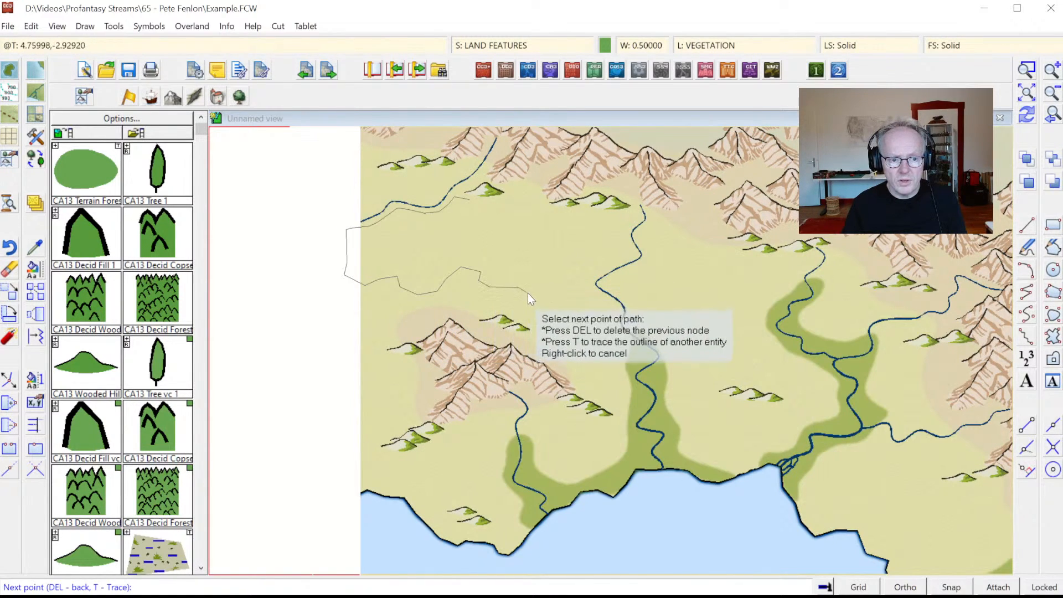
{"action": "left_click", "coordinate": [557, 305]}
{"action": "left_click", "coordinate": [580, 302]}
{"action": "left_click", "coordinate": [581, 282]}
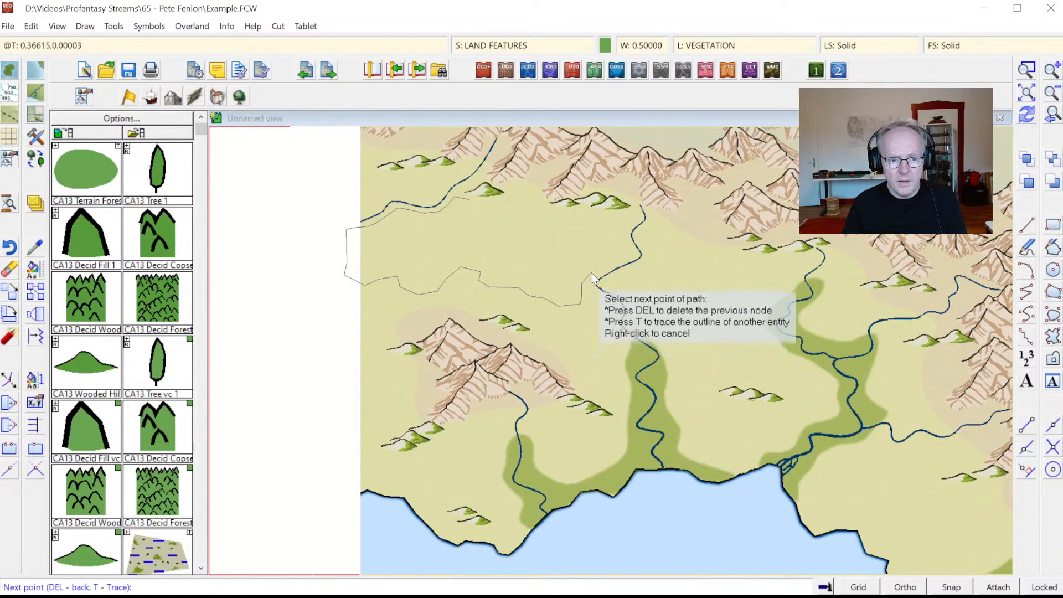
- Close the northwestern forest area along the river's west bank and the foothills south of the mountain range
{"action": "left_click", "coordinate": [613, 264]}
{"action": "left_click", "coordinate": [630, 253]}
{"action": "left_click", "coordinate": [627, 234]}
{"action": "left_click", "coordinate": [632, 219]}
{"action": "left_click", "coordinate": [588, 214]}
{"action": "left_click", "coordinate": [548, 209]}
{"action": "left_click", "coordinate": [529, 193]}
{"action": "left_click", "coordinate": [504, 198]}
{"action": "left_click", "coordinate": [478, 201]}
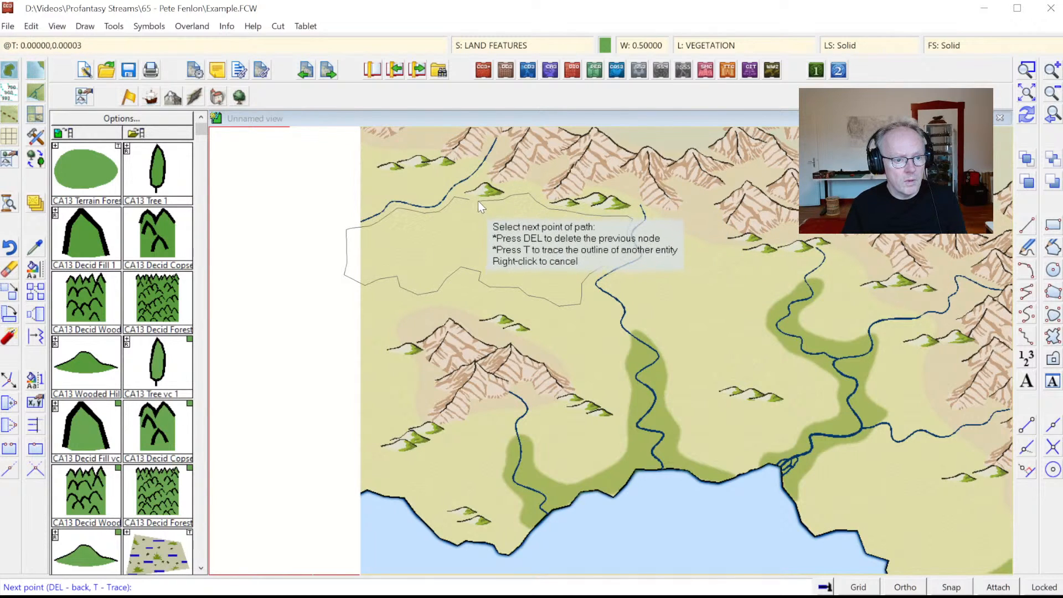
{"action": "right_click", "coordinate": [476, 202]}
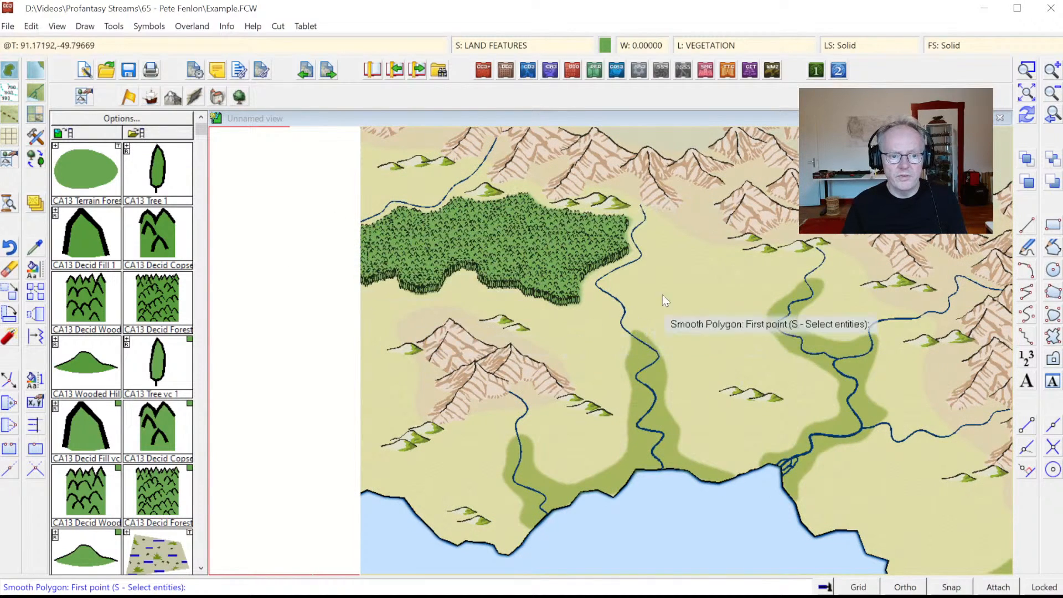
- Draw a second forest area below the mountains, between the river bordering the first forest and the central river's western branch
{"action": "left_click", "coordinate": [653, 221]}
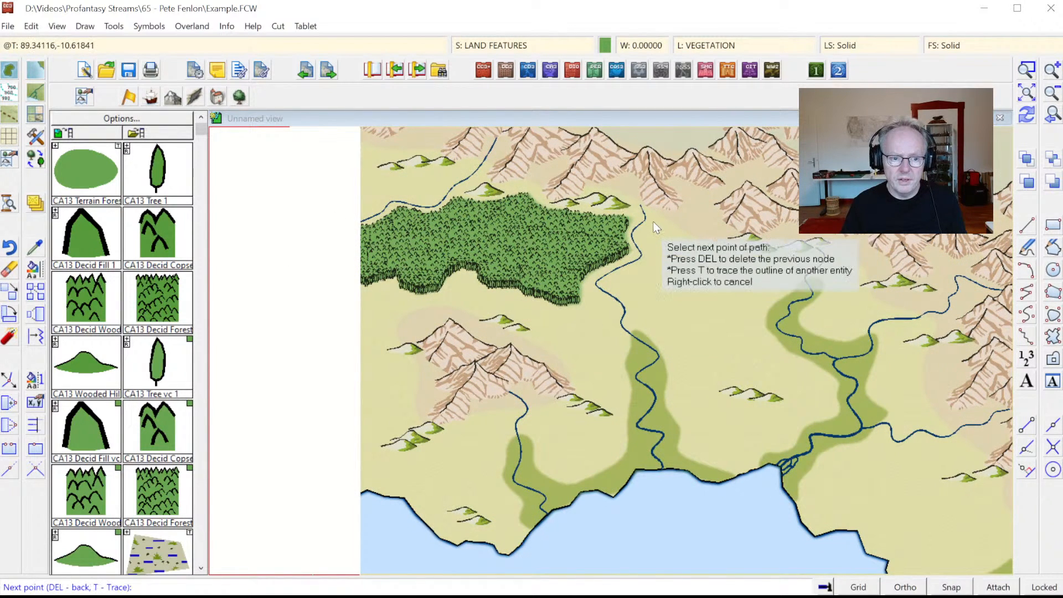
{"action": "left_click", "coordinate": [637, 233]}
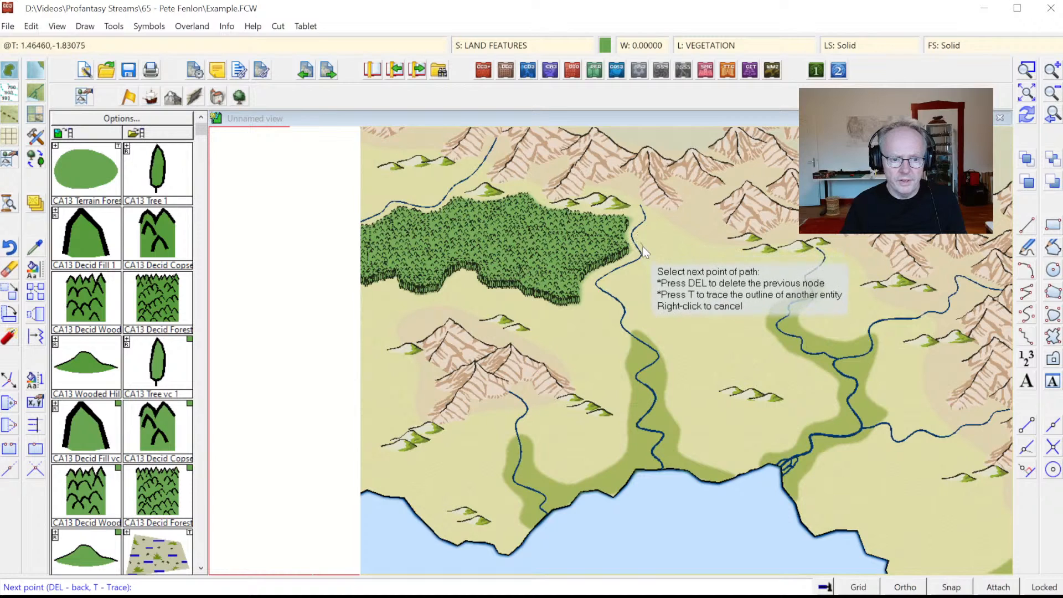
{"action": "left_click", "coordinate": [648, 259]}
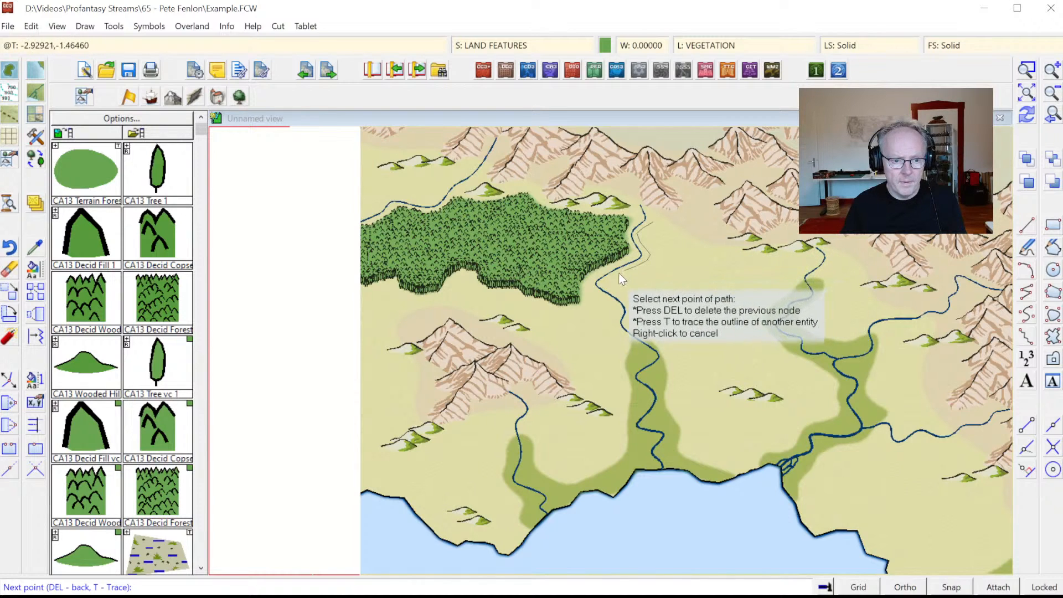
{"action": "left_click", "coordinate": [609, 285]}
{"action": "left_click", "coordinate": [636, 324]}
{"action": "left_click", "coordinate": [674, 320]}
{"action": "left_click", "coordinate": [690, 334]}
{"action": "left_click", "coordinate": [692, 344]}
{"action": "left_click", "coordinate": [716, 342]}
{"action": "left_click", "coordinate": [725, 350]}
{"action": "left_click", "coordinate": [752, 344]}
{"action": "left_click", "coordinate": [768, 300]}
{"action": "left_click", "coordinate": [808, 258]}
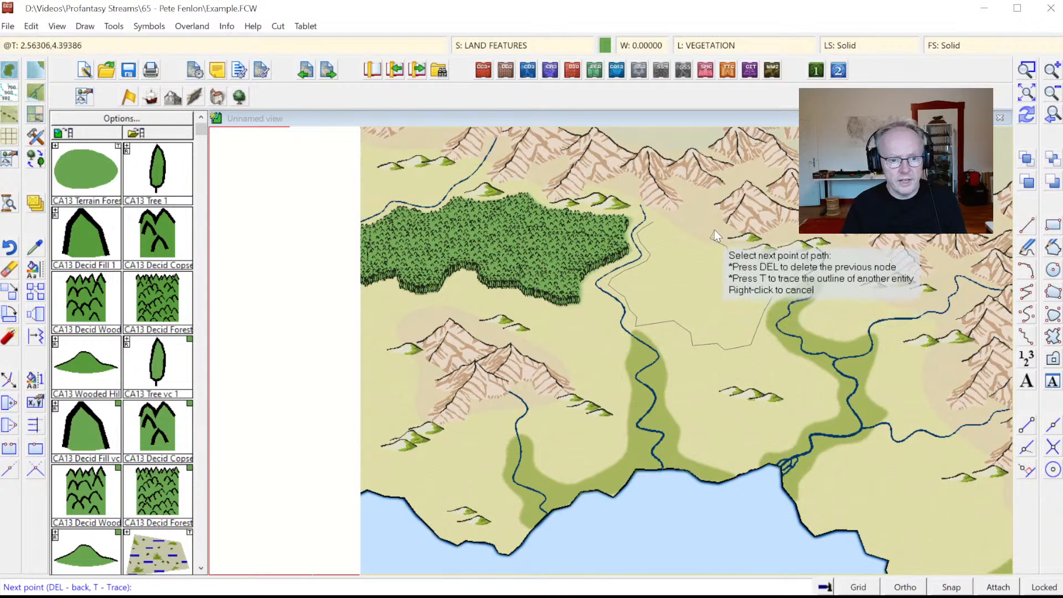
{"action": "left_click", "coordinate": [693, 210]}
{"action": "right_click", "coordinate": [660, 218]}
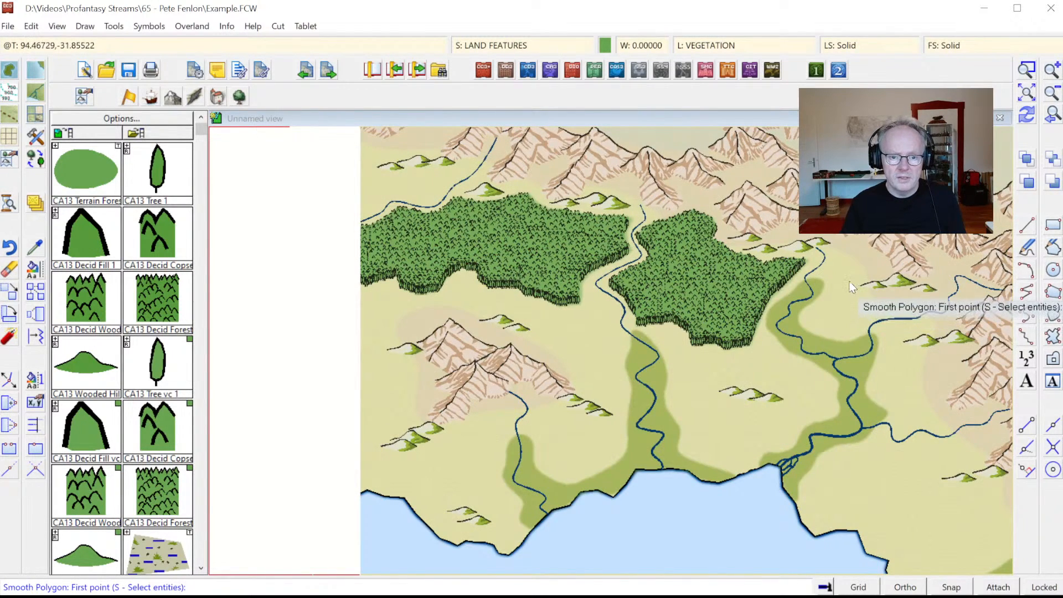
- Draw a third, smaller forest area between the central river's western and eastern branches, reaching east below the foothills
{"action": "left_click", "coordinate": [834, 268]}
{"action": "left_click", "coordinate": [820, 299]}
{"action": "left_click", "coordinate": [813, 309]}
{"action": "left_click", "coordinate": [800, 310]}
{"action": "left_click", "coordinate": [788, 325]}
{"action": "left_click", "coordinate": [798, 330]}
{"action": "left_click", "coordinate": [813, 333]}
{"action": "left_click", "coordinate": [812, 348]}
{"action": "left_click", "coordinate": [845, 348]}
{"action": "left_click", "coordinate": [860, 346]}
{"action": "left_click", "coordinate": [863, 338]}
{"action": "left_click", "coordinate": [858, 329]}
{"action": "left_click", "coordinate": [866, 316]}
{"action": "left_click", "coordinate": [878, 311]}
{"action": "left_click", "coordinate": [894, 312]}
{"action": "left_click", "coordinate": [907, 312]}
{"action": "left_click", "coordinate": [919, 308]}
{"action": "left_click", "coordinate": [913, 292]}
{"action": "left_click", "coordinate": [877, 290]}
{"action": "left_click", "coordinate": [847, 286]}
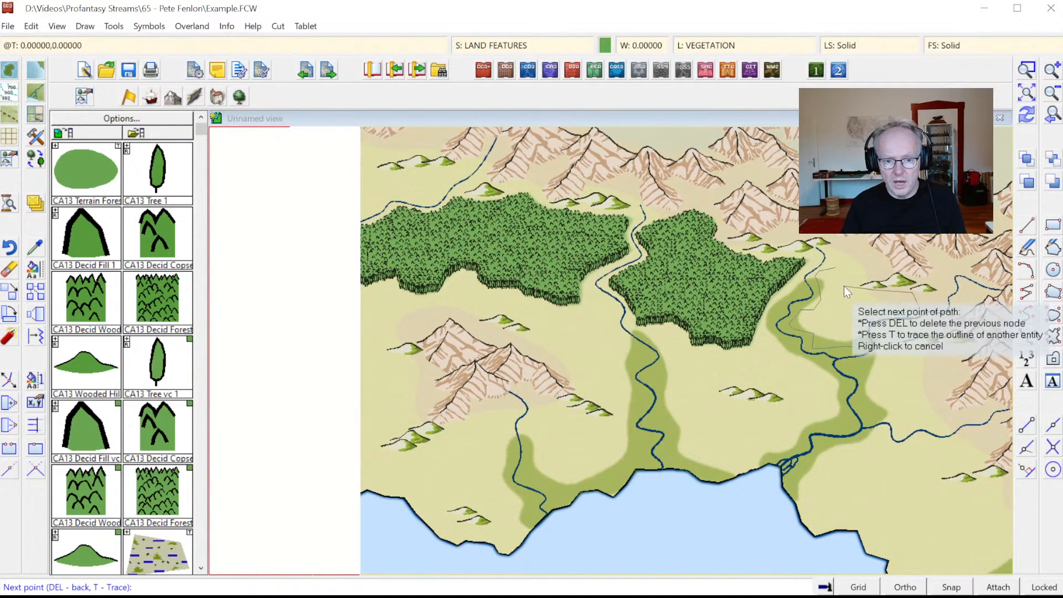
{"action": "left_click", "coordinate": [855, 267]}
{"action": "left_click", "coordinate": [842, 266]}
{"action": "right_click", "coordinate": [839, 267]}
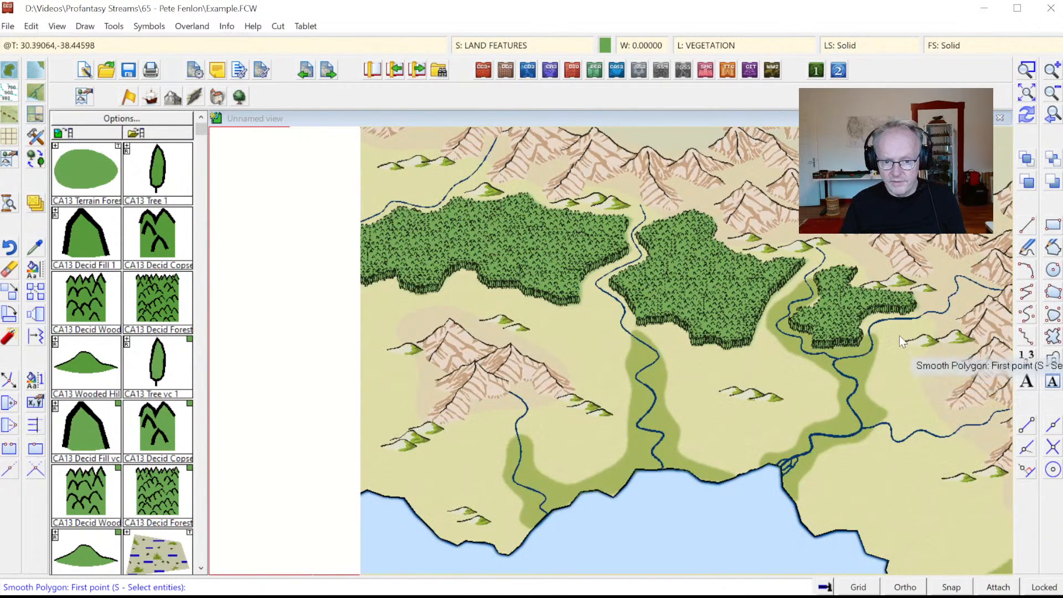
- Draw a fourth forest area south of the central river's eastern branch, between the main river and the eastern mountains
{"action": "left_click", "coordinate": [891, 332]}
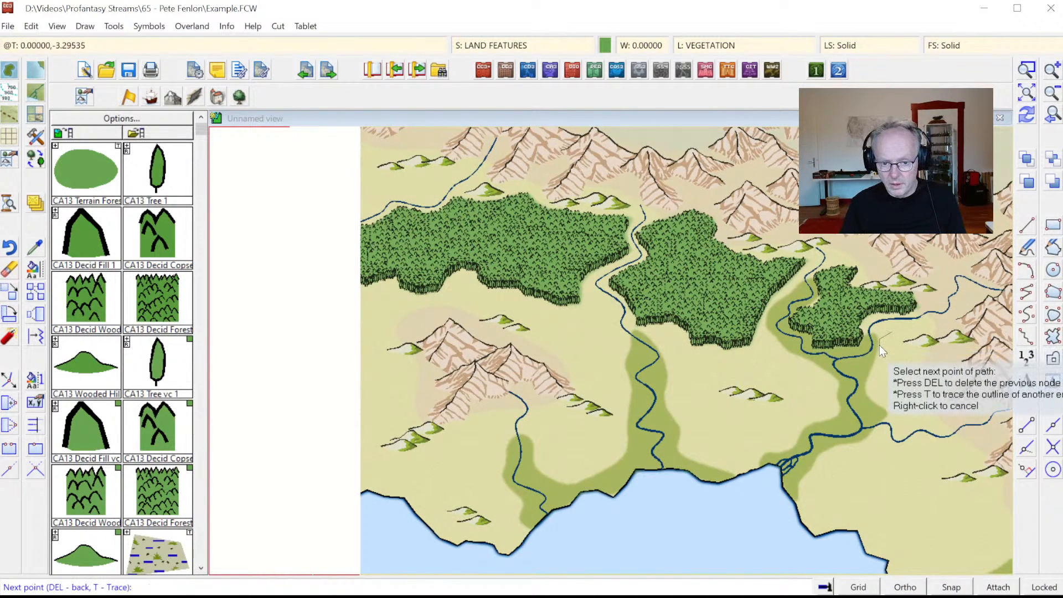
{"action": "left_click", "coordinate": [858, 365]}
{"action": "left_click", "coordinate": [874, 389]}
{"action": "left_click", "coordinate": [867, 410]}
{"action": "left_click", "coordinate": [895, 411]}
{"action": "left_click", "coordinate": [903, 425]}
{"action": "left_click", "coordinate": [945, 424]}
{"action": "left_click", "coordinate": [935, 405]}
{"action": "left_click", "coordinate": [952, 379]}
{"action": "left_click", "coordinate": [952, 362]}
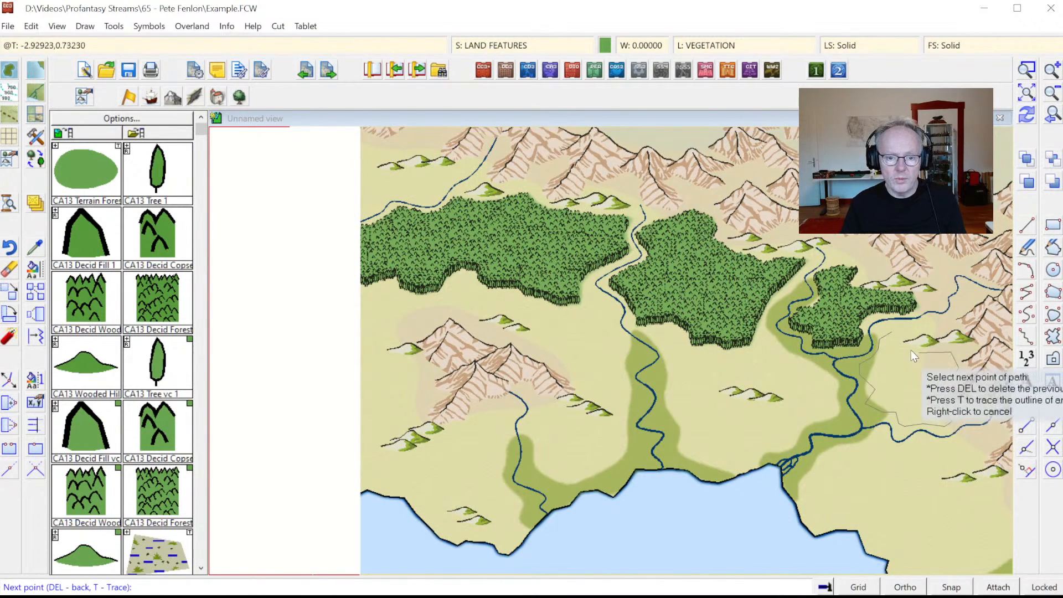
{"action": "left_click", "coordinate": [895, 329]}
{"action": "right_click", "coordinate": [894, 330]}
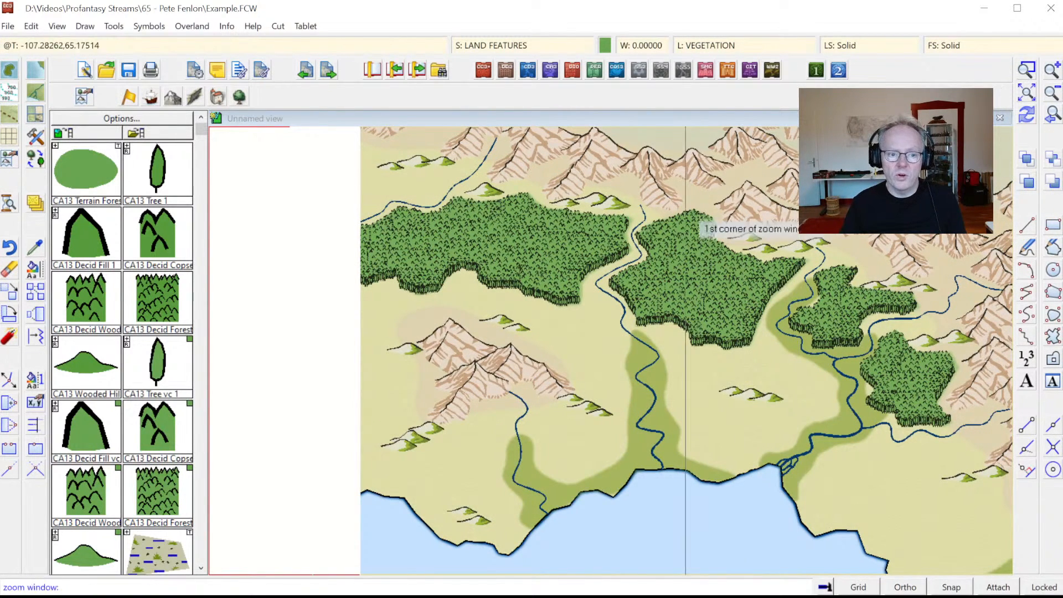
- Place single tree symbols along the northwestern forest's eastern edge, from the river's upper bend southwest along its west bank
{"action": "left_click", "coordinate": [544, 217]}
{"action": "left_click", "coordinate": [685, 334]}
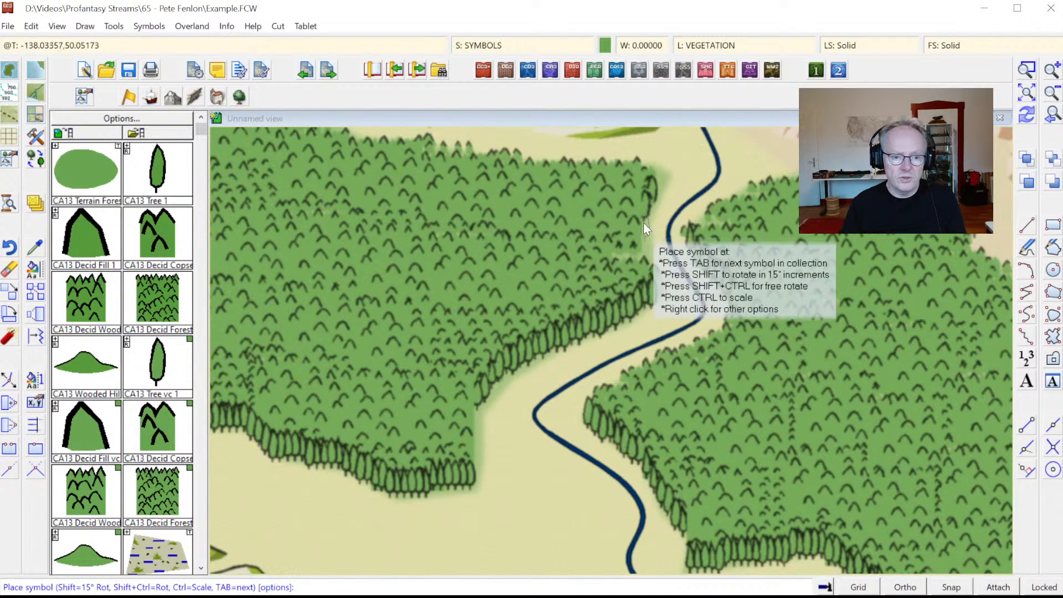
{"action": "left_click", "coordinate": [643, 244]}
{"action": "left_click", "coordinate": [663, 267]}
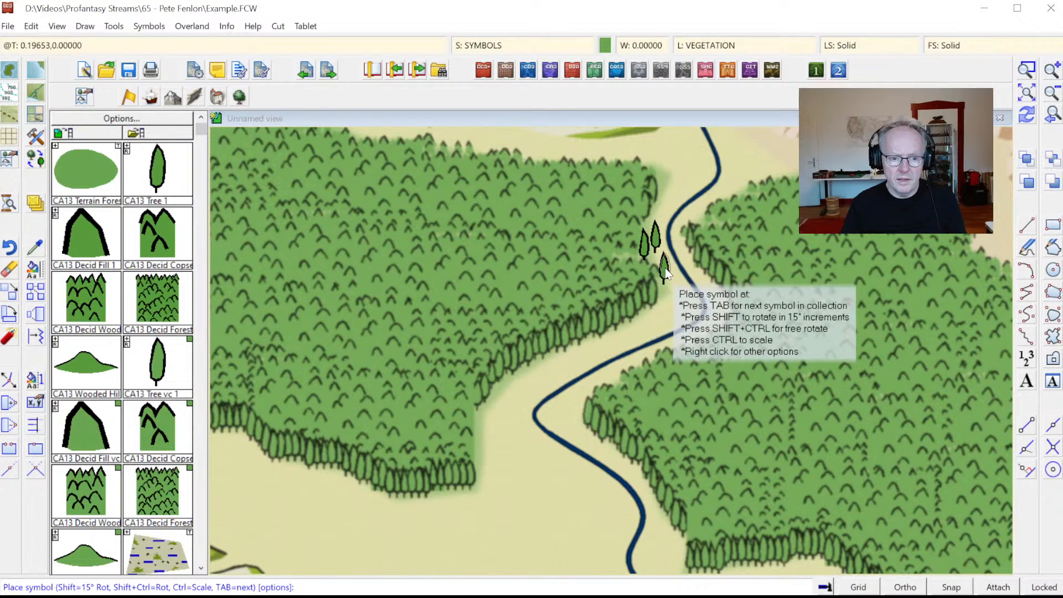
{"action": "left_click", "coordinate": [672, 287]}
{"action": "left_click", "coordinate": [662, 299]}
{"action": "left_click", "coordinate": [654, 310]}
{"action": "left_click", "coordinate": [636, 318]}
{"action": "left_click", "coordinate": [626, 322]}
{"action": "left_click", "coordinate": [617, 331]}
{"action": "left_click", "coordinate": [596, 338]}
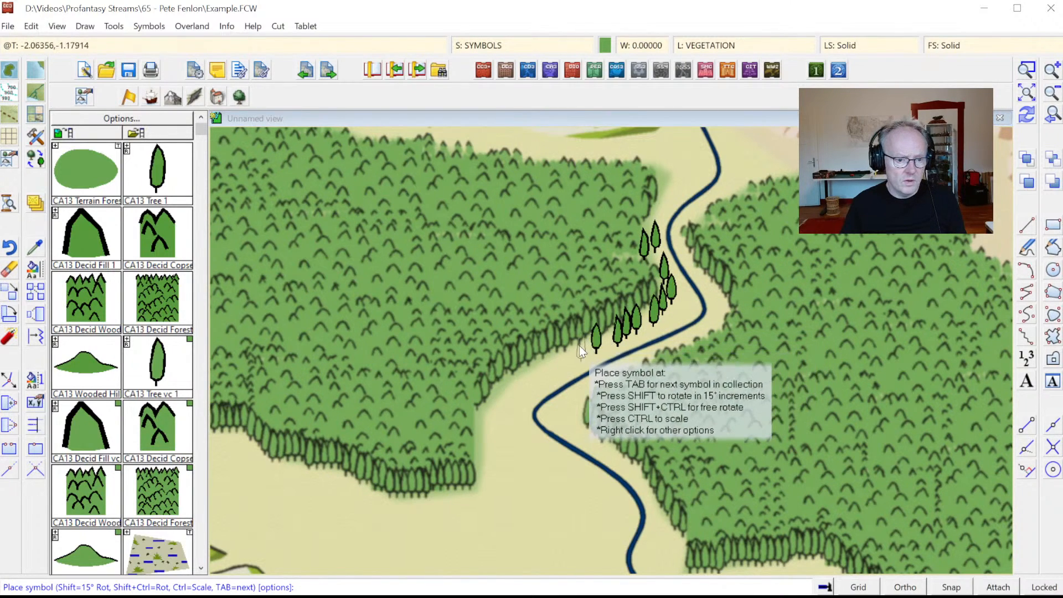
- Continue the row of single trees southwest along the northwestern forest's edge to the river's westernmost bend
{"action": "left_click", "coordinate": [576, 343]}
{"action": "left_click", "coordinate": [559, 347]}
{"action": "left_click", "coordinate": [553, 356]}
{"action": "left_click", "coordinate": [550, 365]}
{"action": "left_click", "coordinate": [531, 375]}
{"action": "left_click", "coordinate": [508, 374]}
{"action": "left_click", "coordinate": [520, 385]}
{"action": "left_click", "coordinate": [503, 399]}
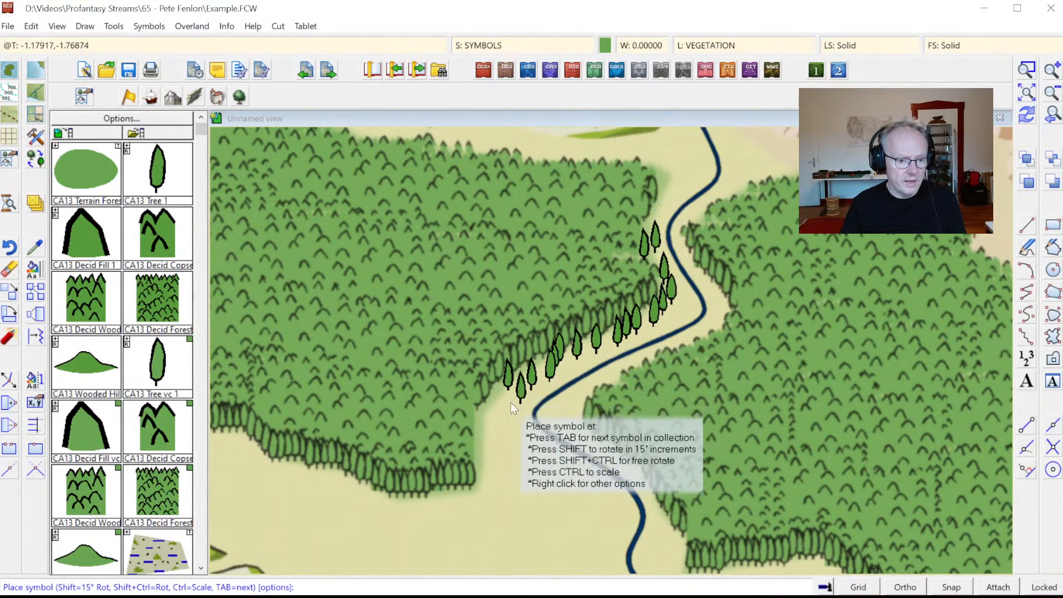
- Scatter single trees around the northwestern forest's southeastern corner and into the open ground beside the river
{"action": "left_click", "coordinate": [484, 404]}
{"action": "left_click", "coordinate": [476, 420]}
{"action": "left_click", "coordinate": [496, 427]}
{"action": "left_click", "coordinate": [480, 438]}
{"action": "left_click", "coordinate": [479, 452]}
{"action": "left_click", "coordinate": [510, 443]}
{"action": "left_click", "coordinate": [527, 450]}
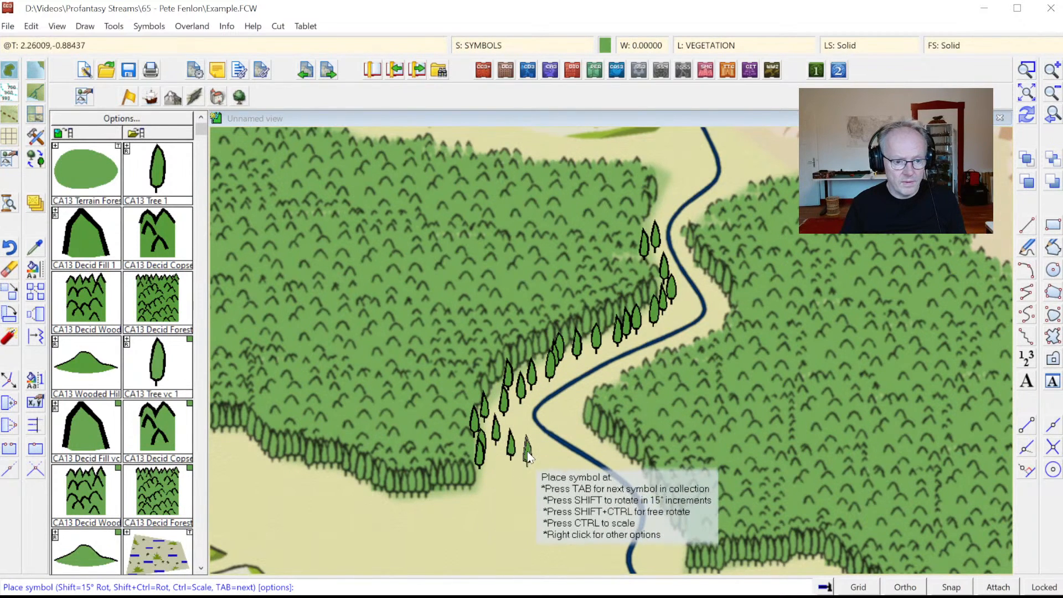
{"action": "left_click", "coordinate": [532, 455]}
- Place single trees around the western tip of the second forest, east of the river's westernmost bend
{"action": "left_click", "coordinate": [574, 412]}
{"action": "left_click", "coordinate": [586, 421]}
{"action": "left_click", "coordinate": [596, 424]}
{"action": "left_click", "coordinate": [614, 443]}
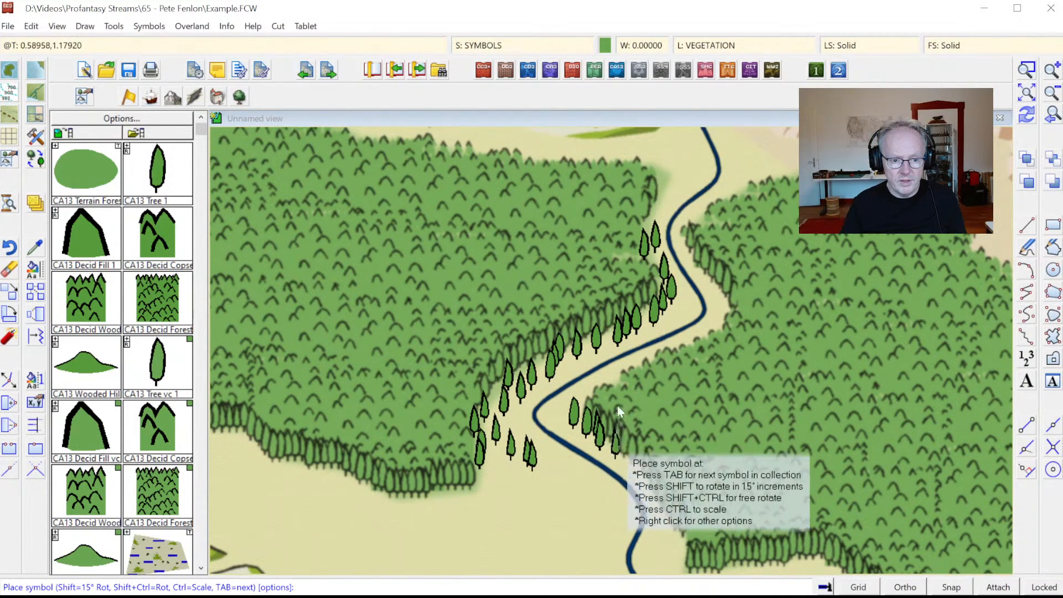
{"action": "left_click", "coordinate": [618, 381]}
{"action": "left_click", "coordinate": [603, 385]}
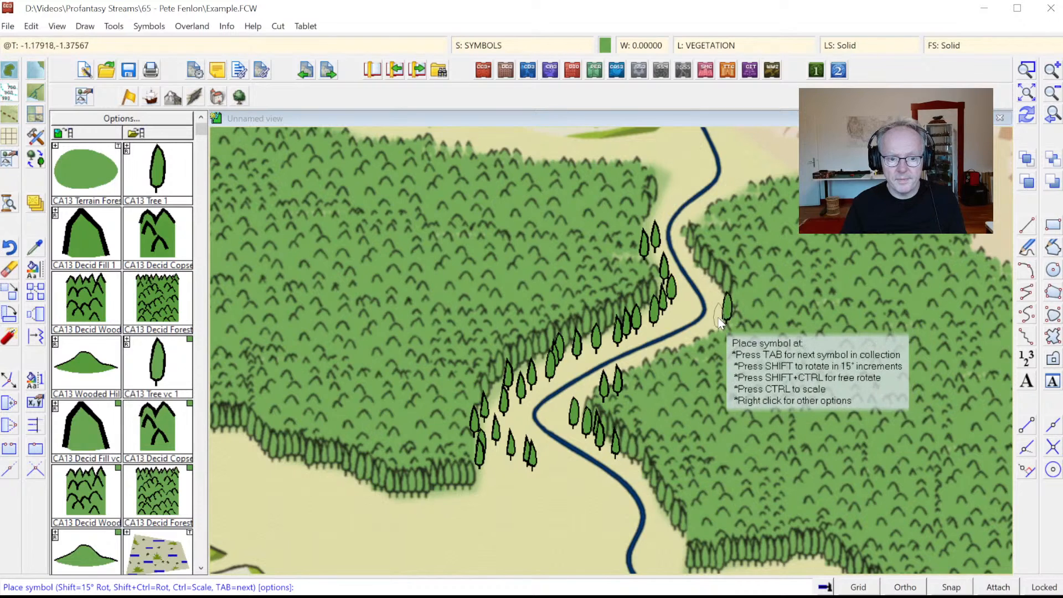
- Place single trees on the second forest's edge at the river's eastern bend and on both banks farther upstream
{"action": "left_click", "coordinate": [726, 308]}
{"action": "left_click", "coordinate": [717, 316]}
{"action": "left_click", "coordinate": [710, 287]}
{"action": "left_click", "coordinate": [700, 206]}
{"action": "left_click", "coordinate": [682, 176]}
{"action": "left_click", "coordinate": [669, 184]}
{"action": "left_click", "coordinate": [660, 192]}
{"action": "left_click", "coordinate": [699, 177]}
- Fill remaining gaps along both forest edges with a few more single trees near the river bends
{"action": "left_click", "coordinate": [676, 301]}
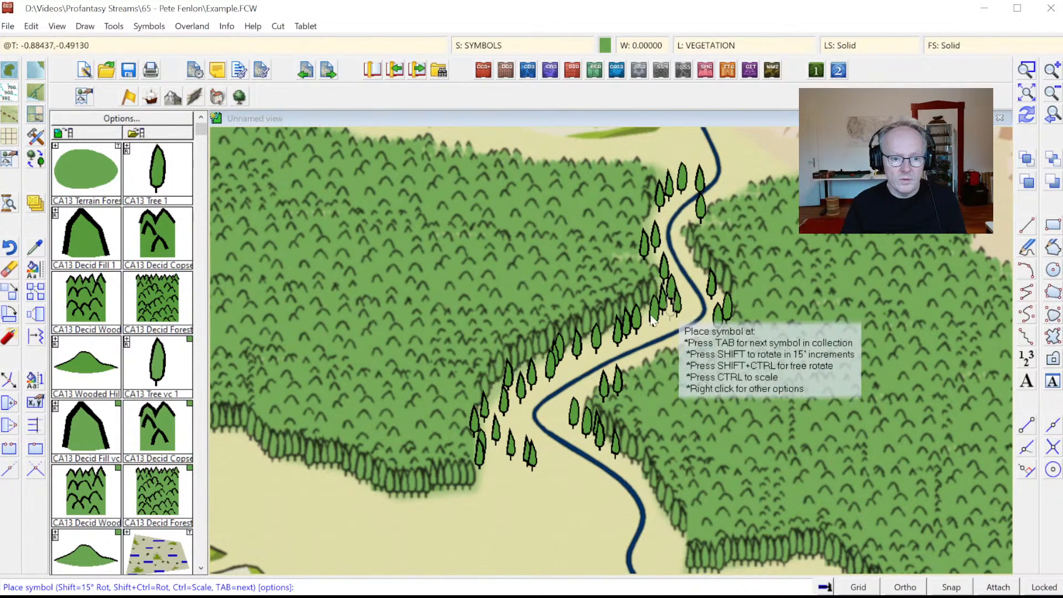
{"action": "left_click", "coordinate": [537, 366]}
{"action": "left_click", "coordinate": [518, 409]}
{"action": "left_click", "coordinate": [543, 461]}
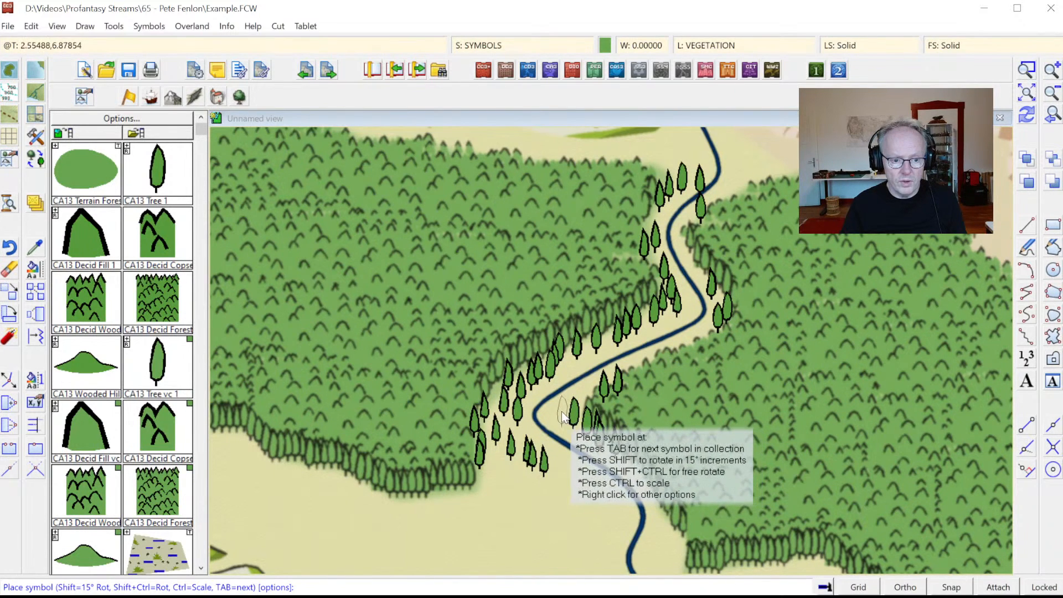
{"action": "left_click", "coordinate": [561, 412]}
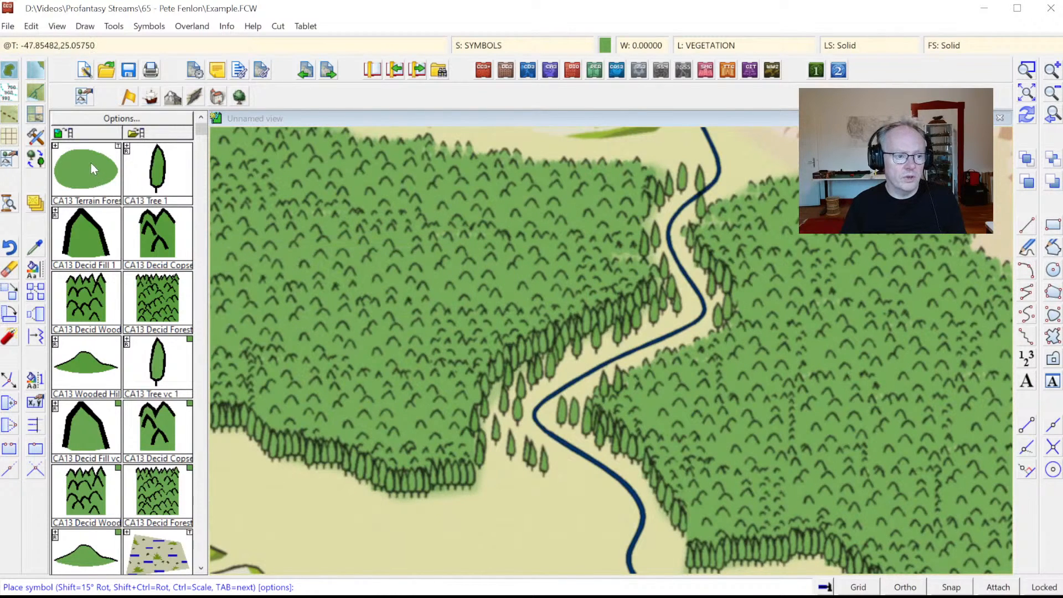
- Draw a smooth forest background area beneath the loose trees along the river gap between the two large forests
{"action": "left_click", "coordinate": [97, 154]}
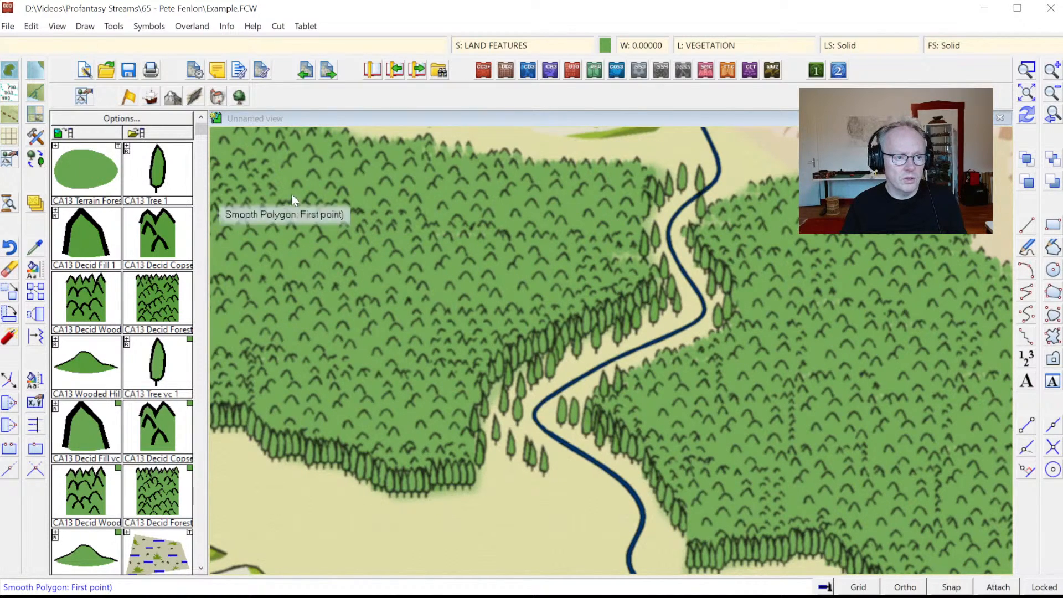
{"action": "left_click", "coordinate": [656, 177]}
{"action": "left_click", "coordinate": [500, 308]}
{"action": "left_click", "coordinate": [424, 386]}
{"action": "left_click", "coordinate": [428, 443]}
{"action": "left_click", "coordinate": [469, 475]}
{"action": "left_click", "coordinate": [532, 467]}
{"action": "left_click", "coordinate": [595, 457]}
{"action": "left_click", "coordinate": [674, 462]}
{"action": "left_click", "coordinate": [711, 434]}
{"action": "left_click", "coordinate": [760, 345]}
{"action": "left_click", "coordinate": [788, 277]}
{"action": "left_click", "coordinate": [769, 236]}
{"action": "left_click", "coordinate": [706, 181]}
{"action": "right_click", "coordinate": [706, 180]}
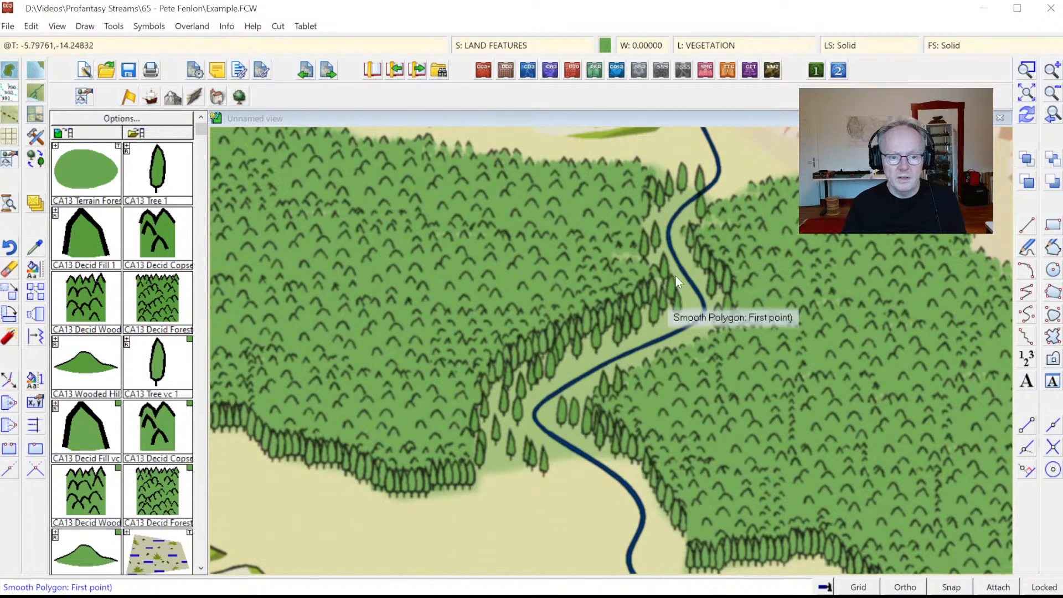
{"action": "left_click", "coordinate": [532, 383]}
{"action": "right_click", "coordinate": [553, 365]}
- Draw a forest with the Terrain Default, Forest tool at the map's western edge, between the river and the hills to its north
{"action": "left_click", "coordinate": [1052, 115]}
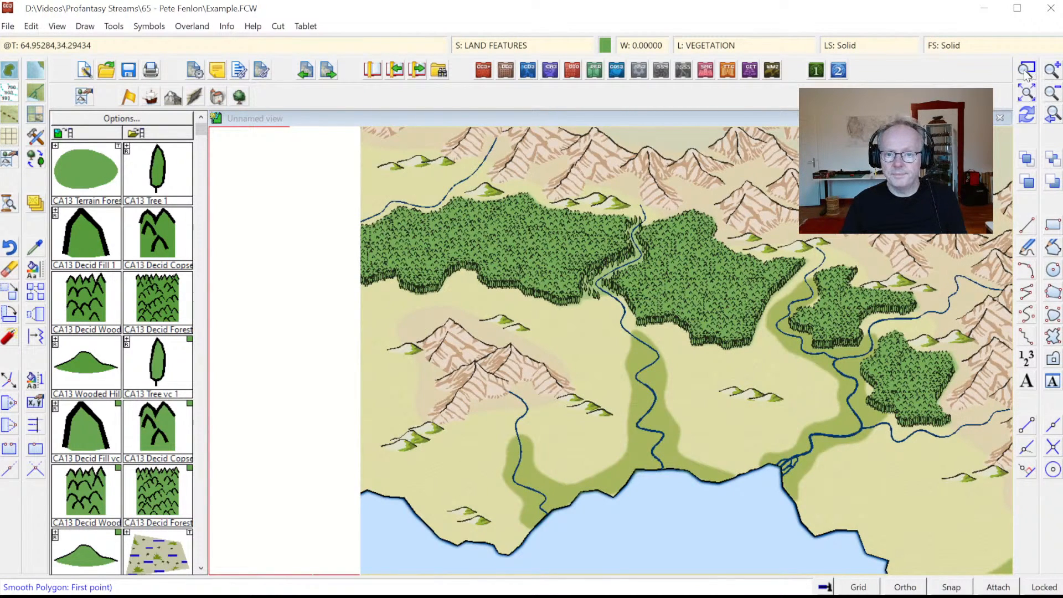
{"action": "left_click", "coordinate": [350, 162]}
{"action": "left_click", "coordinate": [527, 274]}
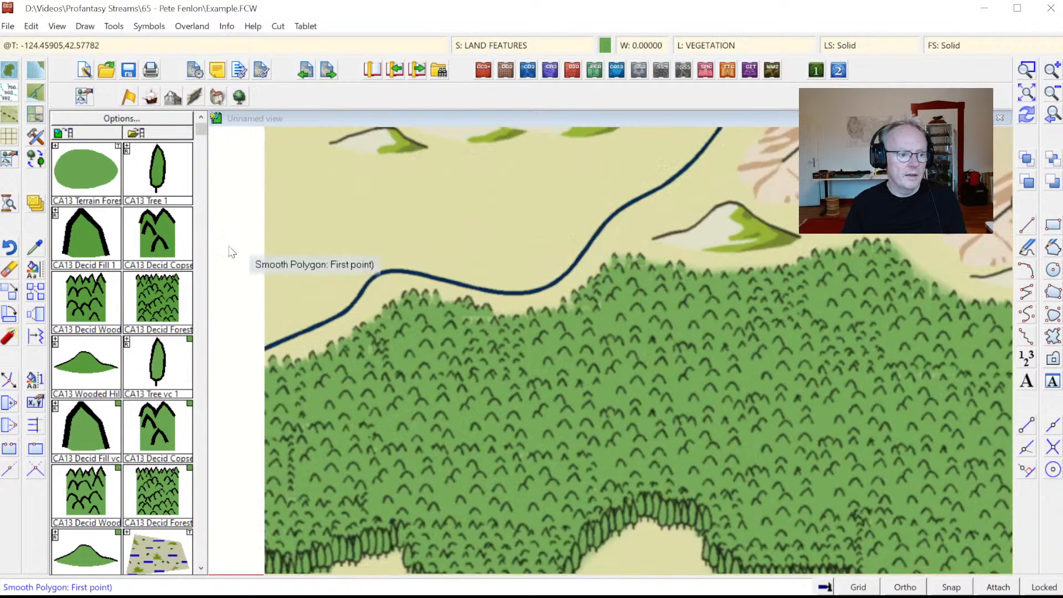
{"action": "left_click", "coordinate": [39, 112]}
{"action": "left_click", "coordinate": [520, 199]}
{"action": "left_click", "coordinate": [624, 149]}
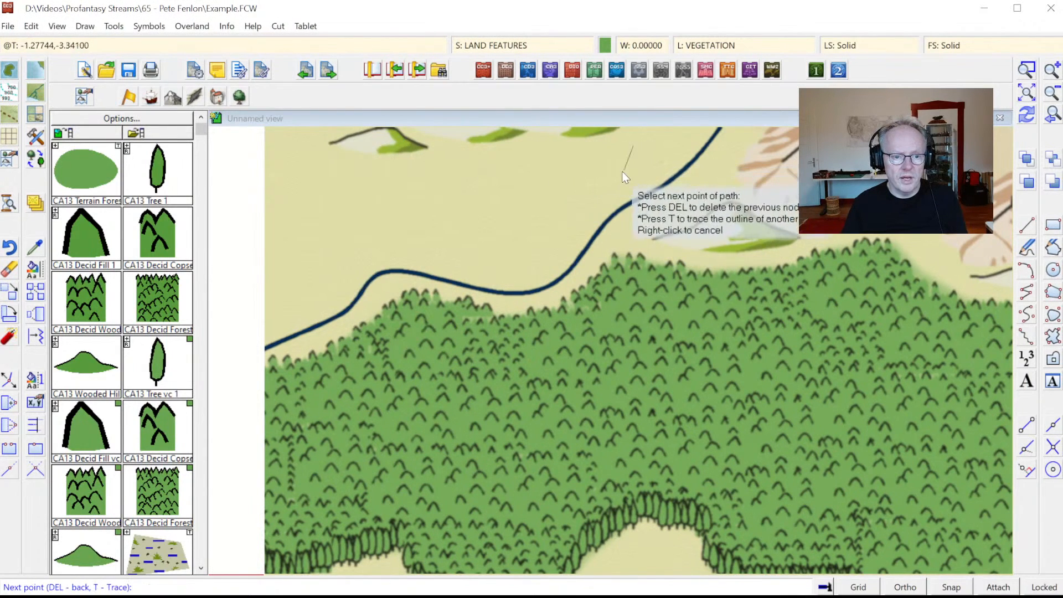
{"action": "left_click", "coordinate": [527, 262]}
{"action": "left_click", "coordinate": [387, 247]}
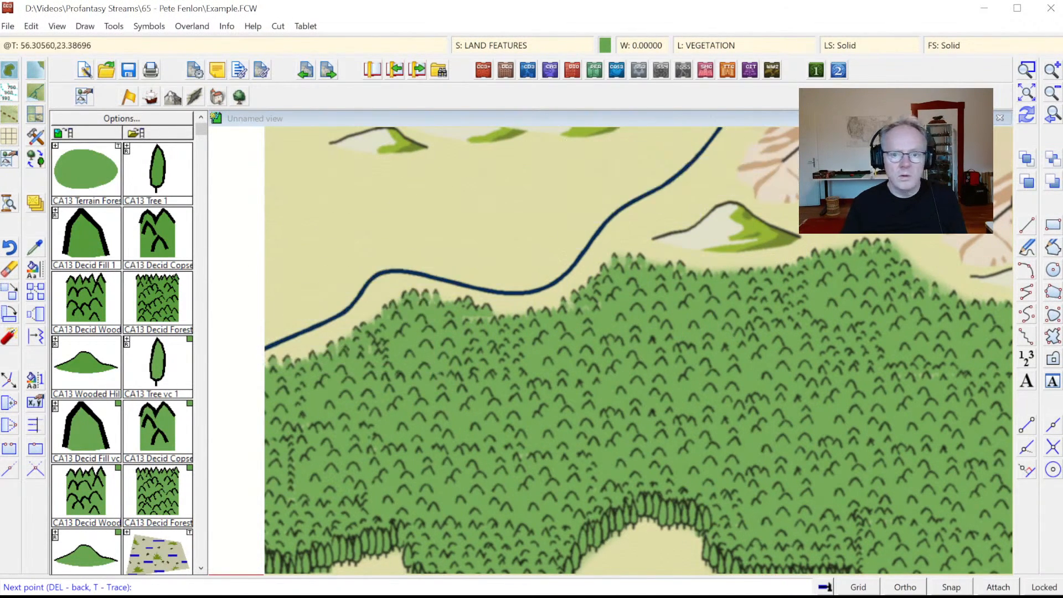
{"action": "left_click", "coordinate": [1051, 93]}
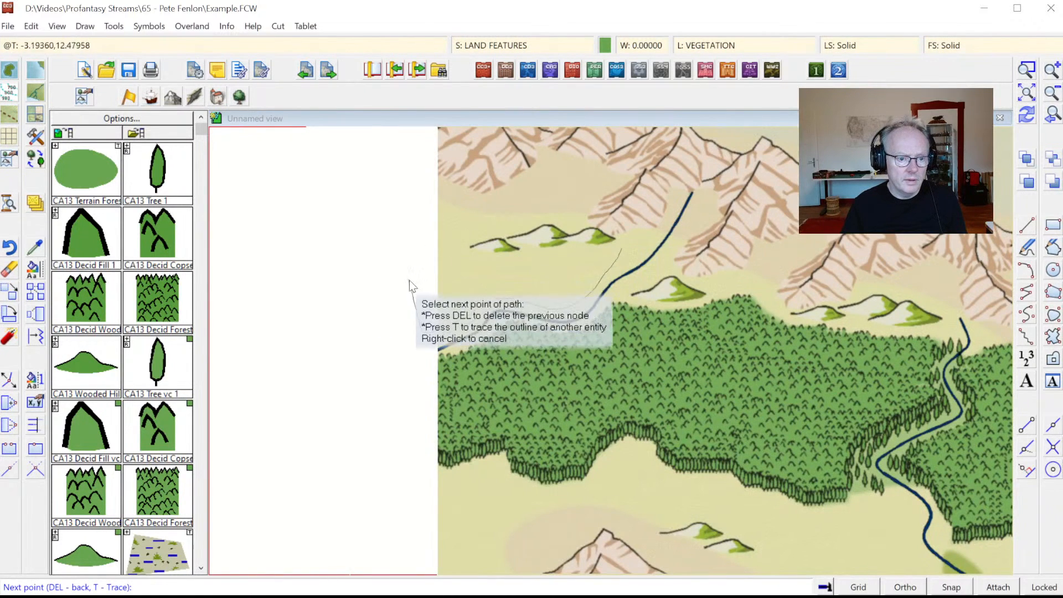
{"action": "left_click", "coordinate": [426, 213]}
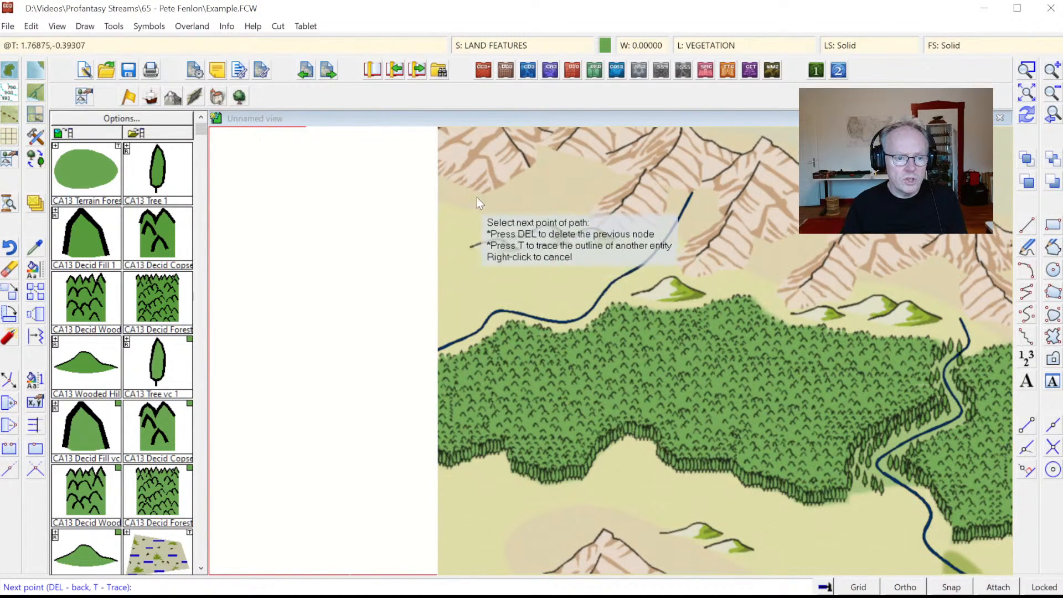
{"action": "left_click", "coordinate": [485, 236]}
{"action": "left_click", "coordinate": [483, 256]}
{"action": "left_click", "coordinate": [526, 256]}
{"action": "left_click", "coordinate": [550, 250]}
{"action": "left_click", "coordinate": [576, 246]}
{"action": "left_click", "coordinate": [611, 247]}
{"action": "right_click", "coordinate": [611, 247]}
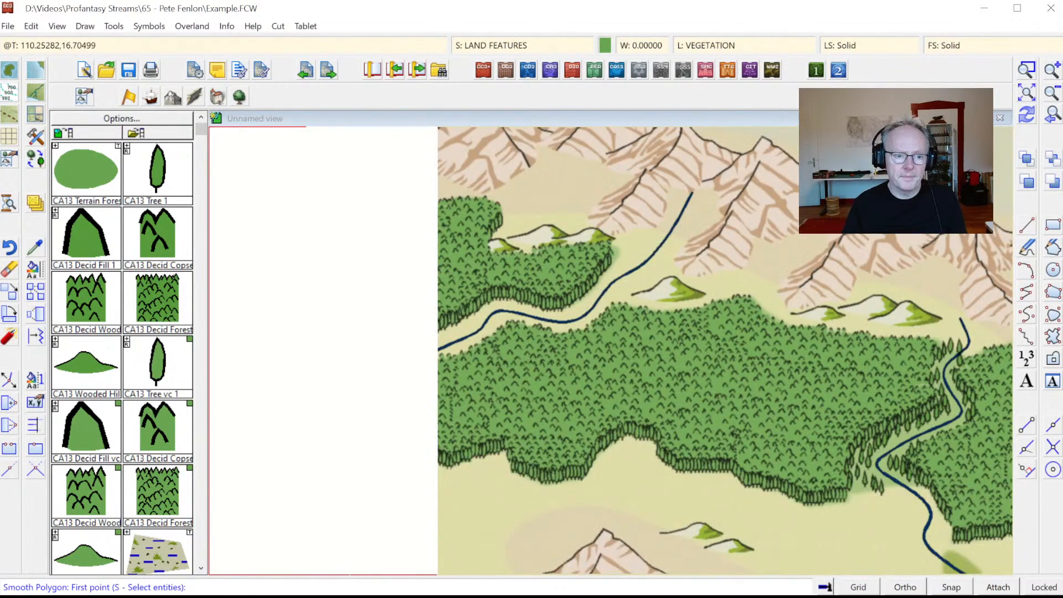
- Draw a smooth forest background area over the river strip between the new western forest and the large forest south of it
{"action": "left_click", "coordinate": [360, 136]}
{"action": "left_click", "coordinate": [769, 402]}
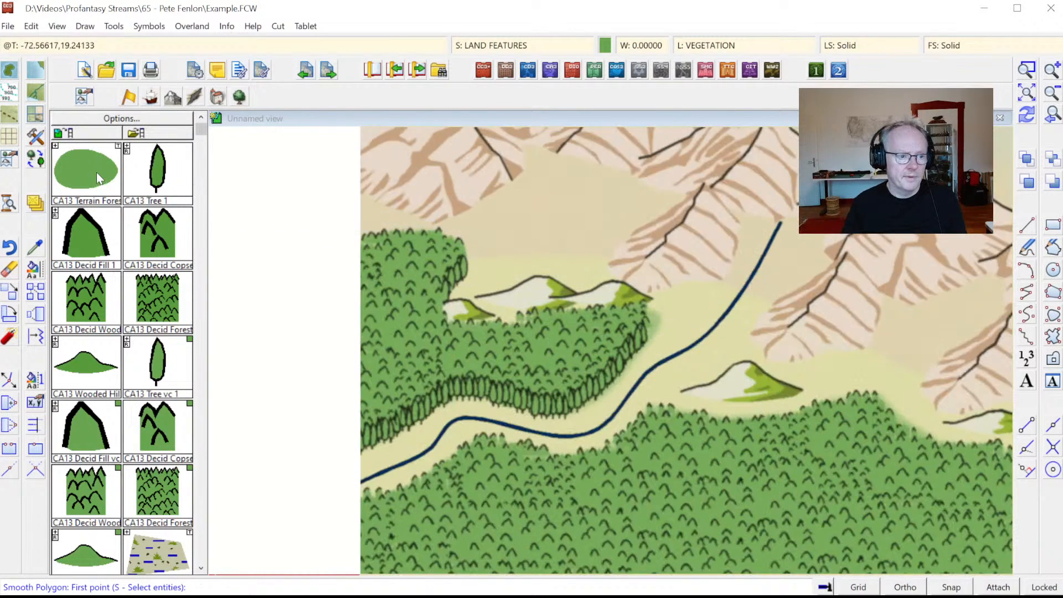
{"action": "left_click", "coordinate": [348, 390]}
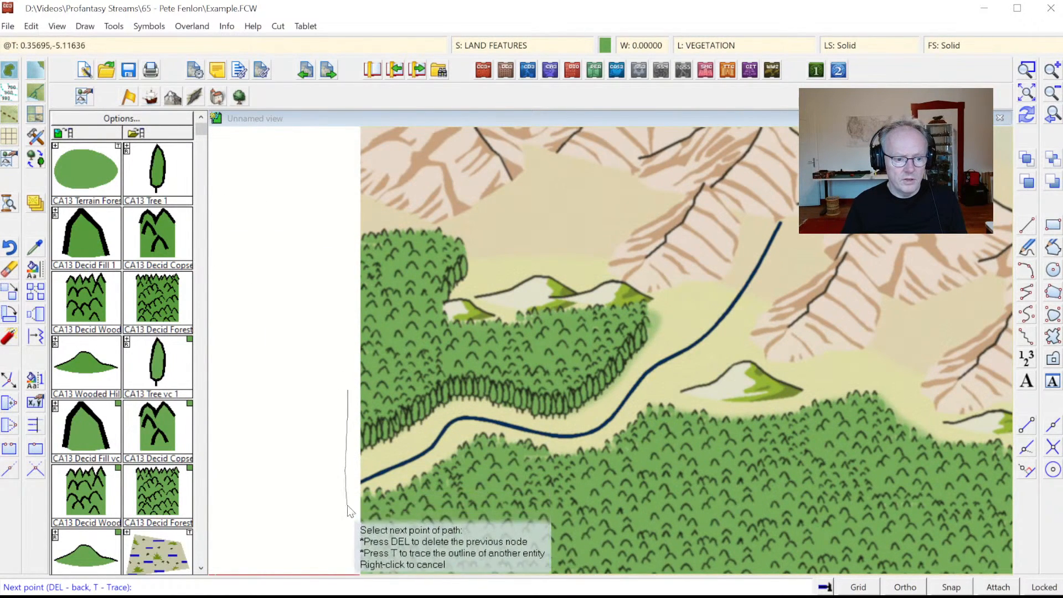
{"action": "left_click", "coordinate": [548, 483]}
{"action": "left_click", "coordinate": [658, 446]}
{"action": "left_click", "coordinate": [669, 392]}
{"action": "left_click", "coordinate": [636, 344]}
{"action": "left_click", "coordinate": [565, 332]}
{"action": "left_click", "coordinate": [484, 347]}
{"action": "left_click", "coordinate": [354, 352]}
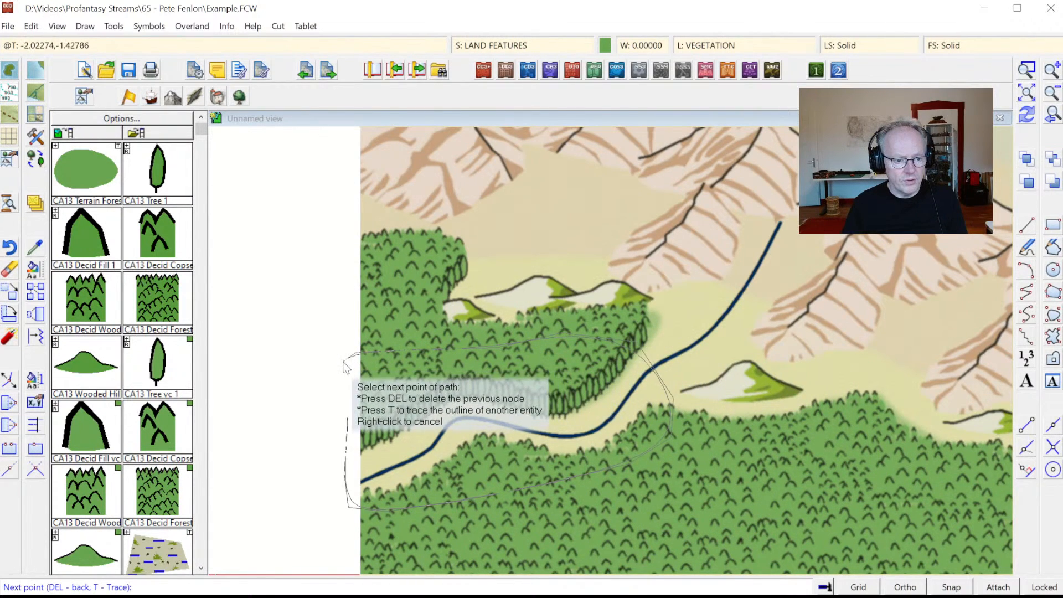
{"action": "left_click", "coordinate": [341, 362]}
{"action": "right_click", "coordinate": [340, 362]}
- Place CA13 Tree 1 symbols along the river's north bank, following the southern edge of the western forest to the map border
{"action": "left_click", "coordinate": [149, 202]}
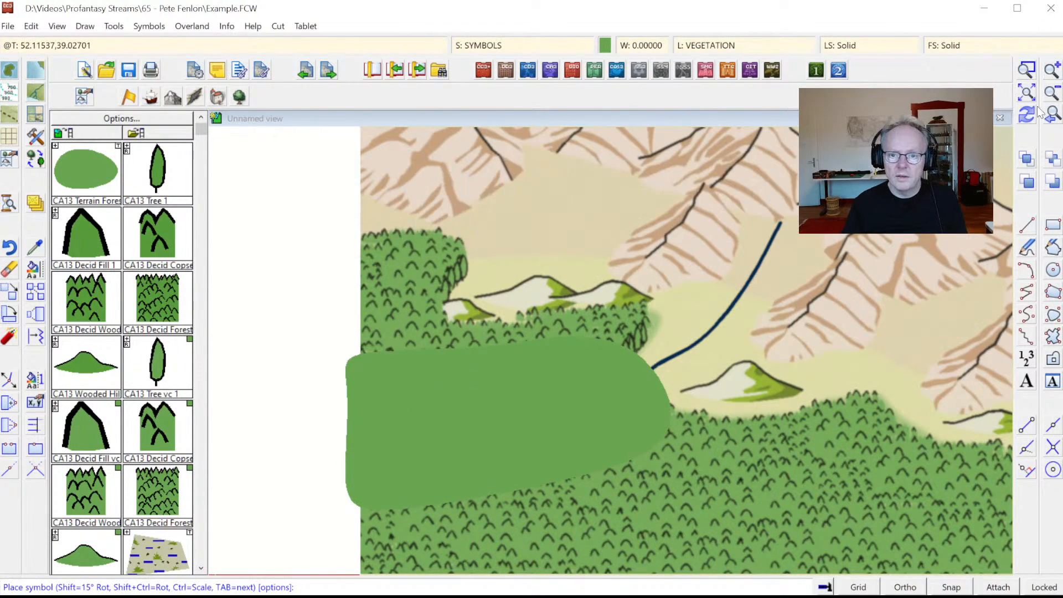
{"action": "left_click", "coordinate": [609, 389]}
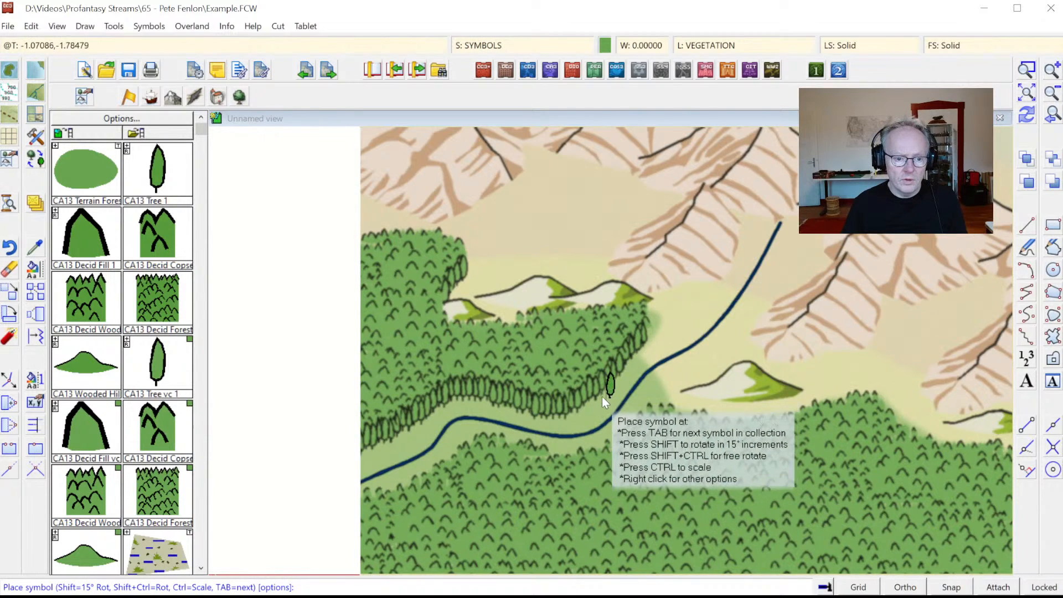
{"action": "left_click", "coordinate": [600, 402]}
{"action": "left_click", "coordinate": [585, 419]}
{"action": "left_click", "coordinate": [575, 422]}
{"action": "left_click", "coordinate": [556, 420]}
{"action": "left_click", "coordinate": [536, 417]}
{"action": "left_click", "coordinate": [496, 414]}
{"action": "left_click", "coordinate": [467, 408]}
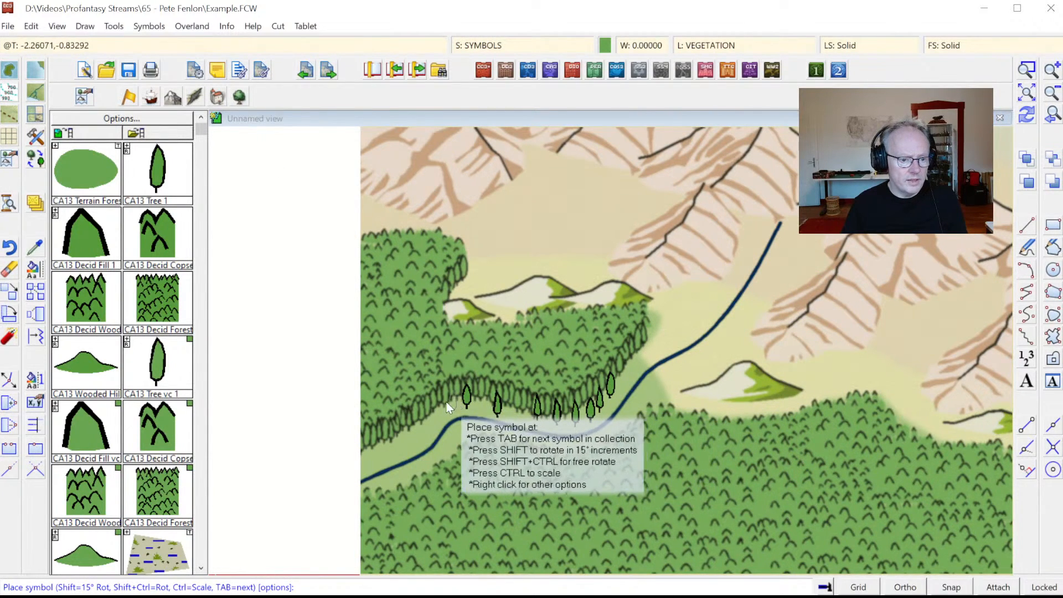
{"action": "left_click", "coordinate": [452, 411]}
{"action": "left_click", "coordinate": [414, 432]}
{"action": "left_click", "coordinate": [400, 444]}
{"action": "left_click", "coordinate": [386, 448]}
{"action": "left_click", "coordinate": [359, 457]}
- Scatter single trees along the river's south bank and beyond the eastern tip of the western forest
{"action": "left_click", "coordinate": [395, 483]}
{"action": "left_click", "coordinate": [409, 483]}
{"action": "left_click", "coordinate": [460, 437]}
{"action": "left_click", "coordinate": [559, 448]}
{"action": "left_click", "coordinate": [588, 444]}
{"action": "left_click", "coordinate": [537, 448]}
{"action": "left_click", "coordinate": [622, 436]}
{"action": "left_click", "coordinate": [643, 406]}
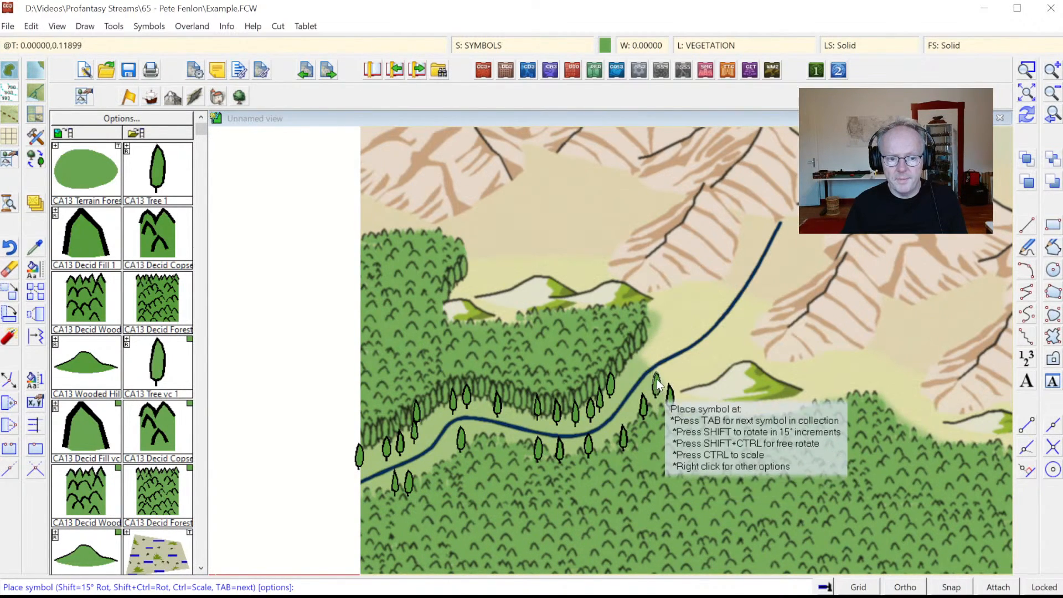
{"action": "left_click", "coordinate": [655, 384]}
{"action": "left_click", "coordinate": [653, 346]}
{"action": "left_click", "coordinate": [669, 396]}
{"action": "left_click", "coordinate": [678, 324]}
{"action": "left_click", "coordinate": [692, 310]}
- Scatter single trees along the foot of the mountains north of the western forest and east of the upper river
{"action": "left_click", "coordinate": [577, 156]}
{"action": "left_click", "coordinate": [556, 163]}
{"action": "left_click", "coordinate": [502, 179]}
{"action": "left_click", "coordinate": [482, 187]}
{"action": "left_click", "coordinate": [641, 181]}
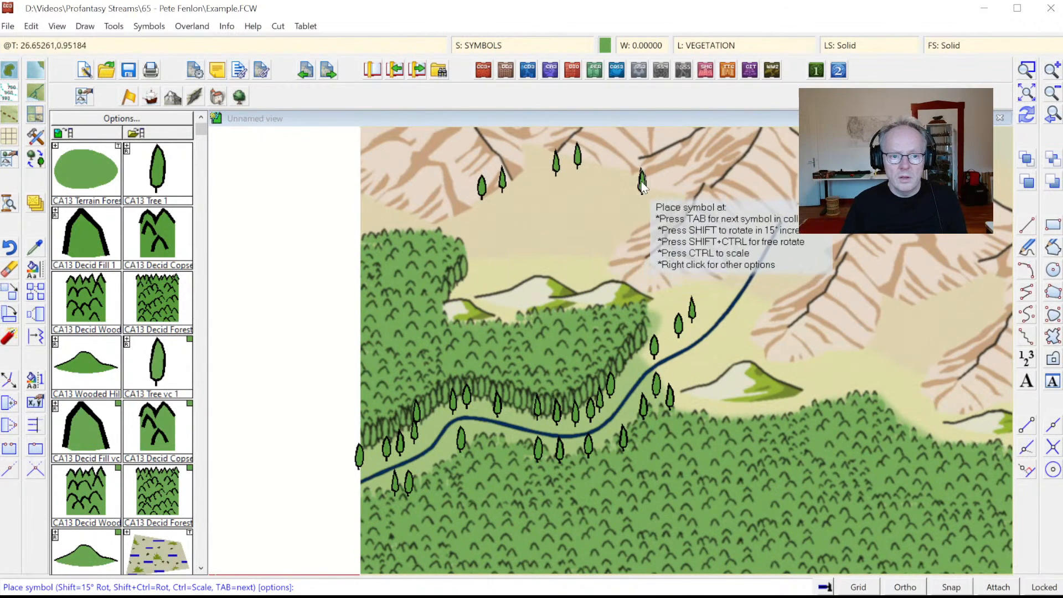
{"action": "left_click", "coordinate": [625, 202]}
{"action": "left_click", "coordinate": [619, 254]}
{"action": "left_click", "coordinate": [741, 343]}
{"action": "left_click", "coordinate": [758, 312]}
{"action": "left_click", "coordinate": [800, 225]}
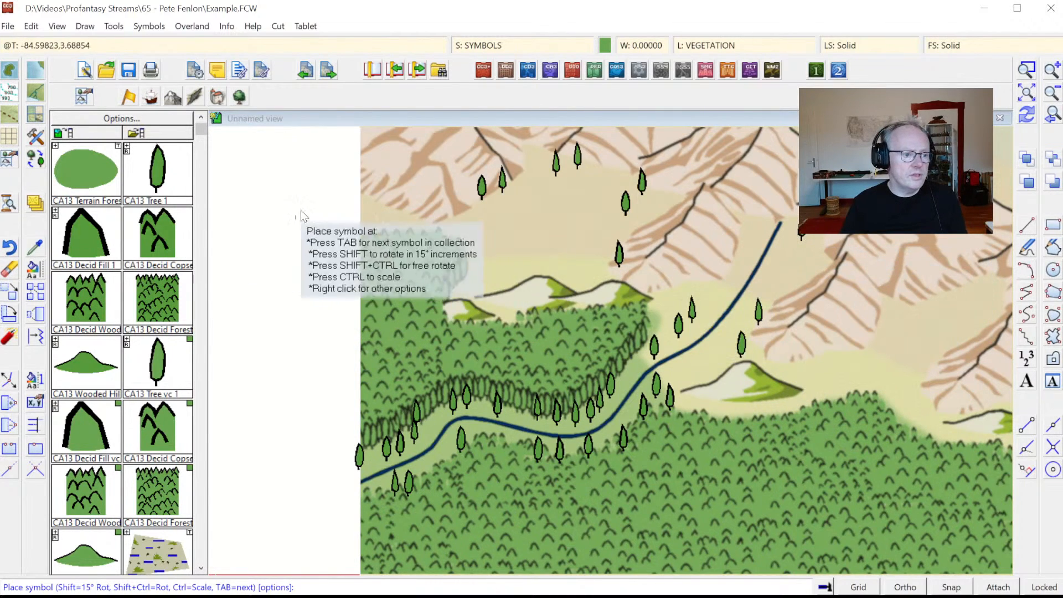
- Place three overlapping CA13 Decid Wood symbols as a small wood in the mountain valley north of the western forest
{"action": "left_click", "coordinate": [170, 250]}
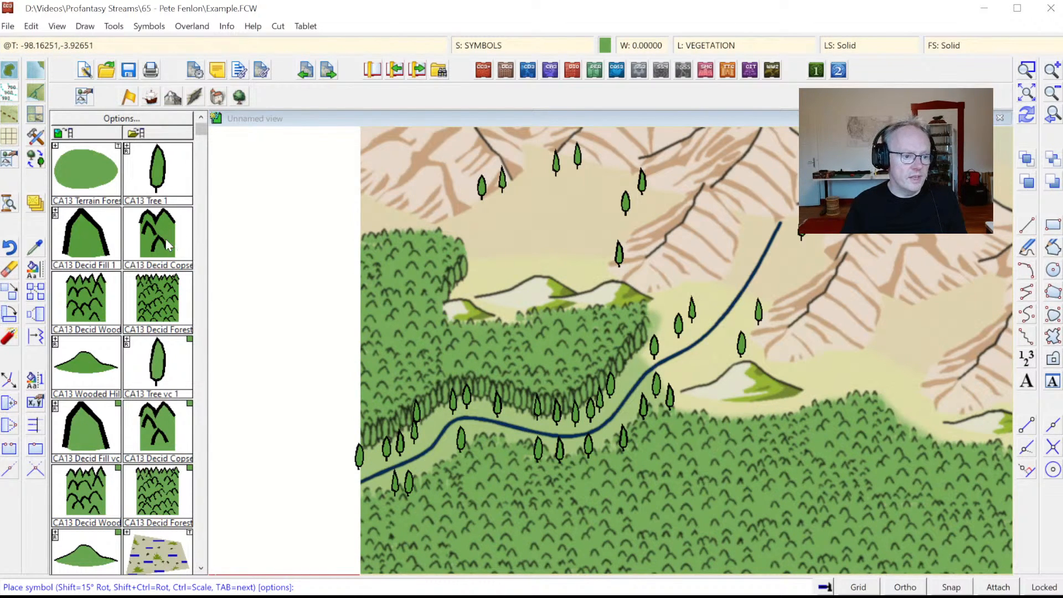
{"action": "left_click", "coordinate": [85, 296]}
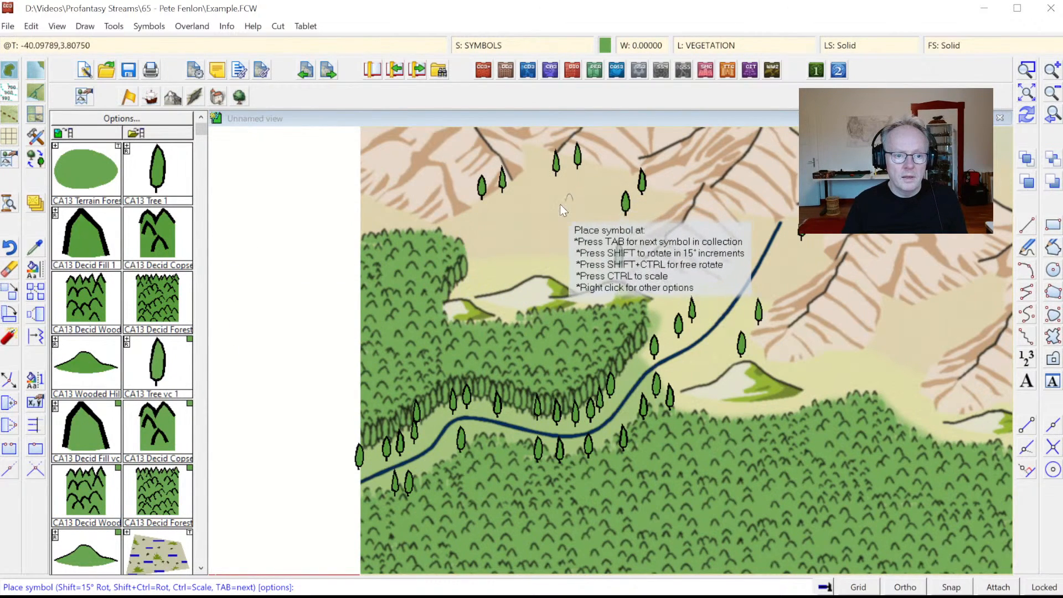
{"action": "left_click", "coordinate": [557, 202]}
{"action": "left_click", "coordinate": [583, 208]}
{"action": "left_click", "coordinate": [533, 209]}
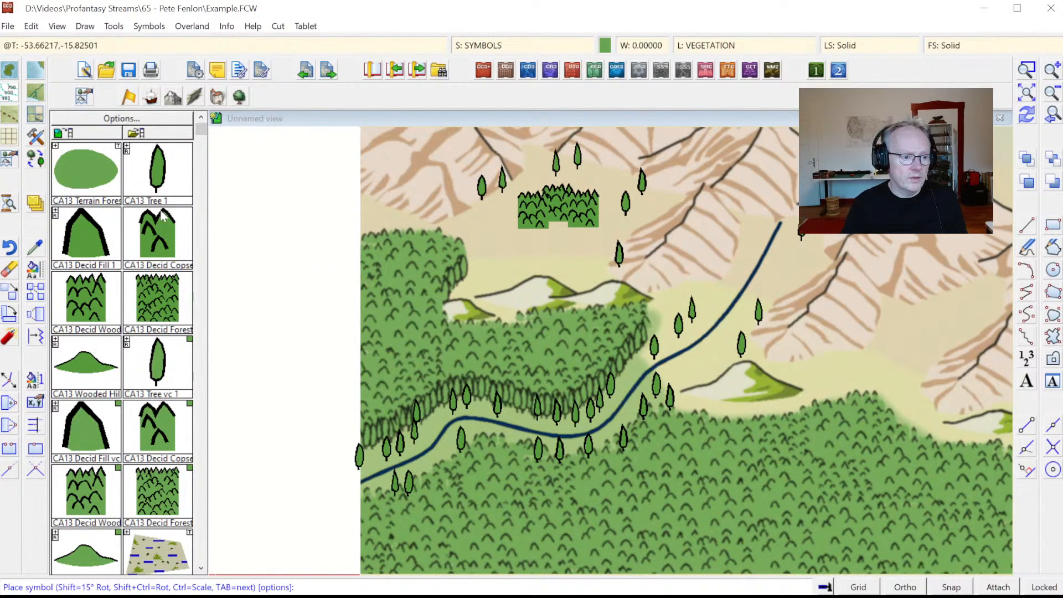
- Line the sides and lower edge of the small valley wood with CA13 Tree 1 symbols and redraw the map
{"action": "left_click", "coordinate": [157, 174]}
{"action": "left_click", "coordinate": [519, 208]}
{"action": "left_click", "coordinate": [511, 209]}
{"action": "left_click", "coordinate": [514, 221]}
{"action": "left_click", "coordinate": [518, 229]}
{"action": "left_click", "coordinate": [523, 226]}
{"action": "left_click", "coordinate": [536, 227]}
{"action": "left_click", "coordinate": [539, 225]}
{"action": "left_click", "coordinate": [530, 233]}
{"action": "left_click", "coordinate": [548, 231]}
{"action": "left_click", "coordinate": [553, 224]}
{"action": "left_click", "coordinate": [563, 226]}
{"action": "left_click", "coordinate": [579, 231]}
{"action": "left_click", "coordinate": [588, 223]}
{"action": "left_click", "coordinate": [605, 206]}
{"action": "left_click", "coordinate": [598, 217]}
{"action": "left_click", "coordinate": [597, 229]}
{"action": "left_click", "coordinate": [569, 232]}
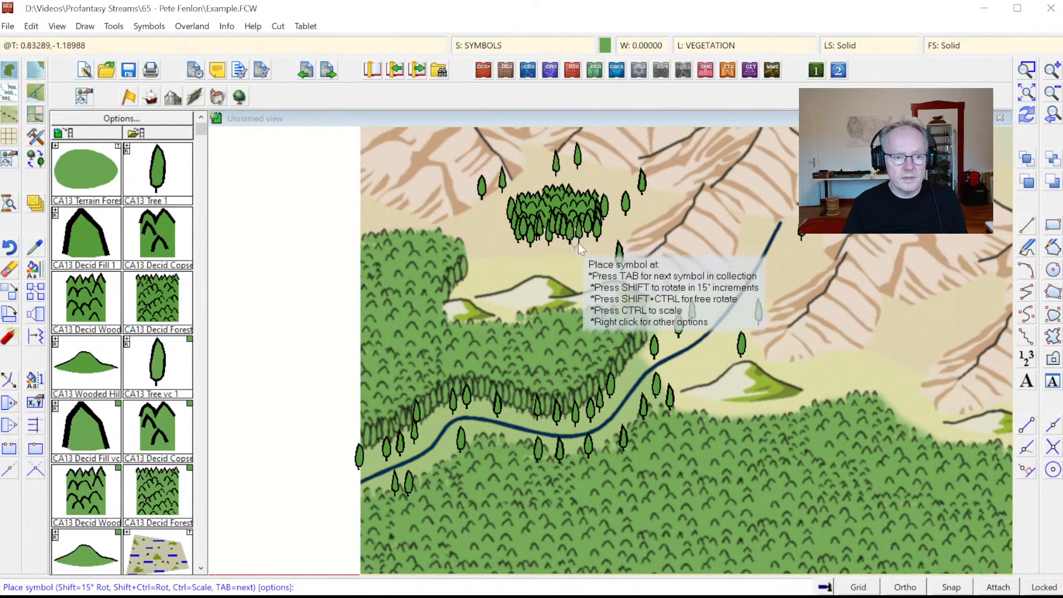
{"action": "left_click", "coordinate": [1027, 114]}
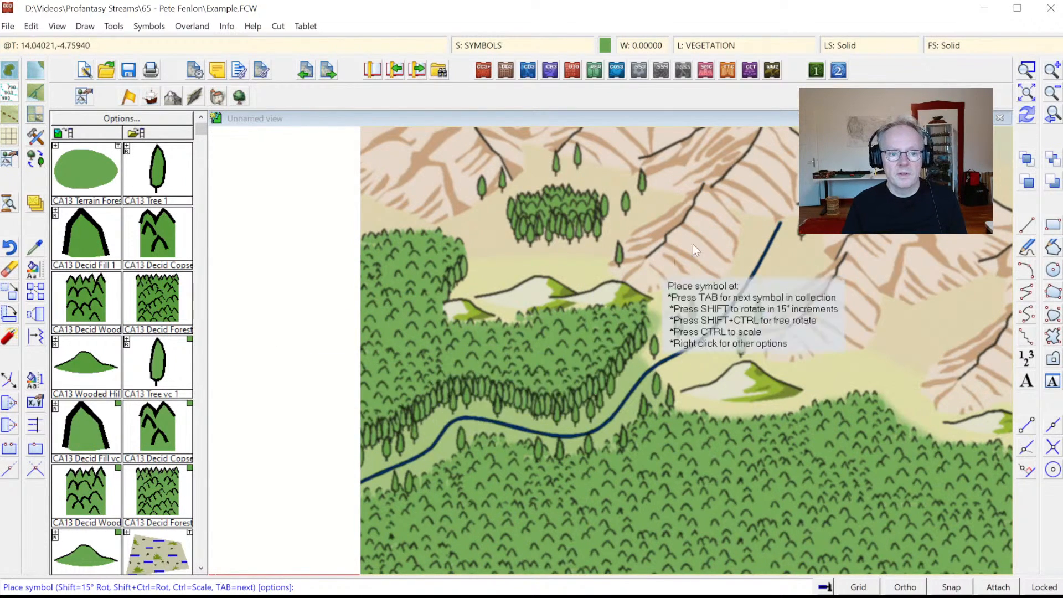
- Place single trees on both sides of the river's upper course between the mountains
{"action": "left_click", "coordinate": [796, 252]}
{"action": "left_click", "coordinate": [790, 259]}
{"action": "left_click", "coordinate": [782, 257]}
{"action": "left_click", "coordinate": [741, 240]}
{"action": "left_click", "coordinate": [733, 251]}
{"action": "left_click", "coordinate": [738, 261]}
{"action": "left_click", "coordinate": [730, 269]}
{"action": "left_click", "coordinate": [717, 281]}
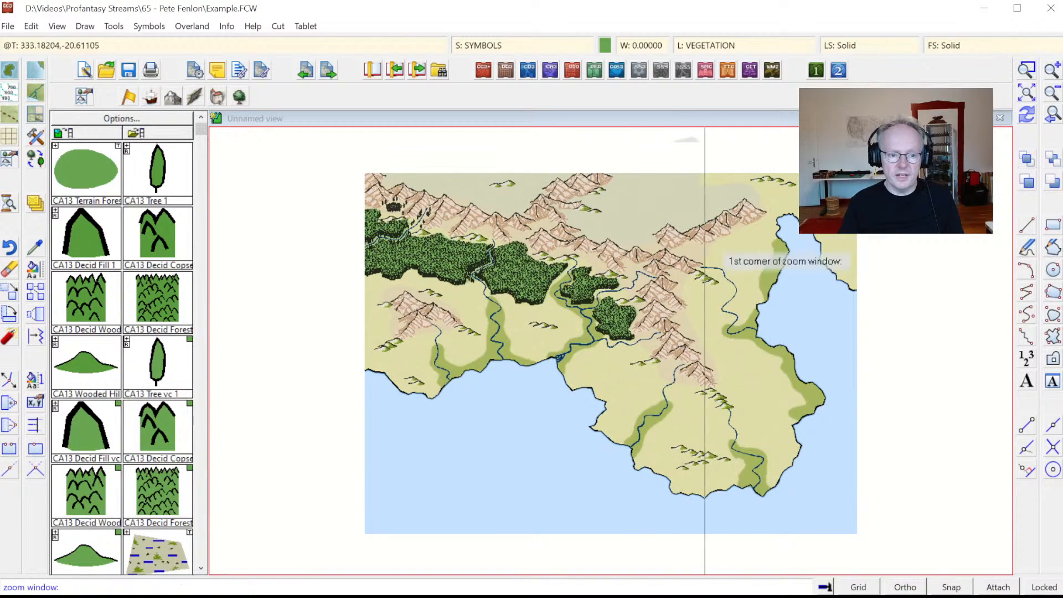
- Draw a forest with Terrain Default, Forest around the small hills south of the eastern river branch and west of the mountains
{"action": "left_click", "coordinate": [700, 453]}
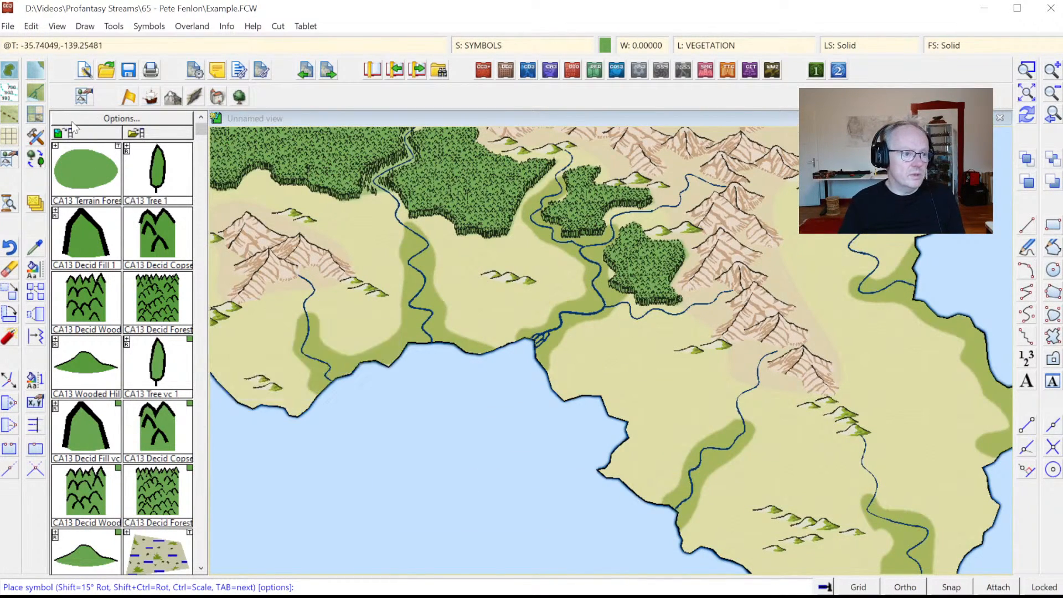
{"action": "left_click", "coordinate": [36, 115]}
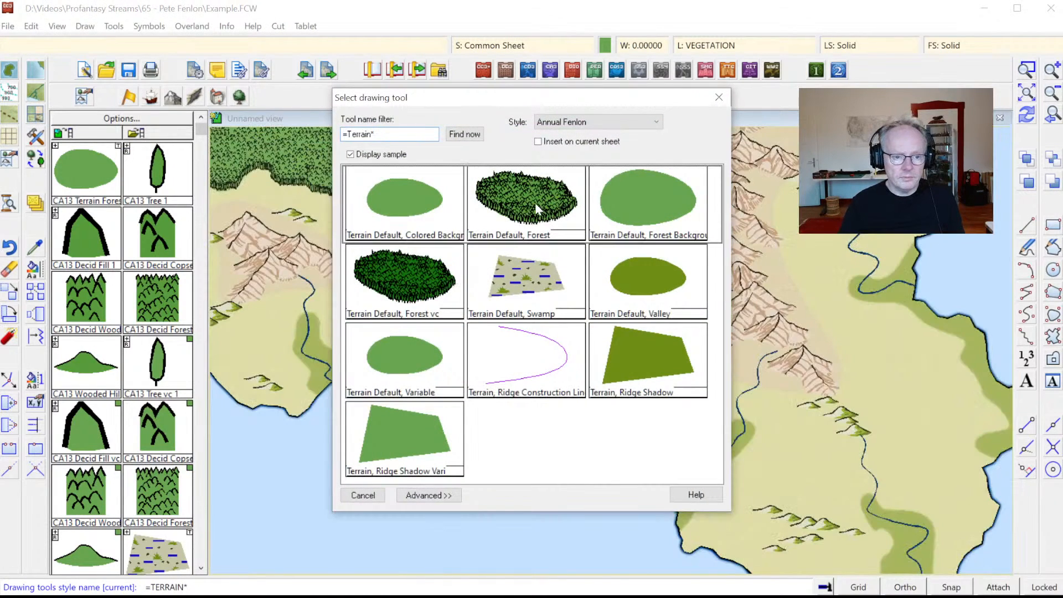
{"action": "double_click", "coordinate": [536, 206]}
{"action": "left_click", "coordinate": [687, 315]}
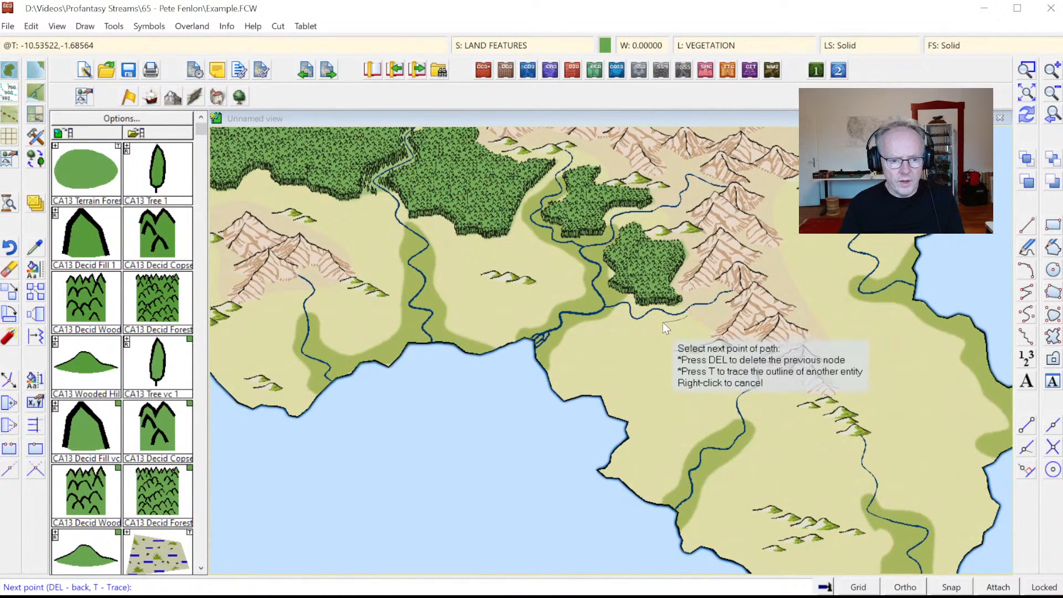
{"action": "left_click", "coordinate": [646, 340]}
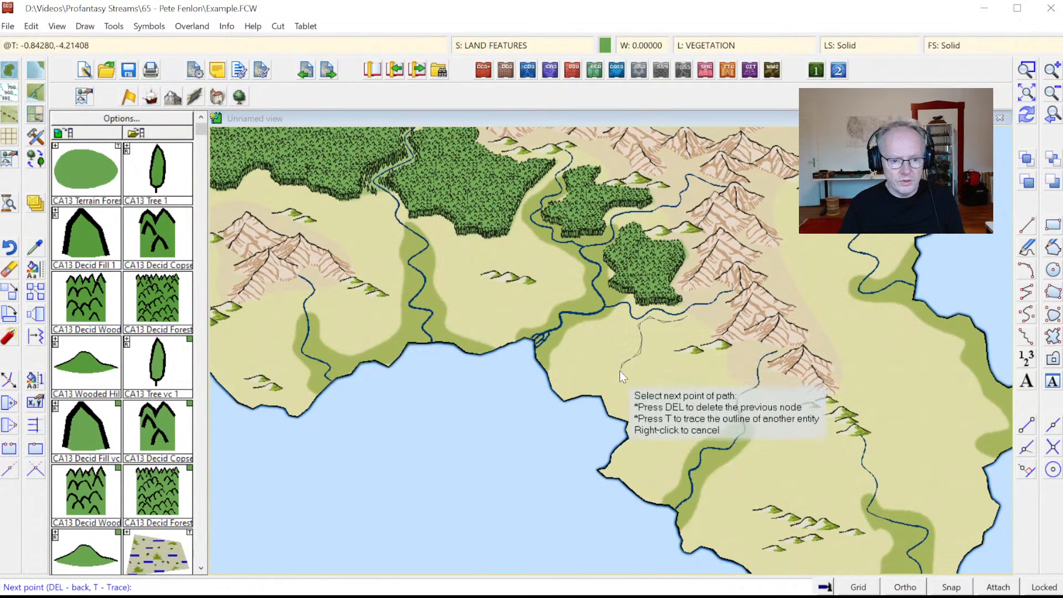
{"action": "left_click", "coordinate": [669, 389]}
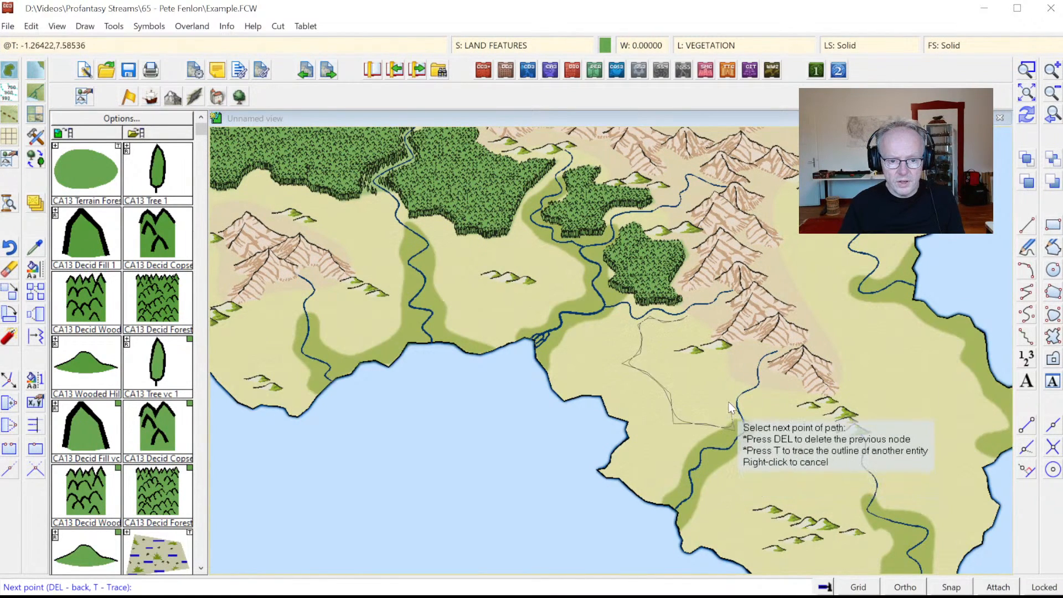
{"action": "left_click", "coordinate": [724, 365]}
{"action": "left_click", "coordinate": [690, 359]}
{"action": "left_click", "coordinate": [665, 354]}
{"action": "left_click", "coordinate": [683, 339]}
{"action": "right_click", "coordinate": [699, 314]}
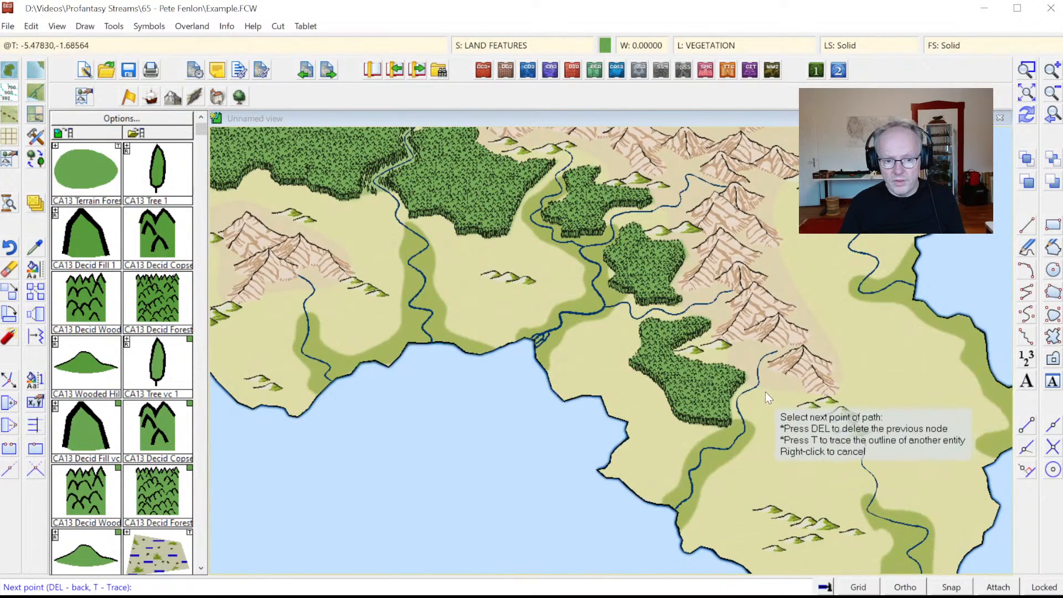
- Draw another forest on the east side of the southern river, below the end of the mountain range
{"action": "left_click", "coordinate": [795, 473]}
{"action": "left_click", "coordinate": [832, 461]}
{"action": "right_click", "coordinate": [792, 387]}
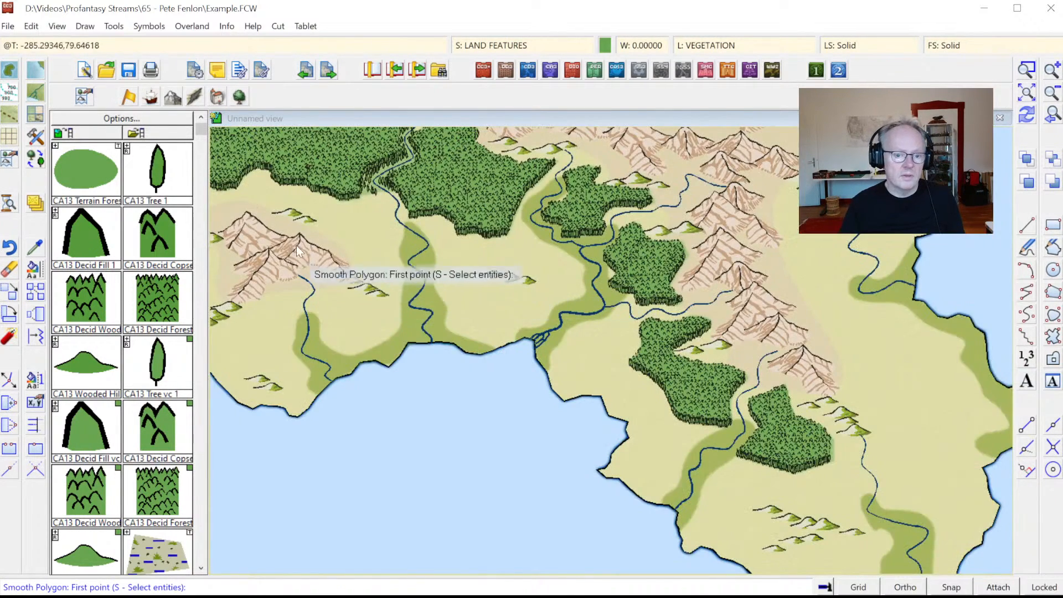
- Draw two small forest patches on the plain south of the large forests, one on each side of the river
{"action": "left_click", "coordinate": [465, 245]}
{"action": "left_click", "coordinate": [447, 255]}
{"action": "left_click", "coordinate": [477, 259]}
{"action": "right_click", "coordinate": [476, 244]}
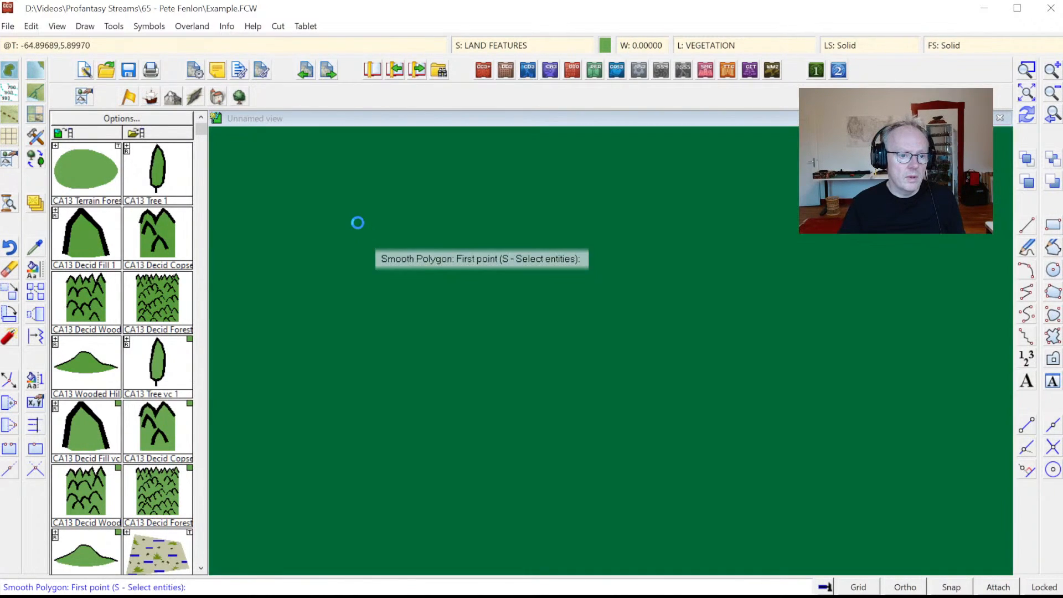
{"action": "left_click", "coordinate": [356, 213]}
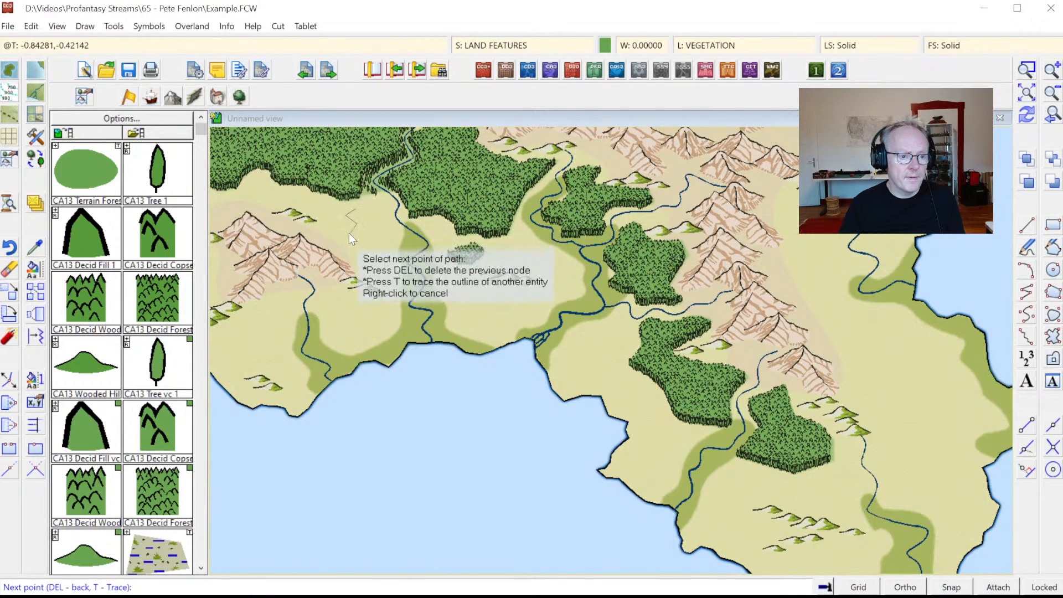
{"action": "left_click", "coordinate": [388, 212]}
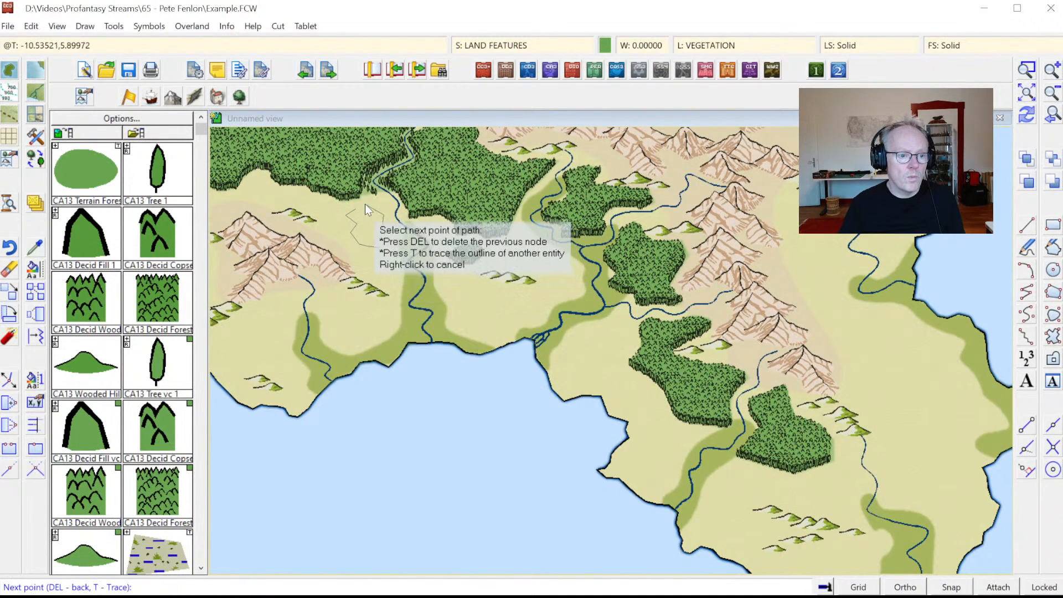
{"action": "left_click", "coordinate": [365, 204]}
{"action": "right_click", "coordinate": [363, 204]}
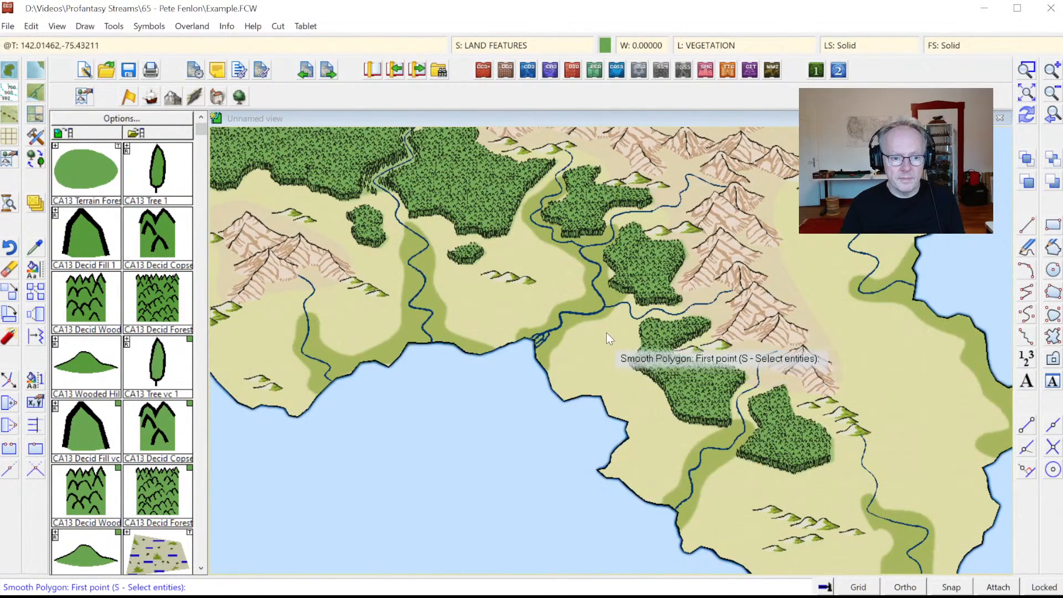
- Draw a small forest patch on the plain east of the central river mouth and another east of the mountain range's southern foothills
{"action": "left_click", "coordinate": [588, 331]}
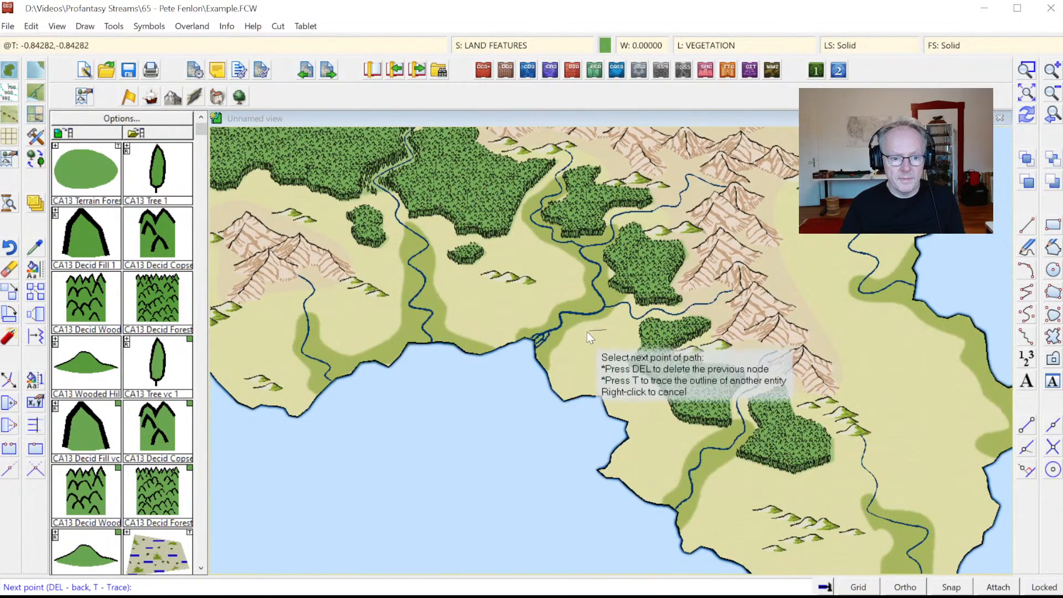
{"action": "left_click", "coordinate": [604, 350]}
{"action": "left_click", "coordinate": [617, 338]}
{"action": "right_click", "coordinate": [617, 337]}
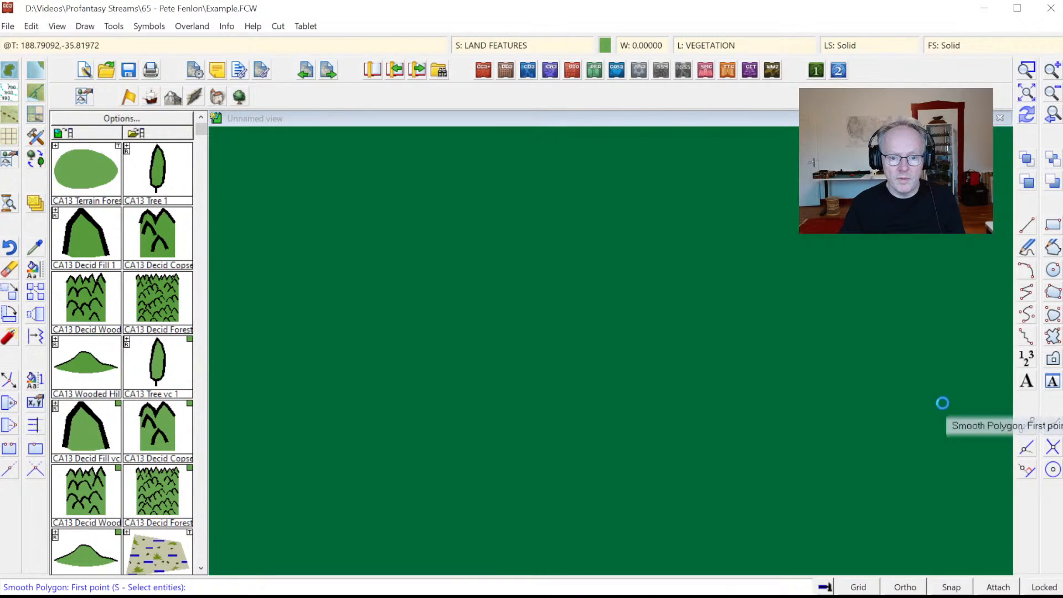
{"action": "left_click", "coordinate": [872, 387]}
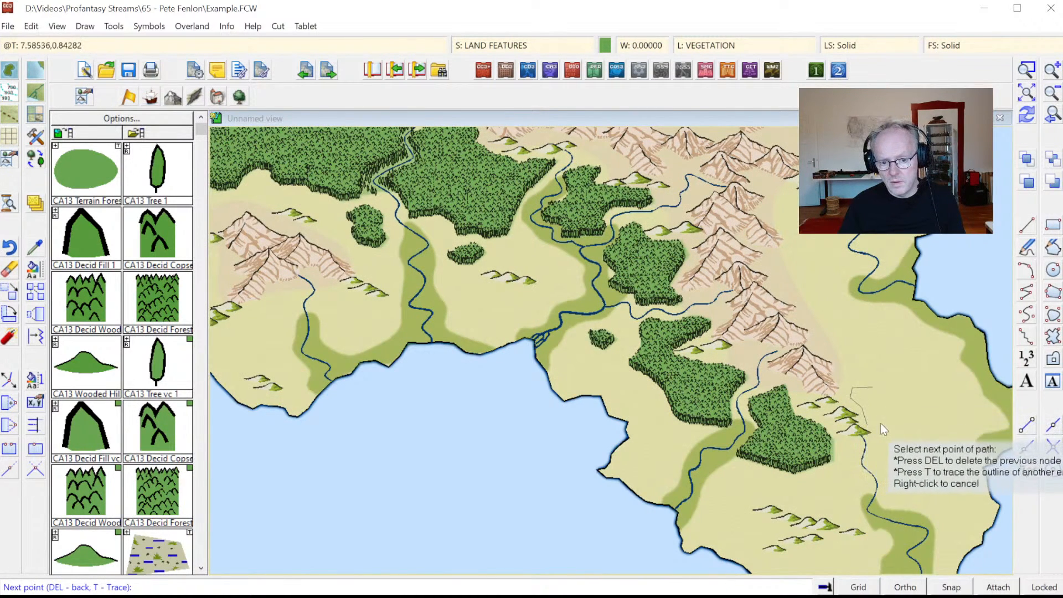
{"action": "left_click", "coordinate": [886, 397]}
{"action": "right_click", "coordinate": [886, 396]}
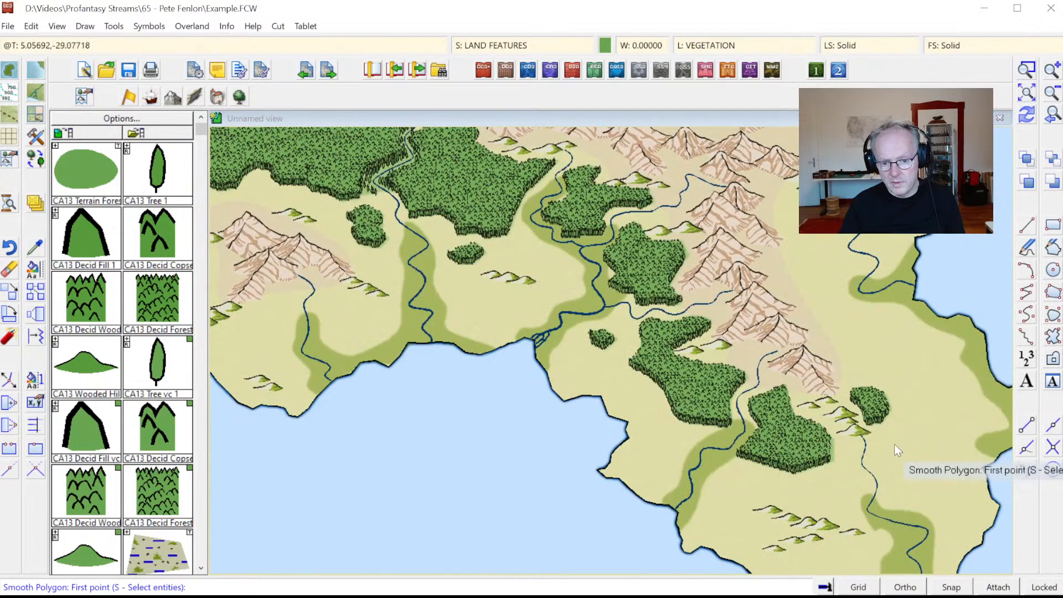
- Draw two small forest patches on the upper course of the southeastern river, one on each bank
{"action": "left_click", "coordinate": [895, 444]}
{"action": "left_click", "coordinate": [872, 457]}
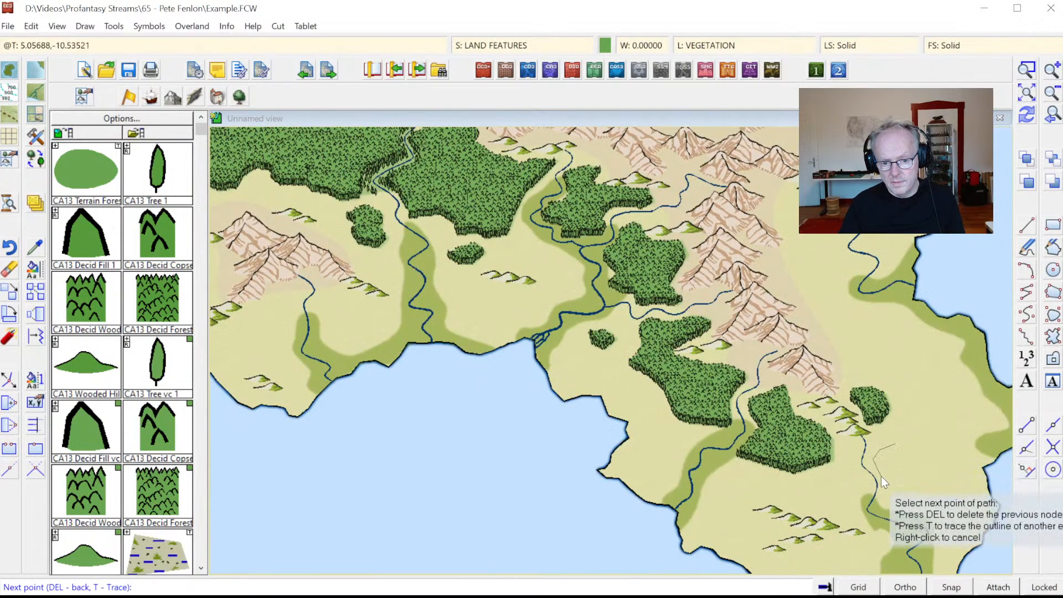
{"action": "right_click", "coordinate": [905, 451]}
{"action": "left_click", "coordinate": [835, 461]}
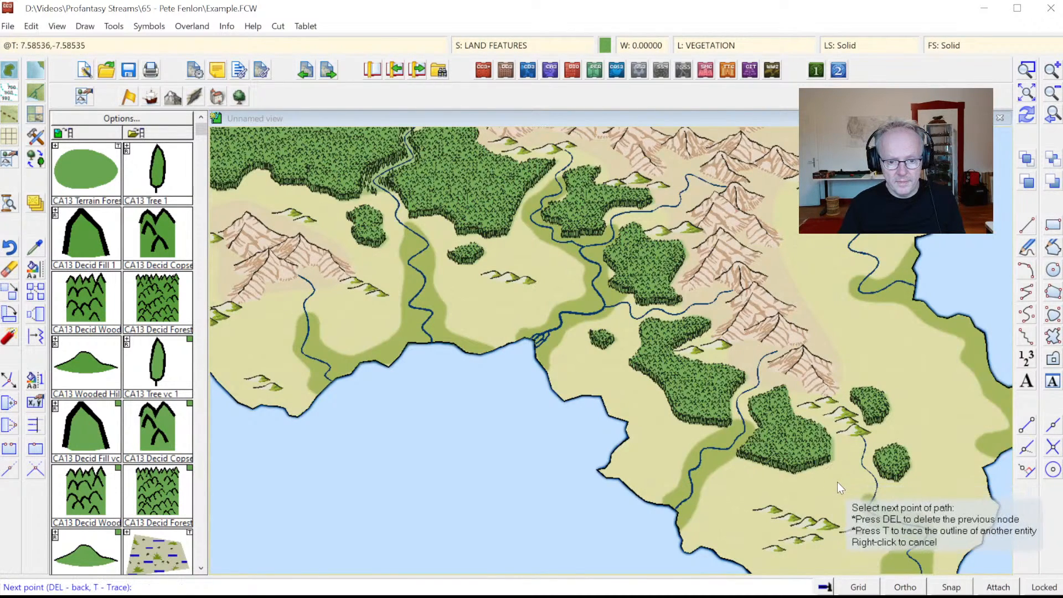
{"action": "right_click", "coordinate": [861, 464]}
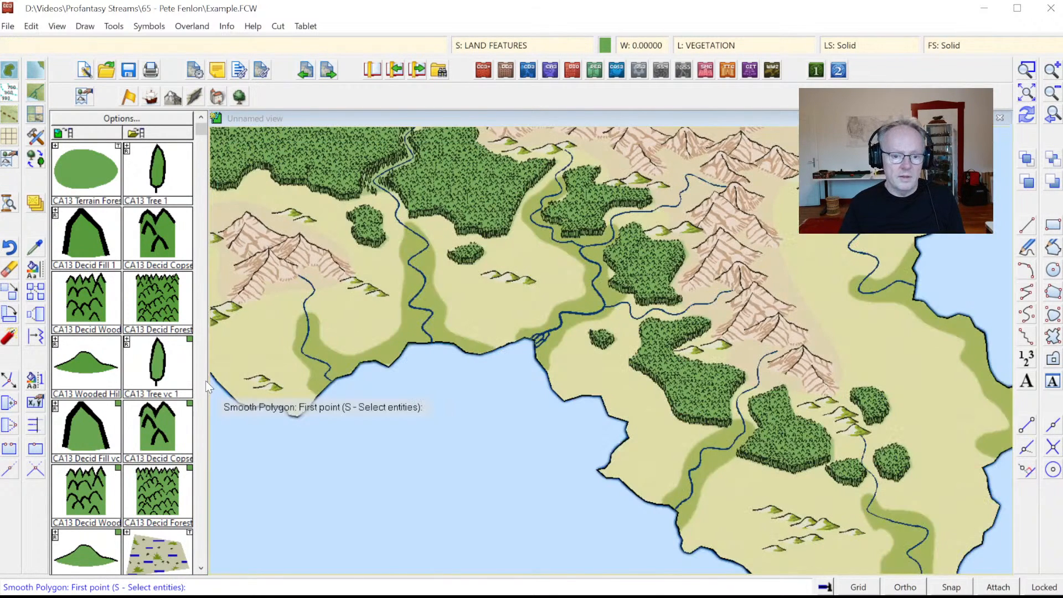
- Place Tree 1 symbols at the eastern edge of the large forest and along the southern edge of the forest between the river branches
{"action": "left_click", "coordinate": [186, 211]}
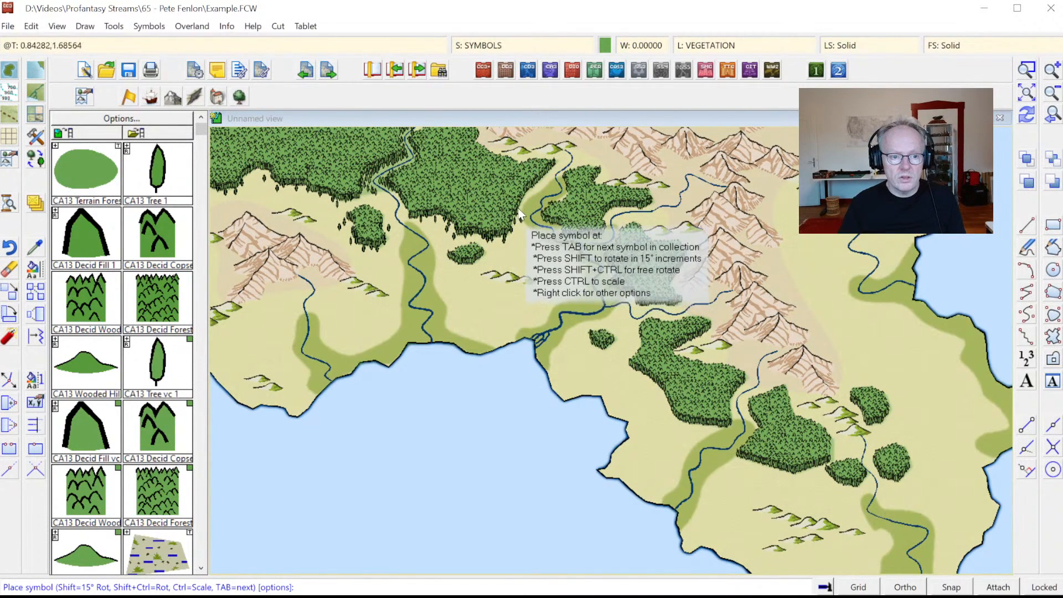
{"action": "left_click", "coordinate": [541, 178]}
{"action": "left_click", "coordinate": [551, 174]}
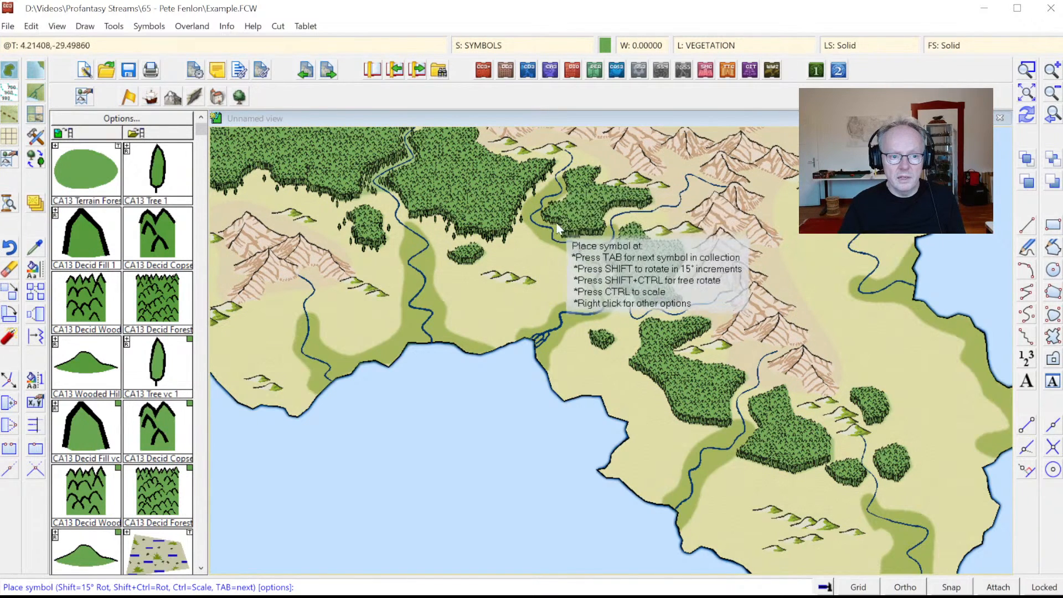
{"action": "left_click", "coordinate": [538, 229]}
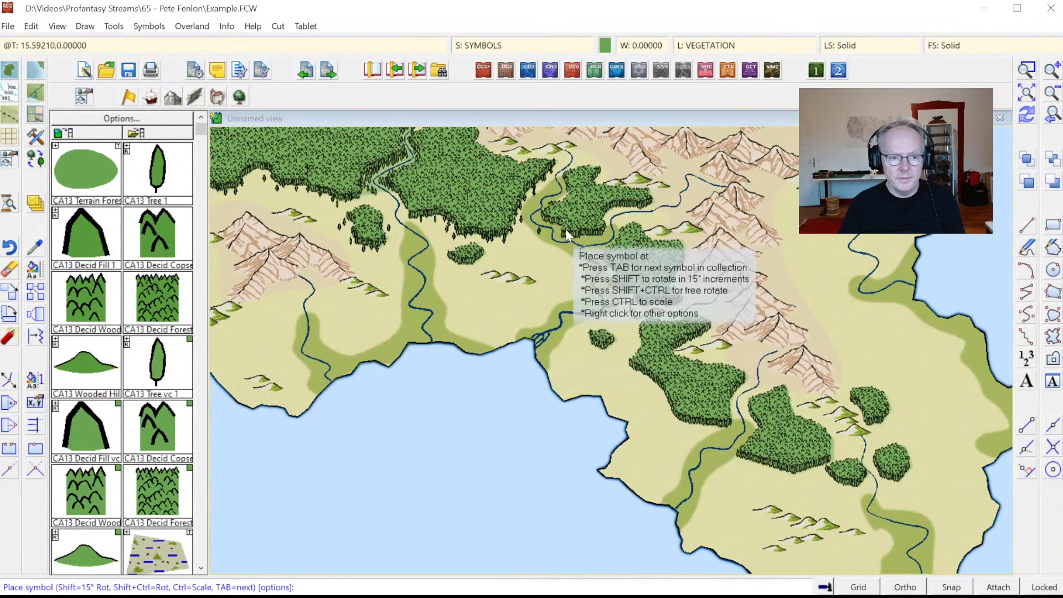
{"action": "left_click", "coordinate": [565, 253]}
{"action": "left_click", "coordinate": [582, 239]}
{"action": "left_click", "coordinate": [596, 236]}
{"action": "left_click", "coordinate": [602, 236]}
{"action": "left_click", "coordinate": [593, 238]}
{"action": "left_click", "coordinate": [608, 214]}
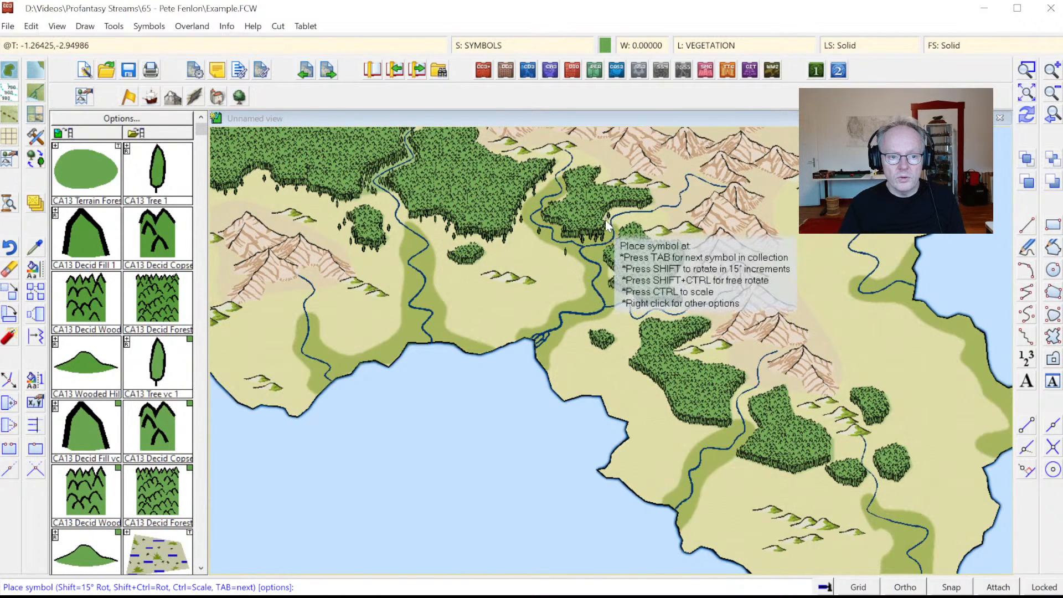
- Place single trees along the western and southern edges of the forest between the central river and the mountains
{"action": "left_click", "coordinate": [603, 267]}
{"action": "left_click", "coordinate": [611, 273]}
{"action": "left_click", "coordinate": [605, 281]}
{"action": "left_click", "coordinate": [610, 287]}
{"action": "left_click", "coordinate": [617, 293]}
{"action": "left_click", "coordinate": [632, 300]}
{"action": "left_click", "coordinate": [634, 308]}
{"action": "left_click", "coordinate": [640, 308]}
{"action": "left_click", "coordinate": [650, 315]}
{"action": "left_click", "coordinate": [657, 317]}
{"action": "left_click", "coordinate": [663, 317]}
{"action": "left_click", "coordinate": [682, 318]}
{"action": "left_click", "coordinate": [691, 313]}
{"action": "left_click", "coordinate": [681, 304]}
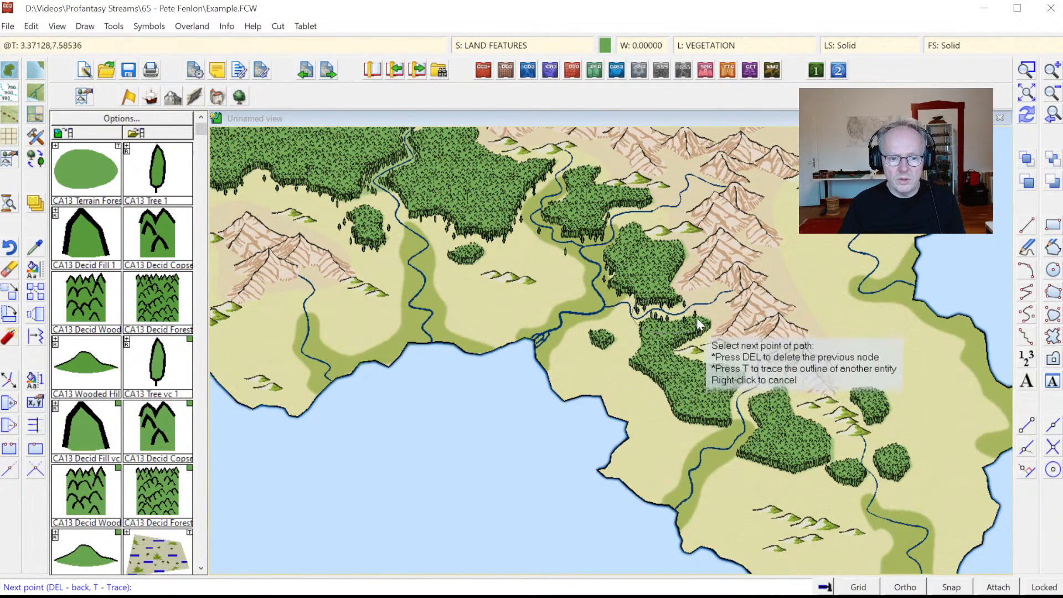
{"action": "left_click", "coordinate": [603, 220]}
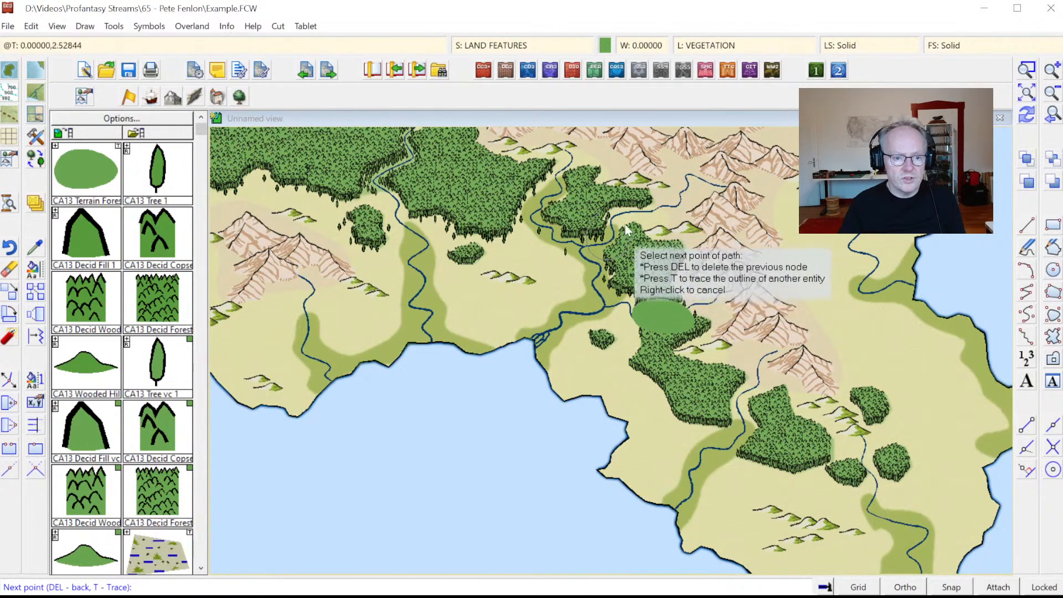
{"action": "left_click", "coordinate": [601, 202]}
{"action": "right_click", "coordinate": [601, 201]}
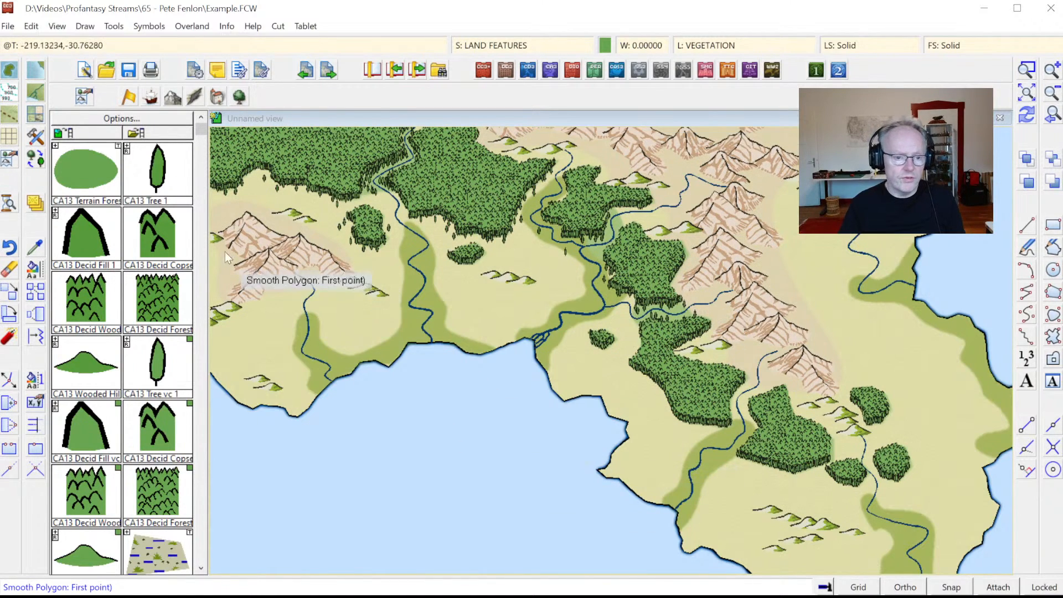
- Place more Tree 1 symbols around the northern edge of that forest and along the river branch leading up into the mountains
{"action": "left_click", "coordinate": [158, 185]}
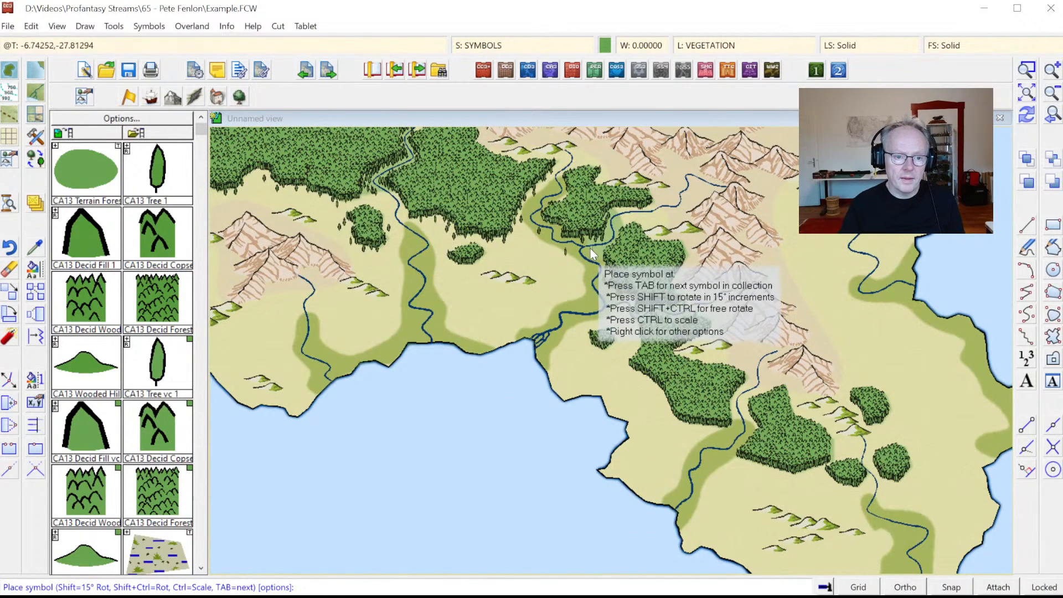
{"action": "left_click", "coordinate": [595, 252]}
{"action": "left_click", "coordinate": [600, 256]}
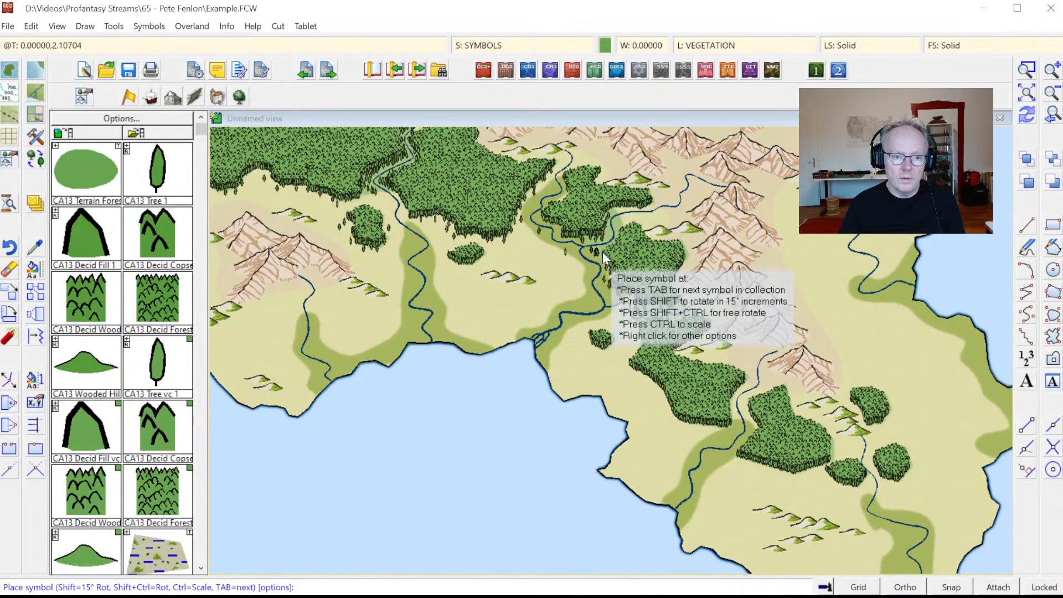
{"action": "left_click", "coordinate": [615, 228]}
{"action": "left_click", "coordinate": [620, 224]}
{"action": "left_click", "coordinate": [637, 222]}
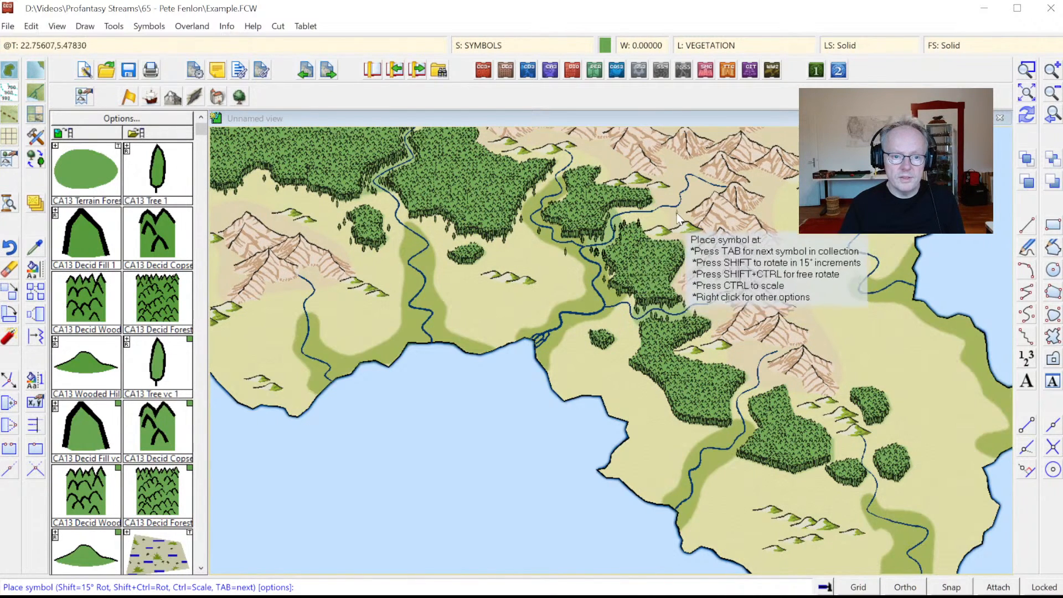
{"action": "left_click", "coordinate": [666, 212]}
{"action": "left_click", "coordinate": [680, 171]}
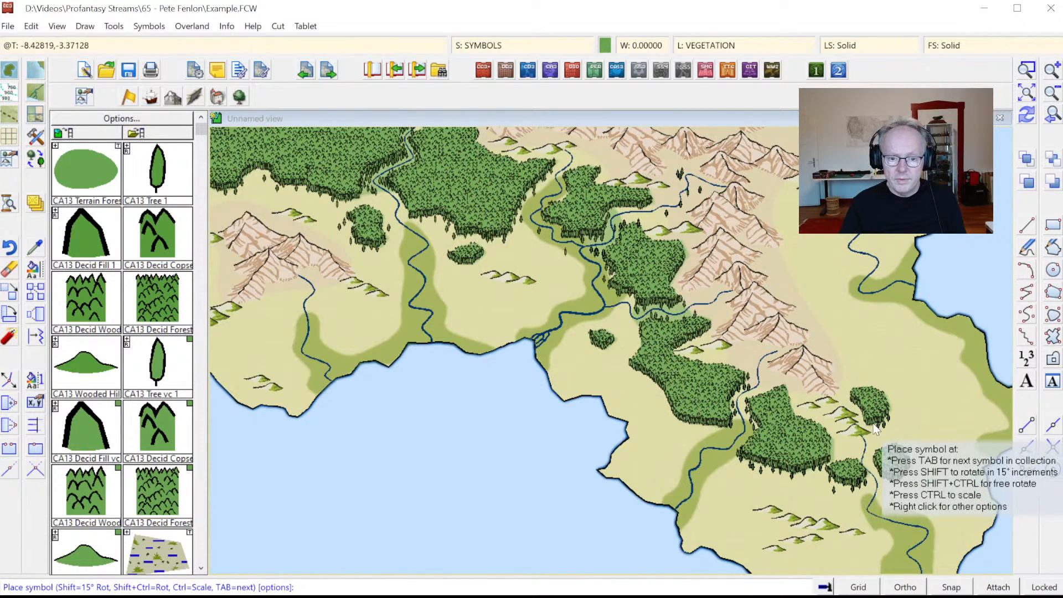
- Scatter single trees around the small southeastern forest patches and below the small patch east of the central river mouth
{"action": "left_click", "coordinate": [857, 413]}
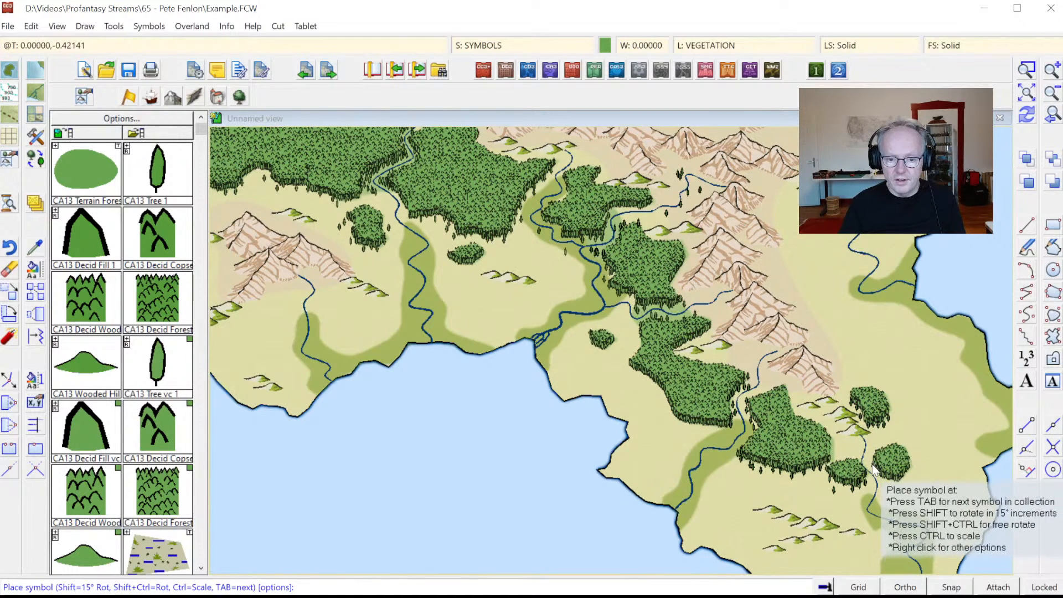
{"action": "left_click", "coordinate": [911, 467]}
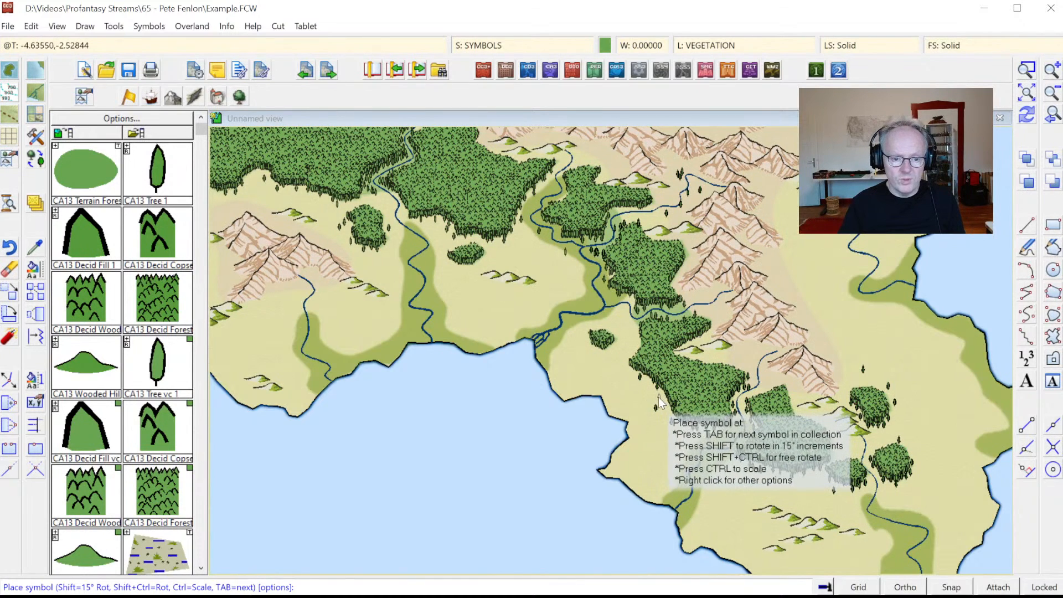
{"action": "left_click", "coordinate": [604, 347]}
{"action": "left_click", "coordinate": [592, 349]}
{"action": "left_click", "coordinate": [585, 348]}
{"action": "left_click", "coordinate": [609, 353]}
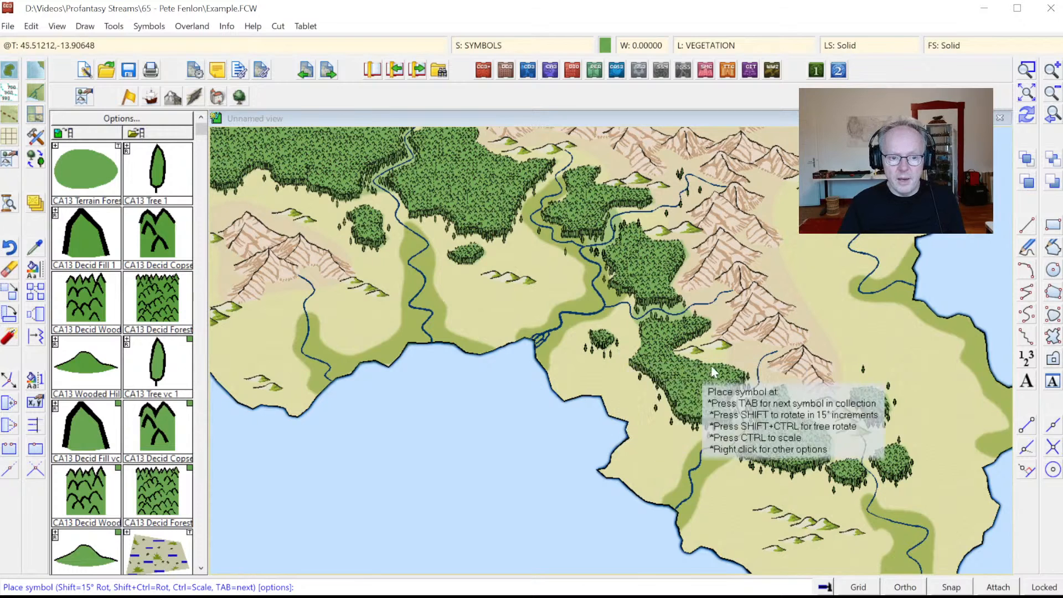
- Place single trees by the small hills on the central plain, beside the southern forests and along the southeastern river
{"action": "left_click", "coordinate": [515, 291]}
{"action": "left_click", "coordinate": [493, 287]}
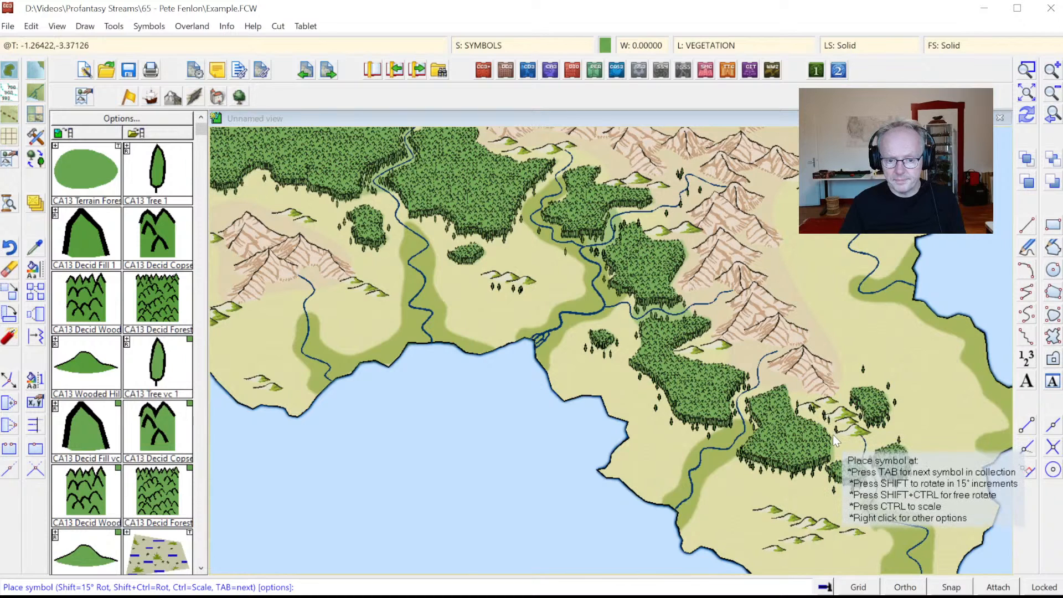
{"action": "left_click", "coordinate": [749, 374]}
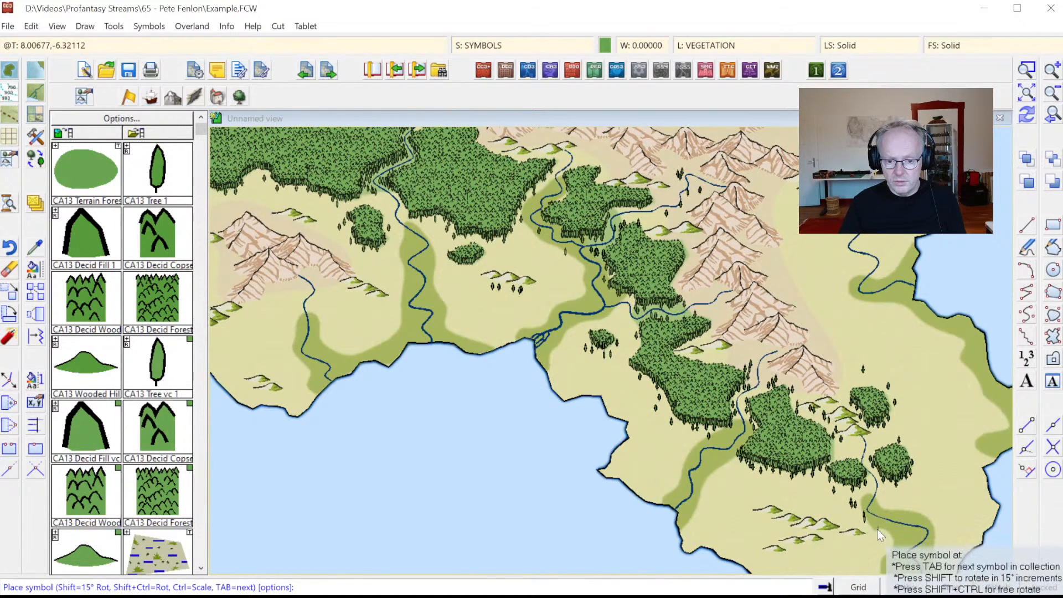
{"action": "left_click", "coordinate": [889, 500]}
{"action": "left_click", "coordinate": [901, 509]}
{"action": "left_click", "coordinate": [924, 520]}
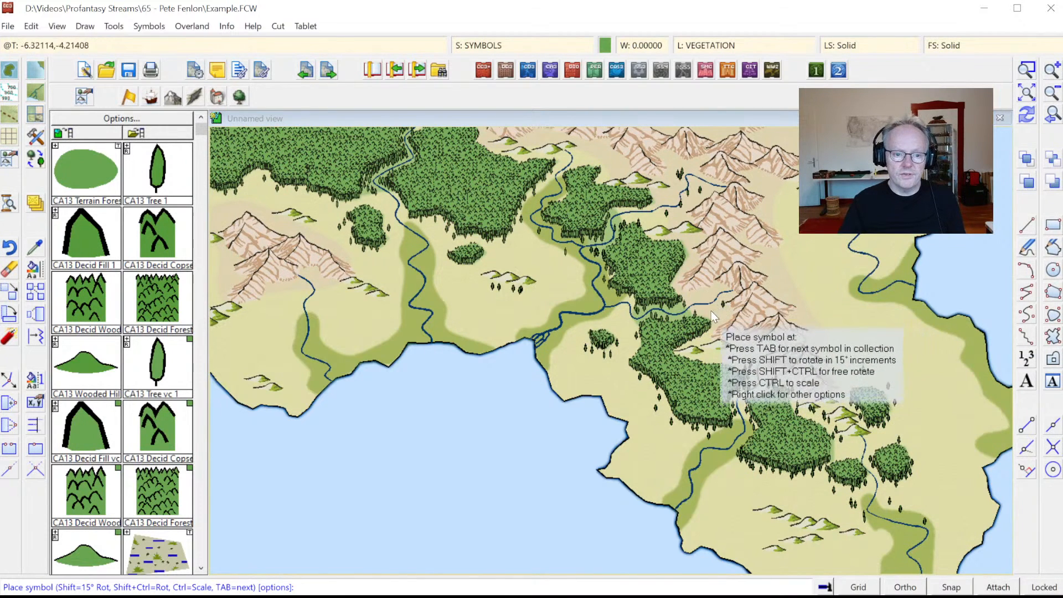
- Scatter single trees along the western and eastern foothills of the southern mountain range
{"action": "left_click", "coordinate": [707, 297]}
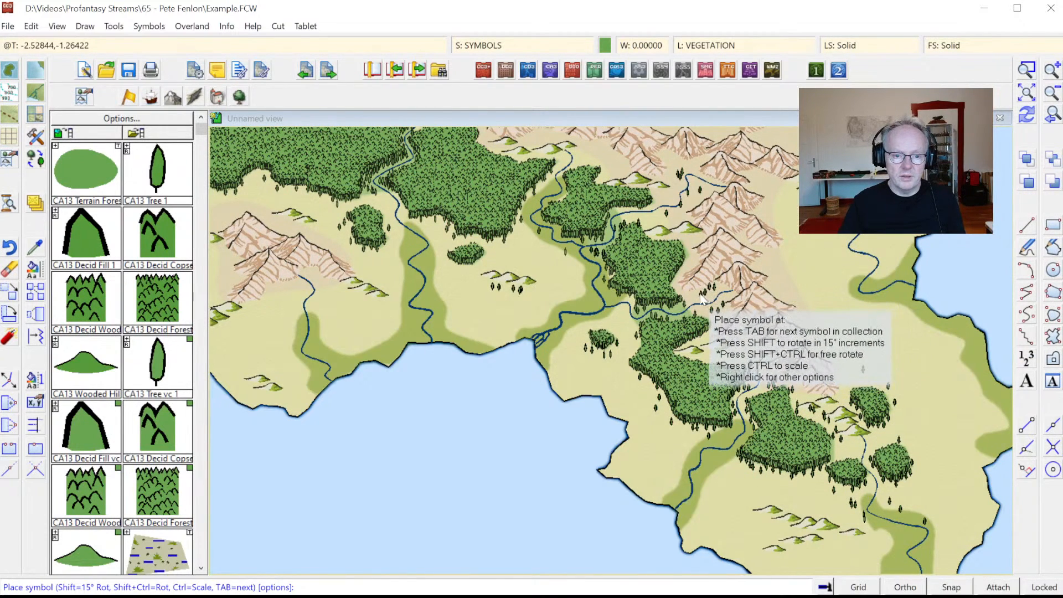
{"action": "left_click", "coordinate": [741, 343]}
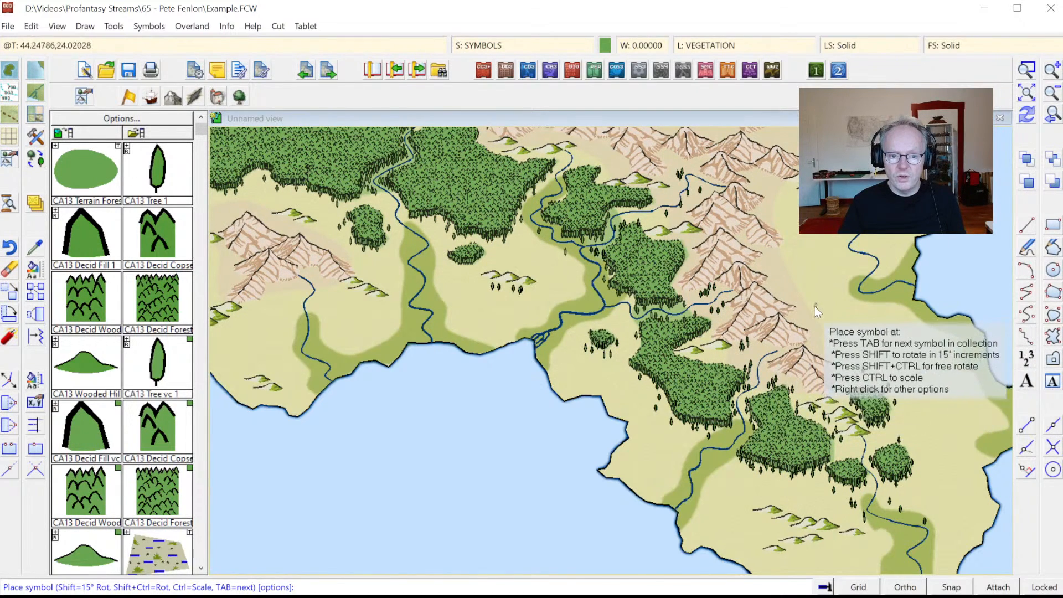
{"action": "left_click", "coordinate": [797, 312]}
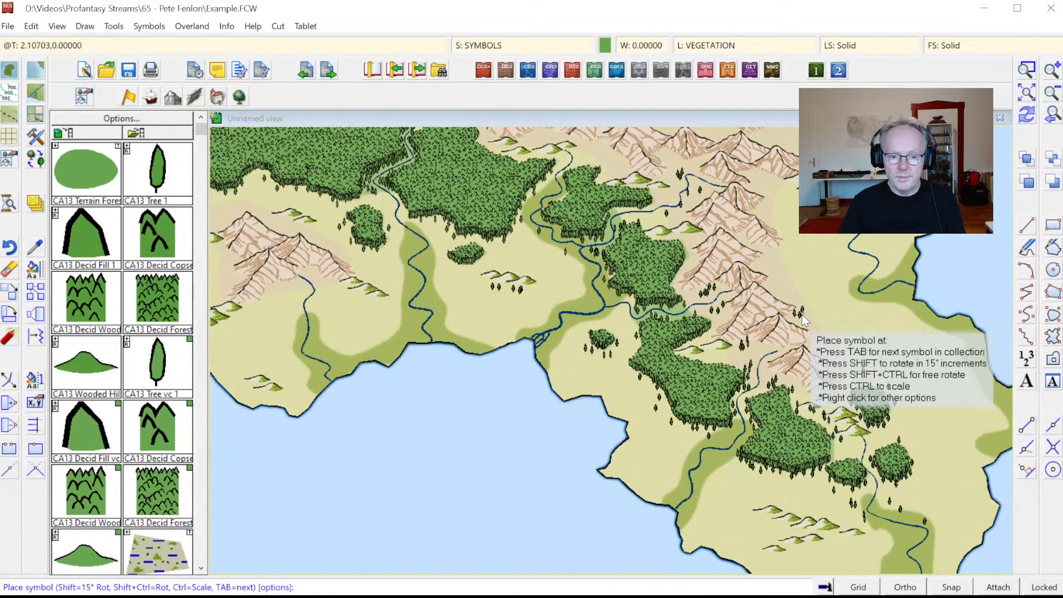
{"action": "left_click", "coordinate": [770, 262]}
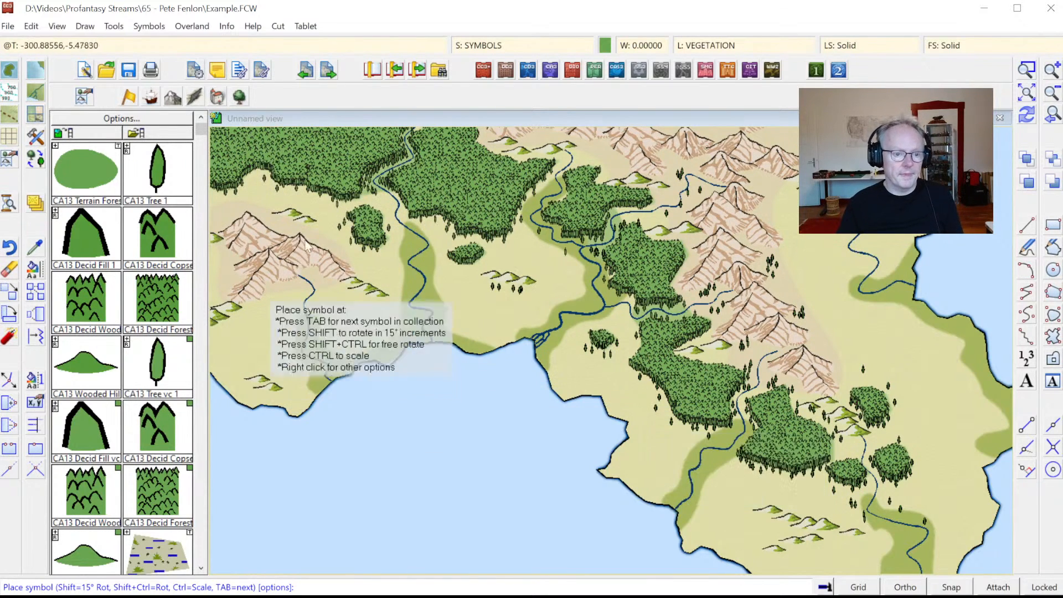
- Draw a CA13 swamp terrain area around the mouth of the southeastern river, tracing the coastline for its seaward edge
{"action": "left_click", "coordinate": [1050, 94]}
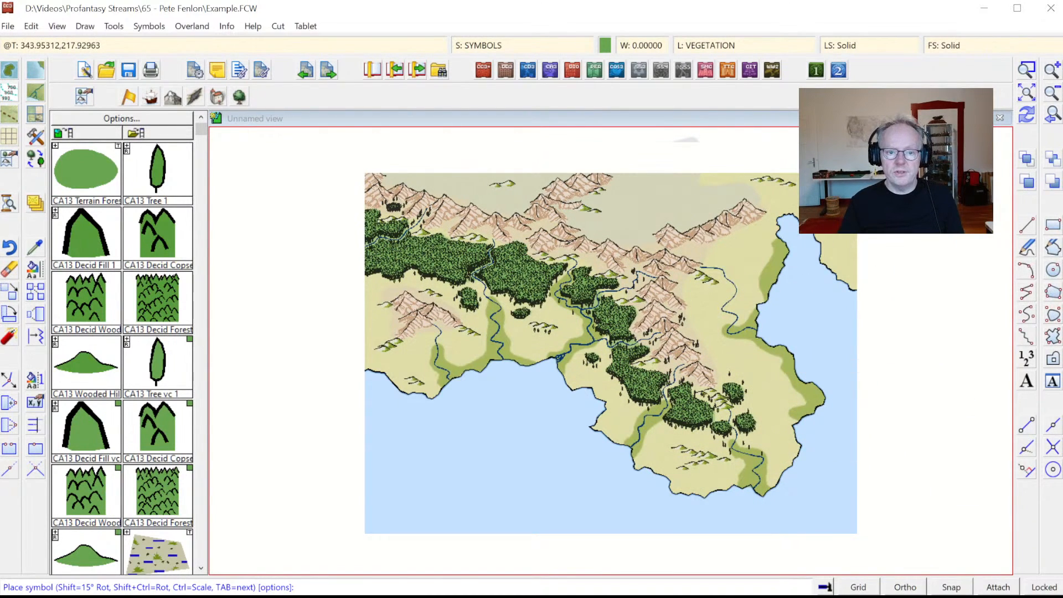
{"action": "left_click", "coordinate": [1027, 70]}
{"action": "left_click", "coordinate": [385, 276]}
{"action": "left_click", "coordinate": [852, 521]}
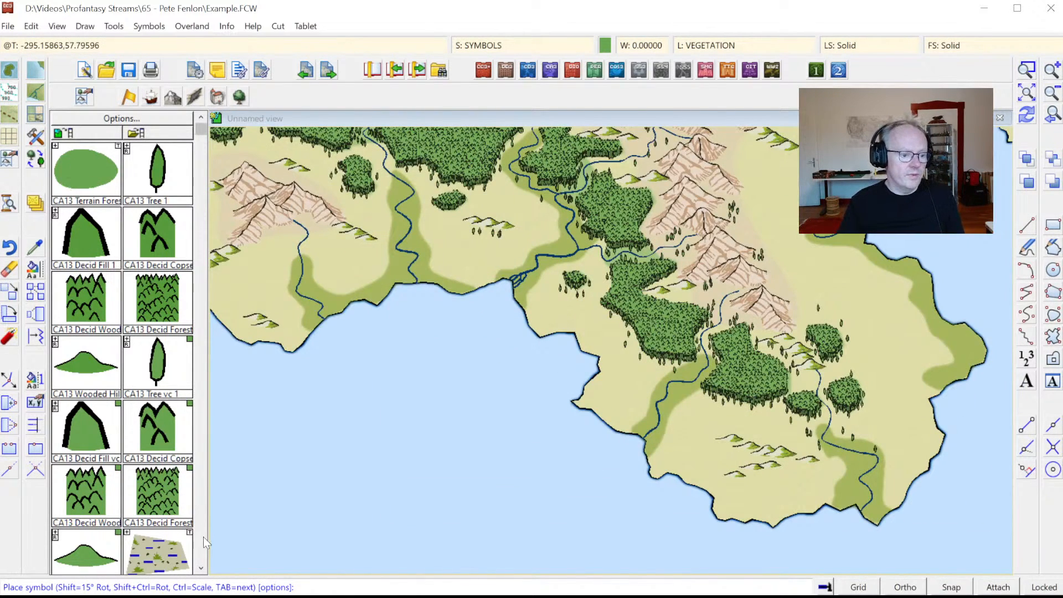
{"action": "left_click", "coordinate": [198, 569]}
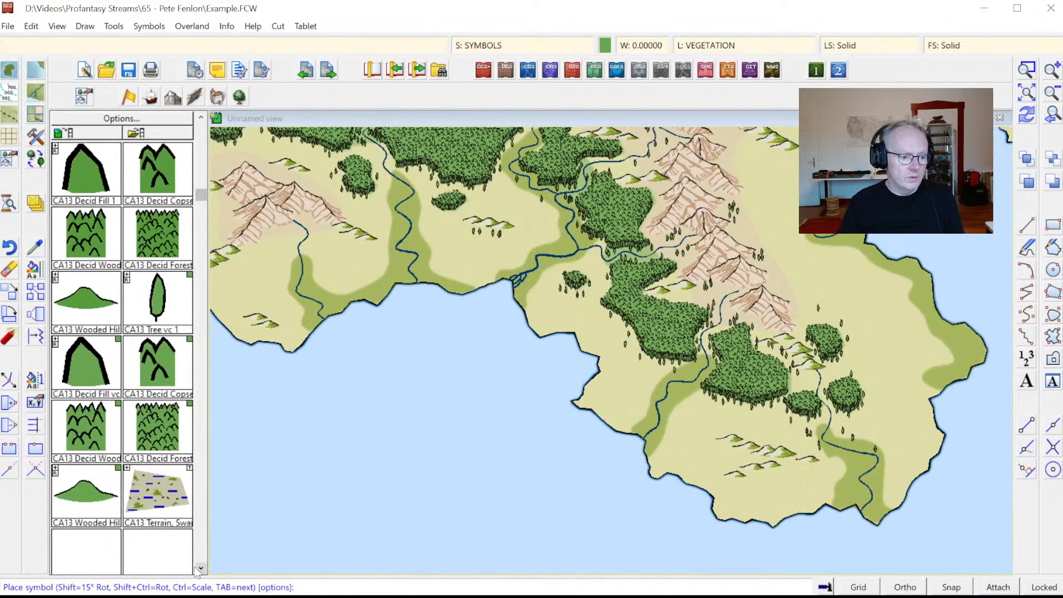
{"action": "left_click", "coordinate": [176, 497]}
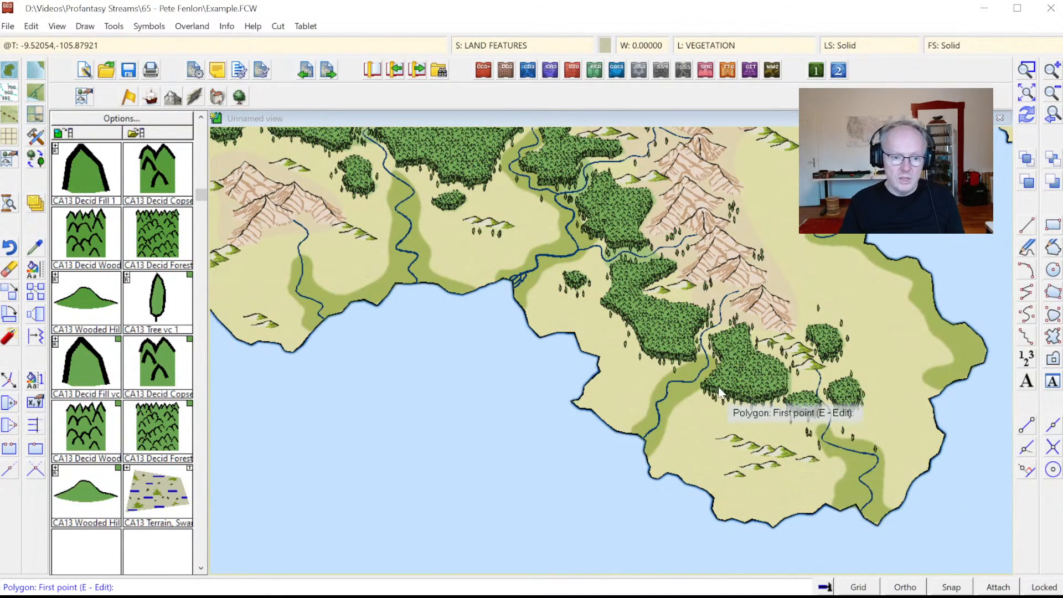
{"action": "left_click", "coordinate": [855, 458]}
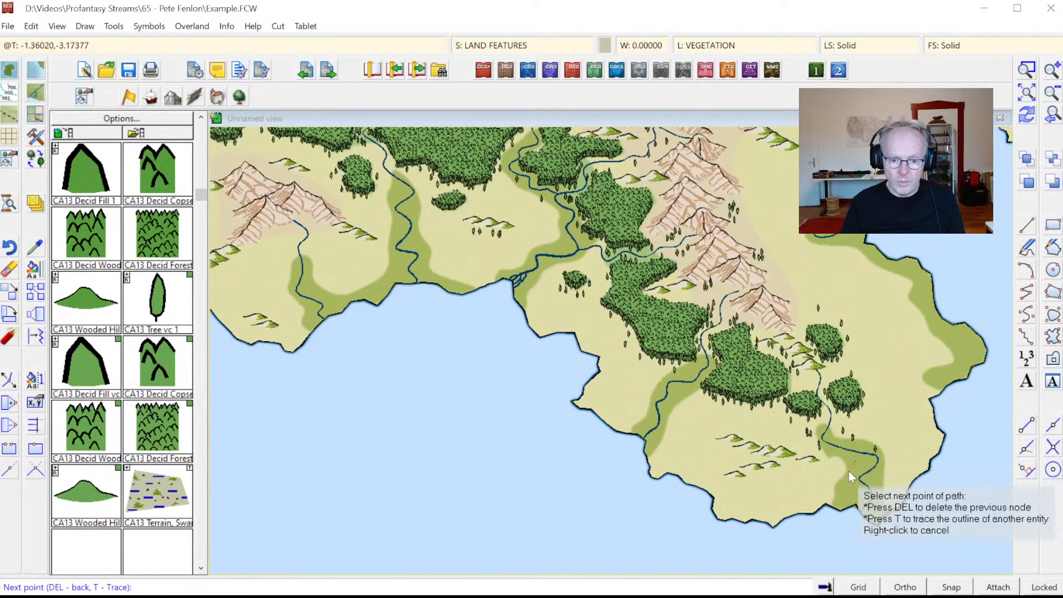
{"action": "left_click", "coordinate": [855, 482]}
{"action": "left_click", "coordinate": [847, 490]}
{"action": "left_click", "coordinate": [839, 495]}
{"action": "left_click", "coordinate": [840, 500]}
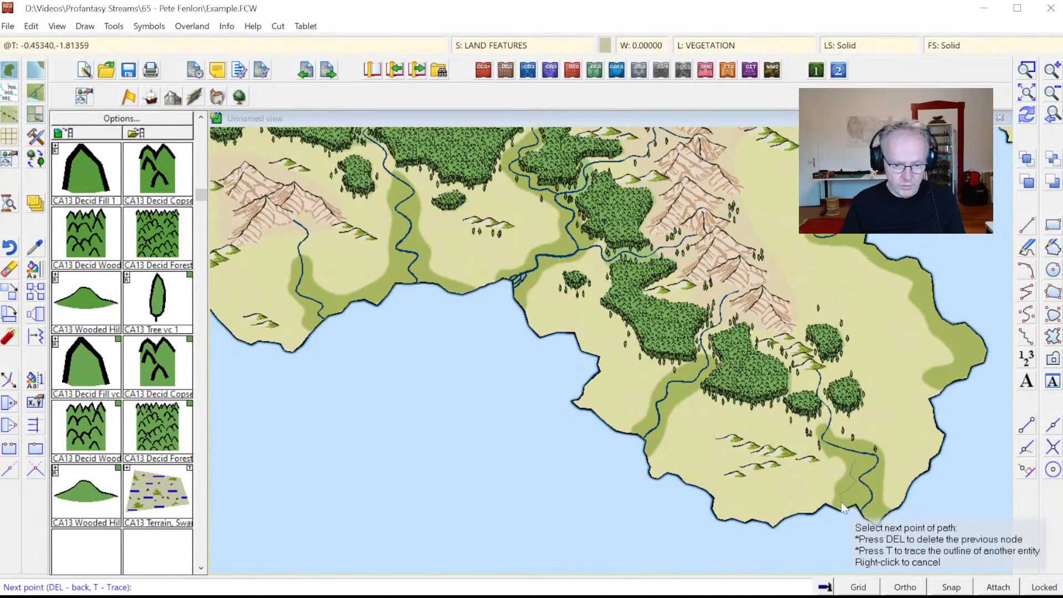
{"action": "left_click", "coordinate": [839, 504]}
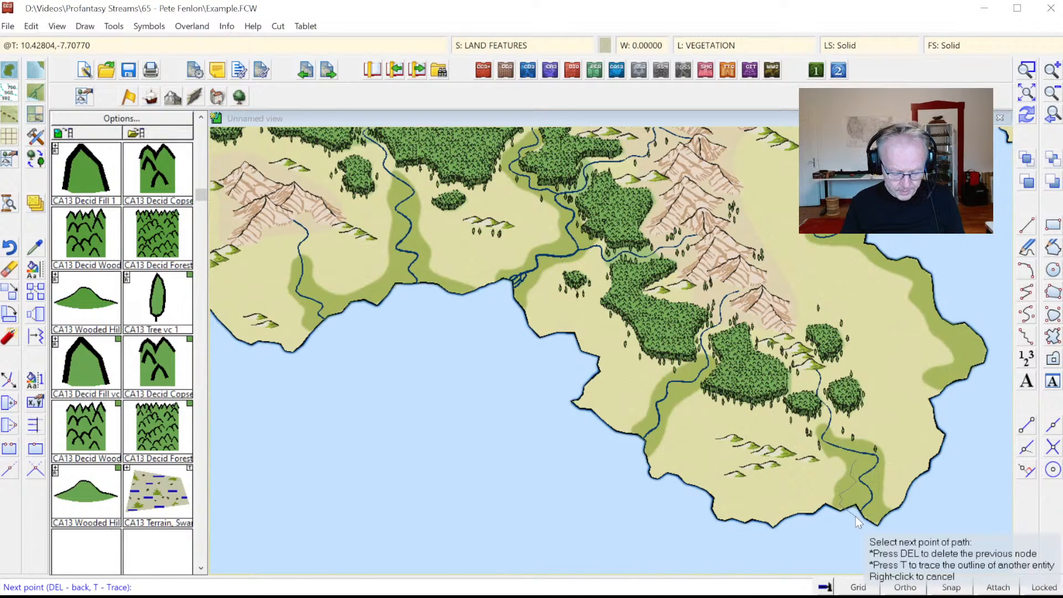
{"action": "key", "text": "t"}
{"action": "left_click", "coordinate": [857, 512]}
{"action": "left_click", "coordinate": [833, 509]}
{"action": "left_click", "coordinate": [879, 516]}
{"action": "left_click", "coordinate": [880, 497]}
{"action": "left_click", "coordinate": [880, 485]}
{"action": "left_click", "coordinate": [873, 480]}
{"action": "left_click", "coordinate": [878, 469]}
{"action": "left_click", "coordinate": [871, 460]}
{"action": "left_click", "coordinate": [858, 459]}
{"action": "right_click", "coordinate": [859, 459]}
{"action": "left_click", "coordinate": [1029, 114]}
{"action": "left_click", "coordinate": [1027, 69]}
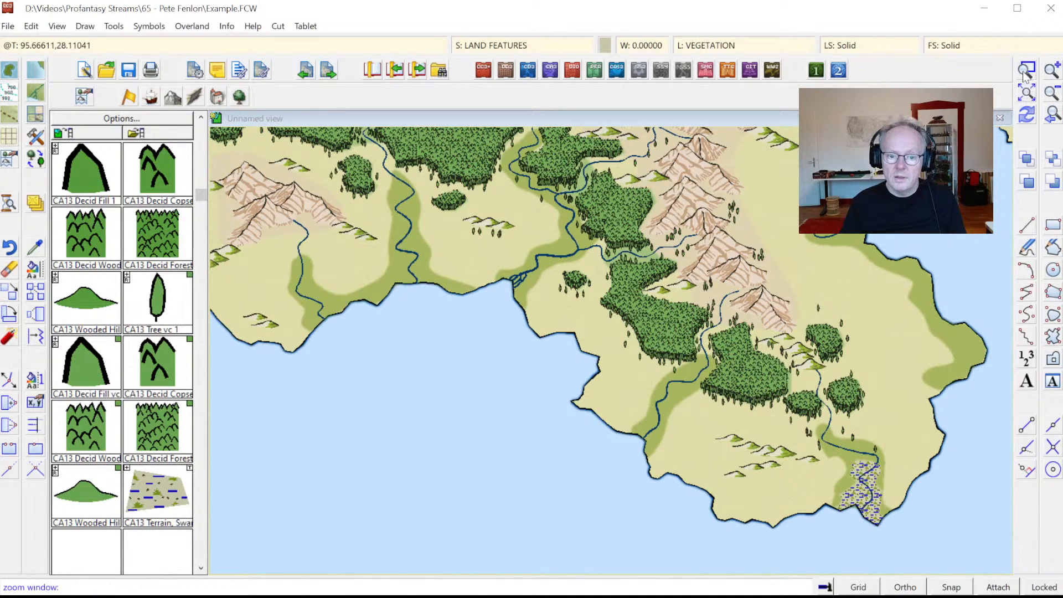
{"action": "left_click", "coordinate": [755, 445]}
{"action": "left_click", "coordinate": [904, 529]}
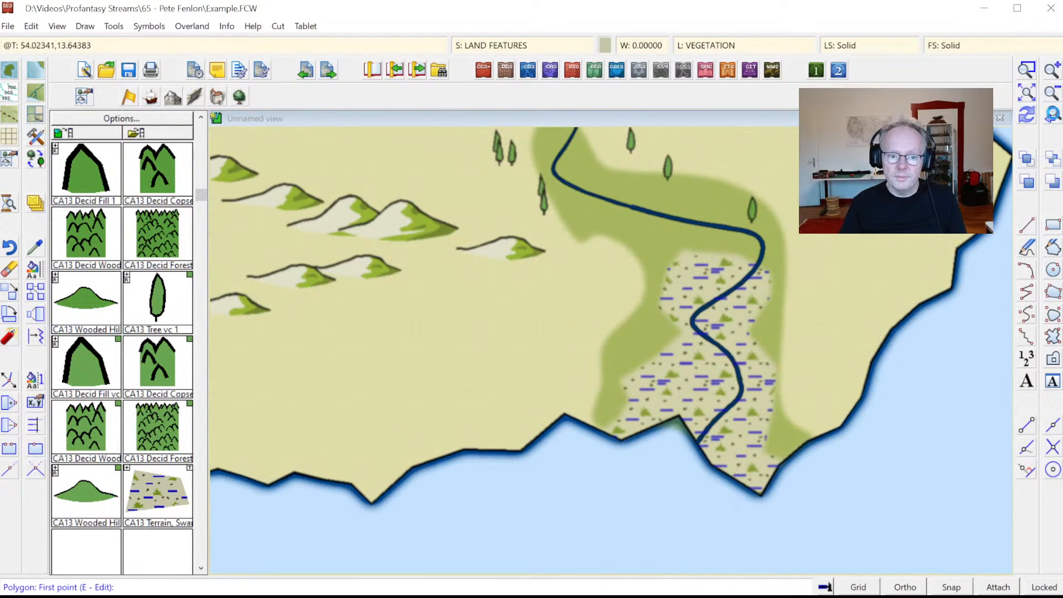
- Draw a long, narrow swamp area parallel to the coast on the eastern peninsula, just inland of the shore
{"action": "left_click", "coordinate": [902, 274]}
{"action": "left_click", "coordinate": [887, 280]}
{"action": "left_click", "coordinate": [902, 298]}
{"action": "left_click", "coordinate": [893, 309]}
{"action": "left_click", "coordinate": [911, 332]}
{"action": "left_click", "coordinate": [910, 340]}
{"action": "left_click", "coordinate": [918, 353]}
{"action": "left_click", "coordinate": [914, 366]}
{"action": "left_click", "coordinate": [930, 370]}
{"action": "left_click", "coordinate": [943, 373]}
{"action": "left_click", "coordinate": [958, 360]}
{"action": "left_click", "coordinate": [952, 345]}
{"action": "left_click", "coordinate": [943, 337]}
{"action": "left_click", "coordinate": [923, 321]}
{"action": "left_click", "coordinate": [917, 309]}
{"action": "right_click", "coordinate": [912, 271]}
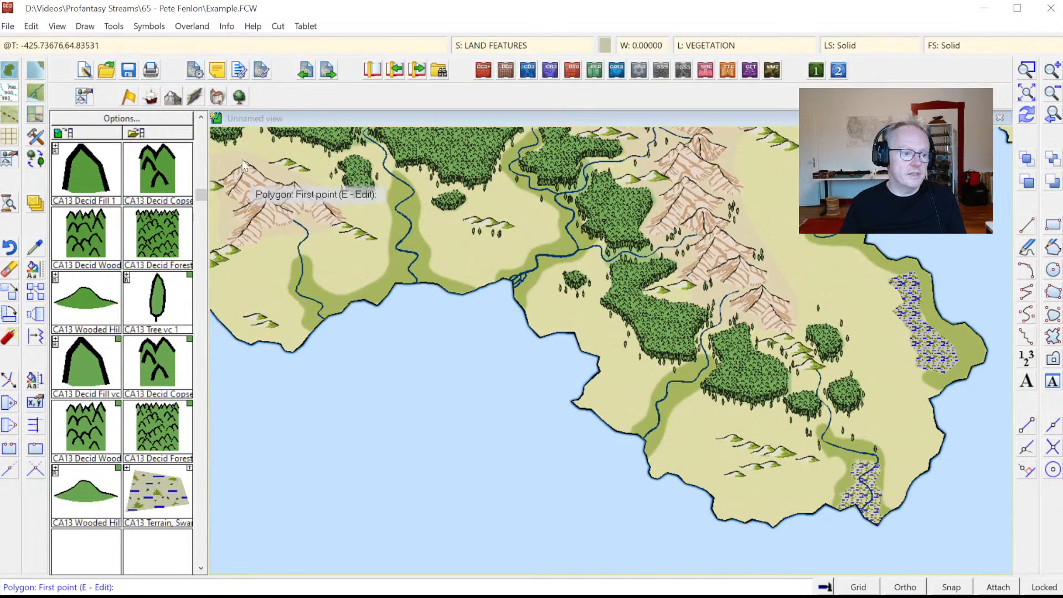
- Place CA13 Hill 1 symbols around both sides of the eastern peninsula's swamp
{"action": "left_click", "coordinate": [173, 99]}
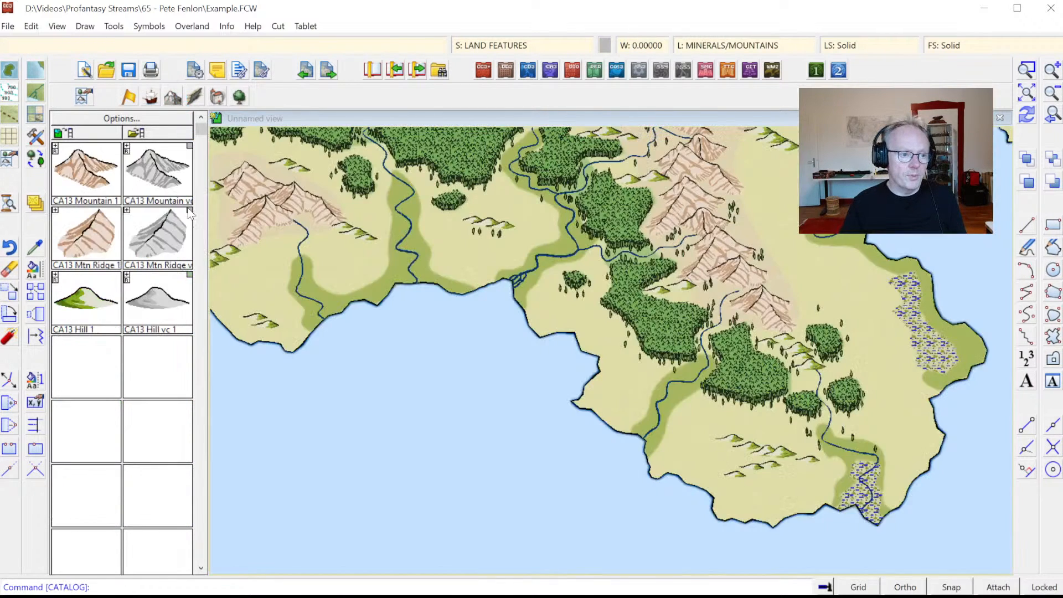
{"action": "left_click", "coordinate": [164, 259]}
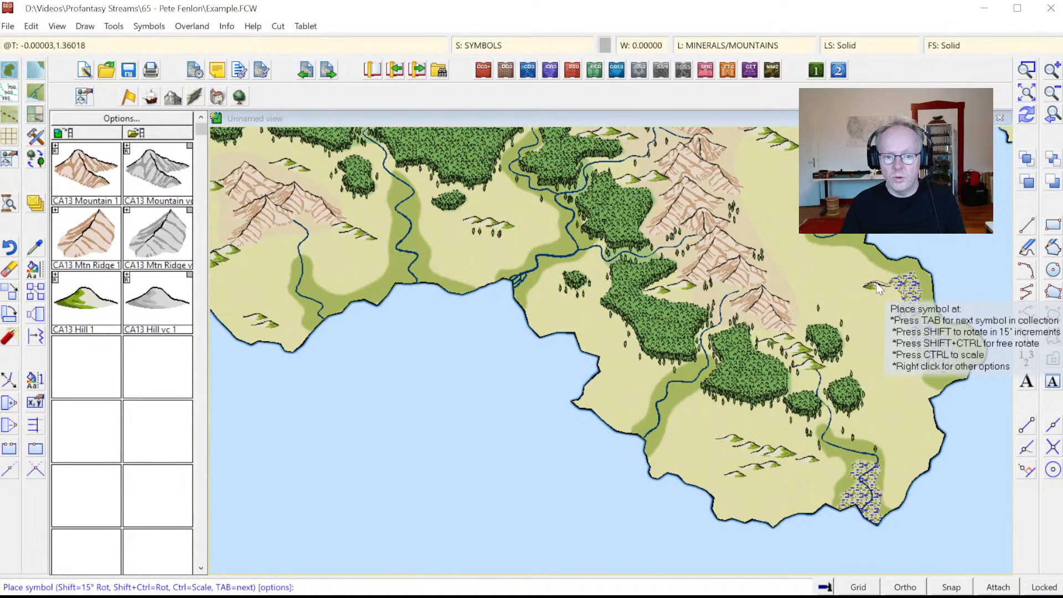
{"action": "left_click", "coordinate": [886, 271]}
{"action": "left_click", "coordinate": [948, 332]}
{"action": "left_click", "coordinate": [969, 347]}
{"action": "left_click", "coordinate": [951, 374]}
{"action": "left_click", "coordinate": [881, 312]}
{"action": "left_click", "coordinate": [897, 342]}
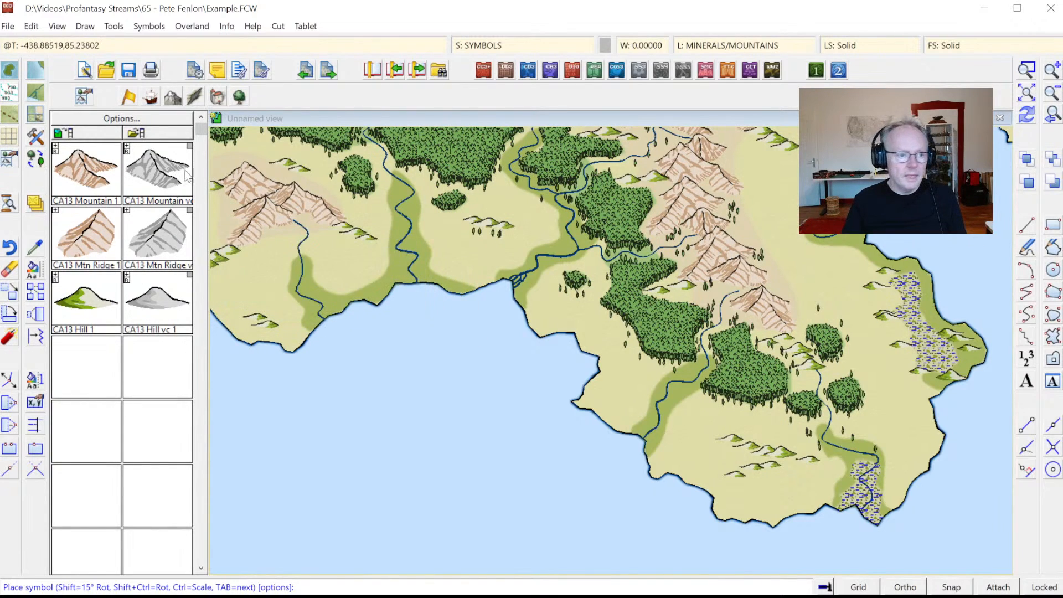
- Draw a small elongated swamp area along the southwestern coast between the two river mouths
{"action": "left_click", "coordinate": [241, 96]}
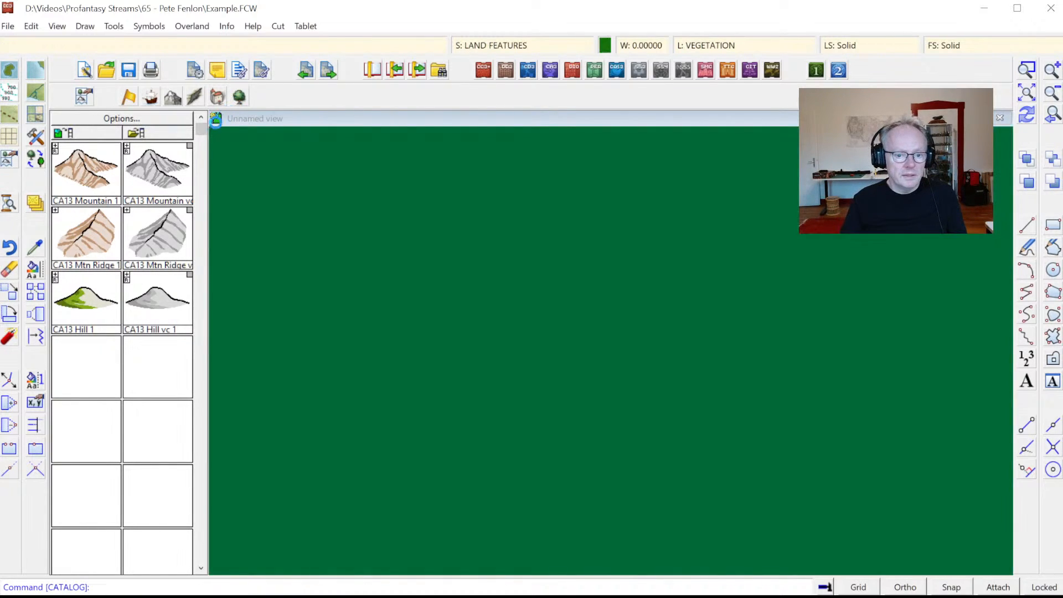
{"action": "left_click", "coordinate": [146, 470]}
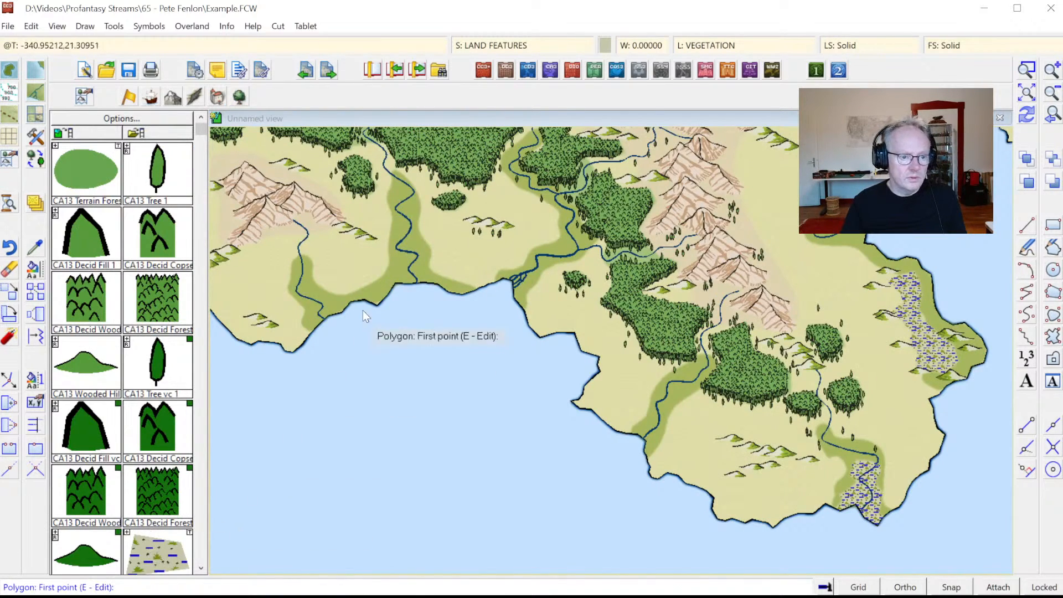
{"action": "left_click", "coordinate": [330, 280]}
{"action": "left_click", "coordinate": [322, 287]}
{"action": "left_click", "coordinate": [348, 295]}
{"action": "left_click", "coordinate": [386, 273]}
{"action": "left_click", "coordinate": [388, 266]}
{"action": "left_click", "coordinate": [376, 265]}
{"action": "left_click", "coordinate": [358, 271]}
{"action": "left_click", "coordinate": [335, 278]}
{"action": "right_click", "coordinate": [334, 278]}
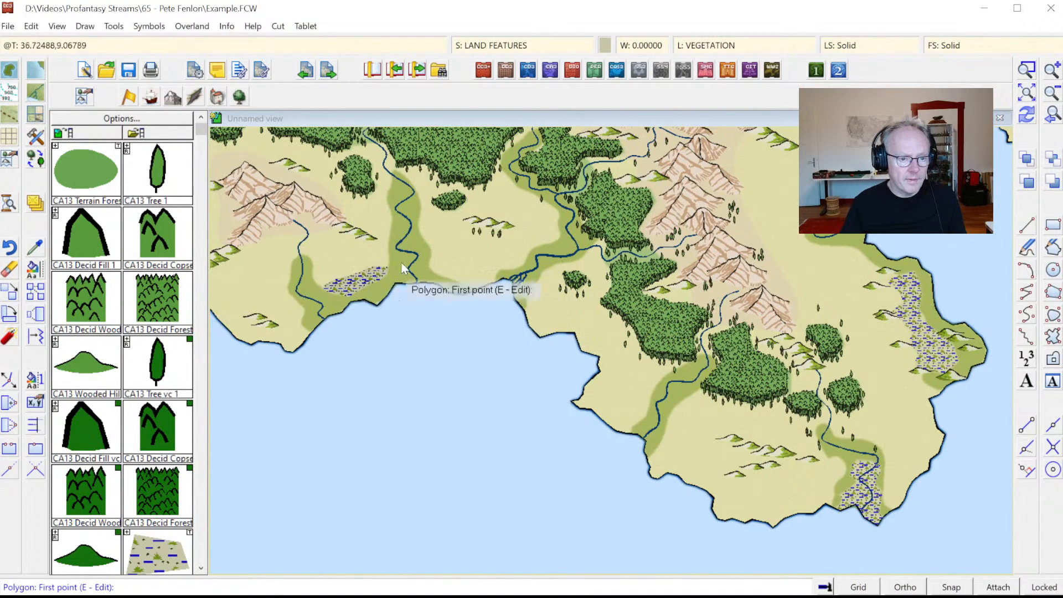
- Draw a small swamp area at the central river's bend, southwest of the adjoining forest
{"action": "left_click", "coordinate": [508, 168]}
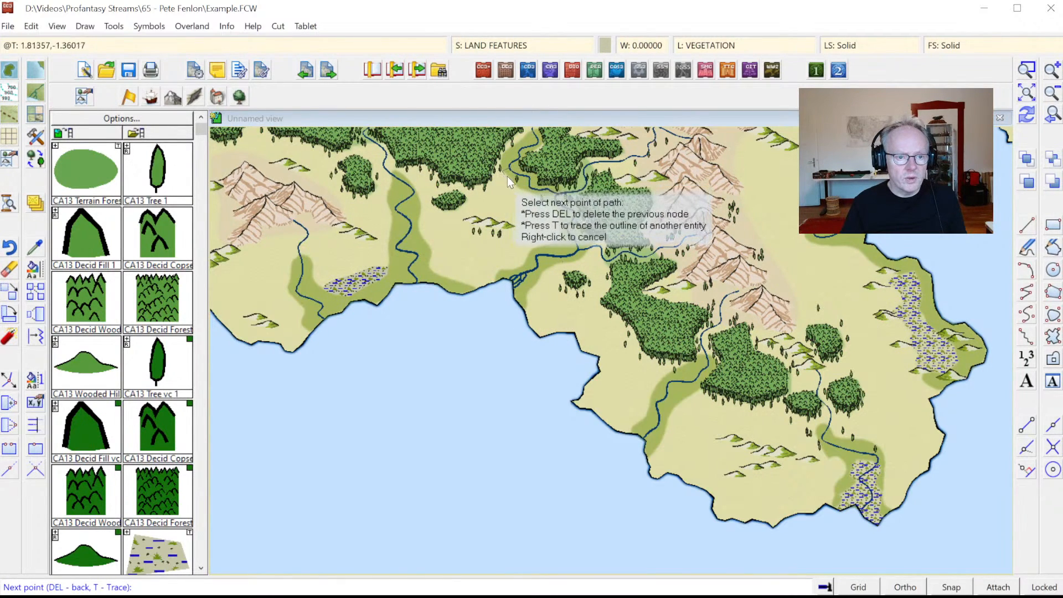
{"action": "left_click", "coordinate": [511, 188]}
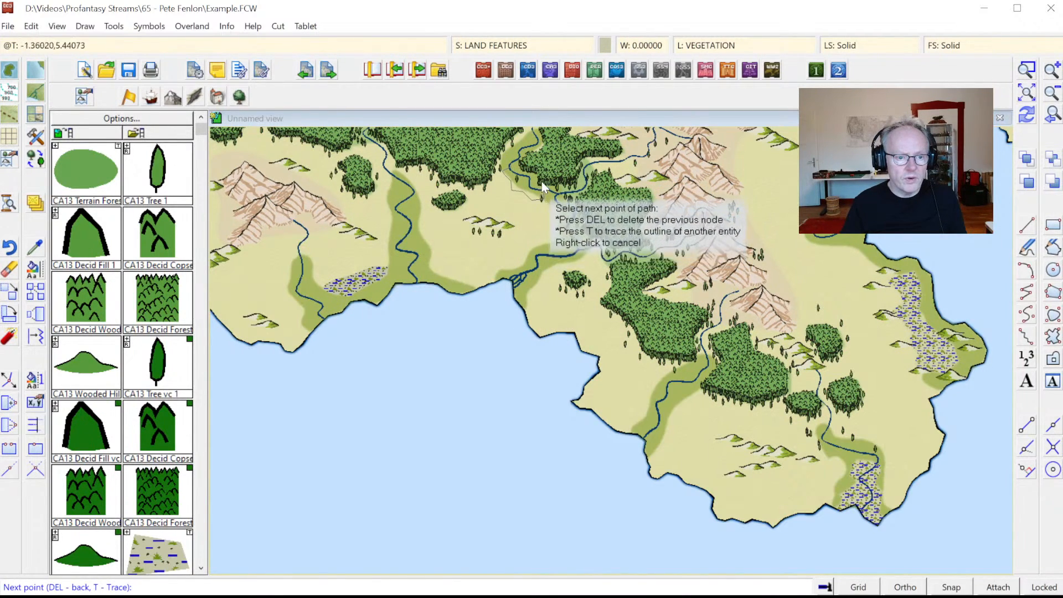
{"action": "right_click", "coordinate": [522, 167]}
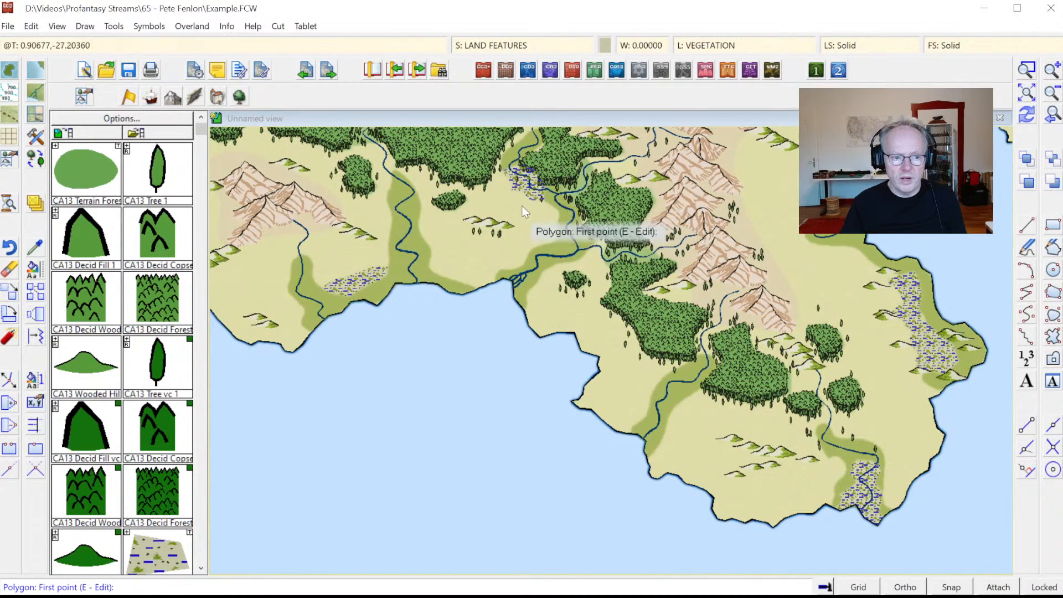
- Draw a narrow swamp area along the central river, on the western edge of the forest below the river fork
{"action": "left_click", "coordinate": [584, 216]}
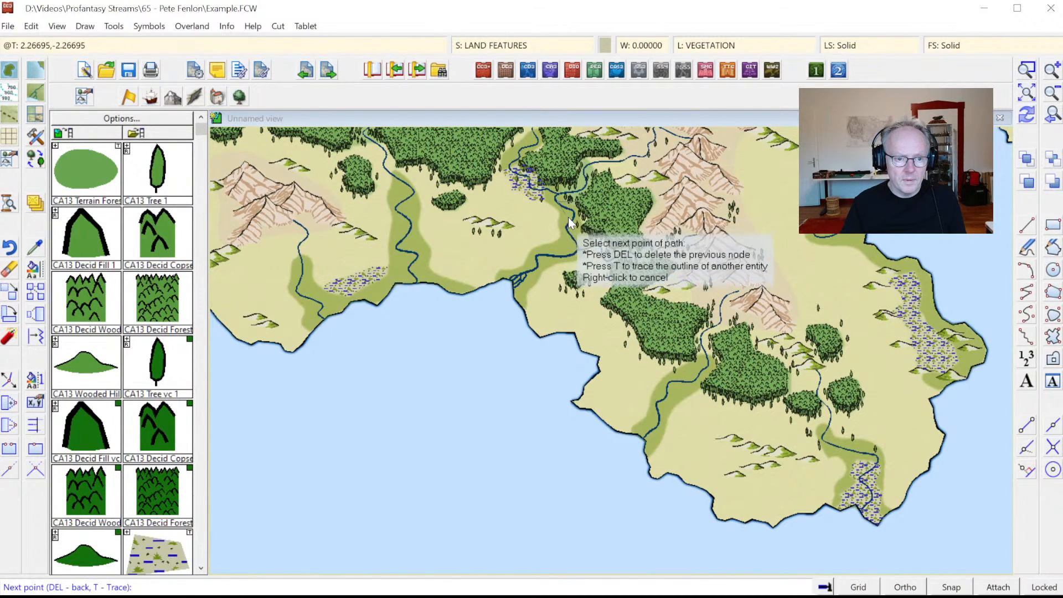
{"action": "left_click", "coordinate": [560, 229]}
{"action": "left_click", "coordinate": [571, 247]}
{"action": "left_click", "coordinate": [589, 250]}
{"action": "left_click", "coordinate": [588, 234]}
{"action": "left_click", "coordinate": [585, 227]}
{"action": "left_click", "coordinate": [586, 214]}
{"action": "left_click", "coordinate": [576, 199]}
{"action": "right_click", "coordinate": [575, 199]}
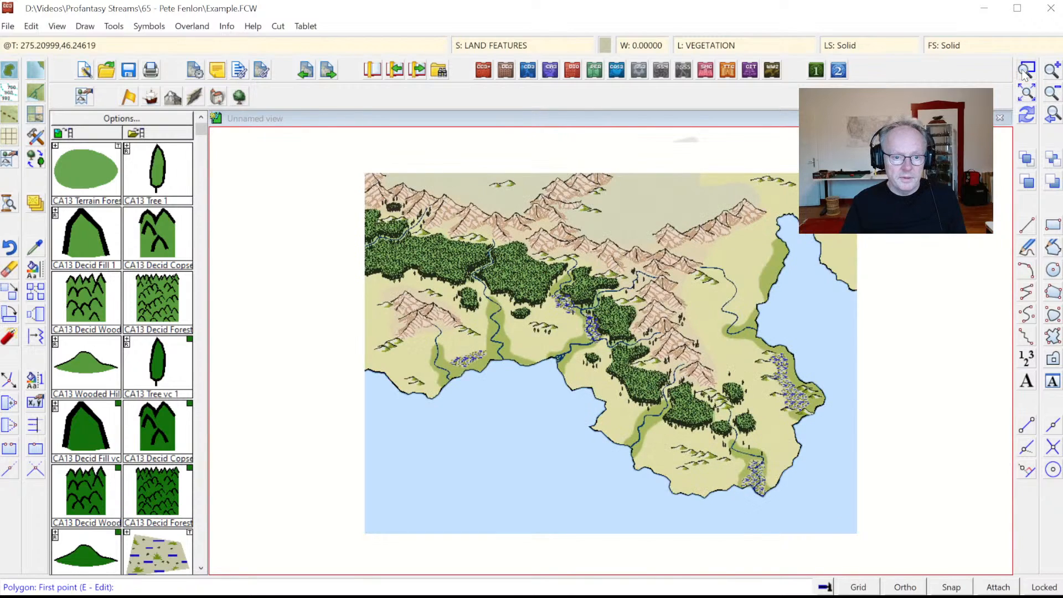
- Try to draw one large swamp area across the northeastern plain between the river and the coast
{"action": "left_click", "coordinate": [1024, 70]}
{"action": "left_click", "coordinate": [683, 301]}
{"action": "left_click", "coordinate": [800, 394]}
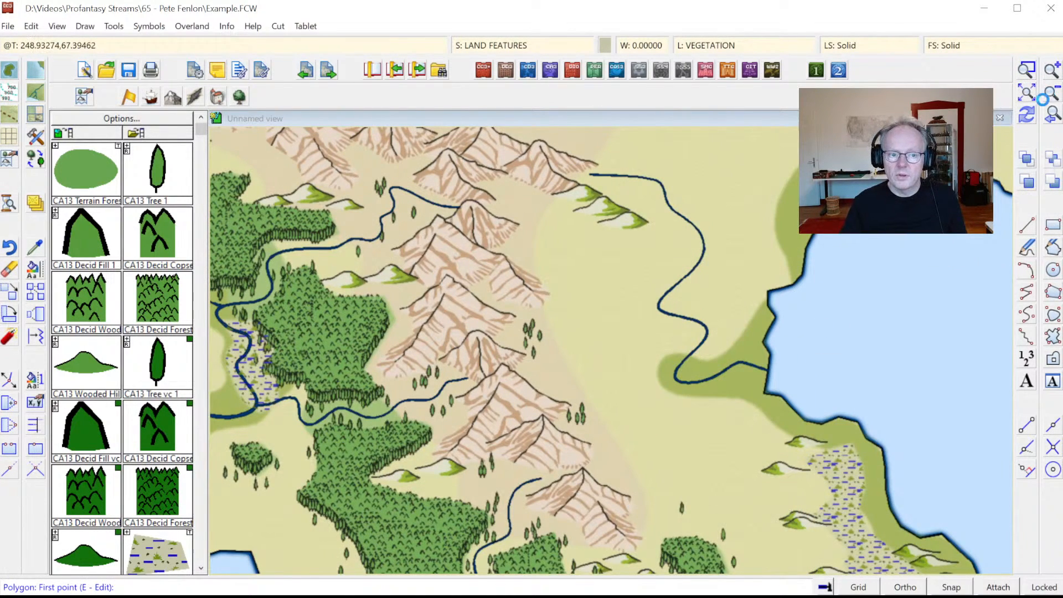
{"action": "left_click", "coordinate": [1052, 92]}
{"action": "left_click", "coordinate": [702, 219]}
{"action": "left_click", "coordinate": [689, 222]}
{"action": "left_click", "coordinate": [675, 229]}
{"action": "left_click", "coordinate": [674, 238]}
{"action": "left_click", "coordinate": [660, 245]}
{"action": "left_click", "coordinate": [650, 250]}
{"action": "left_click", "coordinate": [650, 260]}
{"action": "left_click", "coordinate": [643, 268]}
{"action": "left_click", "coordinate": [625, 270]}
{"action": "left_click", "coordinate": [642, 299]}
{"action": "left_click", "coordinate": [633, 315]}
{"action": "left_click", "coordinate": [644, 329]}
{"action": "left_click", "coordinate": [661, 318]}
{"action": "left_click", "coordinate": [673, 316]}
{"action": "left_click", "coordinate": [678, 295]}
{"action": "left_click", "coordinate": [699, 297]}
{"action": "left_click", "coordinate": [707, 295]}
{"action": "left_click", "coordinate": [706, 282]}
{"action": "left_click", "coordinate": [717, 271]}
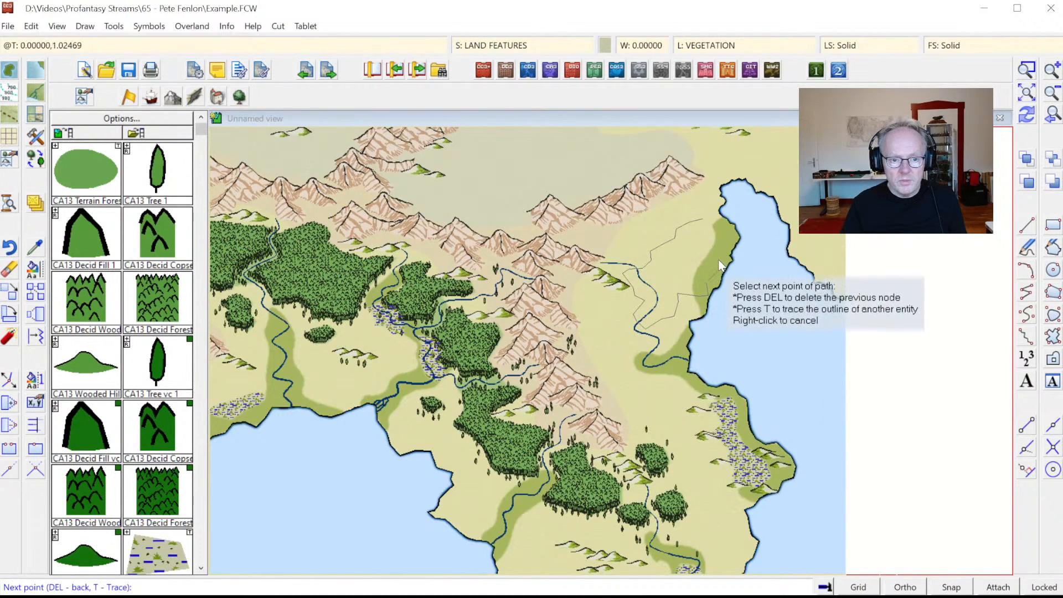
{"action": "left_click", "coordinate": [720, 259]}
{"action": "left_click", "coordinate": [723, 228]}
{"action": "right_click", "coordinate": [708, 217]}
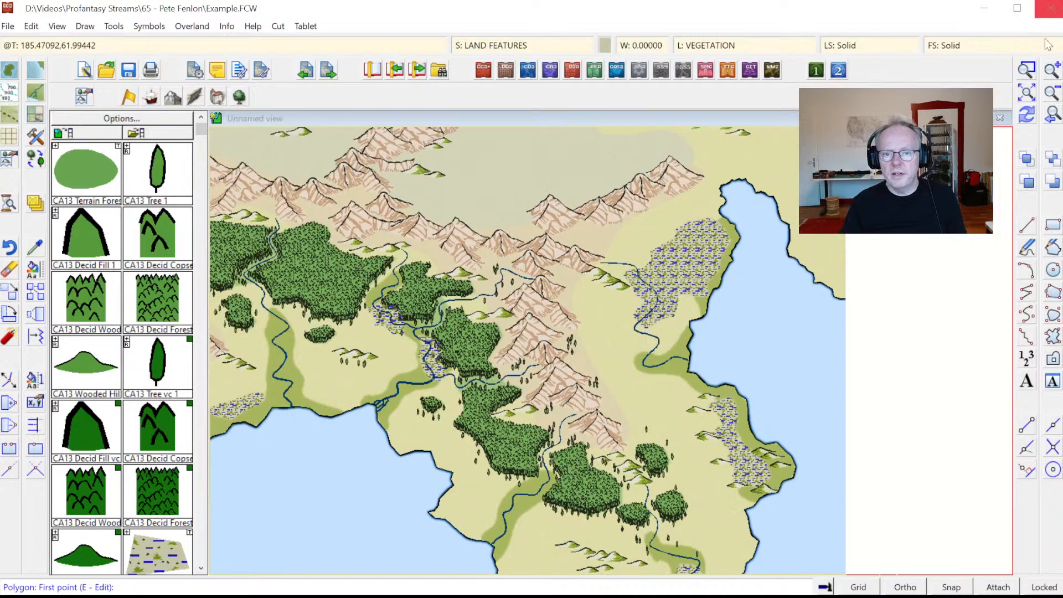
- Undo the large swamp area on the northeastern plain
{"action": "left_click", "coordinate": [564, 192]}
{"action": "left_click", "coordinate": [756, 340]}
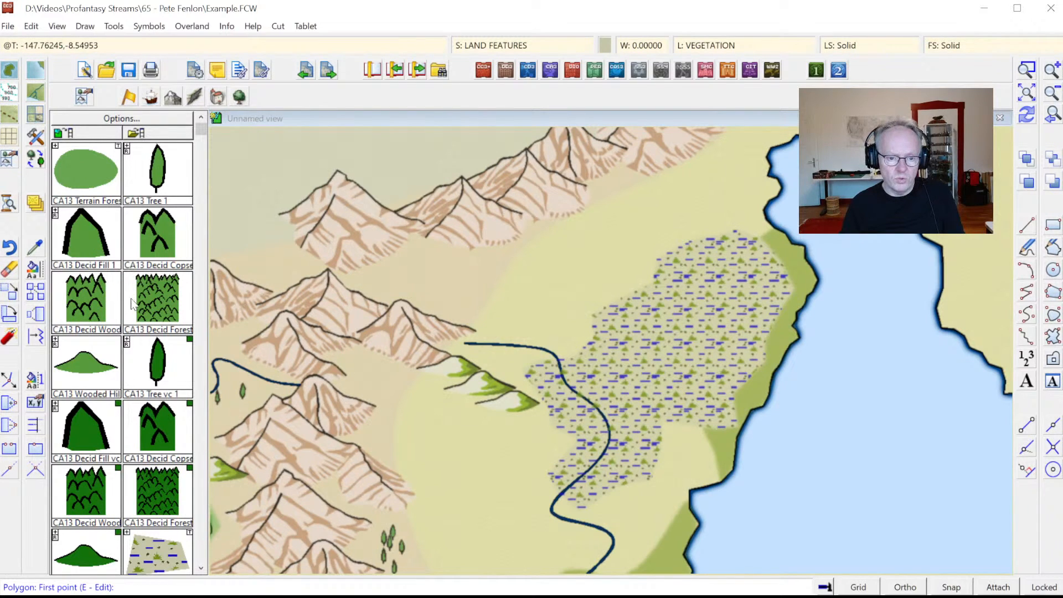
{"action": "key", "text": "Escape"}
{"action": "key", "text": "ctrl+z"}
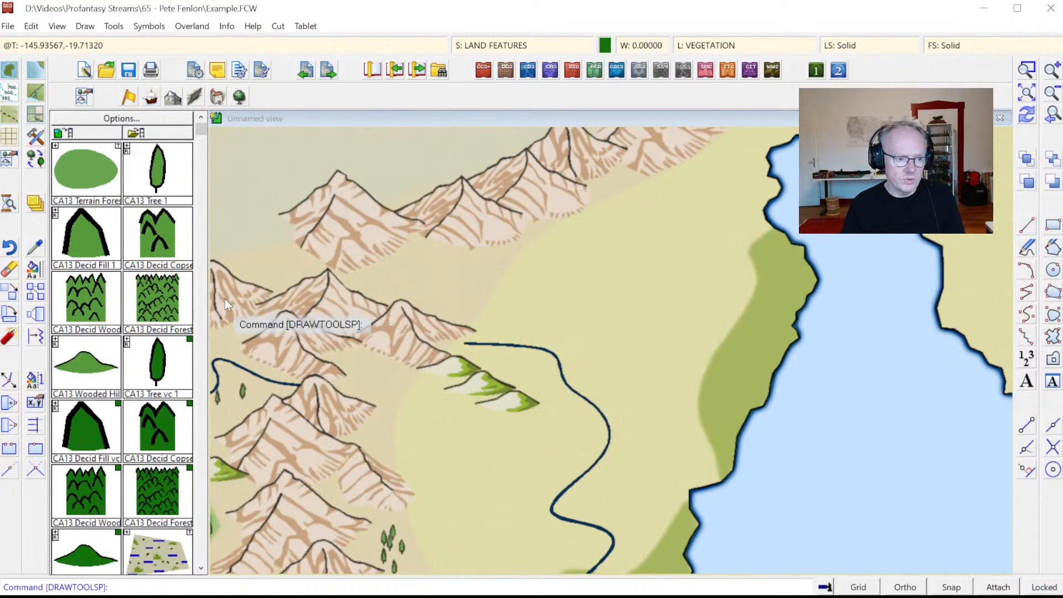
- Draw a curved swamp area along the bend of the northeastern river
{"action": "left_click", "coordinate": [560, 368]}
{"action": "left_click", "coordinate": [551, 374]}
{"action": "left_click", "coordinate": [595, 439]}
{"action": "left_click", "coordinate": [568, 477]}
{"action": "left_click", "coordinate": [587, 490]}
{"action": "left_click", "coordinate": [623, 460]}
{"action": "left_click", "coordinate": [611, 389]}
{"action": "left_click", "coordinate": [594, 367]}
{"action": "left_click", "coordinate": [569, 356]}
{"action": "right_click", "coordinate": [569, 356]}
- Draw a swamp area on the northeastern coast, tracing the coastline for its eastern edge
{"action": "left_click", "coordinate": [741, 209]}
{"action": "left_click", "coordinate": [703, 229]}
{"action": "left_click", "coordinate": [704, 250]}
{"action": "left_click", "coordinate": [742, 288]}
{"action": "left_click", "coordinate": [738, 303]}
{"action": "left_click", "coordinate": [760, 317]}
{"action": "key", "text": "t"}
{"action": "left_click", "coordinate": [803, 311]}
{"action": "left_click", "coordinate": [806, 309]}
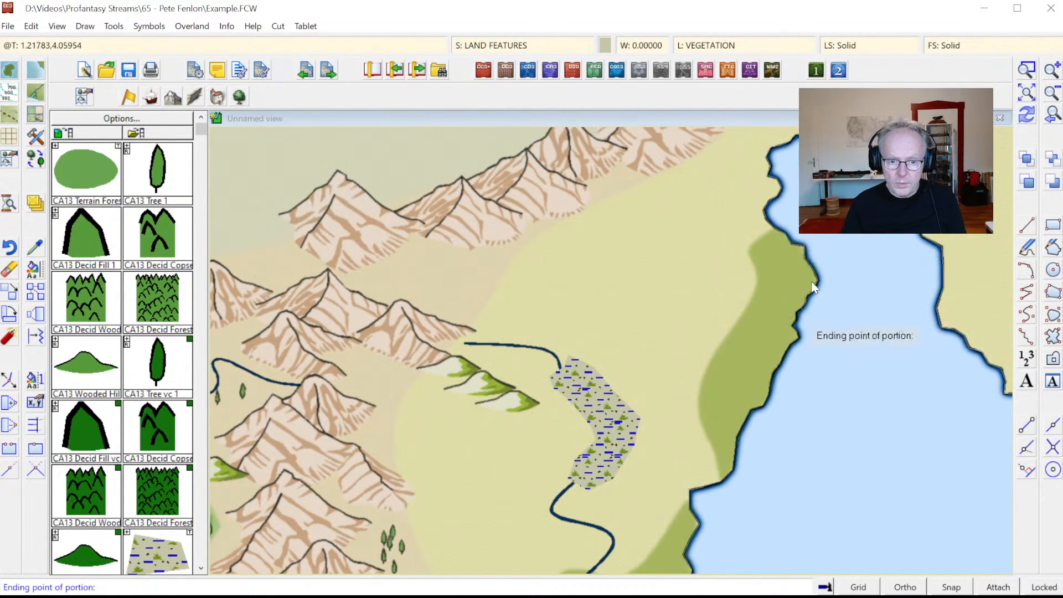
{"action": "left_click", "coordinate": [756, 215]}
{"action": "right_click", "coordinate": [756, 215]}
- Draw another swamp area just south of the coastal one, along the inland side of the green lowland strip
{"action": "left_click", "coordinate": [713, 328]}
{"action": "left_click", "coordinate": [703, 335]}
{"action": "left_click", "coordinate": [707, 354]}
{"action": "left_click", "coordinate": [679, 369]}
{"action": "left_click", "coordinate": [669, 394]}
{"action": "left_click", "coordinate": [668, 424]}
{"action": "left_click", "coordinate": [688, 440]}
{"action": "left_click", "coordinate": [717, 435]}
{"action": "left_click", "coordinate": [721, 392]}
{"action": "left_click", "coordinate": [755, 346]}
{"action": "left_click", "coordinate": [742, 324]}
{"action": "right_click", "coordinate": [742, 322]}
- Draw a small isolated swamp patch inland, west of the northeastern coastal swamp, and redraw the map
{"action": "left_click", "coordinate": [653, 235]}
{"action": "left_click", "coordinate": [630, 240]}
{"action": "left_click", "coordinate": [634, 268]}
{"action": "left_click", "coordinate": [658, 267]}
{"action": "left_click", "coordinate": [672, 254]}
{"action": "left_click", "coordinate": [671, 239]}
{"action": "right_click", "coordinate": [671, 239]}
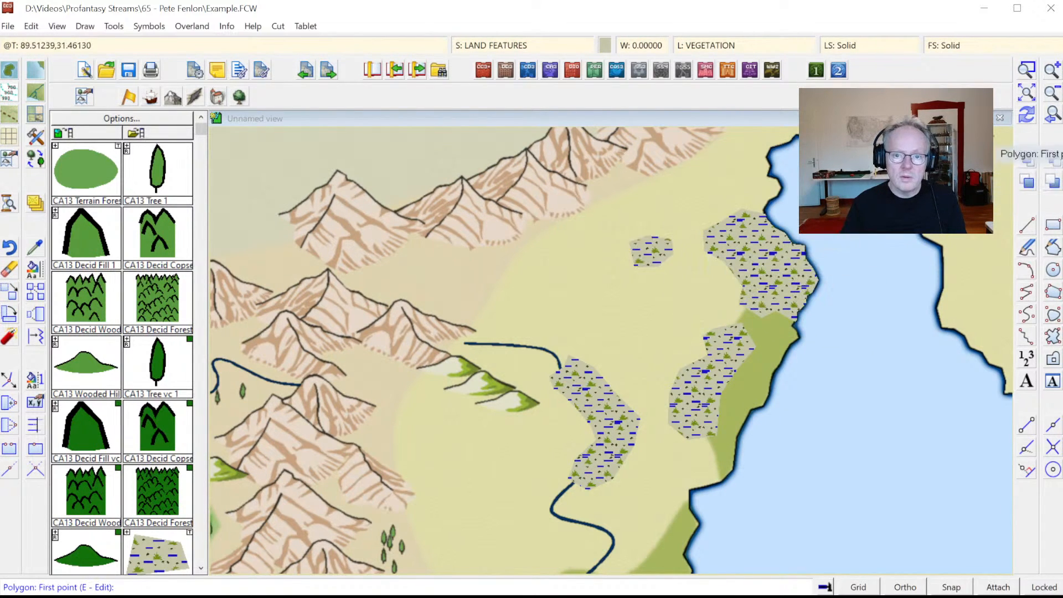
{"action": "left_click", "coordinate": [1026, 116]}
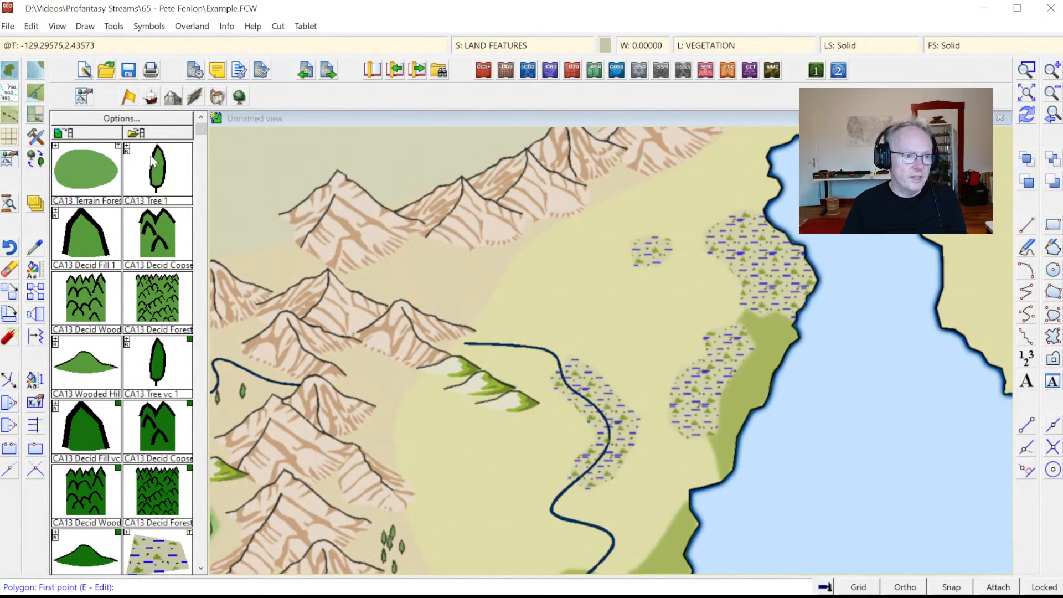
- Draw two CA13 Lakes along the inland edges of the two northeastern coastal swamps
{"action": "left_click", "coordinate": [150, 97]}
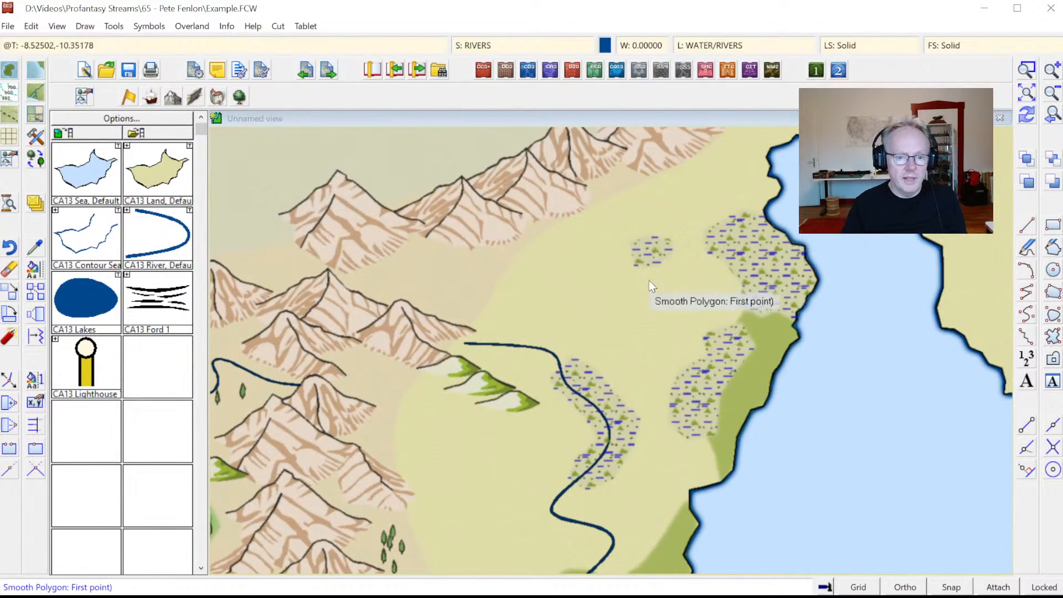
{"action": "mouse_move", "coordinate": [705, 260]}
{"action": "left_mouse_down"}
{"action": "mouse_move", "coordinate": [717, 319]}
{"action": "mouse_move", "coordinate": [702, 335]}
{"action": "mouse_move", "coordinate": [719, 341]}
{"action": "mouse_move", "coordinate": [738, 327]}
{"action": "mouse_move", "coordinate": [748, 289]}
{"action": "mouse_move", "coordinate": [728, 258]}
{"action": "left_mouse_up"}
{"action": "right_click", "coordinate": [729, 258]}
{"action": "mouse_move", "coordinate": [683, 357]}
{"action": "left_mouse_down"}
{"action": "mouse_move", "coordinate": [654, 374]}
{"action": "mouse_move", "coordinate": [672, 395]}
{"action": "mouse_move", "coordinate": [702, 346]}
{"action": "left_mouse_up"}
{"action": "right_click", "coordinate": [701, 346]}
- Draw a curved lake inside the northeastern river's swamp and a small oval lake upstream on the same river
{"action": "mouse_move", "coordinate": [557, 376]}
{"action": "left_mouse_down"}
{"action": "mouse_move", "coordinate": [596, 423]}
{"action": "mouse_move", "coordinate": [598, 440]}
{"action": "mouse_move", "coordinate": [573, 468]}
{"action": "mouse_move", "coordinate": [597, 480]}
{"action": "mouse_move", "coordinate": [614, 466]}
{"action": "mouse_move", "coordinate": [615, 408]}
{"action": "mouse_move", "coordinate": [582, 377]}
{"action": "left_mouse_up"}
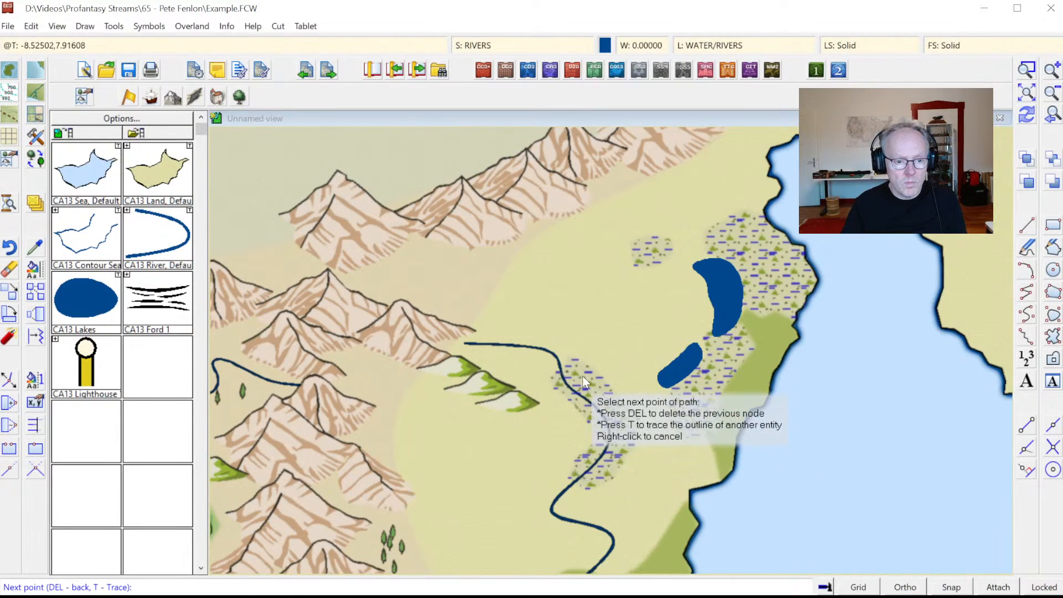
{"action": "right_click", "coordinate": [582, 377]}
{"action": "mouse_move", "coordinate": [504, 344]}
{"action": "left_mouse_down"}
{"action": "mouse_move", "coordinate": [489, 349]}
{"action": "mouse_move", "coordinate": [530, 348]}
{"action": "mouse_move", "coordinate": [507, 338]}
{"action": "left_mouse_up"}
{"action": "right_click", "coordinate": [507, 339]}
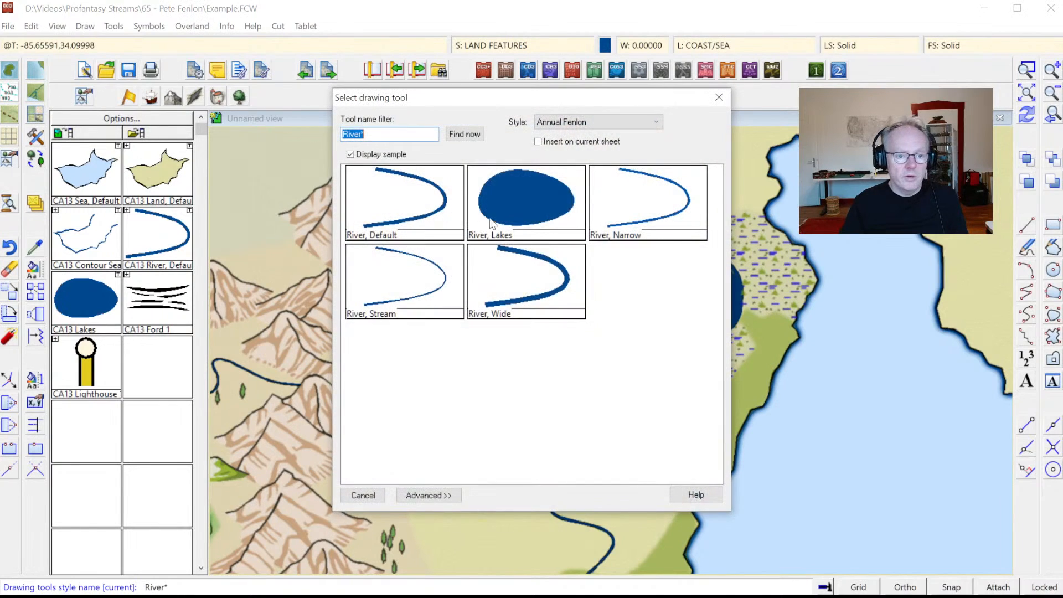
- Draw a narrow river from the northern mountains through the two northeastern lakes and into the curved swamp lake
{"action": "double_click", "coordinate": [619, 226]}
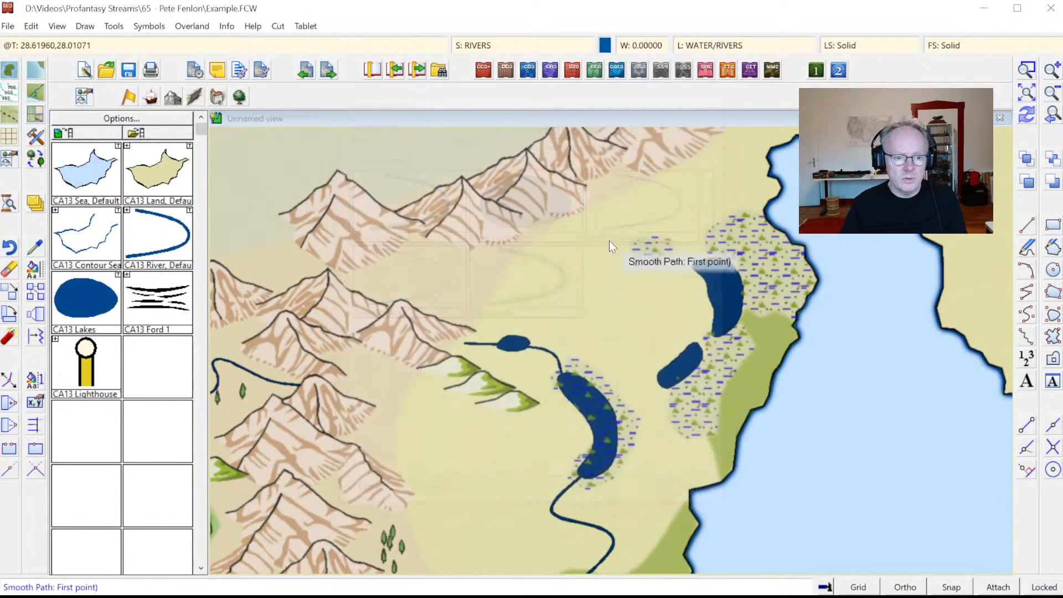
{"action": "left_click", "coordinate": [522, 225]}
{"action": "left_click", "coordinate": [550, 256]}
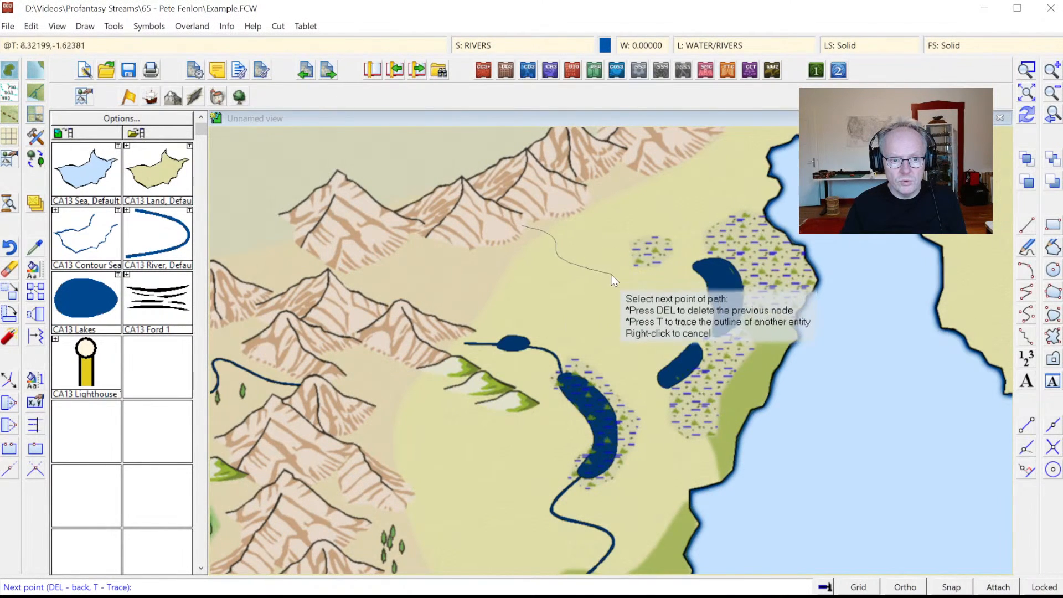
{"action": "left_click", "coordinate": [719, 275]}
{"action": "left_click", "coordinate": [728, 297]}
{"action": "left_click", "coordinate": [720, 321]}
{"action": "left_click", "coordinate": [714, 336]}
{"action": "left_click", "coordinate": [693, 352]}
{"action": "left_click", "coordinate": [660, 385]}
{"action": "left_click", "coordinate": [641, 410]}
{"action": "left_click", "coordinate": [604, 425]}
{"action": "right_click", "coordinate": [604, 425]}
- Draw a narrow tributary from the northeastern end of the mountain range south to the river just before the upper coastal lake
{"action": "left_click", "coordinate": [671, 168]}
{"action": "left_click", "coordinate": [690, 198]}
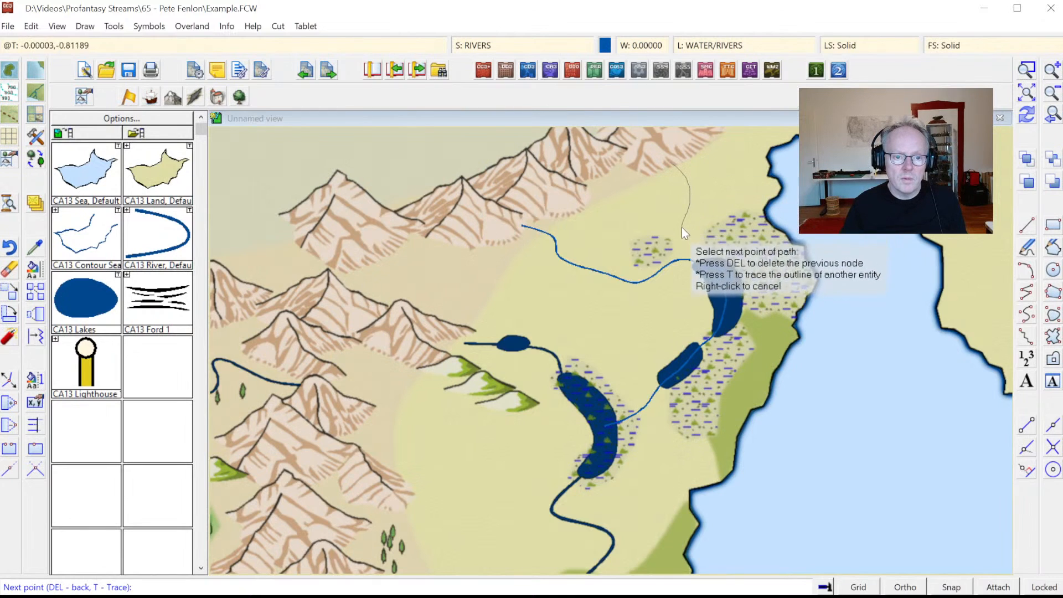
{"action": "left_click", "coordinate": [684, 258]}
{"action": "right_click", "coordinate": [685, 261]}
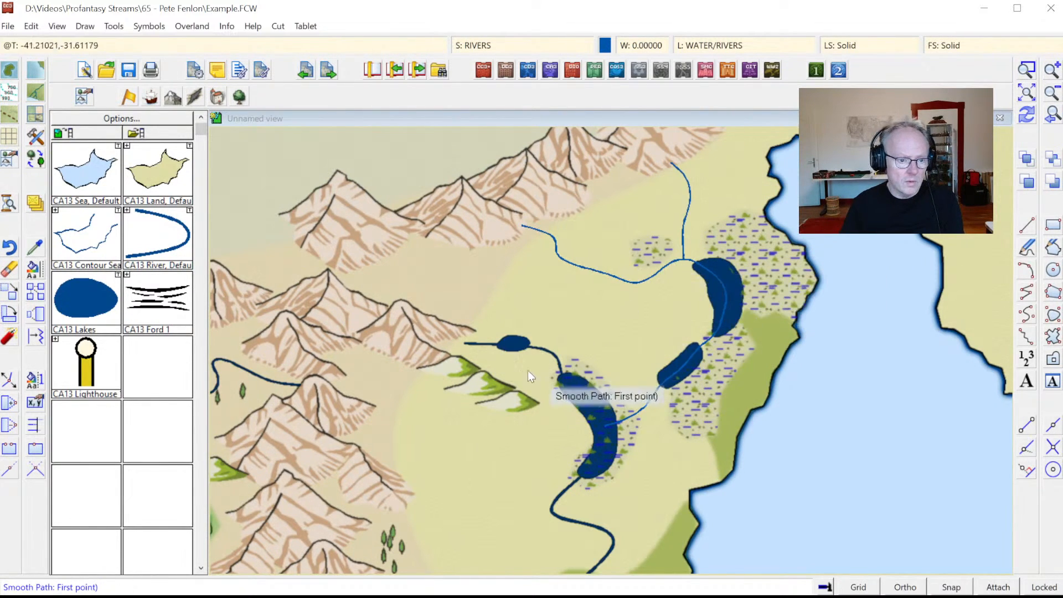
- Draw a narrow river from the western mountain valley southeast across the plain, joining the main river south of the curved lake
{"action": "left_click", "coordinate": [333, 362]}
{"action": "left_click", "coordinate": [376, 373]}
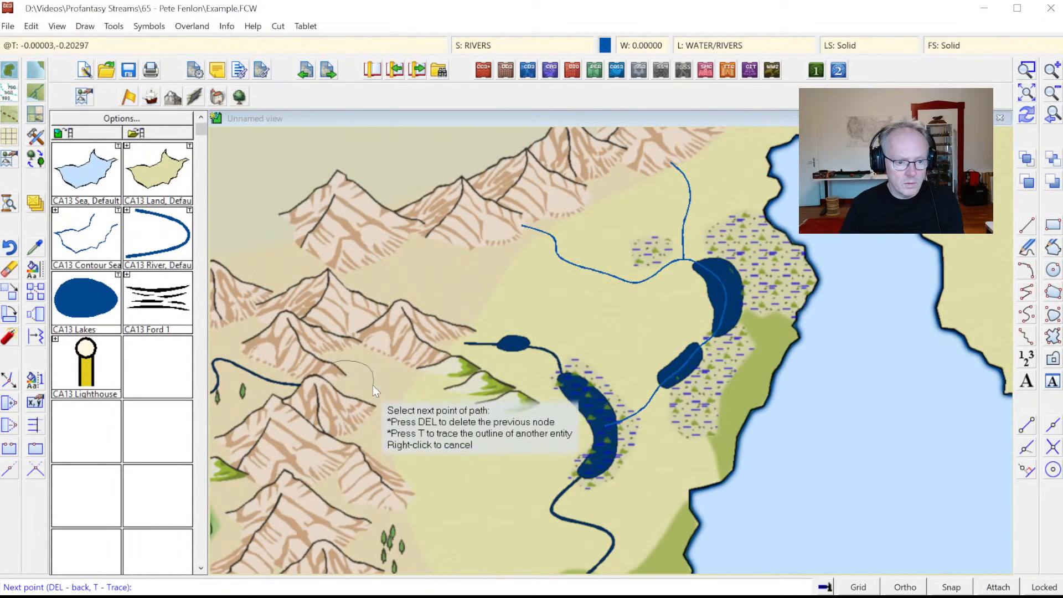
{"action": "left_click", "coordinate": [487, 443]}
{"action": "left_click", "coordinate": [523, 440]}
{"action": "left_click", "coordinate": [524, 467]}
{"action": "left_click", "coordinate": [516, 482]}
{"action": "left_click", "coordinate": [540, 488]}
{"action": "key", "text": "F8"}
{"action": "left_click", "coordinate": [552, 502]}
{"action": "right_click", "coordinate": [552, 502]}
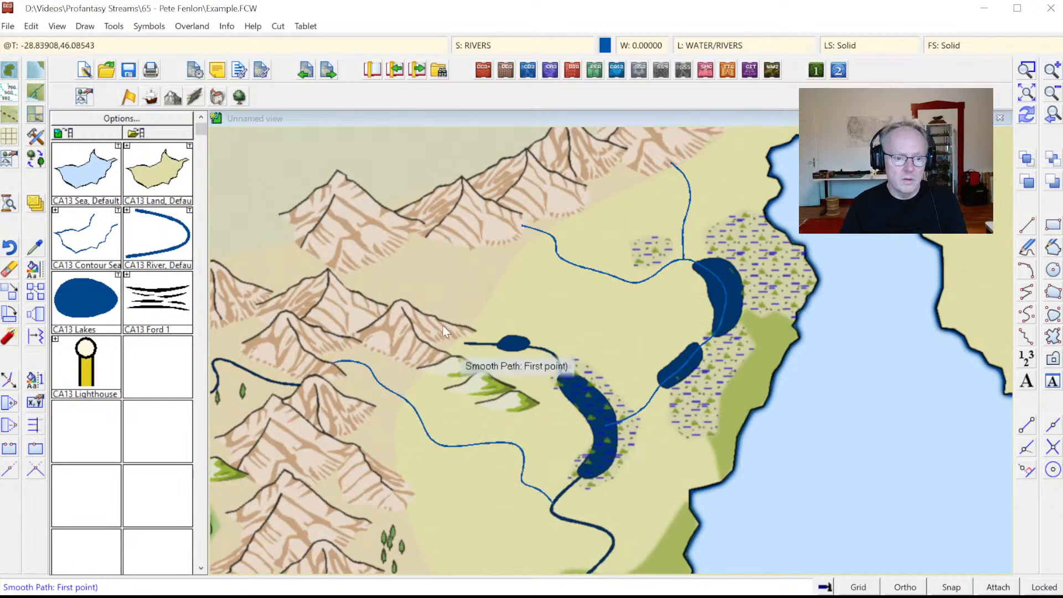
- Place several CA13 Tree 1 symbols on the plain just west of the curved lake
{"action": "left_click", "coordinate": [239, 97]}
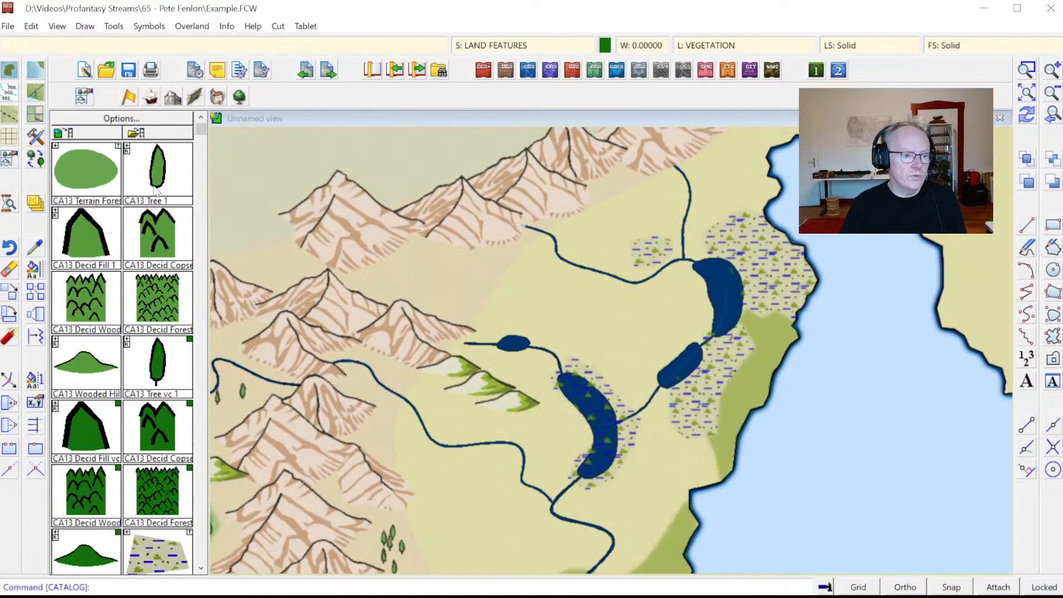
{"action": "left_click", "coordinate": [156, 177]}
{"action": "left_click", "coordinate": [558, 416]}
{"action": "left_click", "coordinate": [562, 420]}
{"action": "left_click", "coordinate": [580, 431]}
{"action": "left_click", "coordinate": [566, 440]}
{"action": "left_click", "coordinate": [553, 456]}
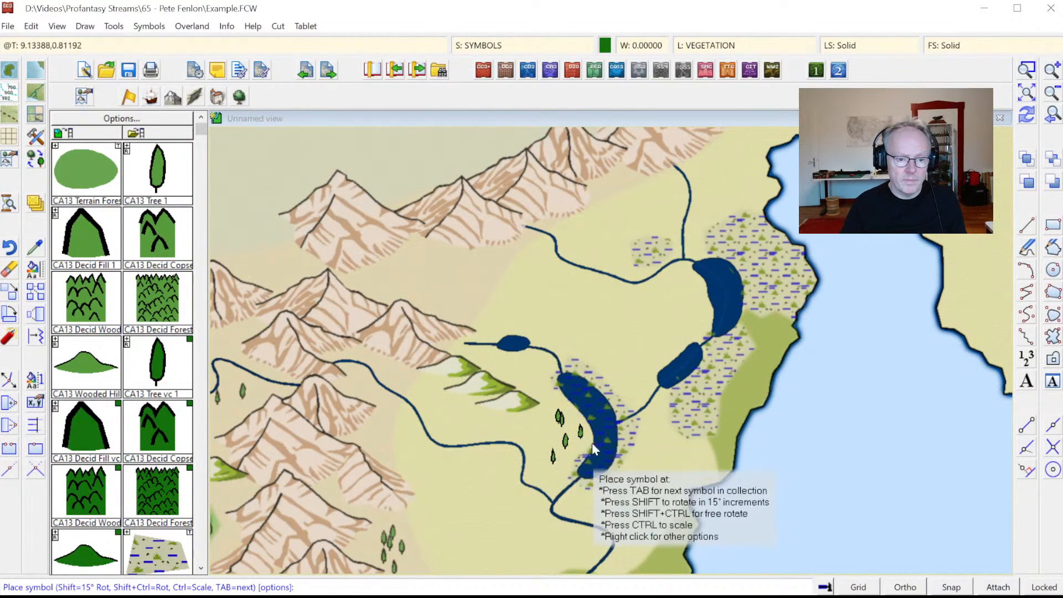
- Scatter more CA13 Tree 1 symbols beside the two coastal lakes, in the northeastern swamps and around the small isolated swamp patch
{"action": "left_click", "coordinate": [681, 298]}
{"action": "left_click", "coordinate": [668, 305]}
{"action": "left_click", "coordinate": [677, 312]}
{"action": "left_click", "coordinate": [661, 425]}
{"action": "left_click", "coordinate": [675, 433]}
{"action": "left_click", "coordinate": [664, 444]}
{"action": "left_click", "coordinate": [653, 467]}
{"action": "left_click", "coordinate": [678, 480]}
{"action": "left_click", "coordinate": [760, 270]}
{"action": "left_click", "coordinate": [790, 274]}
{"action": "left_click", "coordinate": [739, 244]}
{"action": "left_click", "coordinate": [661, 228]}
{"action": "left_click", "coordinate": [642, 249]}
{"action": "left_click", "coordinate": [635, 262]}
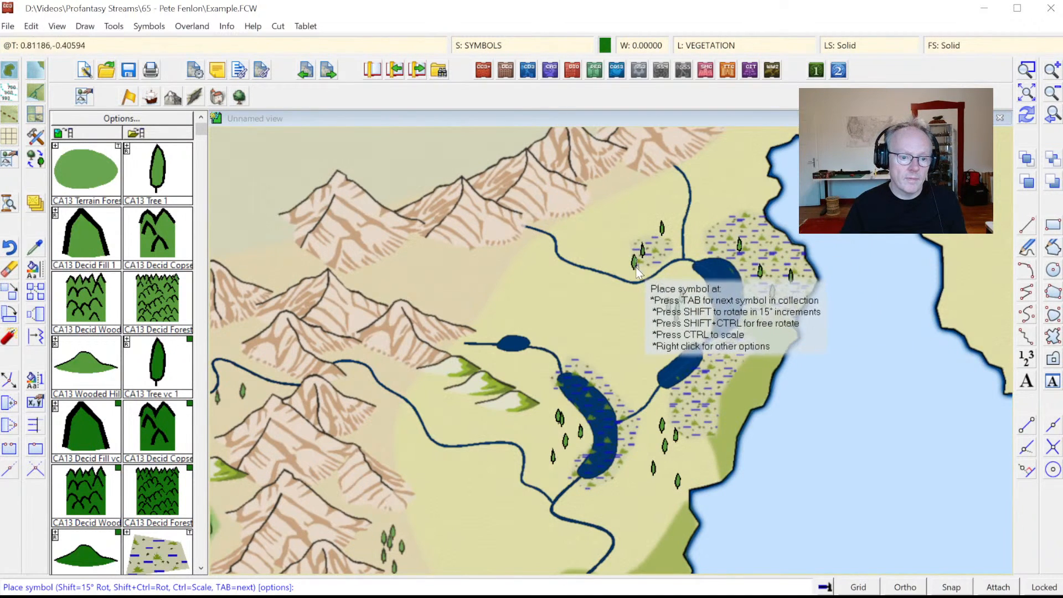
- Place a line of CA13 Tree 1 symbols along the southwestern side of the new tributary and main river, and finish placing symbols
{"action": "left_click", "coordinate": [476, 463]}
{"action": "left_click", "coordinate": [497, 457]}
{"action": "left_click", "coordinate": [481, 464]}
{"action": "left_click", "coordinate": [497, 471]}
{"action": "left_click", "coordinate": [500, 477]}
{"action": "left_click", "coordinate": [496, 489]}
{"action": "left_click", "coordinate": [501, 496]}
{"action": "left_click", "coordinate": [520, 505]}
{"action": "left_click", "coordinate": [525, 519]}
{"action": "left_click", "coordinate": [534, 525]}
{"action": "left_click", "coordinate": [553, 535]}
{"action": "left_click", "coordinate": [565, 541]}
{"action": "left_click", "coordinate": [551, 552]}
{"action": "left_click", "coordinate": [578, 548]}
{"action": "right_click", "coordinate": [500, 418]}
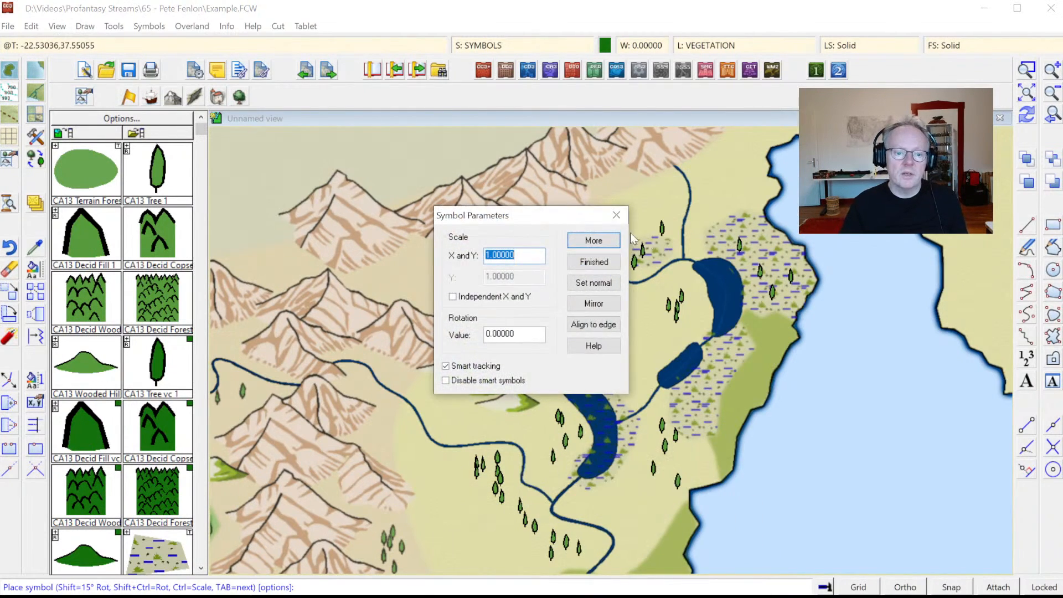
{"action": "left_click", "coordinate": [572, 259]}
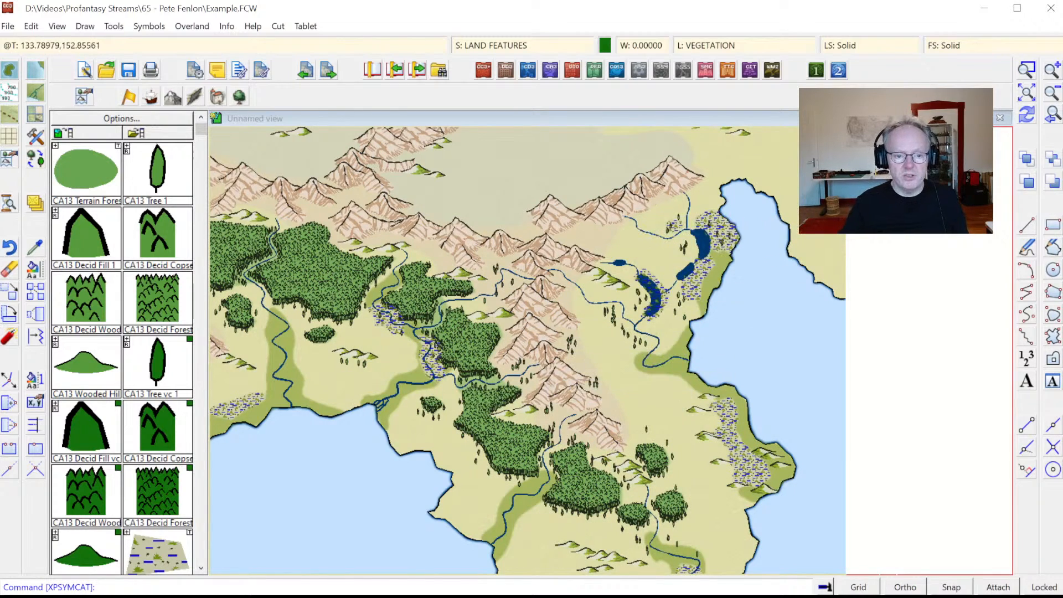
- Load the structures symbol catalog with the hamlet, village, town and castle symbols
{"action": "left_click", "coordinate": [1029, 95]}
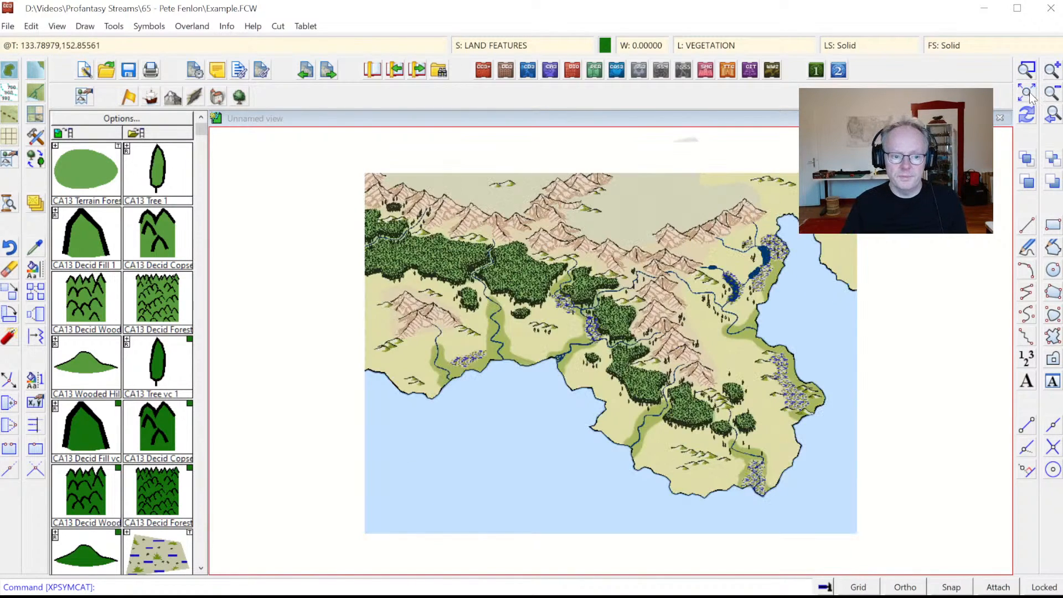
{"action": "left_click", "coordinate": [1027, 71]}
{"action": "left_click", "coordinate": [350, 245]}
{"action": "left_click", "coordinate": [830, 513]}
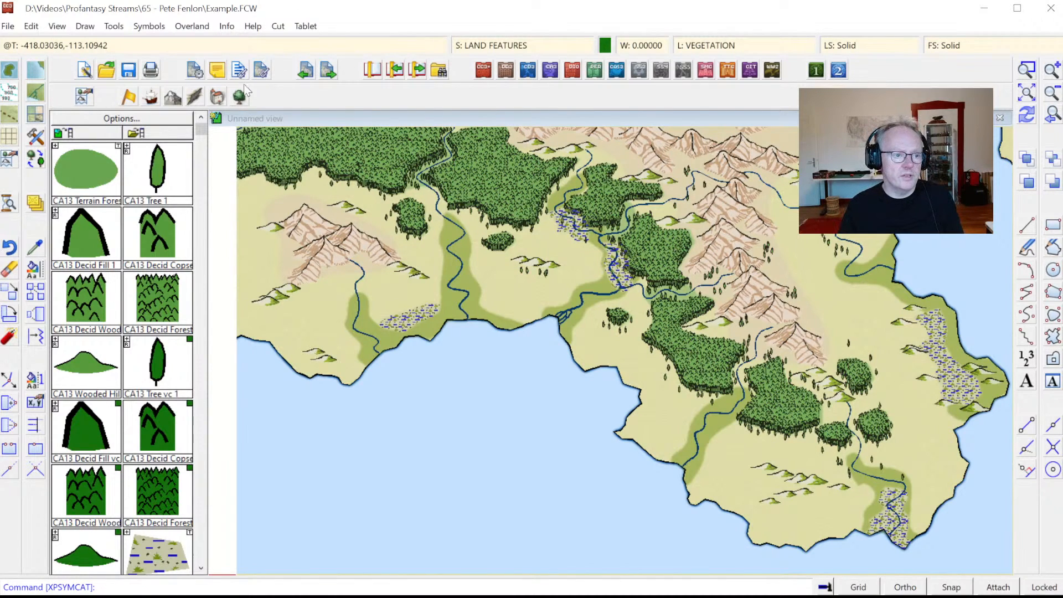
{"action": "left_click", "coordinate": [218, 98]}
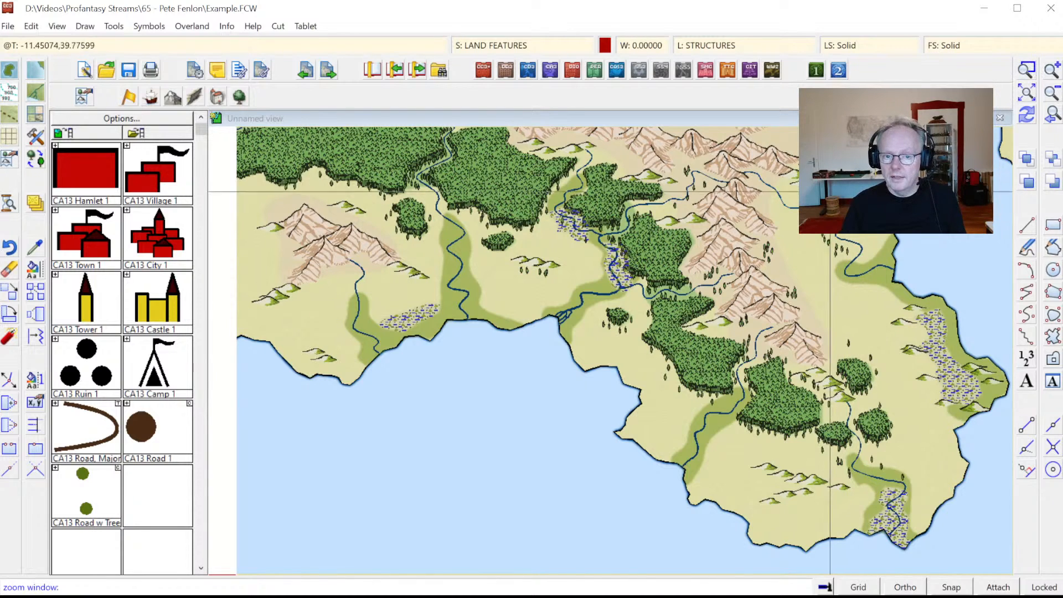
- Check the effects on the SYMBOL COLOR sheet and count the entities in a swamp symbol overlapping the curved lake
{"action": "left_click", "coordinate": [902, 242]}
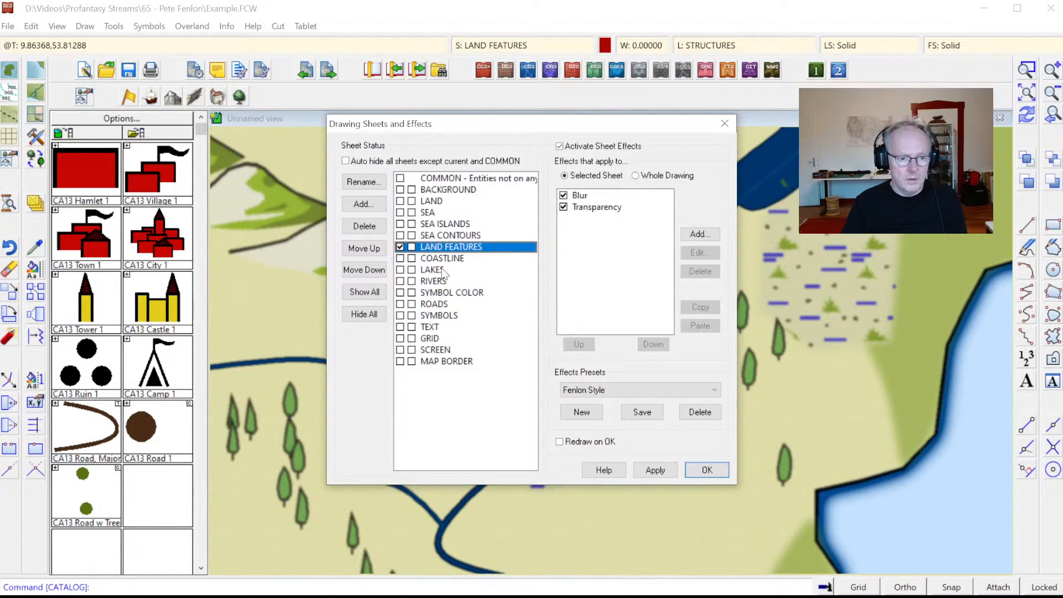
{"action": "left_click", "coordinate": [454, 294]}
{"action": "key", "text": "Return"}
{"action": "left_click", "coordinate": [227, 26]}
{"action": "left_click", "coordinate": [249, 59]}
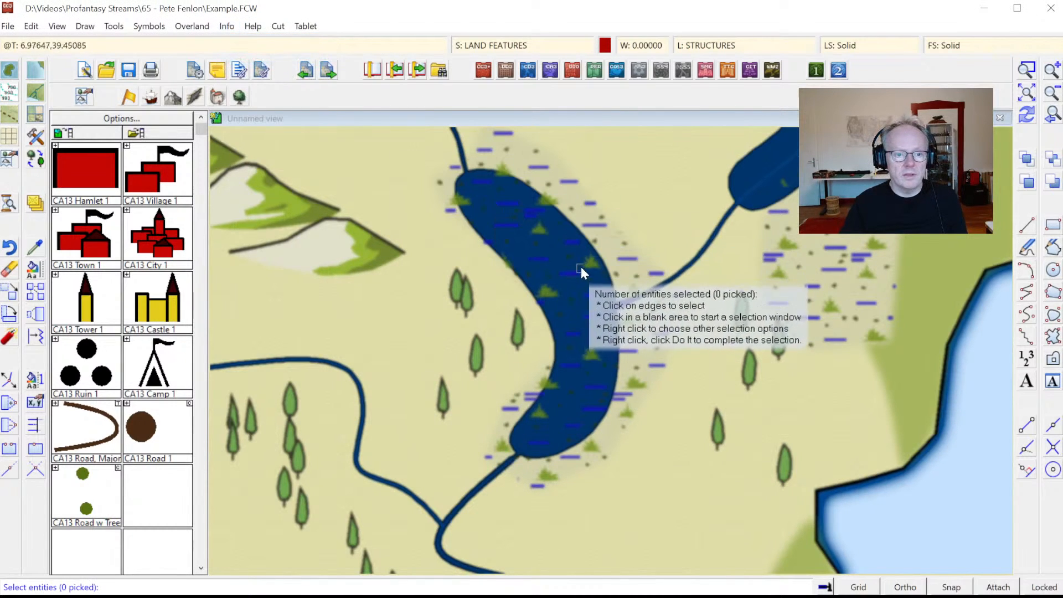
{"action": "left_click", "coordinate": [581, 267]}
{"action": "right_click", "coordinate": [621, 229]}
{"action": "left_click", "coordinate": [668, 239]}
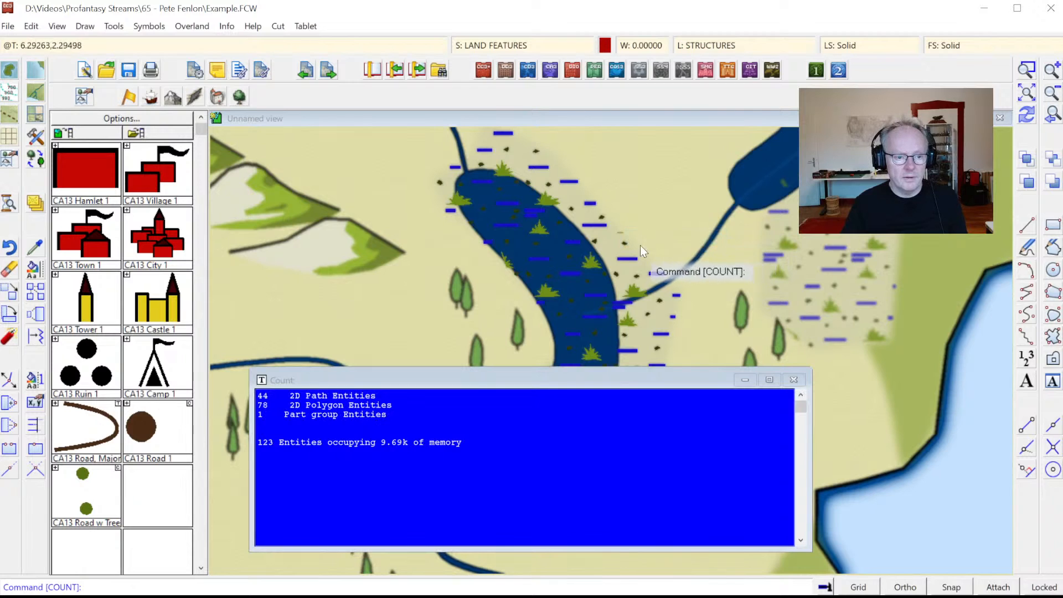
- List the properties of a swamp symbol inside the curved lake to find its sheet
{"action": "left_click", "coordinate": [228, 25]}
{"action": "left_click", "coordinate": [240, 43]}
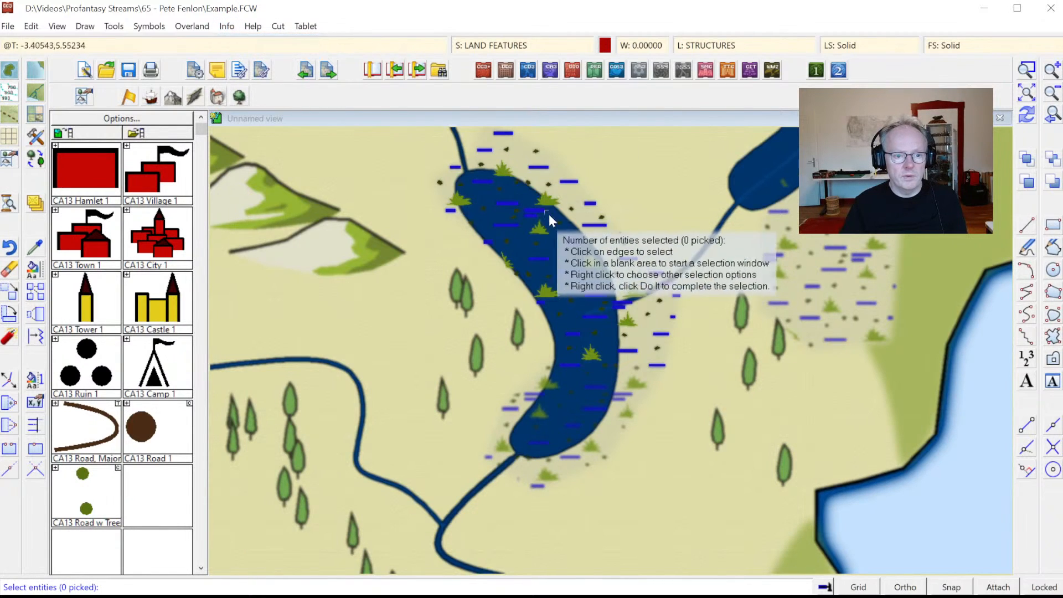
{"action": "left_click", "coordinate": [593, 268]}
{"action": "right_click", "coordinate": [600, 279]}
{"action": "left_click", "coordinate": [602, 284]}
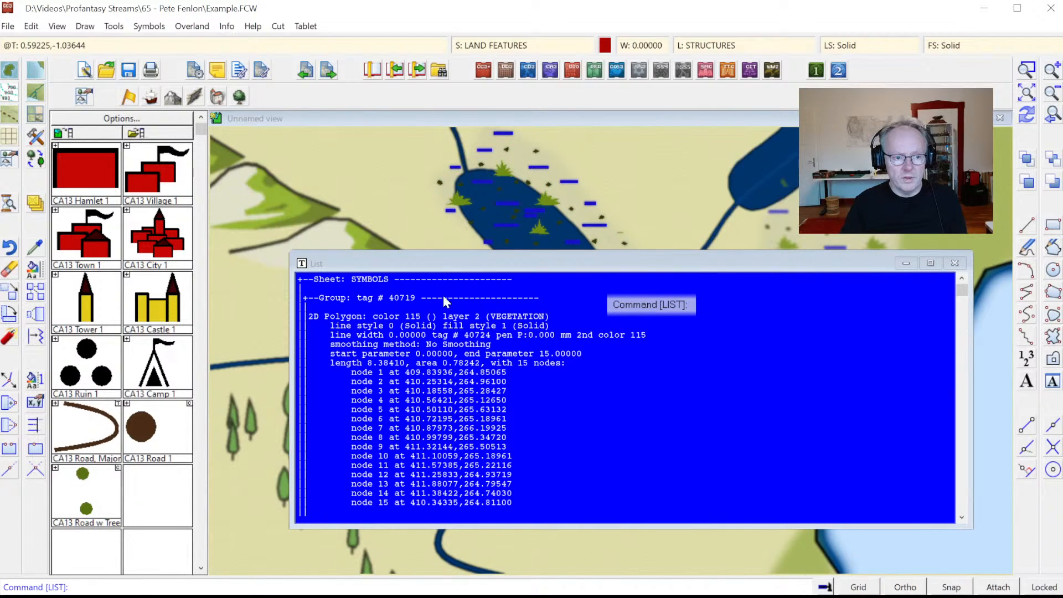
{"action": "left_click", "coordinate": [558, 225]}
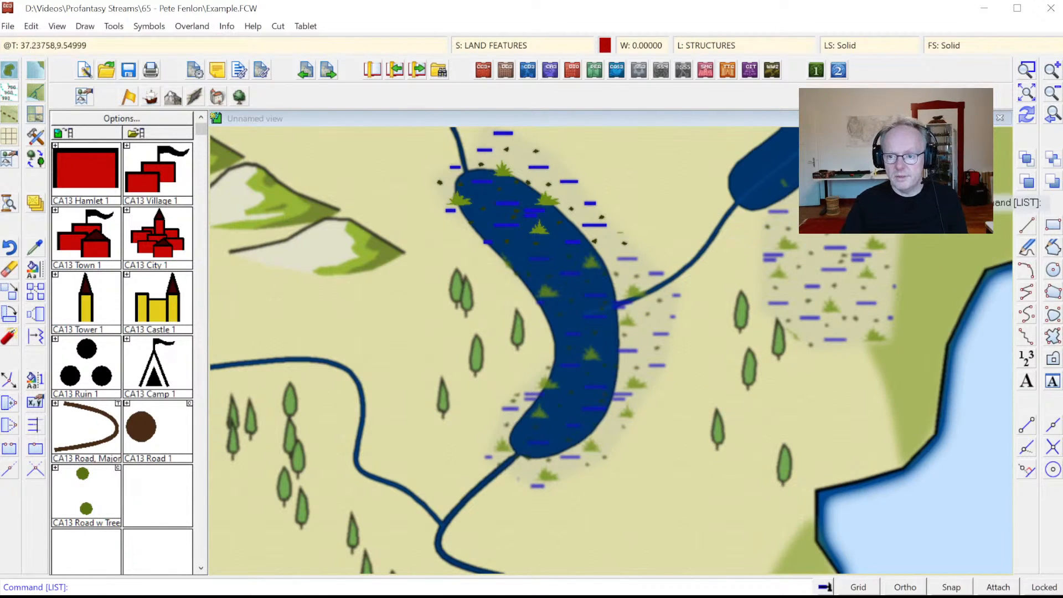
{"action": "left_click", "coordinate": [1047, 116]}
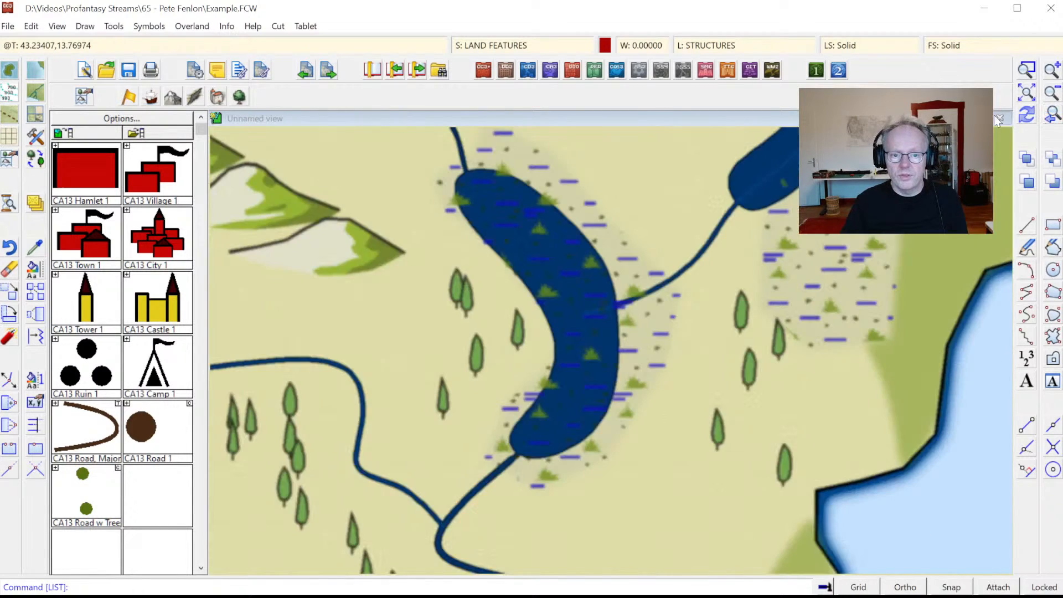
- Move the LAKES sheet down the sheet order to directly below the SYMBOLS sheet
{"action": "left_click", "coordinate": [485, 44]}
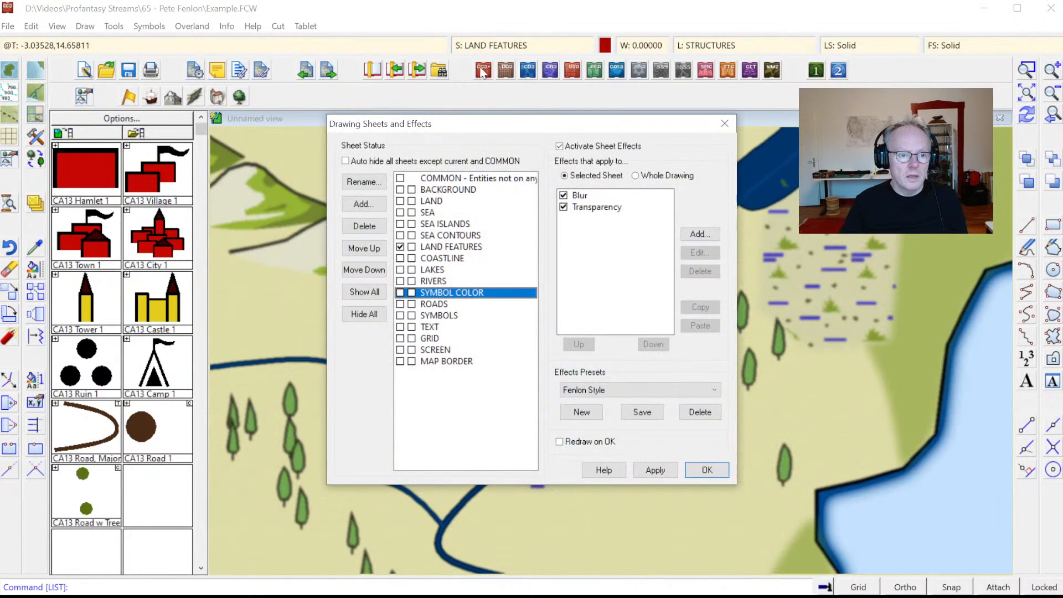
{"action": "left_click", "coordinate": [421, 275]}
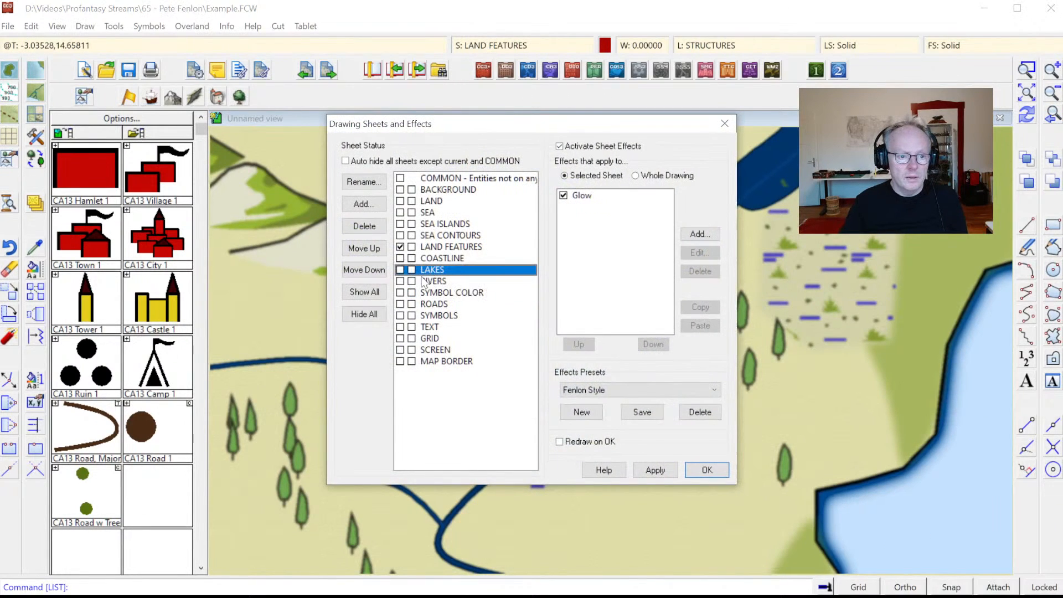
{"action": "left_click", "coordinate": [360, 271]}
{"action": "left_click", "coordinate": [360, 271]}
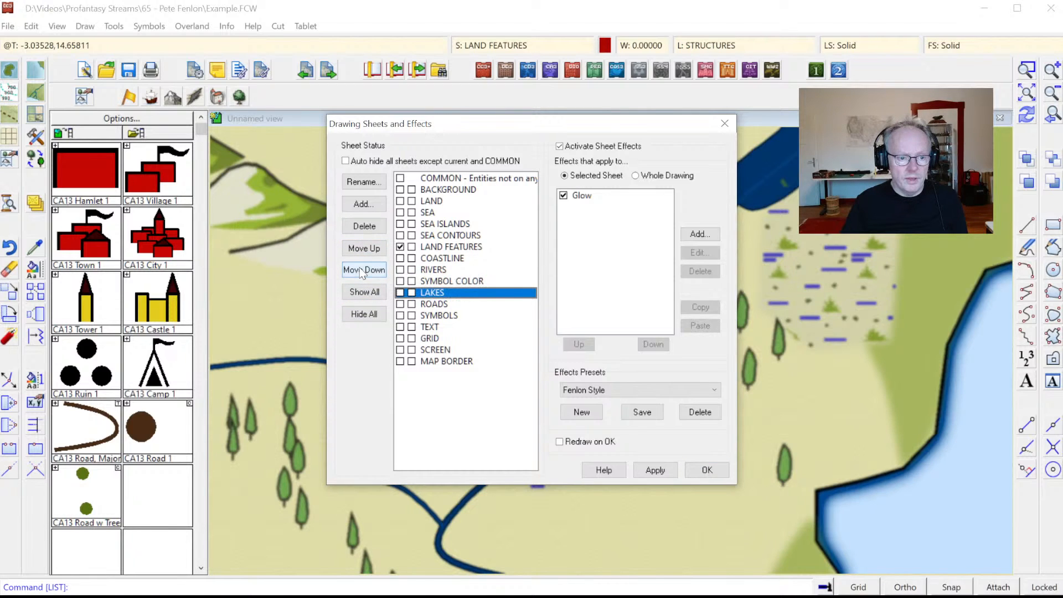
{"action": "left_click", "coordinate": [363, 271]}
{"action": "left_click", "coordinate": [363, 274]}
{"action": "left_click", "coordinate": [707, 471]}
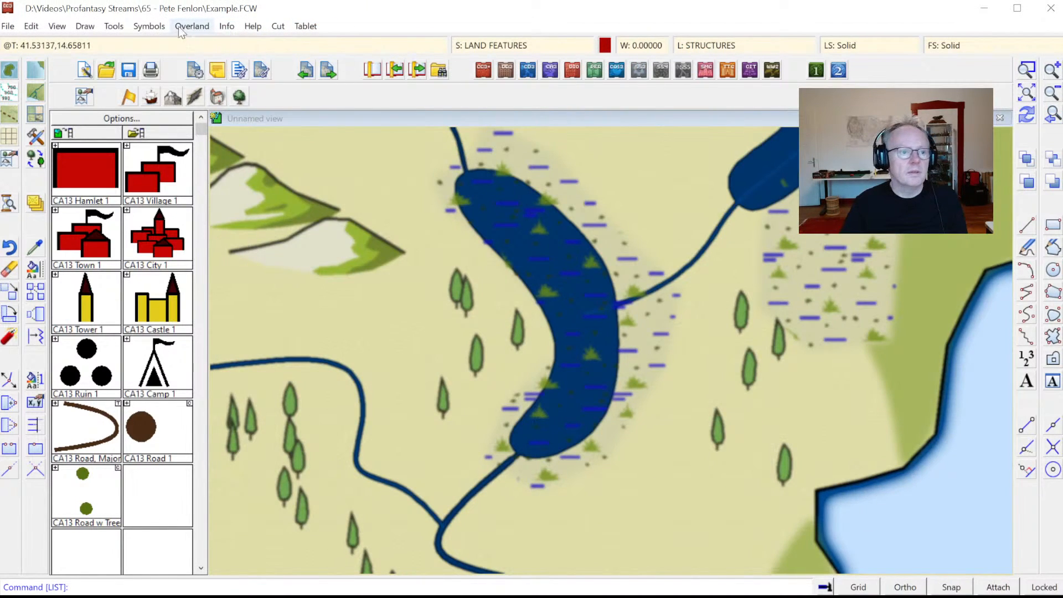
- List the properties of the curved lake to check its sheet, and redraw the map
{"action": "left_click", "coordinate": [227, 26]}
{"action": "left_click", "coordinate": [238, 44]}
{"action": "left_click", "coordinate": [567, 218]}
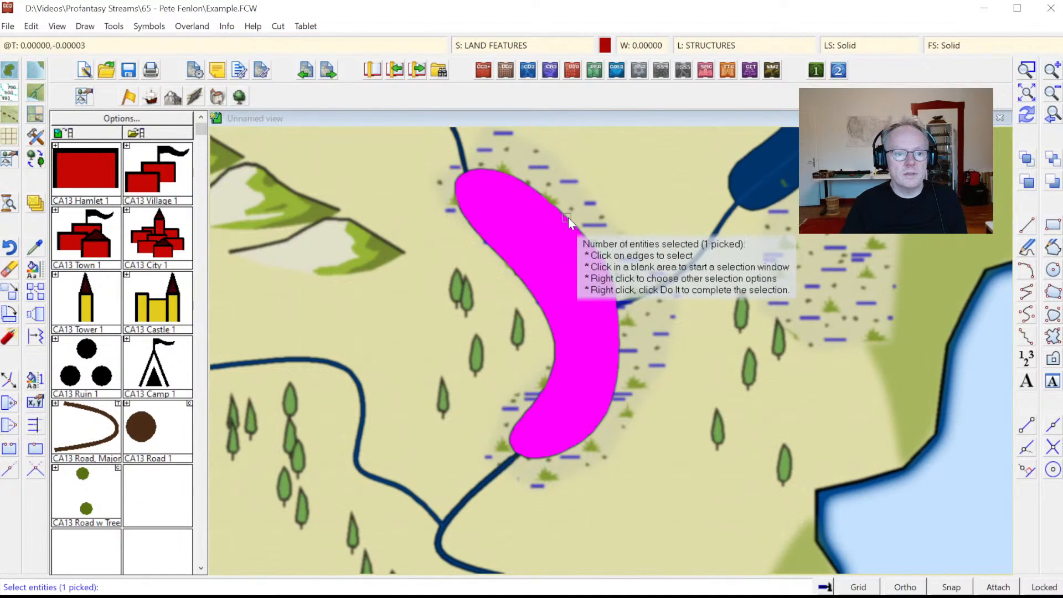
{"action": "right_click", "coordinate": [652, 216]}
{"action": "left_click", "coordinate": [516, 223]}
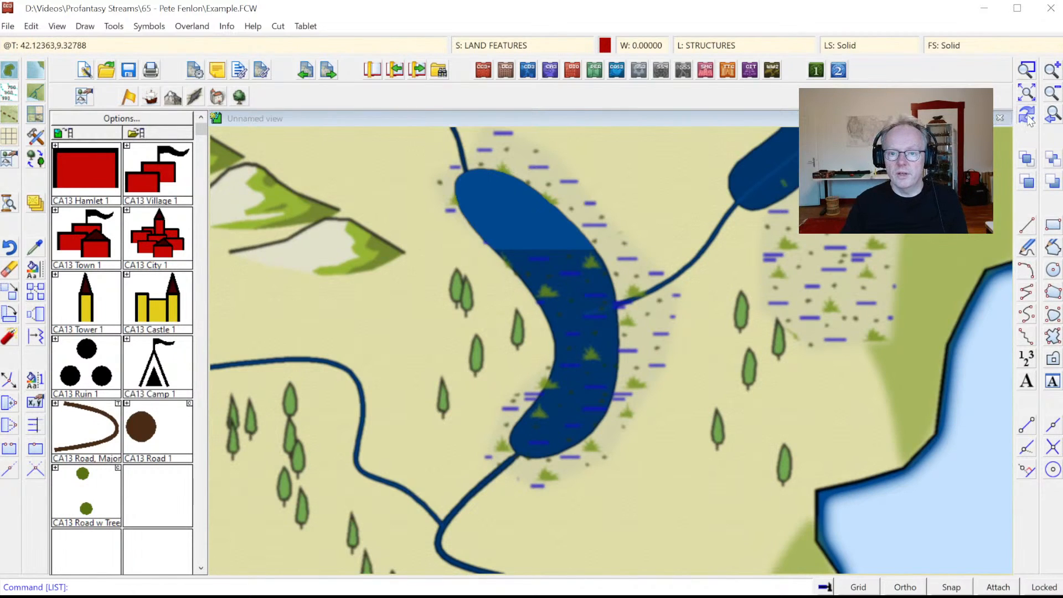
{"action": "left_click", "coordinate": [1027, 116]}
- Move the curved lake and the neighbouring lake to the northeast onto the LAKES sheet
{"action": "right_click", "coordinate": [35, 209]}
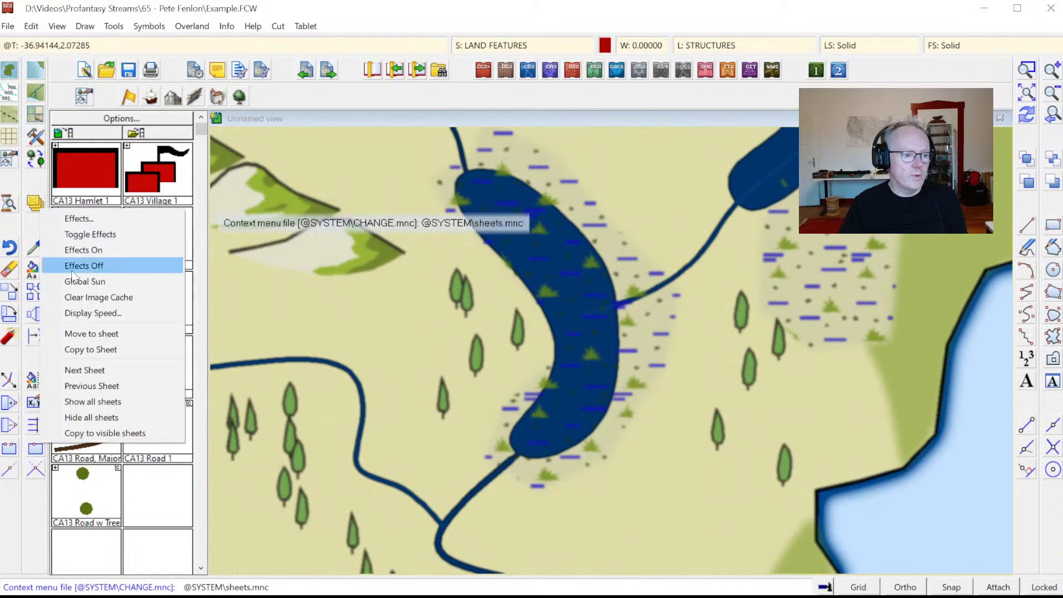
{"action": "left_click", "coordinate": [94, 333]}
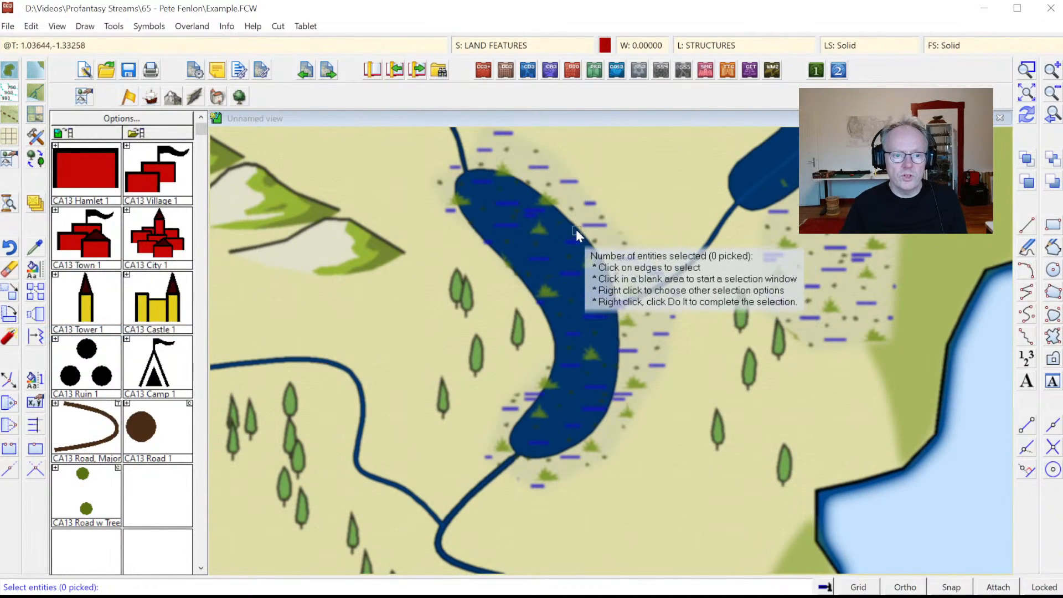
{"action": "left_click", "coordinate": [575, 229]}
{"action": "left_click", "coordinate": [751, 156]}
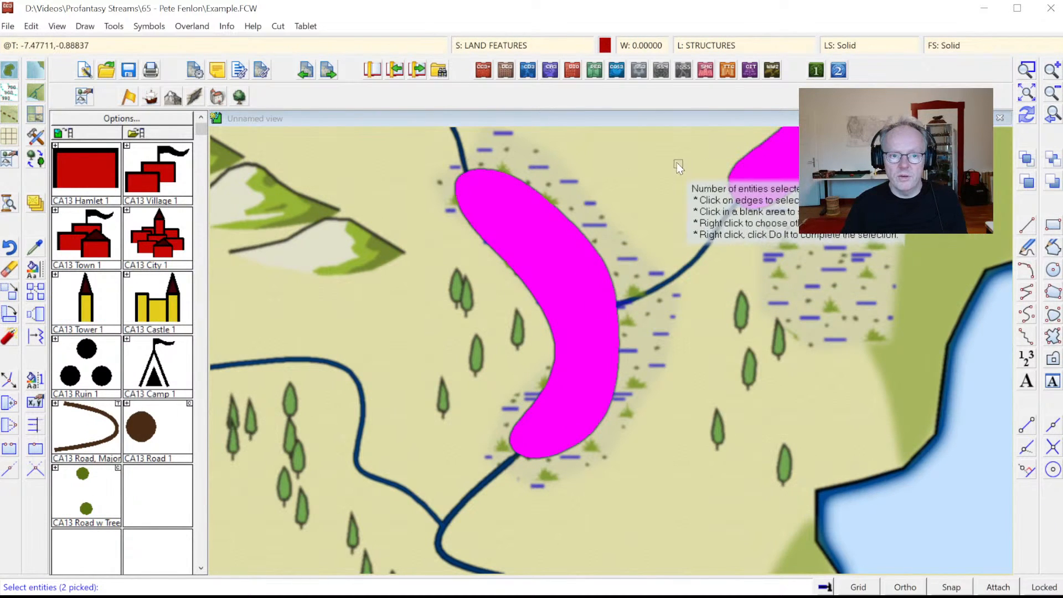
{"action": "right_click", "coordinate": [676, 162]}
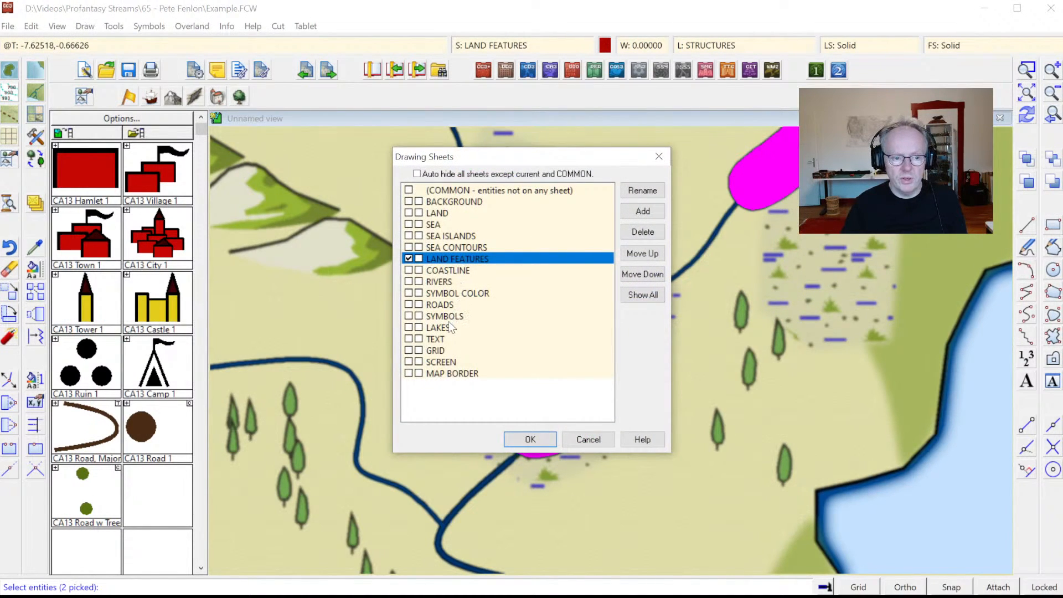
{"action": "left_click", "coordinate": [443, 327]}
{"action": "left_click", "coordinate": [530, 439]}
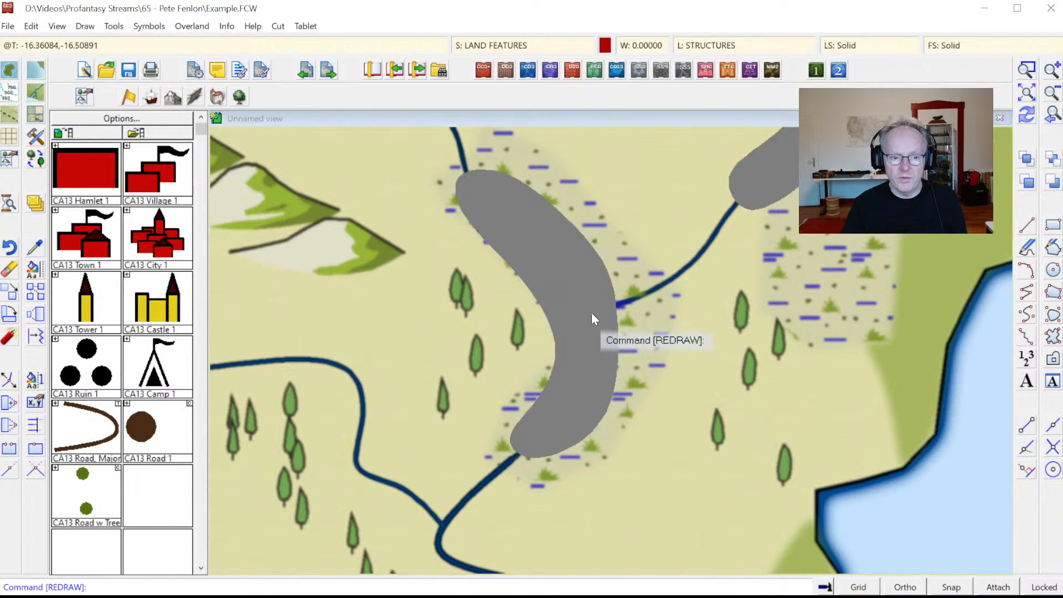
- Disable the Glow effect on the LAKES sheet
{"action": "left_click", "coordinate": [497, 46]}
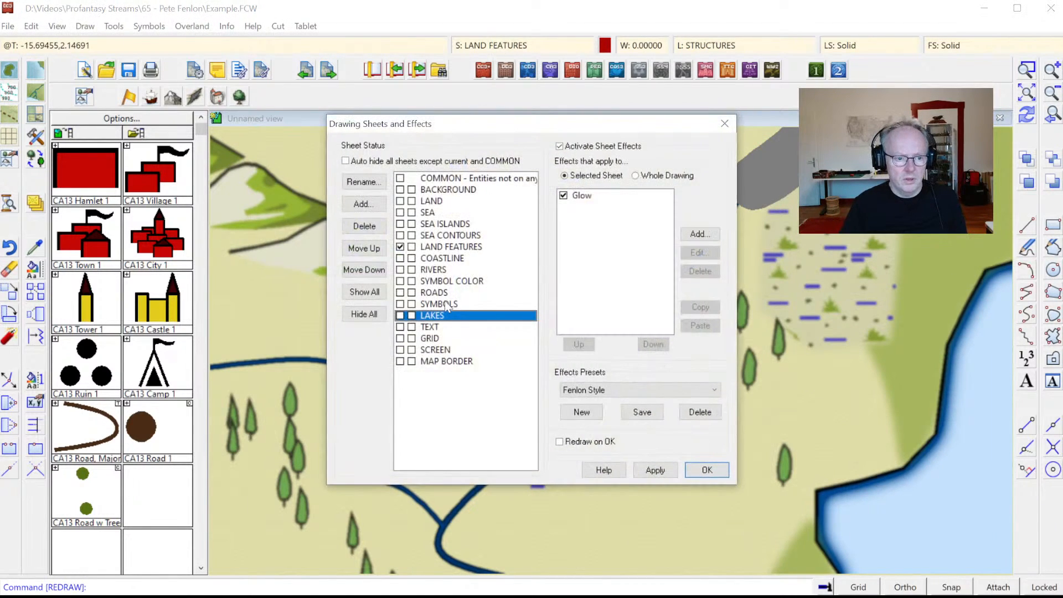
{"action": "left_click", "coordinate": [563, 195]}
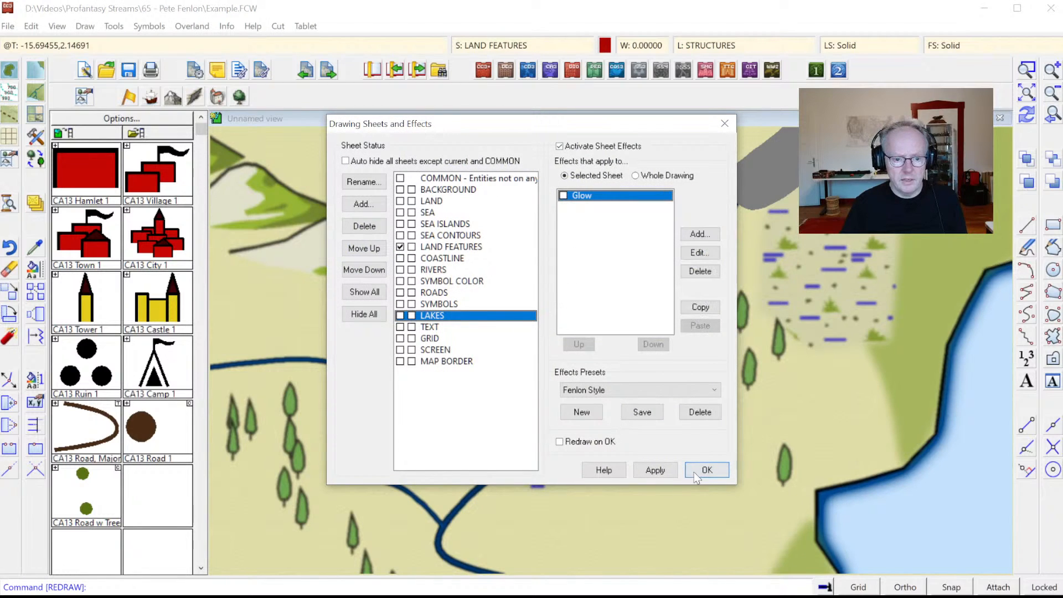
{"action": "left_click", "coordinate": [706, 469]}
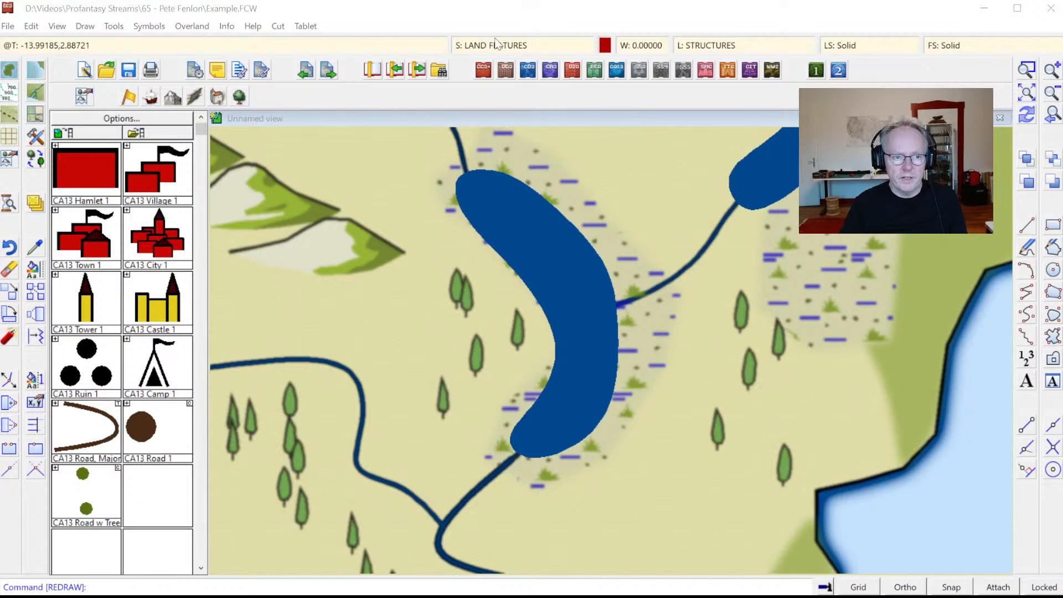
- Undo moving the curved lake and its northeastern neighbour onto the LAKES sheet, and redraw the map around the lakes
{"action": "left_click", "coordinate": [494, 42]}
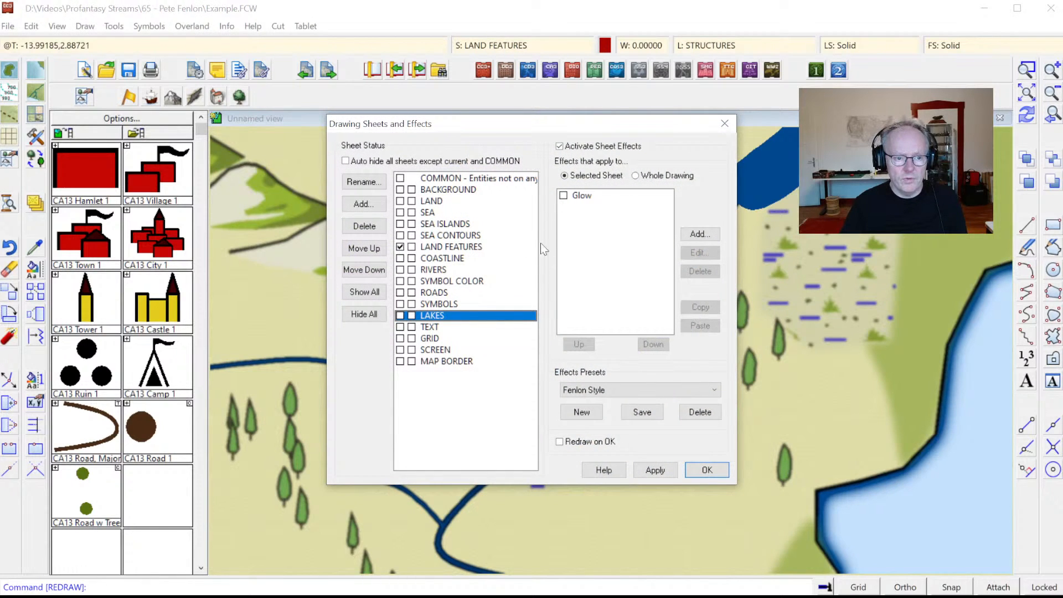
{"action": "key", "text": "Escape"}
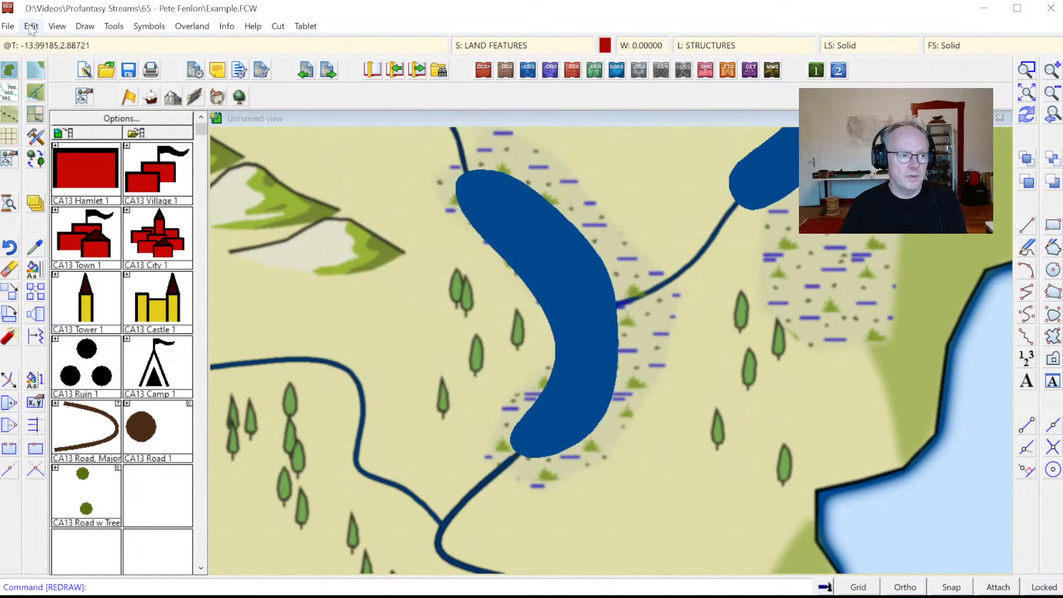
{"action": "left_click", "coordinate": [31, 26]}
{"action": "left_click", "coordinate": [55, 43]}
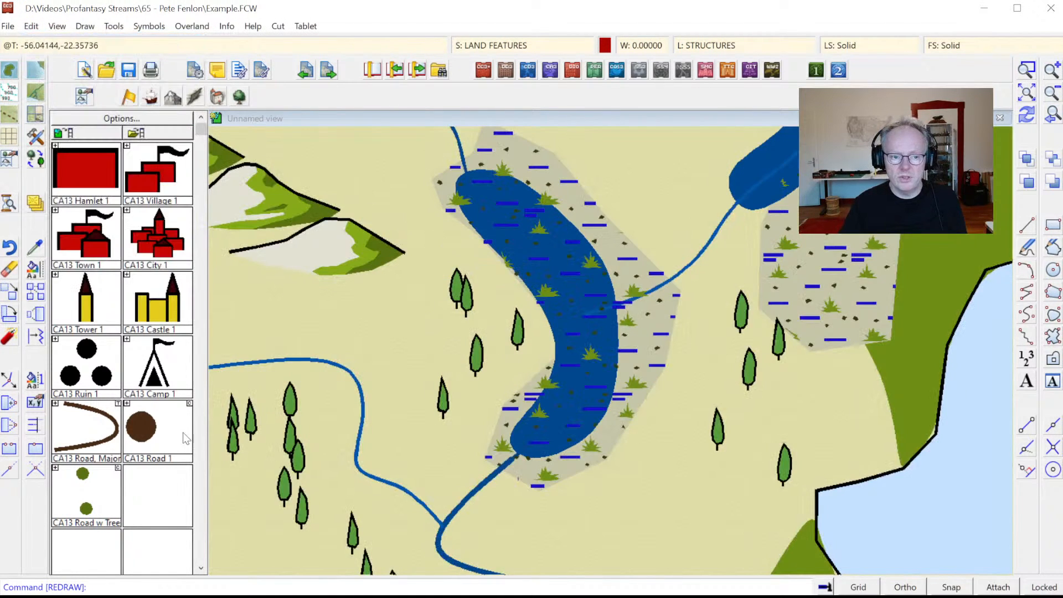
{"action": "left_click", "coordinate": [490, 46]}
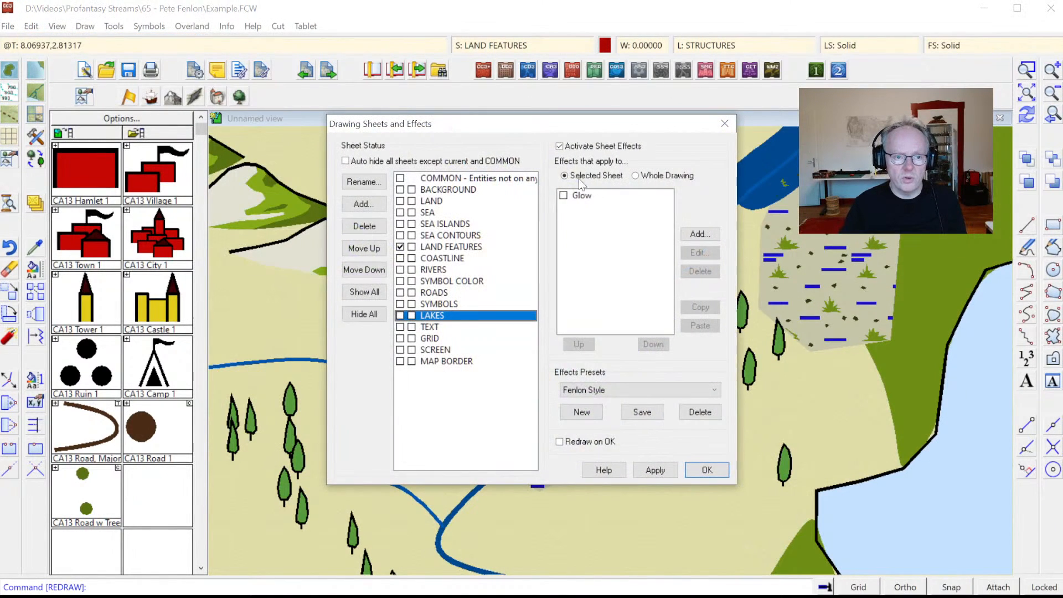
{"action": "left_click", "coordinate": [707, 469]}
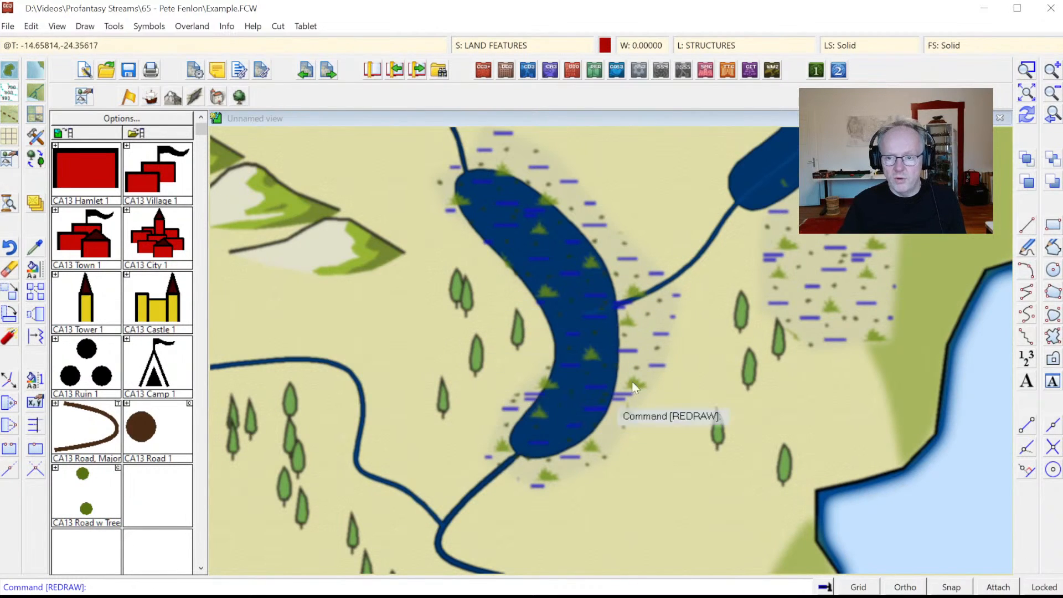
{"action": "left_click", "coordinate": [1052, 115]}
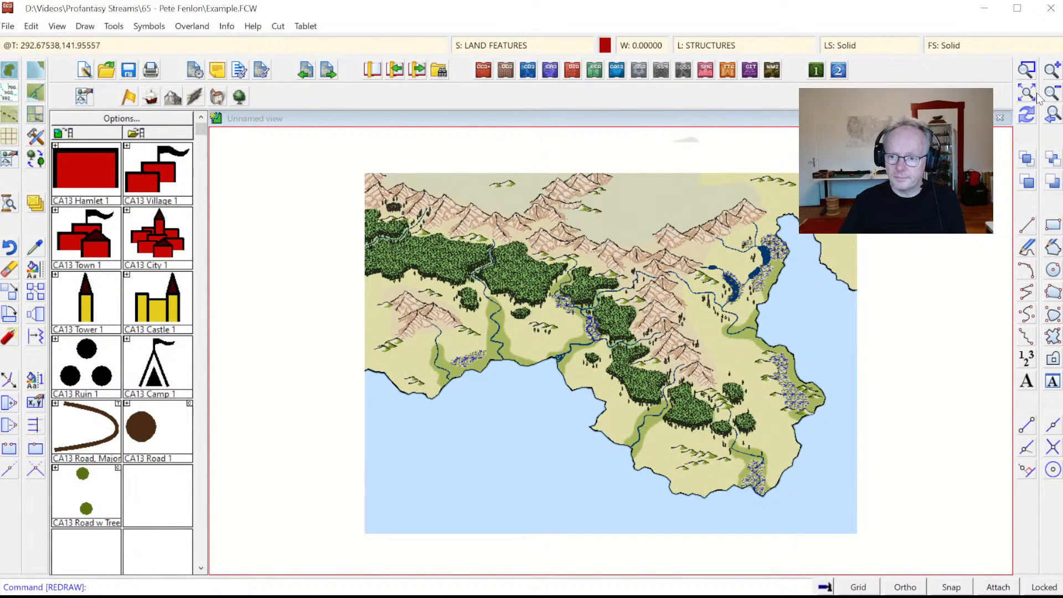
{"action": "left_click", "coordinate": [1037, 70]}
{"action": "left_click", "coordinate": [682, 245]}
{"action": "left_click", "coordinate": [802, 343]}
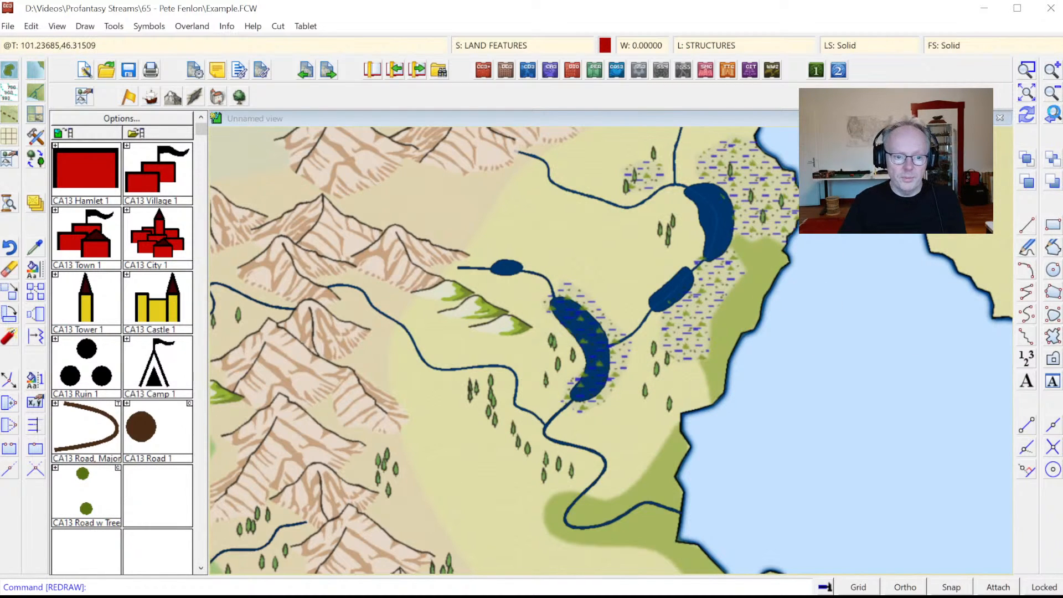
- Place City 1 symbols at the central and southeastern river mouths and a Town 1 symbol at the western river mouth
{"action": "left_click", "coordinate": [1053, 113]}
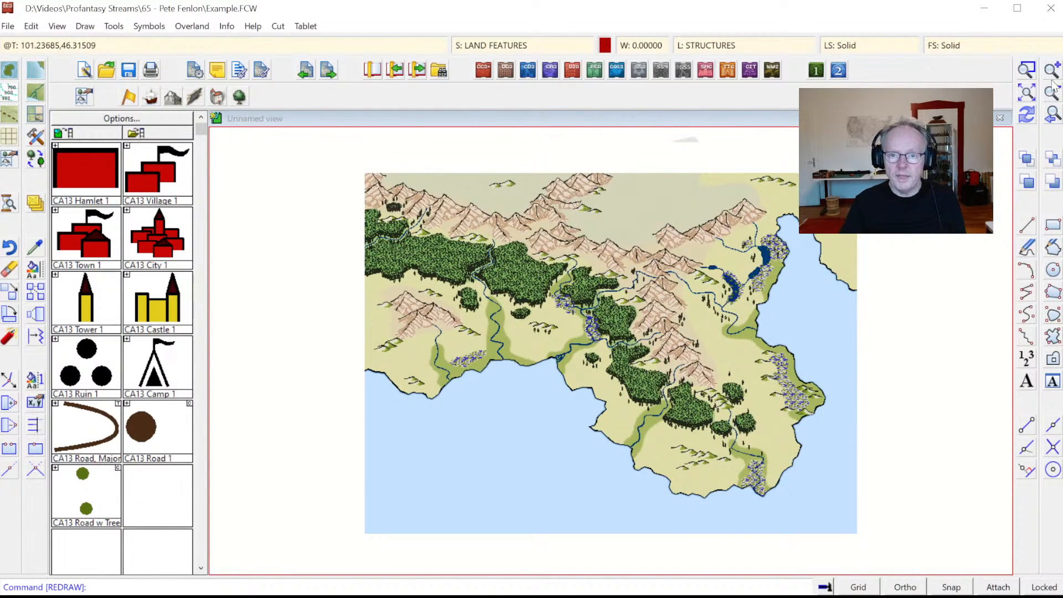
{"action": "left_click", "coordinate": [417, 309]}
{"action": "left_click", "coordinate": [649, 465]}
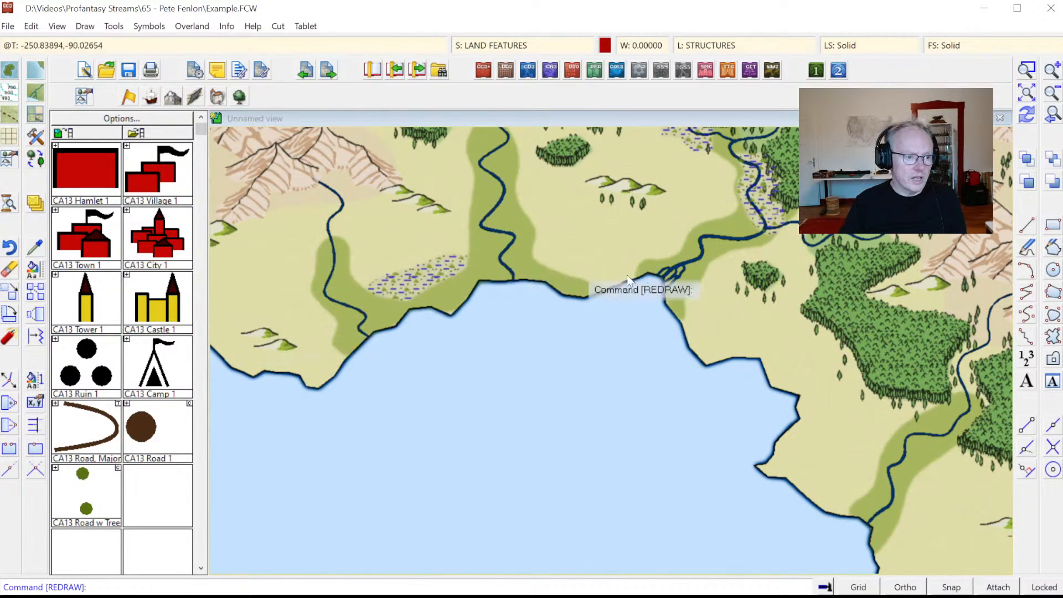
{"action": "left_click", "coordinate": [155, 228]}
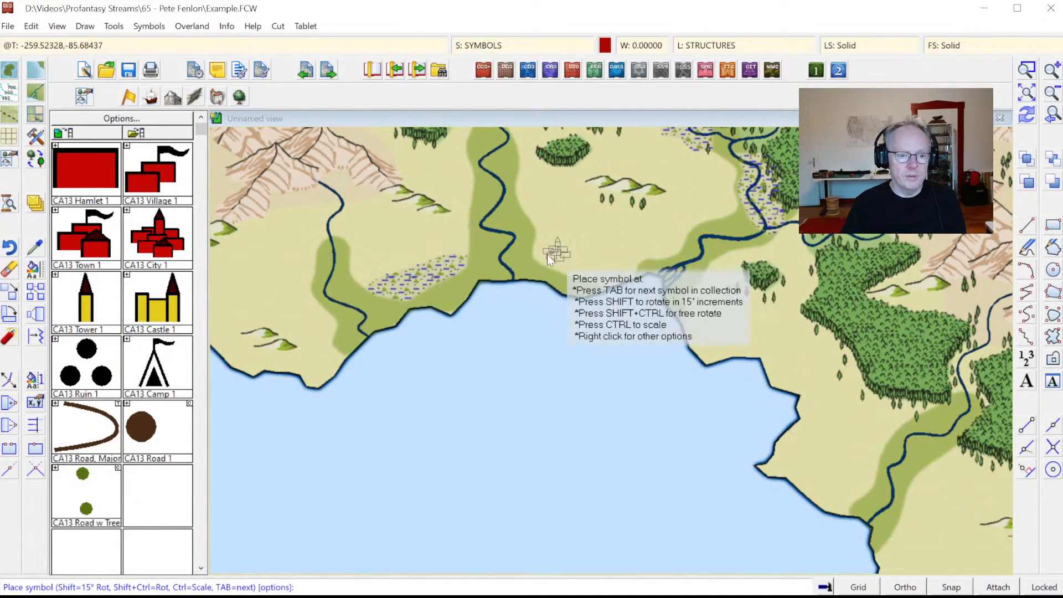
{"action": "left_click", "coordinate": [514, 275]}
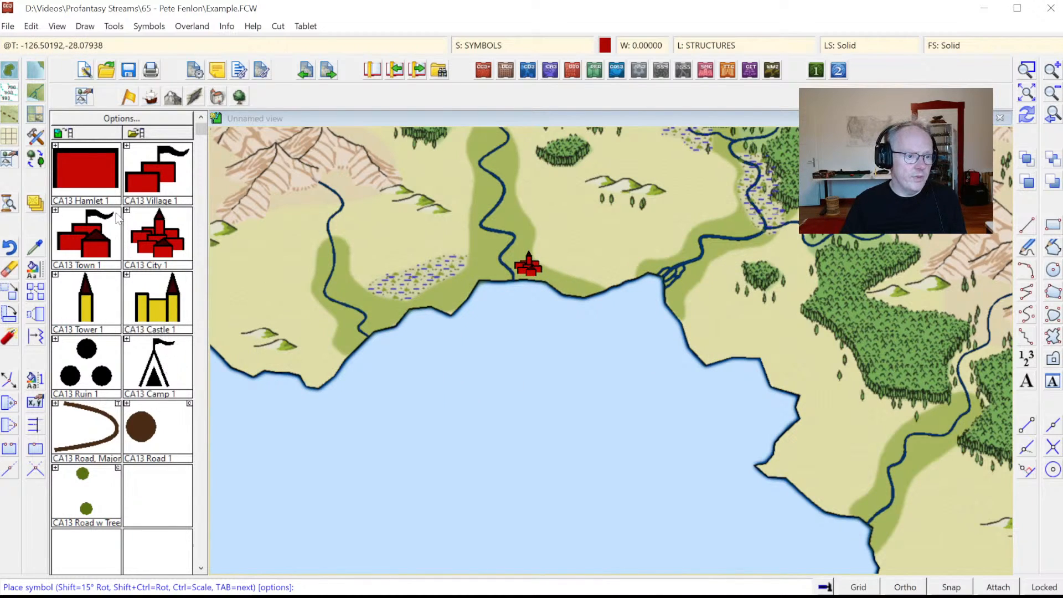
{"action": "left_click", "coordinate": [83, 228]}
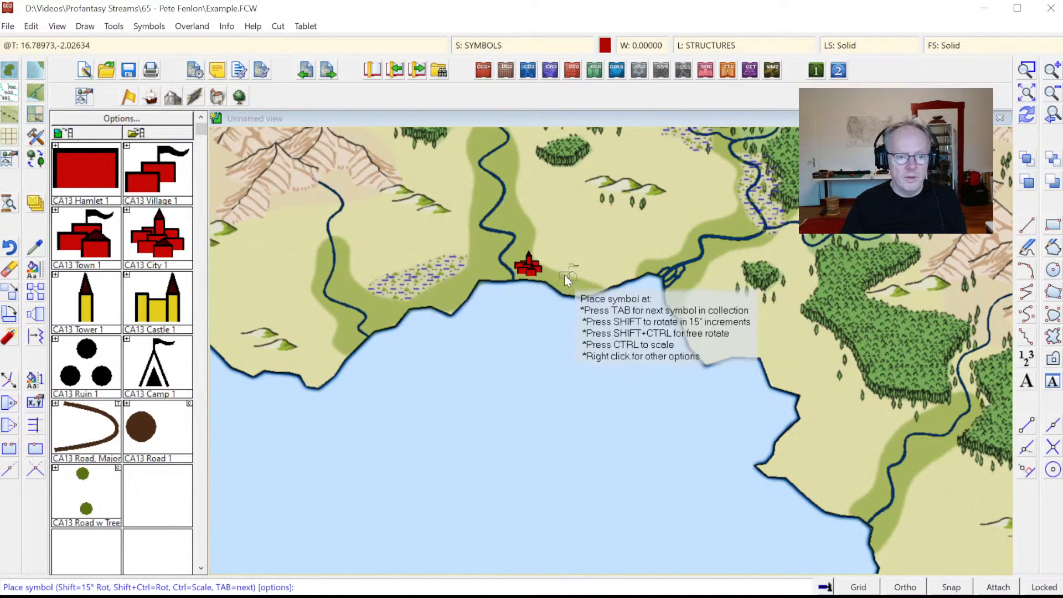
{"action": "left_click", "coordinate": [347, 336]}
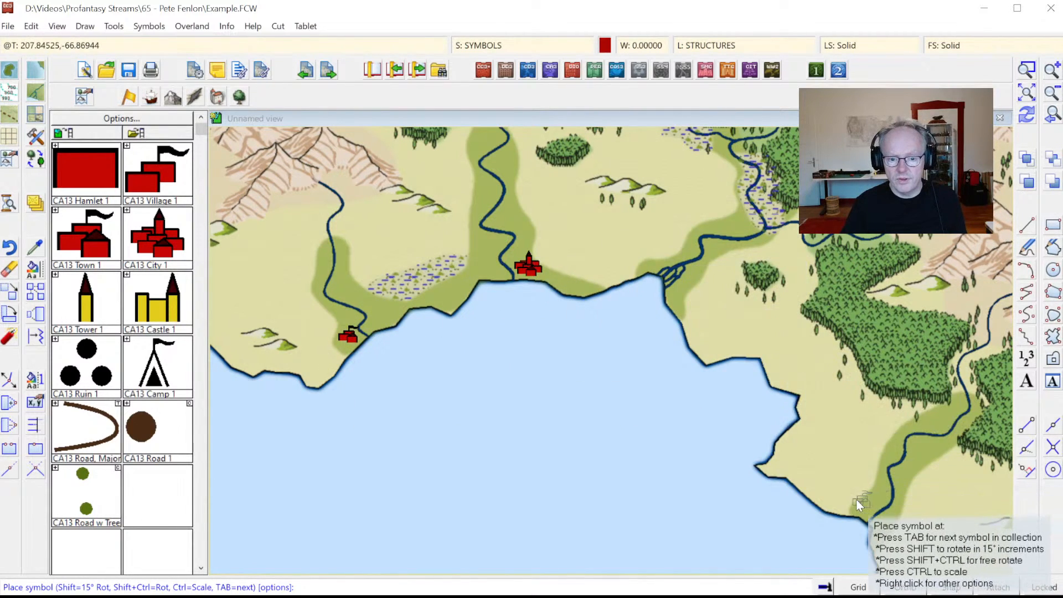
{"action": "left_click", "coordinate": [158, 234]}
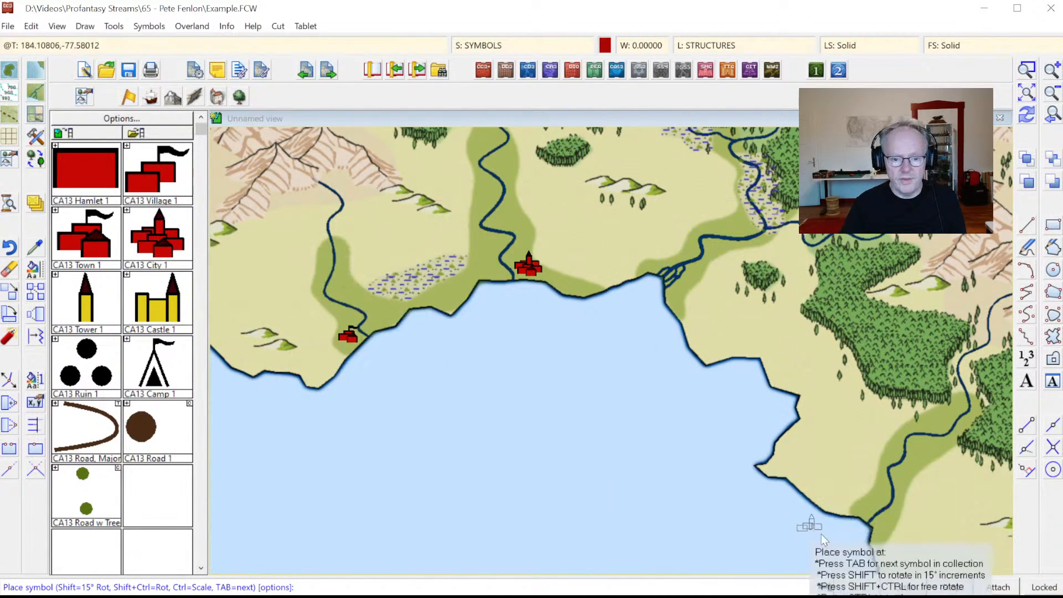
{"action": "left_click", "coordinate": [860, 506]}
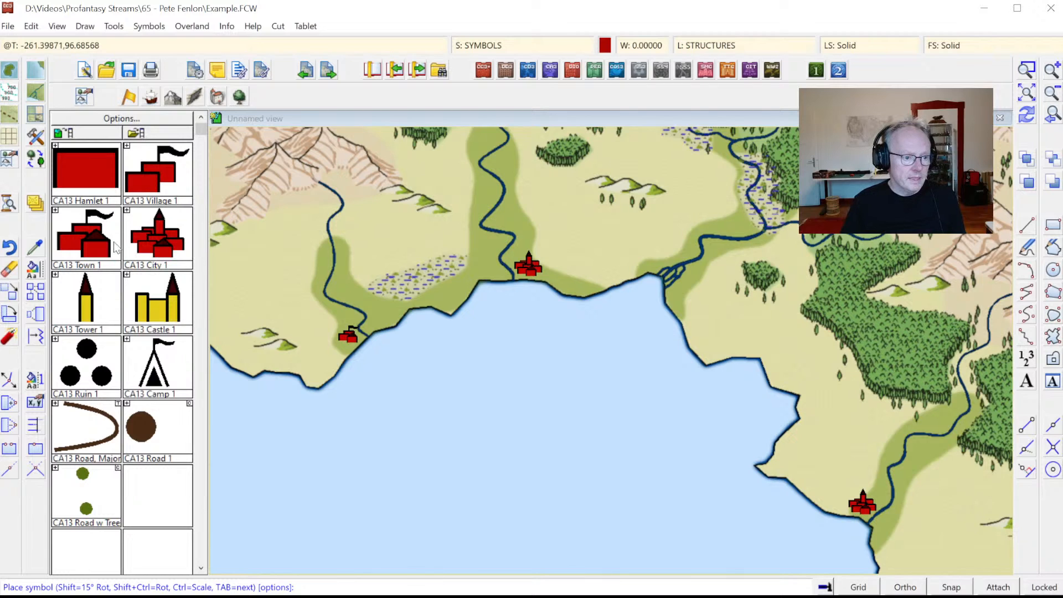
- Place town symbols at the swampy river junction and upstream of the central coastal city, and a settlement on the coast northwest of the southeastern city
{"action": "left_click", "coordinate": [765, 241]}
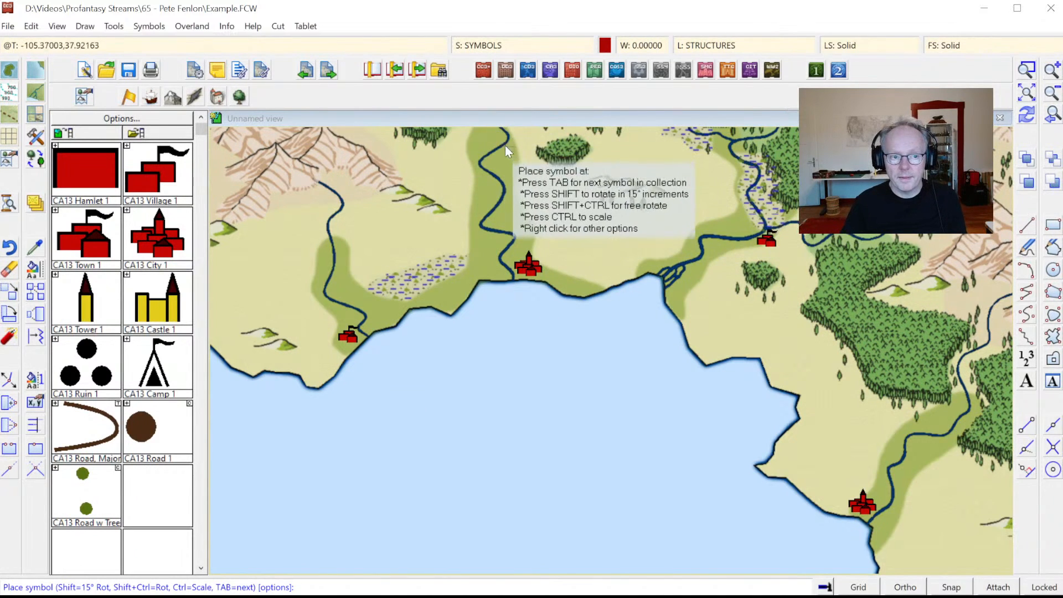
{"action": "left_click", "coordinate": [493, 160]}
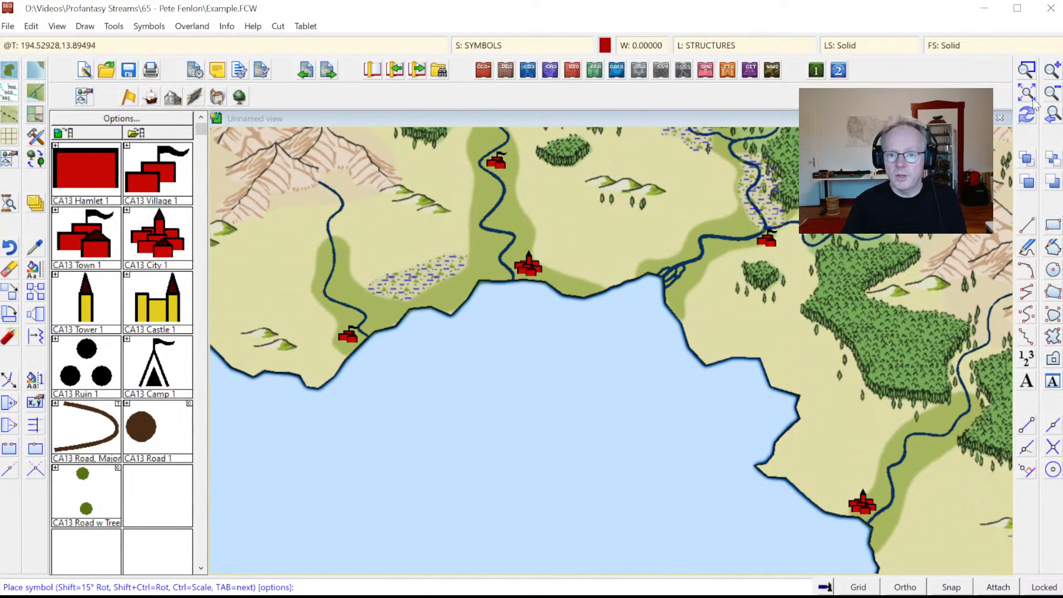
{"action": "left_click", "coordinate": [1023, 114]}
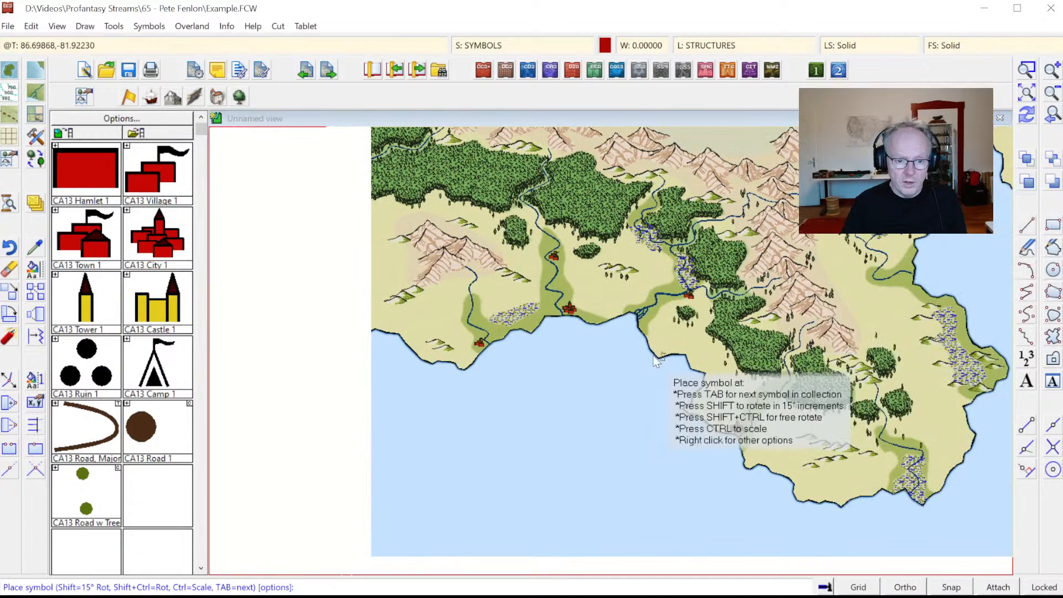
{"action": "left_click", "coordinate": [702, 367]}
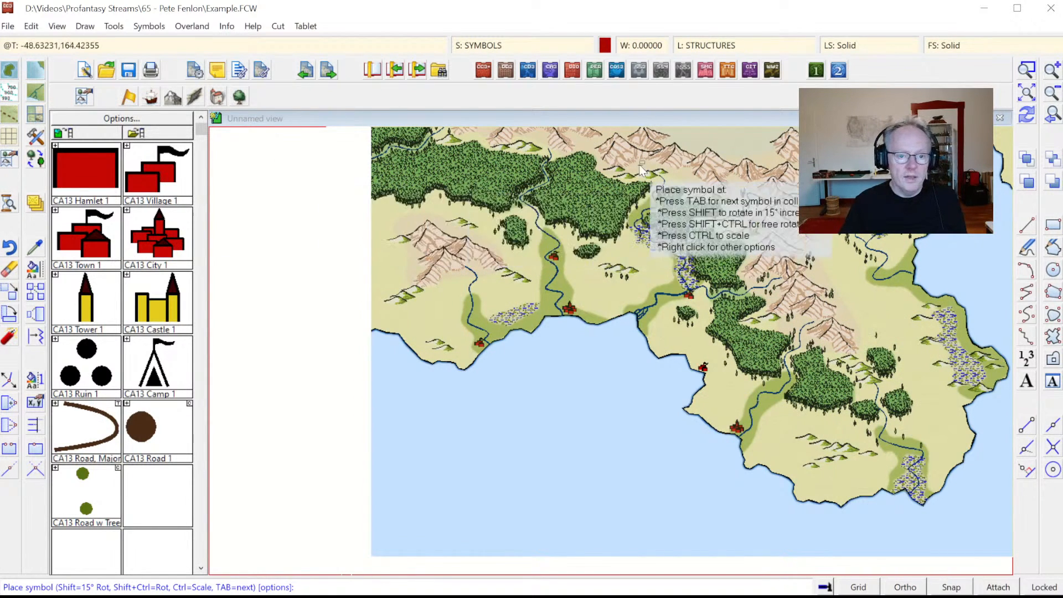
- Place small settlement symbols along the northern rivers, on the western plain, on the southern coast and upstream of the river delta
{"action": "left_click", "coordinate": [669, 182]}
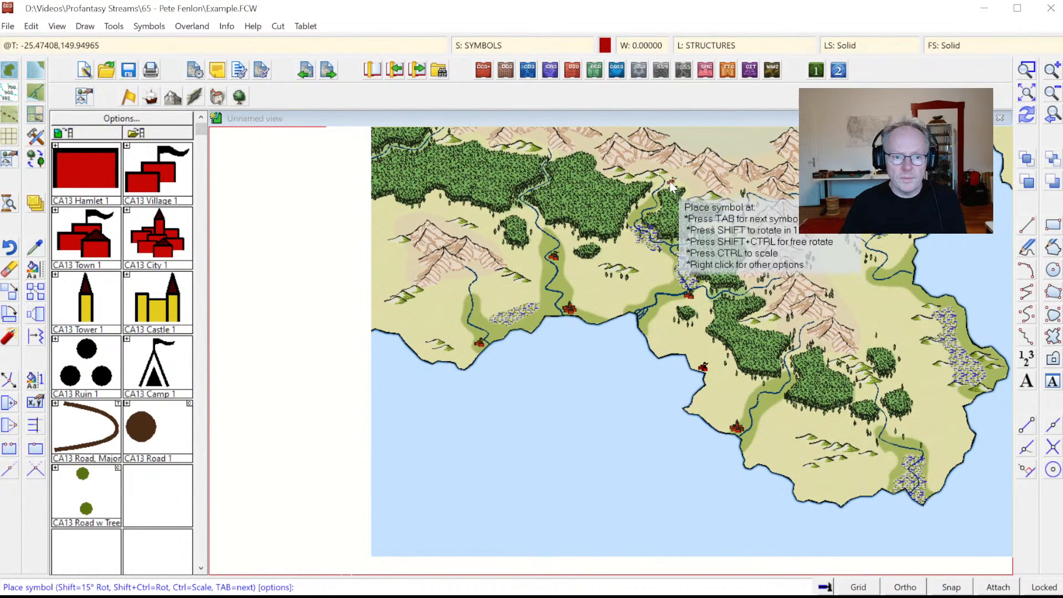
{"action": "left_click", "coordinate": [718, 226]}
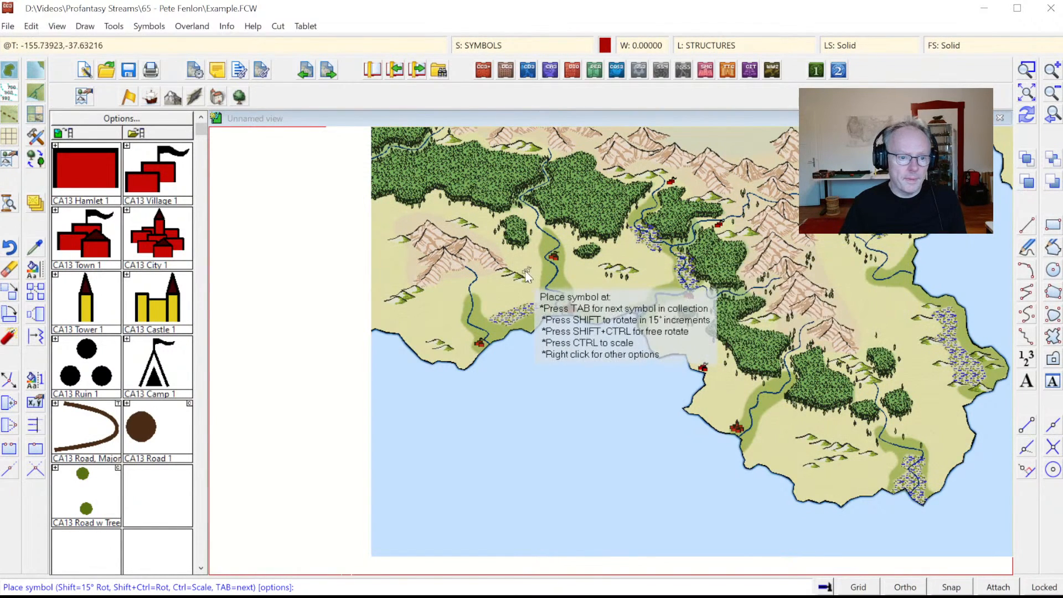
{"action": "left_click", "coordinate": [394, 308]}
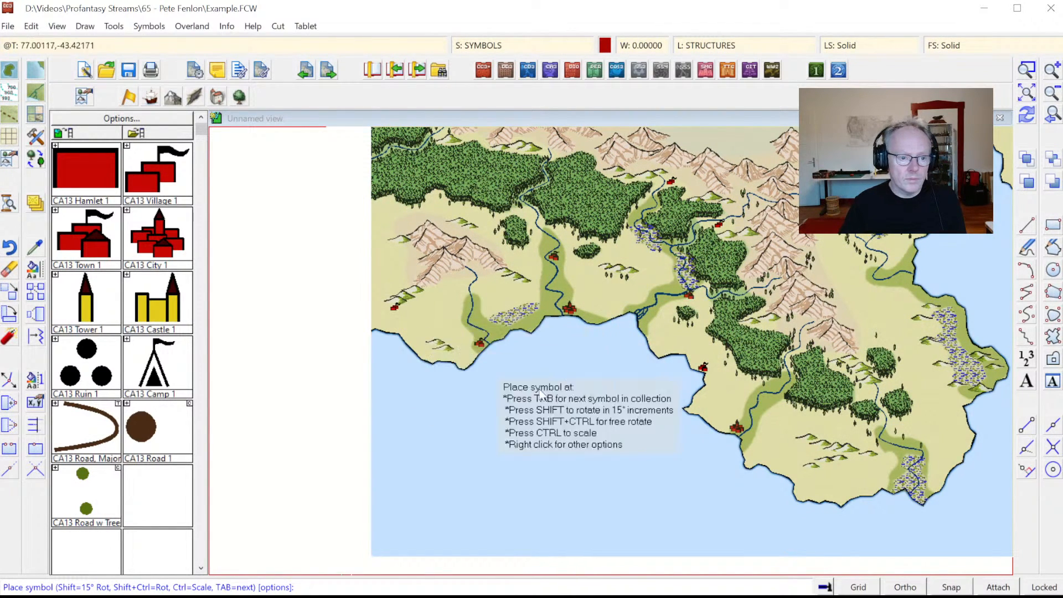
{"action": "left_click", "coordinate": [479, 343]}
{"action": "left_click", "coordinate": [788, 472]}
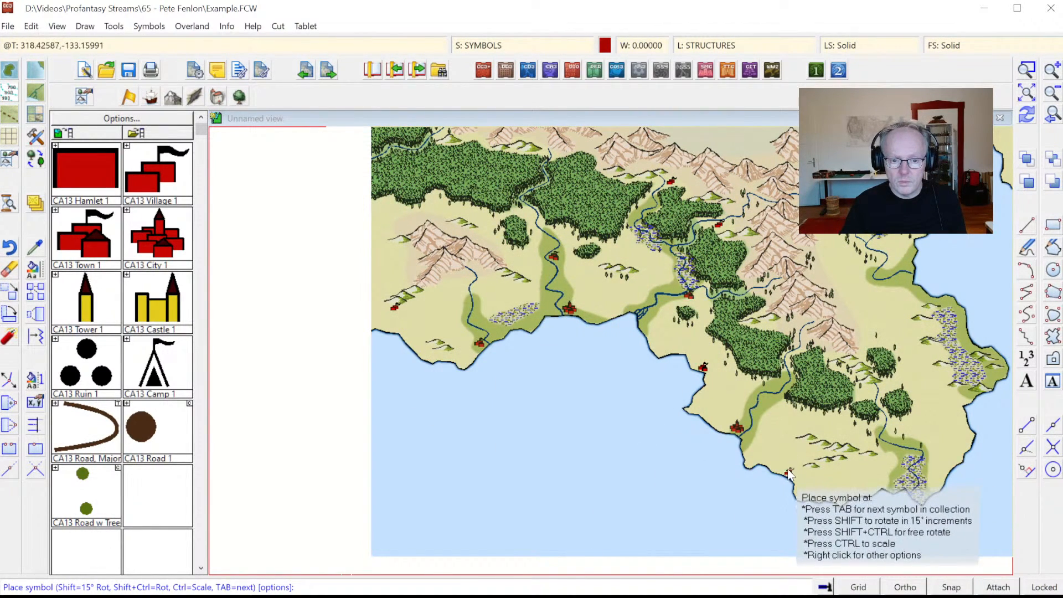
{"action": "left_click", "coordinate": [652, 290]}
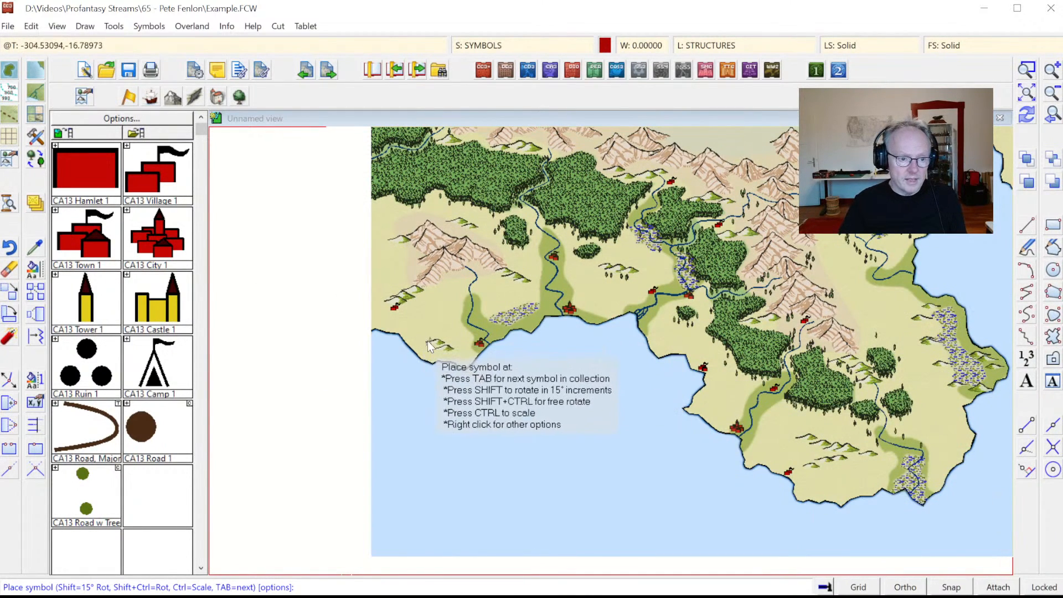
- Place castle symbols at the foot of the western, southeastern and northern mountains, each near a settlement
{"action": "left_click", "coordinate": [414, 287]}
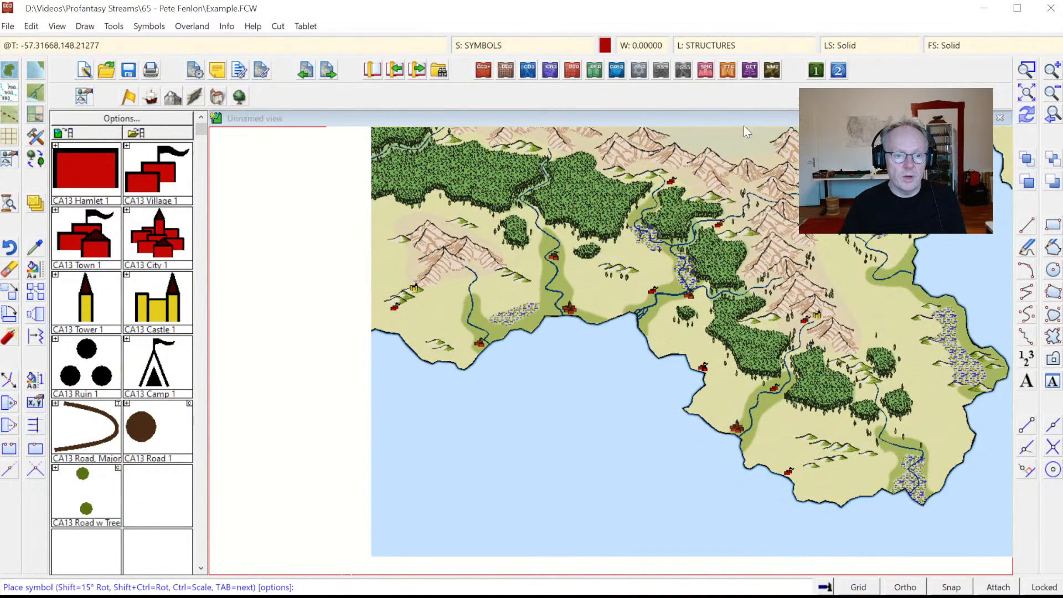
{"action": "left_click", "coordinate": [661, 169]}
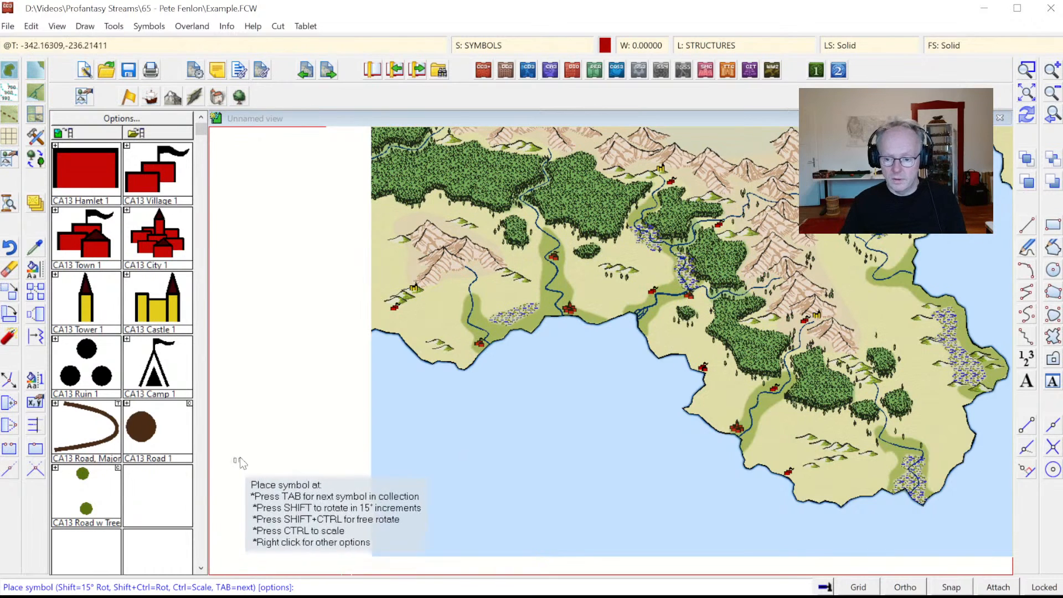
{"action": "key", "text": "Escape"}
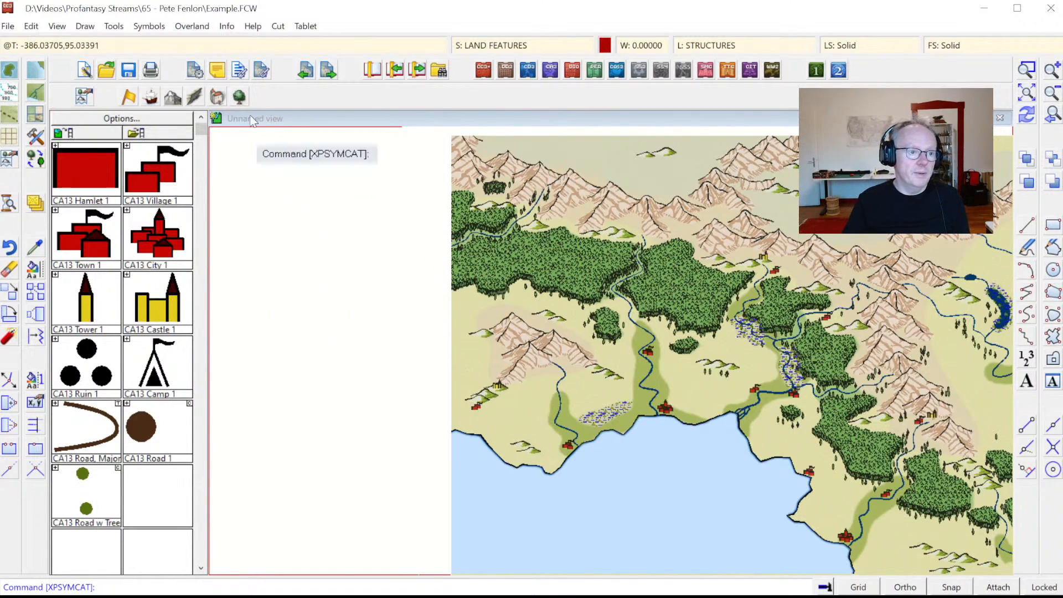
- Place a Ridge 3 symbol at scale 1 below the hills between the central coastal city and the river delta
{"action": "left_click", "coordinate": [194, 97]}
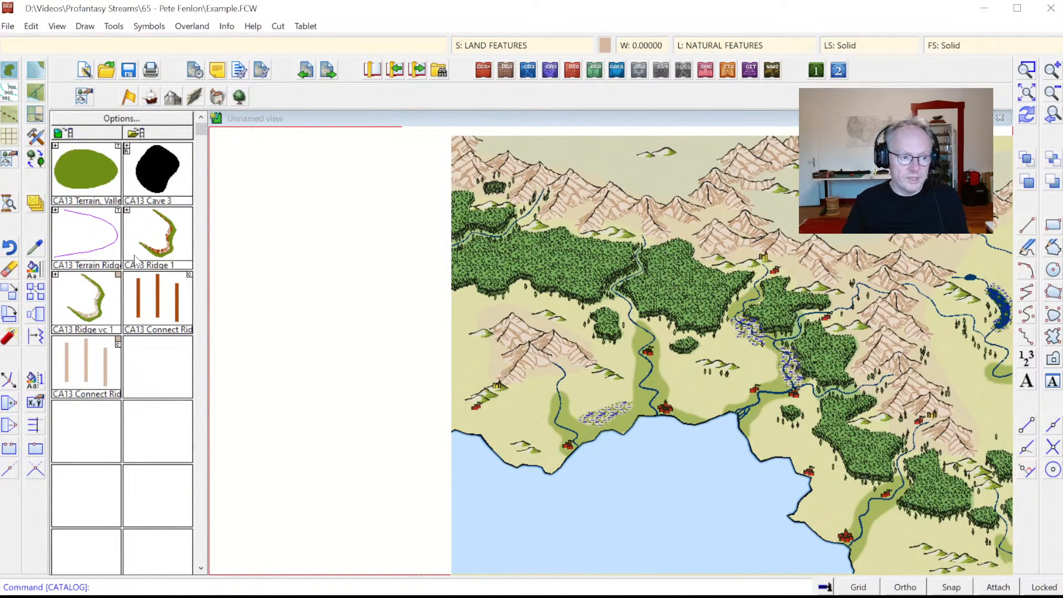
{"action": "left_click", "coordinate": [128, 212]}
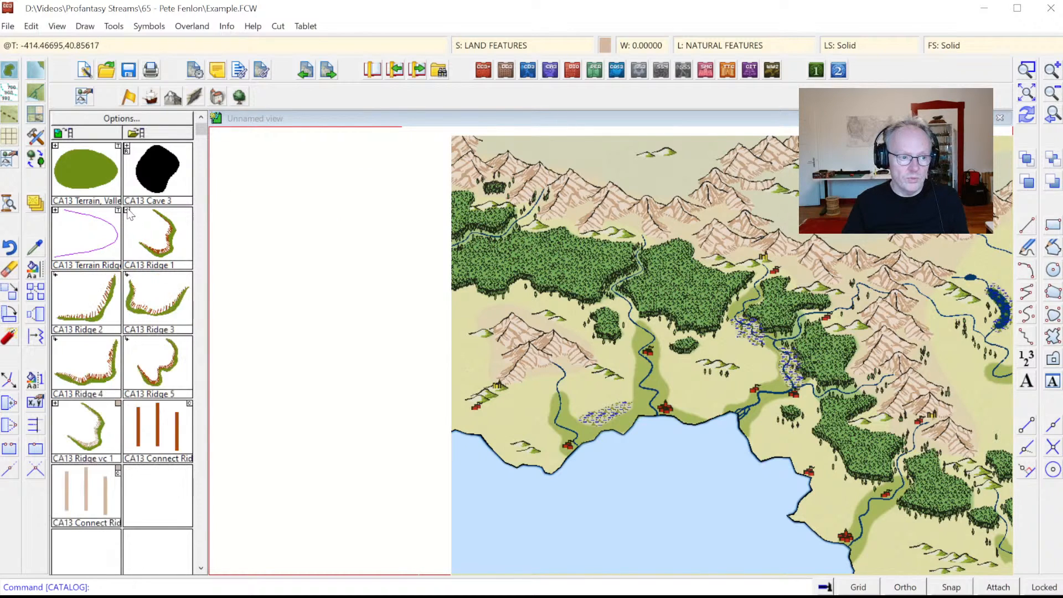
{"action": "left_click", "coordinate": [151, 310]}
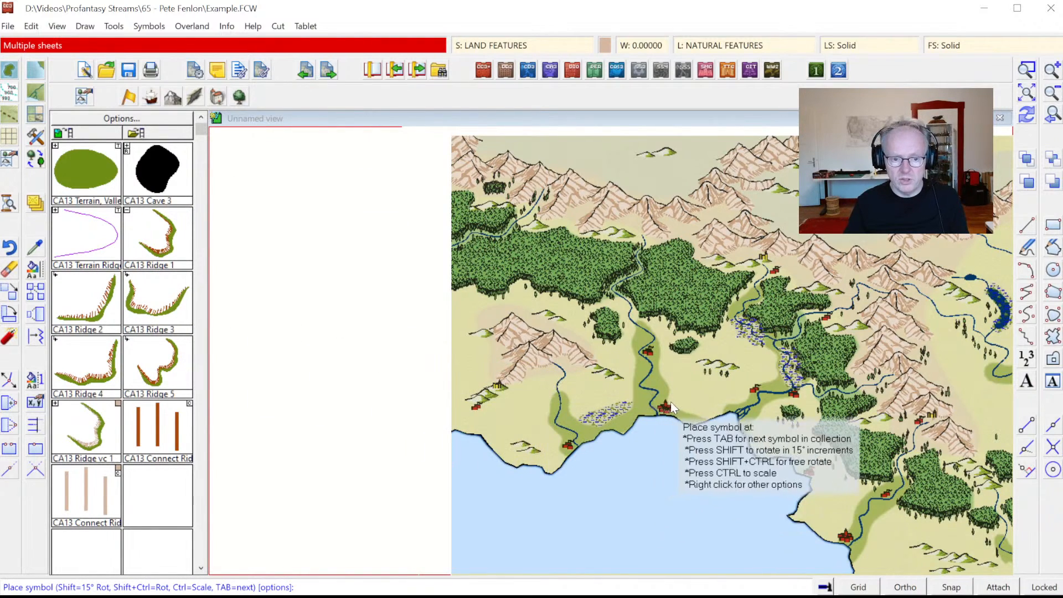
{"action": "left_click", "coordinate": [706, 384]}
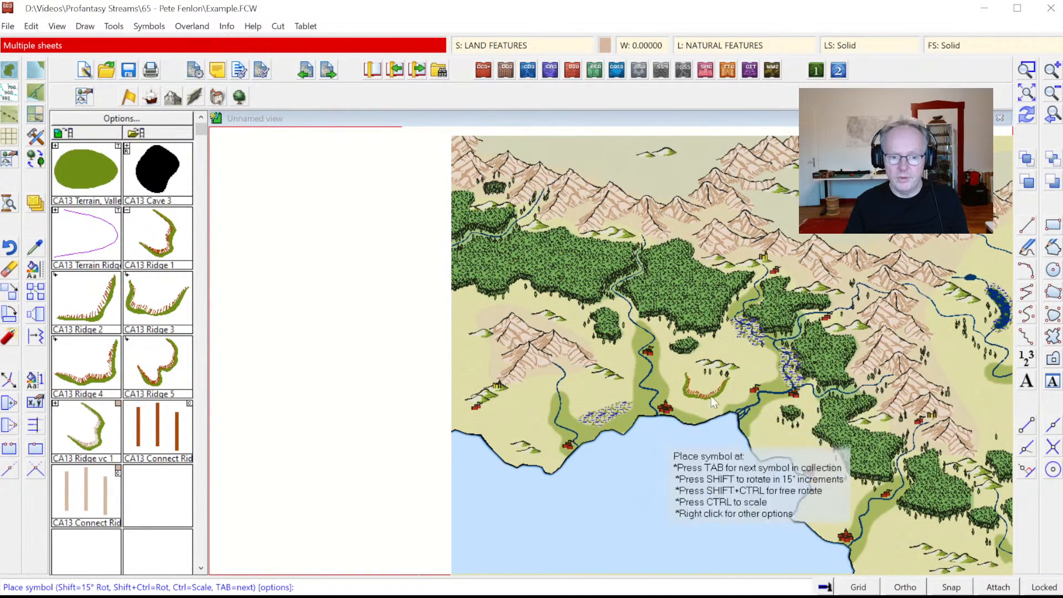
{"action": "left_click", "coordinate": [1026, 72]}
{"action": "left_click", "coordinate": [575, 252]}
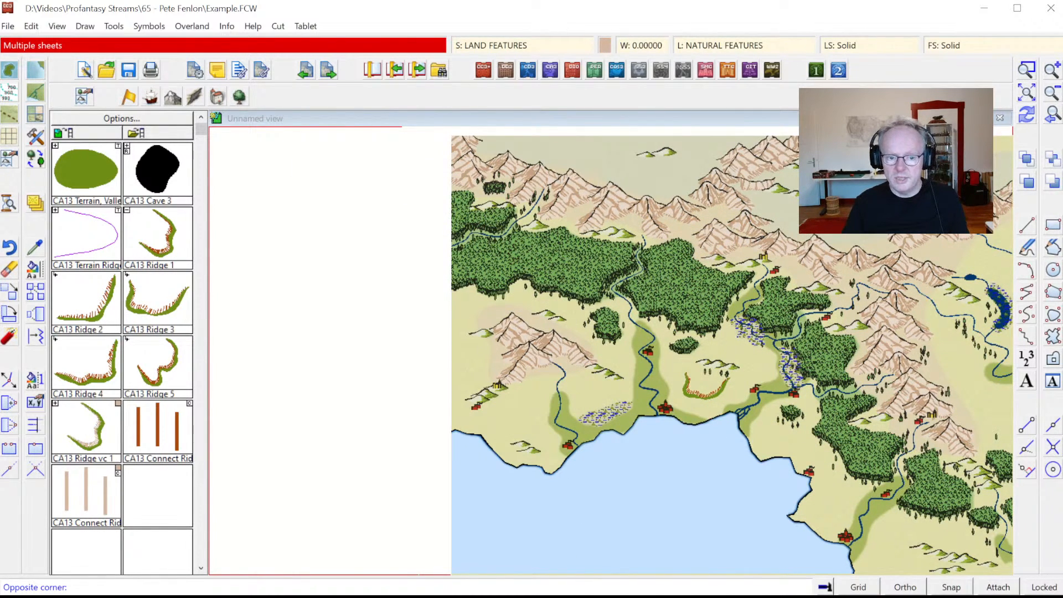
{"action": "key", "text": "Escape"}
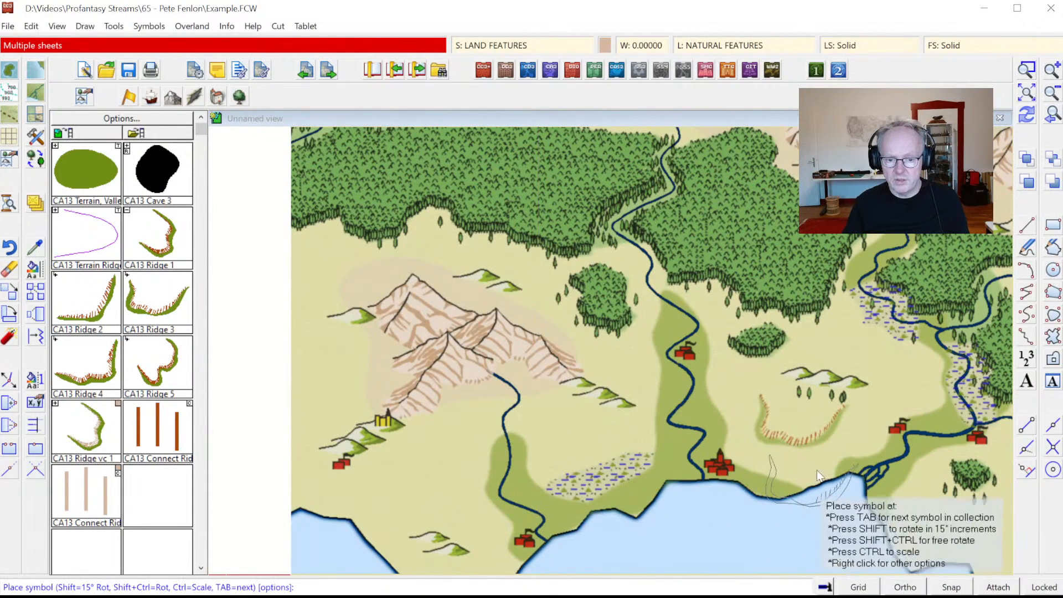
{"action": "right_click", "coordinate": [775, 413]}
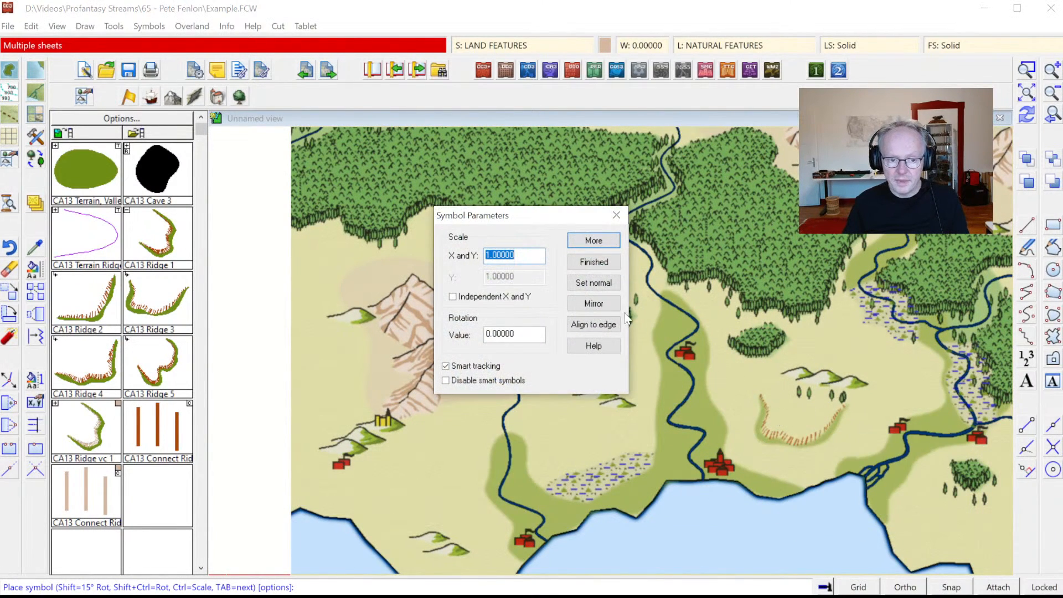
{"action": "left_click", "coordinate": [593, 264]}
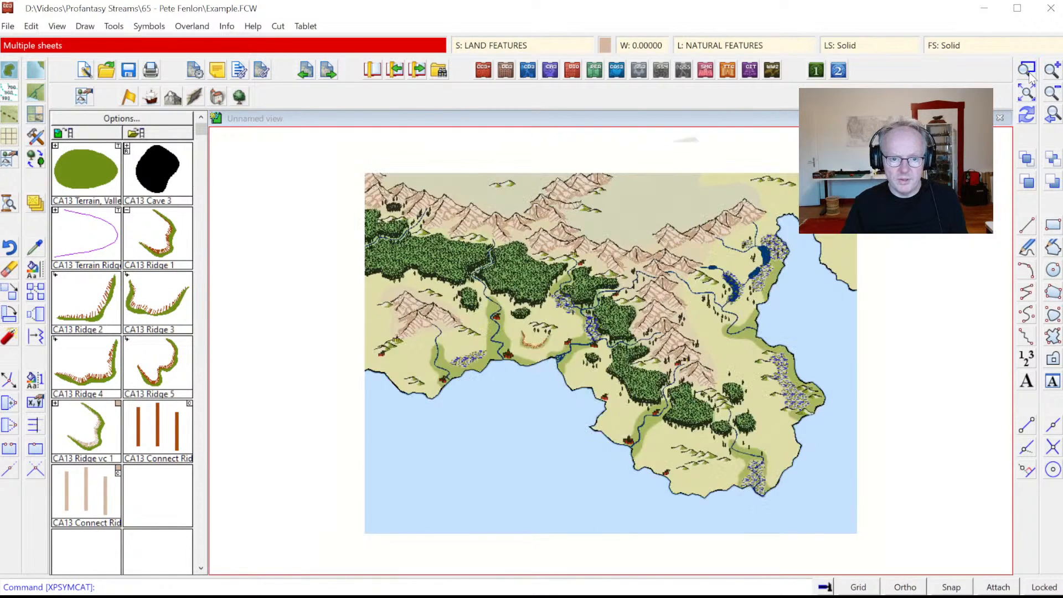
- Draw a long, winding Terrain Ridge construction line across the northern plateau, above the mountain range
{"action": "left_click", "coordinate": [1027, 70]}
{"action": "left_click", "coordinate": [384, 147]}
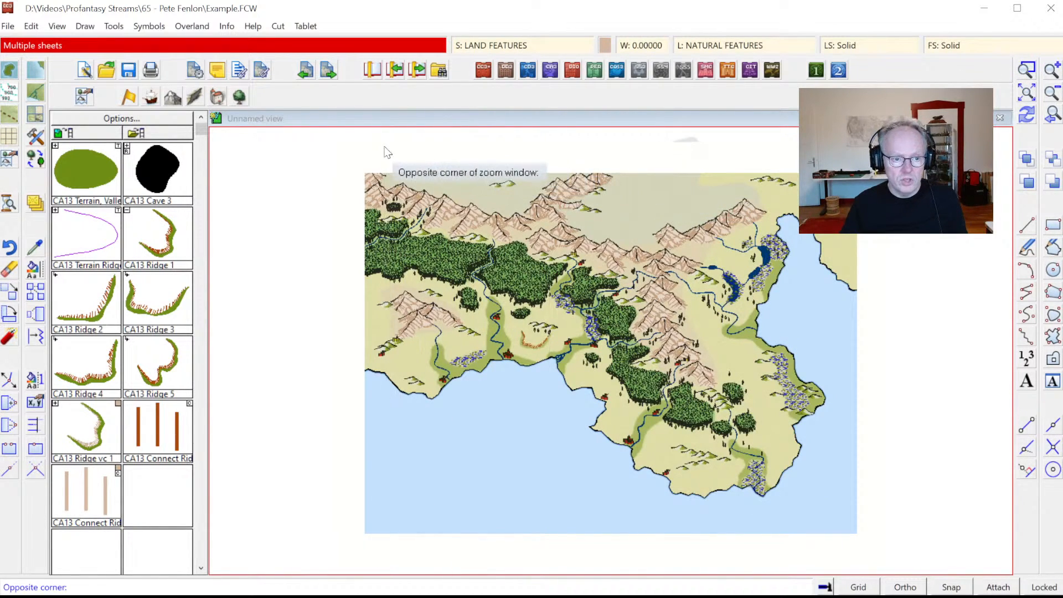
{"action": "left_click", "coordinate": [759, 289]}
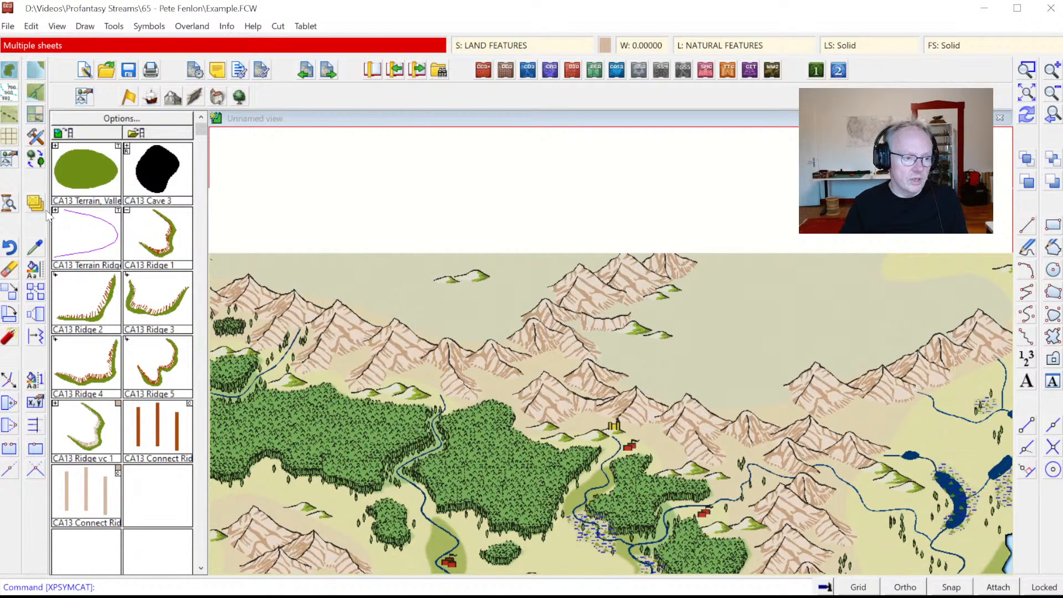
{"action": "left_click", "coordinate": [100, 225]}
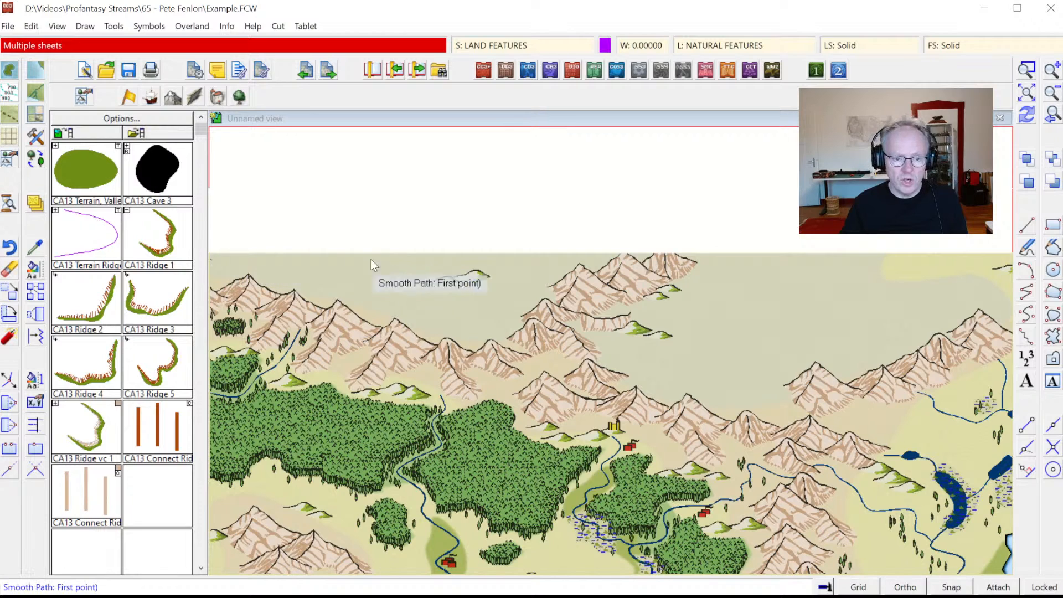
{"action": "left_click", "coordinate": [719, 270]}
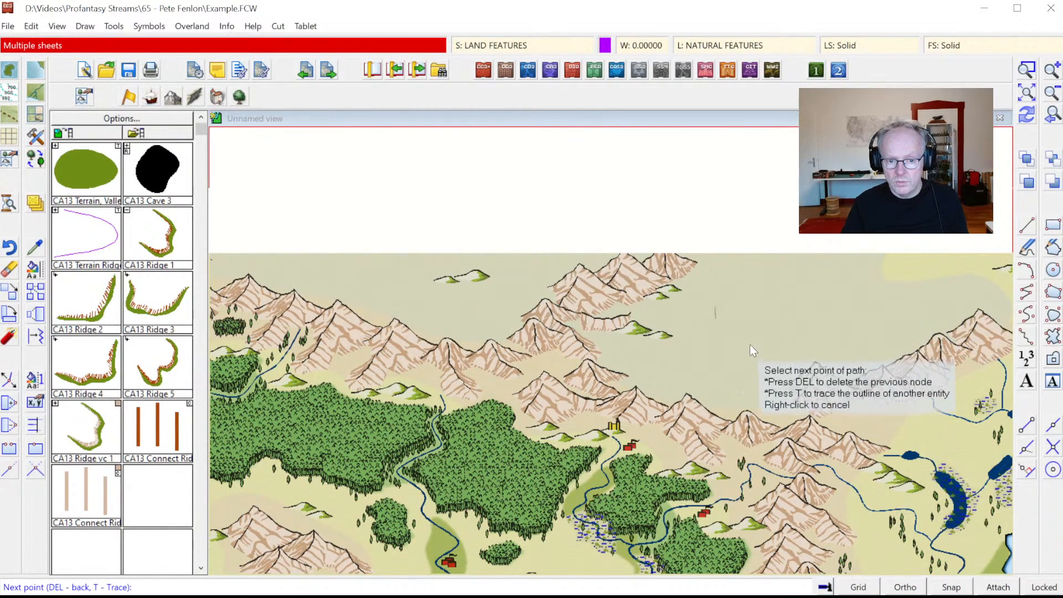
{"action": "left_click", "coordinate": [821, 327]}
{"action": "left_click", "coordinate": [862, 343]}
{"action": "left_click", "coordinate": [883, 335]}
{"action": "left_click", "coordinate": [894, 318]}
{"action": "right_click", "coordinate": [944, 296]}
- Draw a second, shorter Terrain Ridge construction line southwest of the long one, ending near the mountains
{"action": "left_click", "coordinate": [655, 359]}
{"action": "left_click", "coordinate": [673, 376]}
{"action": "left_click", "coordinate": [744, 384]}
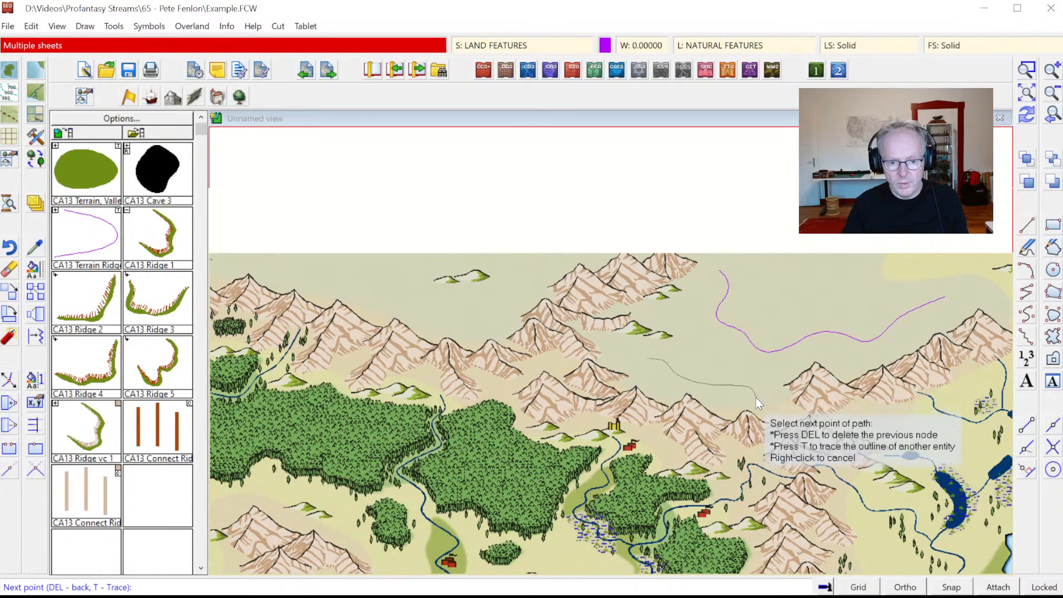
{"action": "right_click", "coordinate": [785, 422]}
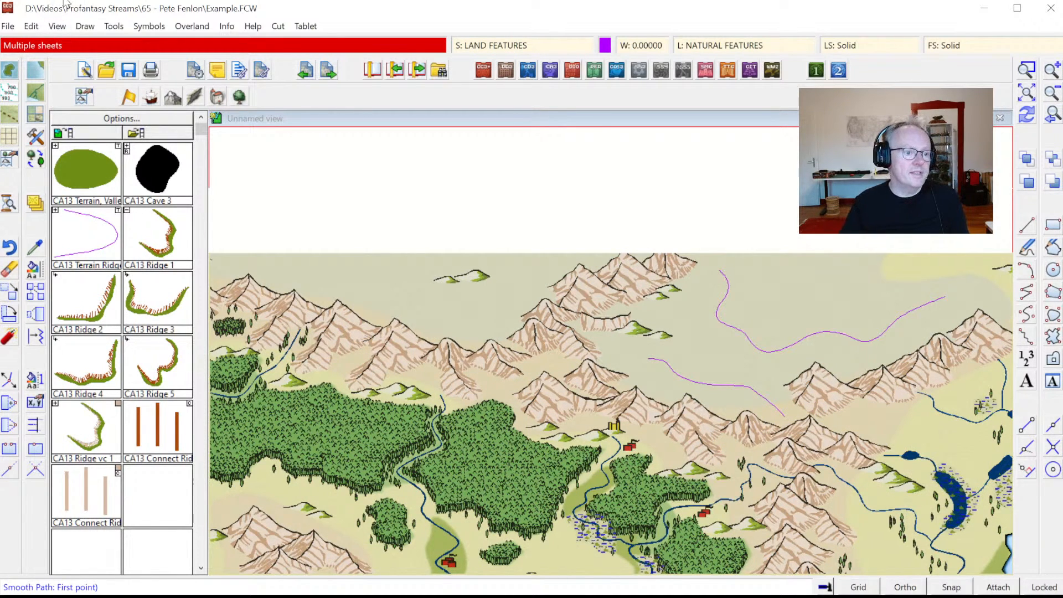
- Open Symbols Along and browse its saved settings in the CC3Plus System\Fillers\Annual folder without loading any
{"action": "left_click", "coordinate": [85, 28]}
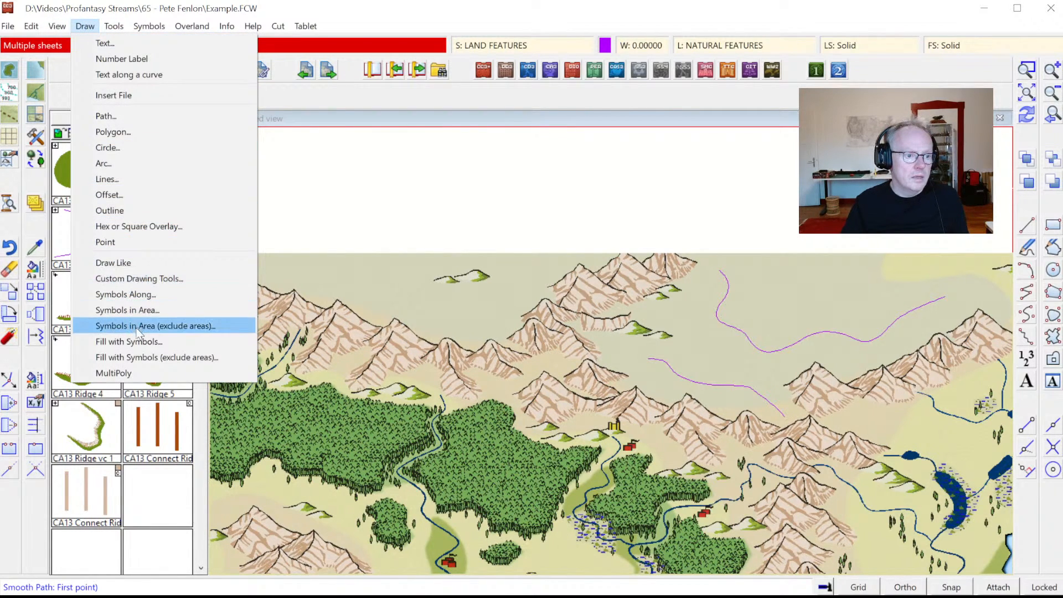
{"action": "left_click", "coordinate": [134, 295]}
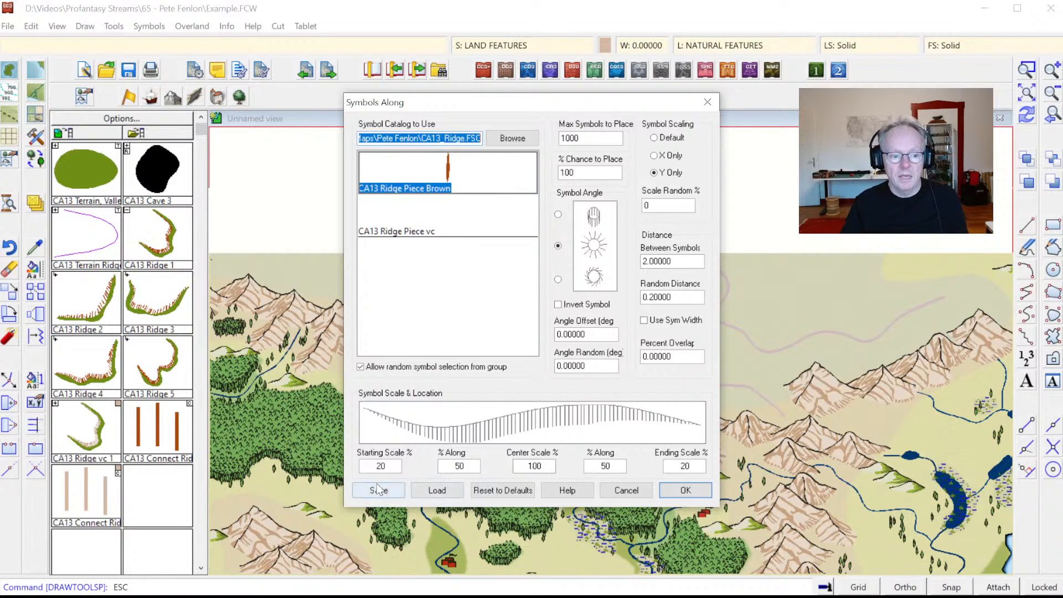
{"action": "left_click", "coordinate": [435, 490]}
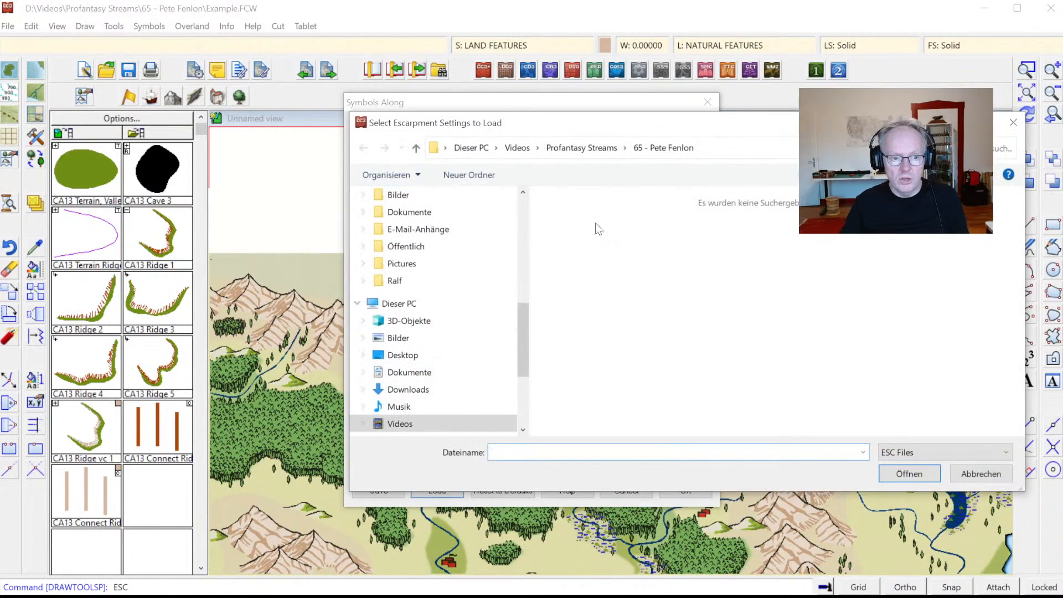
{"action": "scroll", "coordinate": [525, 337], "scroll_direction": "down", "scroll_amount": 3}
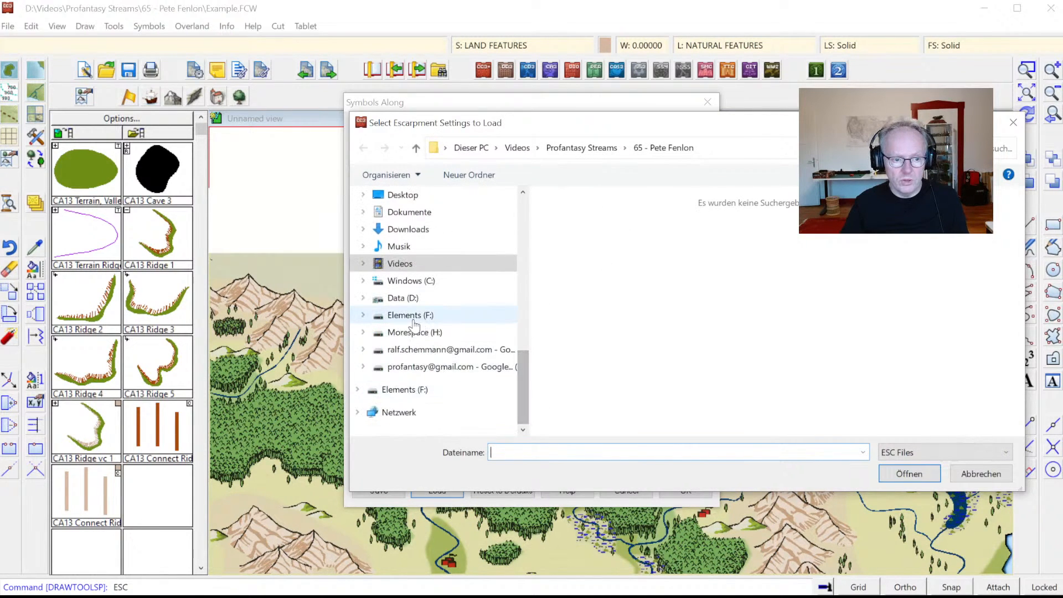
{"action": "left_click", "coordinate": [395, 297]}
{"action": "double_click", "coordinate": [583, 337]}
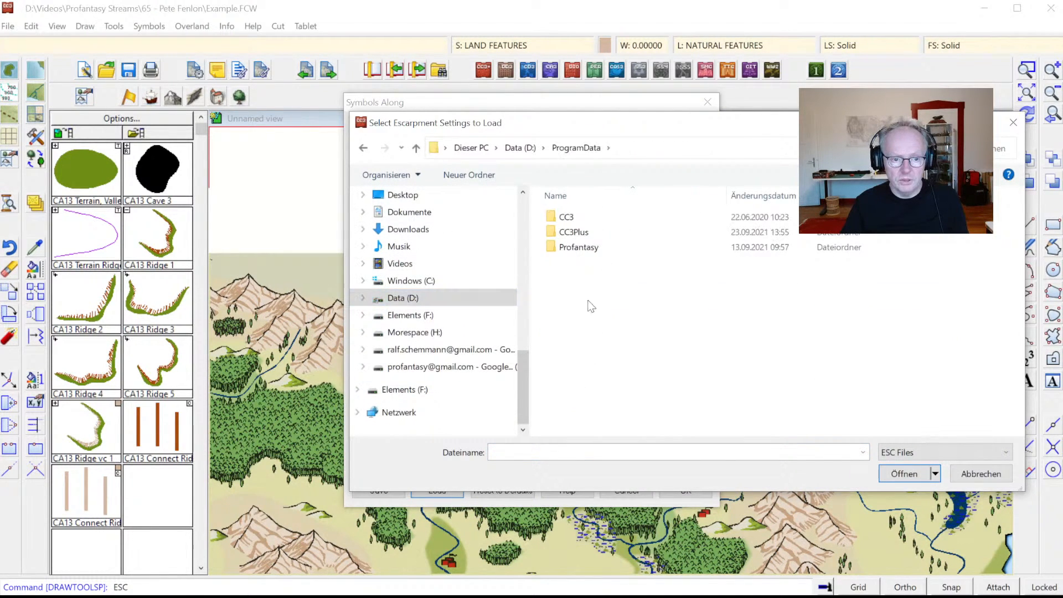
{"action": "double_click", "coordinate": [575, 232]}
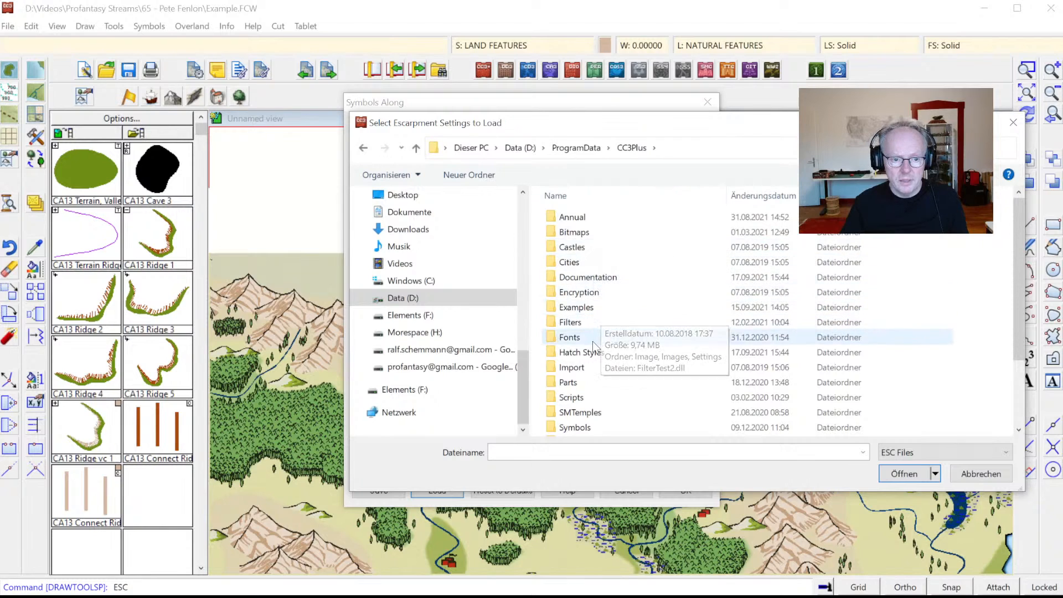
{"action": "scroll", "coordinate": [576, 407], "scroll_direction": "down", "scroll_amount": 2}
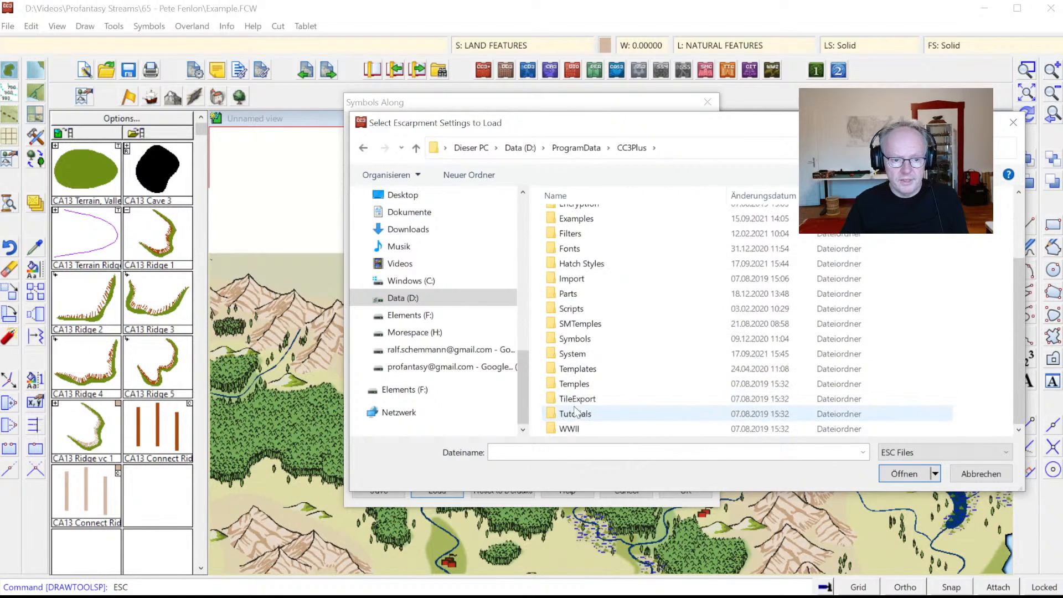
{"action": "double_click", "coordinate": [573, 354]}
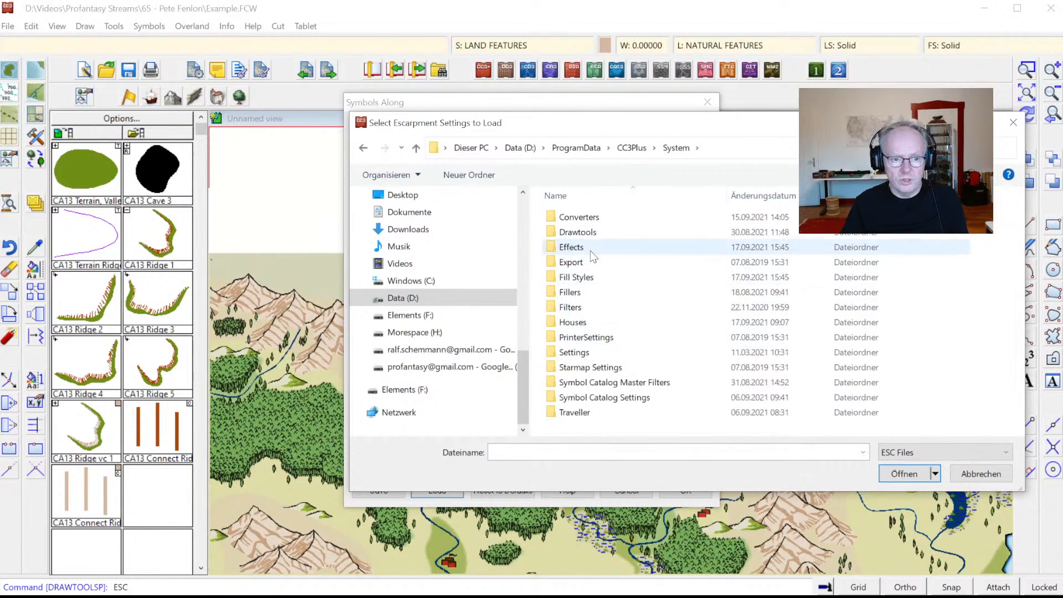
{"action": "double_click", "coordinate": [576, 292]}
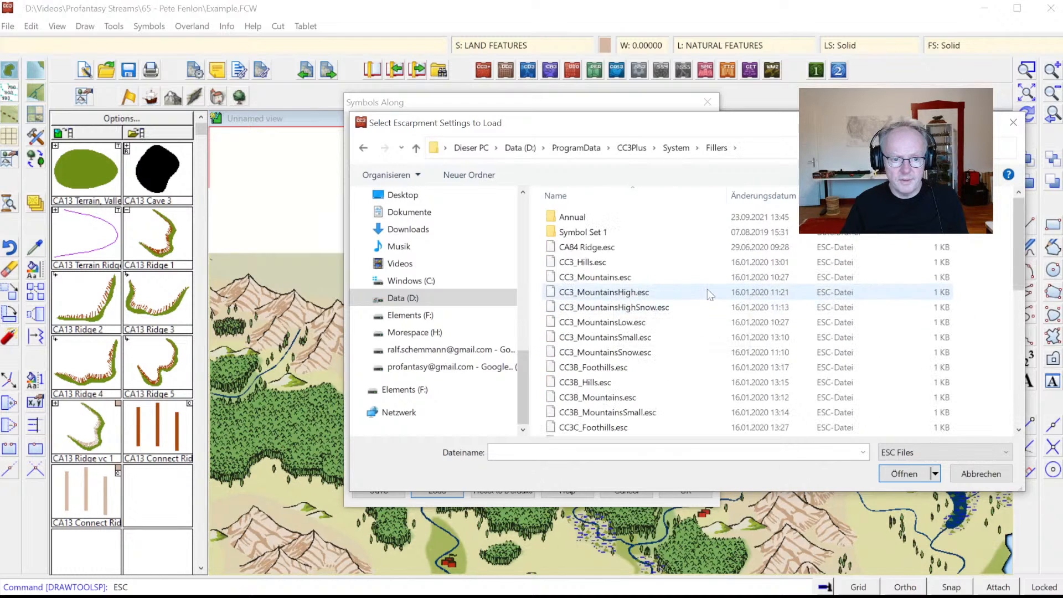
{"action": "double_click", "coordinate": [575, 217]}
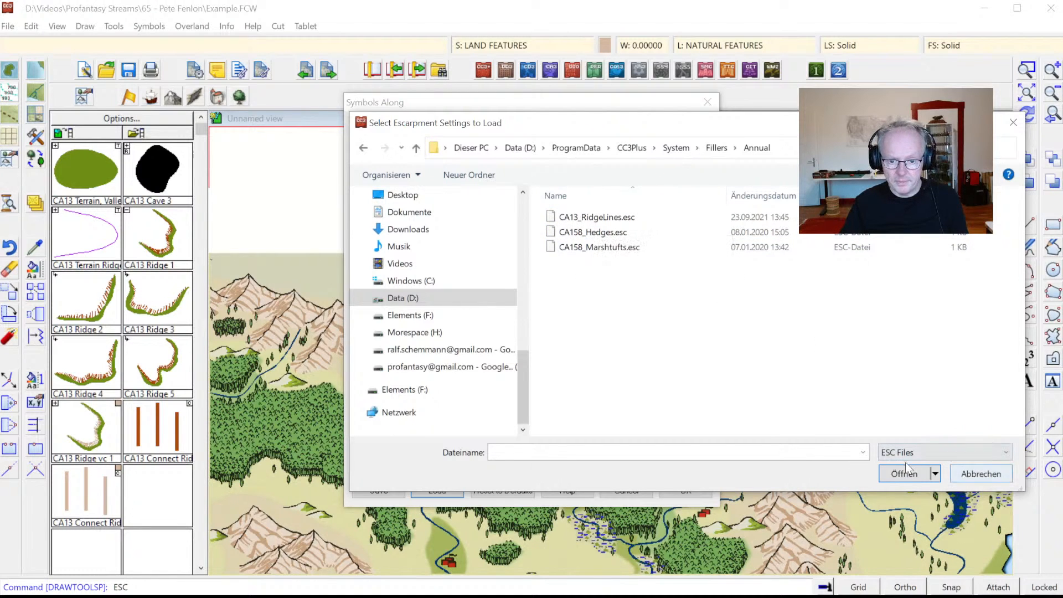
{"action": "left_click", "coordinate": [958, 474]}
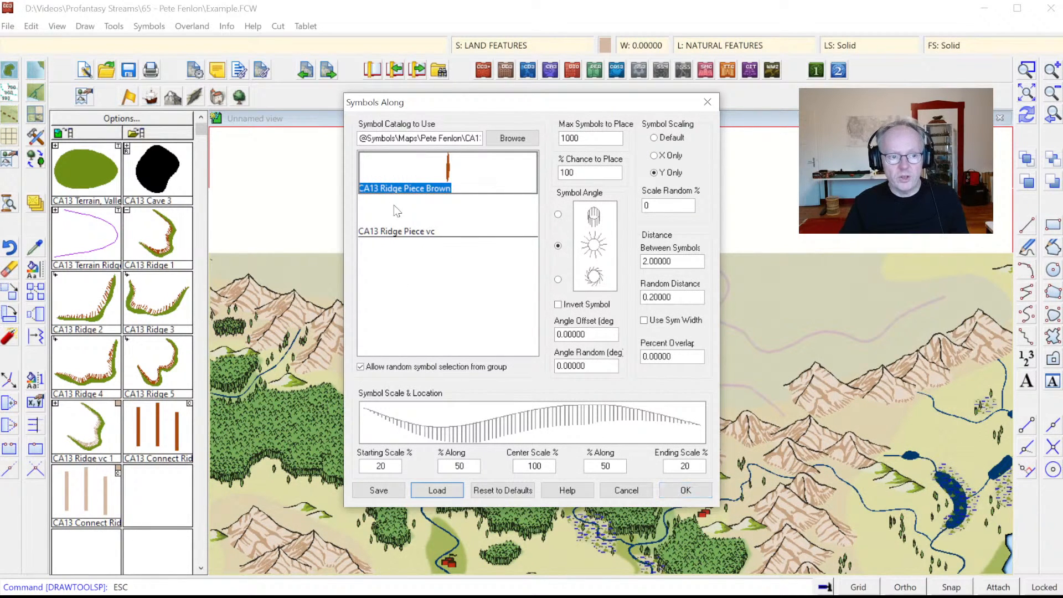
- Place CA13 Ridge Piece Brown symbols along both ridge construction lines, 2 apart, scaled 20% at the ends and 100% at the center
{"action": "left_click", "coordinate": [677, 491]}
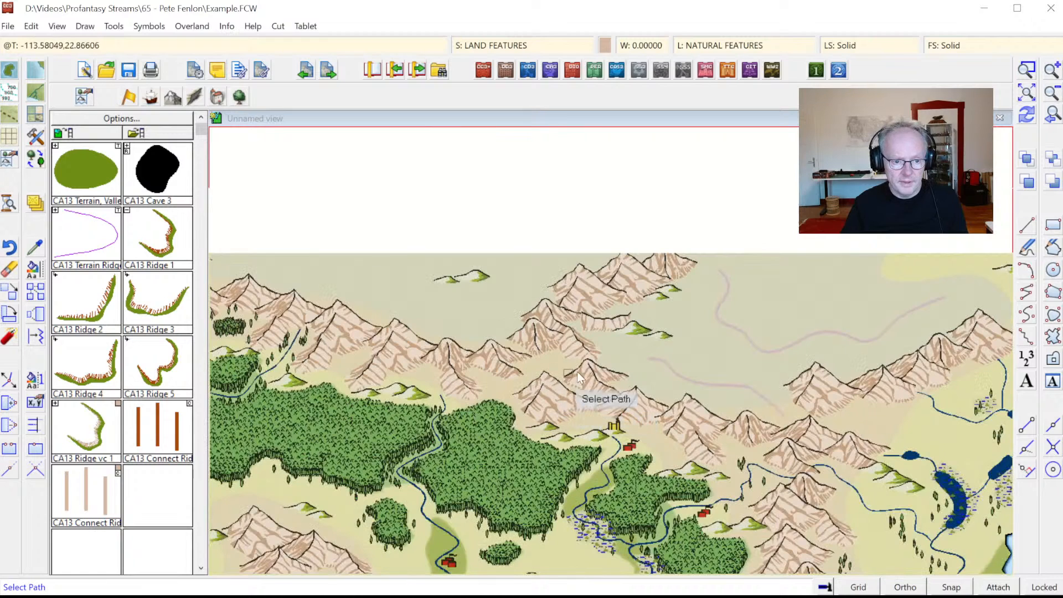
{"action": "left_click", "coordinate": [685, 372]}
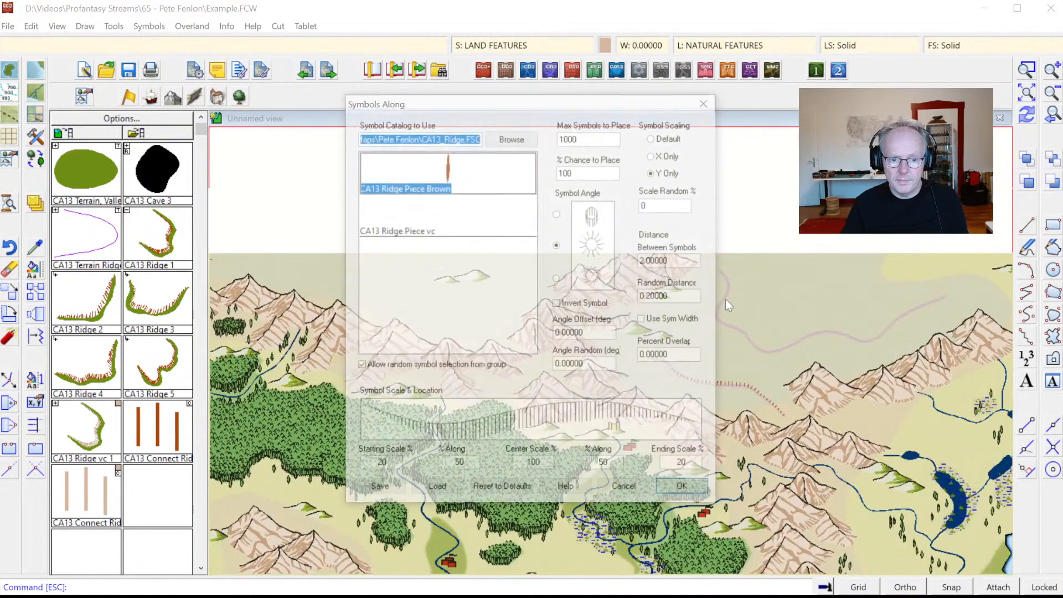
{"action": "left_click", "coordinate": [676, 491]}
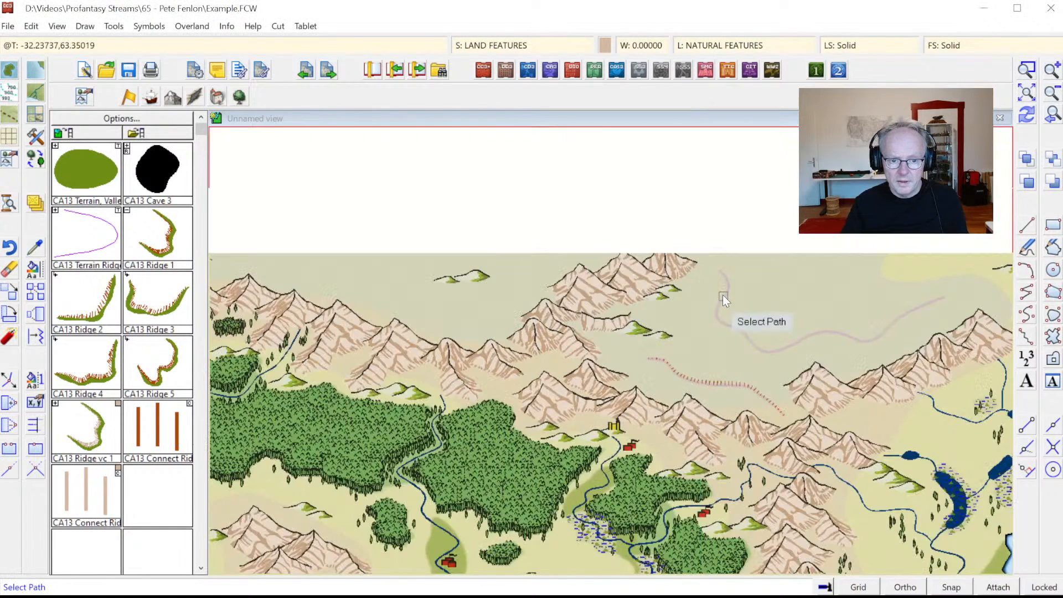
{"action": "left_click", "coordinate": [726, 291]}
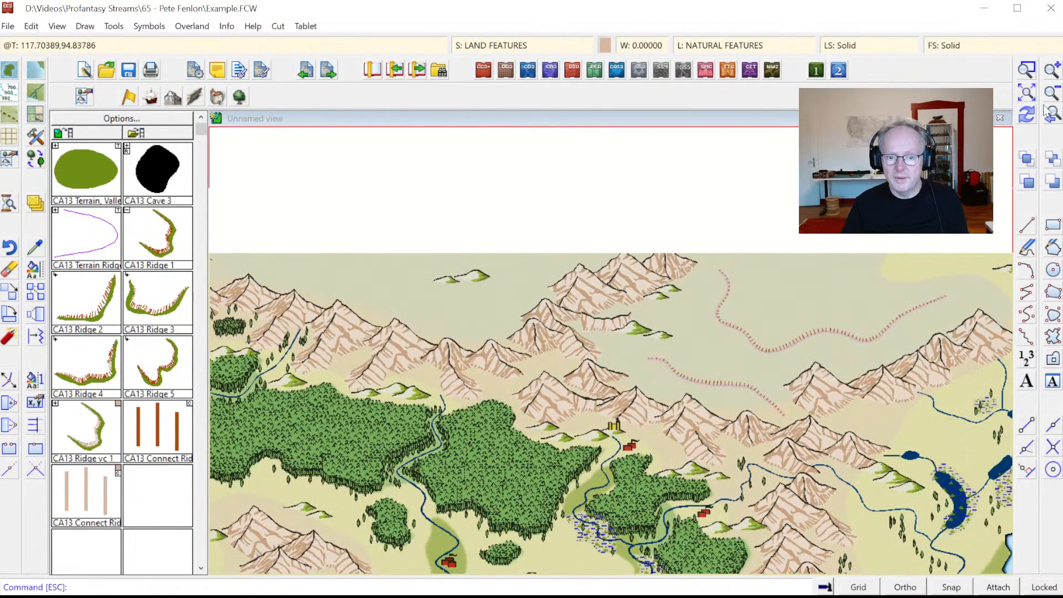
- Start a Terrain, Ridge Shadow polygon in the Annual Fenlon style by tracing the long northern ridge line from its west to its east end
{"action": "left_click", "coordinate": [1026, 70]}
{"action": "left_click", "coordinate": [602, 229]}
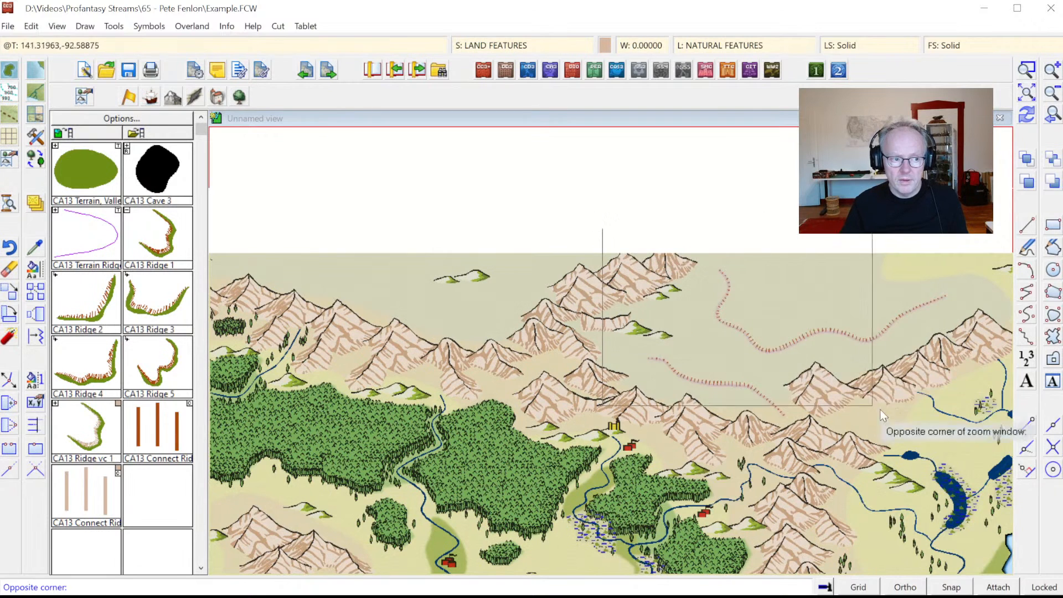
{"action": "left_click", "coordinate": [959, 441]}
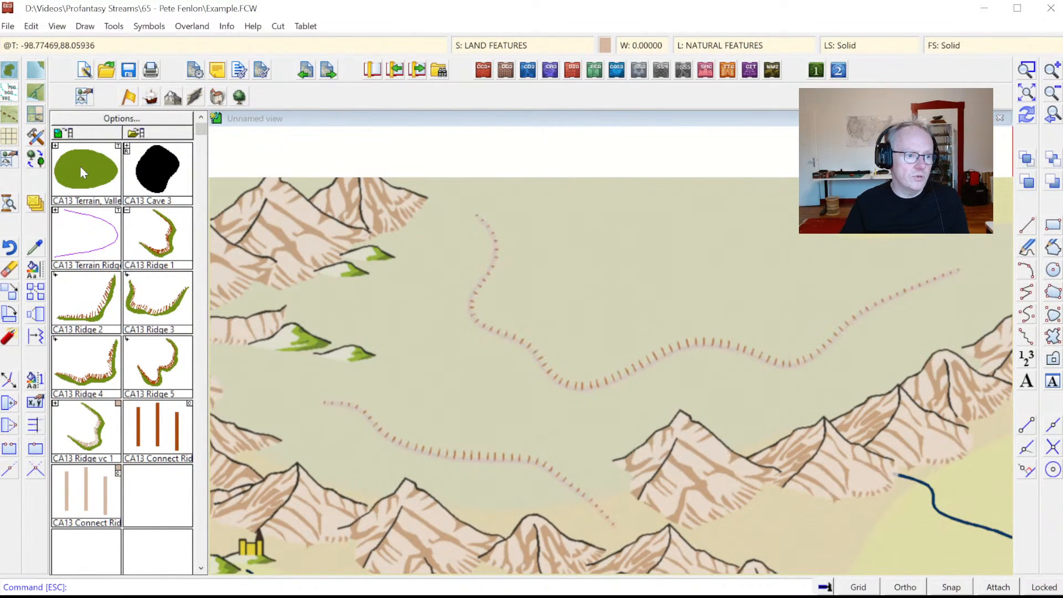
{"action": "left_click", "coordinate": [55, 146]}
{"action": "left_click", "coordinate": [55, 146]}
{"action": "left_click", "coordinate": [36, 138]}
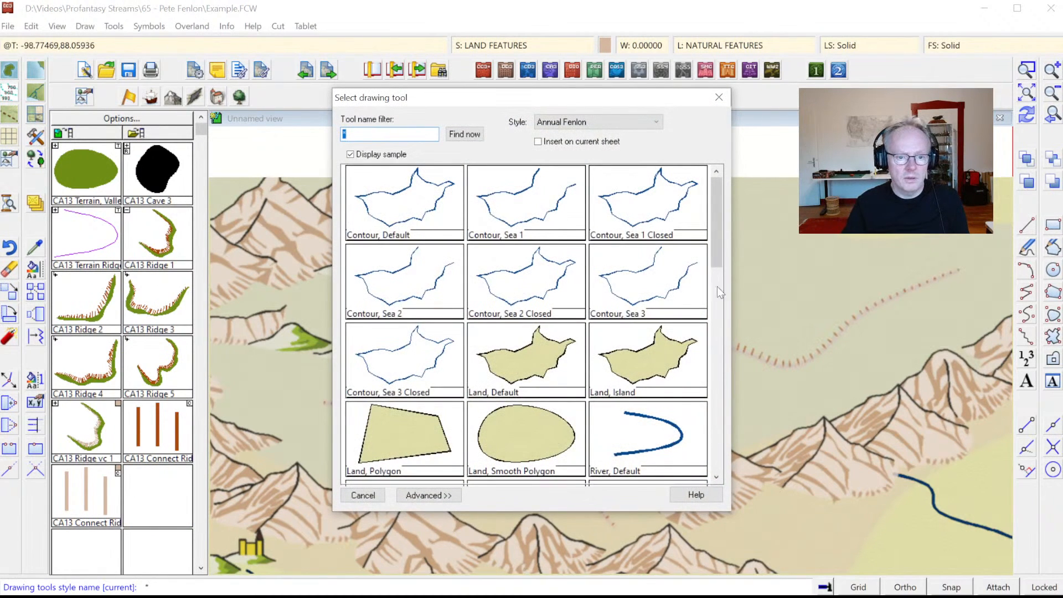
{"action": "left_click_drag", "start_coordinate": [714, 191], "coordinate": [735, 390]}
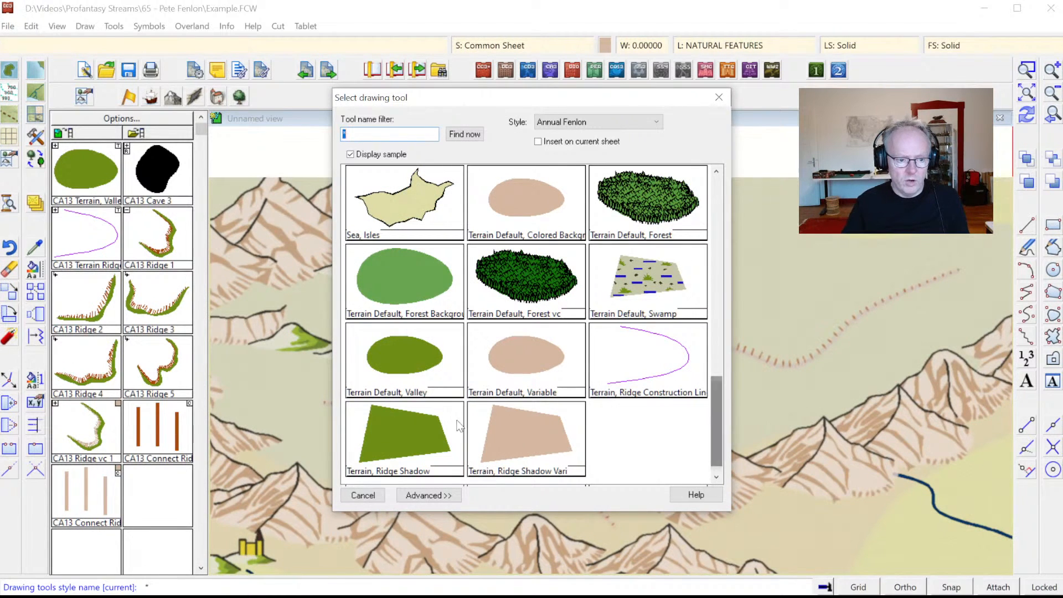
{"action": "left_click", "coordinate": [394, 446]}
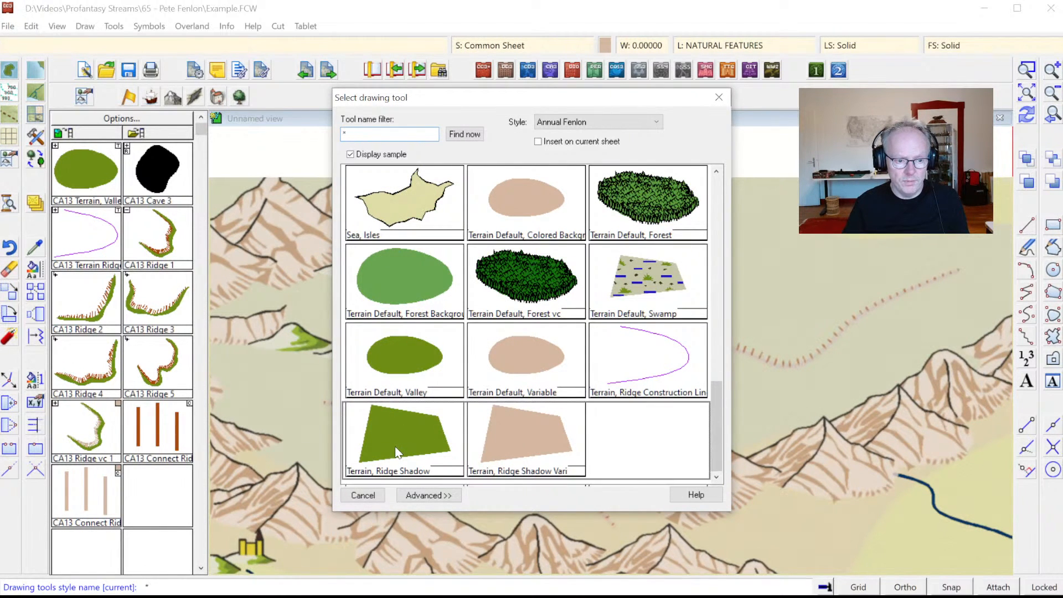
{"action": "left_click", "coordinate": [487, 214]}
{"action": "key", "text": "t"}
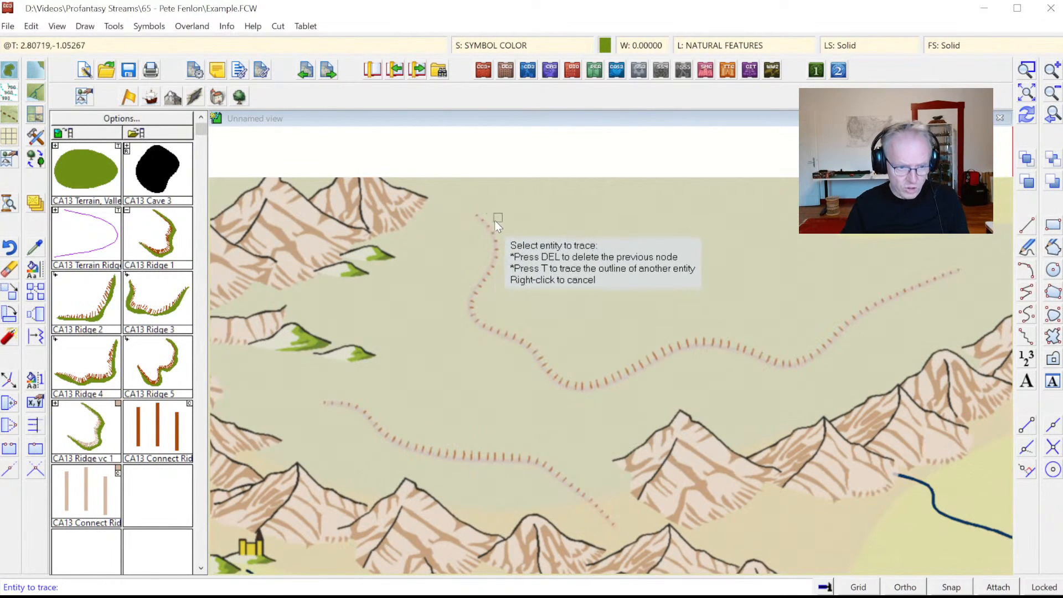
{"action": "left_click", "coordinate": [493, 237]}
{"action": "left_click", "coordinate": [468, 211]}
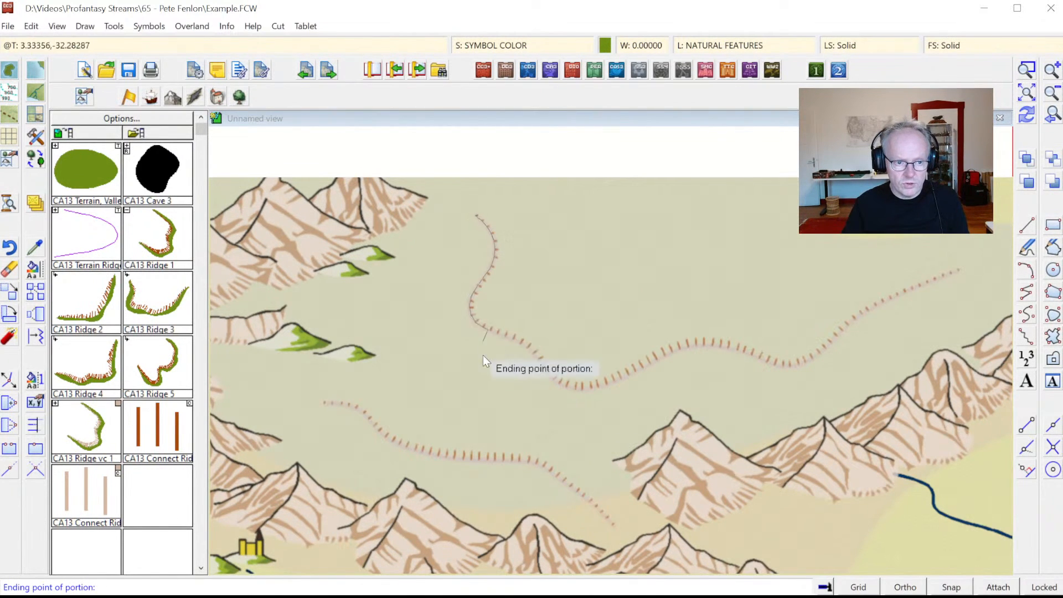
{"action": "left_click", "coordinate": [959, 270]}
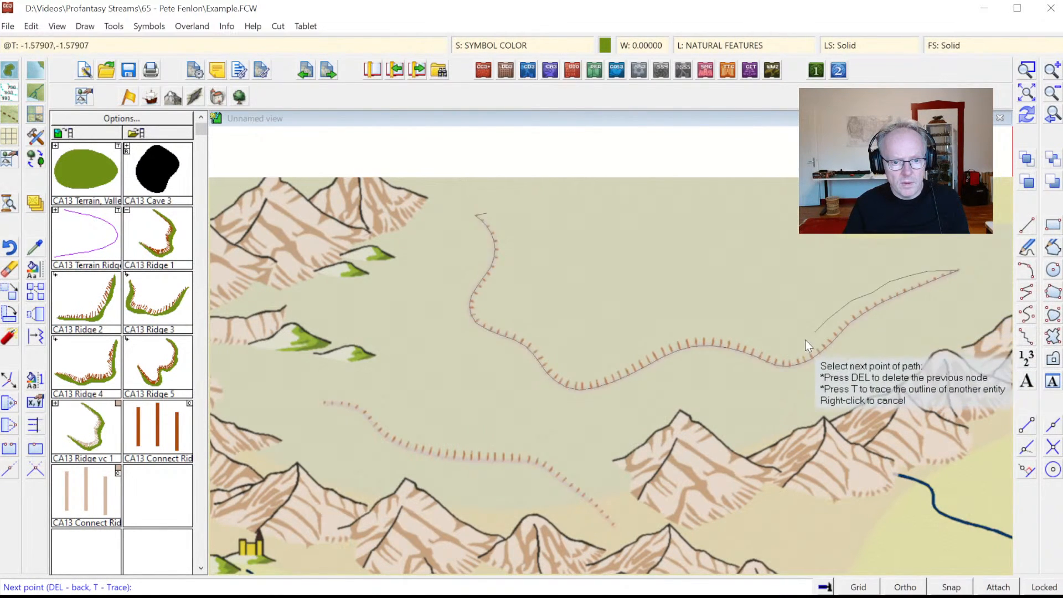
- Complete the long ridge's shadow polygon with an edge running back west just above the ridge line, tapering at the ends
{"action": "left_click", "coordinate": [713, 320]}
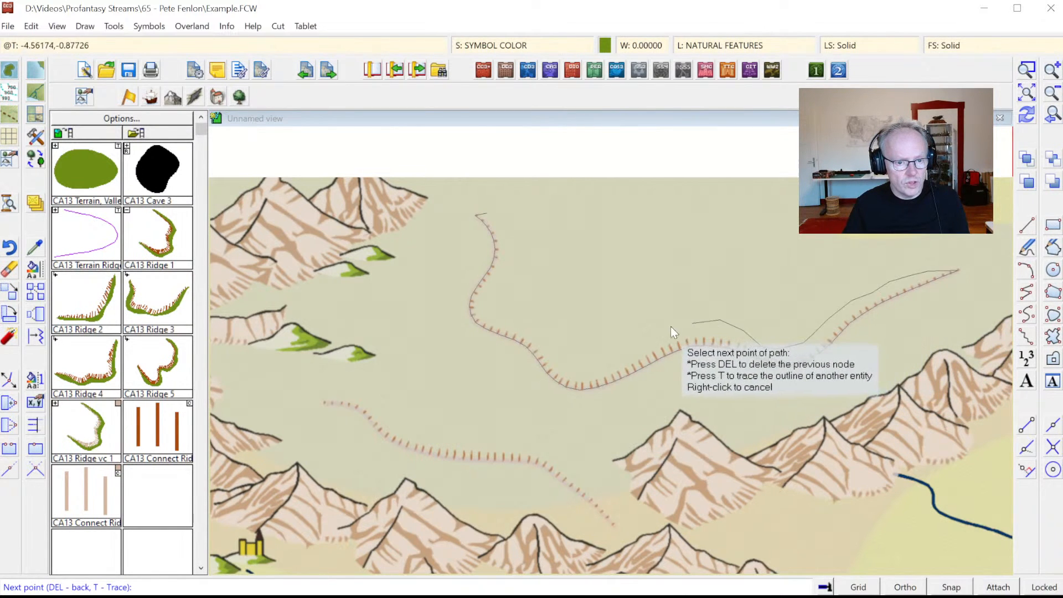
{"action": "left_click", "coordinate": [559, 352]}
{"action": "left_click", "coordinate": [534, 332]}
{"action": "left_click", "coordinate": [513, 320]}
{"action": "left_click", "coordinate": [489, 309]}
{"action": "left_click", "coordinate": [487, 294]}
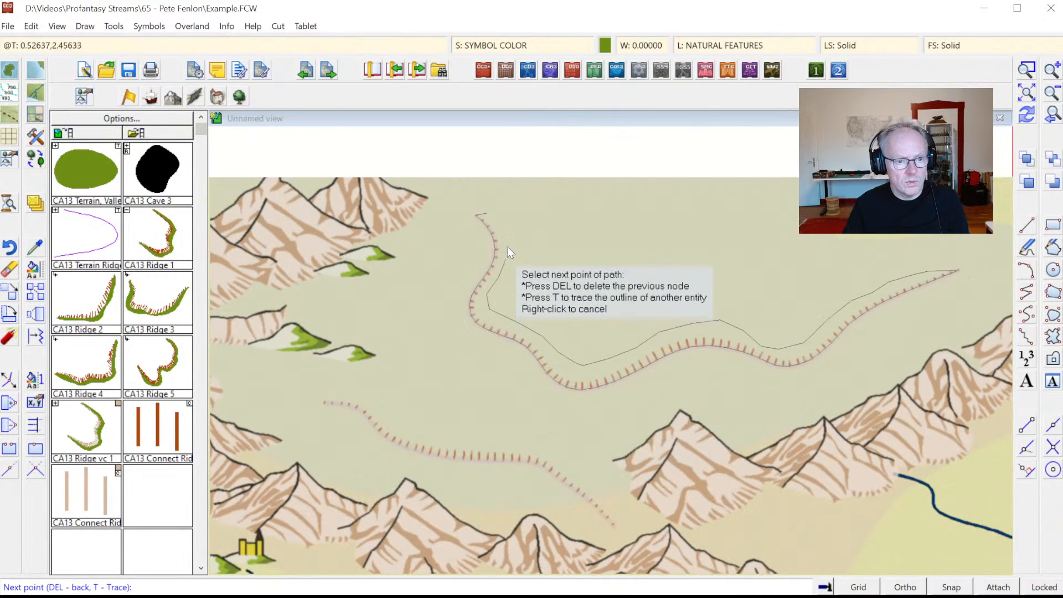
{"action": "right_click", "coordinate": [492, 221]}
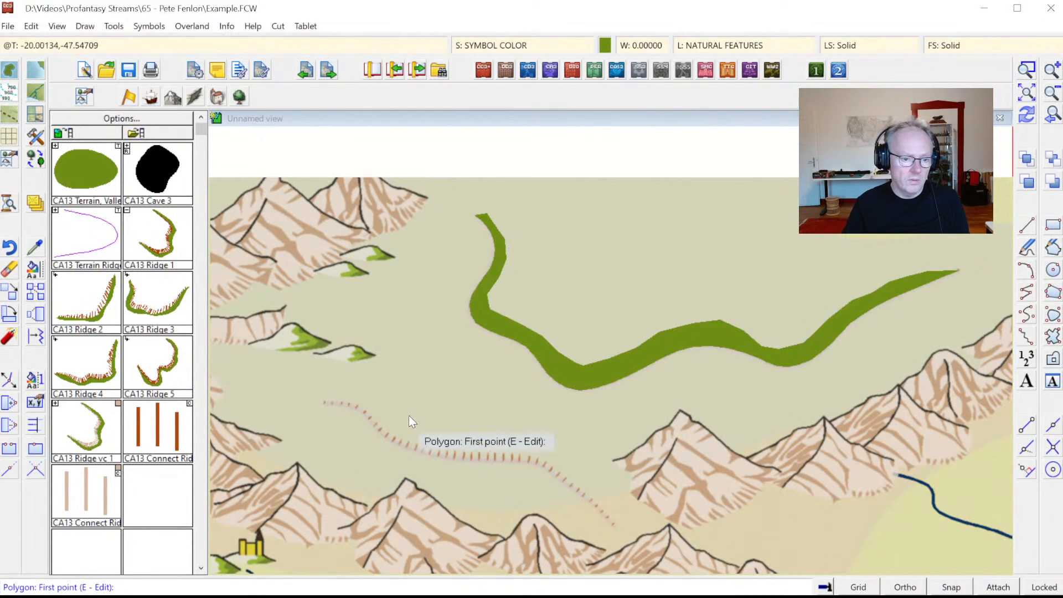
- Draw a matching ridge shadow polygon along the shorter southwestern ridge by tracing its full line and closing the shape just above it
{"action": "left_click", "coordinate": [354, 401]}
{"action": "key", "text": "t"}
{"action": "left_click", "coordinate": [328, 404]}
{"action": "left_click", "coordinate": [329, 404]}
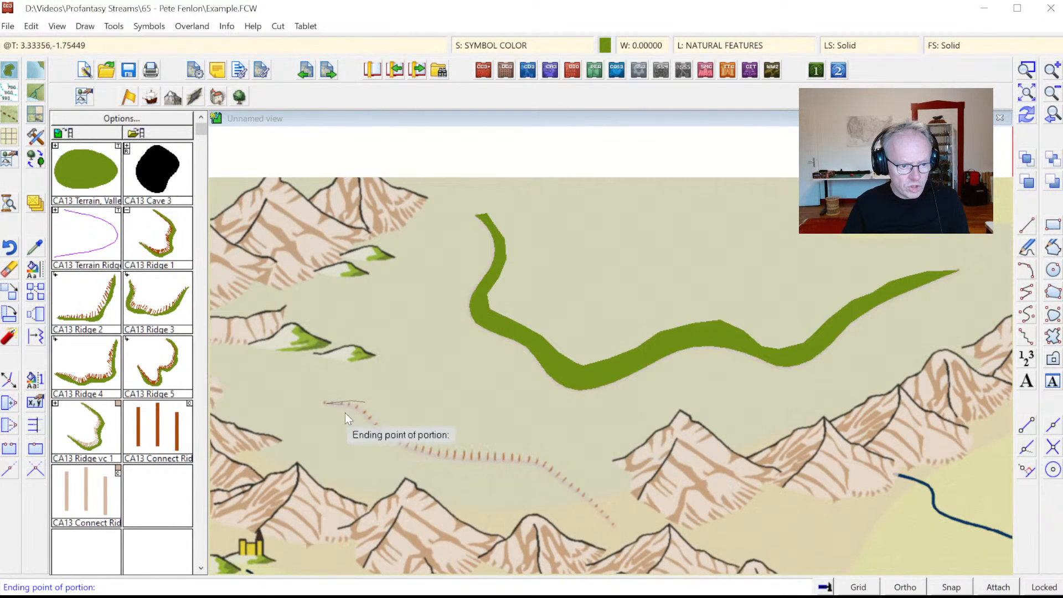
{"action": "left_click", "coordinate": [615, 526]}
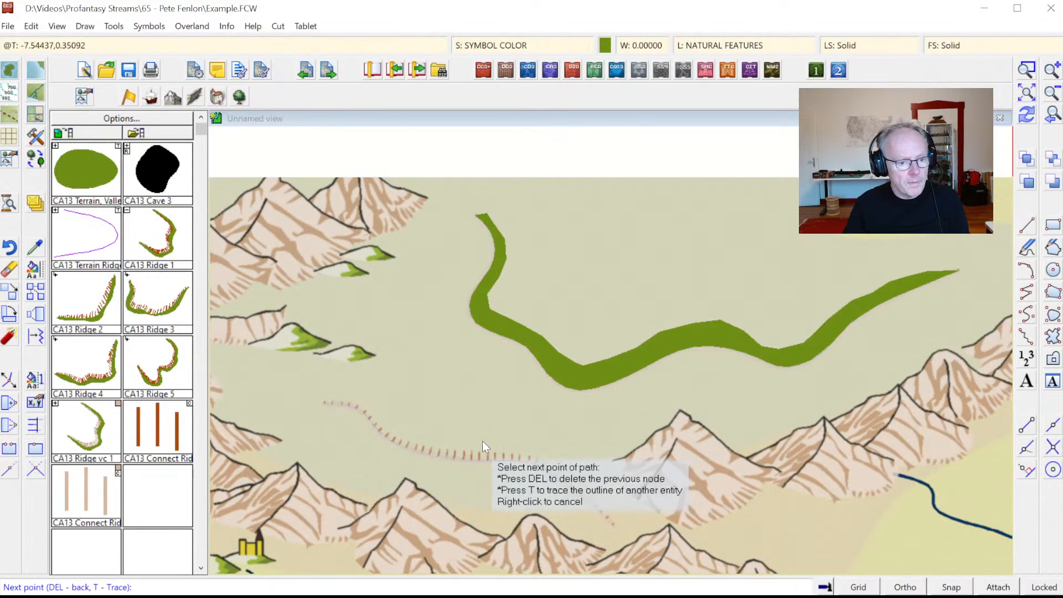
{"action": "right_click", "coordinate": [382, 408]}
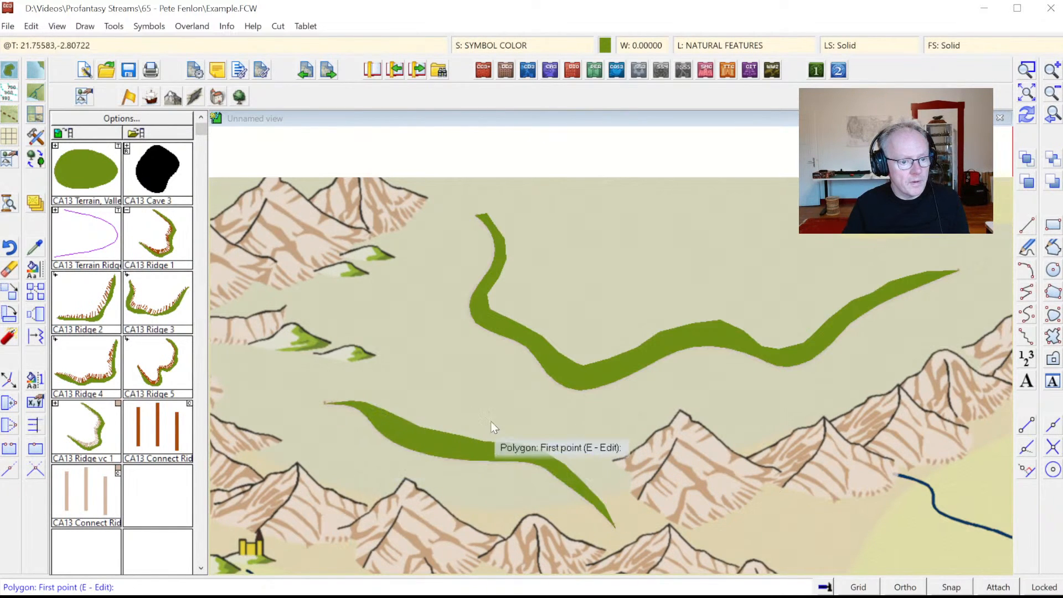
- Redraw the map and erase the two purple ridge construction lines in the north, selecting them by color
{"action": "left_click", "coordinate": [1025, 117]}
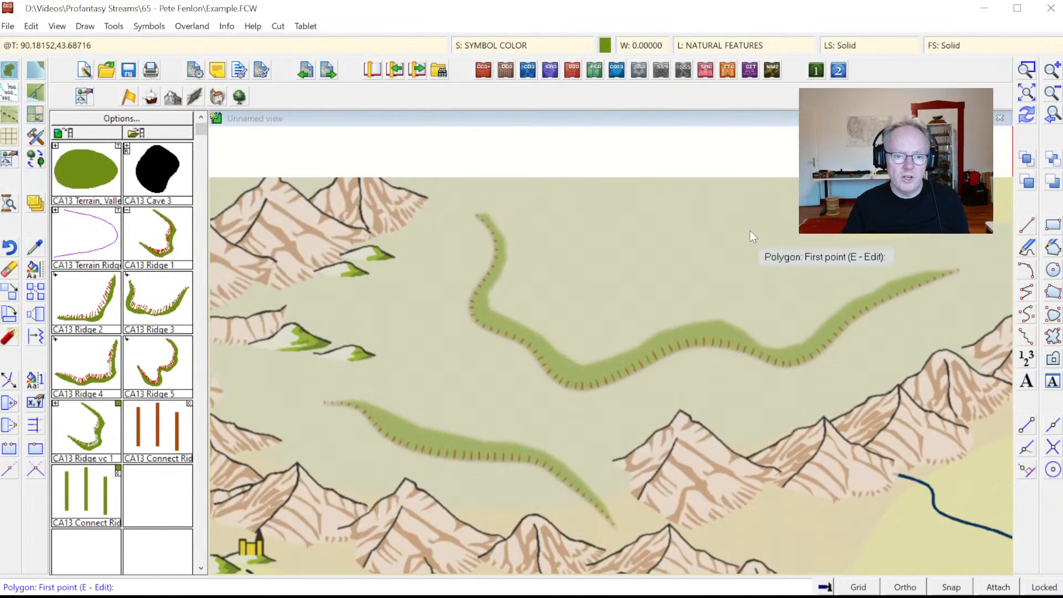
{"action": "left_click", "coordinate": [11, 269]}
{"action": "right_click", "coordinate": [486, 219]}
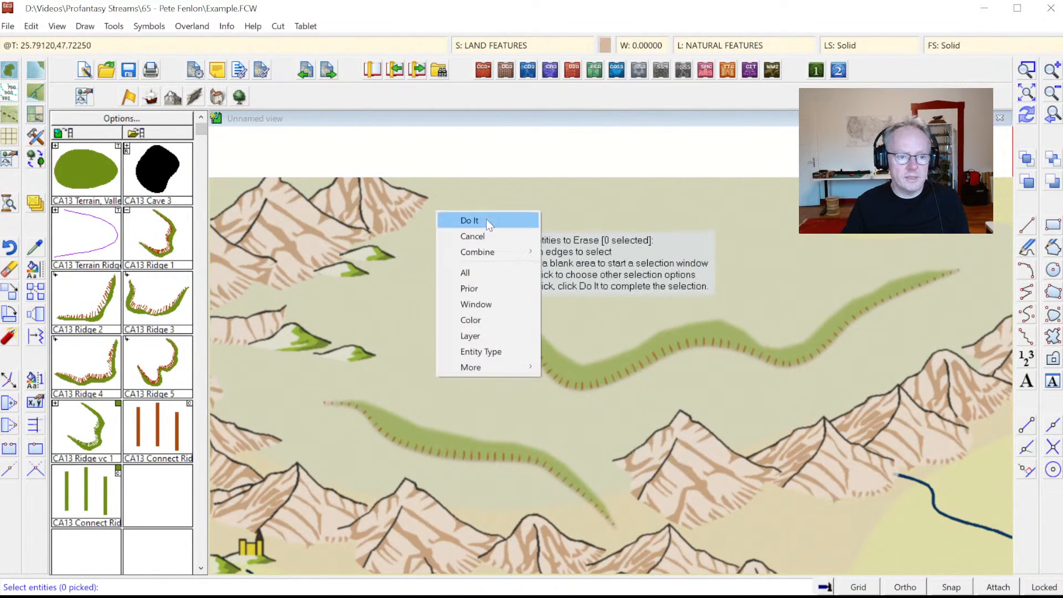
{"action": "left_click", "coordinate": [477, 325]}
{"action": "right_click", "coordinate": [476, 323]}
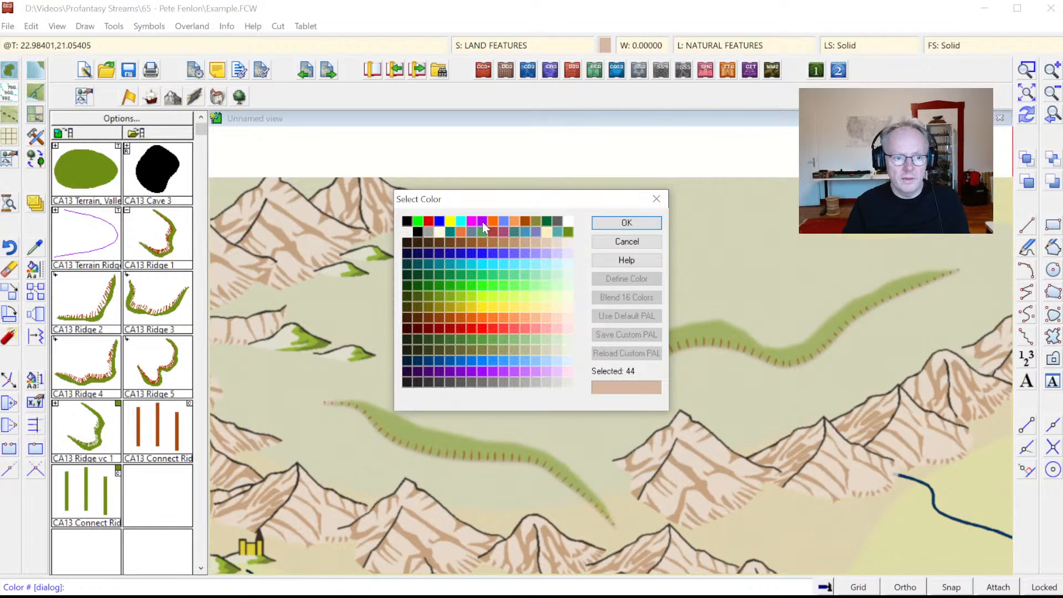
{"action": "left_click", "coordinate": [626, 223]}
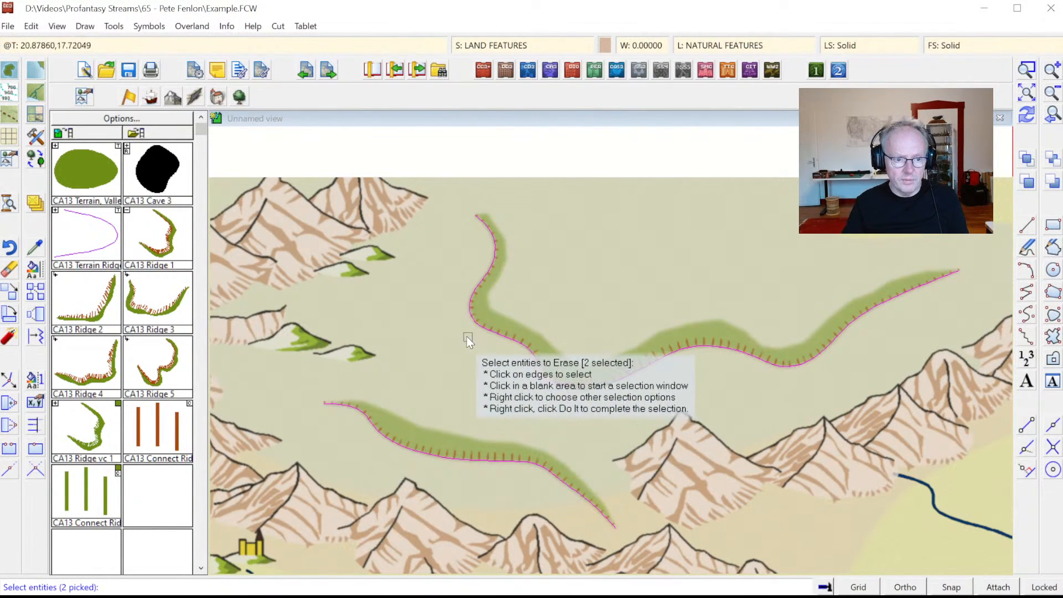
{"action": "key", "text": "Escape"}
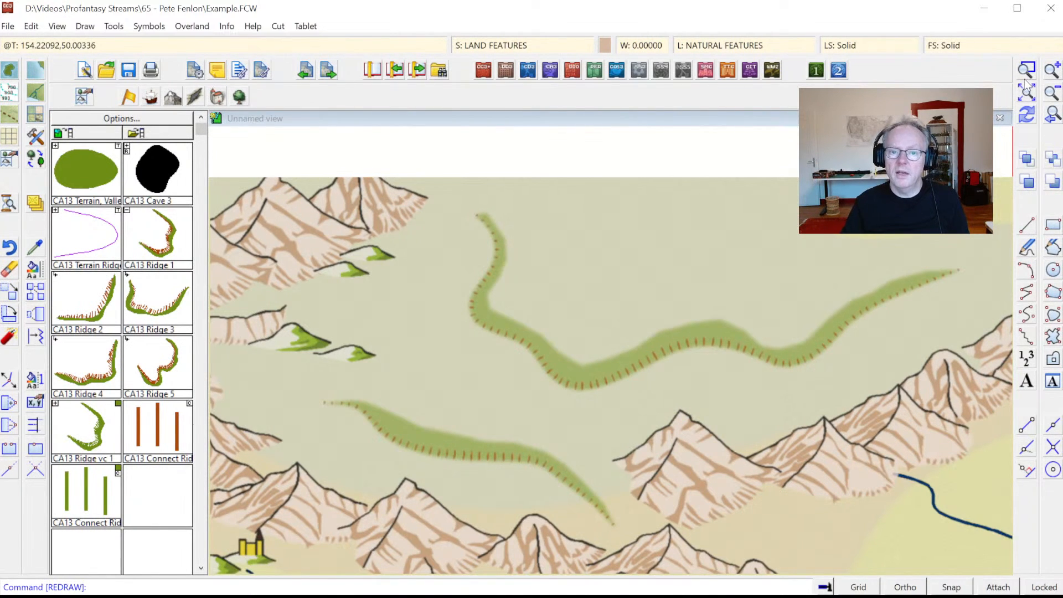
- Draw a smooth ridge construction line winding southeast from just east of the southeastern mountain range
{"action": "left_click", "coordinate": [1051, 93]}
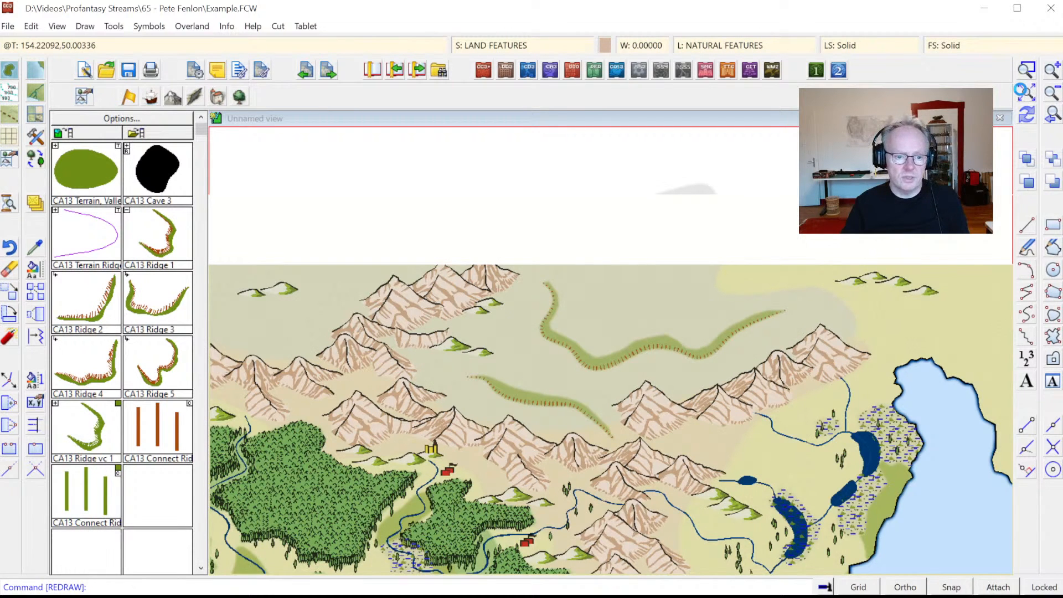
{"action": "left_click", "coordinate": [1024, 93]}
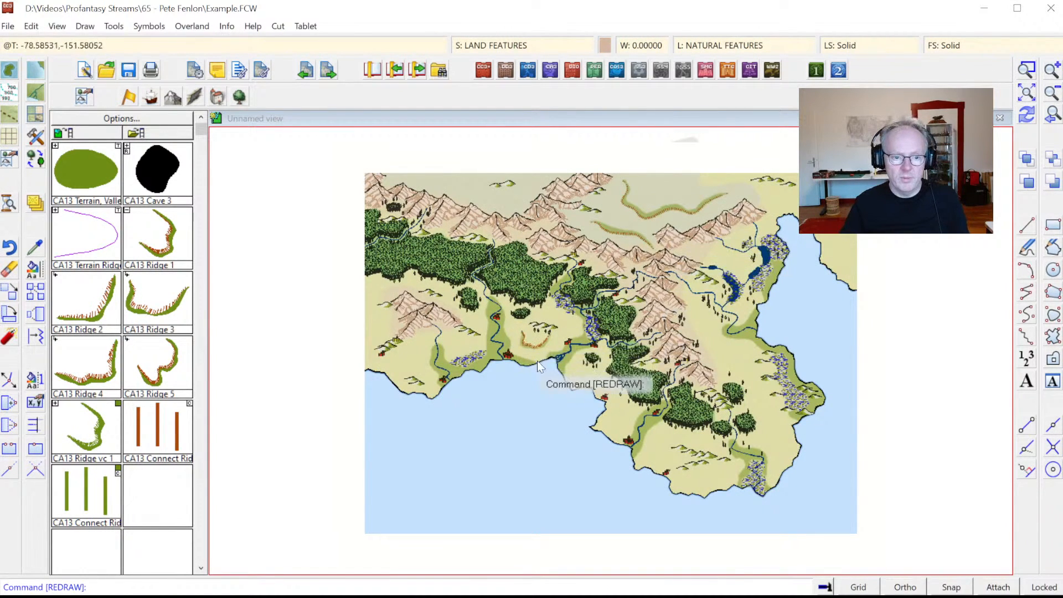
{"action": "left_click", "coordinate": [1026, 70]}
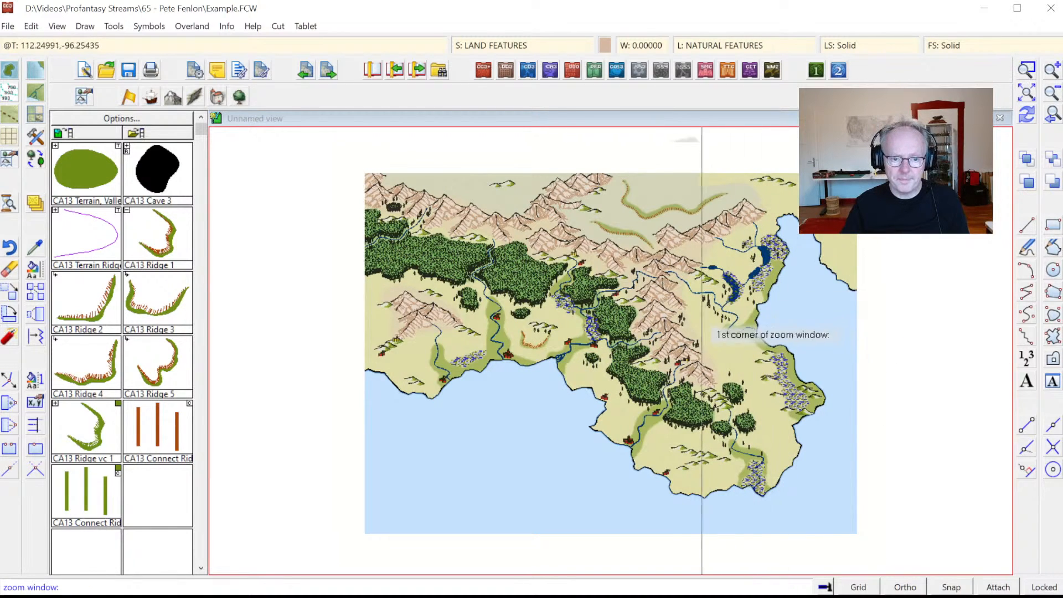
{"action": "left_click", "coordinate": [668, 301]}
{"action": "left_click", "coordinate": [812, 471]}
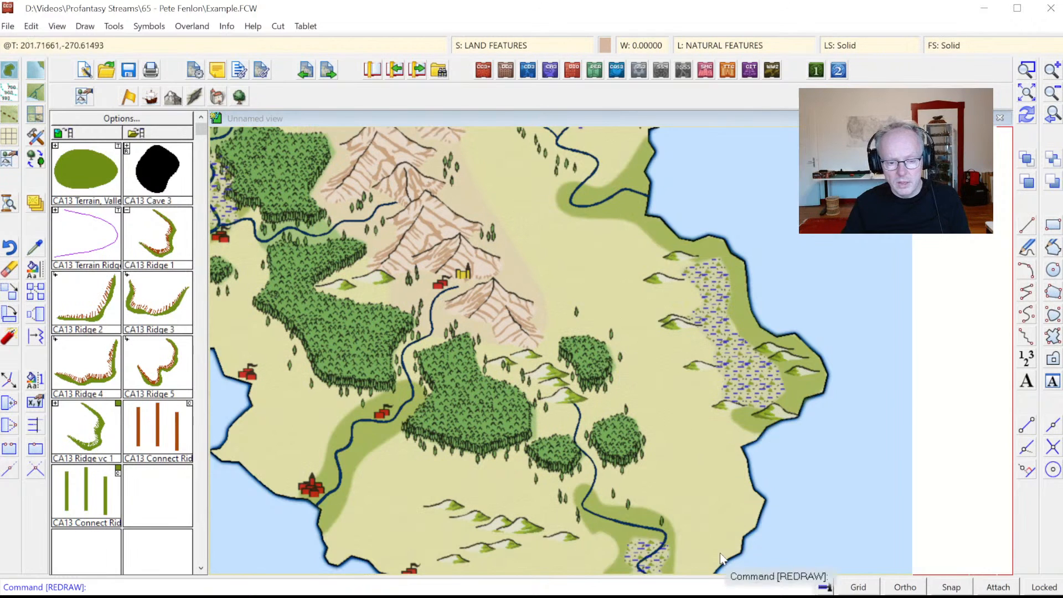
{"action": "left_click", "coordinate": [483, 147]}
{"action": "left_click", "coordinate": [503, 197]}
{"action": "left_click", "coordinate": [505, 209]}
{"action": "left_click", "coordinate": [511, 227]}
{"action": "left_click", "coordinate": [547, 249]}
{"action": "left_click", "coordinate": [548, 268]}
{"action": "left_click", "coordinate": [544, 277]}
{"action": "left_click", "coordinate": [551, 289]}
{"action": "right_click", "coordinate": [548, 287]}
- Draw a shorter, roughly parallel ridge construction line just east of the first, curving down toward the southeast
{"action": "left_click", "coordinate": [568, 229]}
{"action": "left_click", "coordinate": [579, 244]}
{"action": "left_click", "coordinate": [583, 264]}
{"action": "left_click", "coordinate": [607, 284]}
{"action": "left_click", "coordinate": [601, 309]}
{"action": "right_click", "coordinate": [601, 310]}
- Draw a third ridge construction line between the small forests and the eastern swamp, running south and bending southeast toward the coast
{"action": "left_click", "coordinate": [640, 331]}
{"action": "left_click", "coordinate": [655, 342]}
{"action": "left_click", "coordinate": [662, 355]}
{"action": "left_click", "coordinate": [647, 378]}
{"action": "left_click", "coordinate": [658, 400]}
{"action": "left_click", "coordinate": [670, 410]}
{"action": "left_click", "coordinate": [673, 432]}
{"action": "left_click", "coordinate": [696, 443]}
{"action": "left_click", "coordinate": [711, 451]}
{"action": "right_click", "coordinate": [710, 451]}
- Draw a hook-shaped ridge construction line near the southeastern coast, curving south and back west toward the river
{"action": "left_click", "coordinate": [713, 468]}
{"action": "left_click", "coordinate": [727, 490]}
{"action": "left_click", "coordinate": [692, 513]}
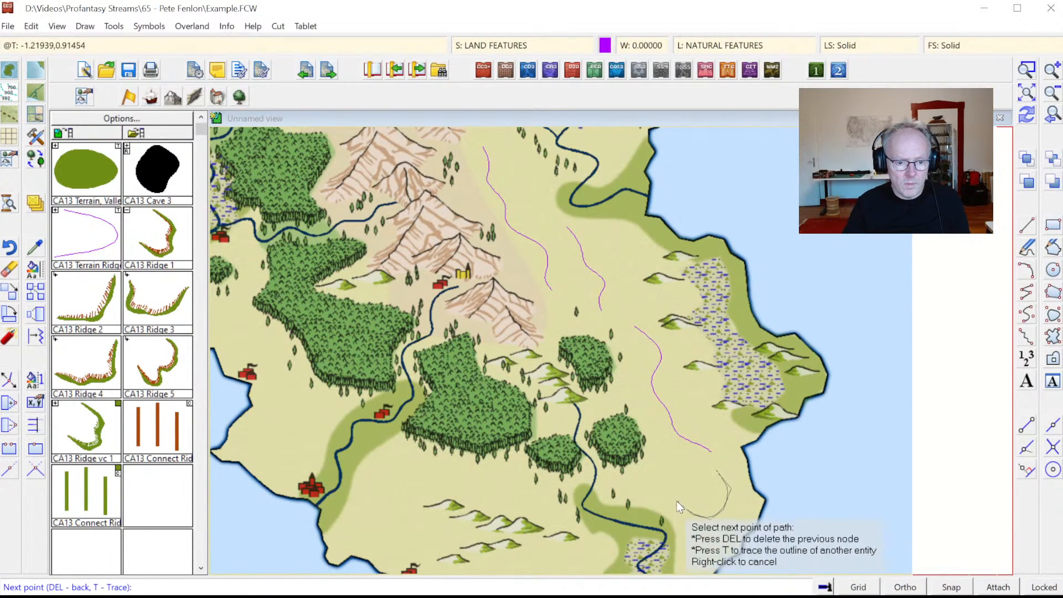
{"action": "left_click", "coordinate": [633, 487]}
{"action": "right_click", "coordinate": [633, 487]}
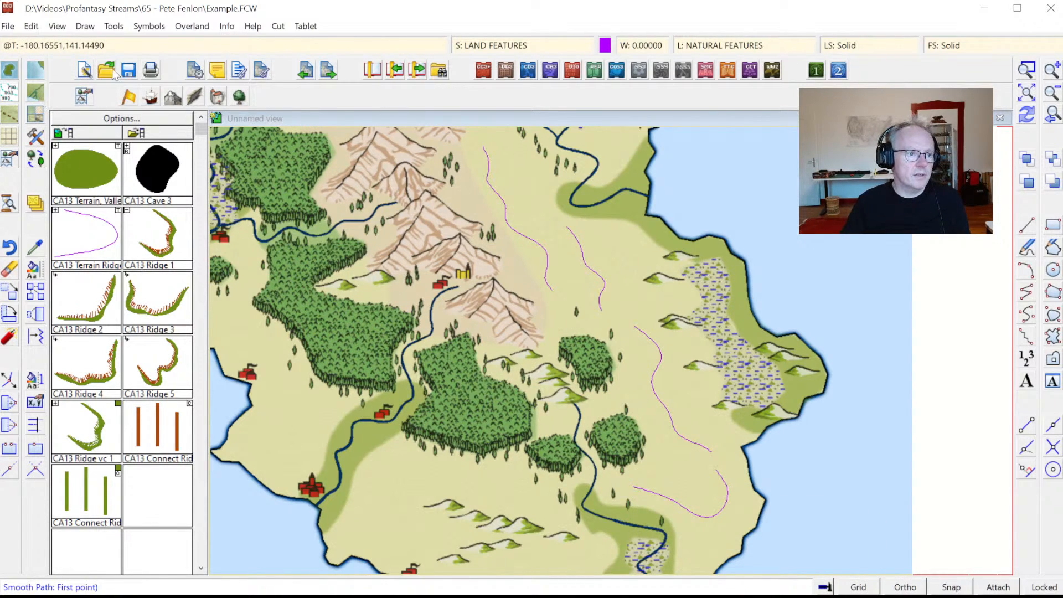
- Place CA13 Ridge Piece Brown symbols along the two northernmost new lines, 2 apart, scaled 20% at the ends and 100% at the center
{"action": "left_click", "coordinate": [85, 26]}
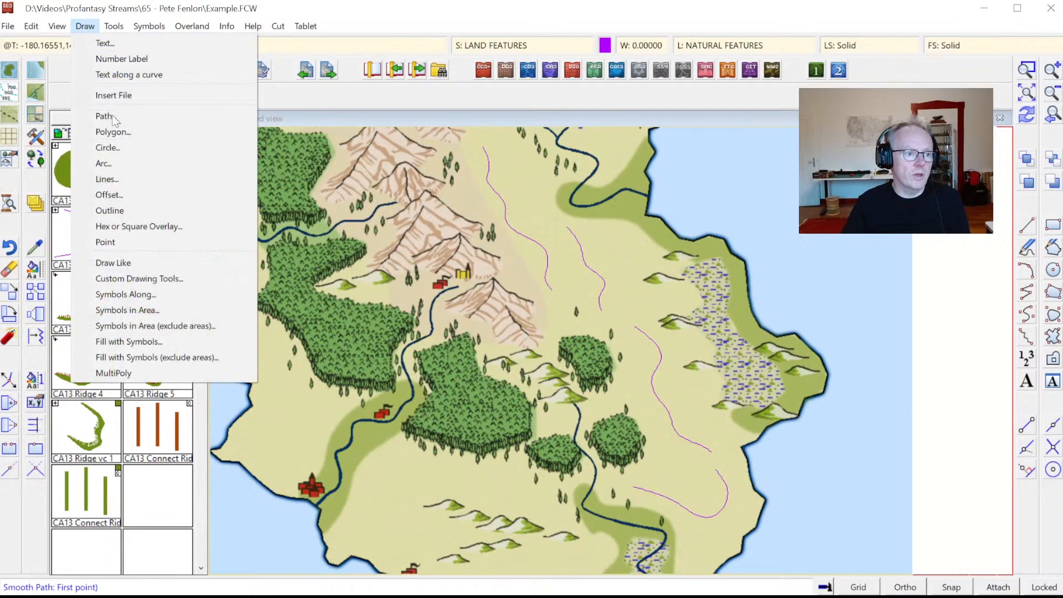
{"action": "left_click", "coordinate": [143, 293]}
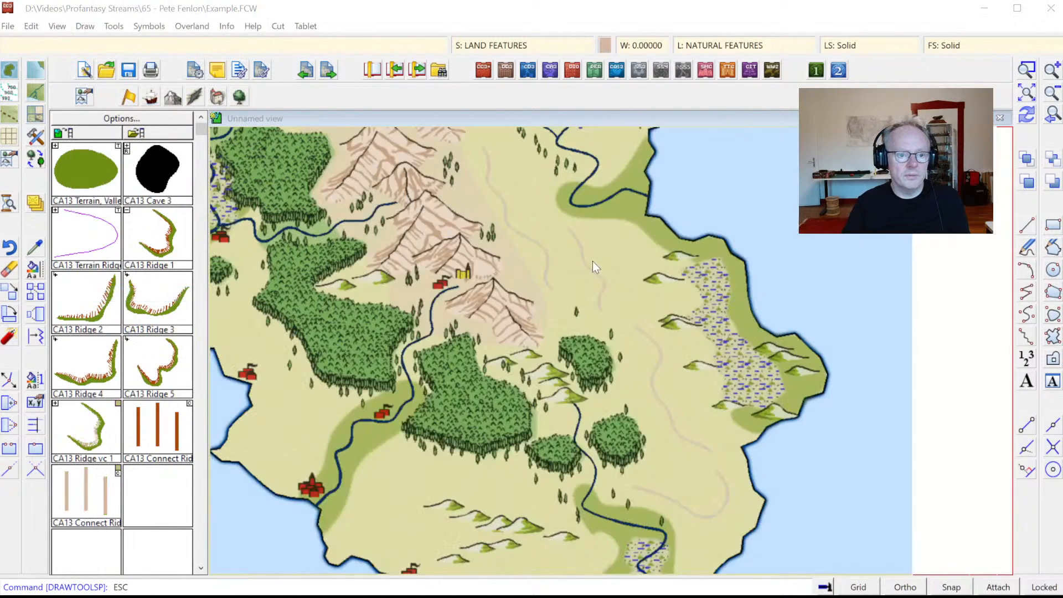
{"action": "left_click", "coordinate": [703, 486]}
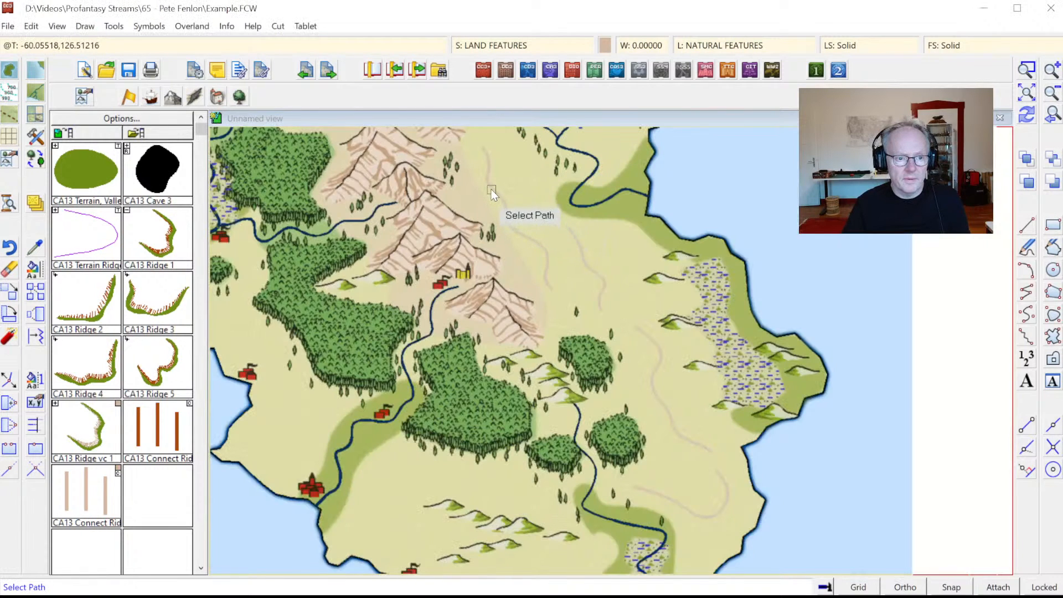
{"action": "left_click", "coordinate": [491, 189]}
{"action": "right_click", "coordinate": [593, 267]}
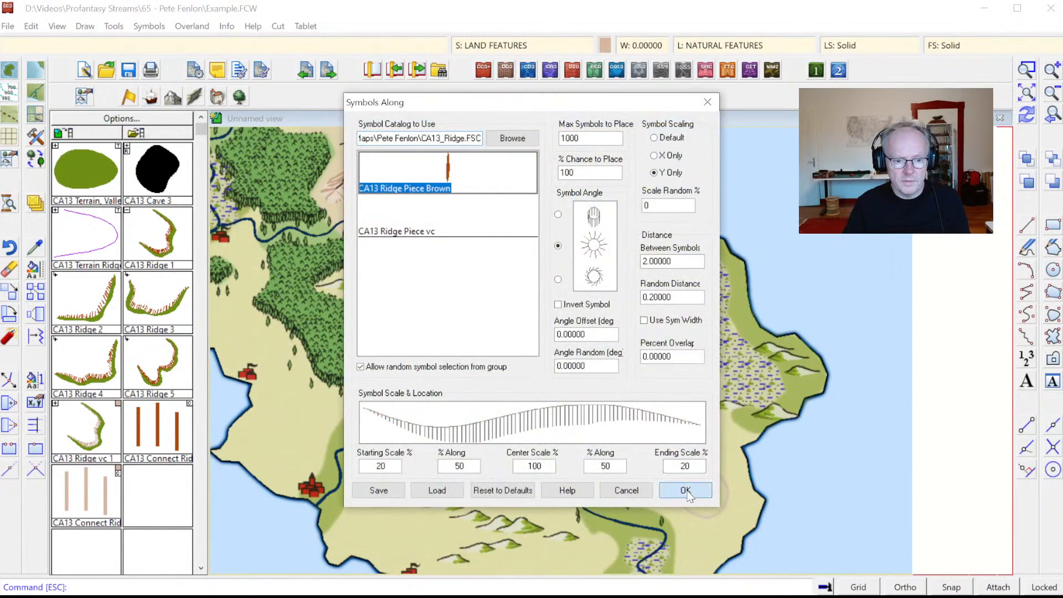
{"action": "left_click", "coordinate": [687, 490]}
{"action": "left_click", "coordinate": [590, 268]}
{"action": "right_click", "coordinate": [589, 268]}
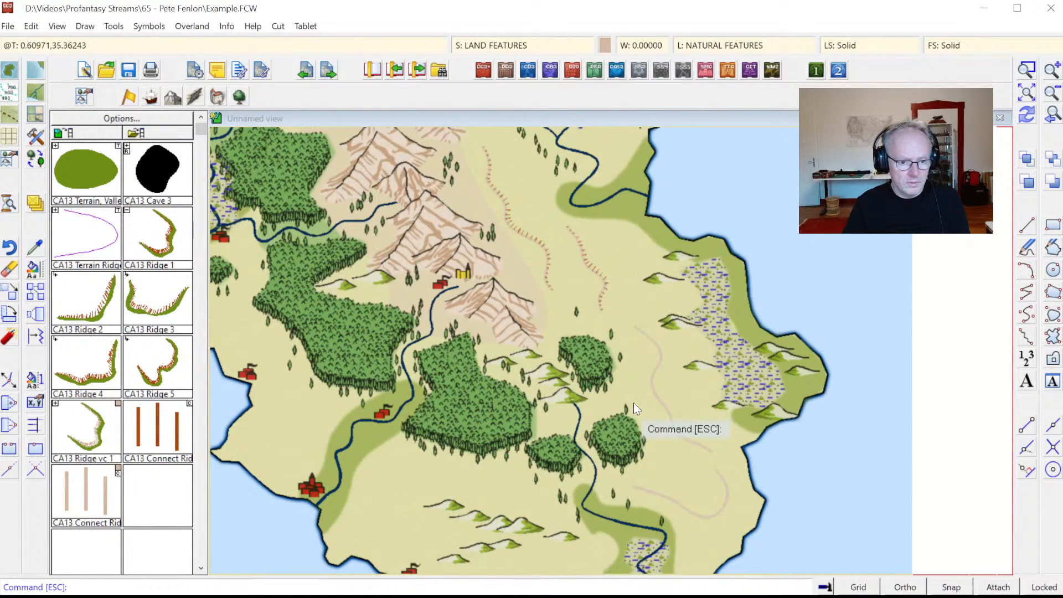
- Place the same brown ridge piece symbols along the third line and the hook-shaped line near the southeastern coast
{"action": "right_click", "coordinate": [633, 403]}
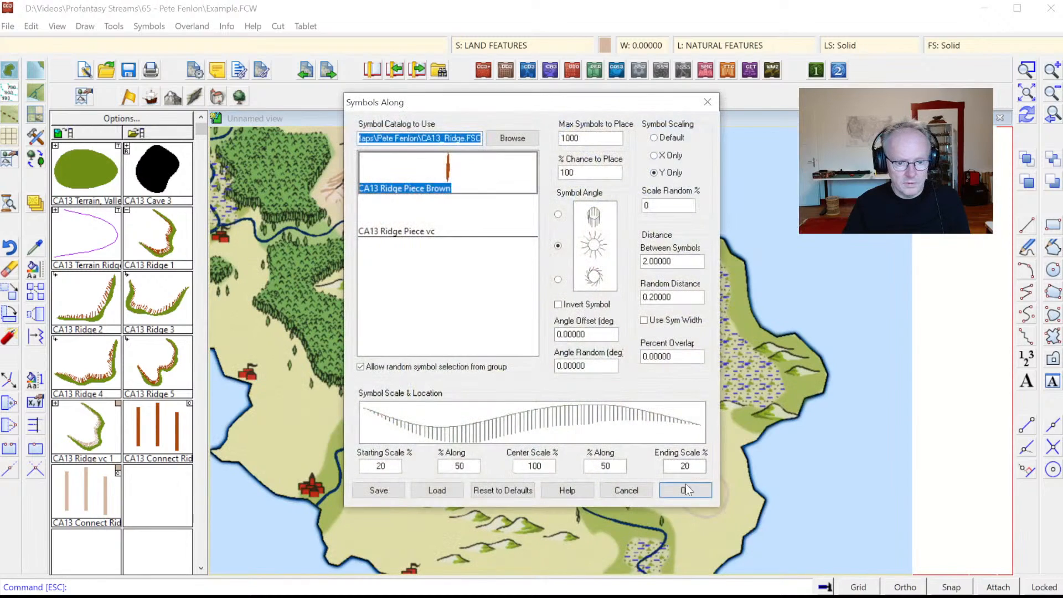
{"action": "left_click", "coordinate": [685, 490]}
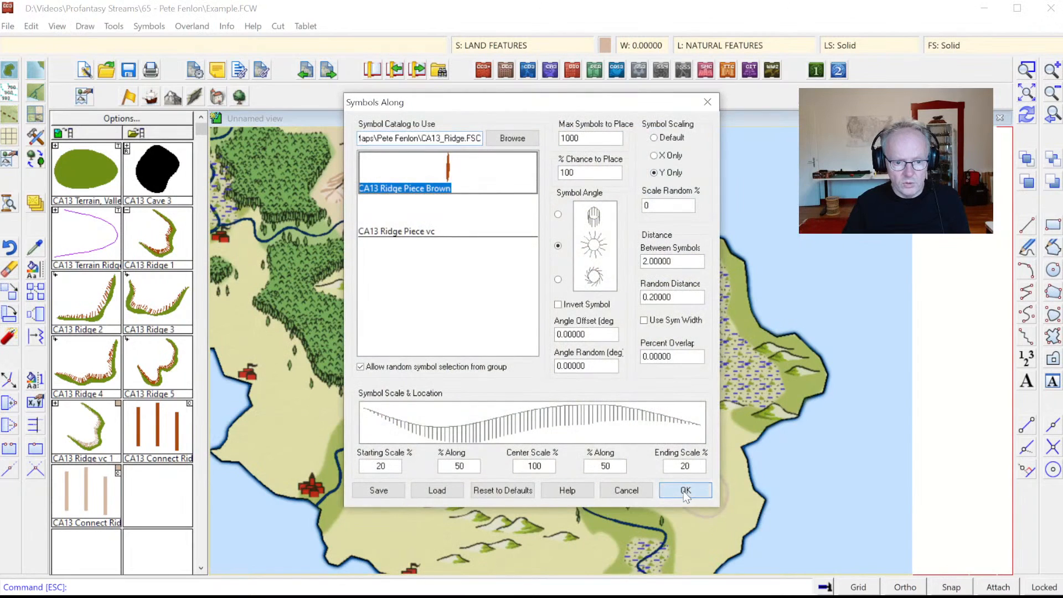
{"action": "left_click", "coordinate": [685, 490]}
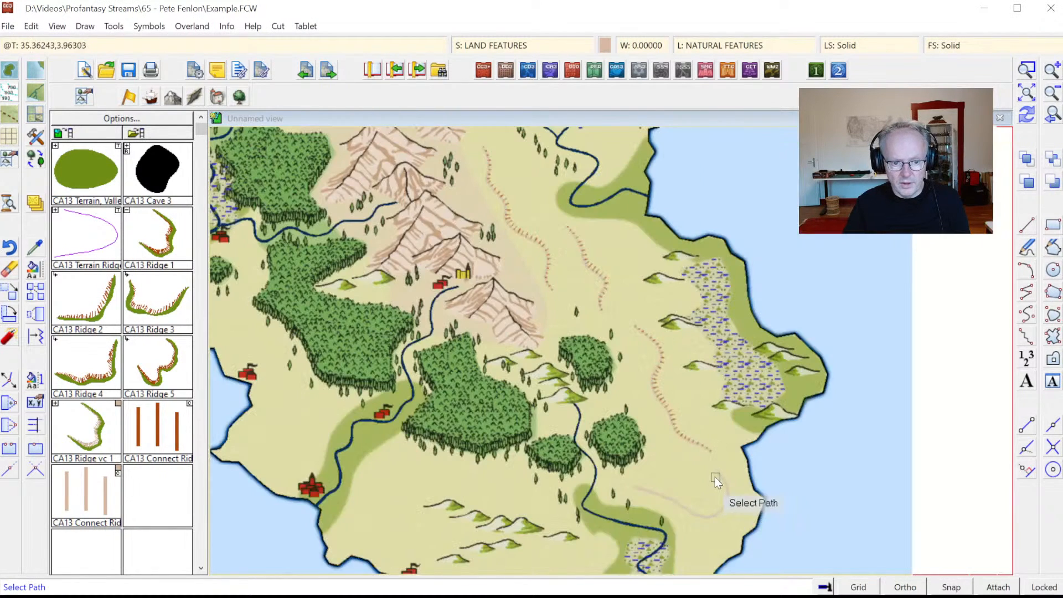
{"action": "left_click", "coordinate": [722, 487]}
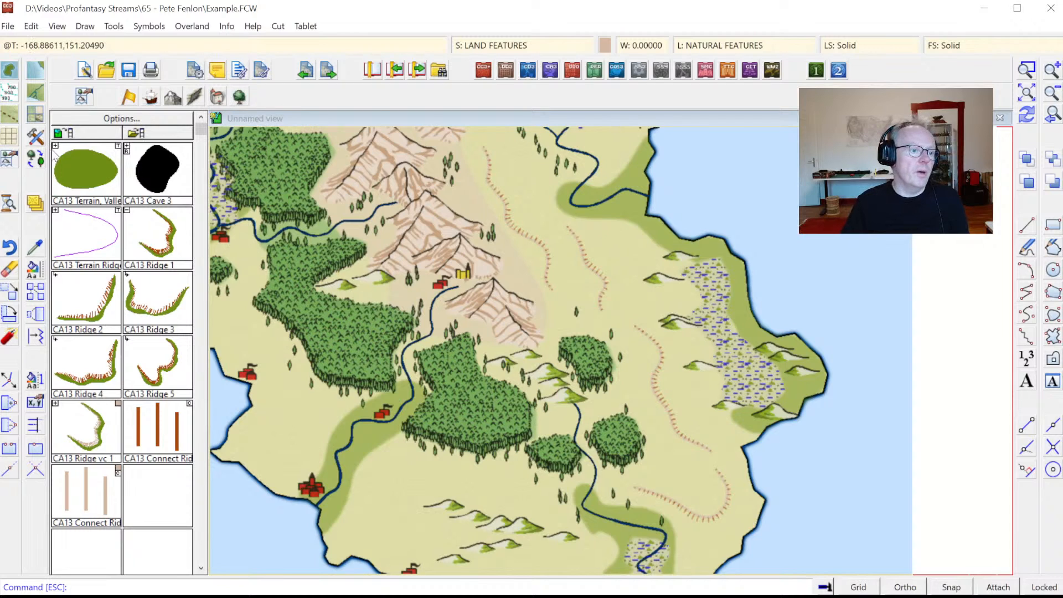
- Draw a Terrain, Ridge Shadow polygon for the ridge beside the mountains, tracing its full line and closing the shape along its east side
{"action": "left_click", "coordinate": [35, 115]}
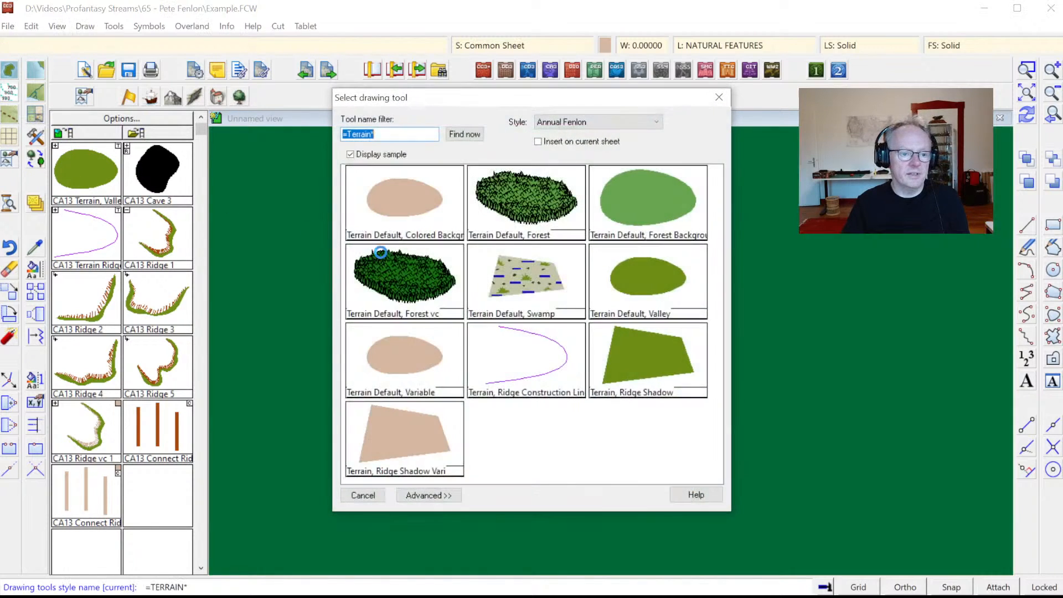
{"action": "double_click", "coordinate": [632, 365]}
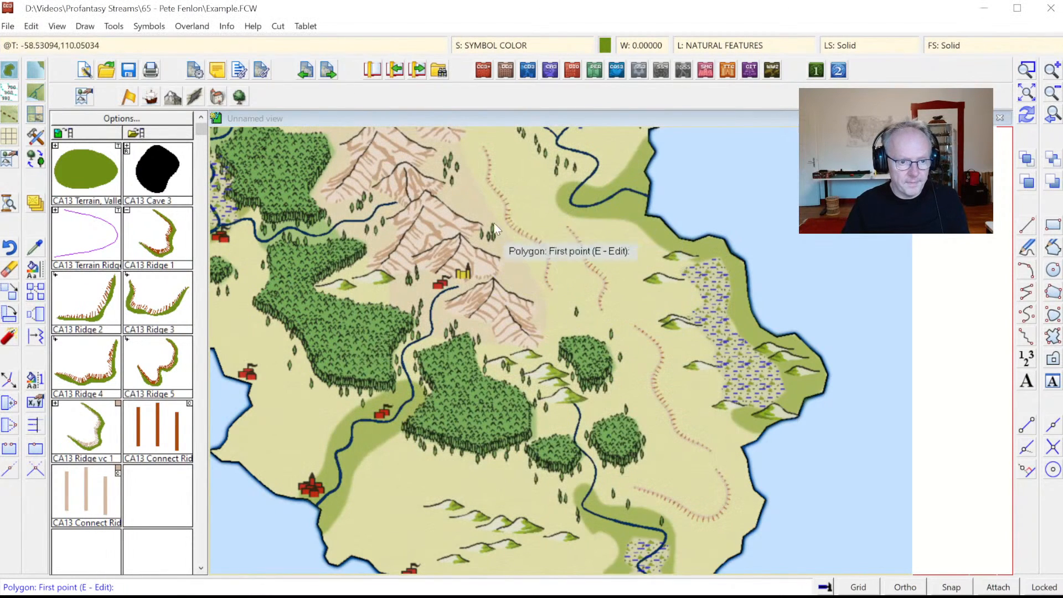
{"action": "left_click", "coordinate": [492, 150]}
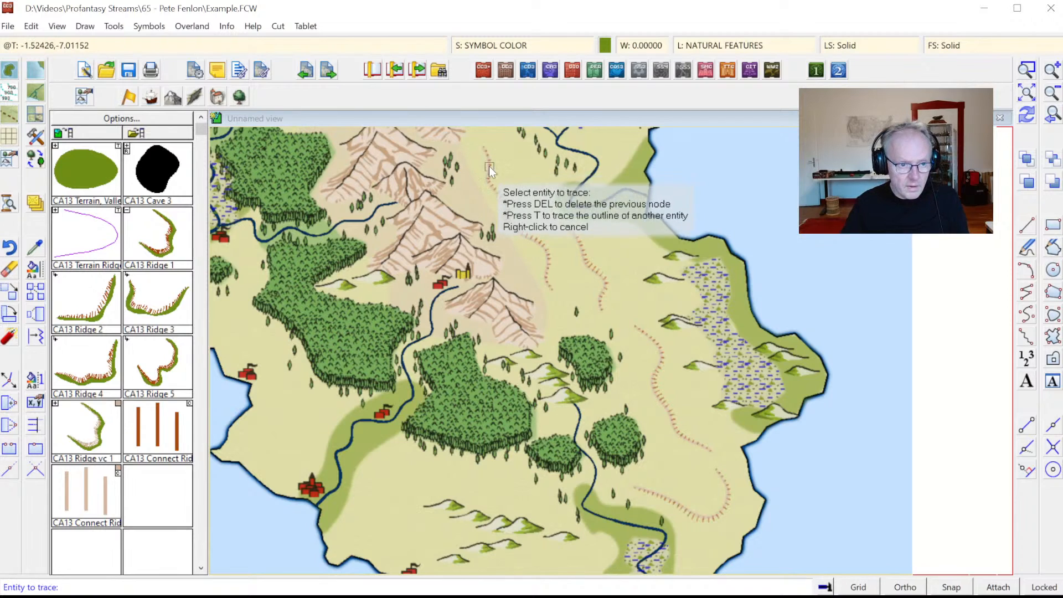
{"action": "key", "text": "t"}
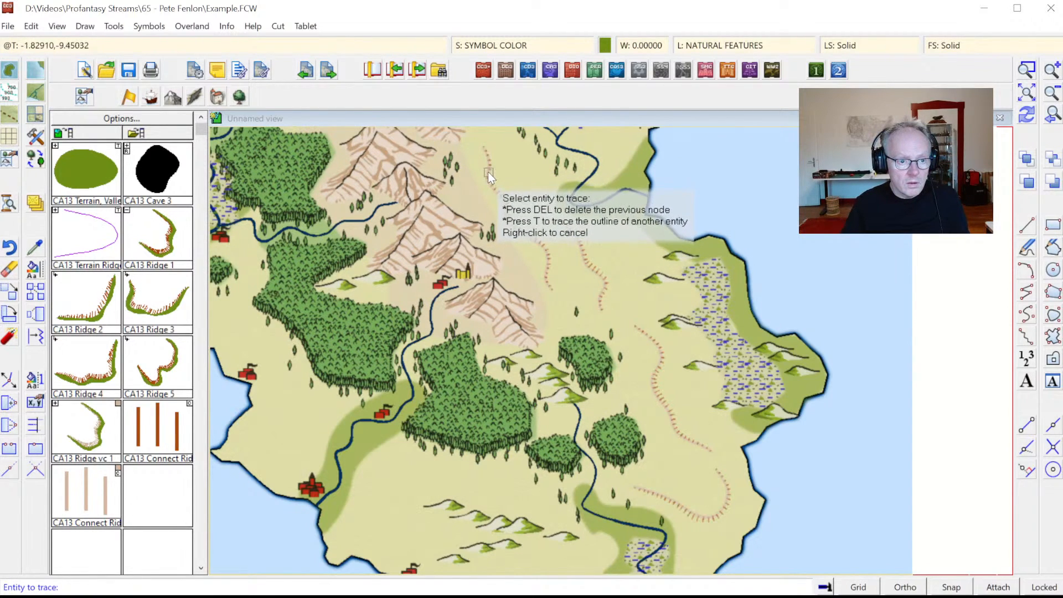
{"action": "left_click", "coordinate": [487, 171]}
{"action": "left_click", "coordinate": [503, 201]}
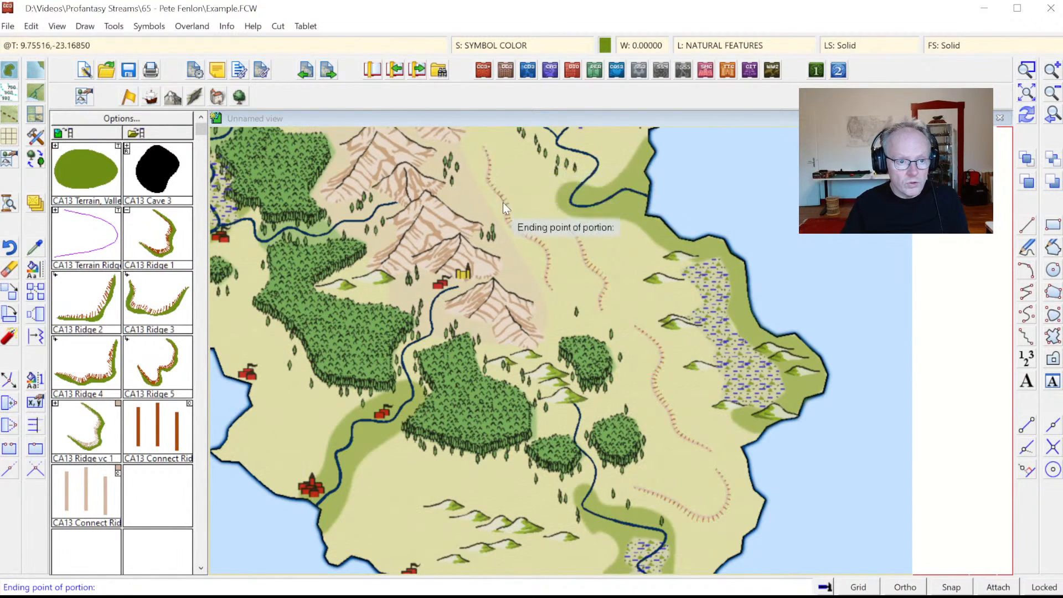
{"action": "left_click", "coordinate": [555, 290]}
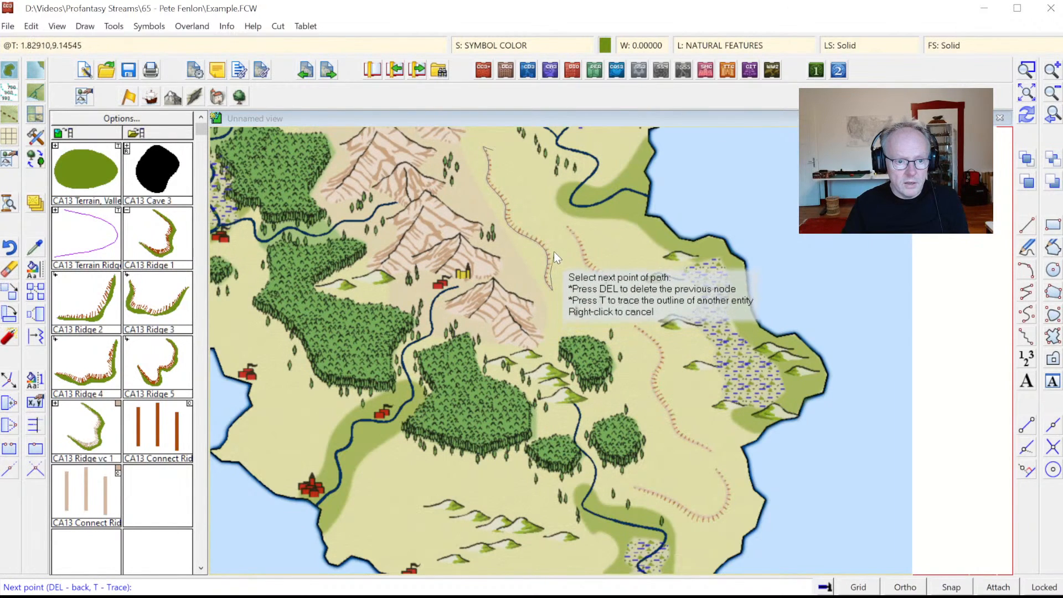
{"action": "left_click", "coordinate": [493, 174]}
{"action": "left_click", "coordinate": [492, 151]}
{"action": "right_click", "coordinate": [492, 152]}
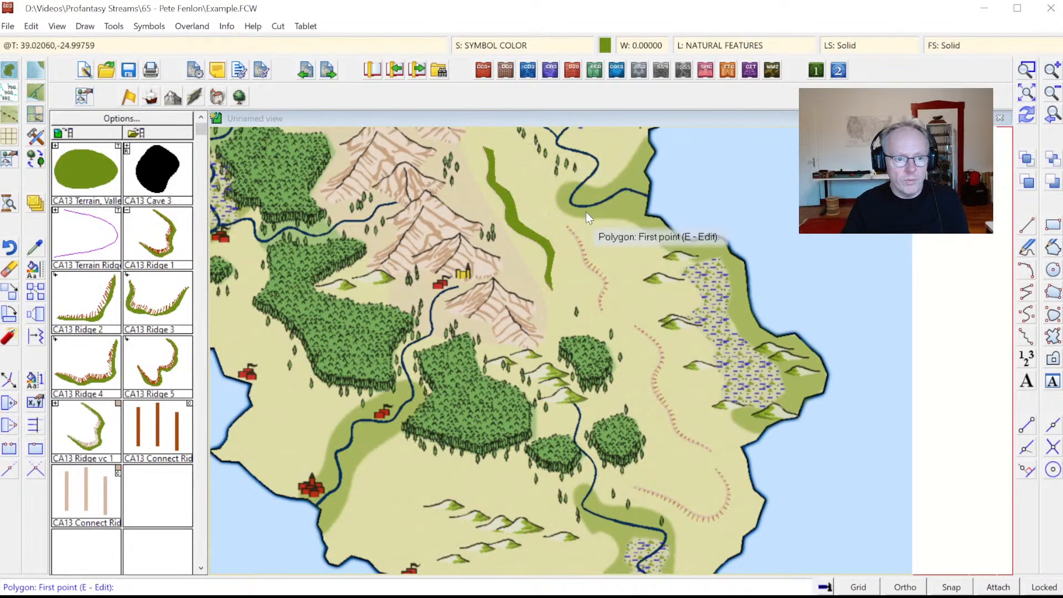
- Draw a ridge shadow polygon point by point along the short second ridge, closing it just east of the line
{"action": "left_click", "coordinate": [571, 225]}
{"action": "left_click", "coordinate": [583, 248]}
{"action": "left_click", "coordinate": [591, 264]}
{"action": "left_click", "coordinate": [600, 274]}
{"action": "left_click", "coordinate": [607, 284]}
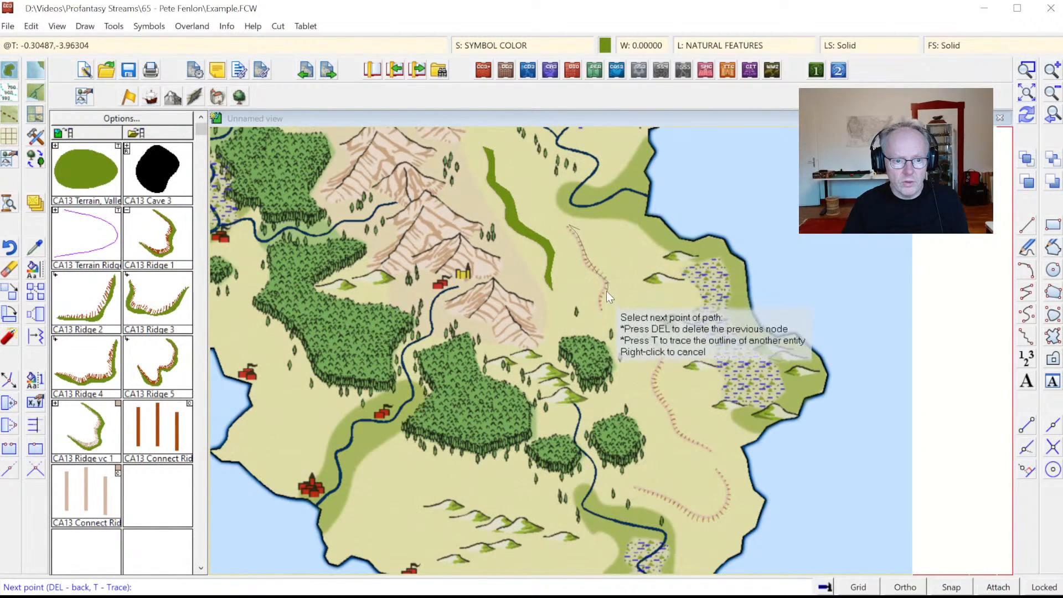
{"action": "left_click", "coordinate": [606, 311]}
{"action": "left_click", "coordinate": [614, 291]}
{"action": "left_click", "coordinate": [601, 266]}
{"action": "left_click", "coordinate": [590, 248]}
{"action": "left_click", "coordinate": [582, 234]}
{"action": "right_click", "coordinate": [582, 233]}
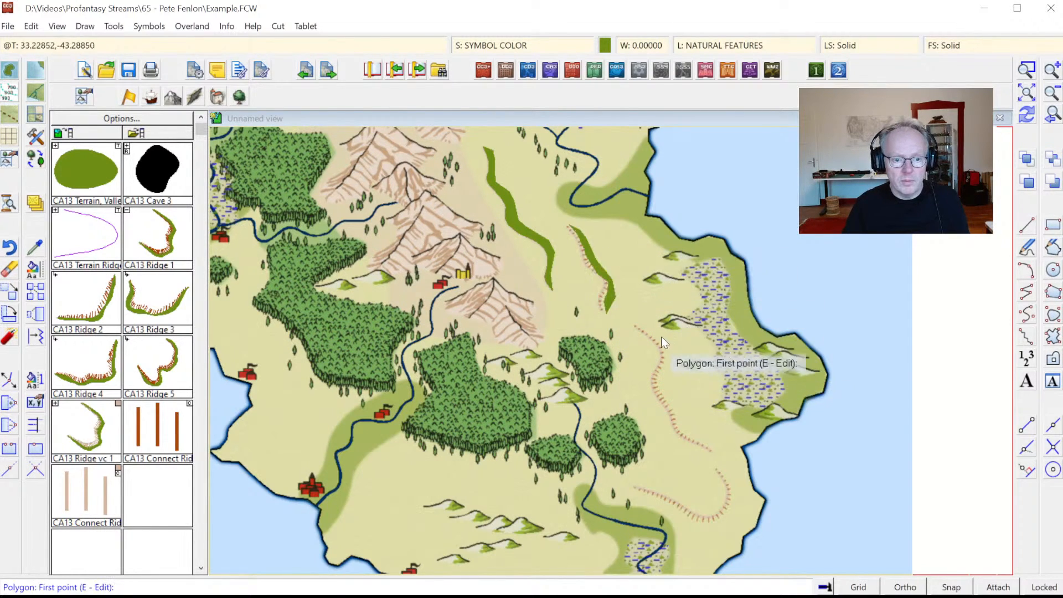
{"action": "left_click", "coordinate": [634, 323]}
{"action": "left_click", "coordinate": [649, 331]}
{"action": "right_click", "coordinate": [649, 339]}
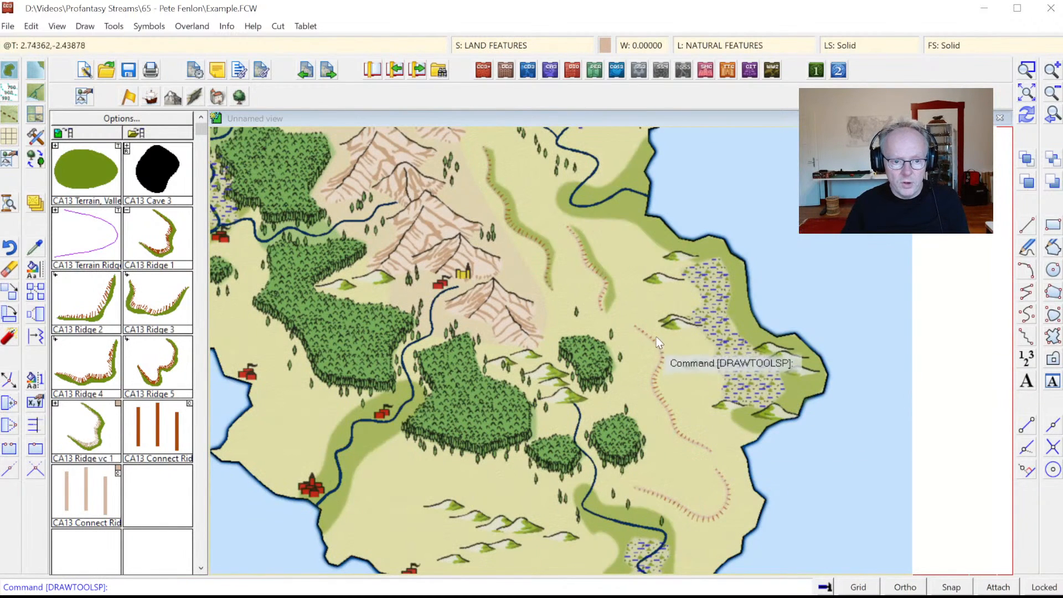
- Draw a Terrain, Ridge Shadow polygon for the third ridge, tracing its full line and closing the shape just east of it
{"action": "right_click", "coordinate": [655, 338]}
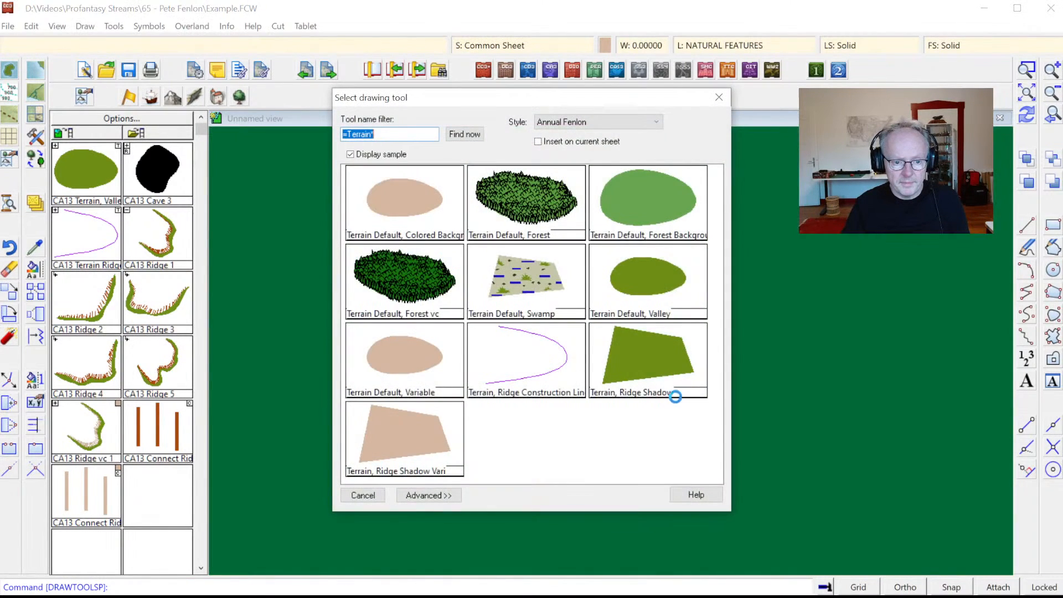
{"action": "double_click", "coordinate": [657, 349]}
{"action": "left_click", "coordinate": [659, 341]}
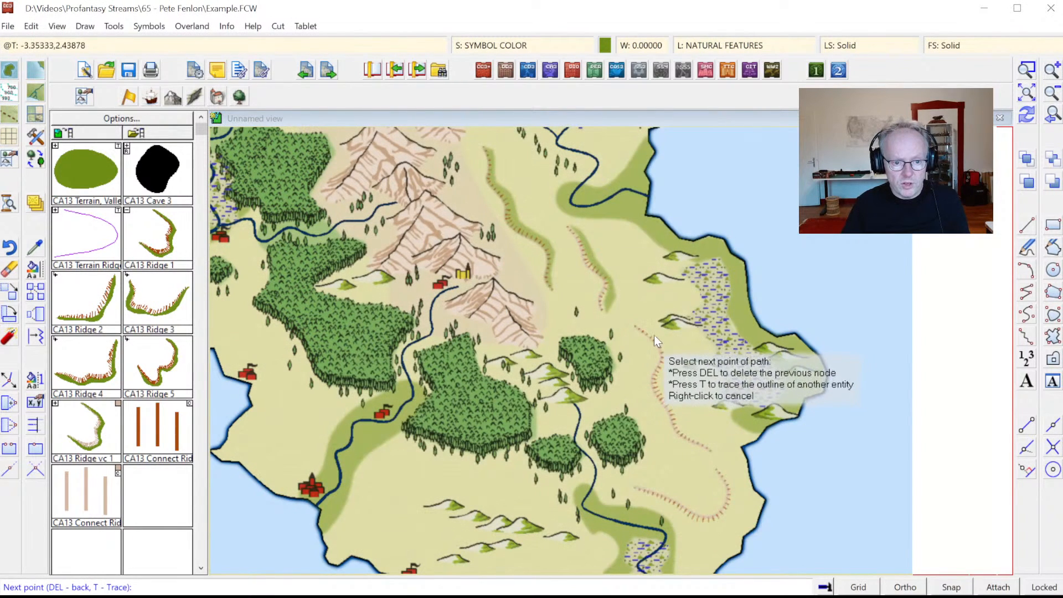
{"action": "key", "text": "t"}
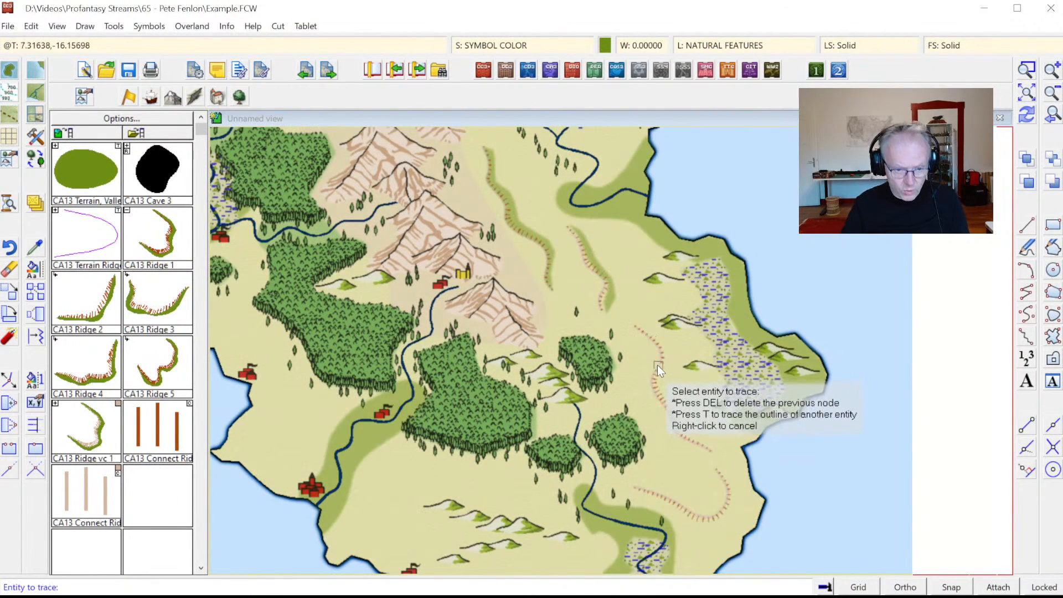
{"action": "left_click", "coordinate": [645, 343]}
{"action": "left_click", "coordinate": [634, 330]}
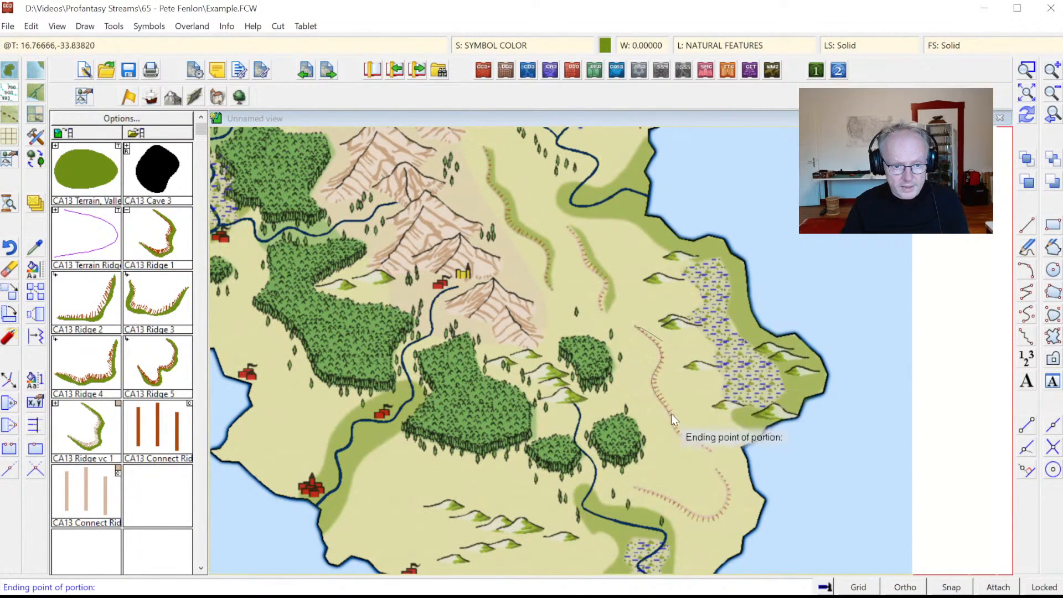
{"action": "left_click", "coordinate": [712, 447]}
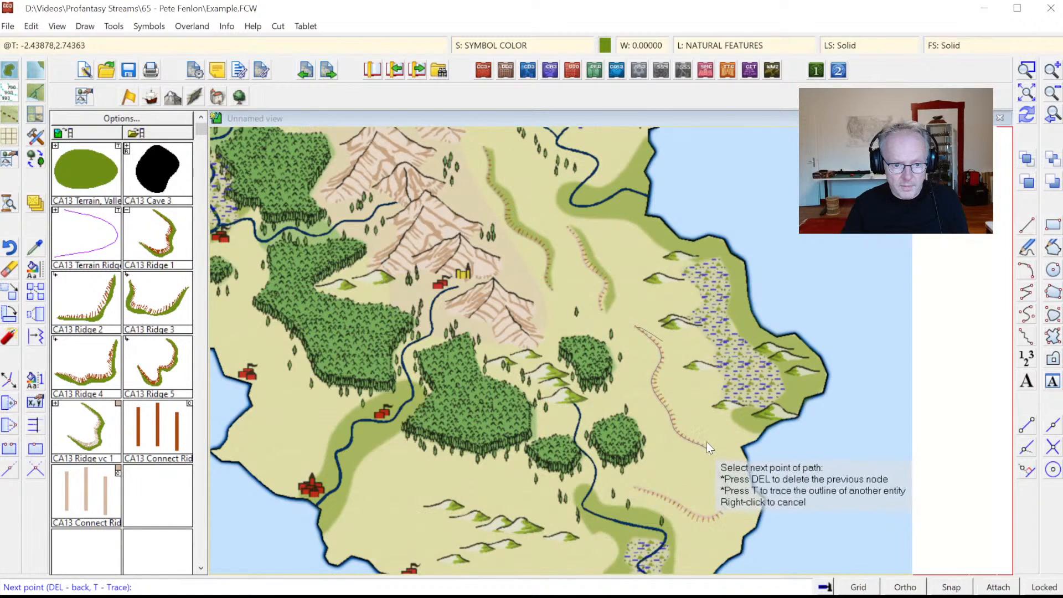
{"action": "left_click", "coordinate": [678, 421]}
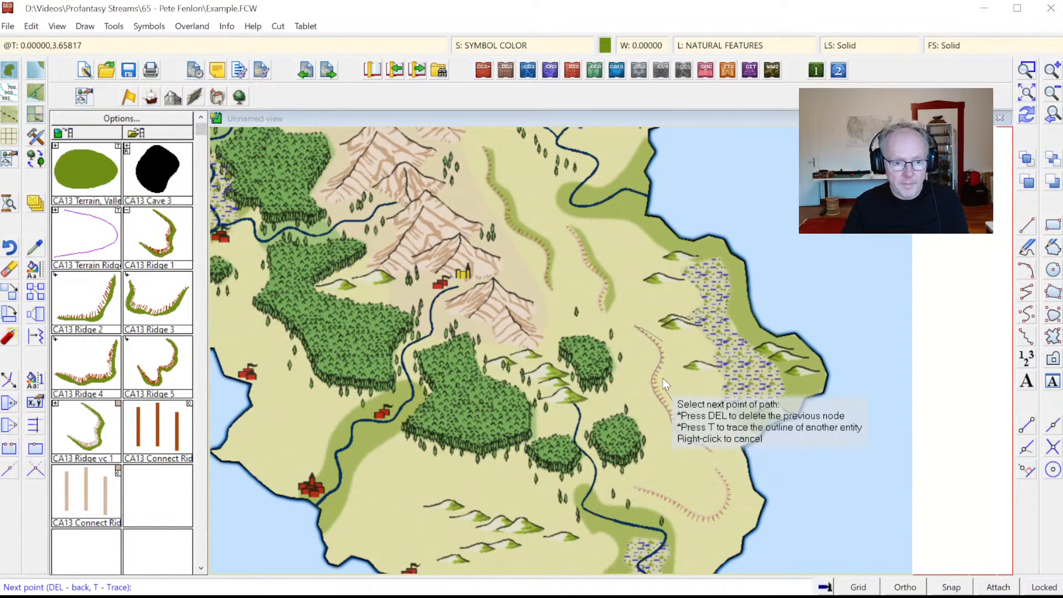
{"action": "right_click", "coordinate": [673, 361]}
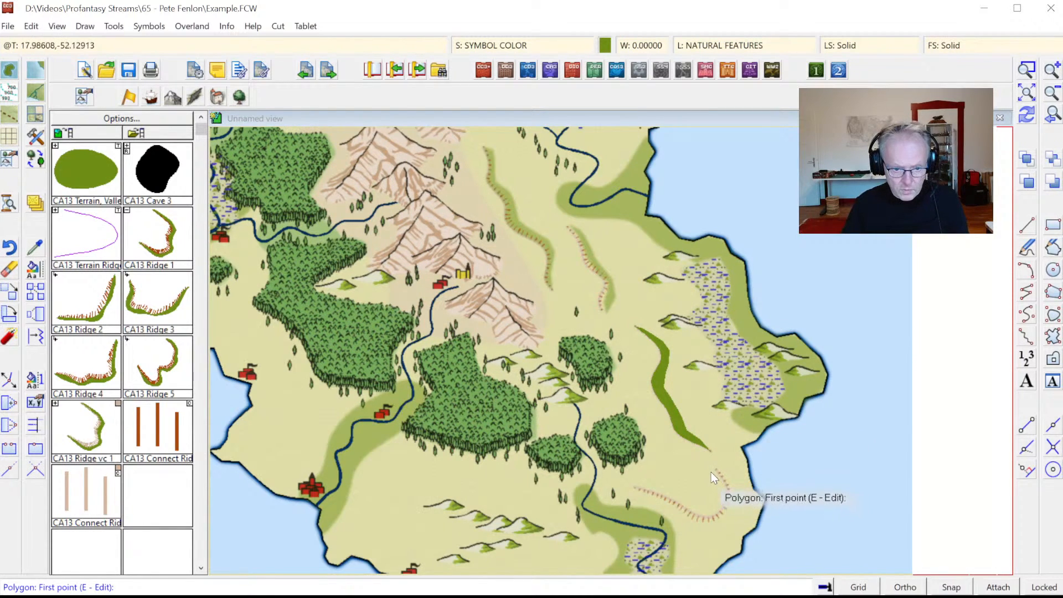
- Draw a ridge shadow polygon point by point around the outer side of the hook-shaped ridge near the southeastern coast
{"action": "left_click", "coordinate": [716, 466]}
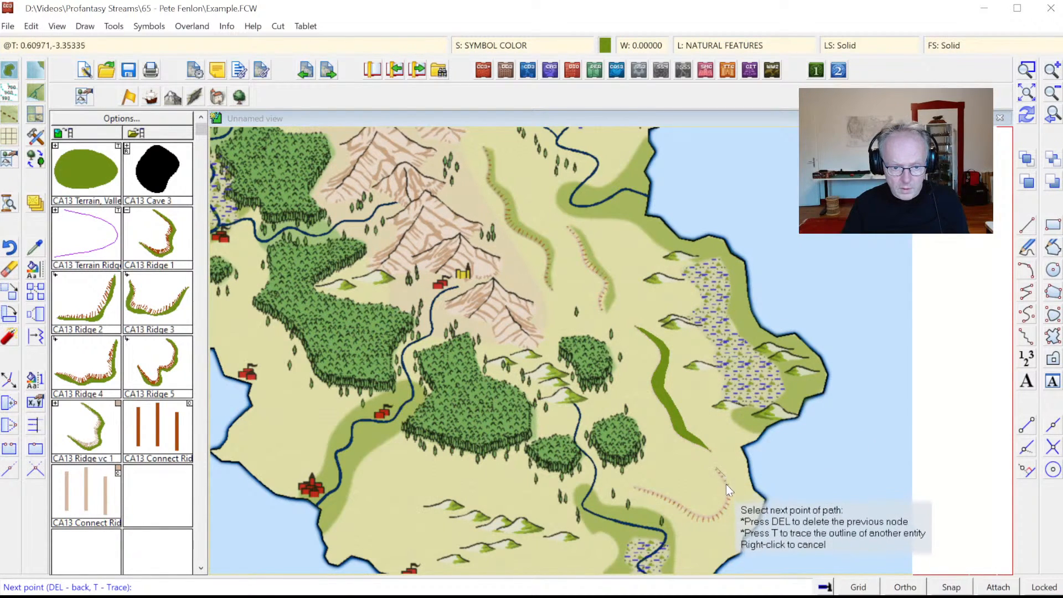
{"action": "left_click", "coordinate": [731, 493]}
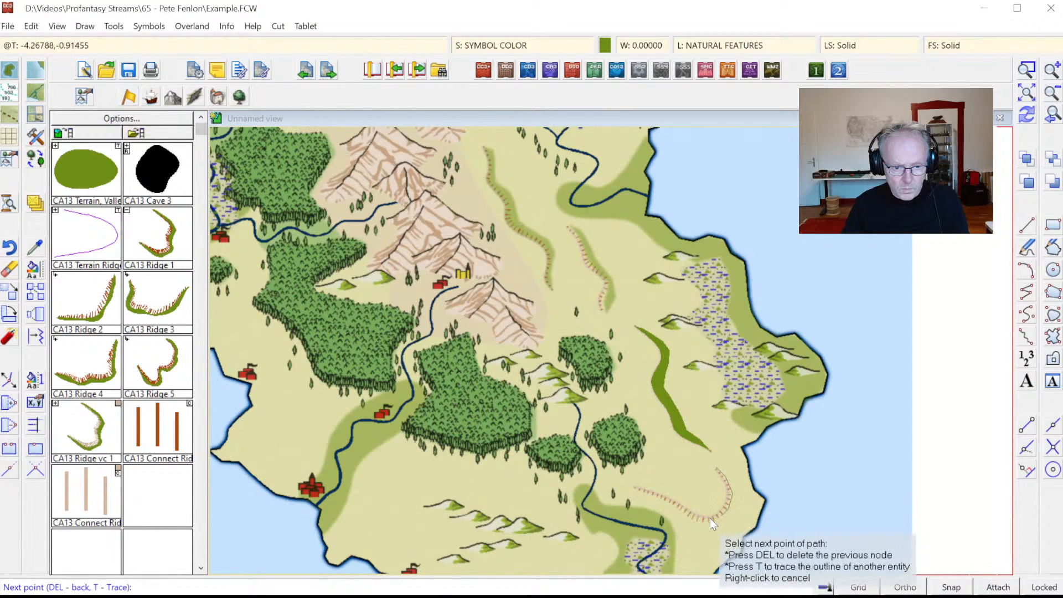
{"action": "left_click", "coordinate": [633, 487]}
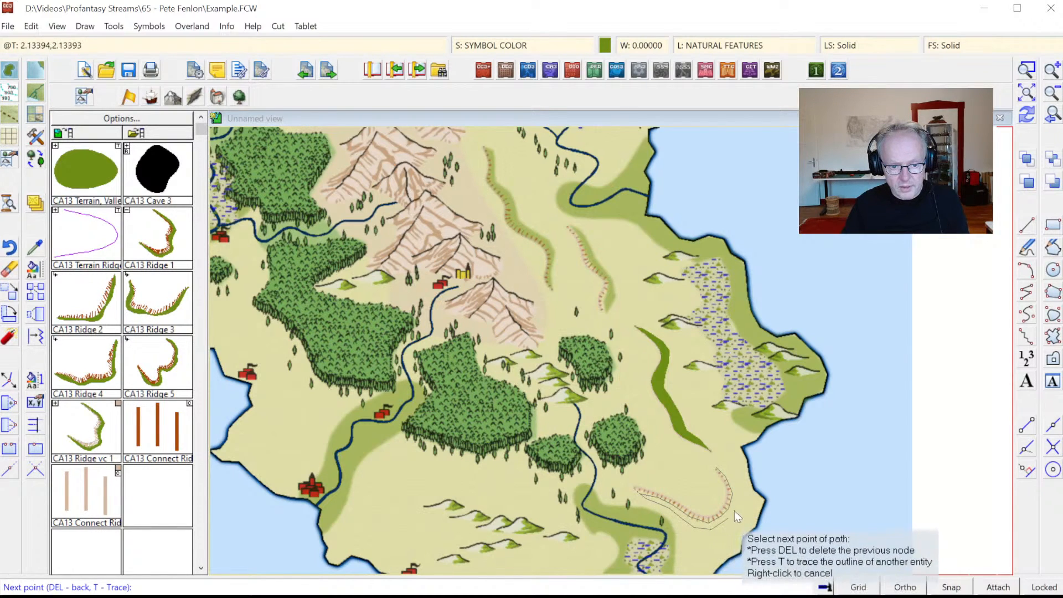
{"action": "right_click", "coordinate": [734, 485]}
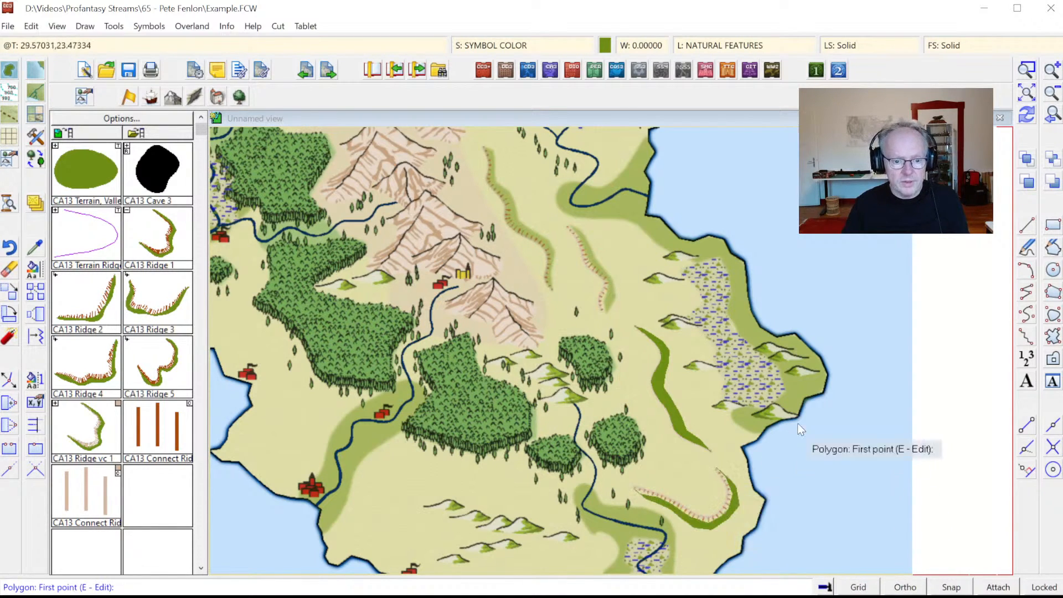
- Erase all purple ridge construction lines, selecting them by color number 7
{"action": "left_click", "coordinate": [14, 268]}
{"action": "right_click", "coordinate": [427, 246]}
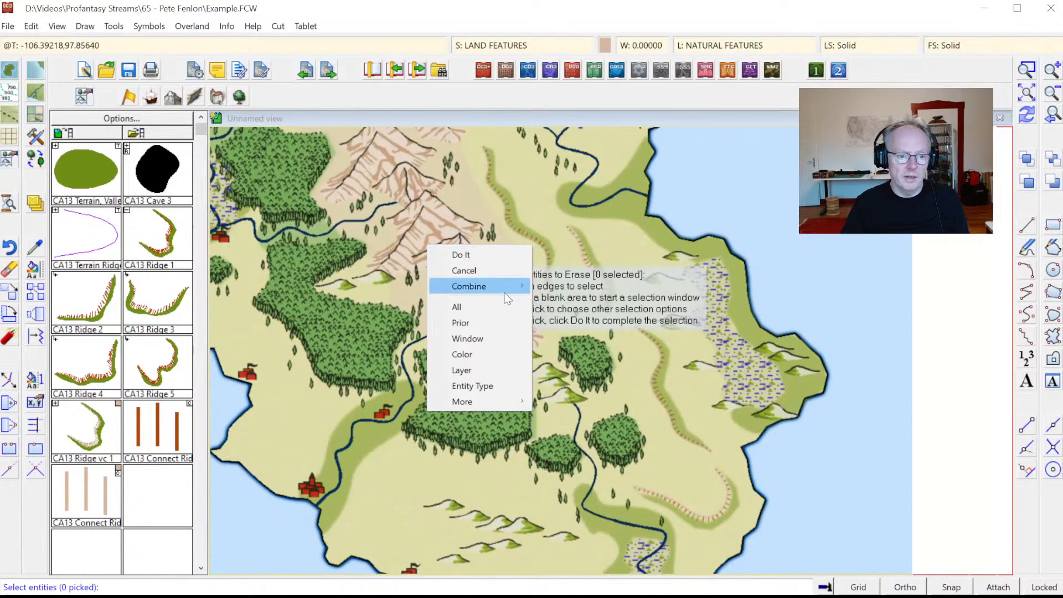
{"action": "left_click", "coordinate": [473, 350]}
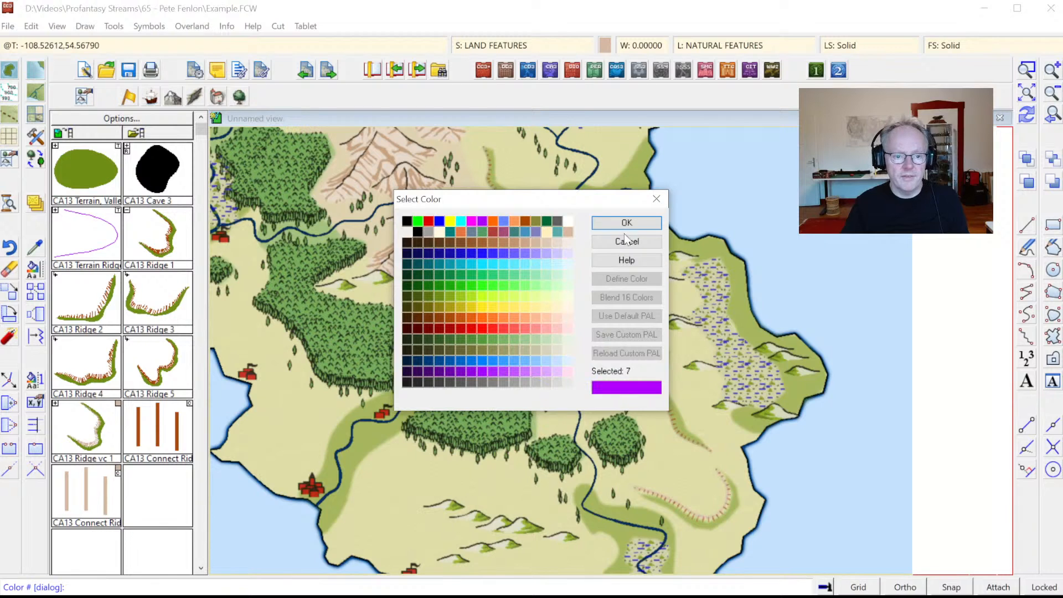
{"action": "left_click", "coordinate": [624, 224]}
{"action": "key", "text": "d"}
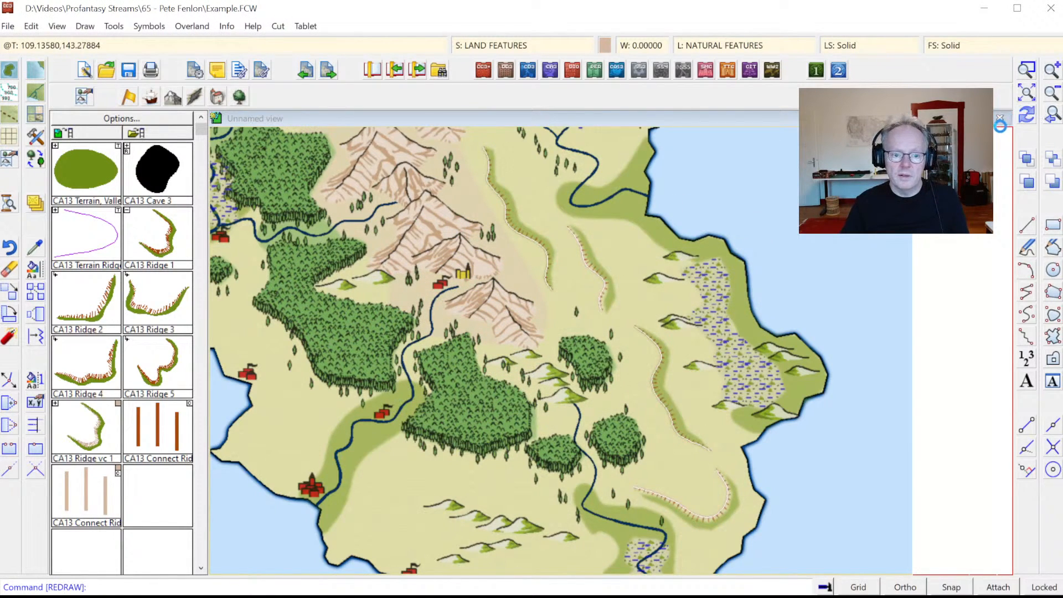
- Lay out a CA13 Road, Major path along the south coast from the western settlement through the city and village to the river town
{"action": "left_click", "coordinate": [1025, 95]}
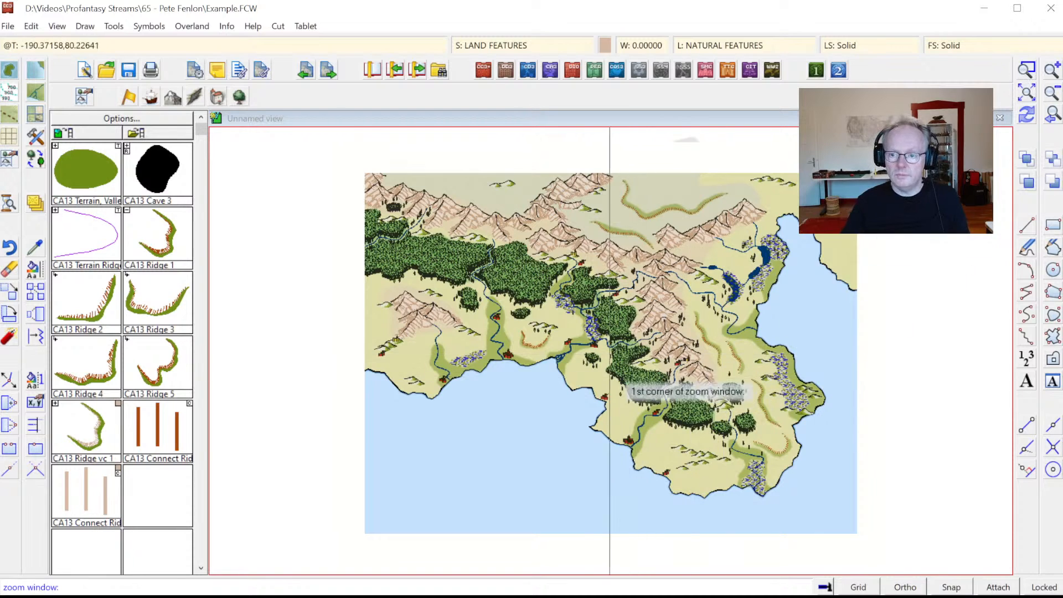
{"action": "left_click", "coordinate": [488, 321]}
{"action": "left_click", "coordinate": [769, 518]}
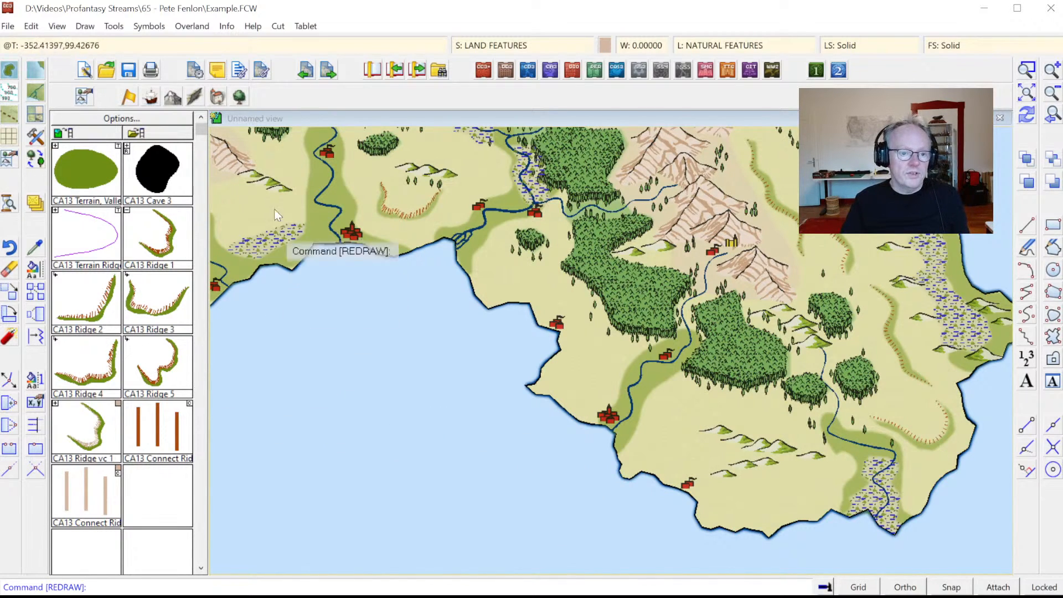
{"action": "left_click", "coordinate": [218, 98]}
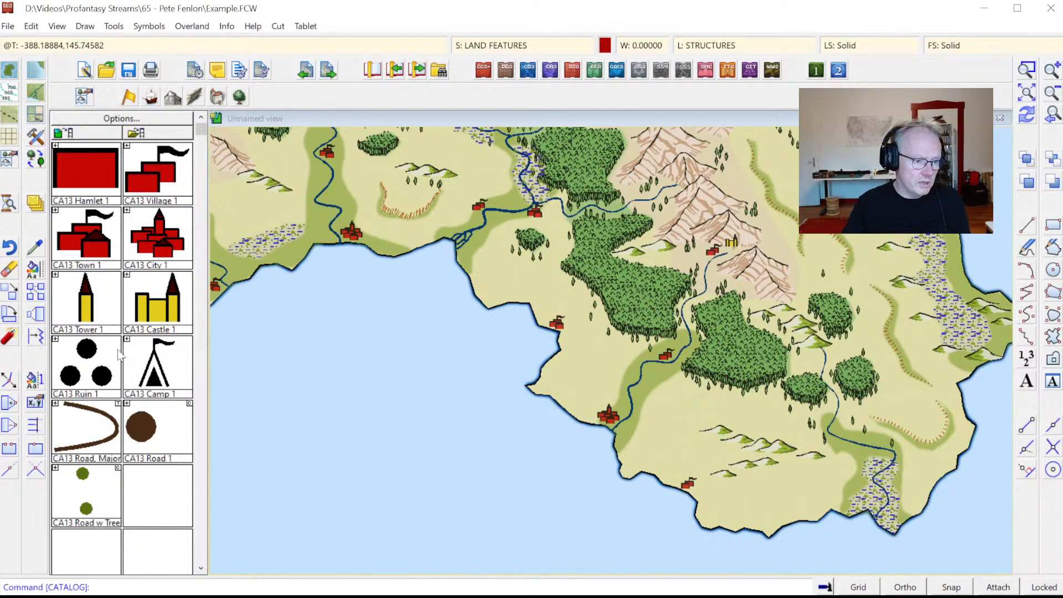
{"action": "left_click", "coordinate": [57, 404]}
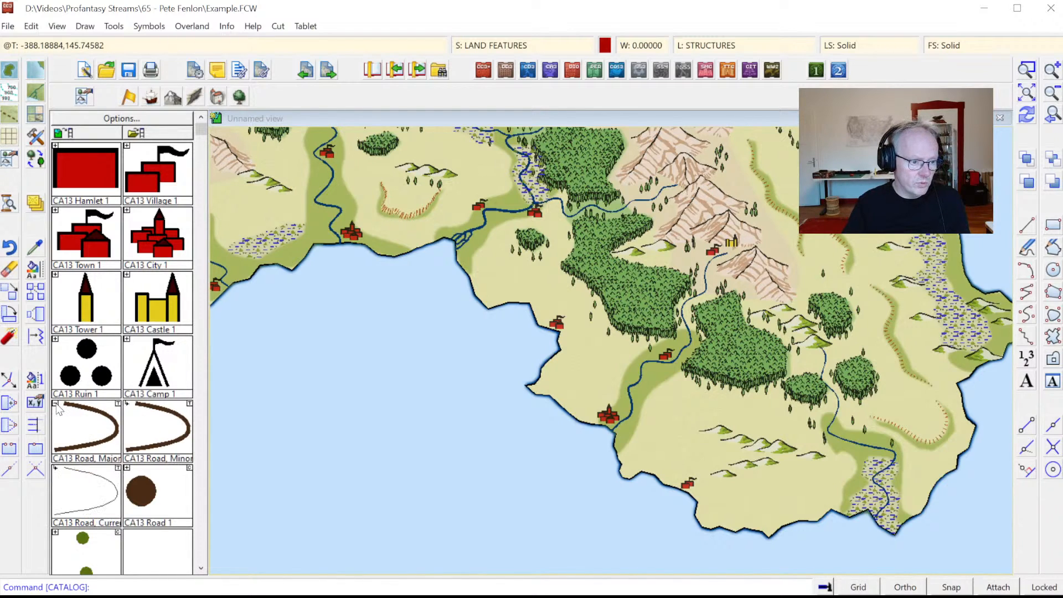
{"action": "left_click", "coordinate": [215, 286]}
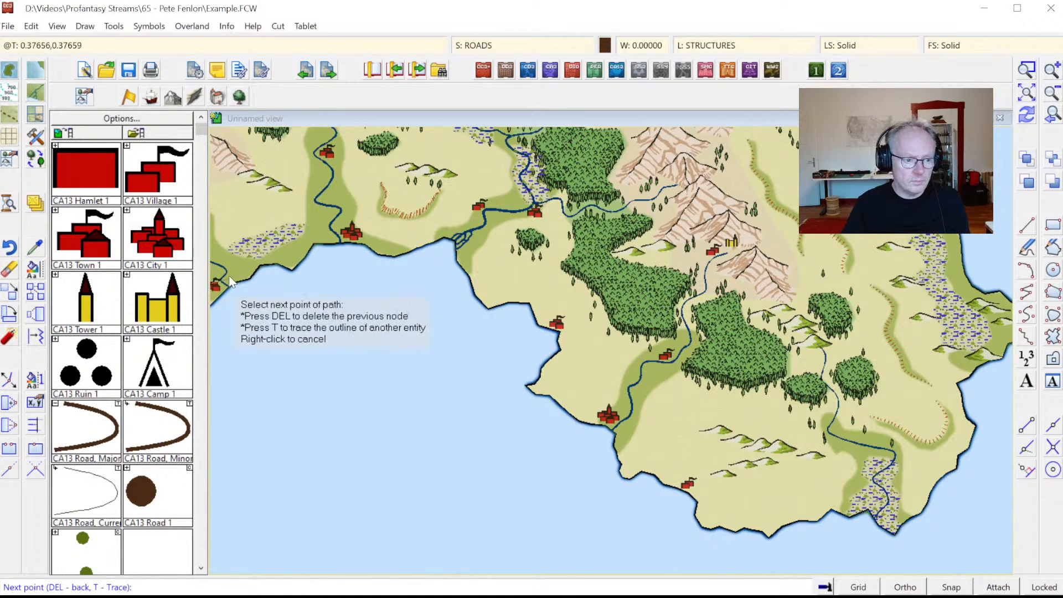
{"action": "left_click", "coordinate": [303, 239]}
{"action": "left_click", "coordinate": [331, 237]}
{"action": "left_click", "coordinate": [346, 236]}
{"action": "left_click", "coordinate": [358, 234]}
{"action": "left_click", "coordinate": [379, 237]}
{"action": "left_click", "coordinate": [410, 232]}
{"action": "left_click", "coordinate": [441, 211]}
{"action": "left_click", "coordinate": [458, 208]}
{"action": "left_click", "coordinate": [473, 207]}
{"action": "left_click", "coordinate": [490, 206]}
{"action": "left_click", "coordinate": [507, 205]}
{"action": "left_click", "coordinate": [527, 207]}
{"action": "left_click", "coordinate": [536, 213]}
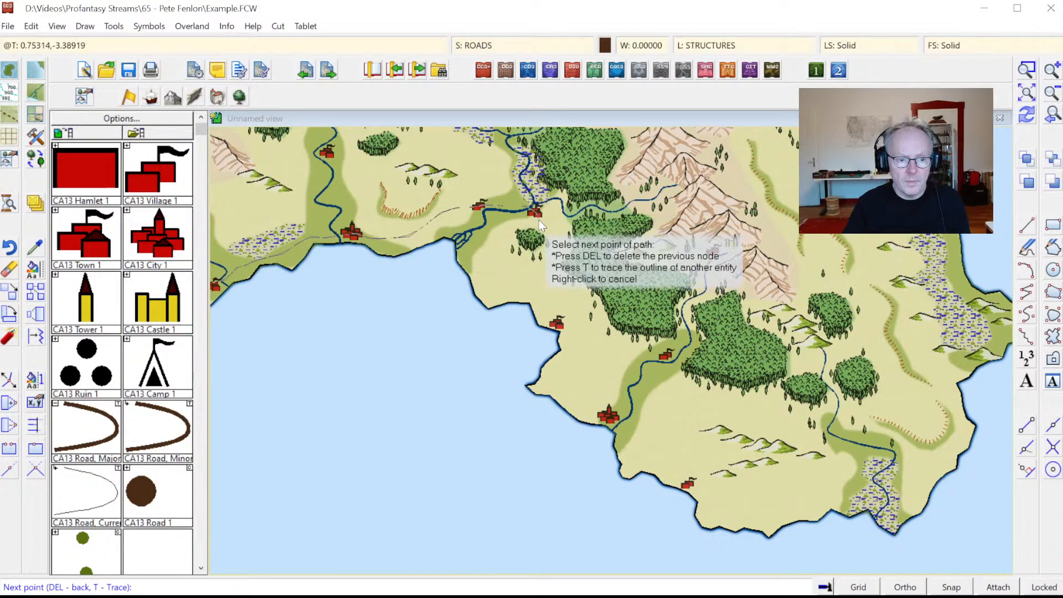
- Continue the major road south from the river town through the coastal village and finish it at the southern city
{"action": "left_click", "coordinate": [550, 227]}
{"action": "left_click", "coordinate": [560, 248]}
{"action": "left_click", "coordinate": [545, 283]}
{"action": "left_click", "coordinate": [543, 296]}
{"action": "left_click", "coordinate": [555, 320]}
{"action": "left_click", "coordinate": [575, 340]}
{"action": "left_click", "coordinate": [573, 361]}
{"action": "left_click", "coordinate": [558, 385]}
{"action": "left_click", "coordinate": [565, 401]}
{"action": "left_click", "coordinate": [587, 413]}
{"action": "left_click", "coordinate": [605, 419]}
{"action": "right_click", "coordinate": [605, 419]}
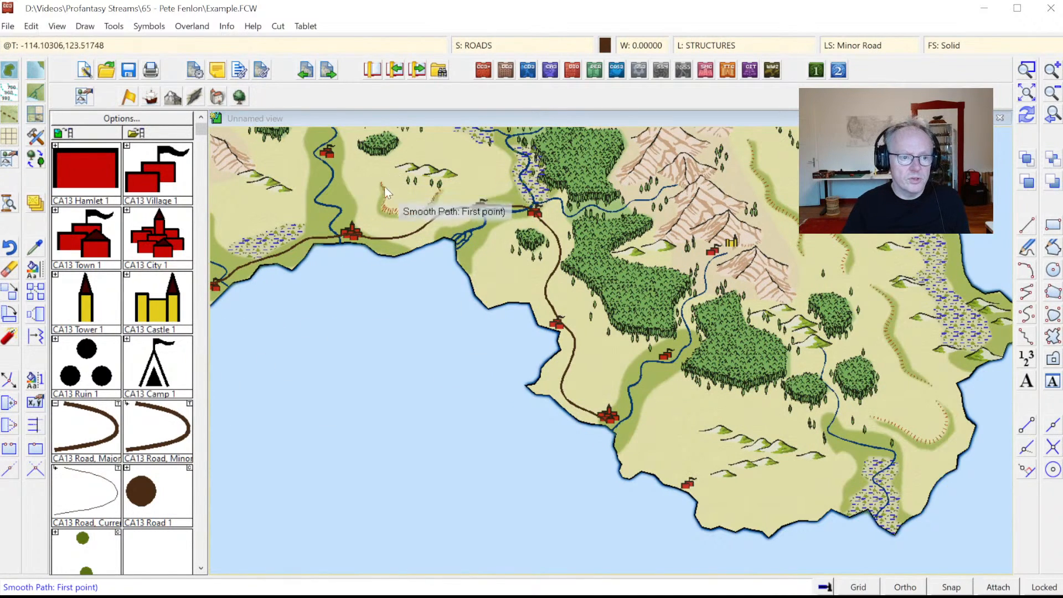
- Draw a minor road from the northern village down the river valley to the coastal city
{"action": "left_click", "coordinate": [337, 157]}
{"action": "left_click", "coordinate": [346, 173]}
{"action": "left_click", "coordinate": [336, 188]}
{"action": "left_click", "coordinate": [348, 227]}
{"action": "right_click", "coordinate": [348, 228]}
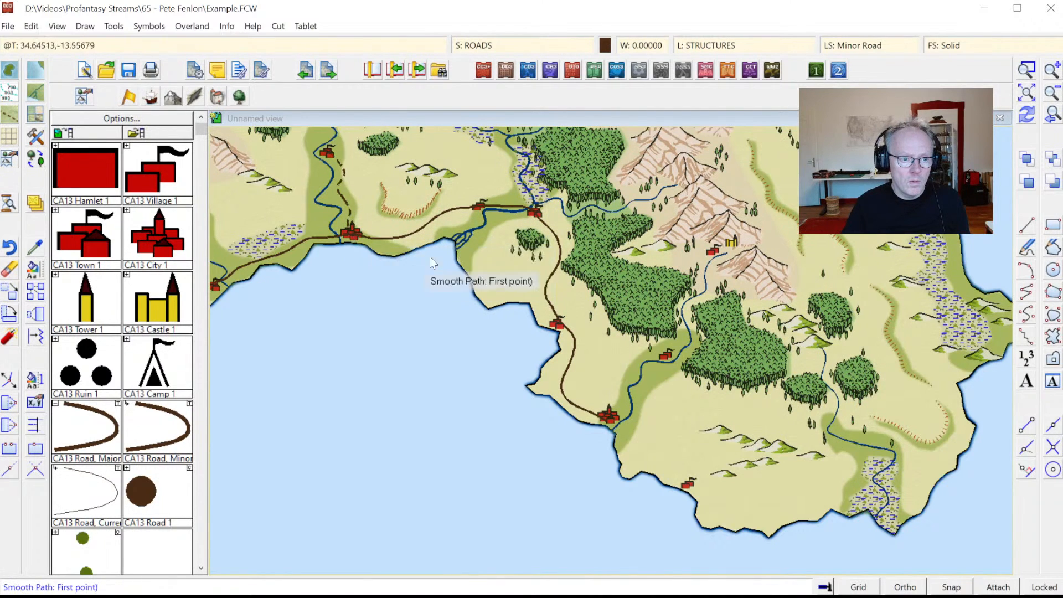
- Draw minor roads from the southern city to the village upriver and to the village on the southern coast
{"action": "left_click", "coordinate": [619, 421]}
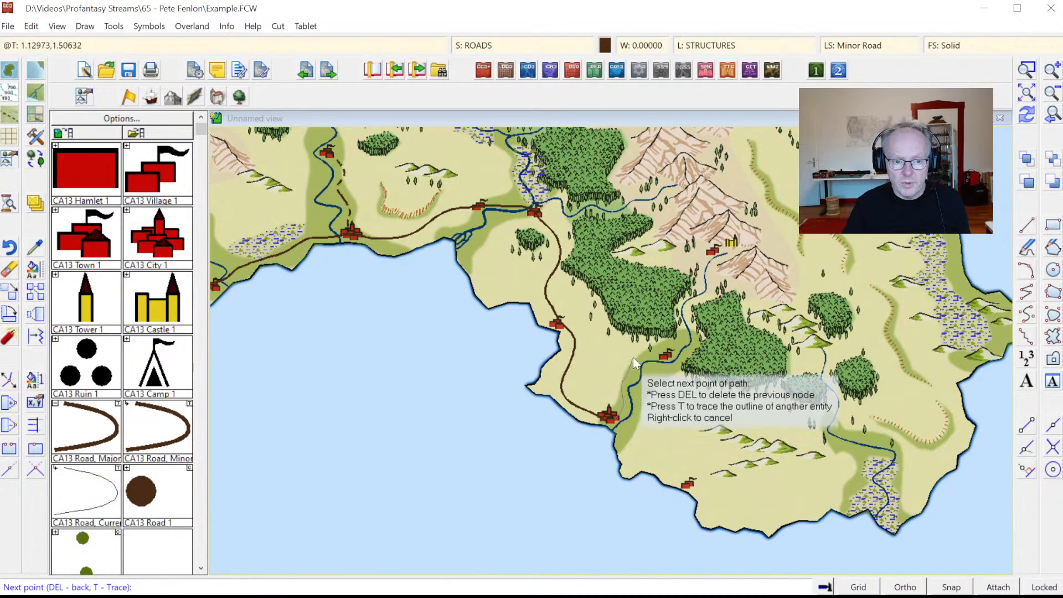
{"action": "left_click", "coordinate": [659, 354]}
{"action": "right_click", "coordinate": [659, 355]}
{"action": "left_click", "coordinate": [611, 424]}
{"action": "left_click", "coordinate": [636, 466]}
{"action": "left_click", "coordinate": [661, 464]}
{"action": "left_click", "coordinate": [674, 477]}
{"action": "left_click", "coordinate": [687, 486]}
{"action": "right_click", "coordinate": [687, 487]}
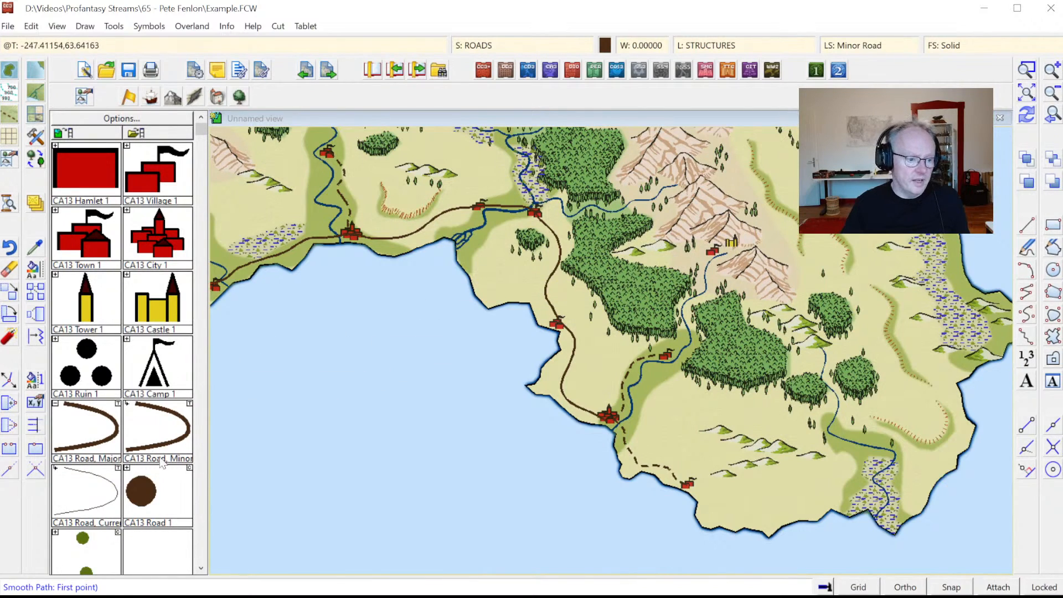
- Place a dotted trail of CA13 Road 1 symbols along the river from the upriver village to the mountain village
{"action": "left_click", "coordinate": [200, 567]}
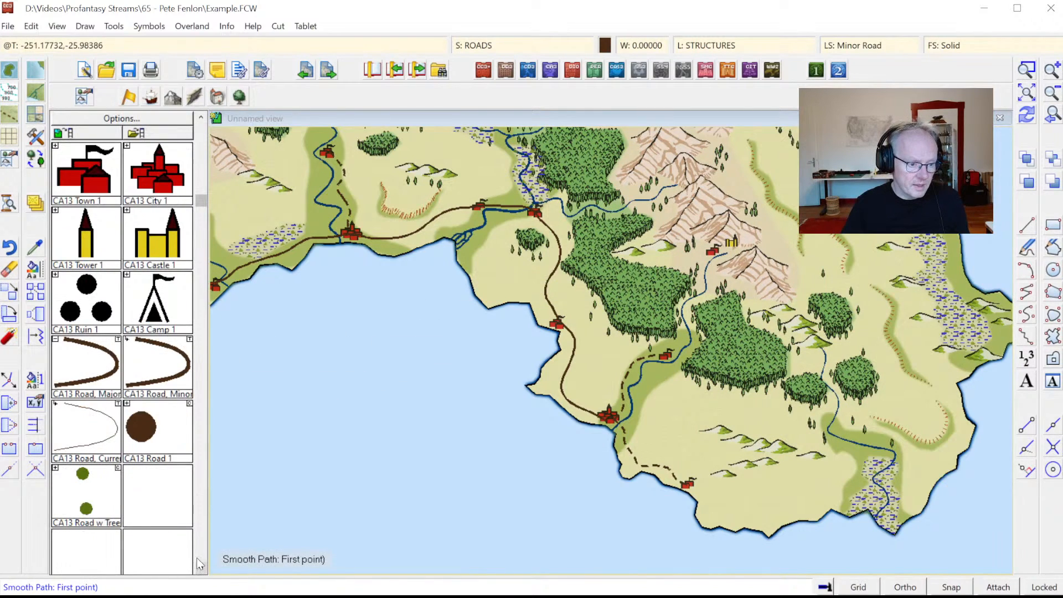
{"action": "left_click", "coordinate": [150, 432]}
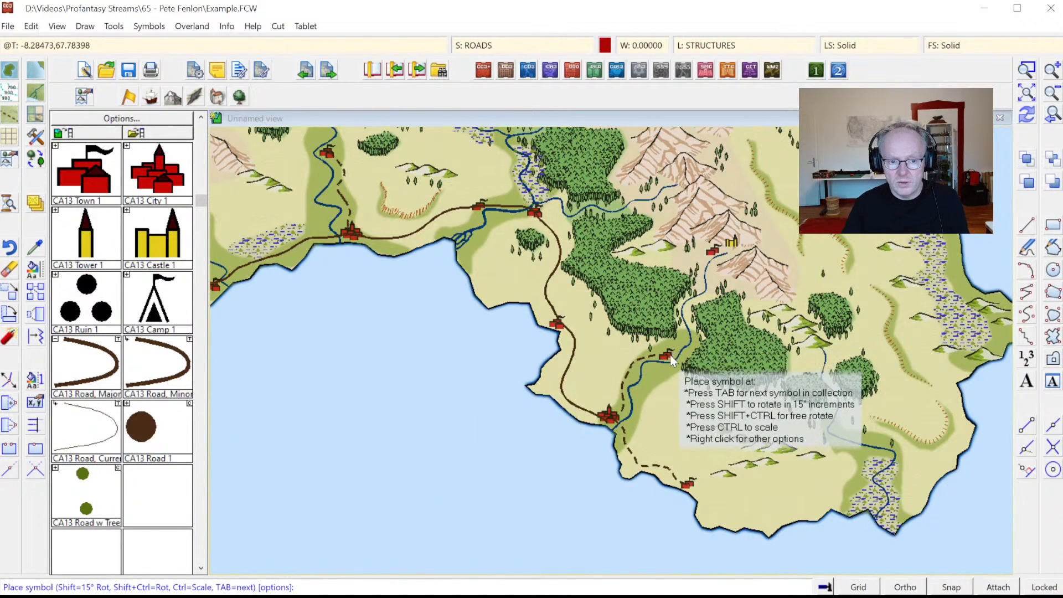
{"action": "left_click", "coordinate": [1026, 69]}
{"action": "left_click", "coordinate": [617, 167]}
{"action": "left_click", "coordinate": [780, 376]}
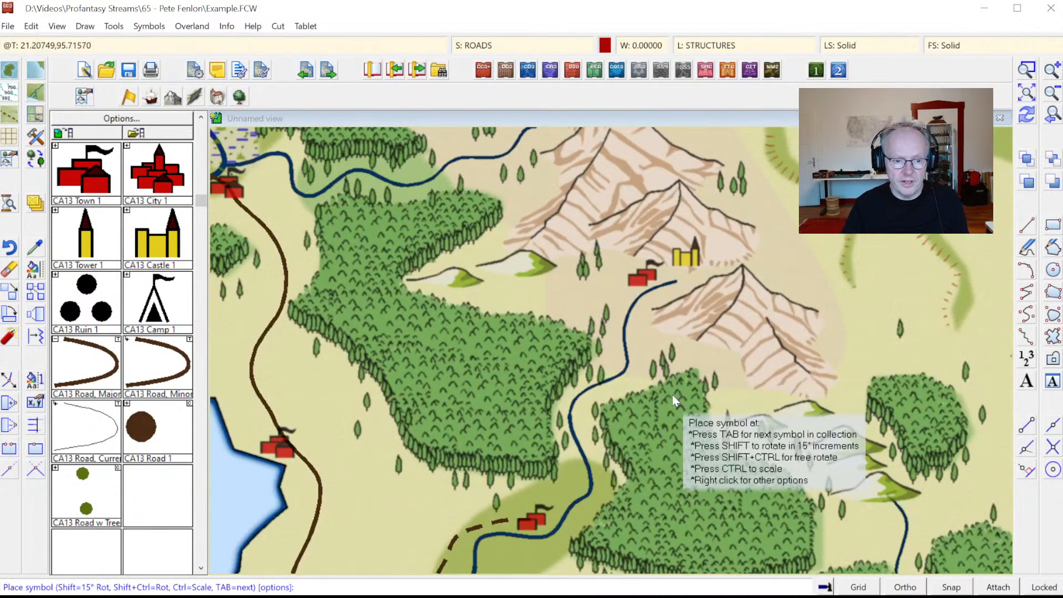
{"action": "left_click", "coordinate": [540, 517]}
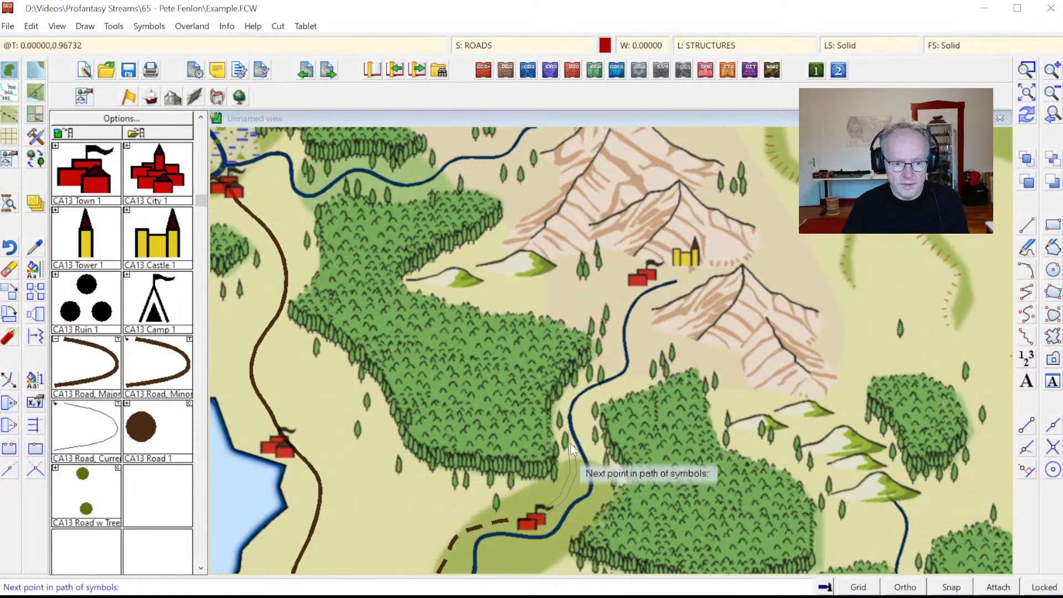
{"action": "left_click", "coordinate": [557, 410]}
{"action": "left_click", "coordinate": [609, 375]}
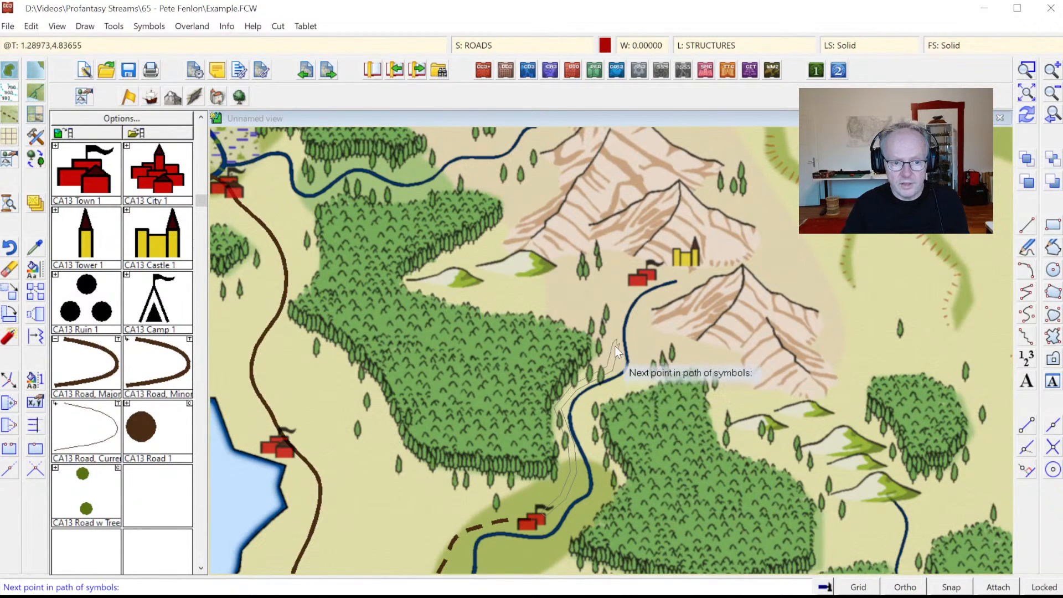
{"action": "left_click", "coordinate": [643, 291]}
{"action": "right_click", "coordinate": [643, 290]}
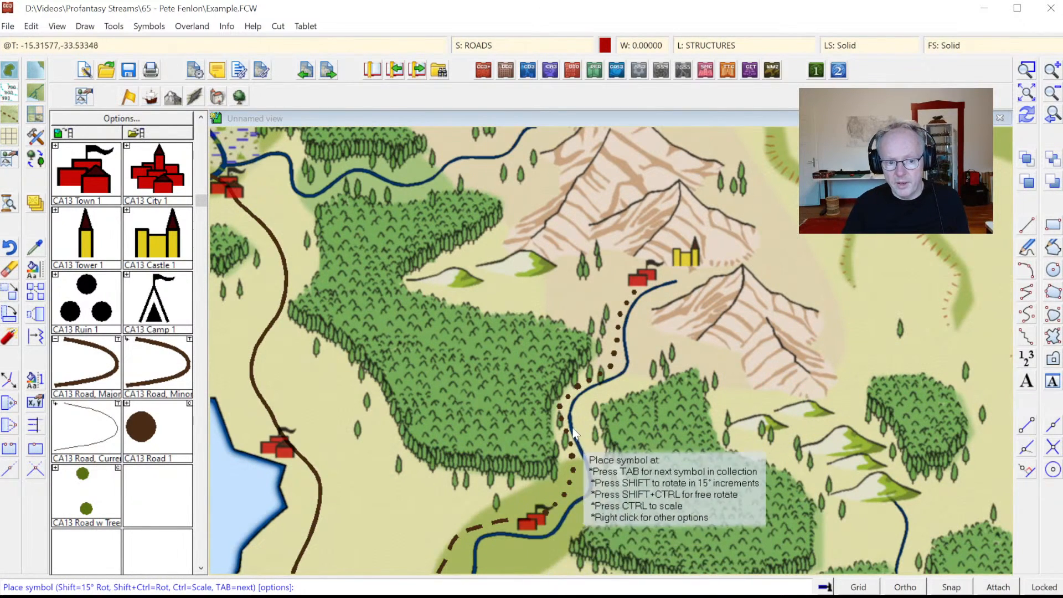
- Place a dotted trail from the mountain village past the castle and through the mountains, turning northeast between the ridges and across the river
{"action": "left_click", "coordinate": [668, 279]}
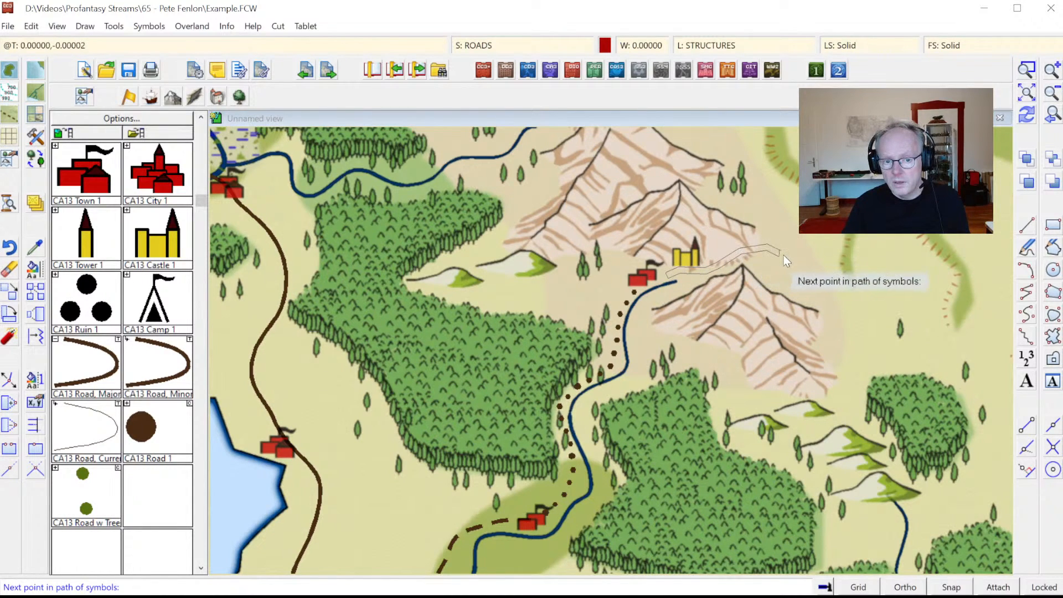
{"action": "left_click", "coordinate": [1052, 93]}
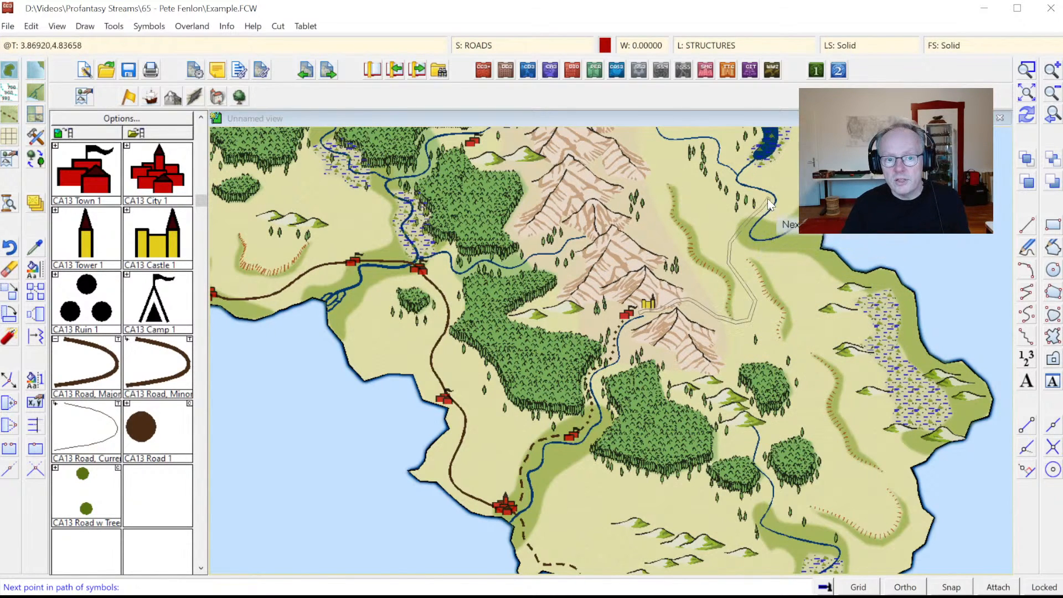
{"action": "right_click", "coordinate": [855, 187]}
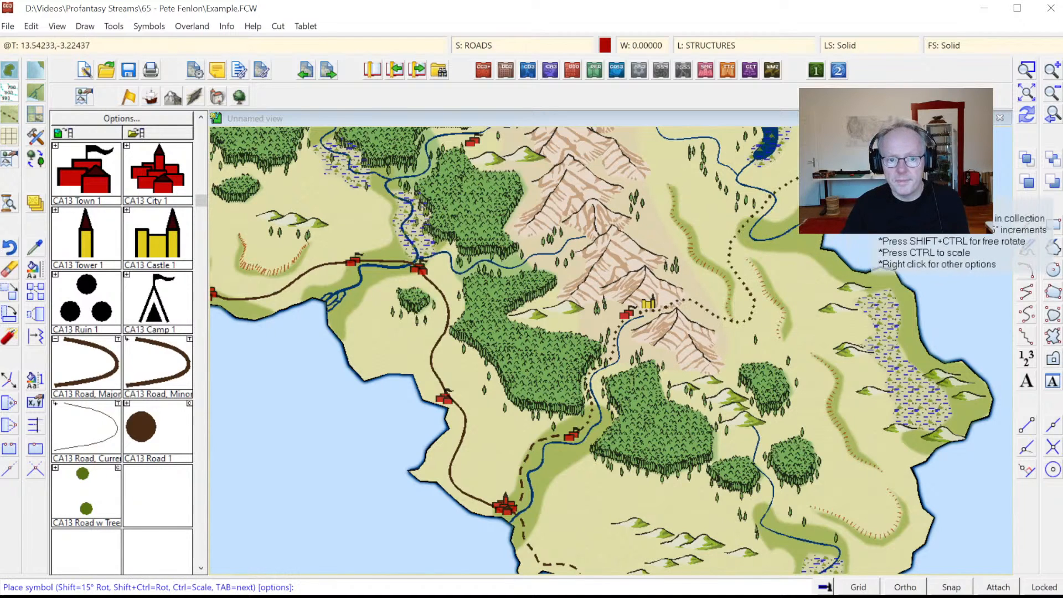
{"action": "left_click", "coordinate": [1054, 118]}
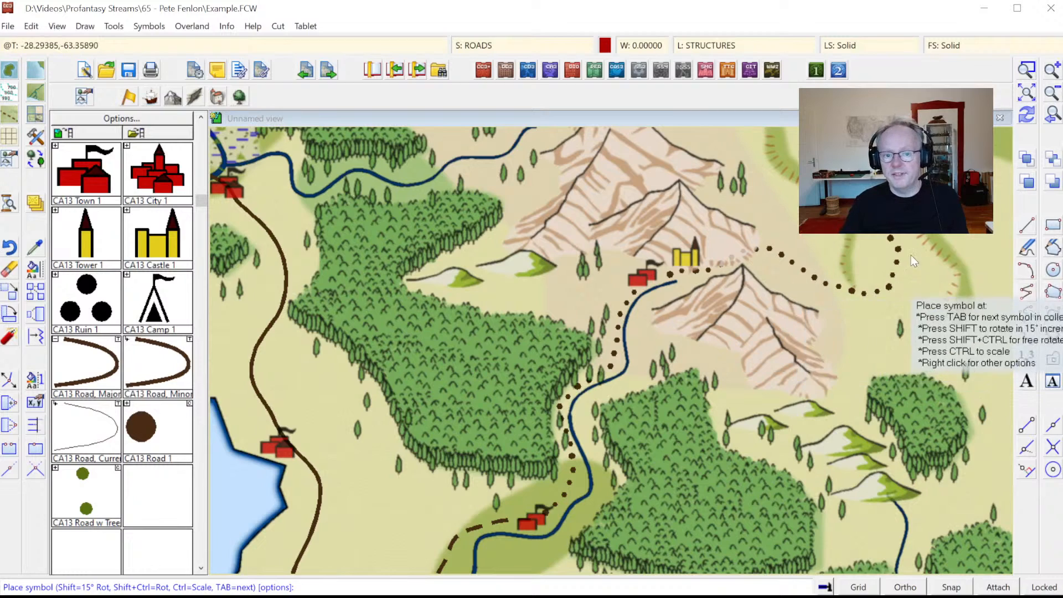
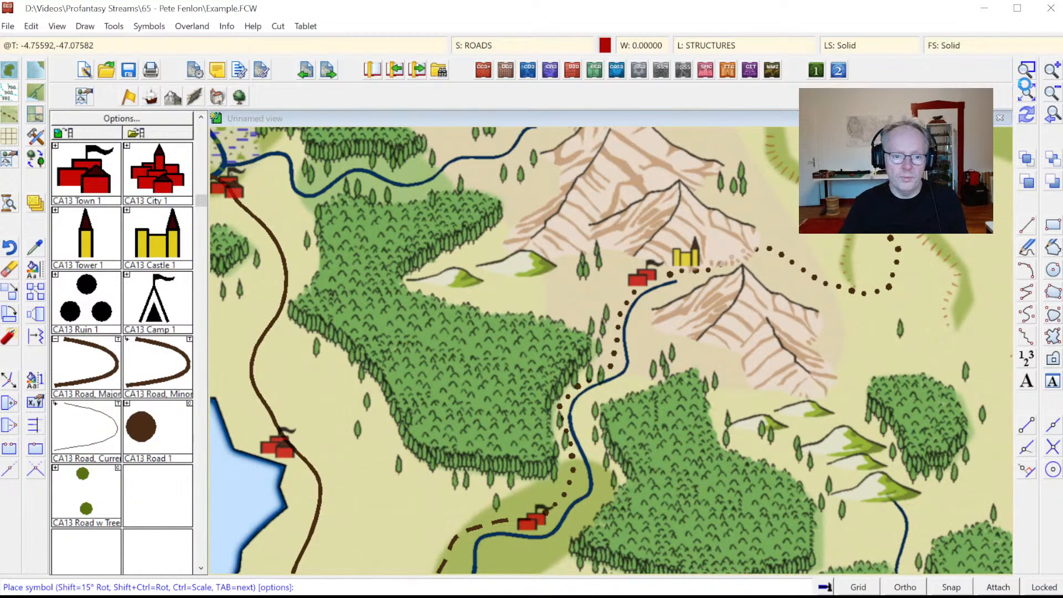
{"action": "left_click", "coordinate": [1025, 89]}
{"action": "left_click", "coordinate": [1028, 67]}
{"action": "left_click", "coordinate": [438, 293]}
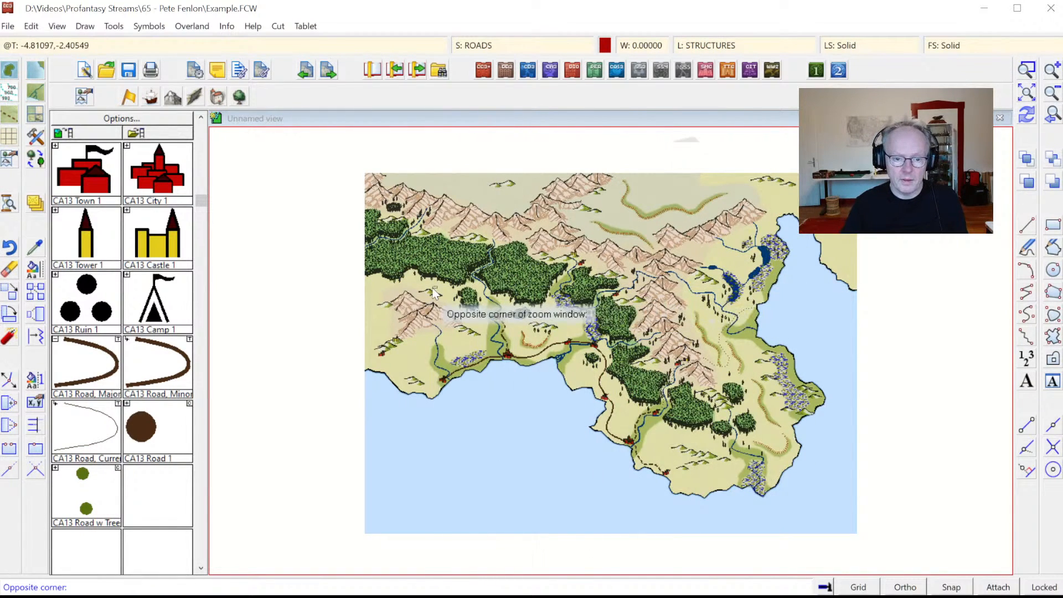
{"action": "left_click", "coordinate": [718, 494]}
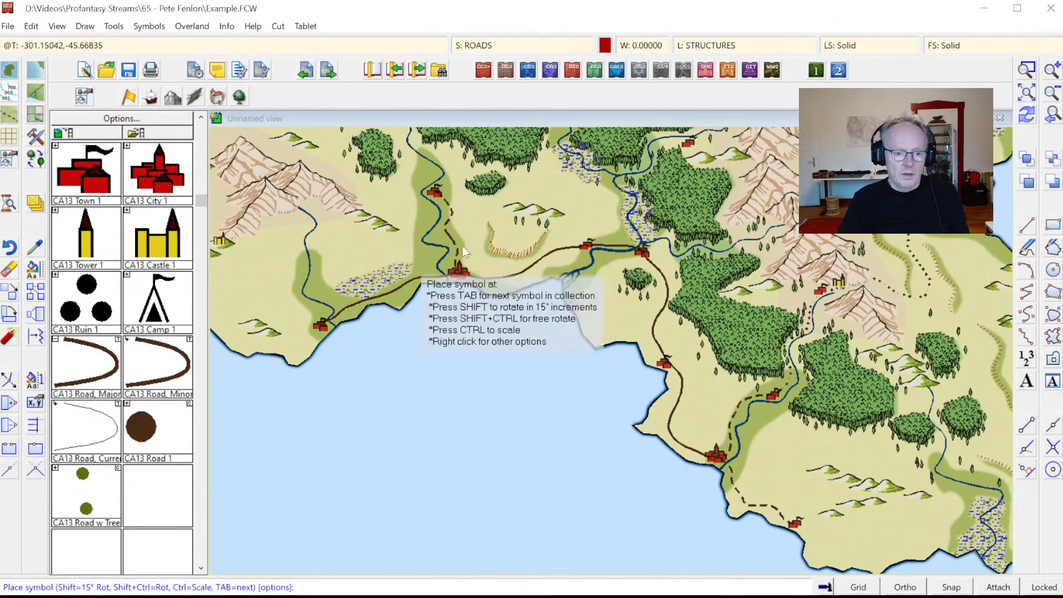
- Draw a Contour, Sea 1 line just offshore along the whole coast, from the map's western edge around the southeast peninsula and bay to the eastern edge
{"action": "left_click", "coordinate": [1026, 90]}
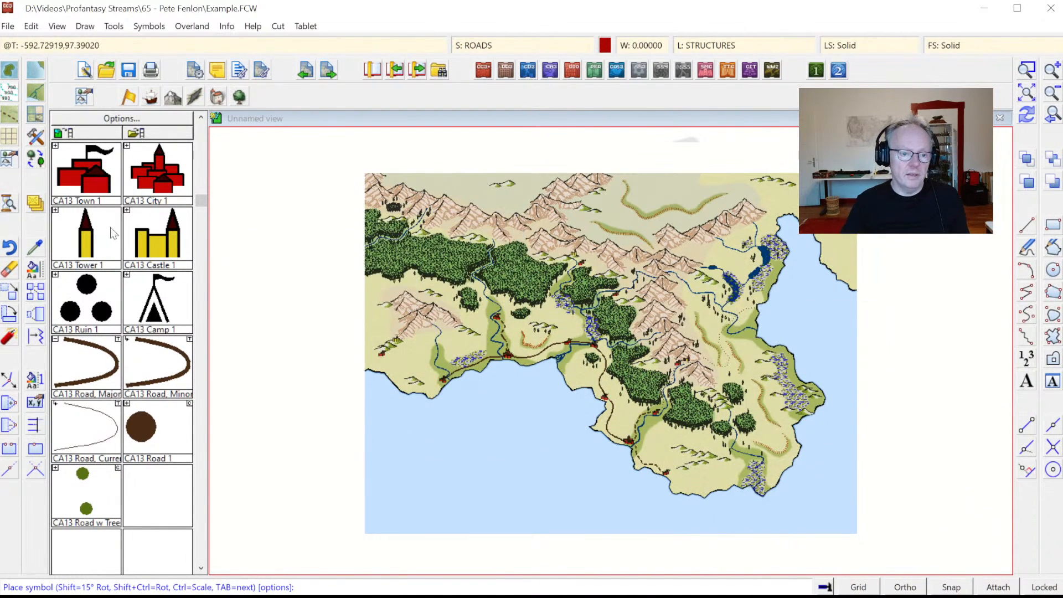
{"action": "left_click", "coordinate": [35, 69]}
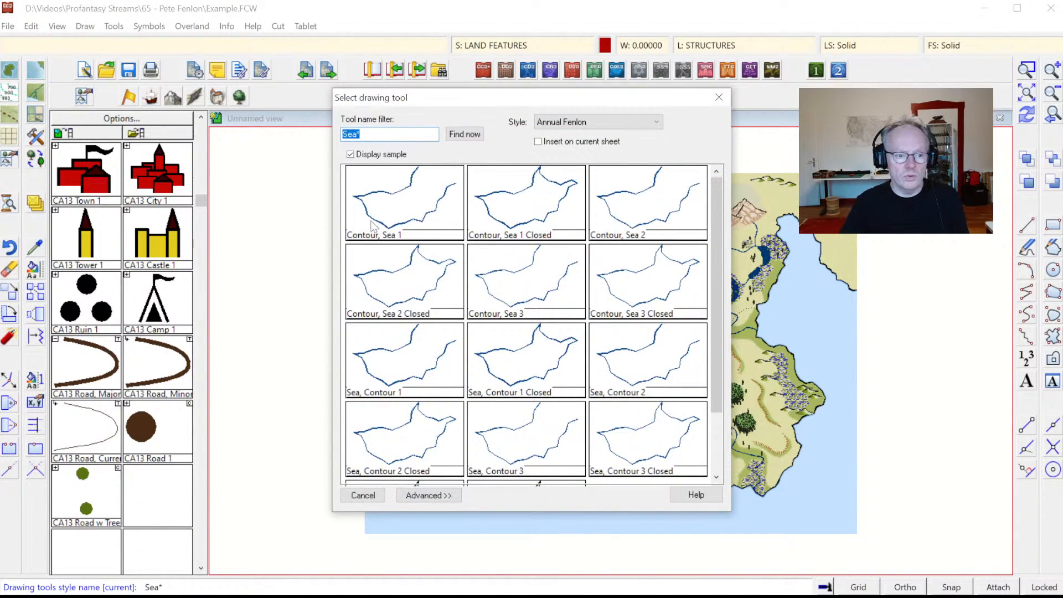
{"action": "double_click", "coordinate": [402, 214]}
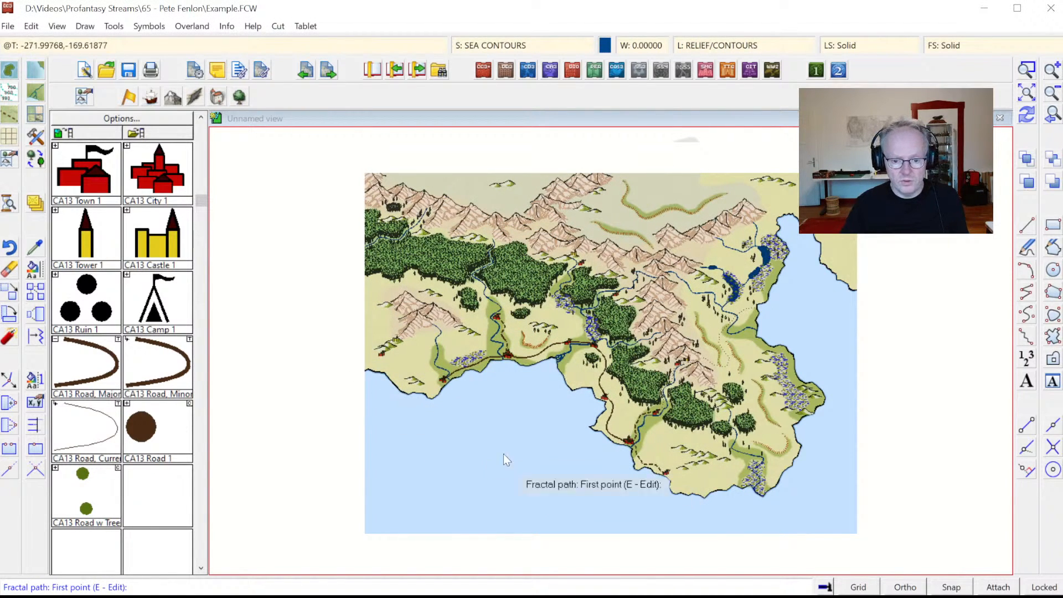
{"action": "left_click", "coordinate": [361, 379]}
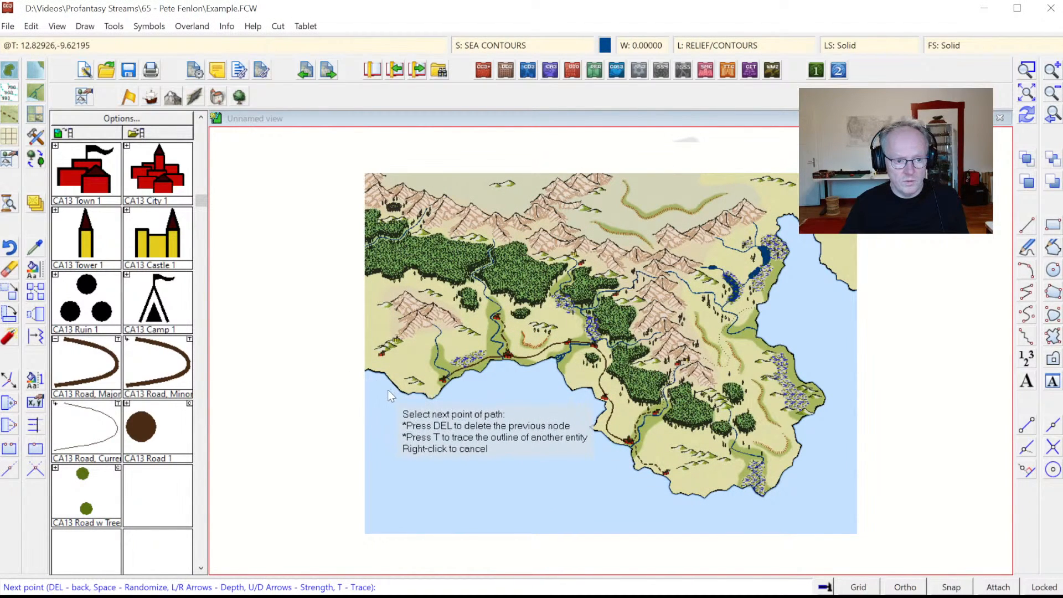
{"action": "left_click", "coordinate": [424, 410]}
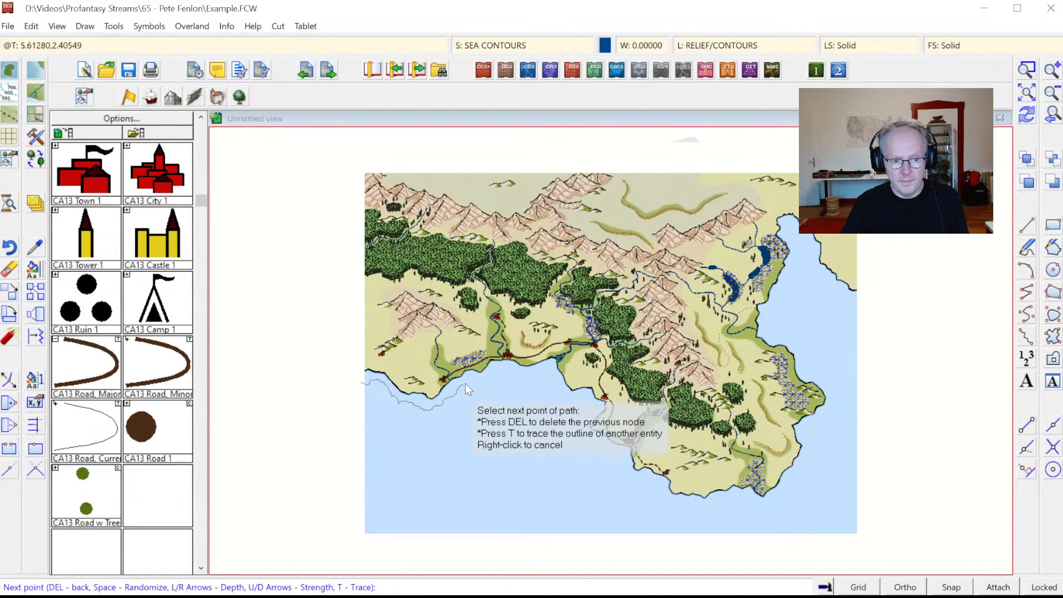
{"action": "left_click", "coordinate": [499, 371]}
{"action": "left_click", "coordinate": [523, 375]}
{"action": "left_click", "coordinate": [551, 376]}
{"action": "left_click", "coordinate": [564, 393]}
{"action": "left_click", "coordinate": [590, 406]}
{"action": "left_click", "coordinate": [590, 421]}
{"action": "left_click", "coordinate": [581, 433]}
{"action": "left_click", "coordinate": [601, 442]}
{"action": "left_click", "coordinate": [614, 452]}
{"action": "left_click", "coordinate": [626, 468]}
{"action": "left_click", "coordinate": [638, 477]}
{"action": "left_click", "coordinate": [659, 486]}
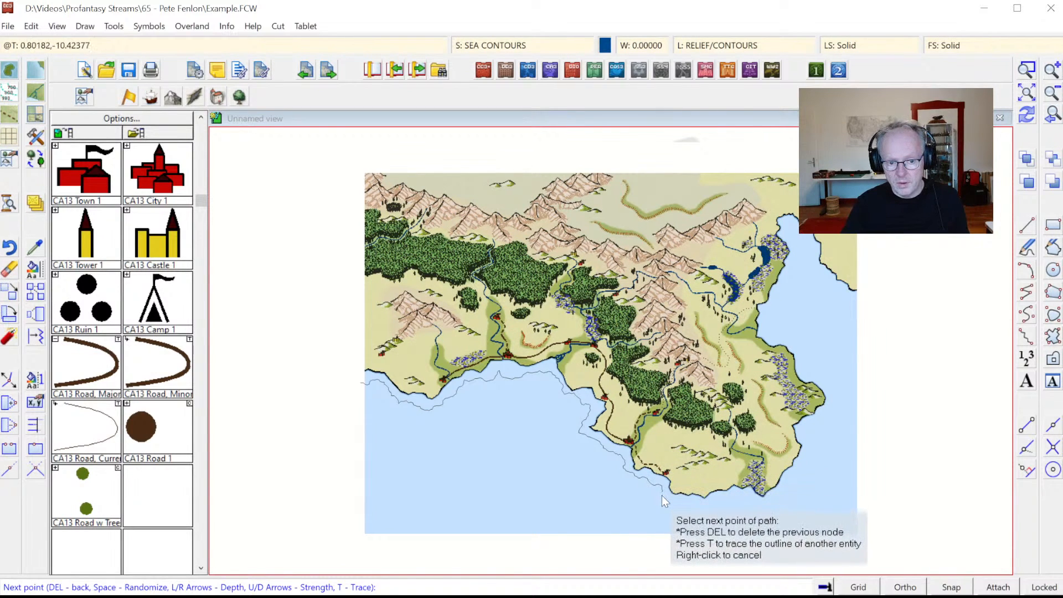
{"action": "left_click", "coordinate": [663, 498]}
{"action": "left_click", "coordinate": [681, 507]}
{"action": "left_click", "coordinate": [706, 507]}
{"action": "left_click", "coordinate": [725, 500]}
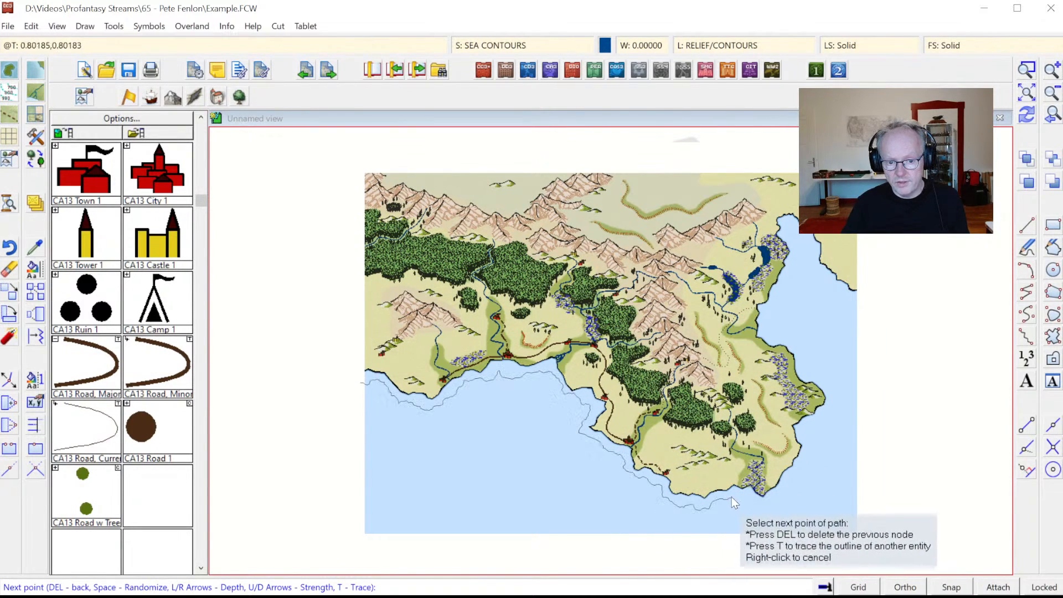
{"action": "left_click", "coordinate": [742, 498]}
{"action": "left_click", "coordinate": [762, 502]}
{"action": "left_click", "coordinate": [788, 487]}
{"action": "left_click", "coordinate": [798, 463]}
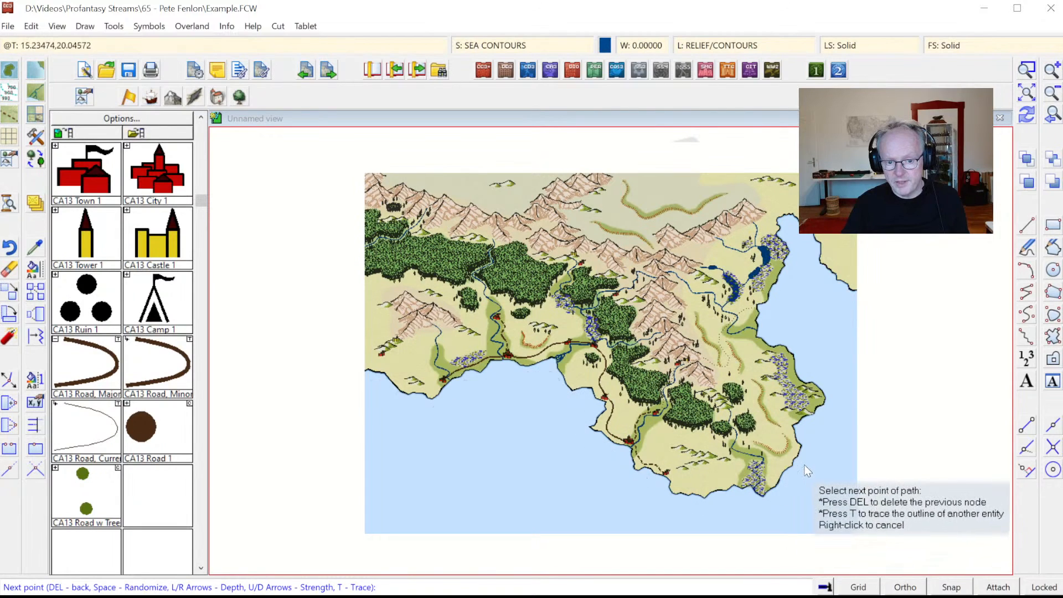
{"action": "left_click", "coordinate": [810, 421]}
{"action": "left_click", "coordinate": [826, 409]}
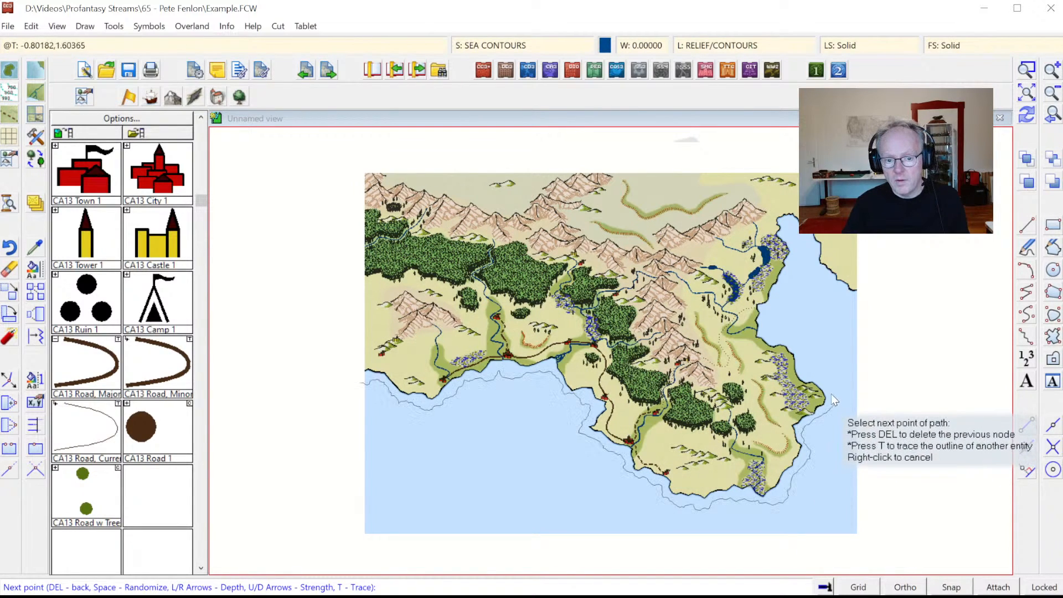
{"action": "left_click", "coordinate": [826, 381]}
{"action": "left_click", "coordinate": [810, 368]}
{"action": "left_click", "coordinate": [793, 346]}
{"action": "left_click", "coordinate": [774, 333]}
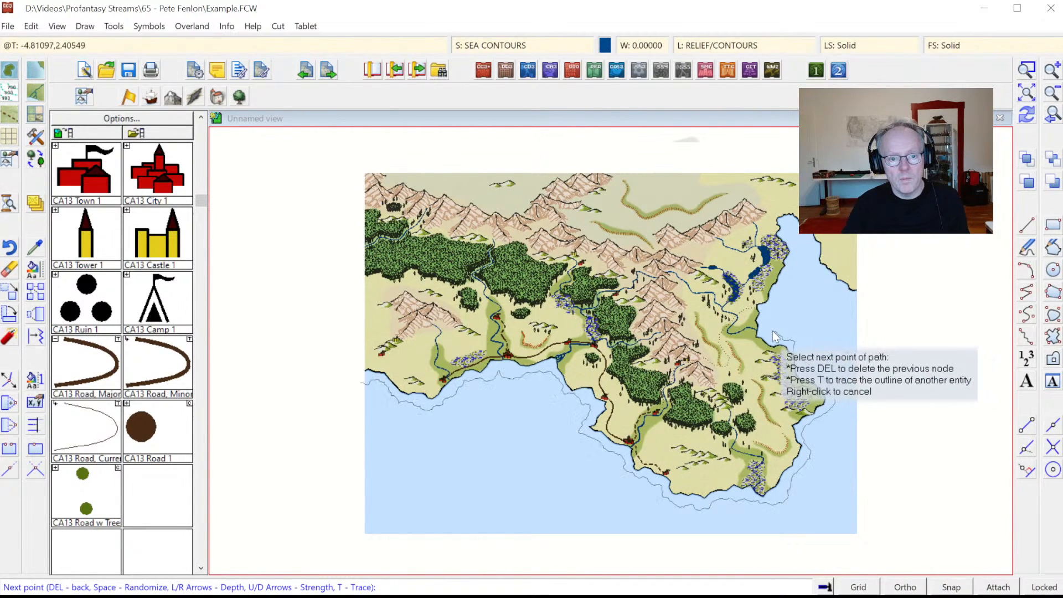
{"action": "left_click", "coordinate": [765, 323]}
{"action": "left_click", "coordinate": [778, 301]}
{"action": "left_click", "coordinate": [788, 271]}
{"action": "left_click", "coordinate": [795, 250]}
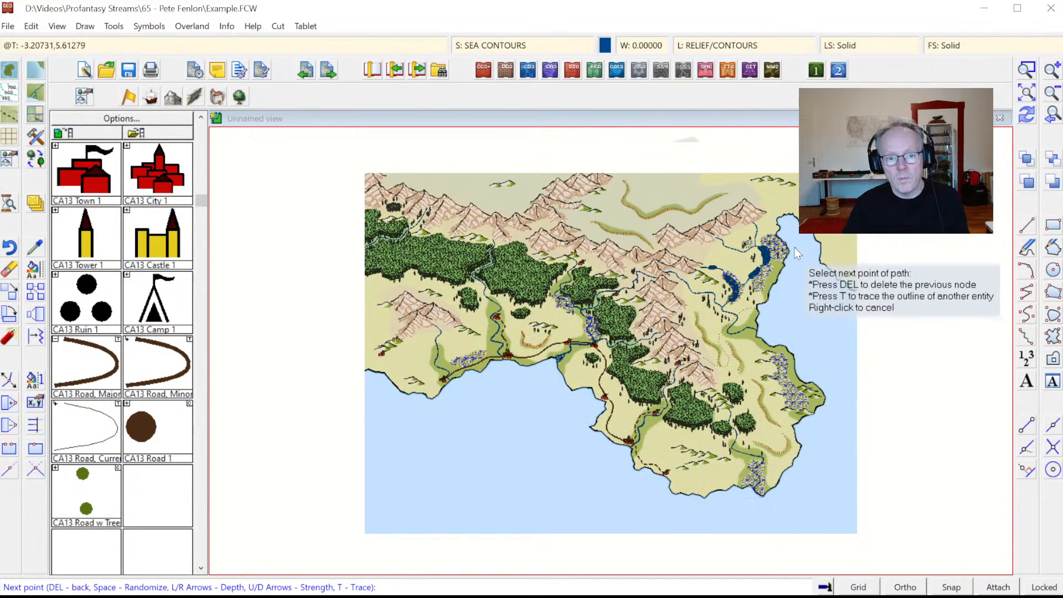
{"action": "left_click", "coordinate": [791, 241]}
{"action": "left_click", "coordinate": [787, 222]}
{"action": "left_click", "coordinate": [802, 230]}
{"action": "left_click", "coordinate": [811, 252]}
{"action": "left_click", "coordinate": [823, 277]}
{"action": "left_click", "coordinate": [853, 290]}
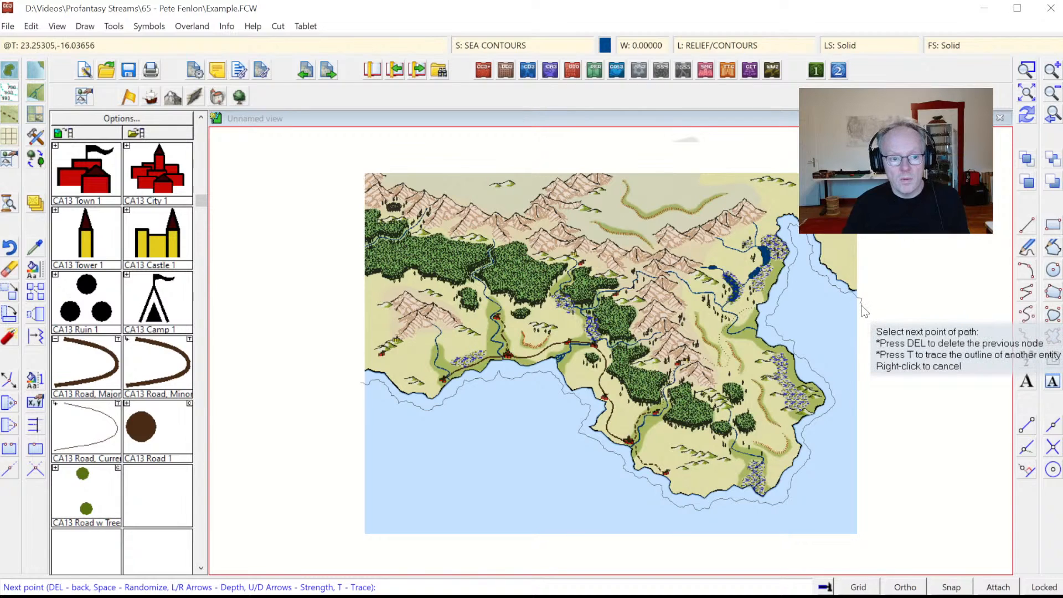
{"action": "left_click", "coordinate": [861, 306]}
{"action": "right_click", "coordinate": [861, 306]}
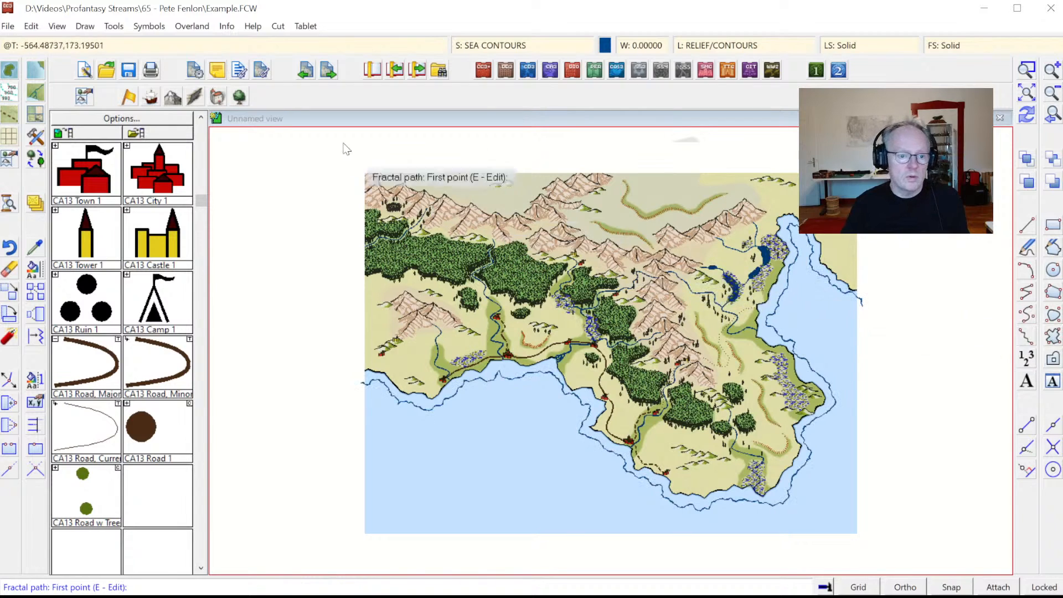
- Draw a Contour, Sea 2 line farther offshore outside the first contour, from the western map edge around the peninsula to the eastern edge
{"action": "left_click", "coordinate": [36, 72]}
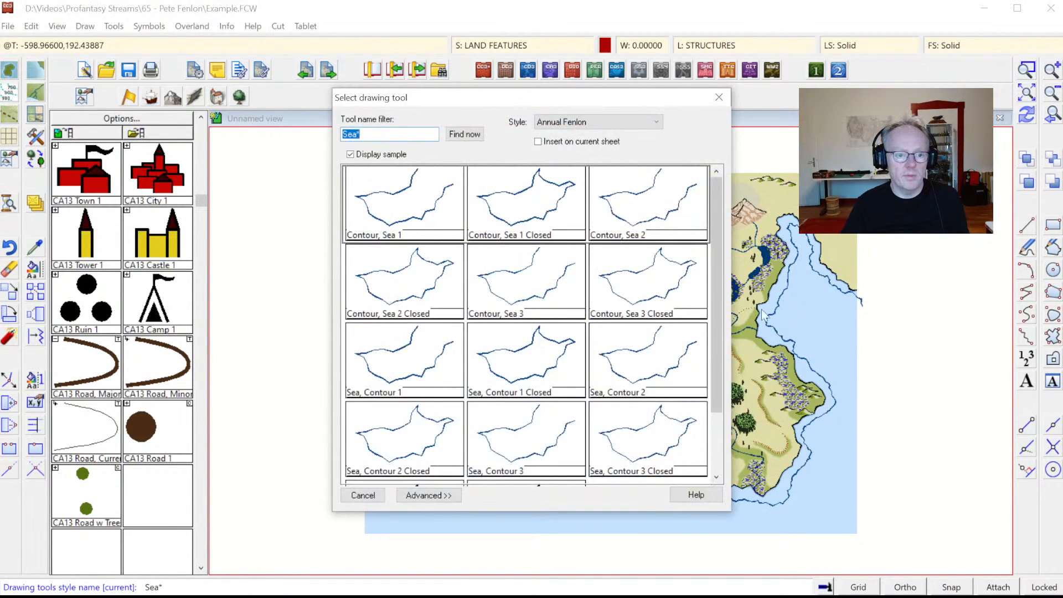
{"action": "double_click", "coordinate": [660, 213]}
{"action": "left_click", "coordinate": [360, 388]}
{"action": "left_click", "coordinate": [435, 417]}
{"action": "left_click", "coordinate": [454, 413]}
{"action": "left_click", "coordinate": [475, 392]}
{"action": "left_click", "coordinate": [515, 384]}
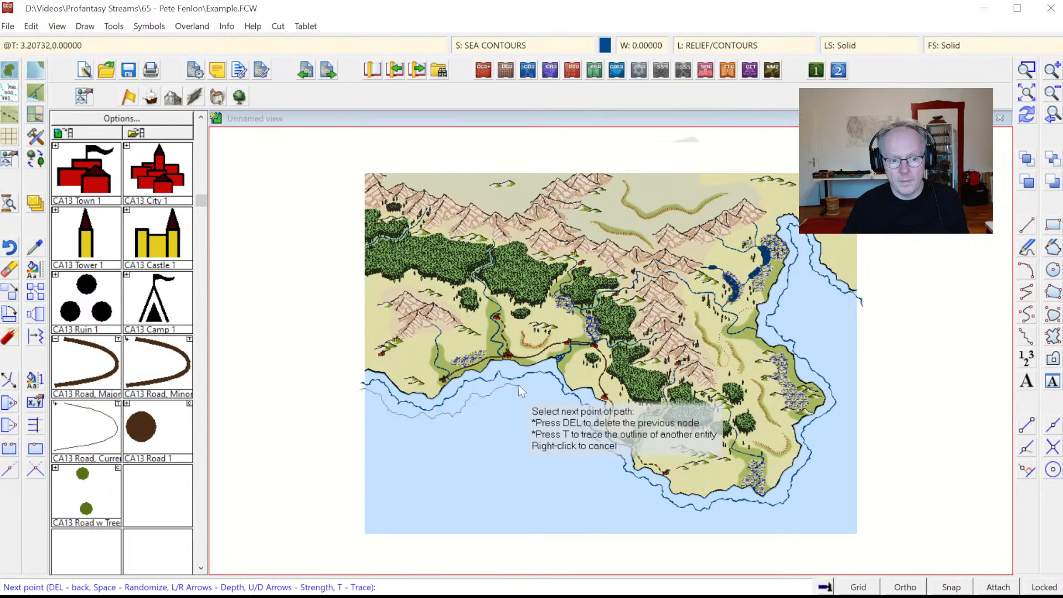
{"action": "left_click", "coordinate": [555, 401]}
{"action": "left_click", "coordinate": [570, 422]}
{"action": "left_click", "coordinate": [594, 454]}
{"action": "left_click", "coordinate": [611, 464]}
{"action": "left_click", "coordinate": [636, 487]}
{"action": "left_click", "coordinate": [648, 494]}
{"action": "left_click", "coordinate": [661, 506]}
{"action": "left_click", "coordinate": [689, 516]}
{"action": "left_click", "coordinate": [710, 520]}
{"action": "left_click", "coordinate": [730, 513]}
{"action": "left_click", "coordinate": [764, 514]}
{"action": "left_click", "coordinate": [803, 499]}
{"action": "left_click", "coordinate": [806, 479]}
{"action": "left_click", "coordinate": [820, 443]}
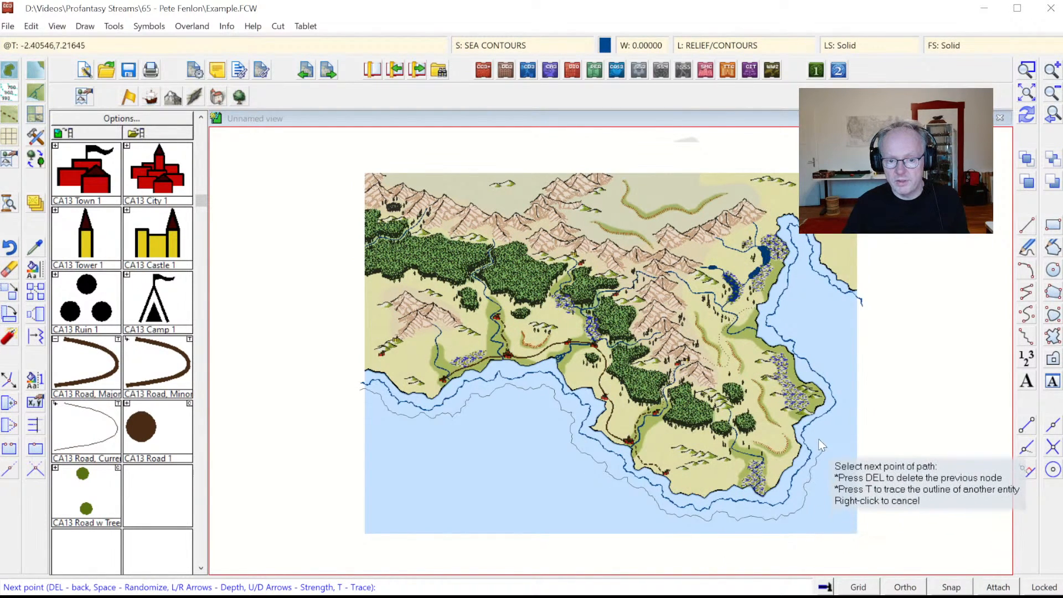
{"action": "left_click", "coordinate": [814, 430]}
{"action": "left_click", "coordinate": [820, 422]}
{"action": "left_click", "coordinate": [840, 407]}
{"action": "left_click", "coordinate": [842, 385]}
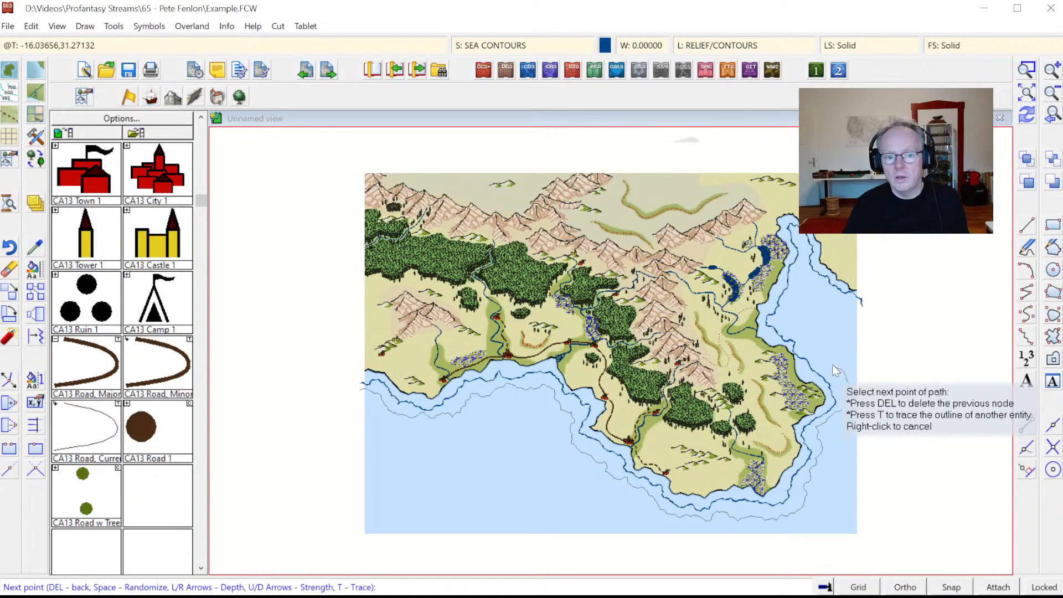
{"action": "left_click", "coordinate": [827, 362]}
{"action": "left_click", "coordinate": [807, 342]}
{"action": "left_click", "coordinate": [794, 323]}
{"action": "left_click", "coordinate": [790, 289]}
{"action": "left_click", "coordinate": [796, 283]}
{"action": "left_click", "coordinate": [814, 286]}
{"action": "left_click", "coordinate": [831, 296]}
{"action": "left_click", "coordinate": [847, 306]}
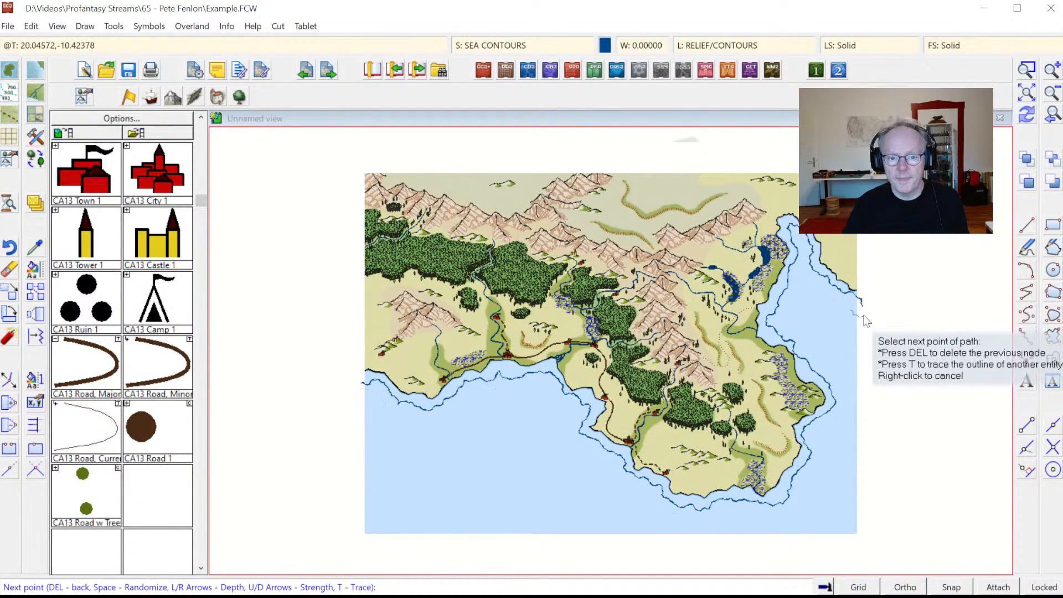
{"action": "left_click", "coordinate": [864, 319]}
{"action": "right_click", "coordinate": [864, 318]}
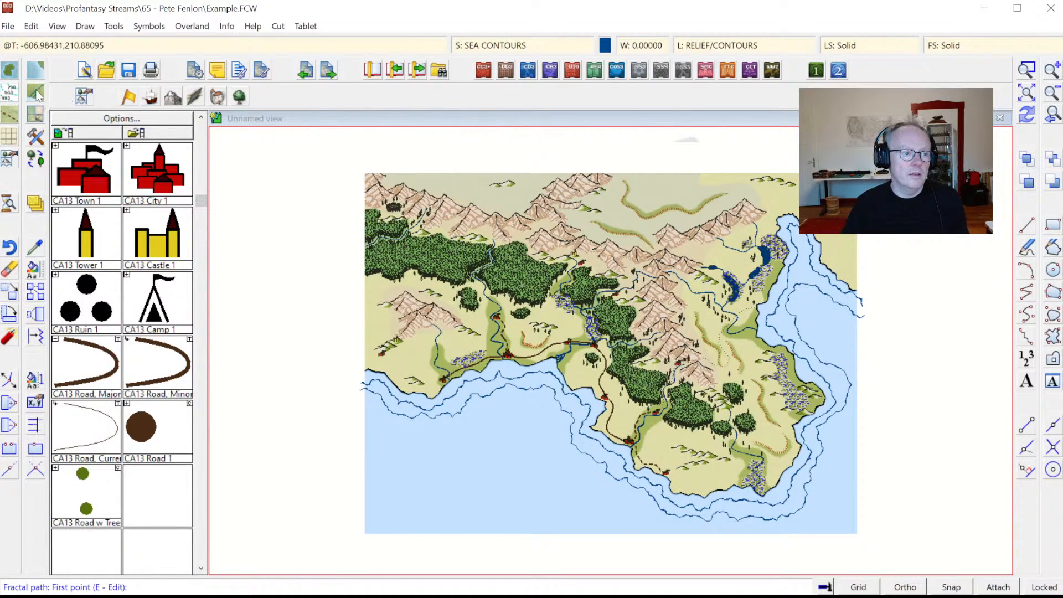
- Draw outermost Contour, Sea 3 lines from the western edge to the southern edge and across the sea at the southeast corner
{"action": "left_click", "coordinate": [35, 70]}
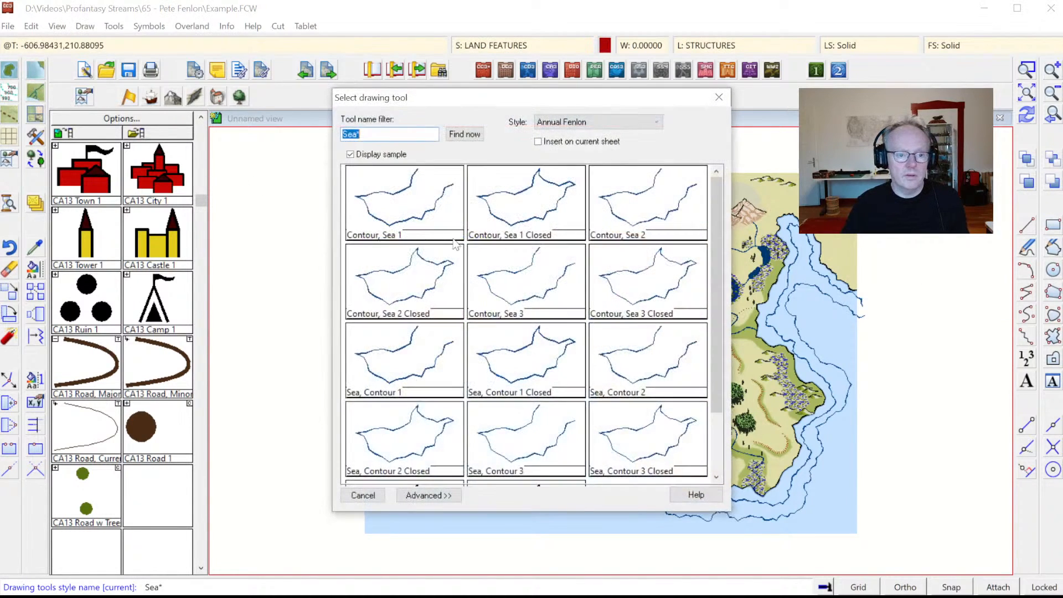
{"action": "double_click", "coordinate": [542, 302]}
{"action": "left_click", "coordinate": [362, 420]}
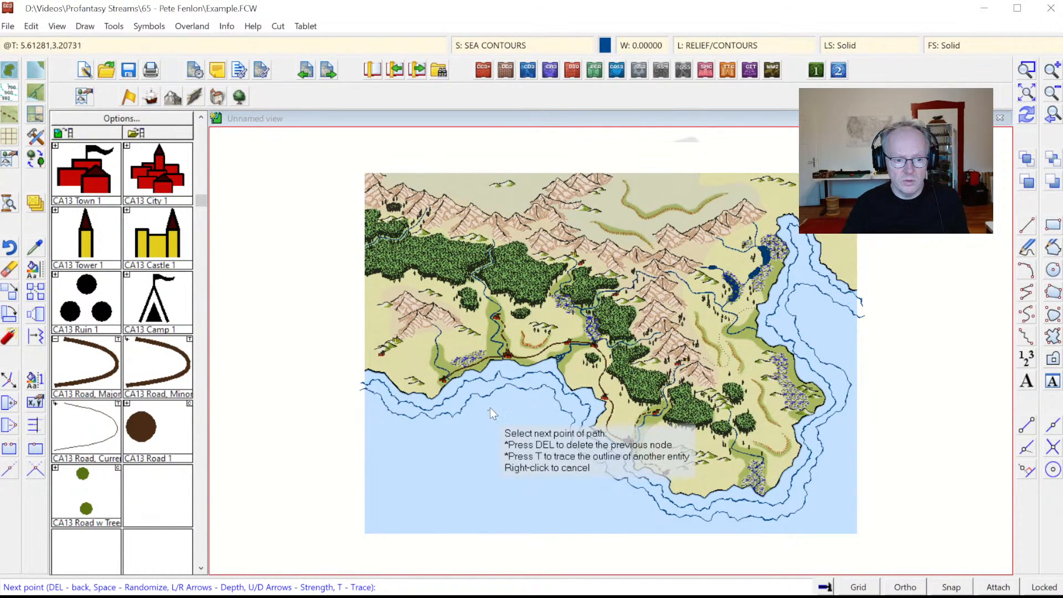
{"action": "left_click", "coordinate": [550, 434]}
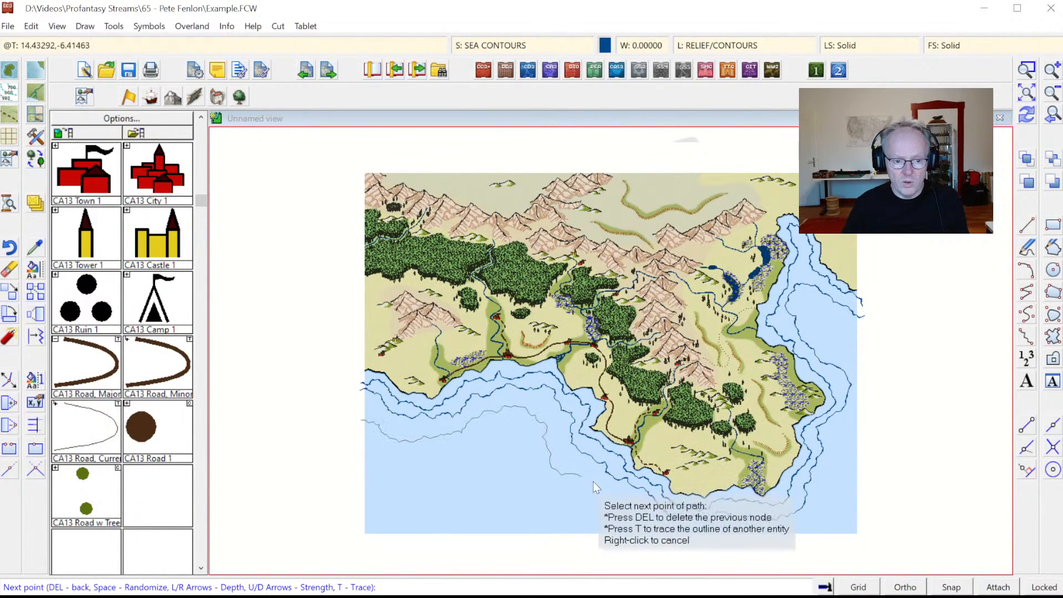
{"action": "left_click", "coordinate": [663, 538]}
{"action": "right_click", "coordinate": [663, 539]}
{"action": "left_click", "coordinate": [794, 538]}
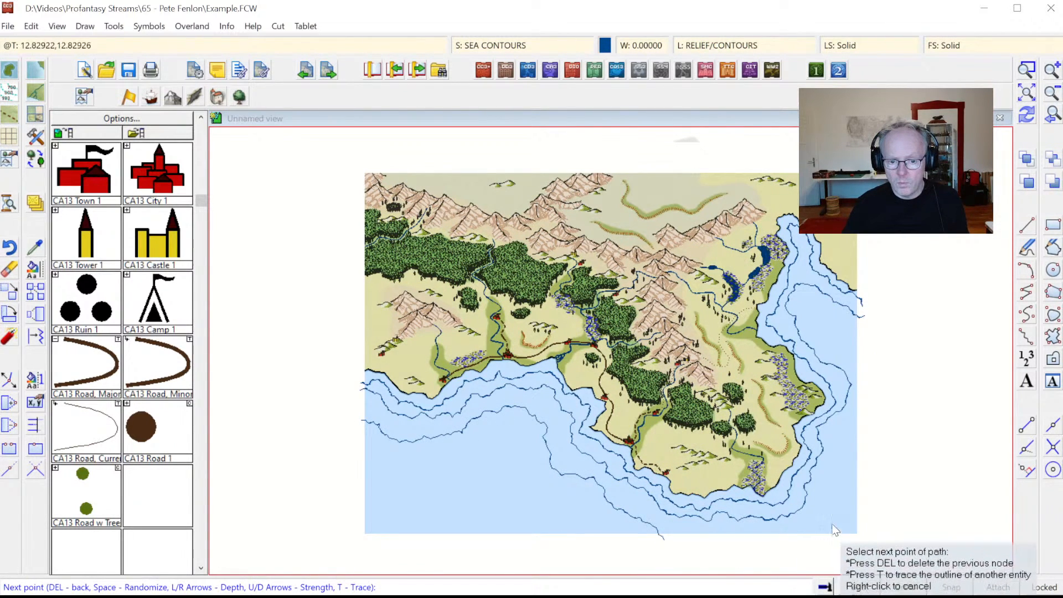
{"action": "left_click", "coordinate": [865, 425]}
{"action": "right_click", "coordinate": [866, 425]}
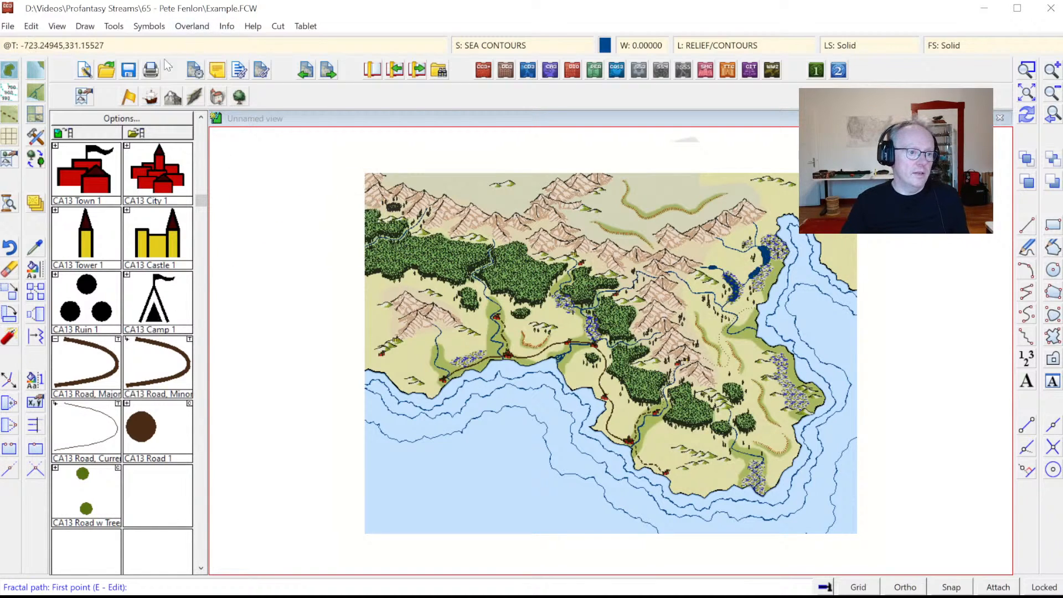
- Place the CA13 Compass Rose symbol in the sea near the map's southwest corner
{"action": "left_click", "coordinate": [81, 136]}
{"action": "left_click", "coordinate": [86, 166]}
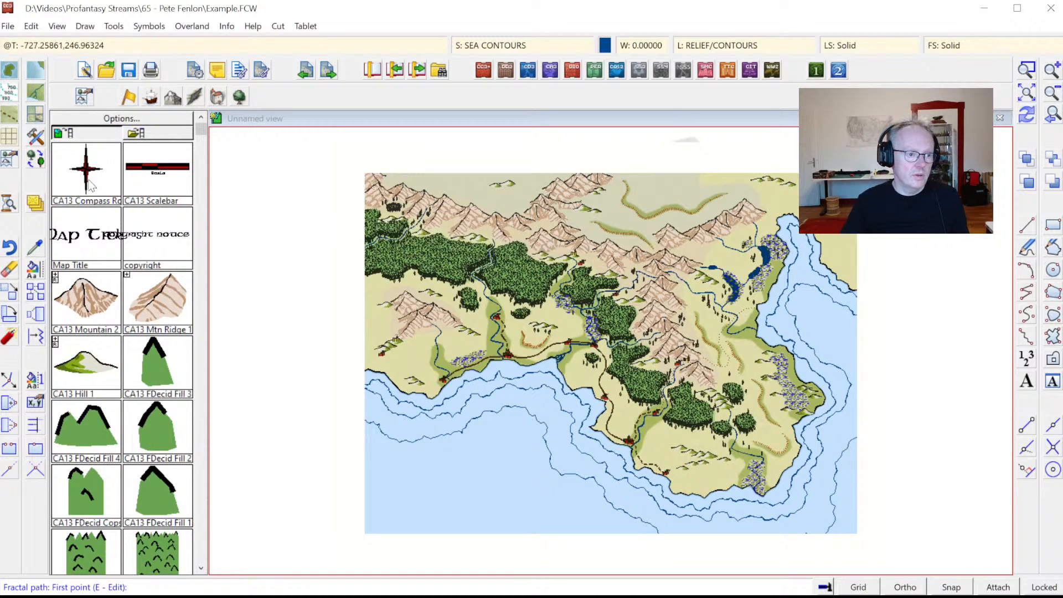
{"action": "left_click", "coordinate": [411, 470]}
- Place the CA13 Scalebar symbol in the sea southeast of the compass rose with a Scale attribute of 100
{"action": "left_click", "coordinate": [158, 167]}
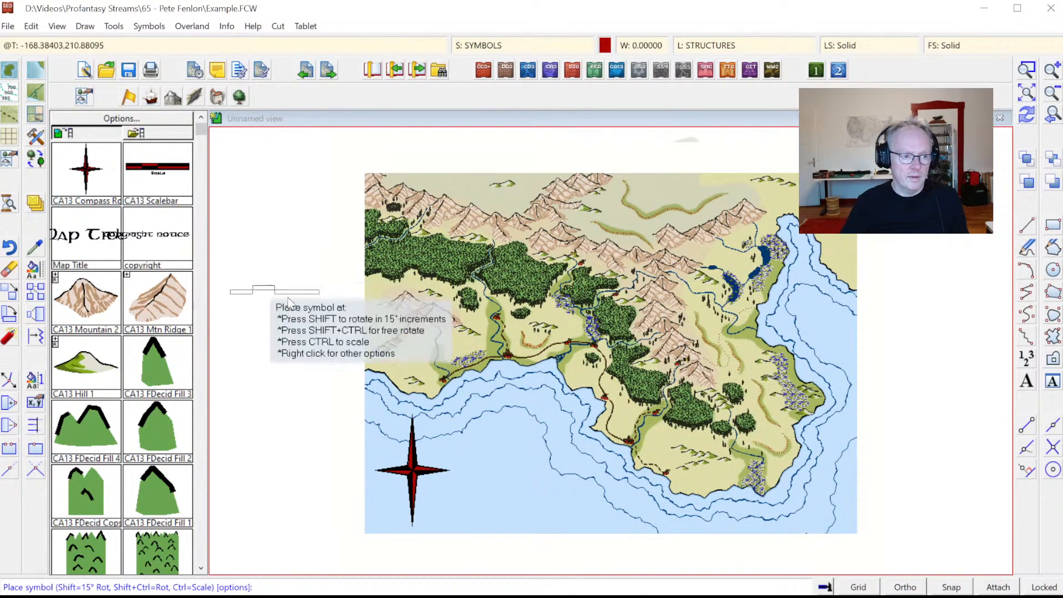
{"action": "left_click", "coordinate": [494, 522]}
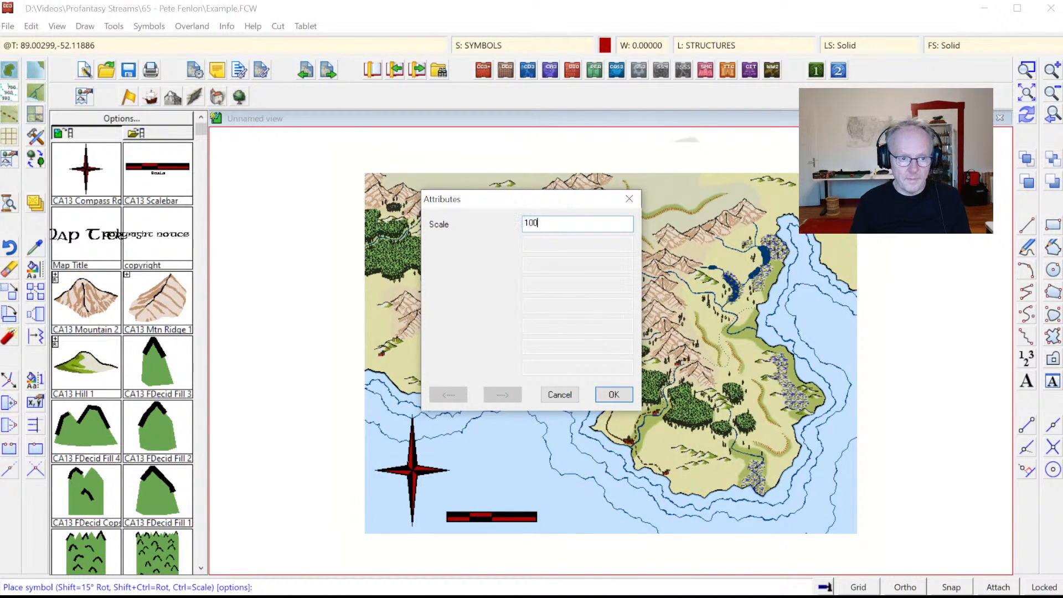
{"action": "type", "text": "100"}
{"action": "key", "text": "Return"}
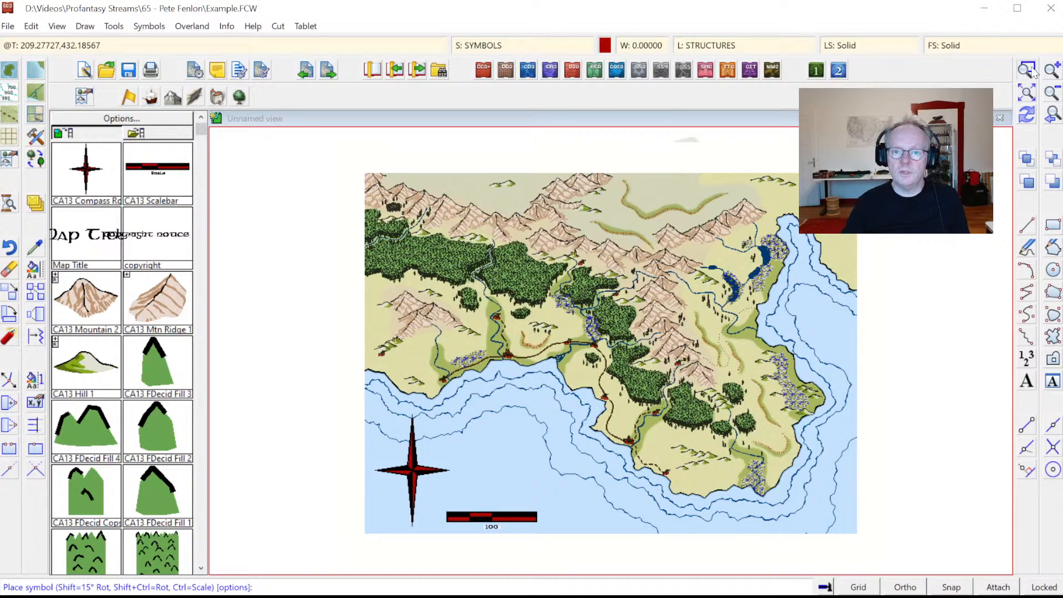
{"action": "left_click", "coordinate": [1026, 69]}
{"action": "left_click", "coordinate": [412, 435]}
{"action": "left_click", "coordinate": [570, 552]}
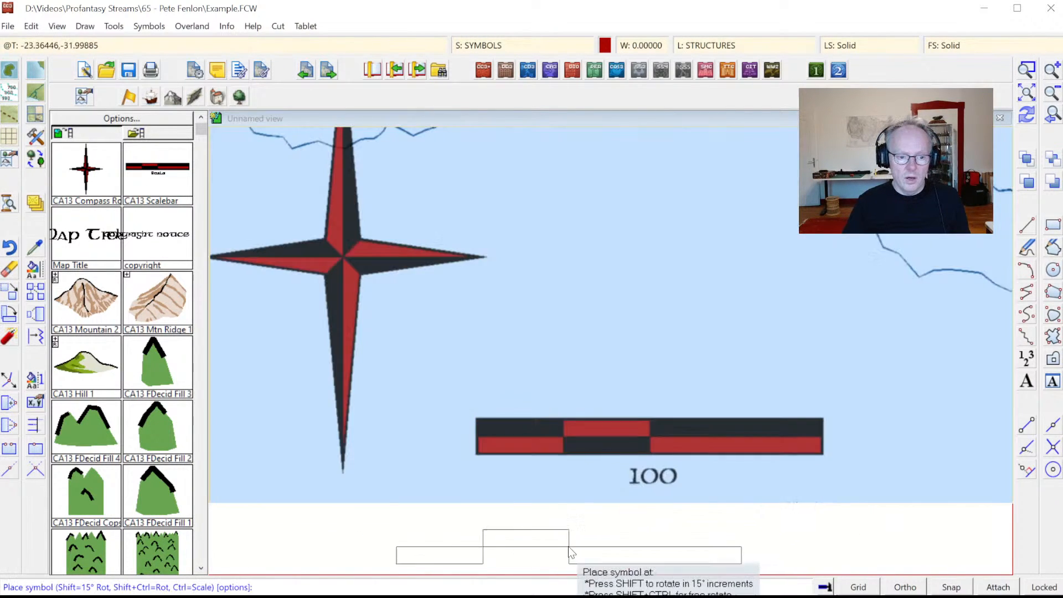
{"action": "key", "text": "Escape"}
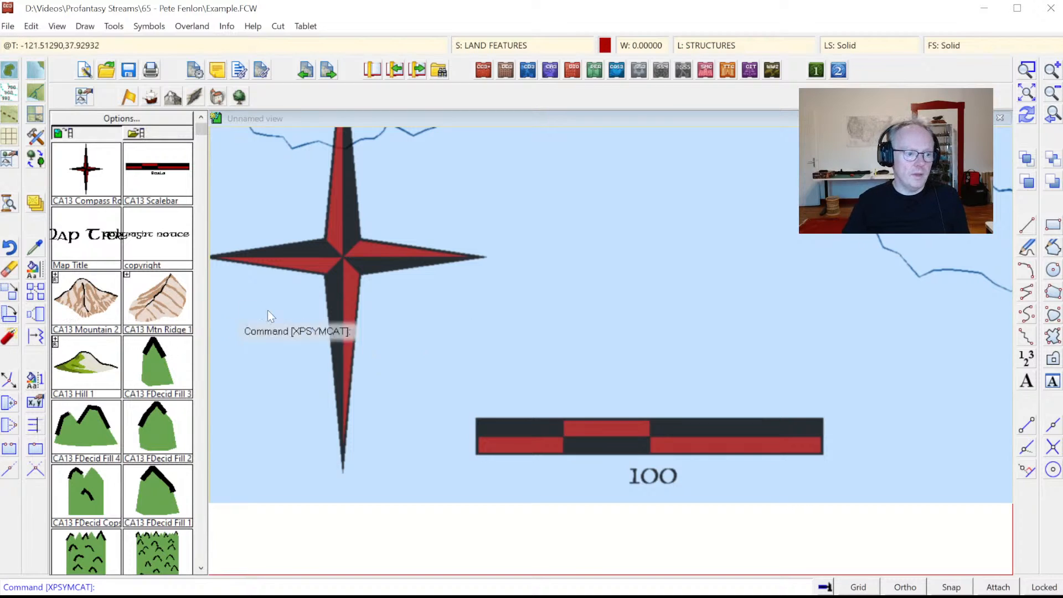
{"action": "left_click", "coordinate": [1026, 383]}
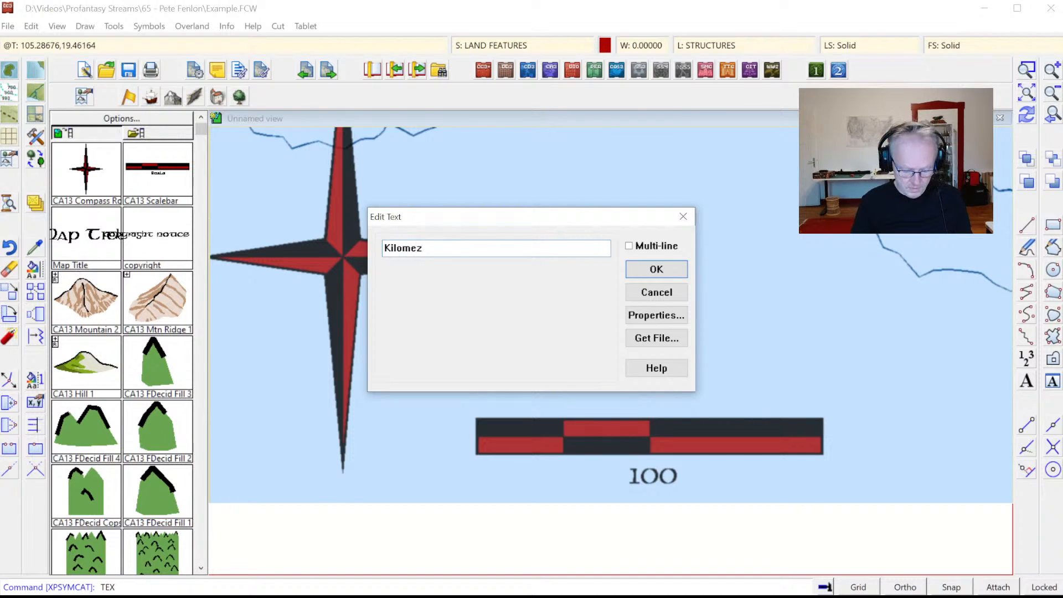
{"action": "left_click", "coordinate": [655, 269]}
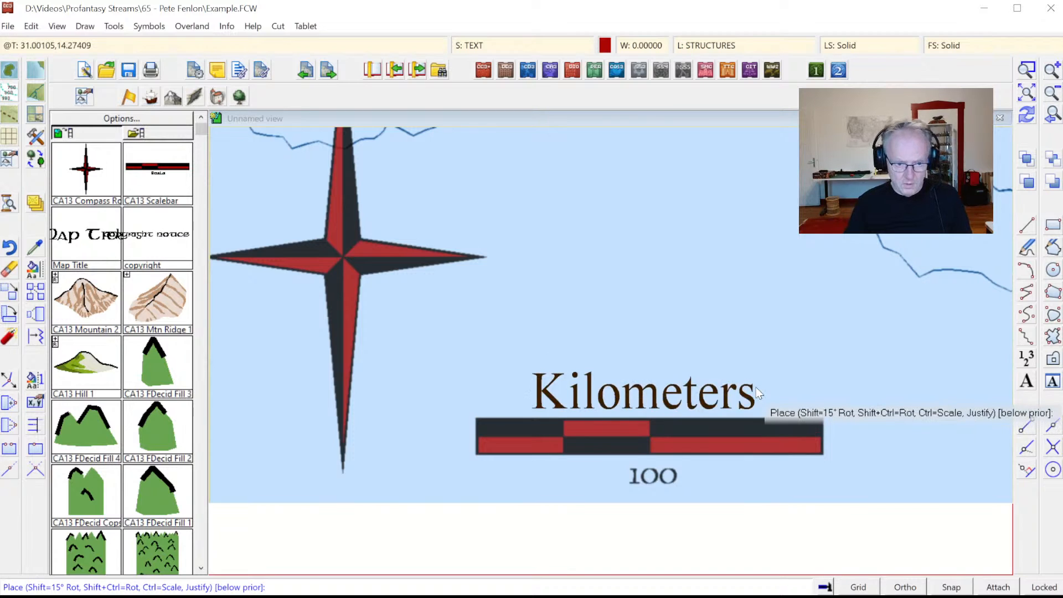
{"action": "key", "text": "Escape"}
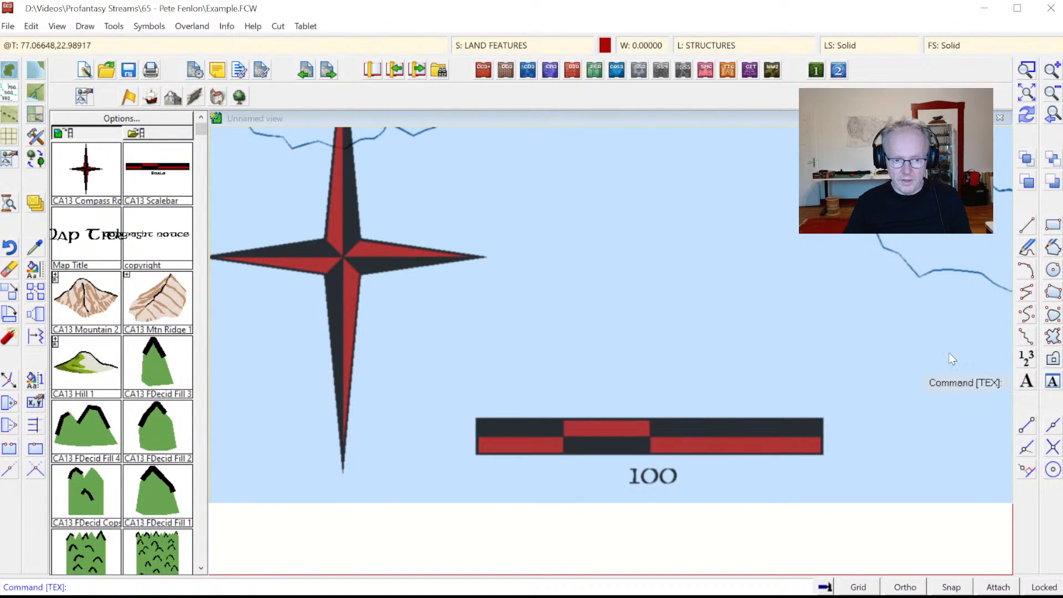
- Set the text properties to the Gaeilge 1 font with a height of 12.5
{"action": "key", "text": "Return"}
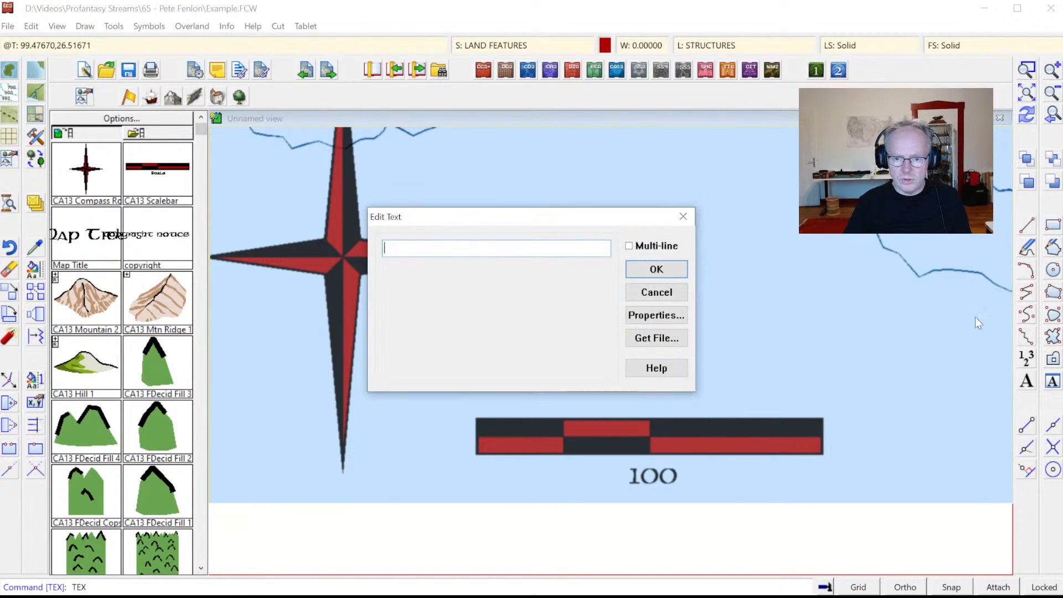
{"action": "key", "text": "Escape"}
{"action": "left_click", "coordinate": [1053, 381]}
{"action": "left_click_drag", "start_coordinate": [621, 324], "coordinate": [618, 297]}
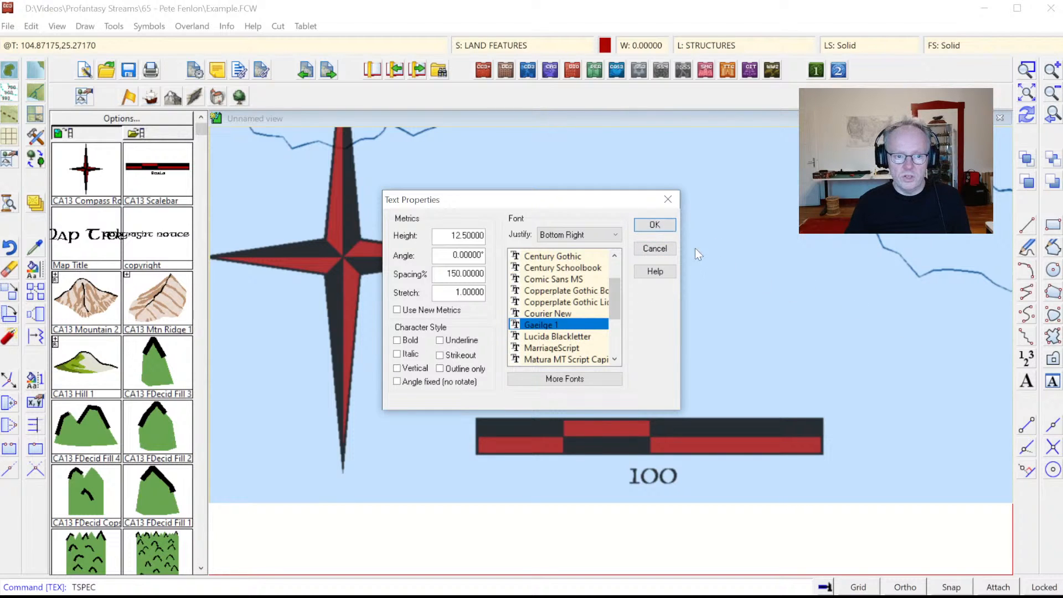
{"action": "key", "text": "Return"}
- Add the text "Kilometers", scaled down and centred directly above the scale bar
{"action": "left_click", "coordinate": [1026, 382]}
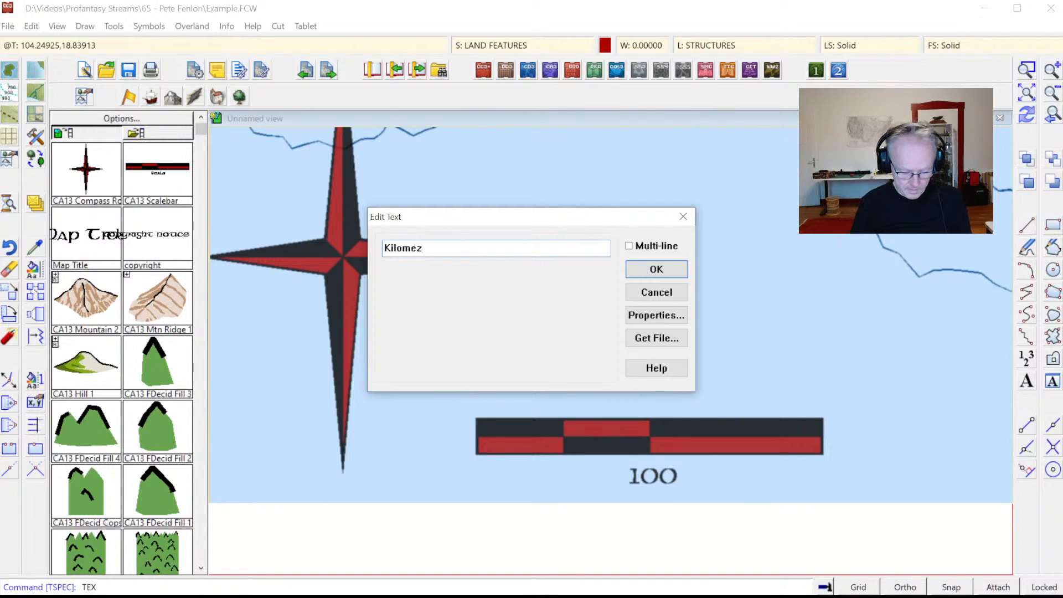
{"action": "type", "text": "rs"}
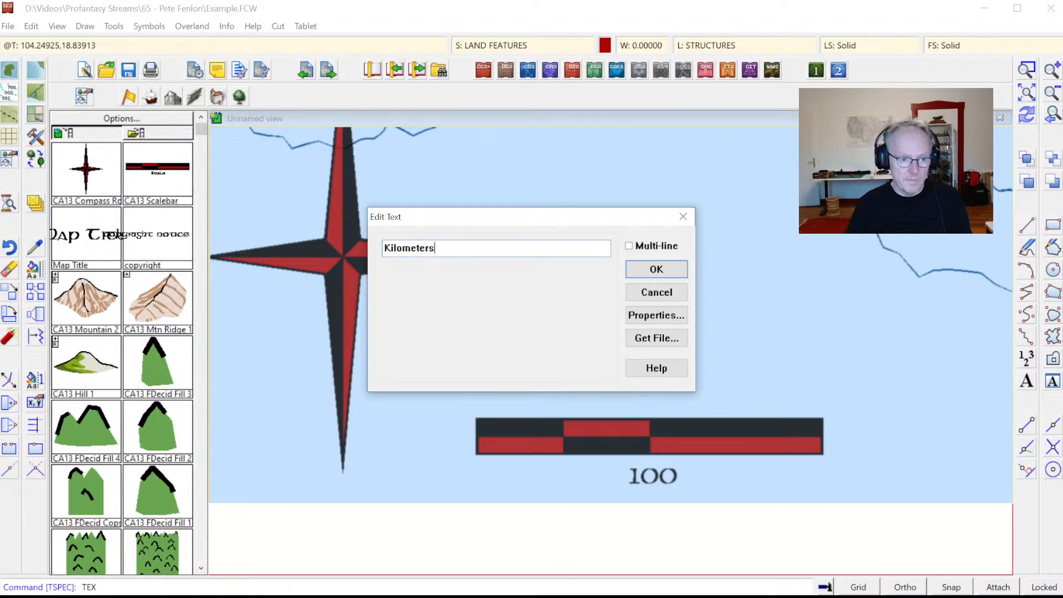
{"action": "left_click", "coordinate": [636, 266]}
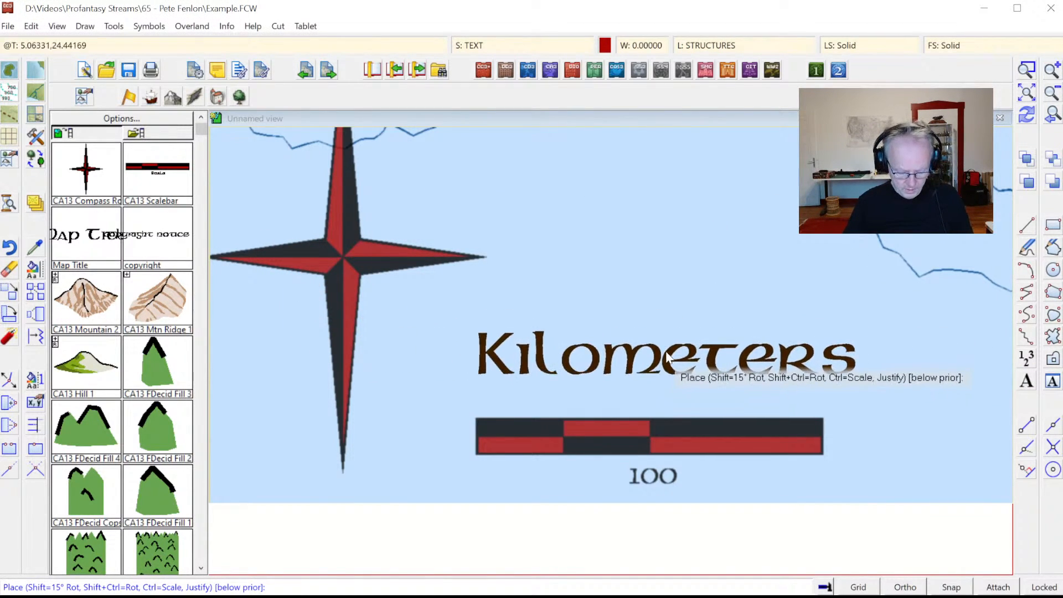
{"action": "key", "text": "ctrl"}
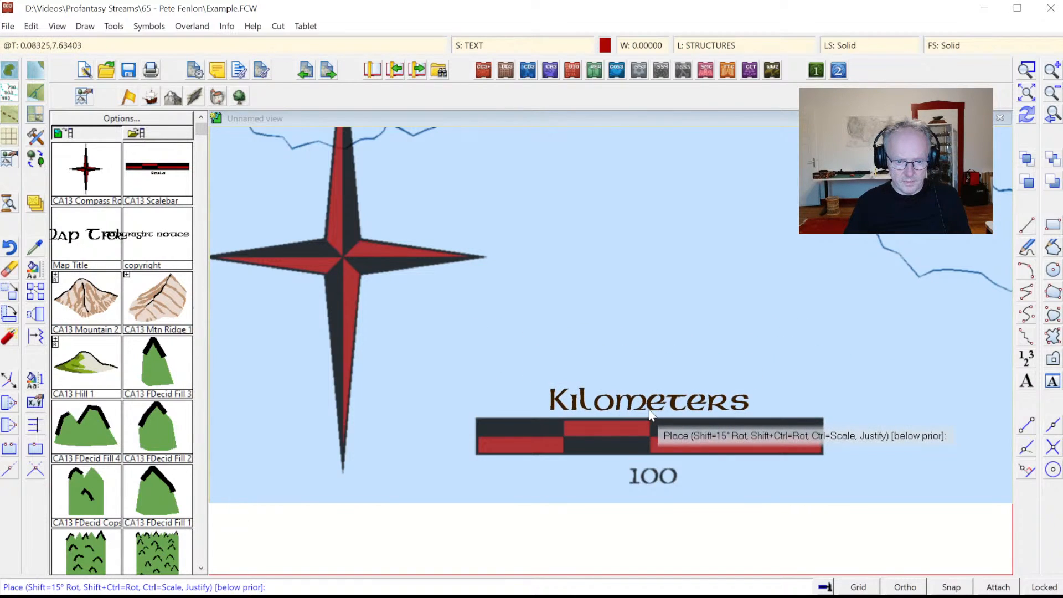
{"action": "left_click", "coordinate": [650, 414]}
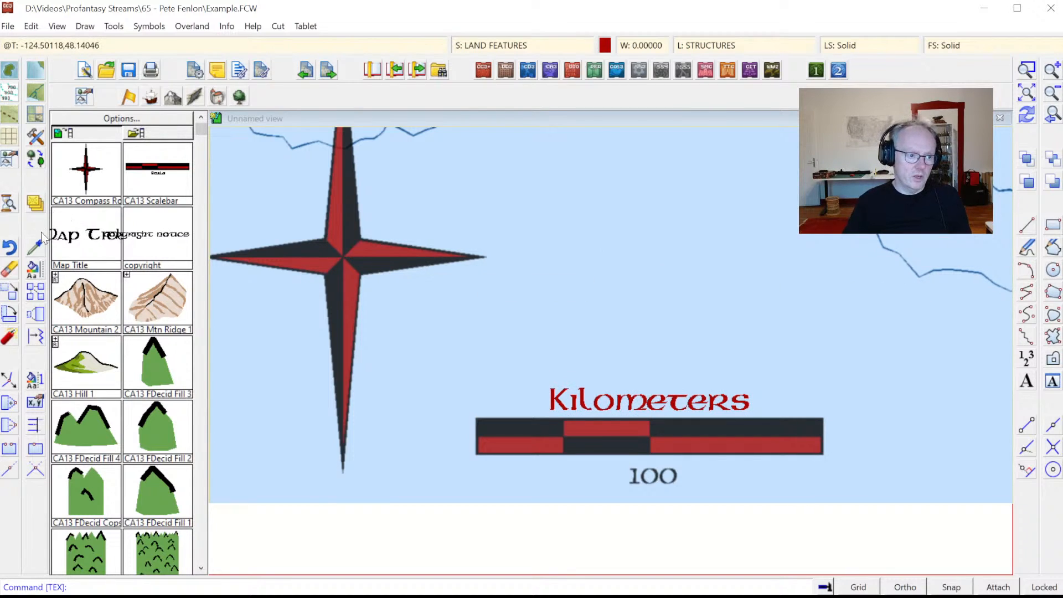
- Change the colour of the Kilometers label to black
{"action": "left_click", "coordinate": [36, 271]}
{"action": "left_click", "coordinate": [95, 345]}
{"action": "left_click", "coordinate": [578, 414]}
{"action": "right_click", "coordinate": [649, 303]}
{"action": "left_click", "coordinate": [648, 303]}
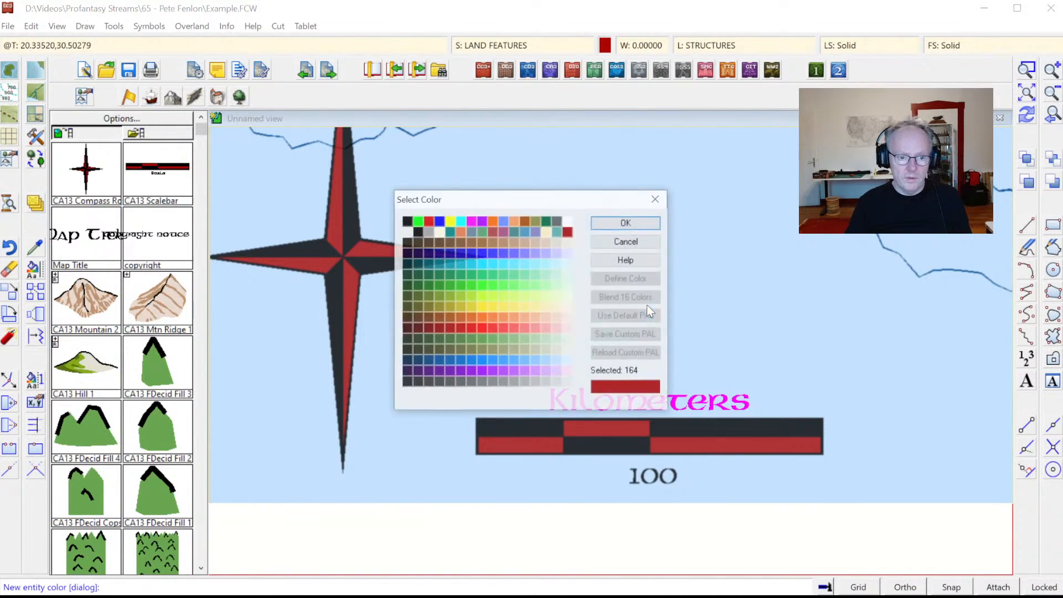
{"action": "left_click", "coordinate": [407, 221]}
{"action": "left_click", "coordinate": [601, 224]}
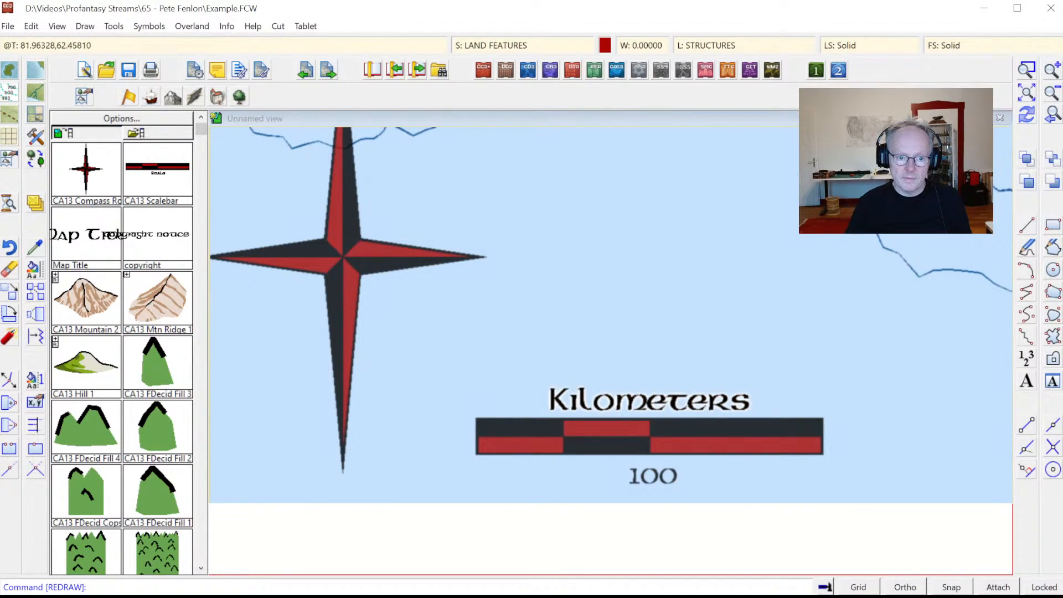
- Add the label "Minas Pelaran" just below the coastal city at the river mouth east of the marsh
{"action": "left_click", "coordinate": [1038, 122]}
{"action": "left_click", "coordinate": [1024, 68]}
{"action": "left_click", "coordinate": [420, 320]}
{"action": "left_click", "coordinate": [553, 404]}
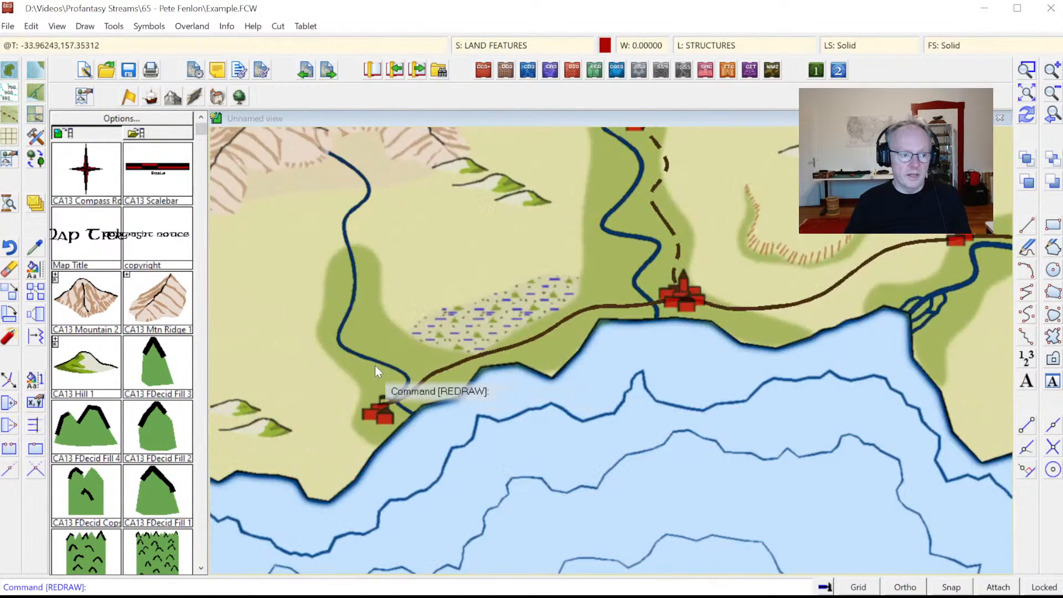
{"action": "left_click", "coordinate": [1026, 382]}
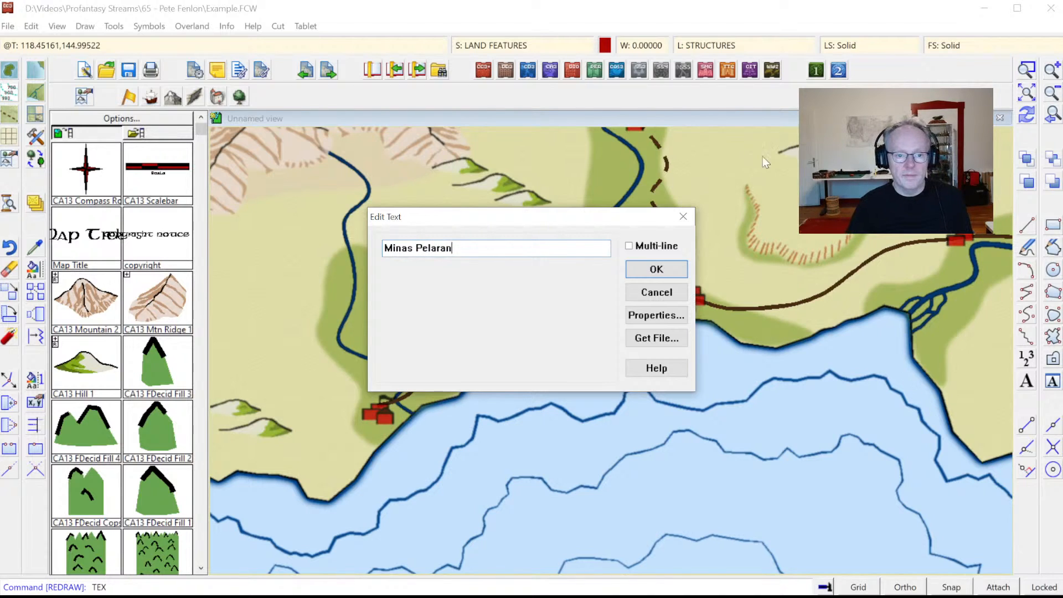
{"action": "key", "text": "Return"}
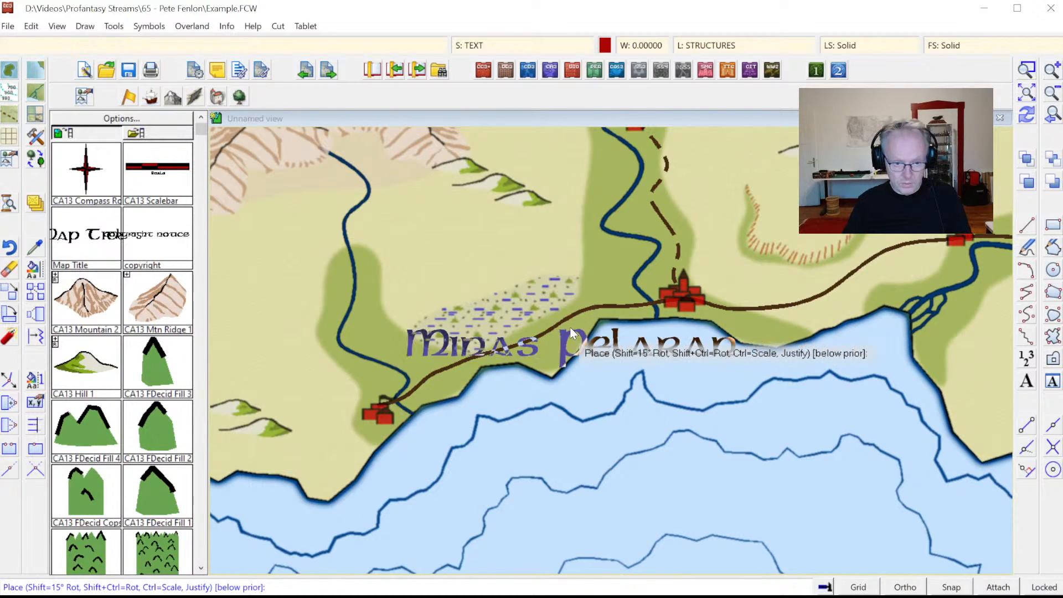
{"action": "left_click", "coordinate": [682, 332]}
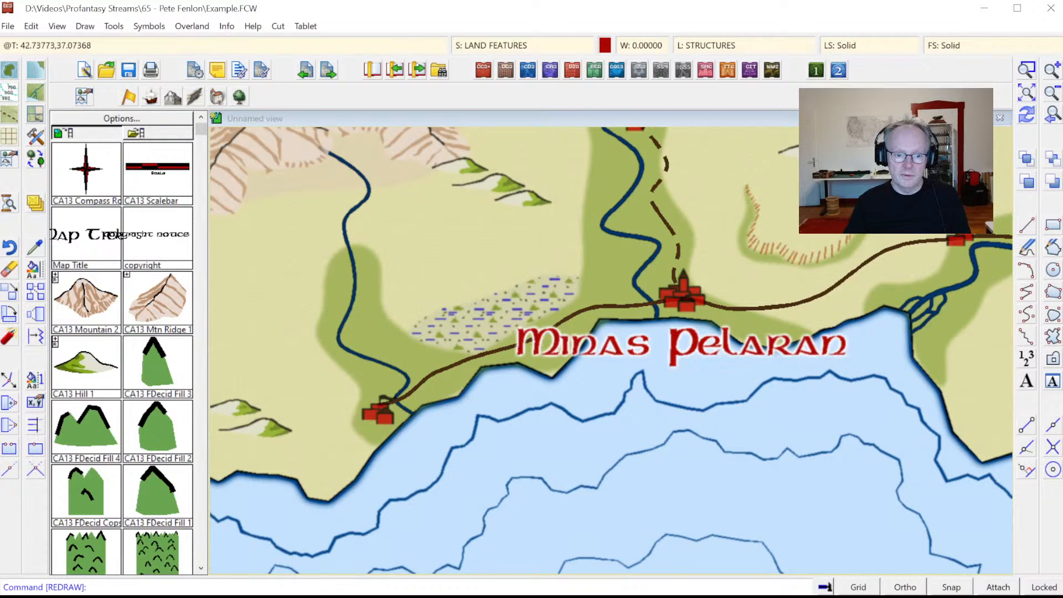
{"action": "left_click", "coordinate": [1057, 114]}
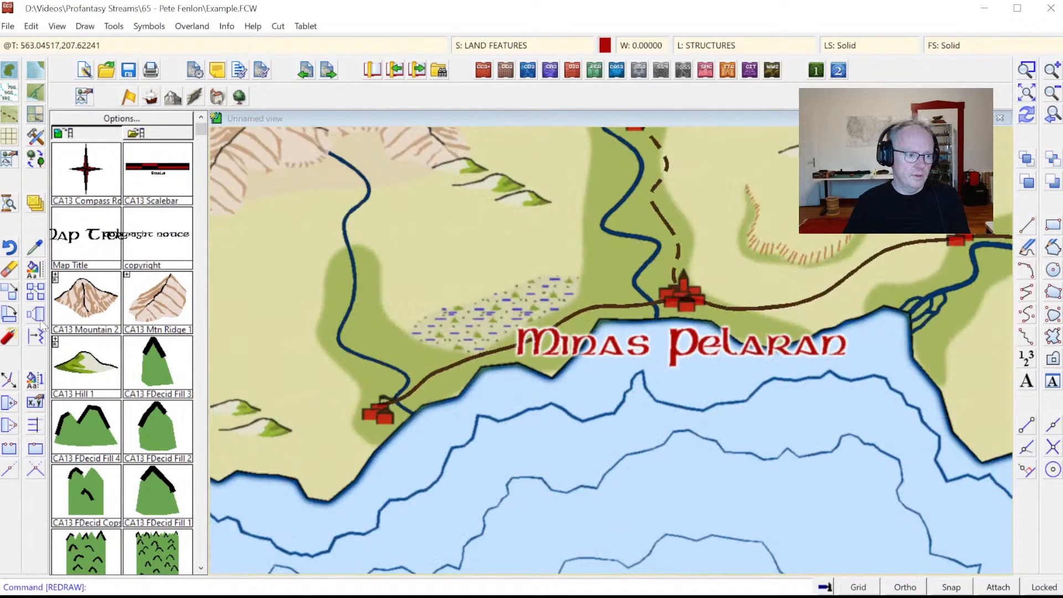
- Make the Minas Pelaran label multi-line, with "Minas" above "Pelaran"
{"action": "left_click", "coordinate": [35, 401]}
{"action": "left_click", "coordinate": [689, 357]}
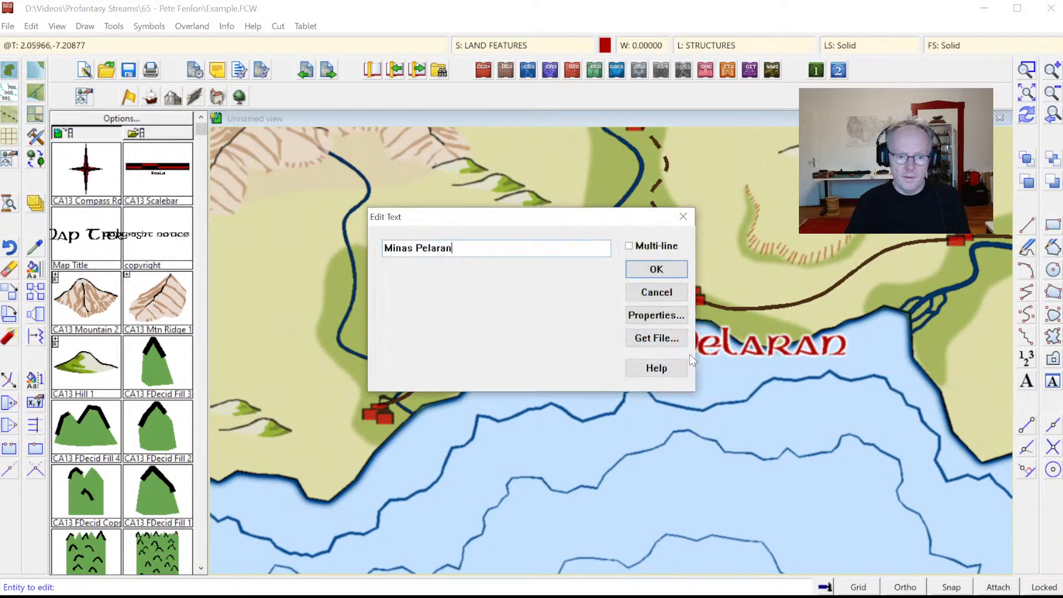
{"action": "left_click", "coordinate": [640, 249]}
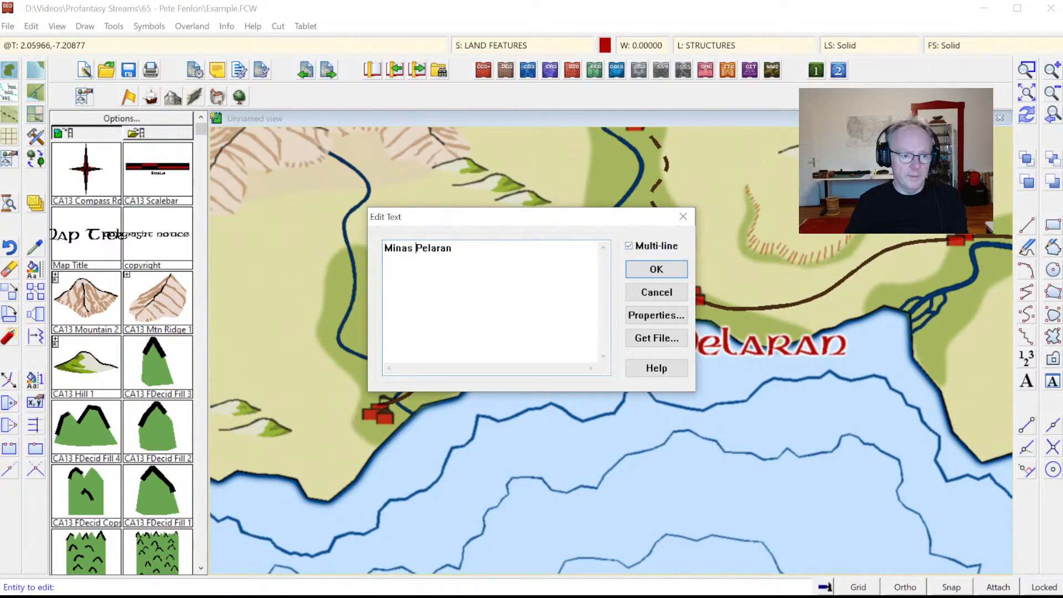
{"action": "left_click", "coordinate": [655, 270]}
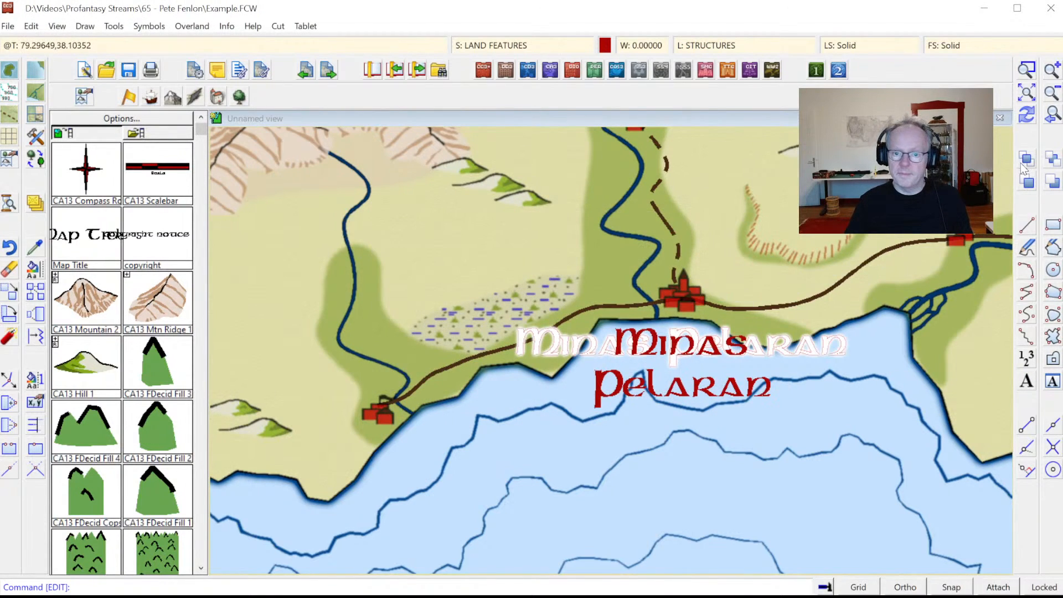
{"action": "left_click", "coordinate": [1027, 116]}
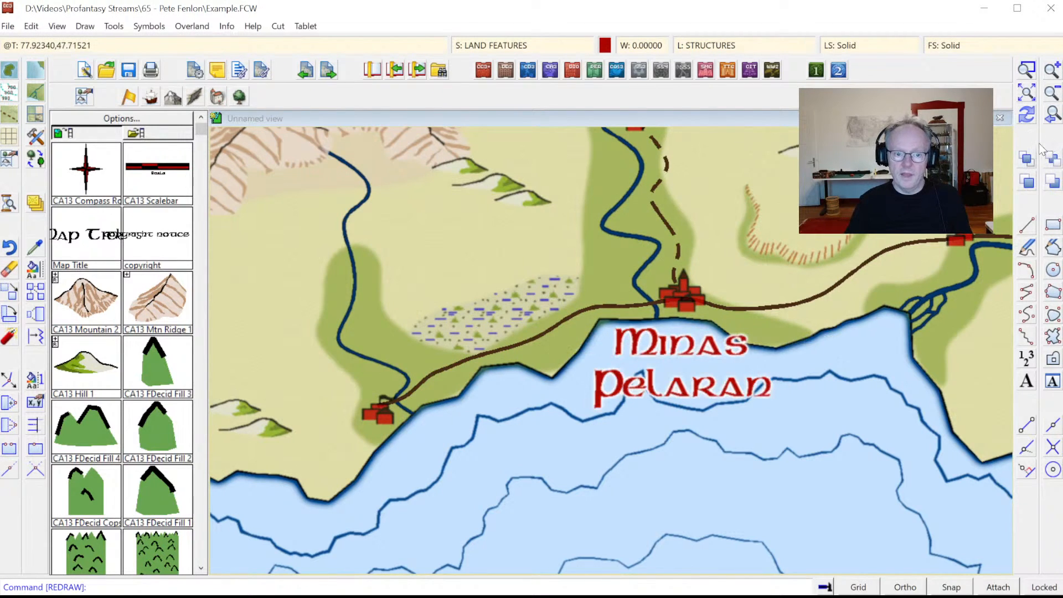
{"action": "left_click", "coordinate": [1041, 122]}
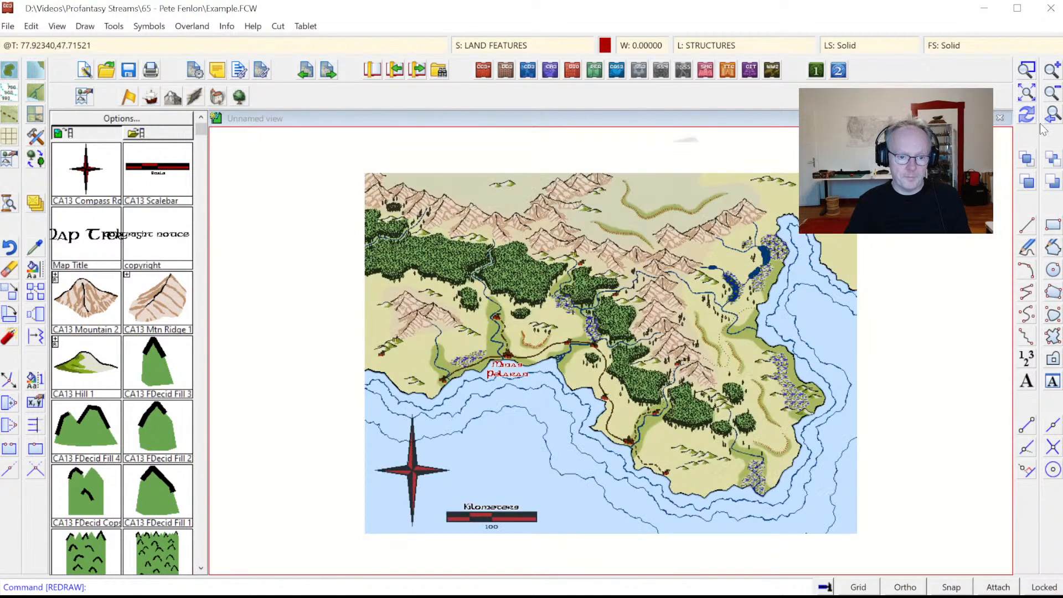